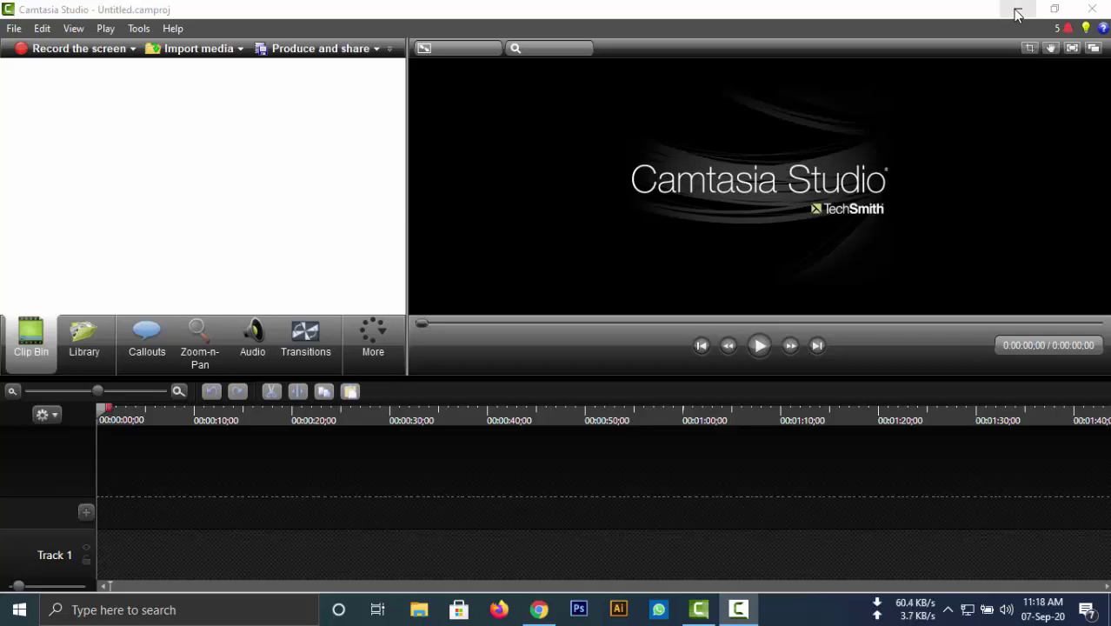
- Minimize the Camtasia Studio editor to reveal the Google Meet presentation in Chrome
left_click(1017, 10)
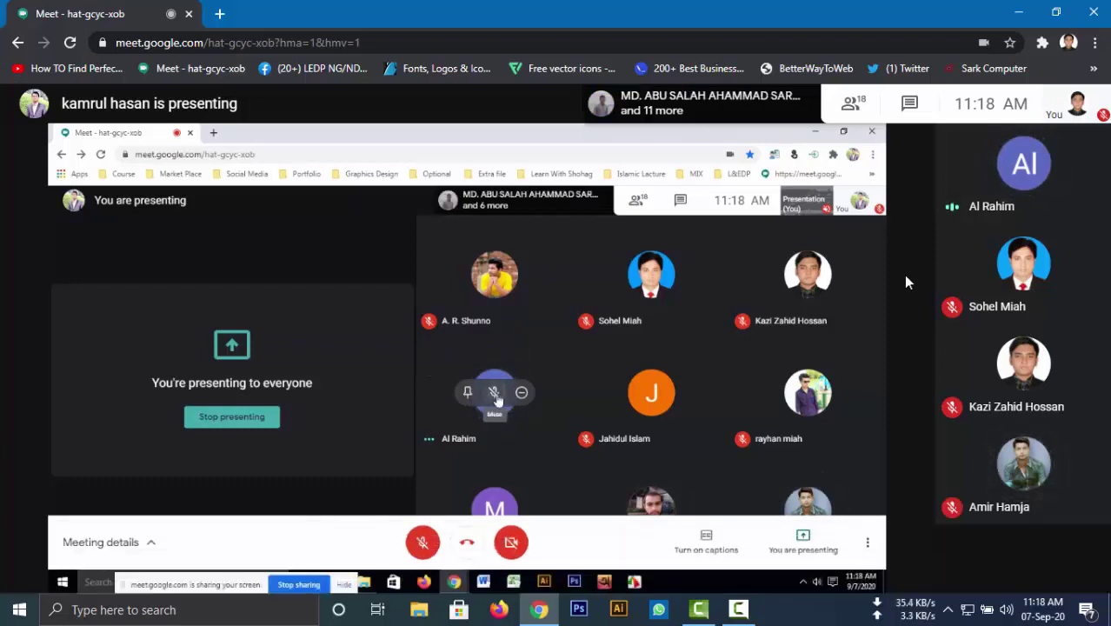
left_click(739, 619)
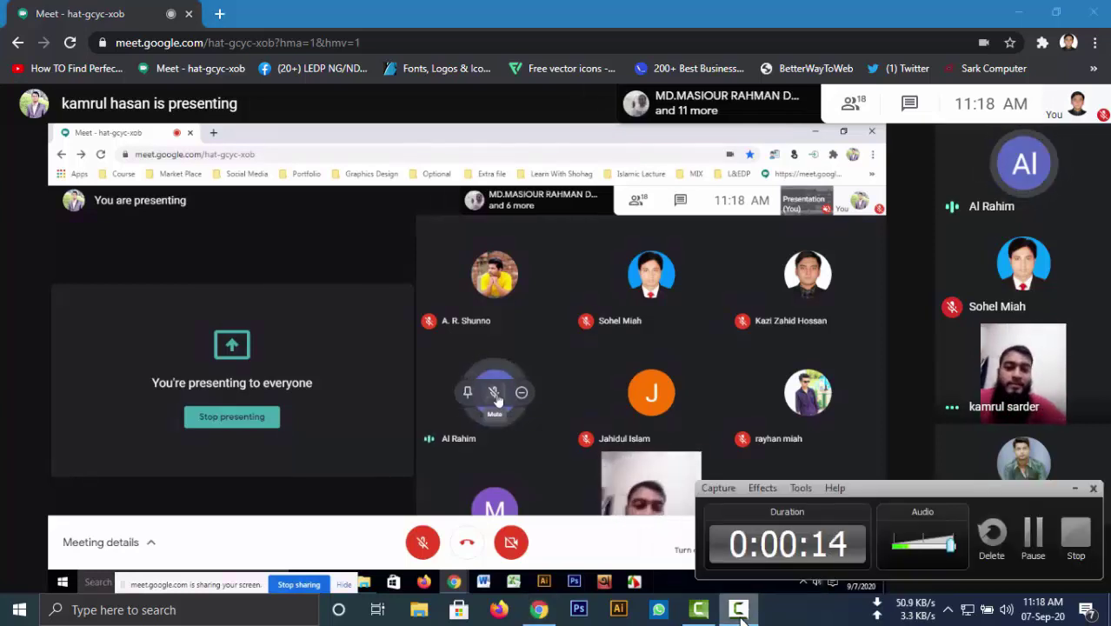
left_click(740, 619)
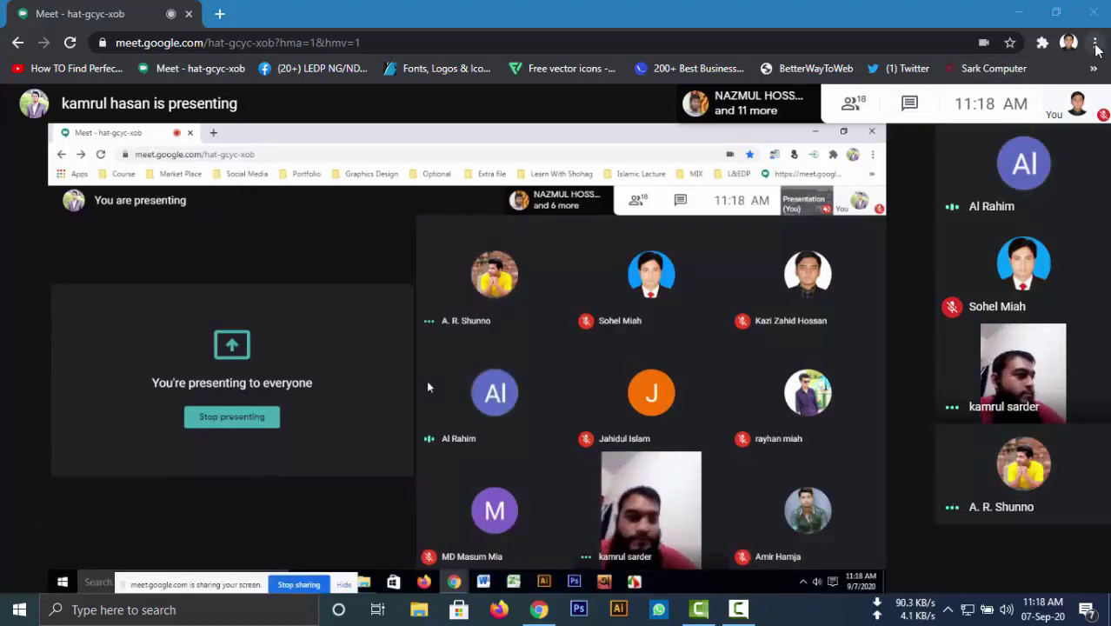
mouse_move(1094, 42)
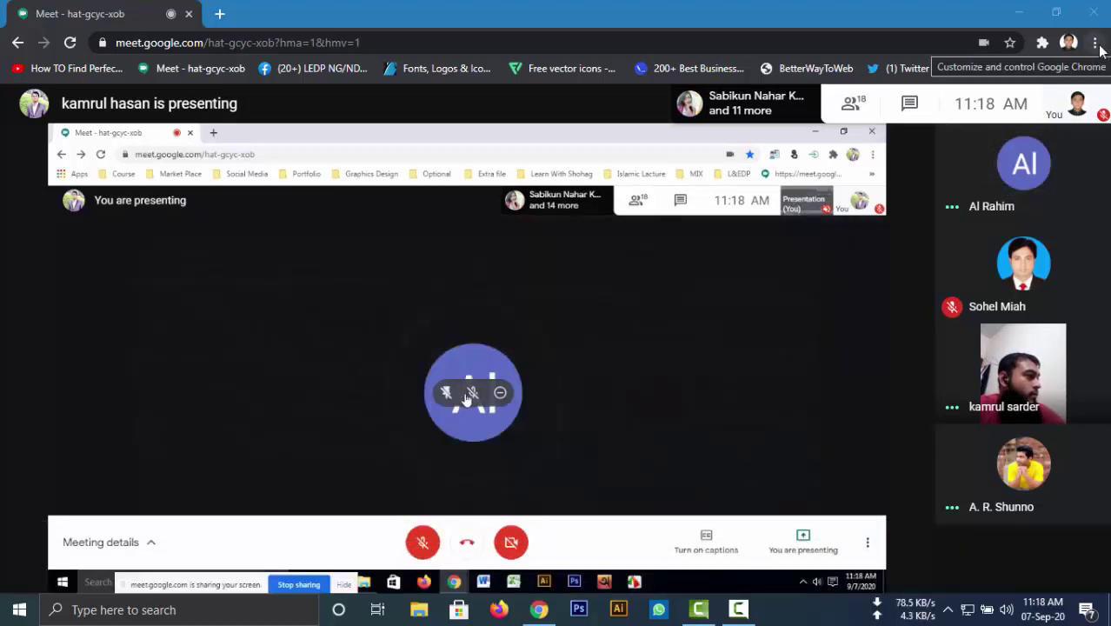
left_click(1095, 43)
left_click(1098, 48)
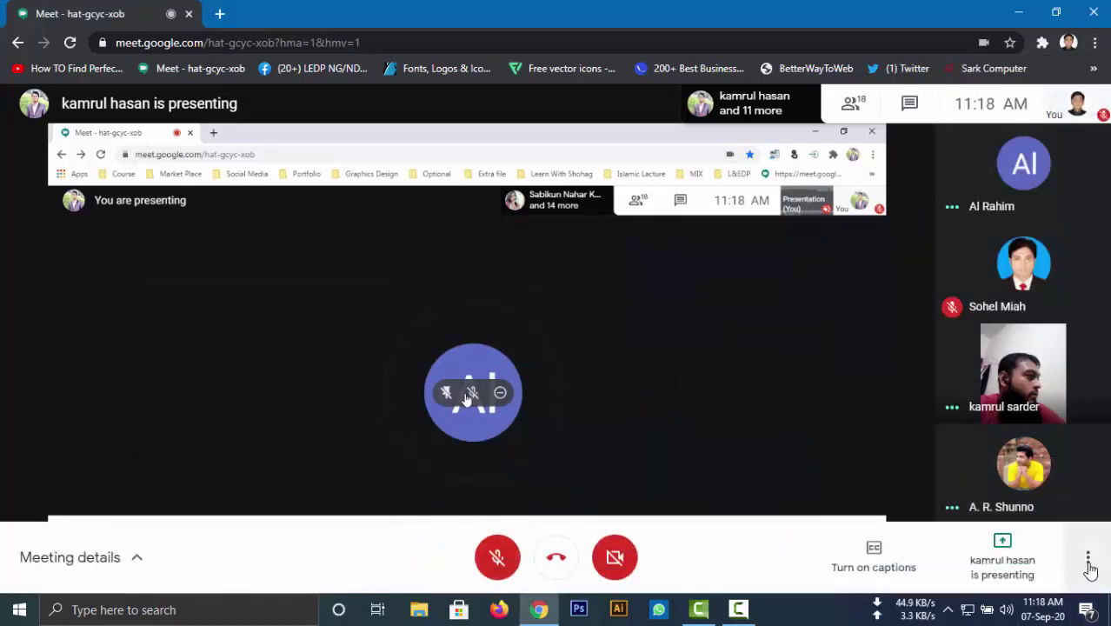
left_click(1088, 559)
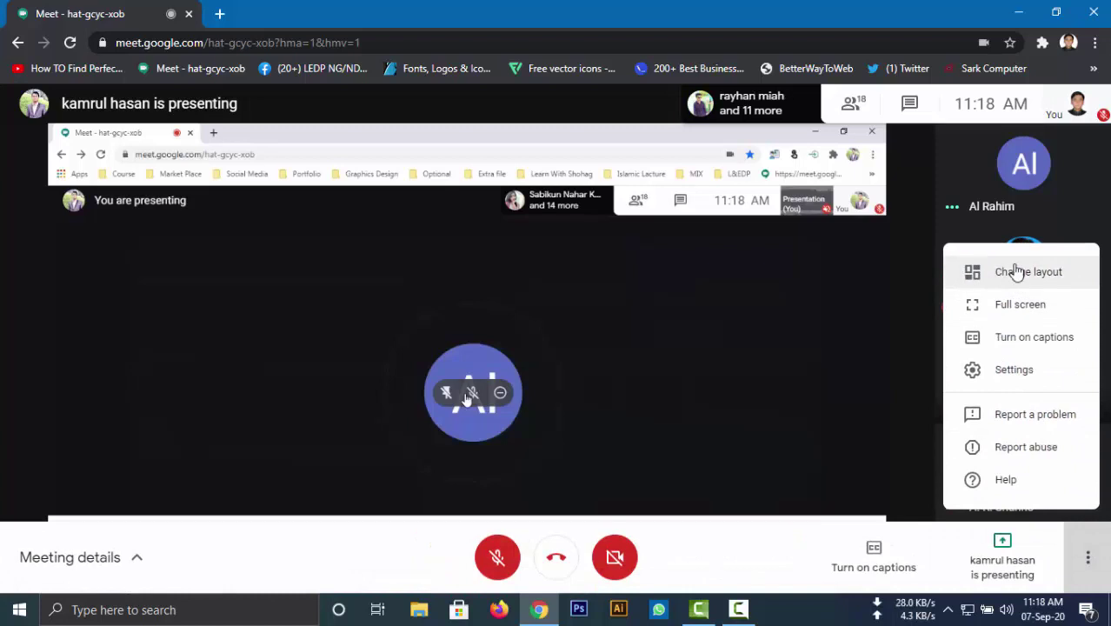
left_click(1017, 272)
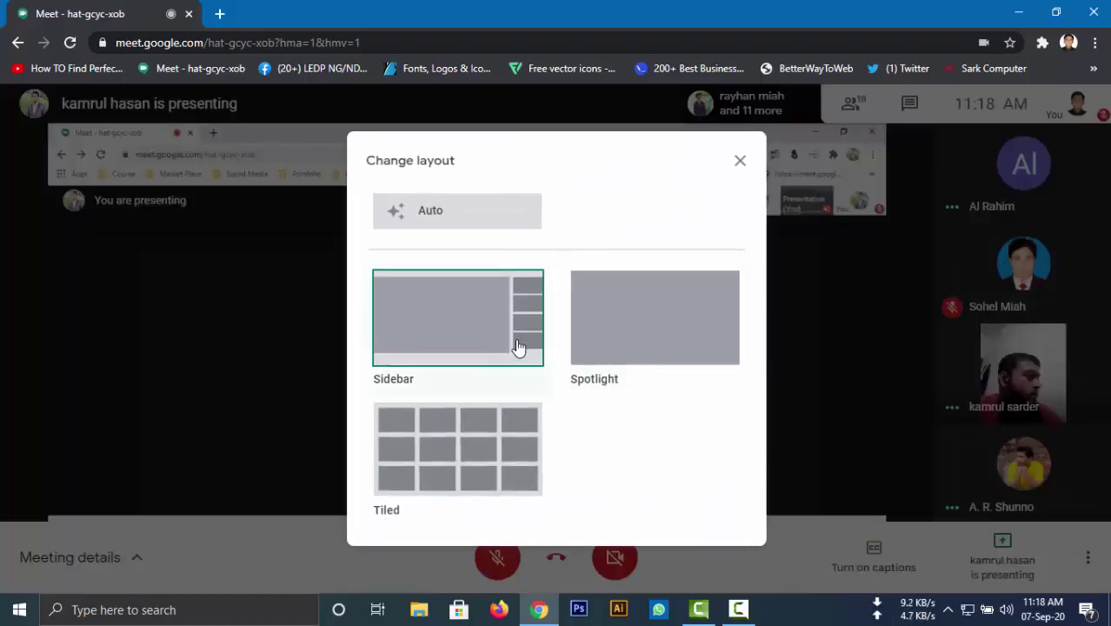
left_click(517, 347)
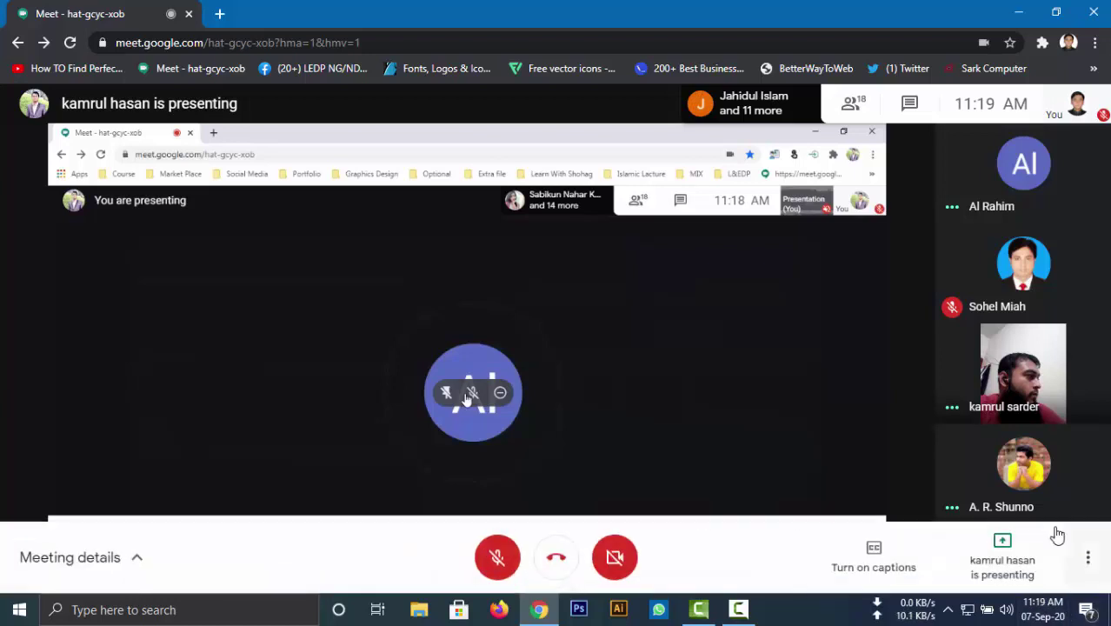
left_click(1087, 557)
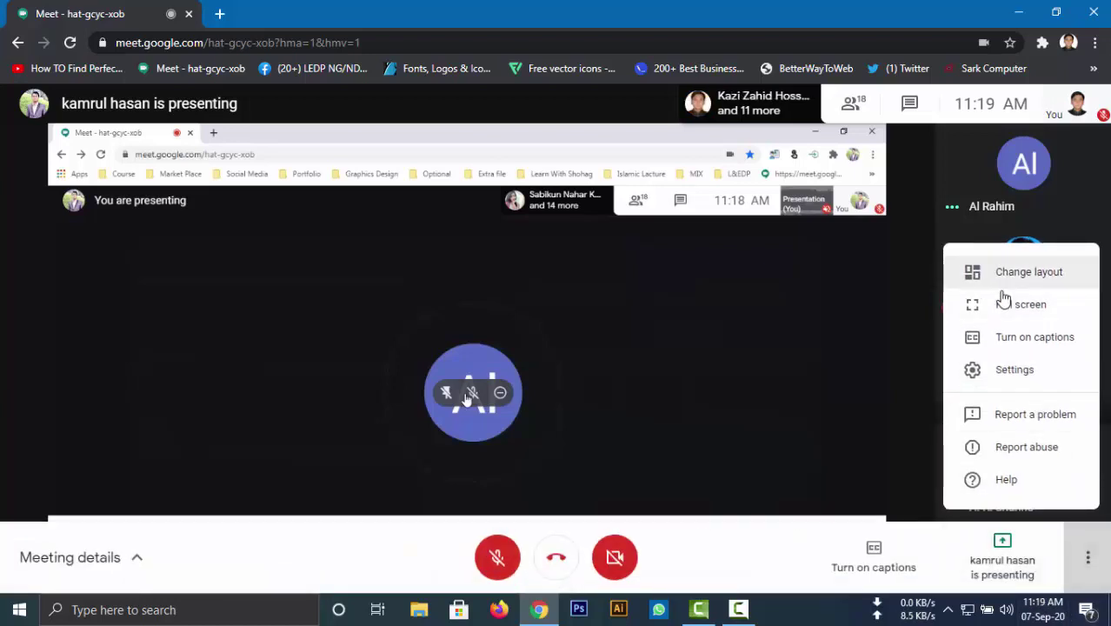
left_click(1006, 302)
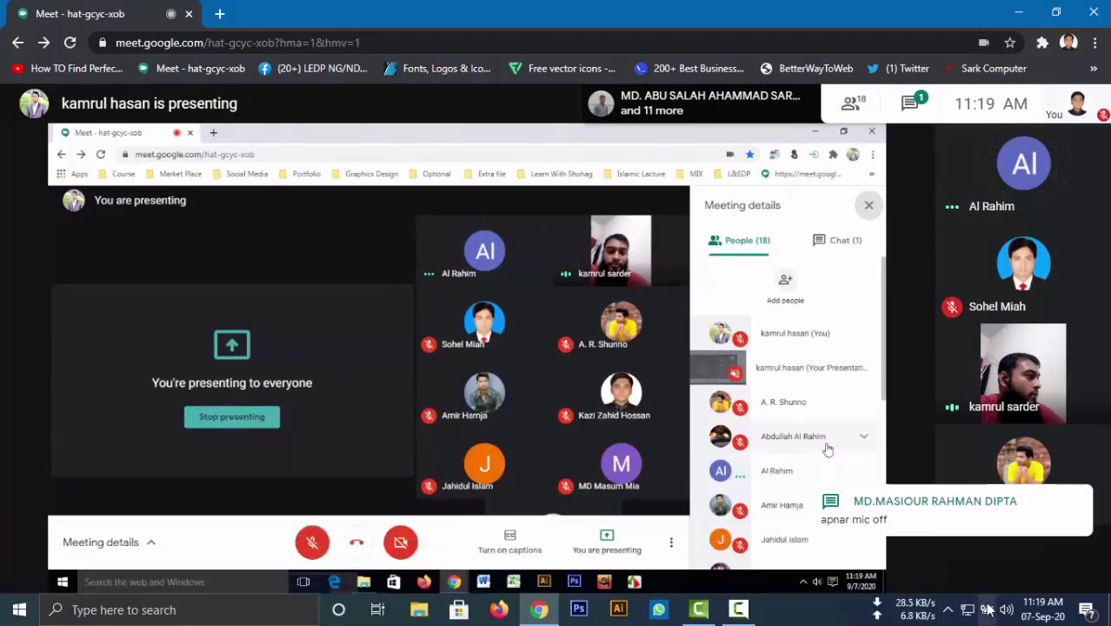
- Check the system volume level, then put the Google Meet call into full screen
left_click(1005, 609)
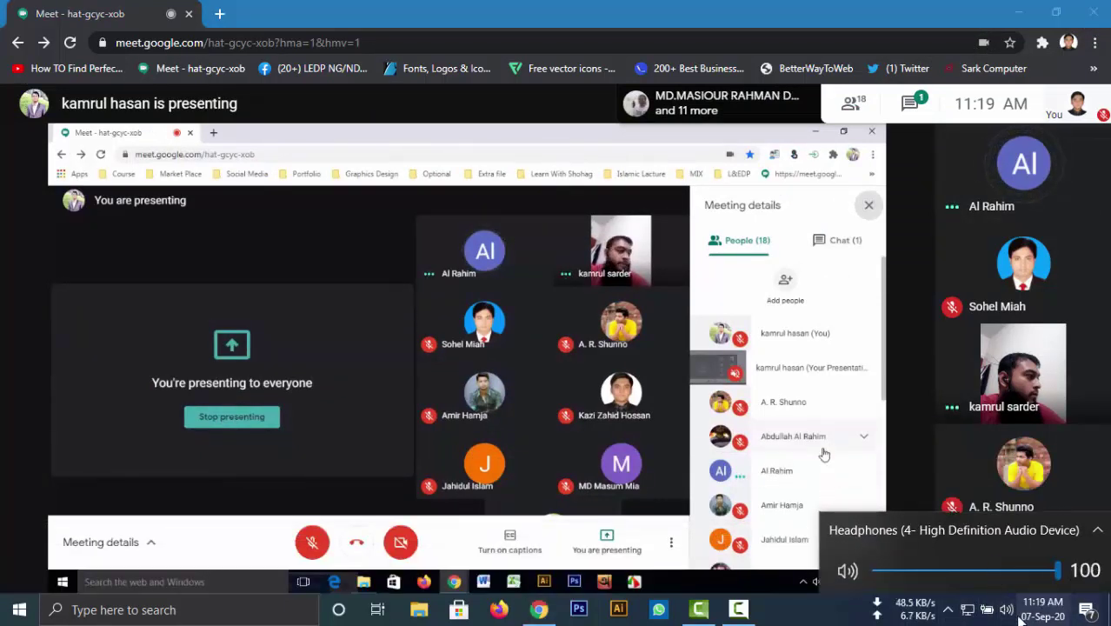
left_click(851, 619)
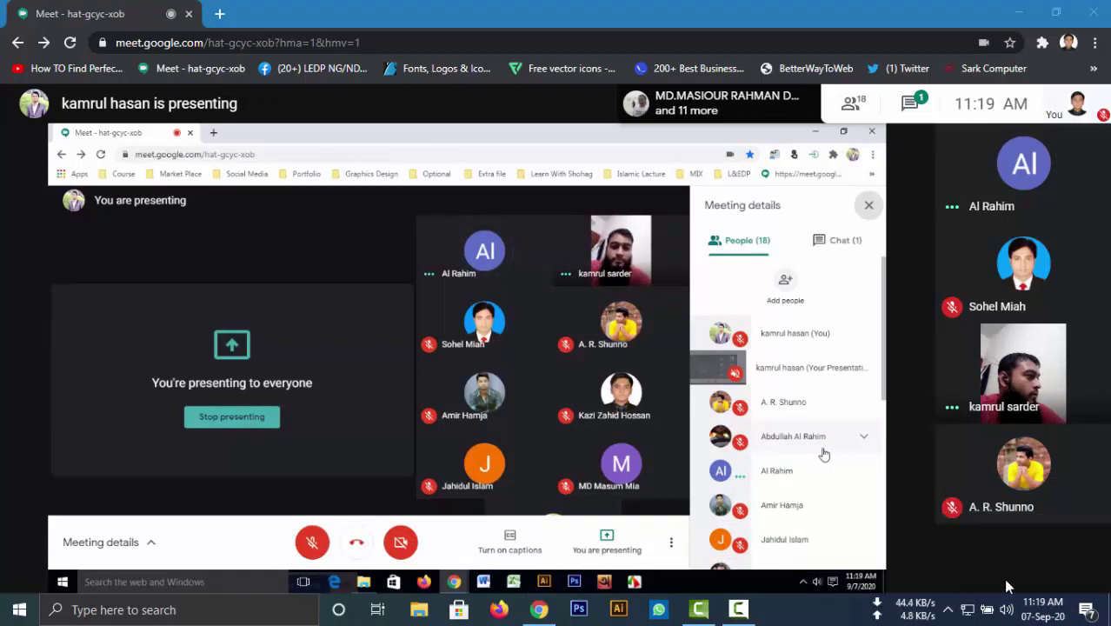
left_click(1006, 611)
left_click(1006, 613)
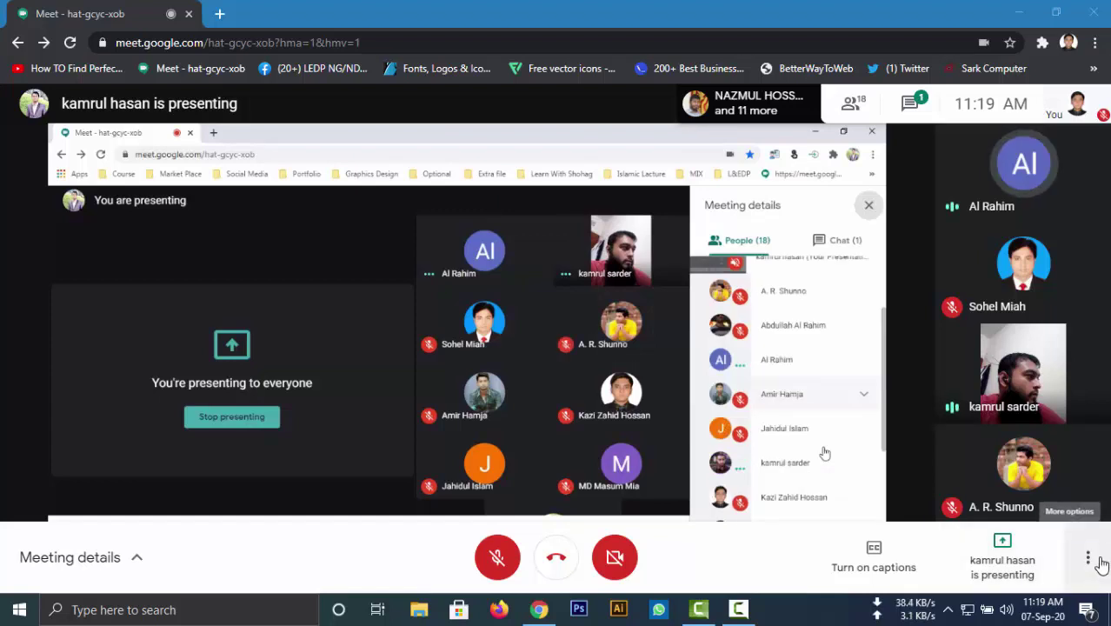
left_click(1088, 557)
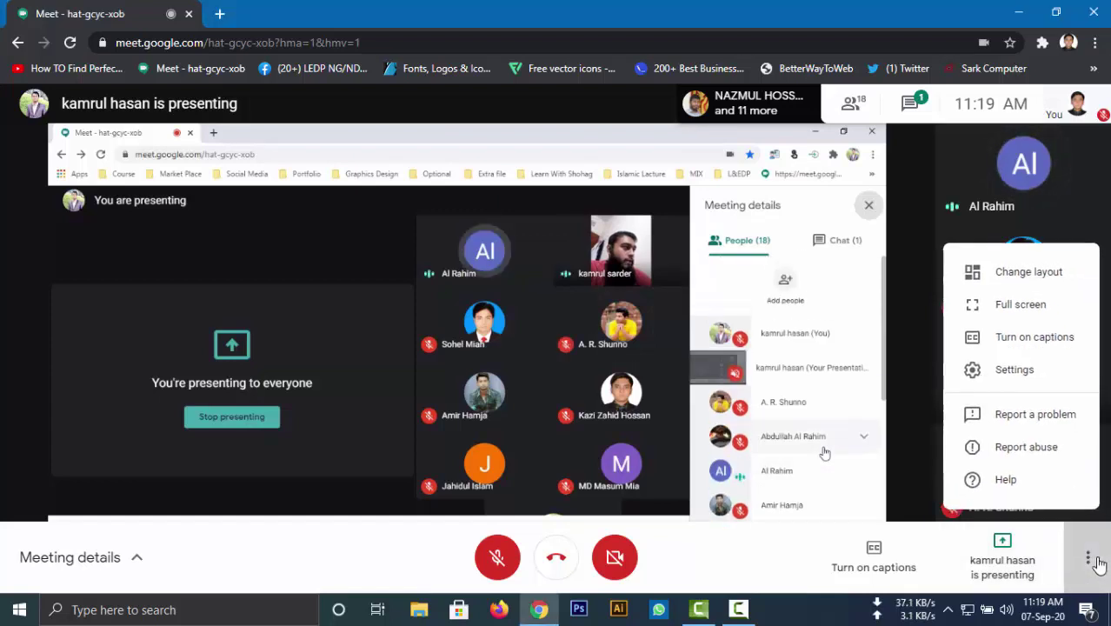
left_click(1062, 308)
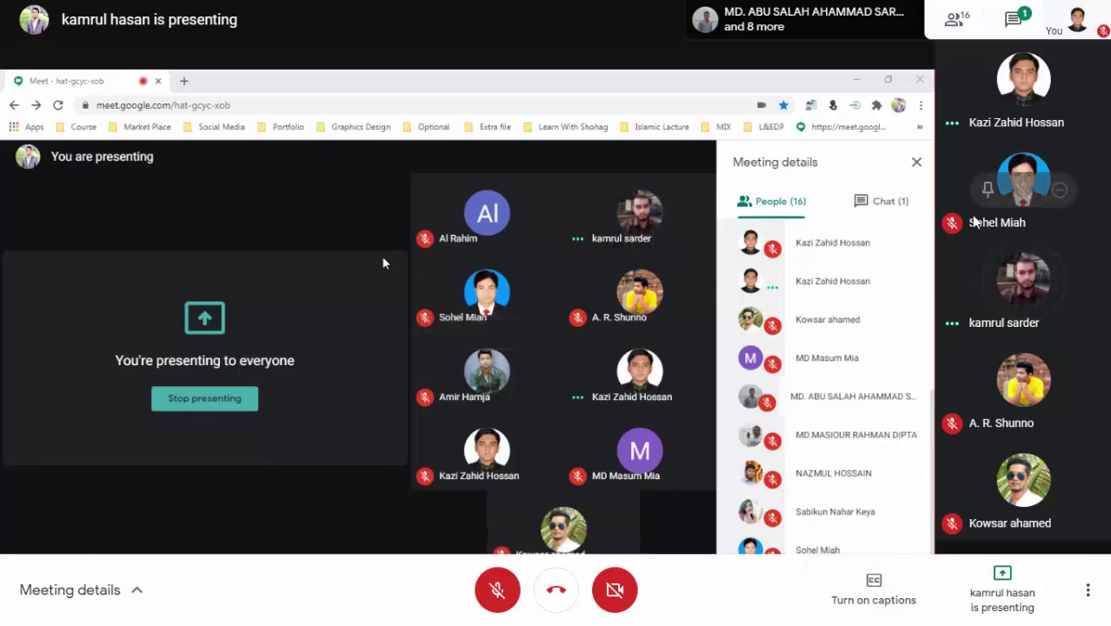
- Exit Meet's full screen and move and minimize the recording controls
key("Escape")
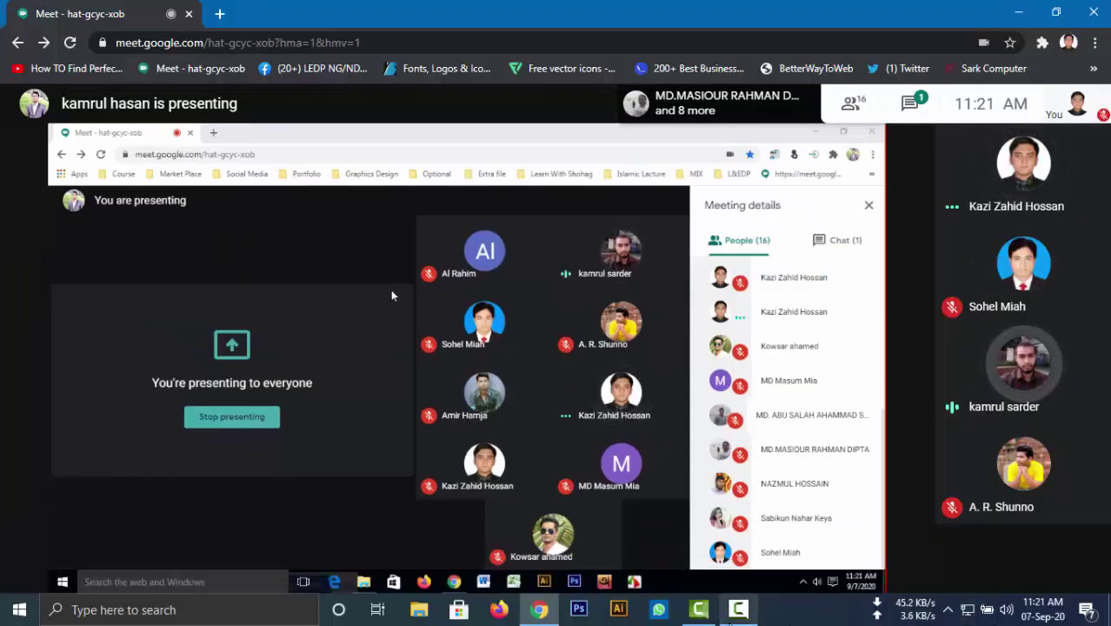
left_click(738, 609)
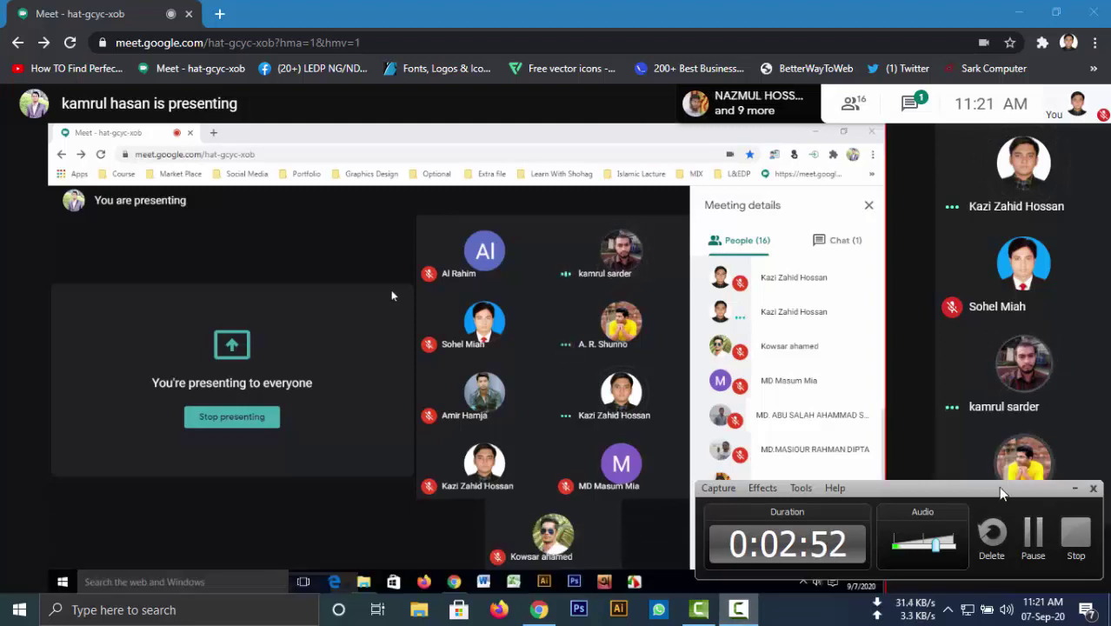
mouse_move(1000, 494)
left_mouse_down()
mouse_move(1005, 482)
mouse_move(1005, 503)
left_mouse_up()
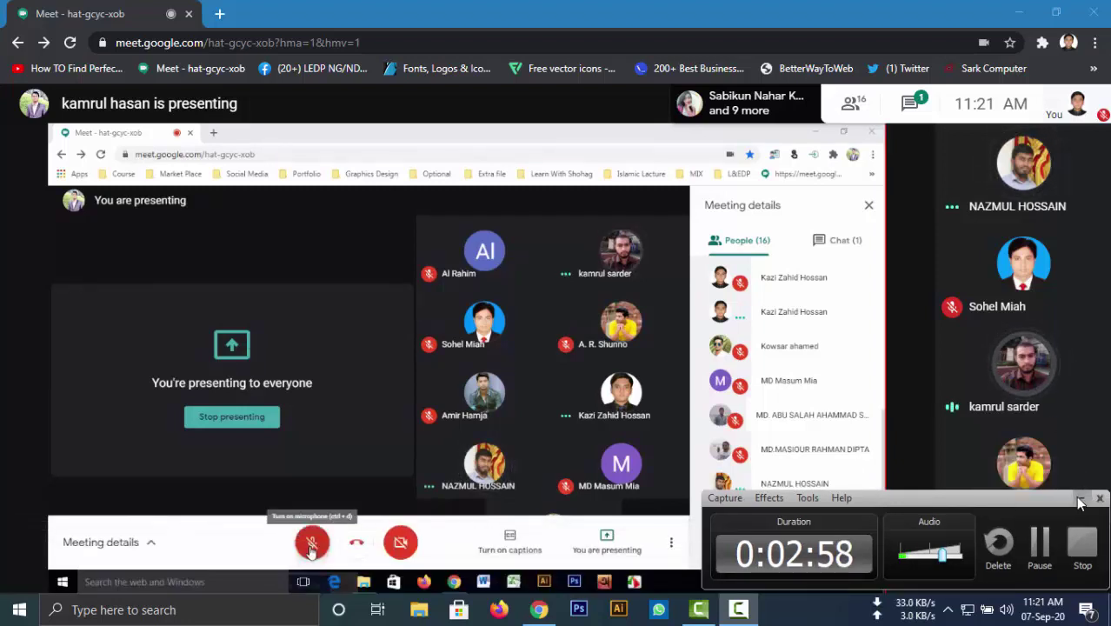
left_click(1079, 500)
mouse_move(986, 610)
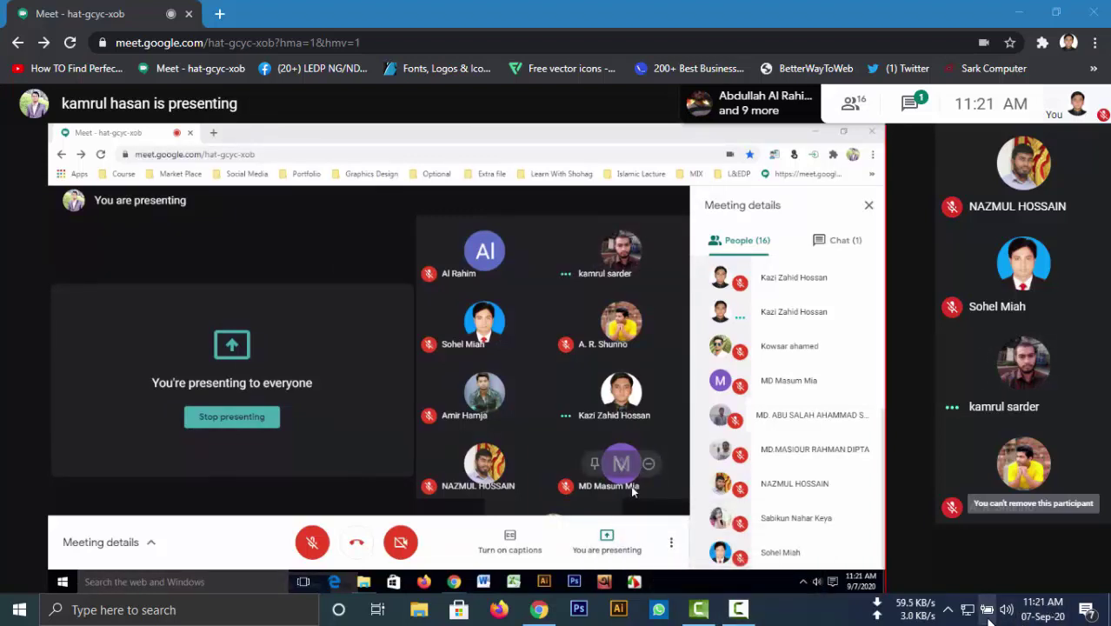
- Check the battery status and bring up Meet's More options menu
left_click(989, 618)
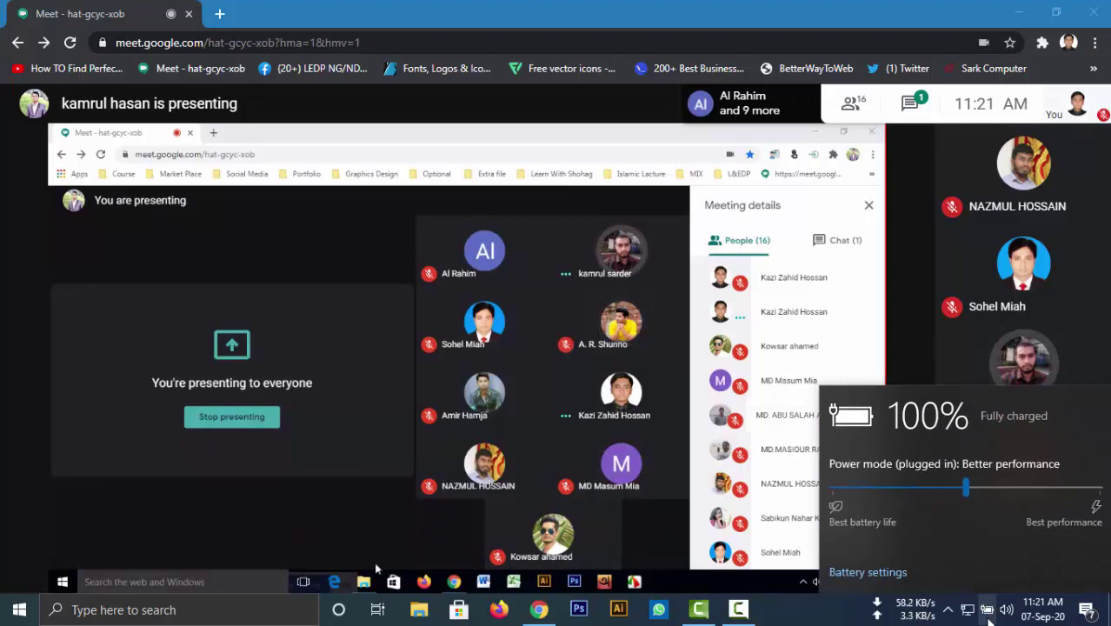
left_click(989, 618)
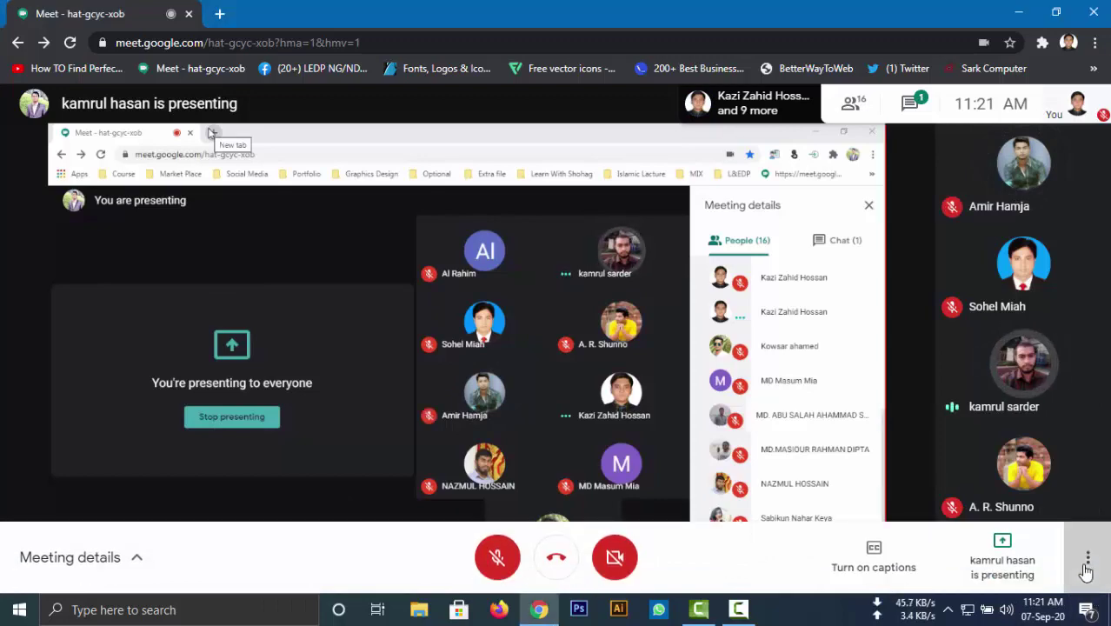
left_click(1086, 558)
- Return the Meet call to full screen from the More options menu
left_click(998, 306)
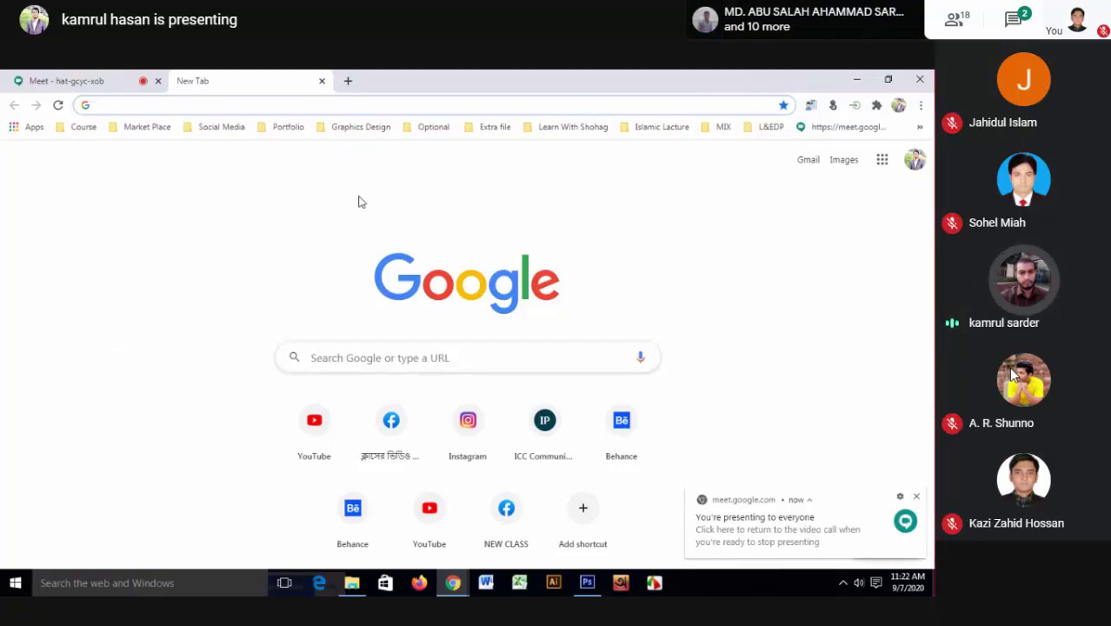
- Search Google Images for 'web template design' and browse the results
type("WE")
key("Down")
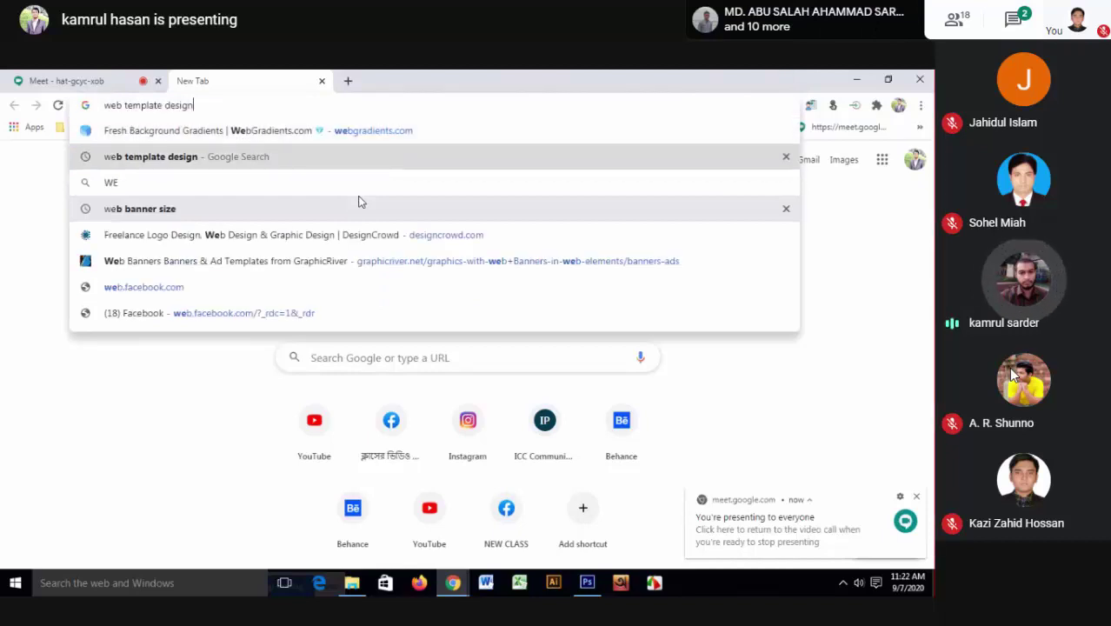
key("Return")
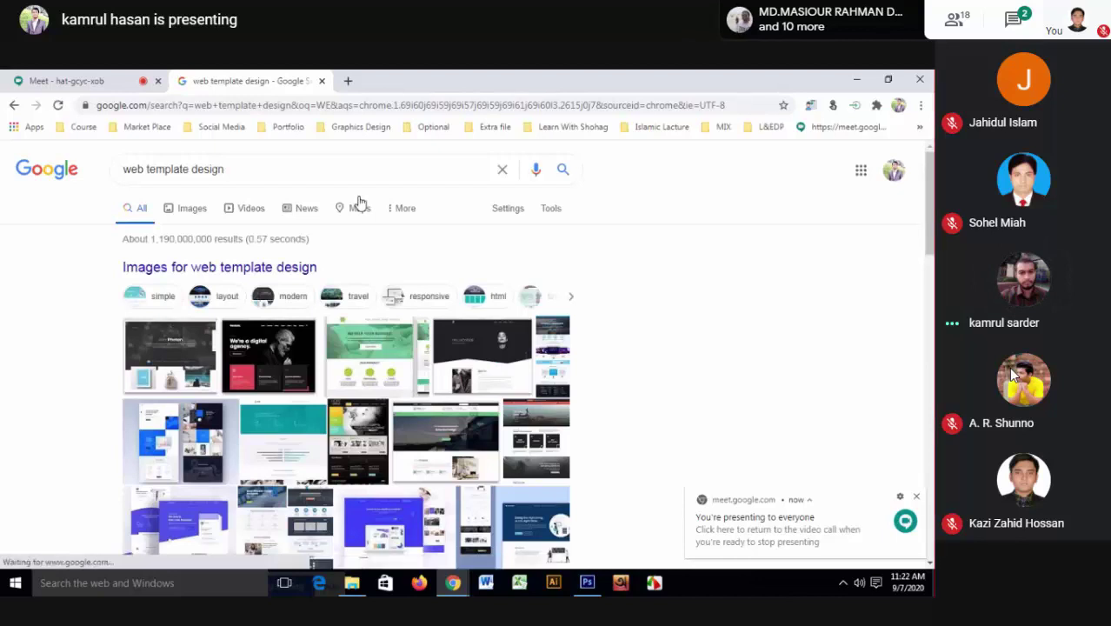
left_click(193, 220)
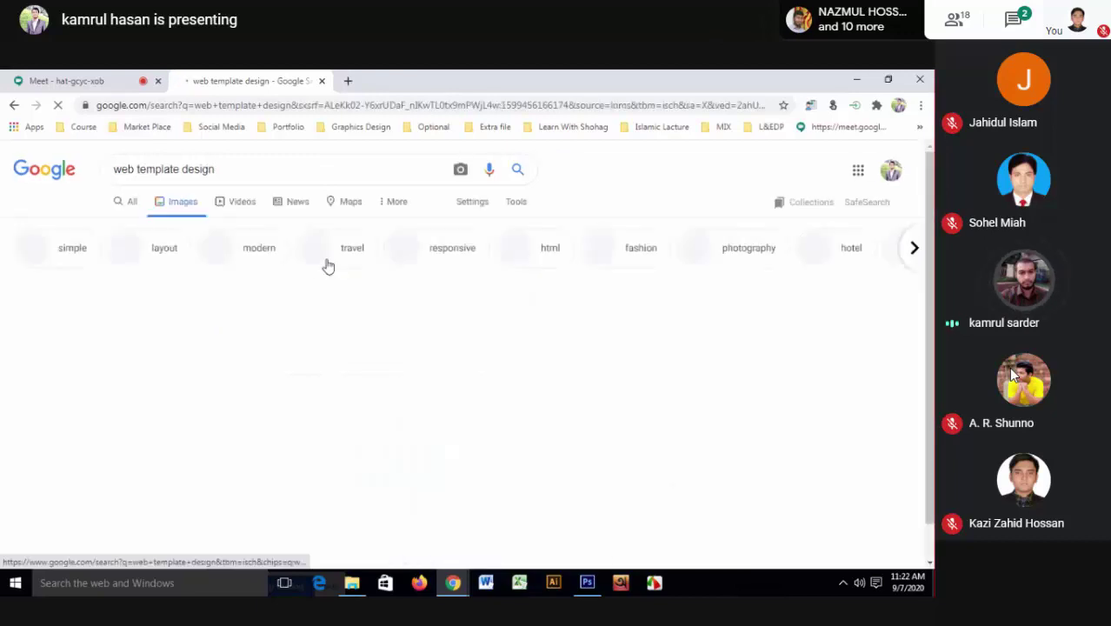
scroll(487, 405, "down", 10)
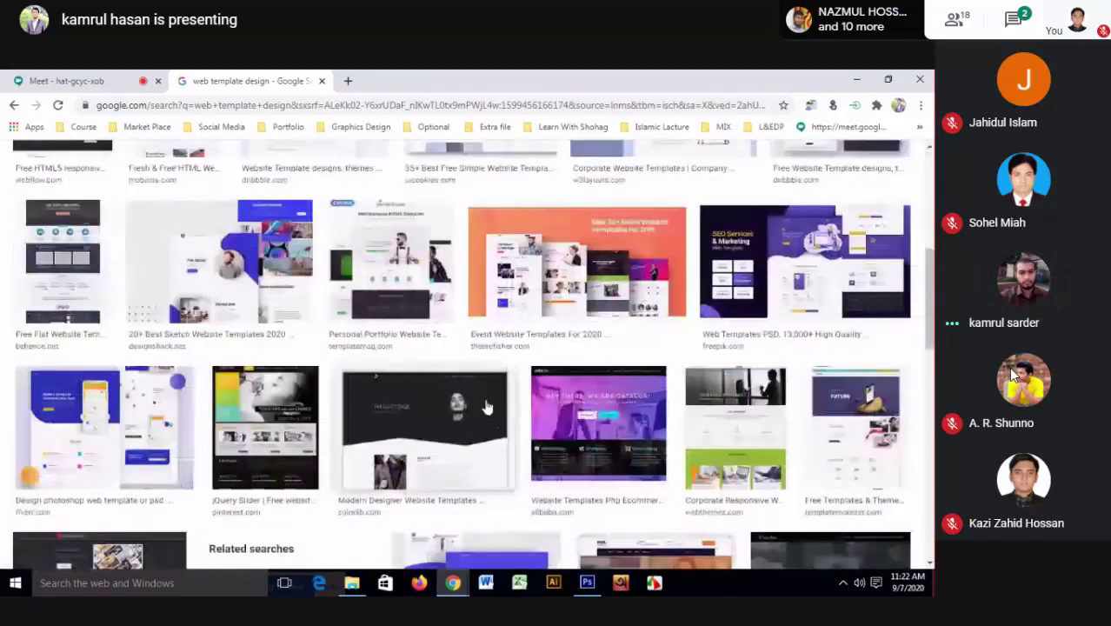
scroll(496, 392, "up", 10)
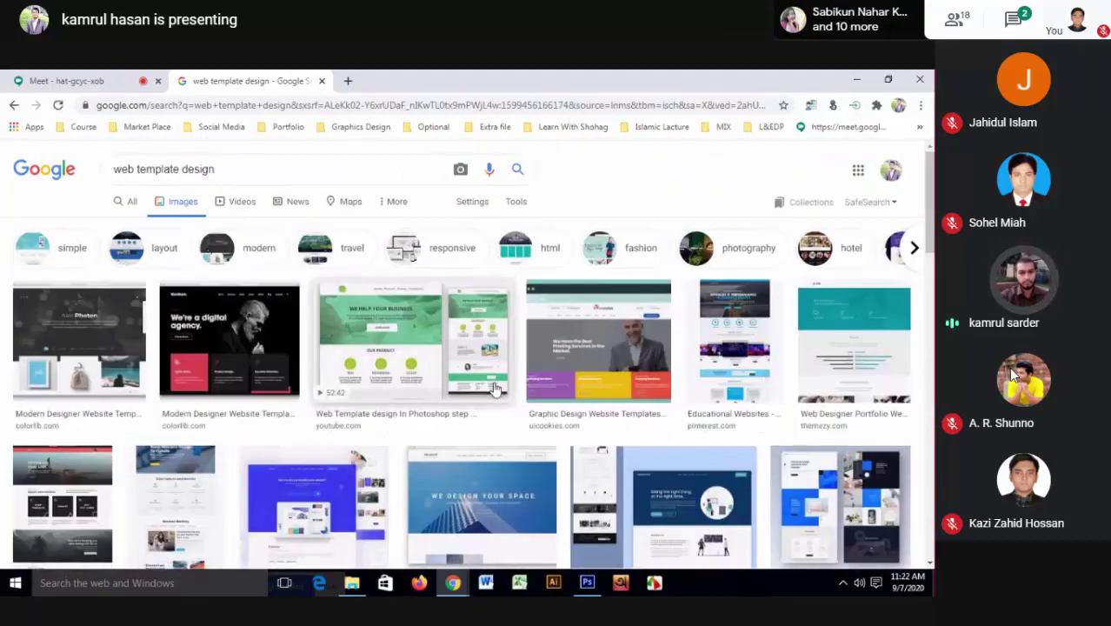
scroll(494, 388, "down", 2)
scroll(494, 389, "up", 1)
scroll(494, 389, "down", 2)
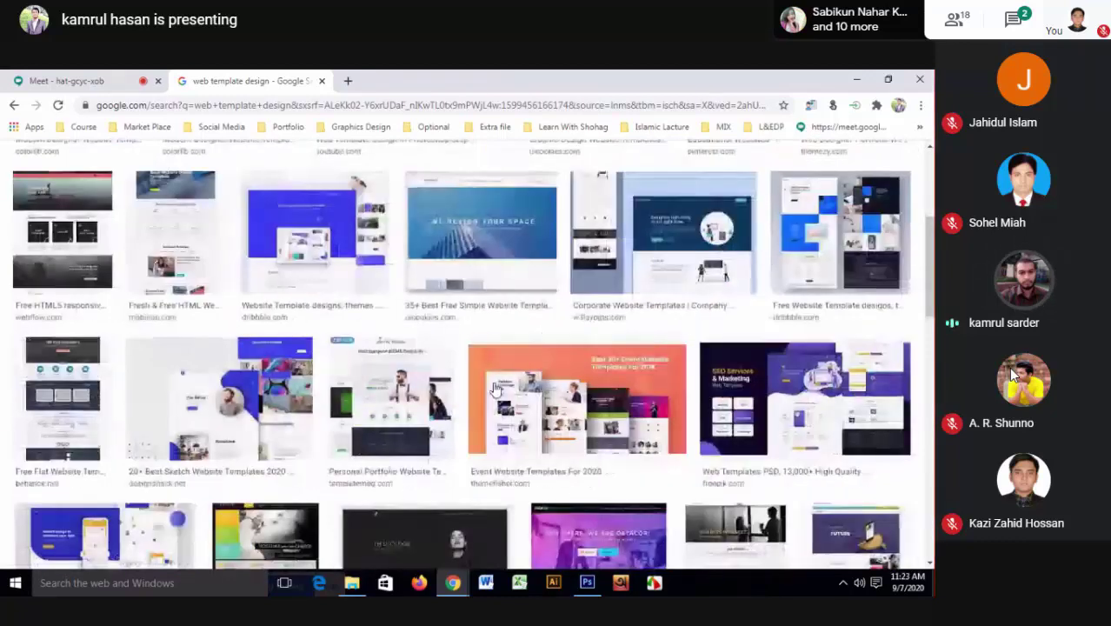
scroll(120, 360, "down", 1)
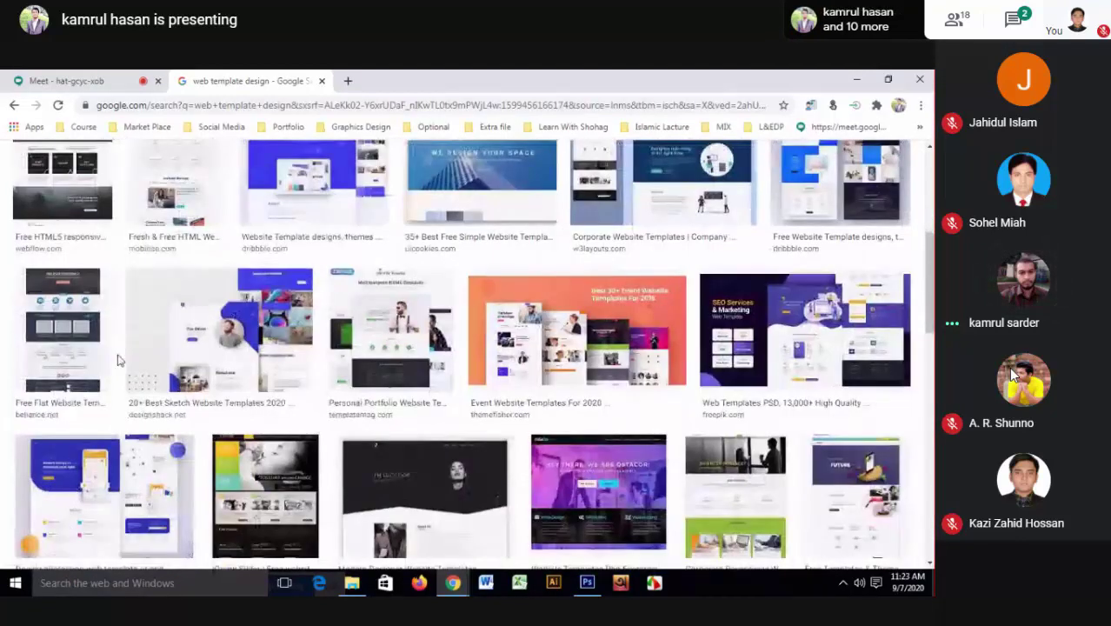
- Save the Free Flat Website Template preview as a JPG and open it in Photos
right_click(119, 360)
left_click(143, 370)
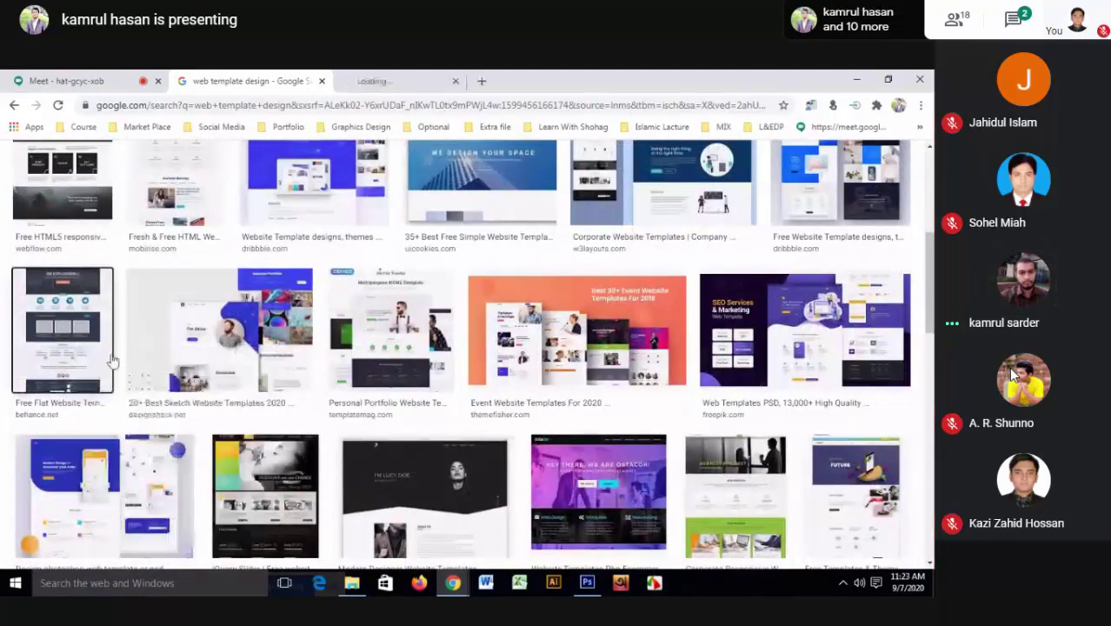
left_click(396, 80)
right_click(481, 252)
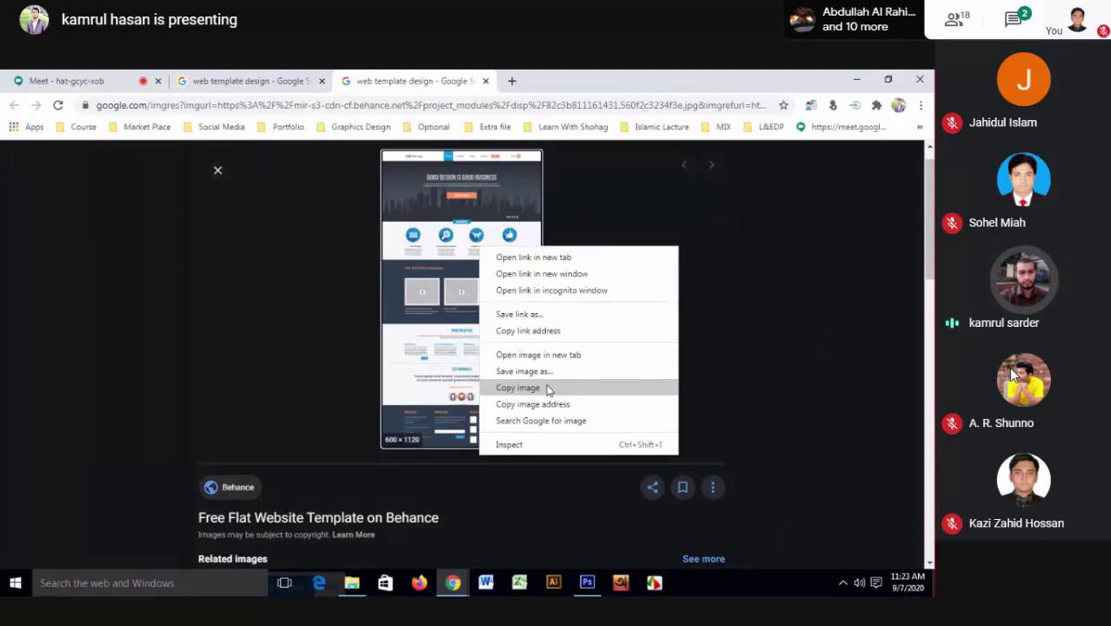
left_click(544, 372)
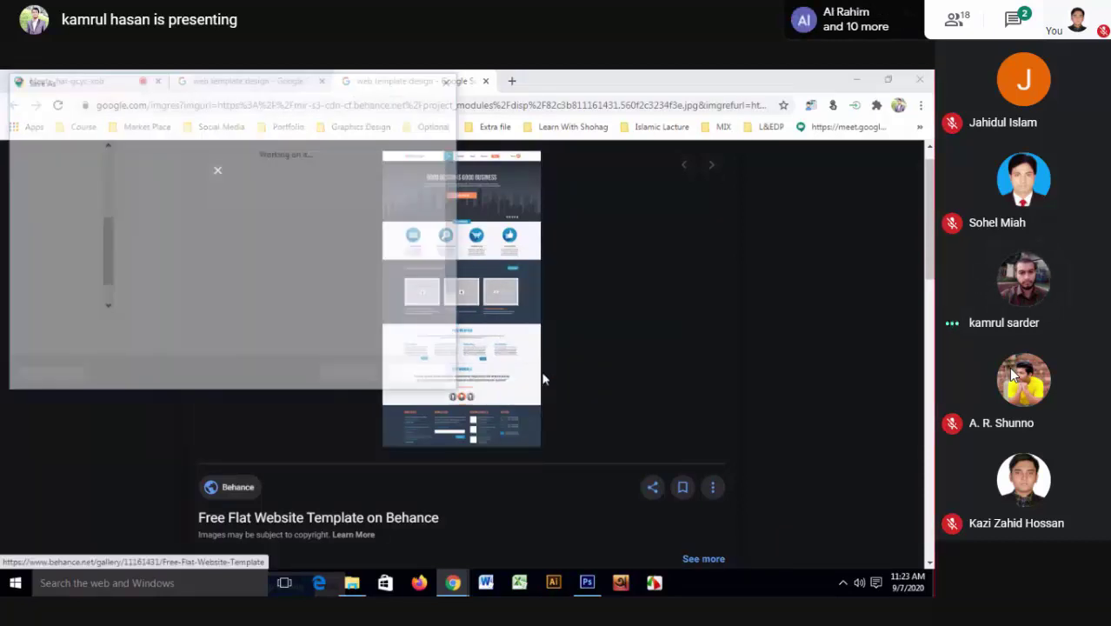
left_click(352, 376)
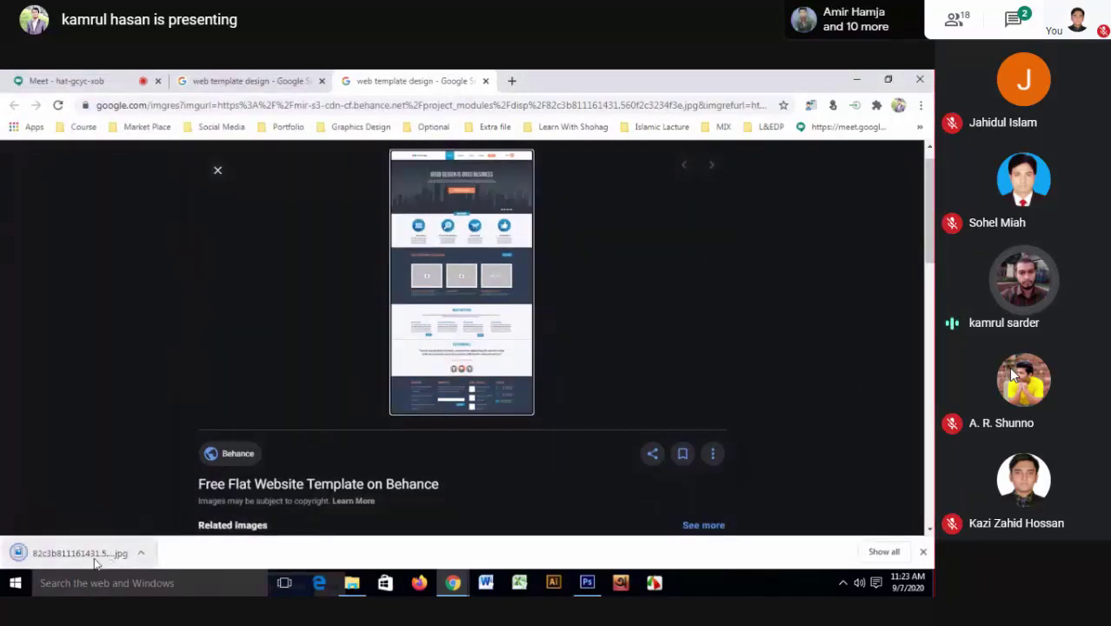
left_click(82, 556)
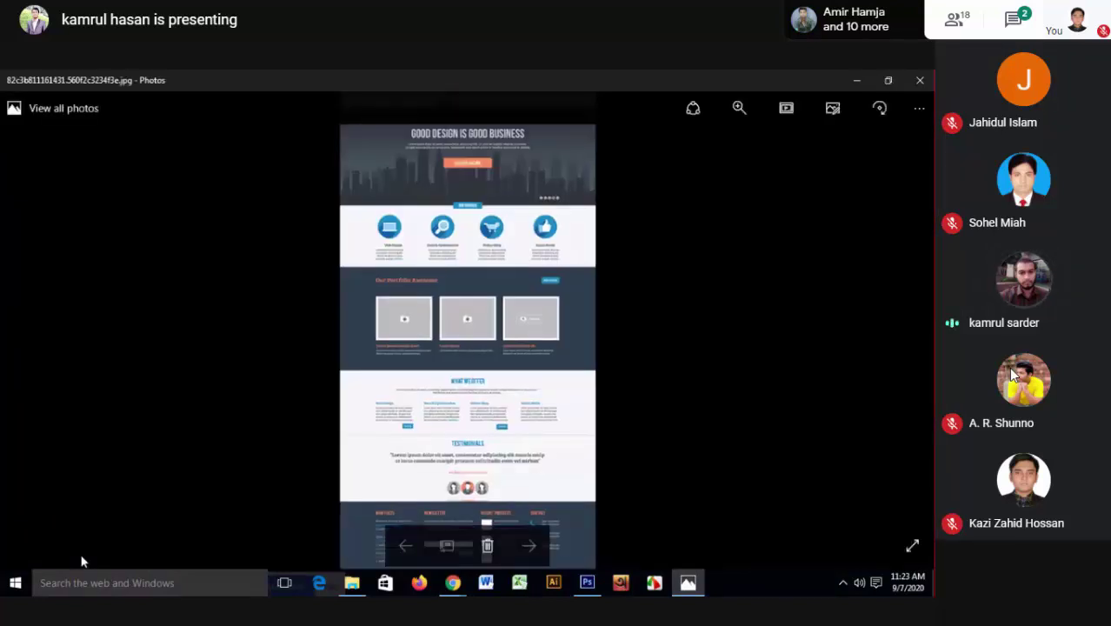
- Zoom into the template image in Photos and pan to its header
left_click(740, 107)
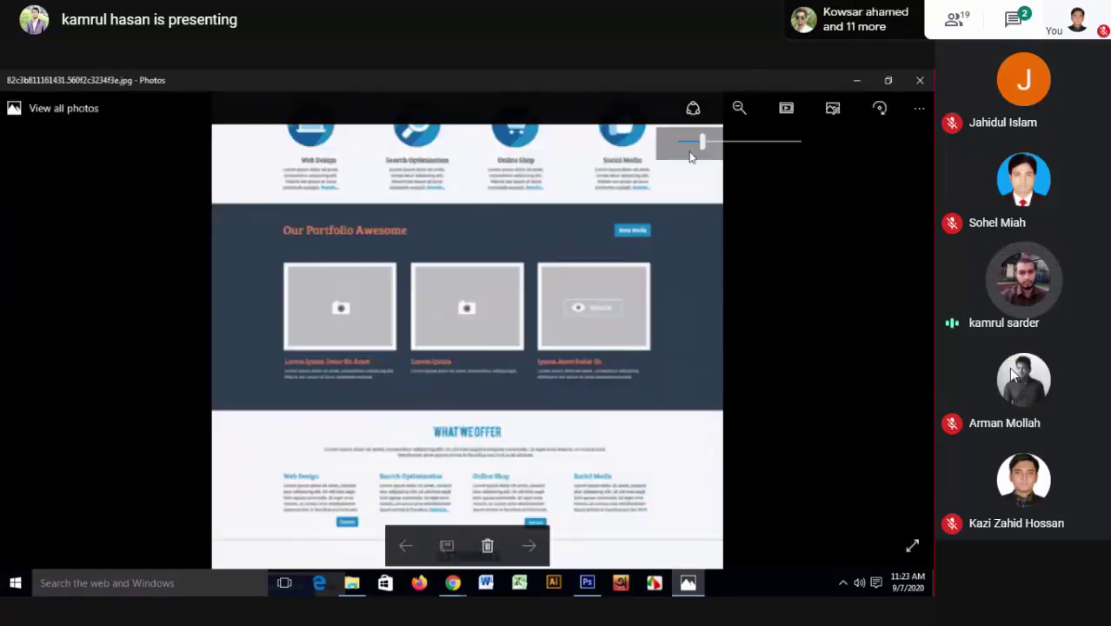
left_click_drag(558, 248, 556, 411)
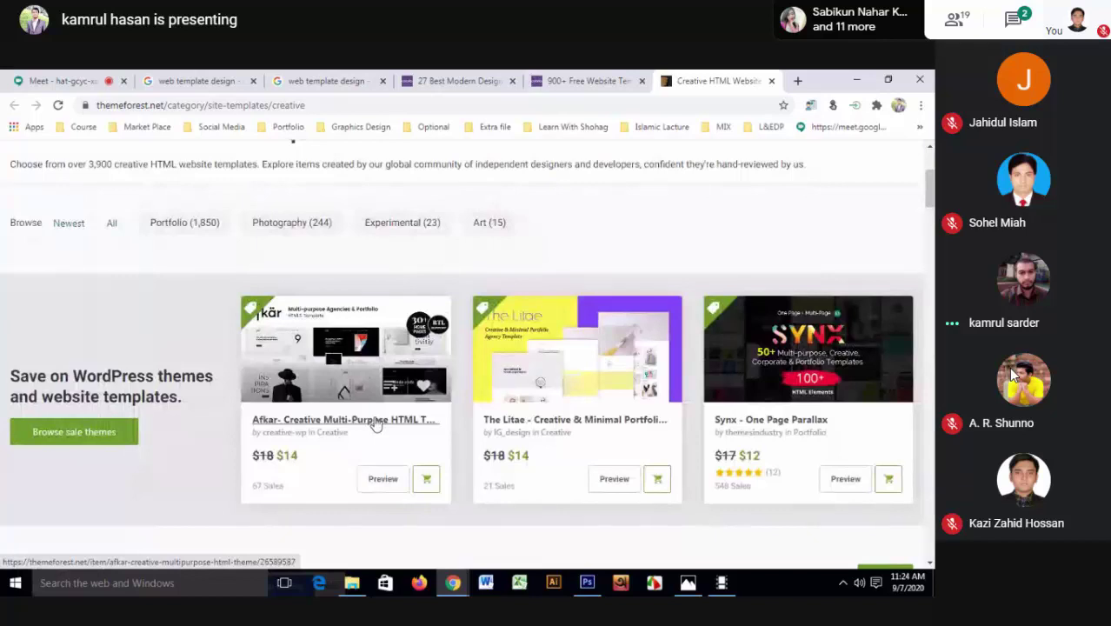
- Bring up the link menu for The Litae template on the ThemeForest listing
right_click(562, 429)
- Open The Litae item page in a new tab and scroll through its features
left_click(609, 431)
left_click(718, 80)
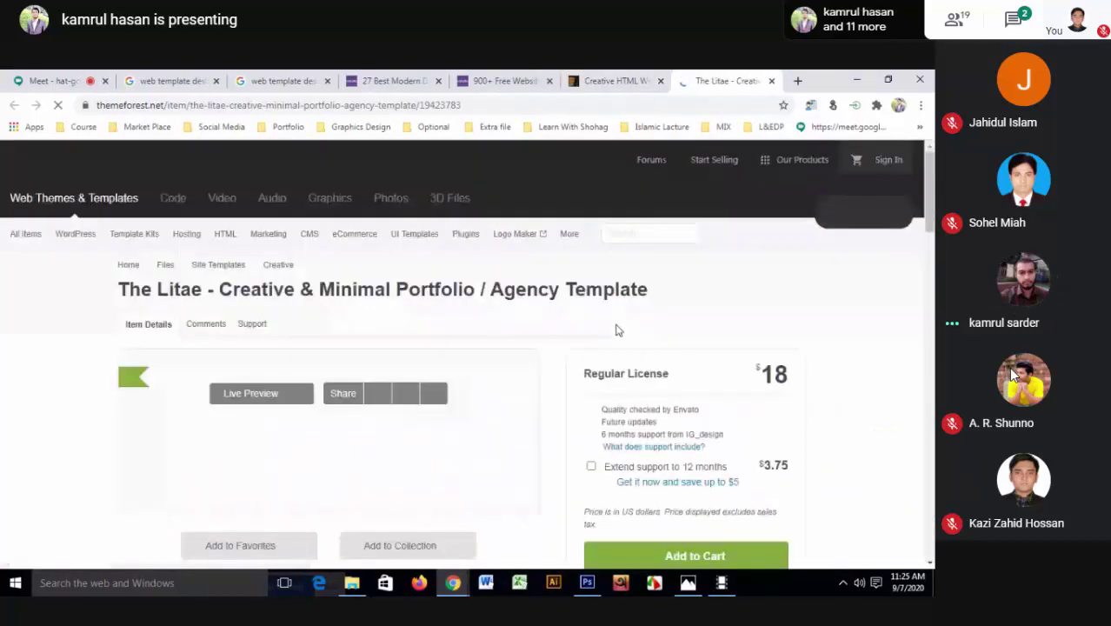
scroll(615, 329, "down", 4)
scroll(615, 331, "down", 2)
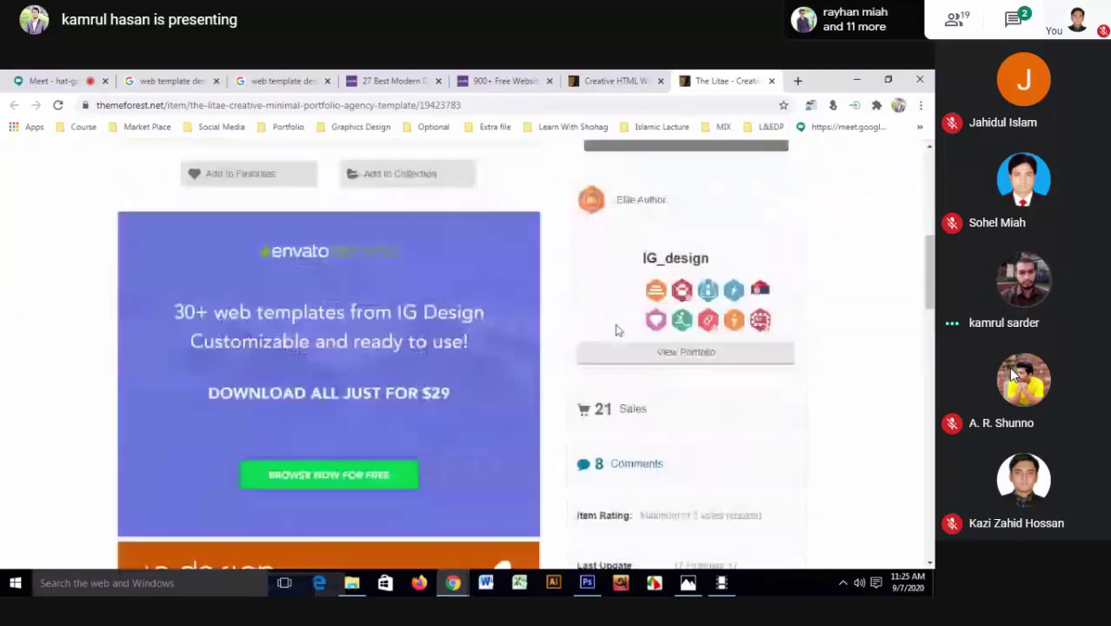
scroll(616, 330, "down", 1)
scroll(616, 330, "down", 2)
scroll(617, 330, "down", 4)
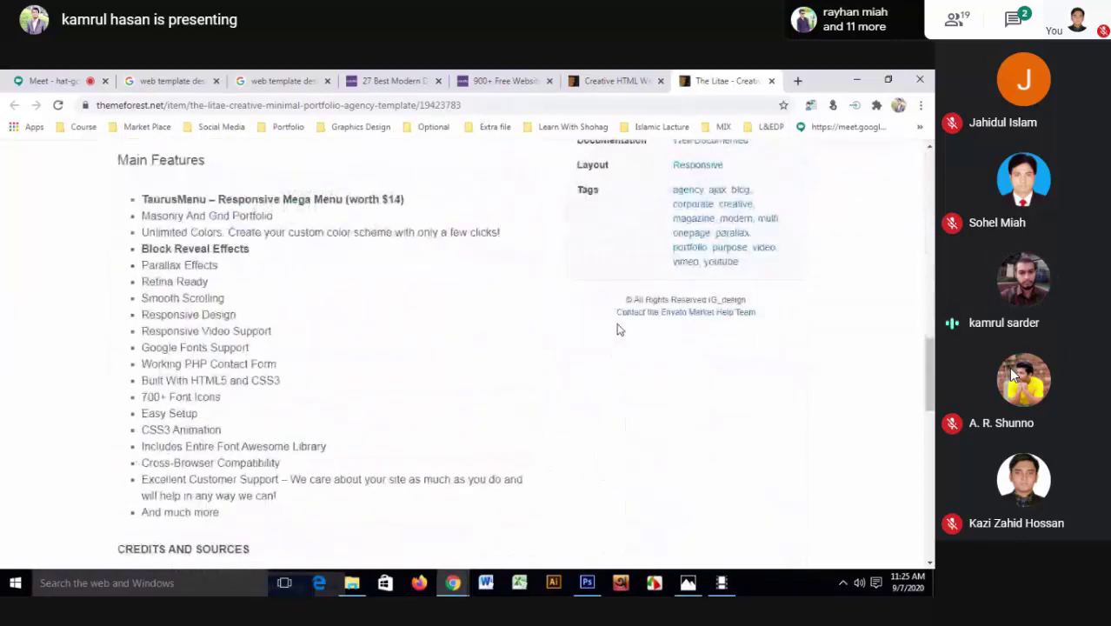
scroll(619, 329, "down", 5)
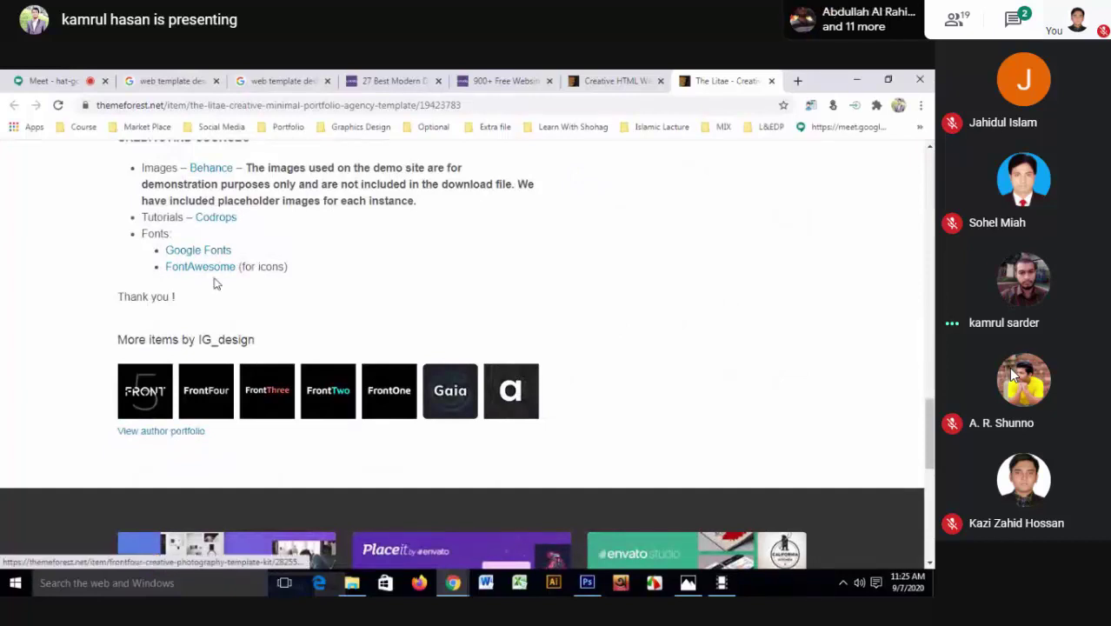
- Review The Litae's $14 Regular License price and credits on the item page
scroll(255, 314, "up", 1)
scroll(255, 315, "up", 10)
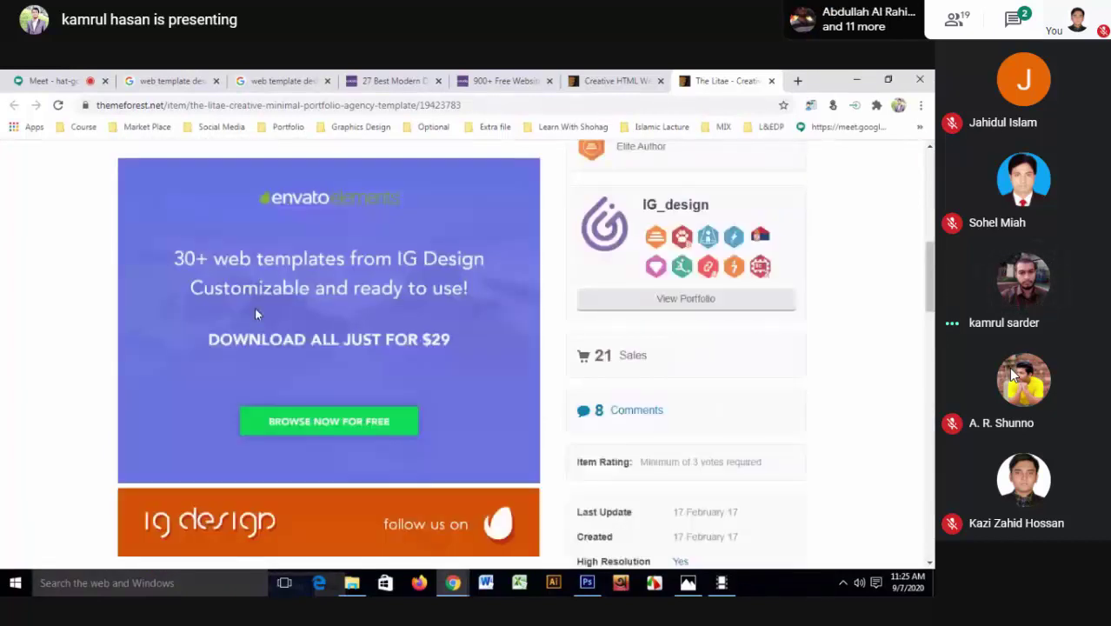
scroll(255, 314, "up", 5)
scroll(255, 315, "up", 5)
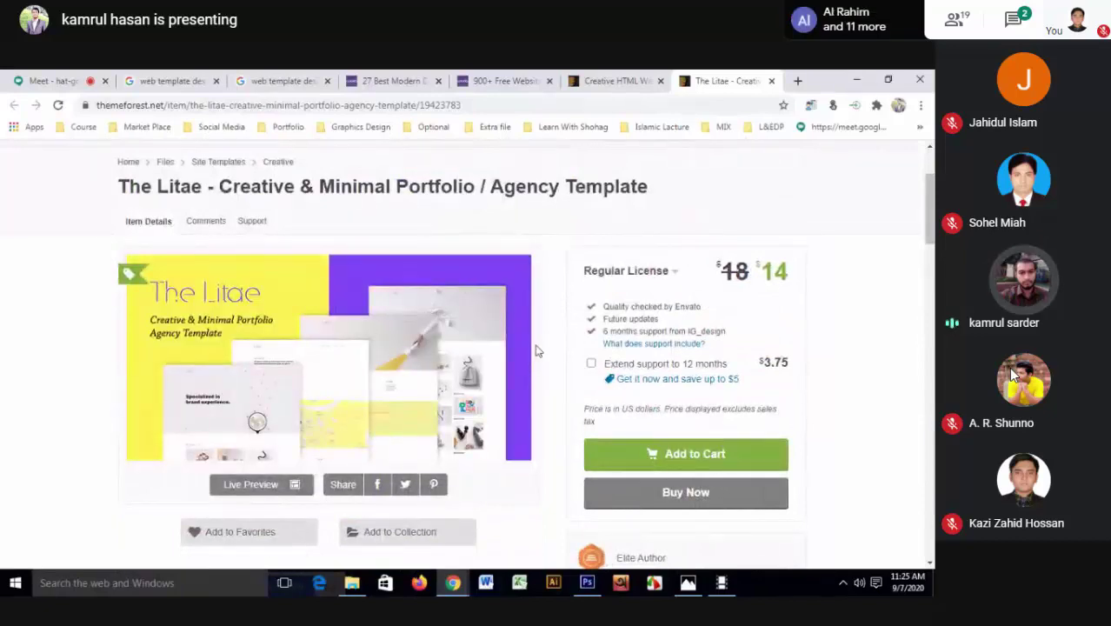
scroll(536, 350, "up", 1)
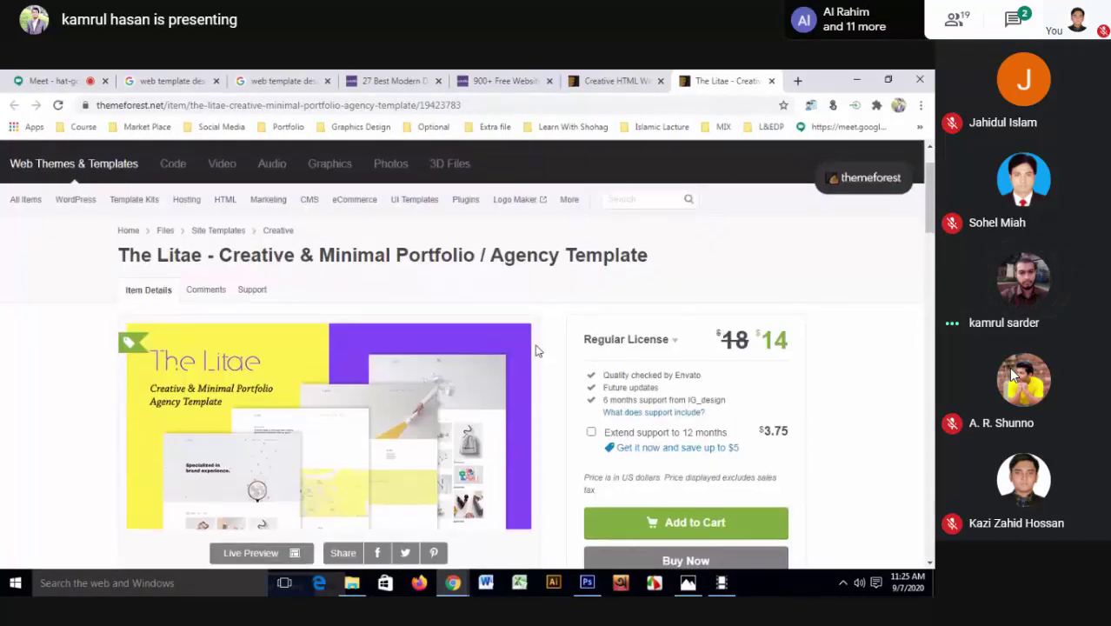
scroll(536, 350, "down", 1)
left_click_drag(762, 270, 792, 273)
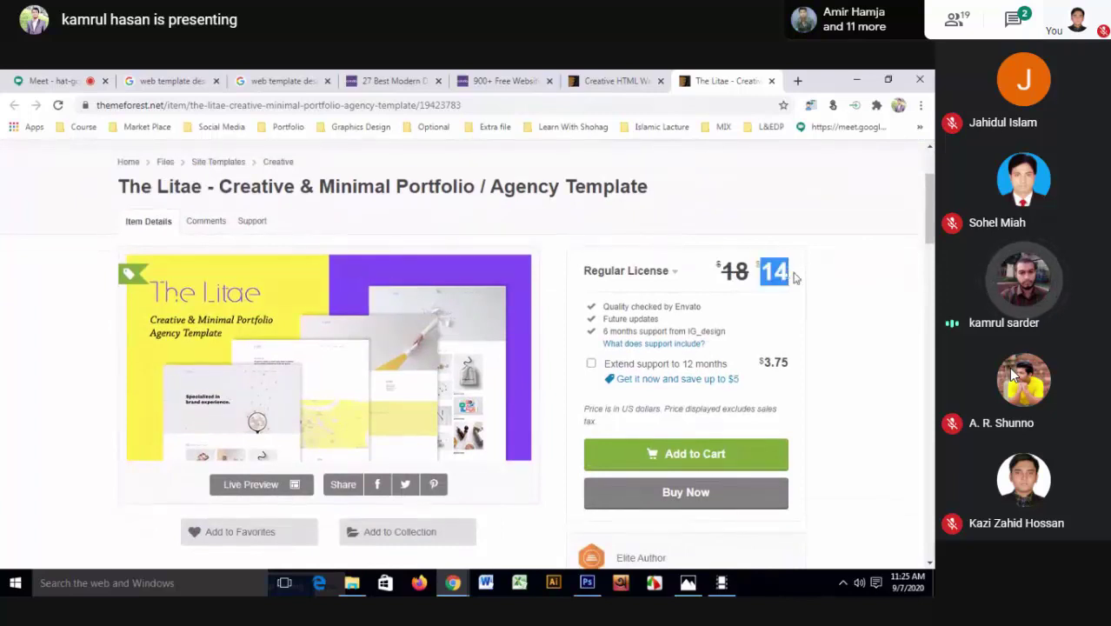
left_click(791, 274)
scroll(792, 278, "down", 1)
scroll(793, 279, "down", 3)
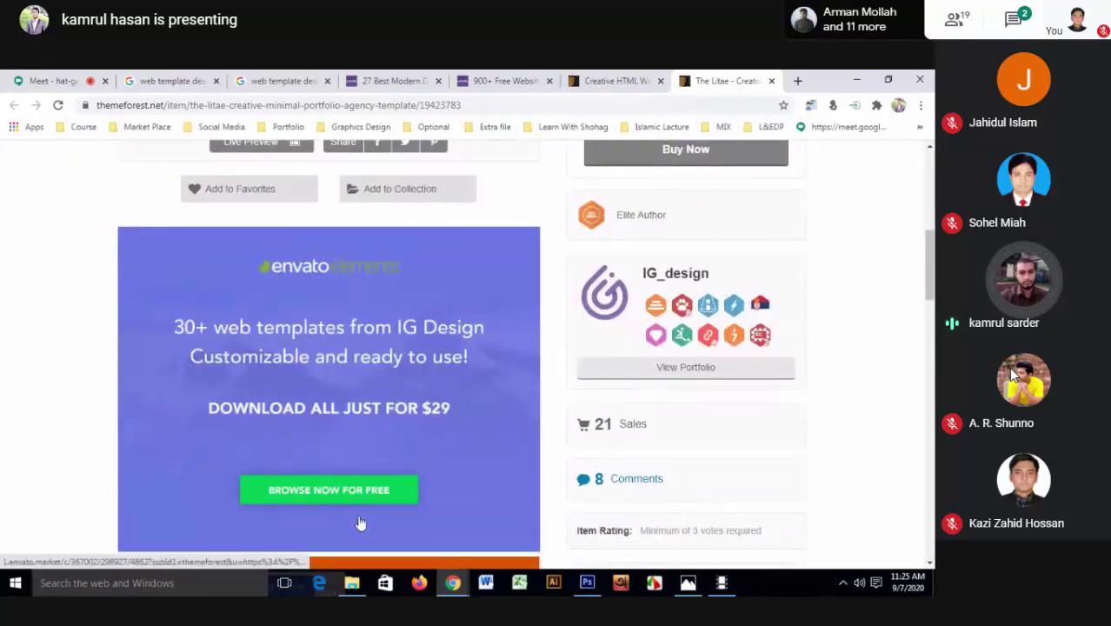
scroll(361, 522, "down", 2)
scroll(361, 523, "up", 3)
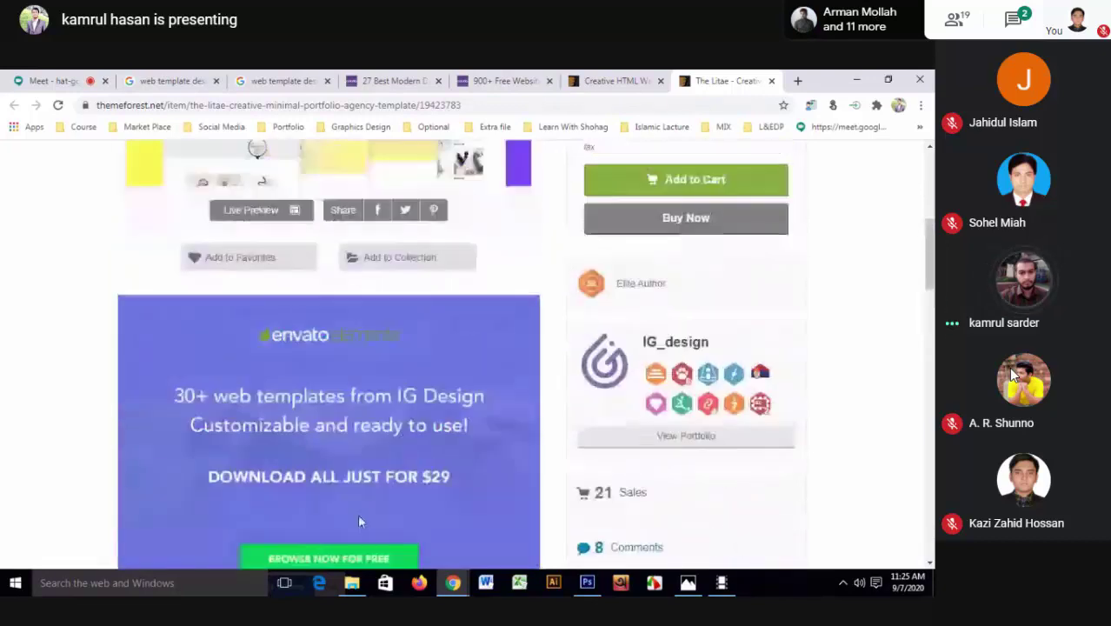
scroll(359, 487, "down", 1)
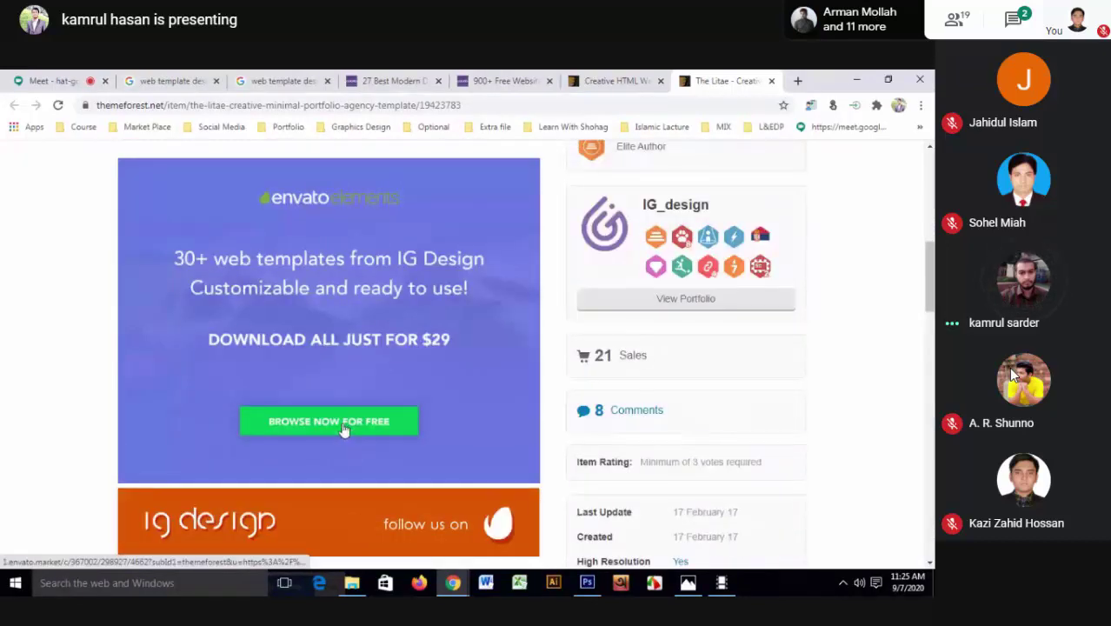
- Open the Pallas Creative Masonry Portfolio Template on Envato Elements, then return to ThemeForest's listing
left_click(345, 428)
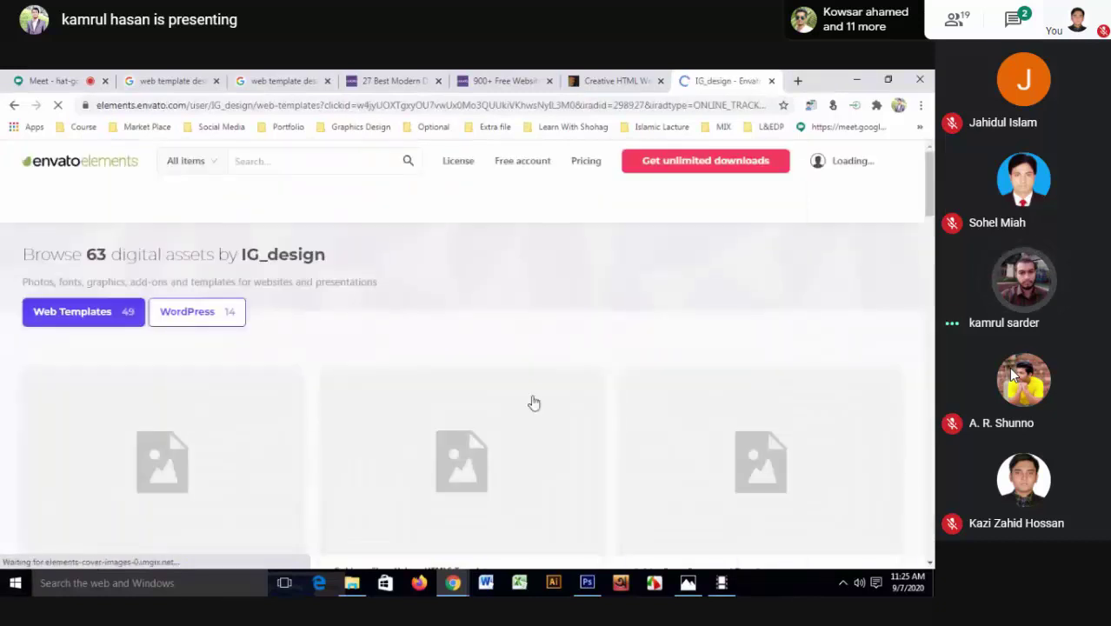
scroll(341, 391, "down", 3)
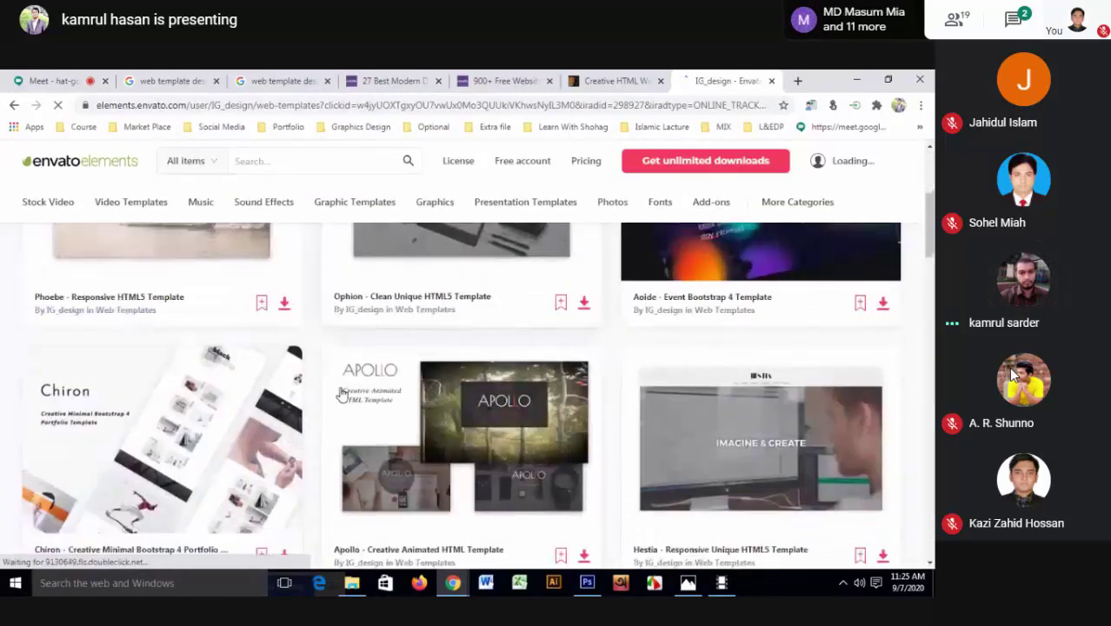
scroll(242, 427, "down", 5)
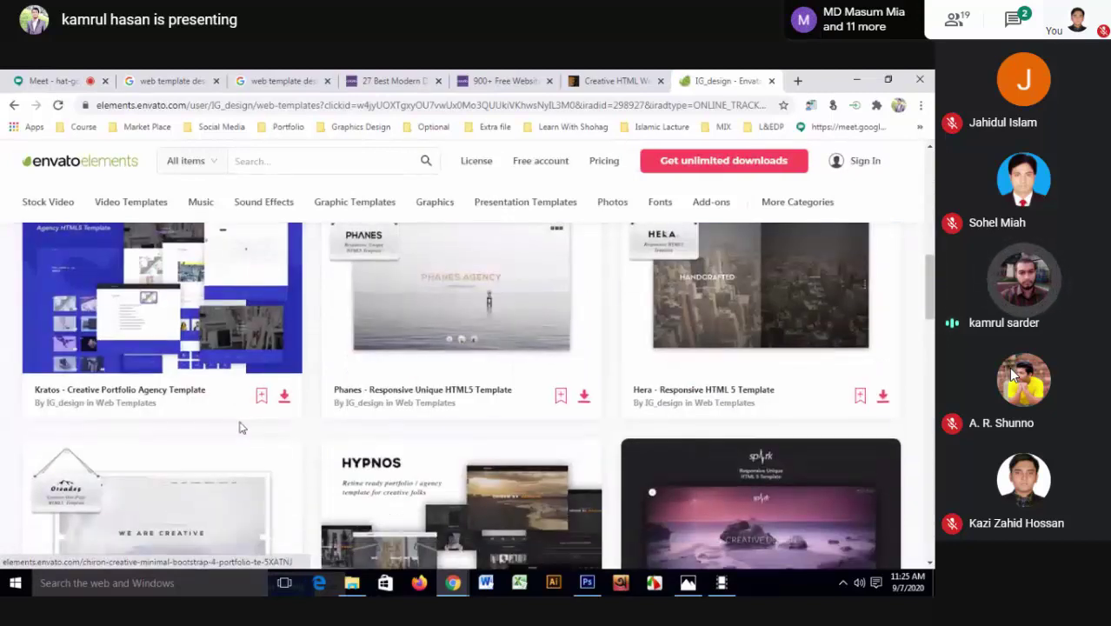
scroll(199, 373, "down", 5)
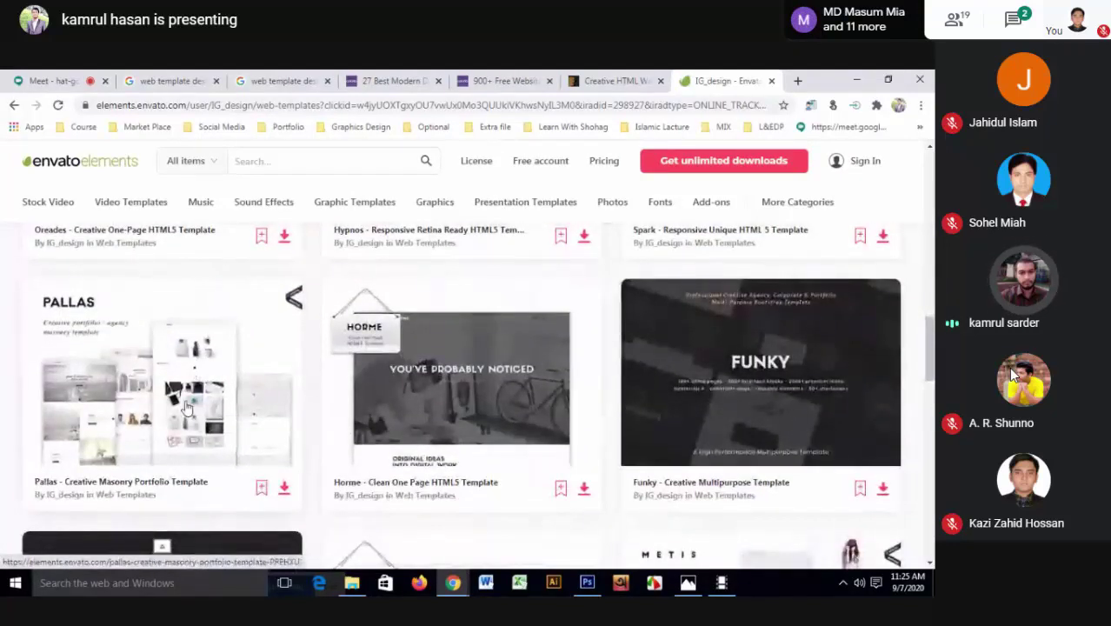
left_click(154, 482)
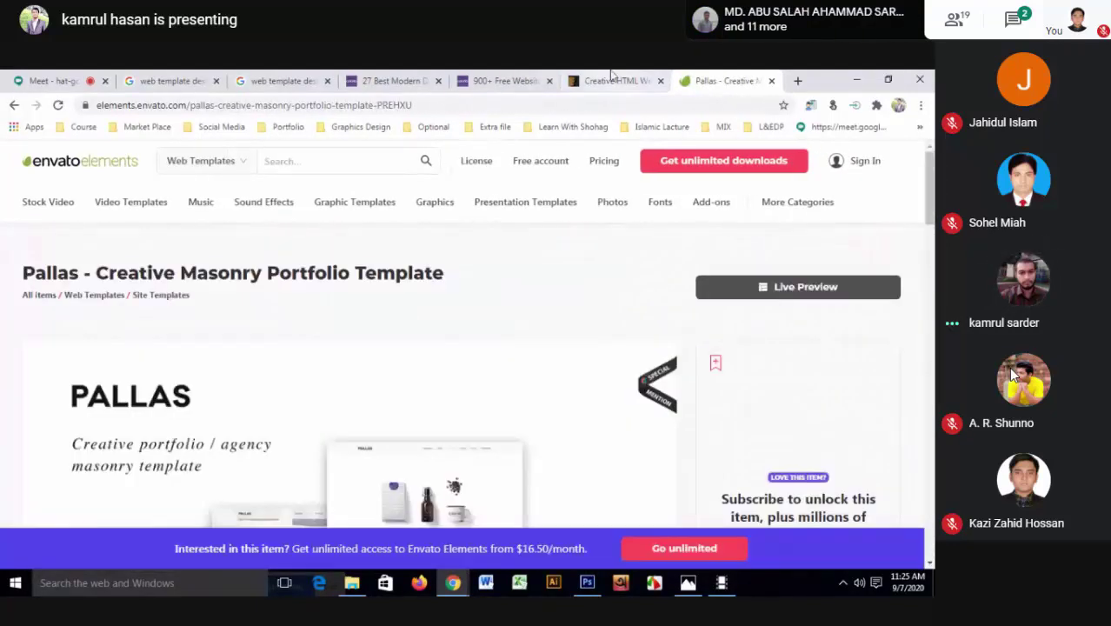
left_click(611, 78)
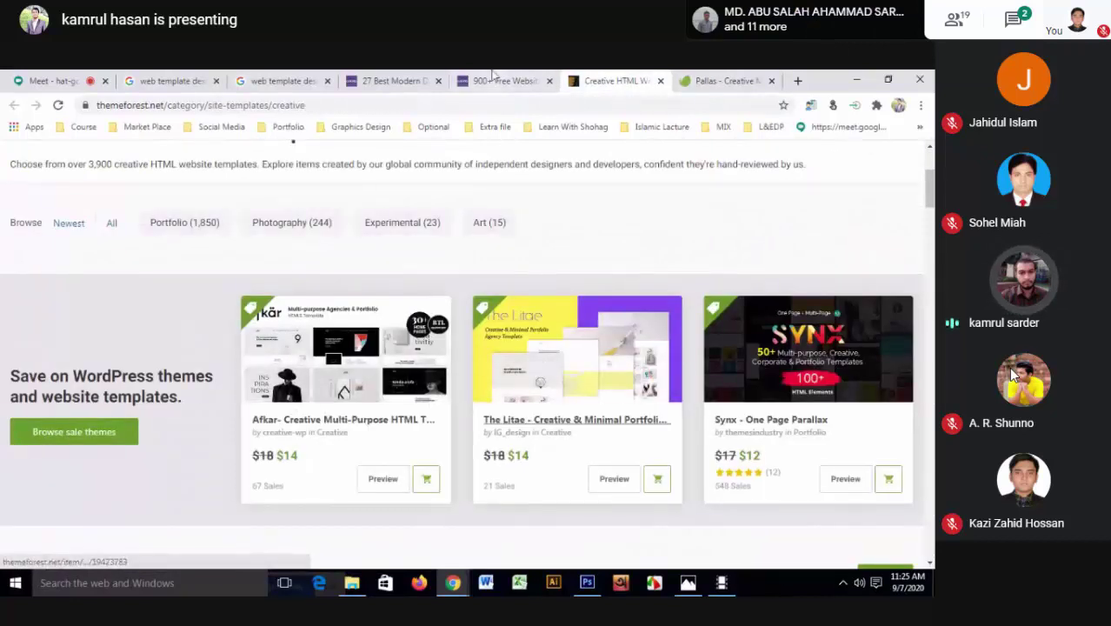
- Browse Colorlib's '27 Best Modern Designer Website Templates 2020' article to the Divi entry
left_click(433, 76)
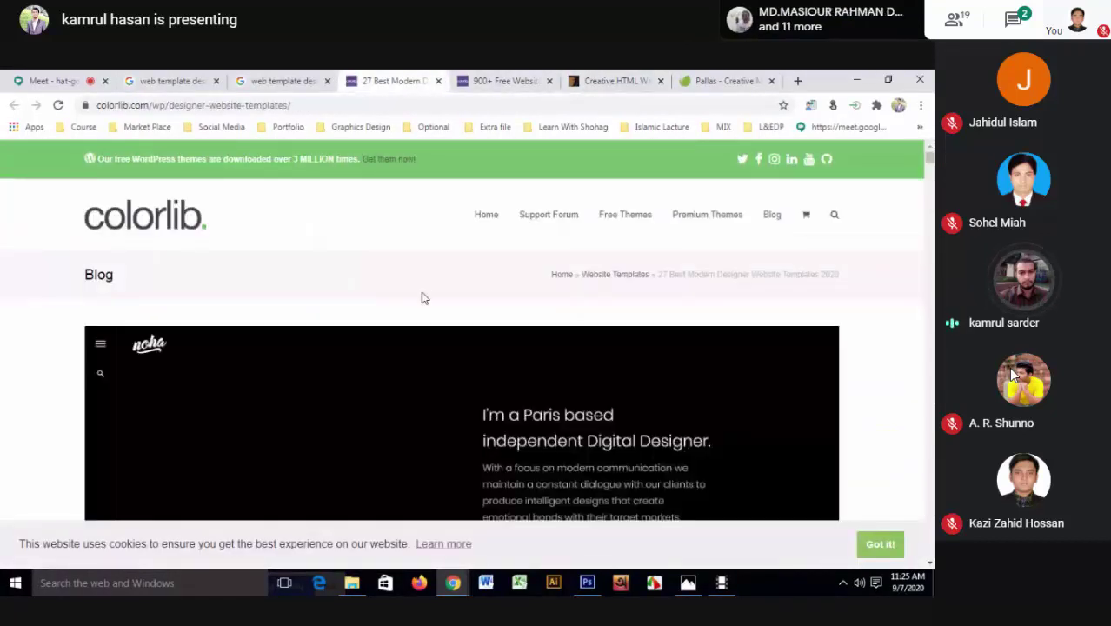
scroll(422, 295, "down", 3)
scroll(422, 294, "up", 5)
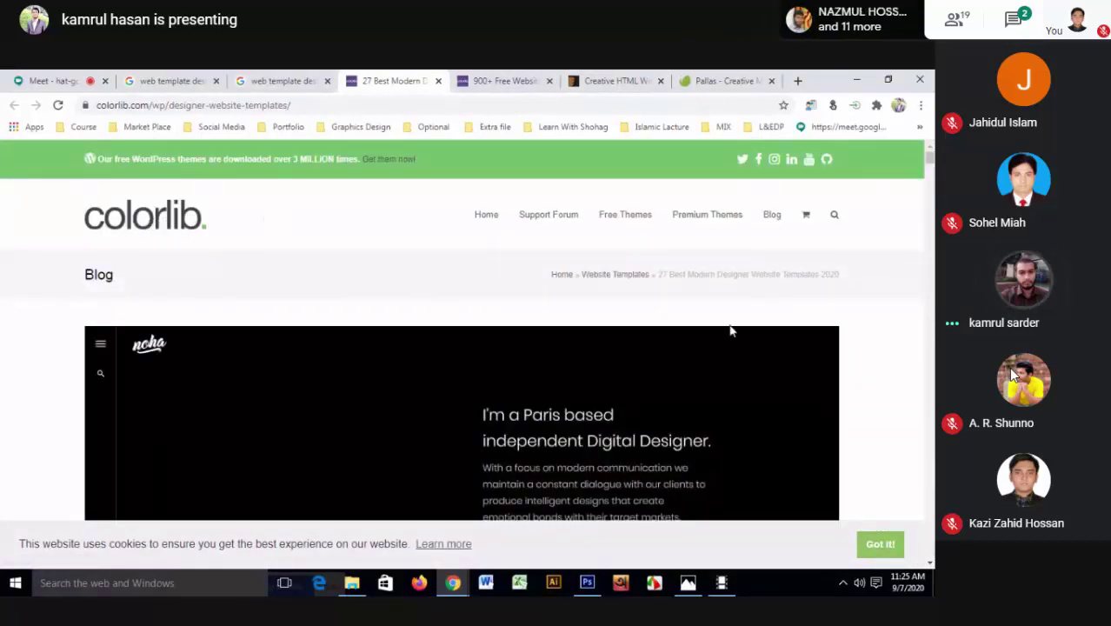
scroll(426, 305, "down", 3)
scroll(425, 296, "down", 1)
scroll(429, 303, "up", 5)
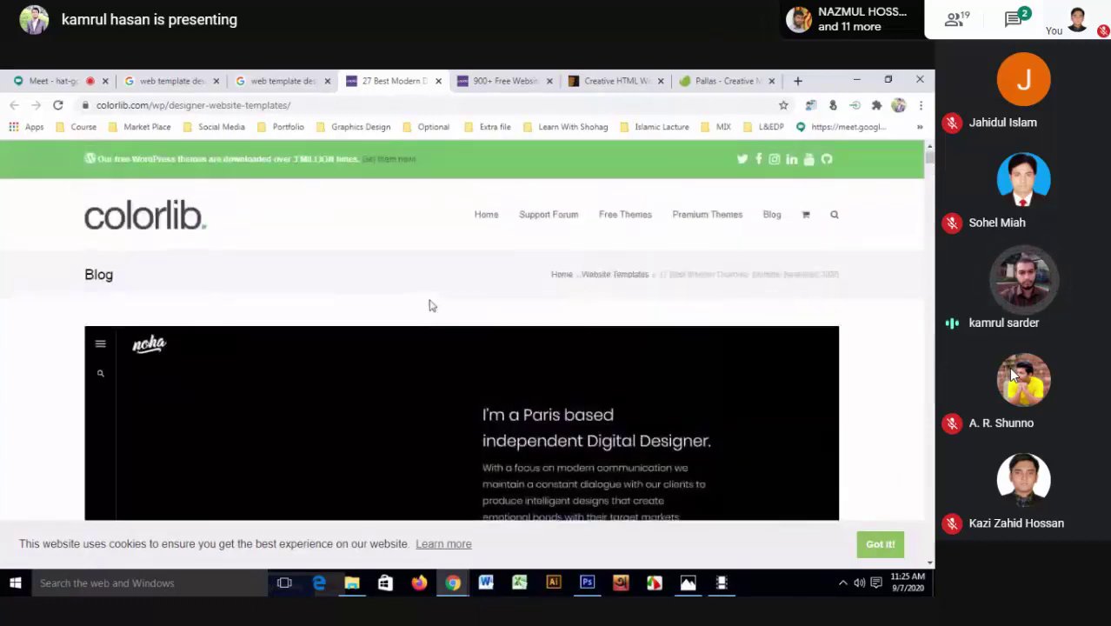
scroll(428, 305, "down", 2)
scroll(429, 305, "up", 2)
scroll(429, 305, "down", 2)
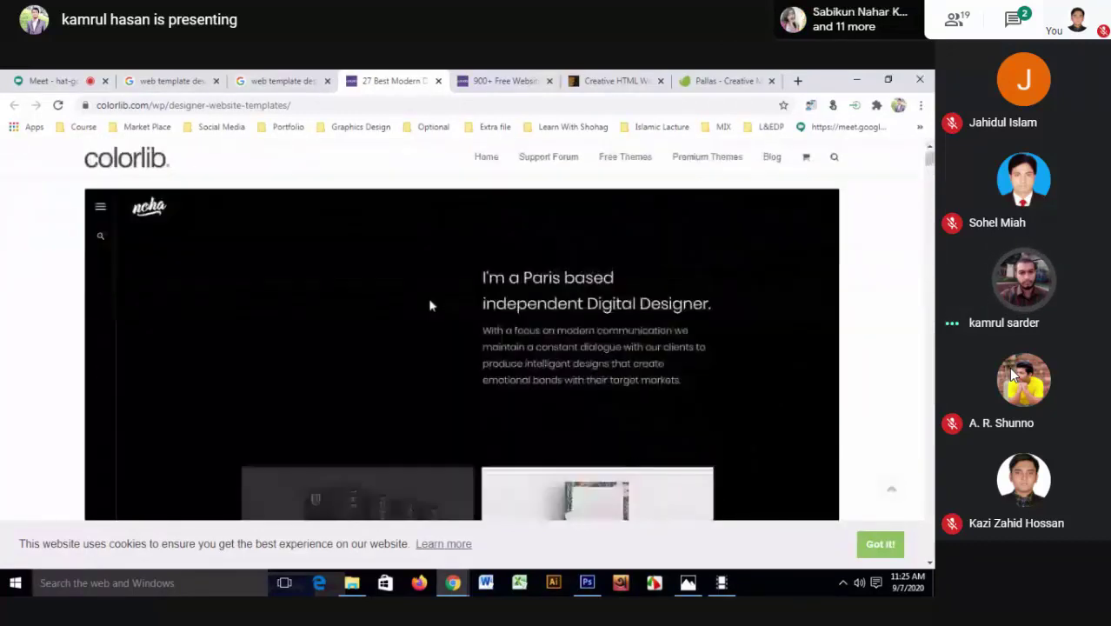
scroll(429, 305, "down", 2)
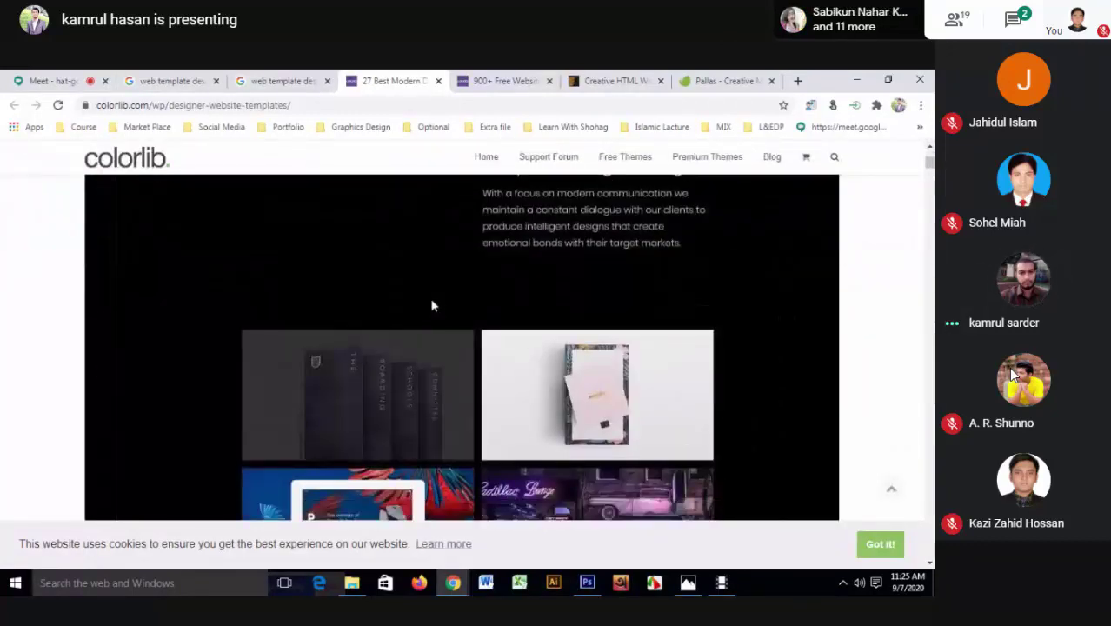
scroll(431, 305, "down", 3)
scroll(431, 305, "down", 1)
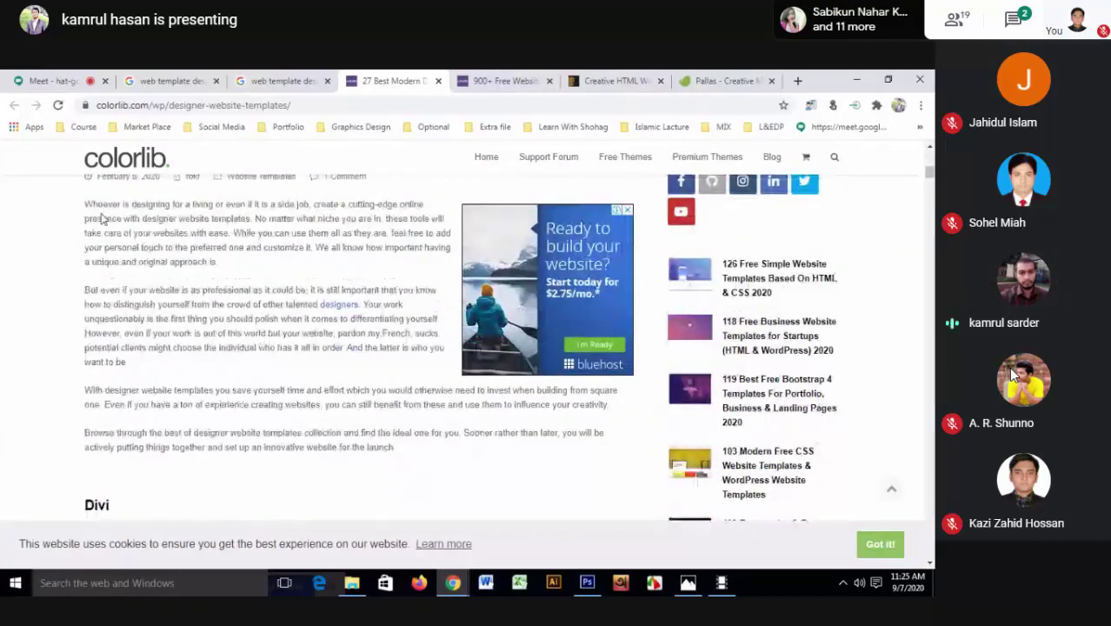
scroll(81, 309, "up", 5)
scroll(82, 313, "down", 1)
scroll(83, 312, "down", 1)
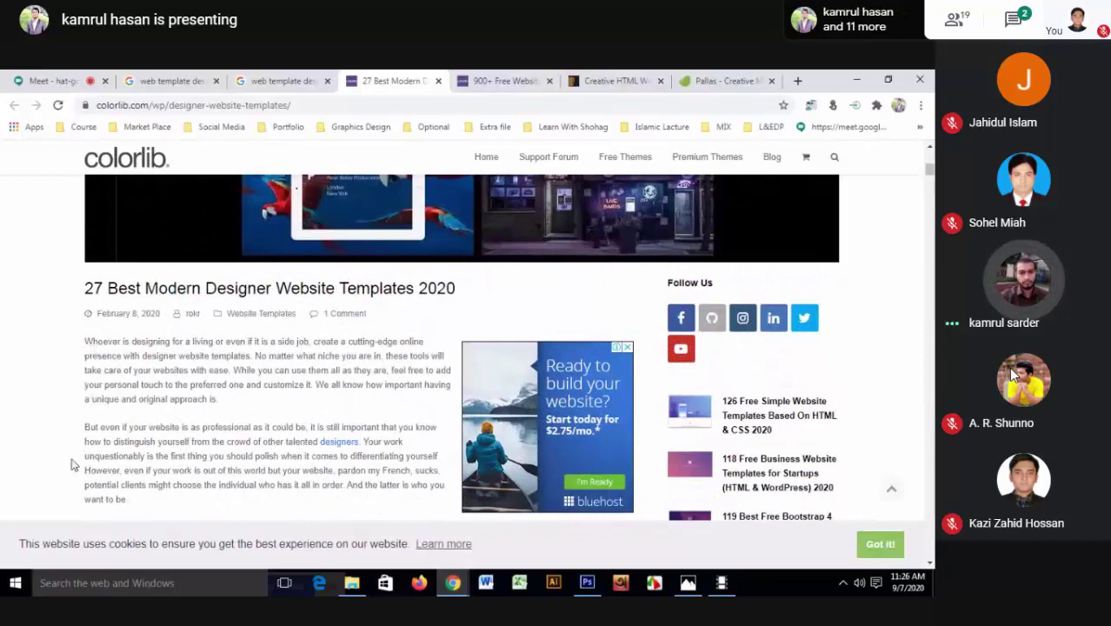
scroll(82, 380, "down", 4)
scroll(80, 382, "down", 3)
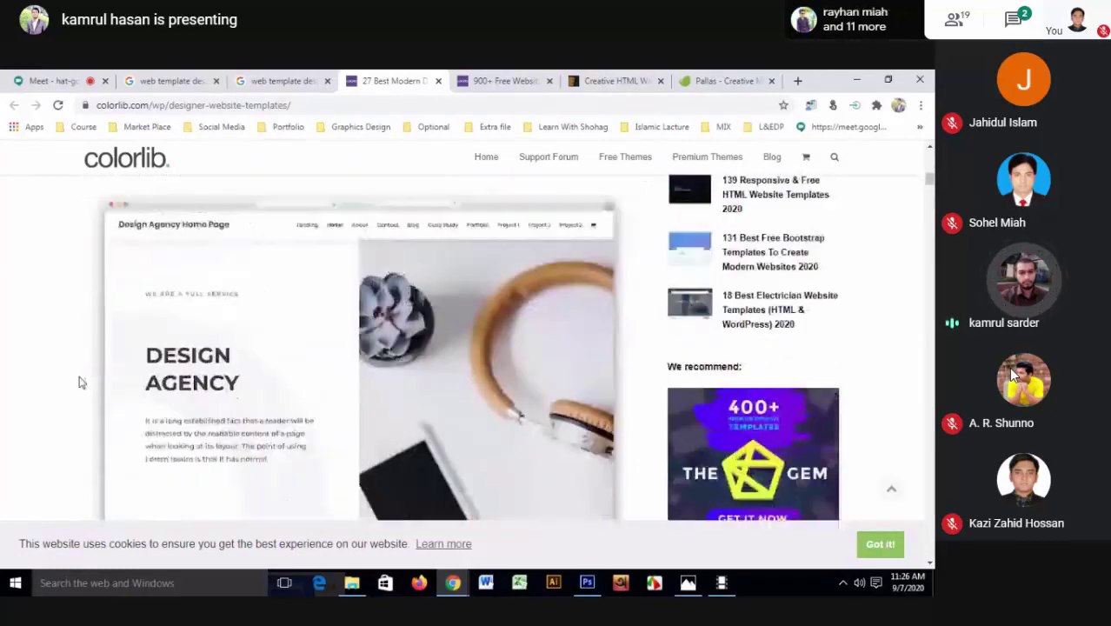
scroll(520, 356, "down", 5)
scroll(519, 358, "down", 3)
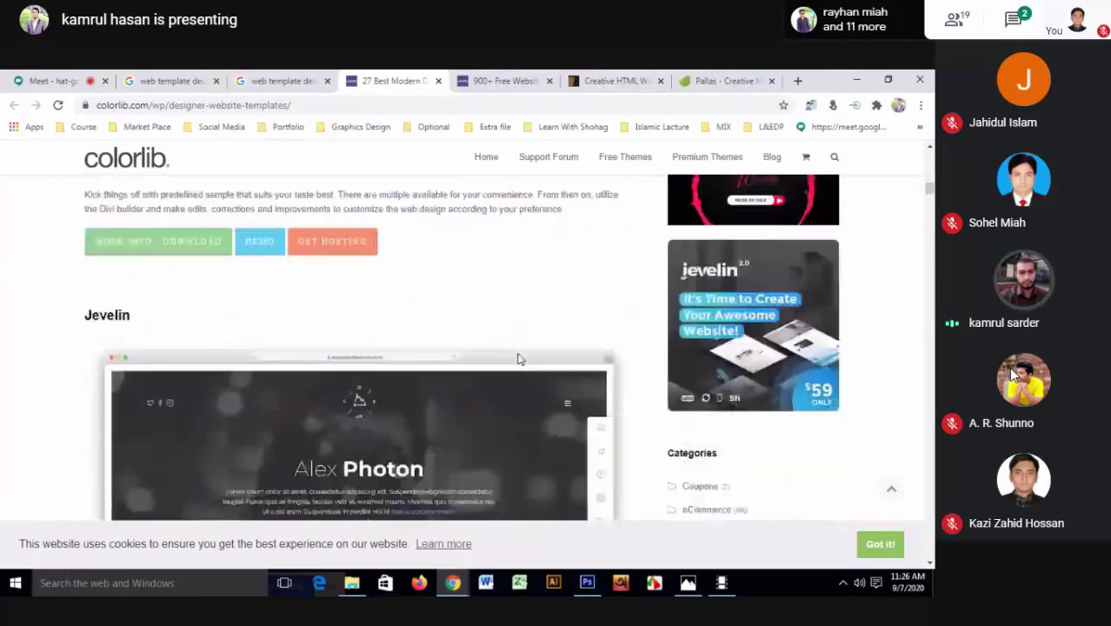
scroll(518, 359, "down", 3)
scroll(518, 359, "up", 5)
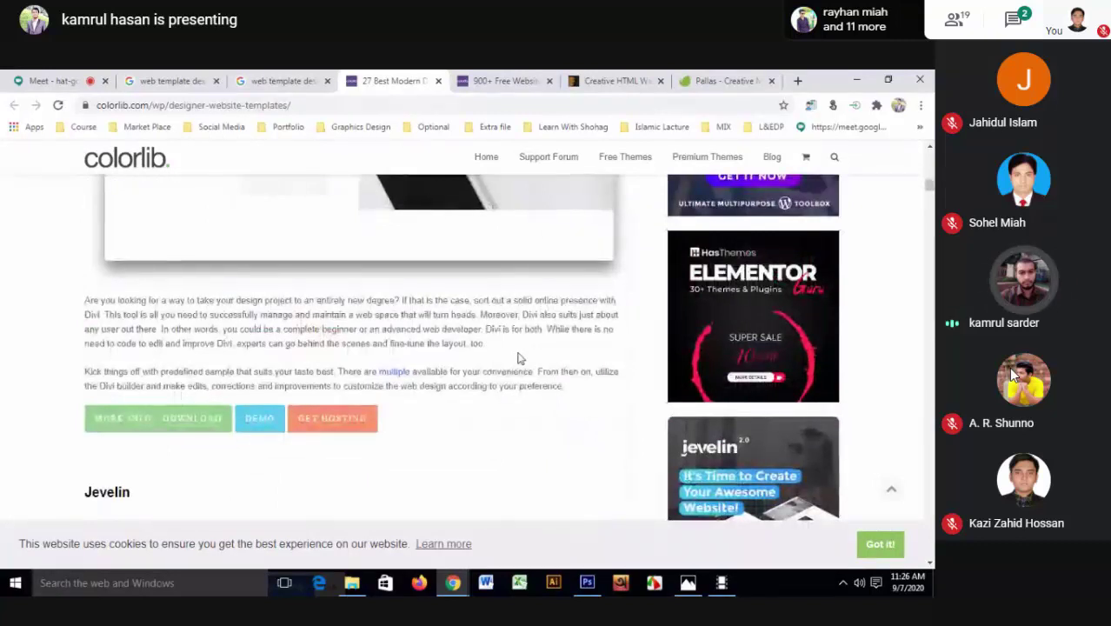
- Open the Divi theme's MORE INFO / DOWNLOAD page in a new tab
left_click(159, 420)
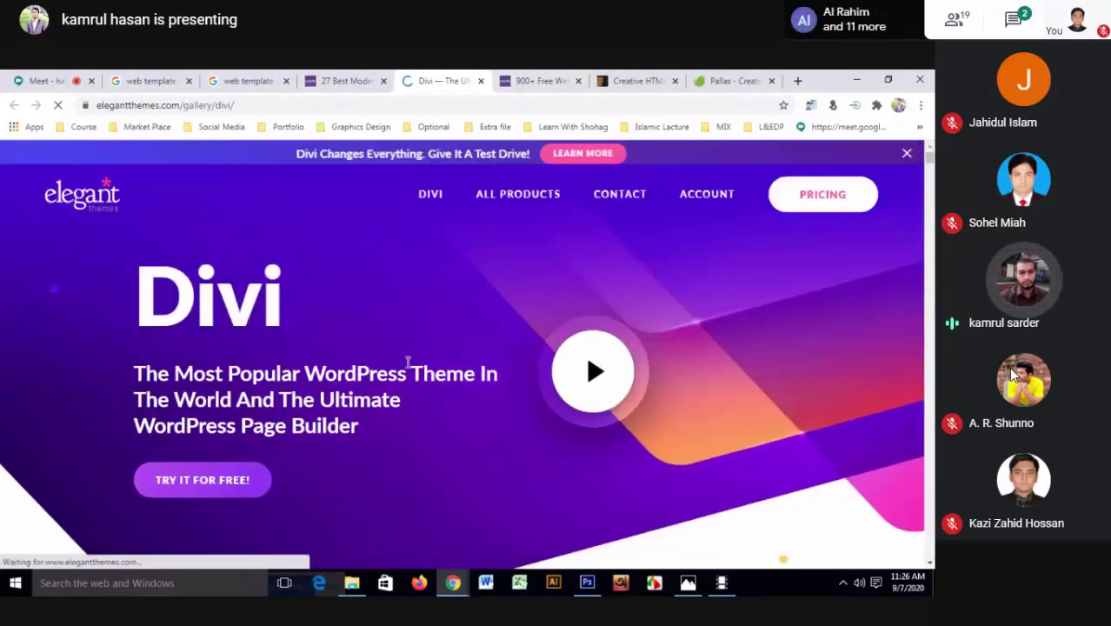
scroll(407, 361, "down", 5)
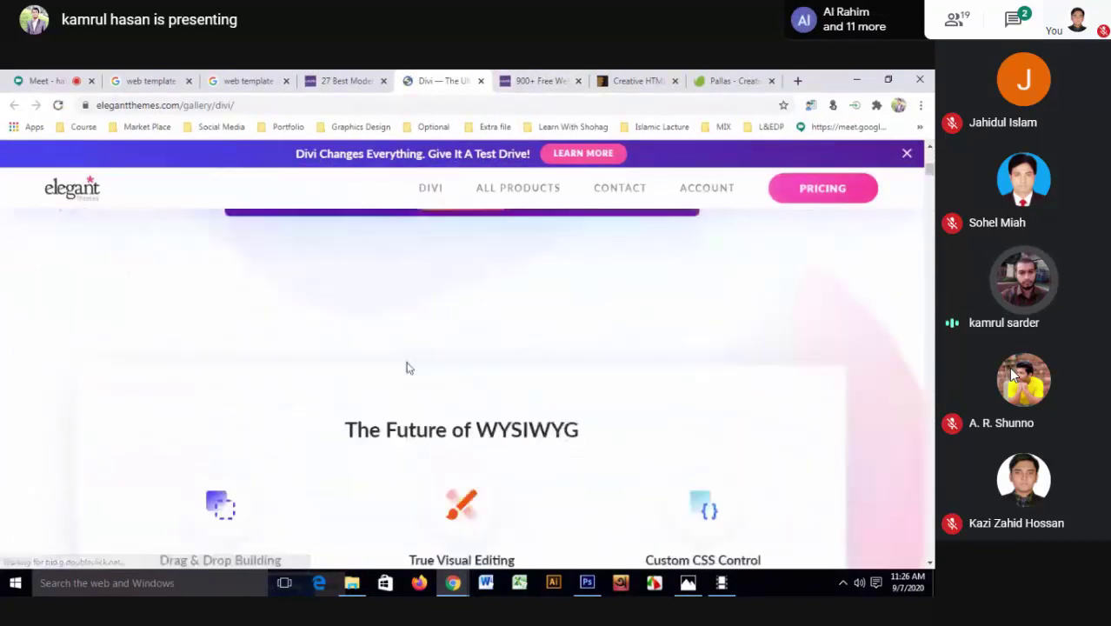
scroll(406, 364, "up", 5)
scroll(388, 383, "up", 1)
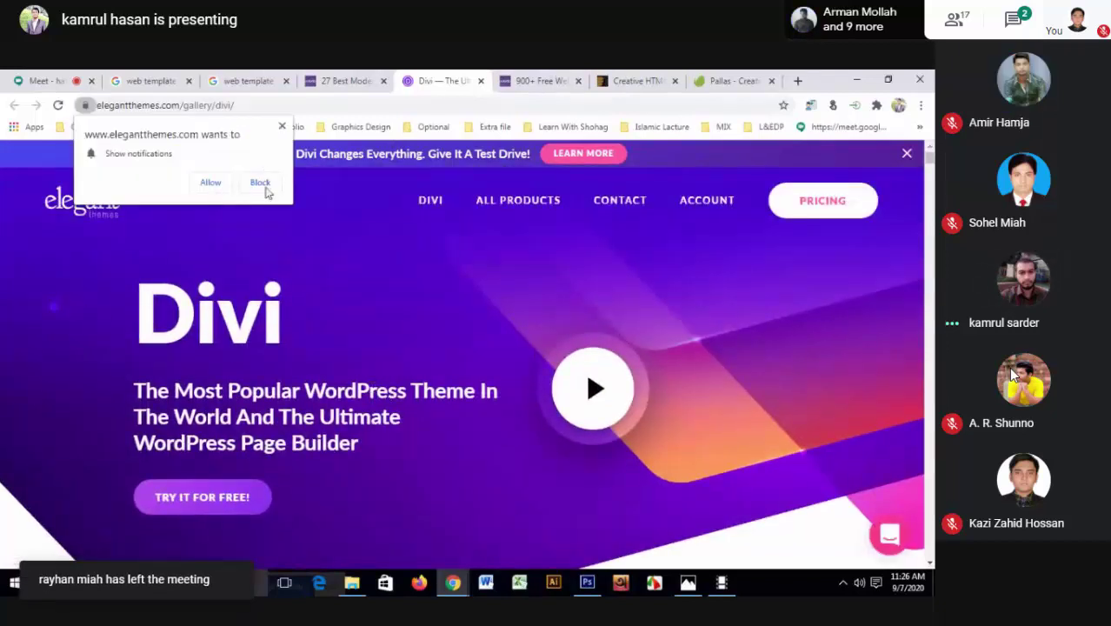
- Block the site's notification request and browse the Divi builder features
left_click(264, 187)
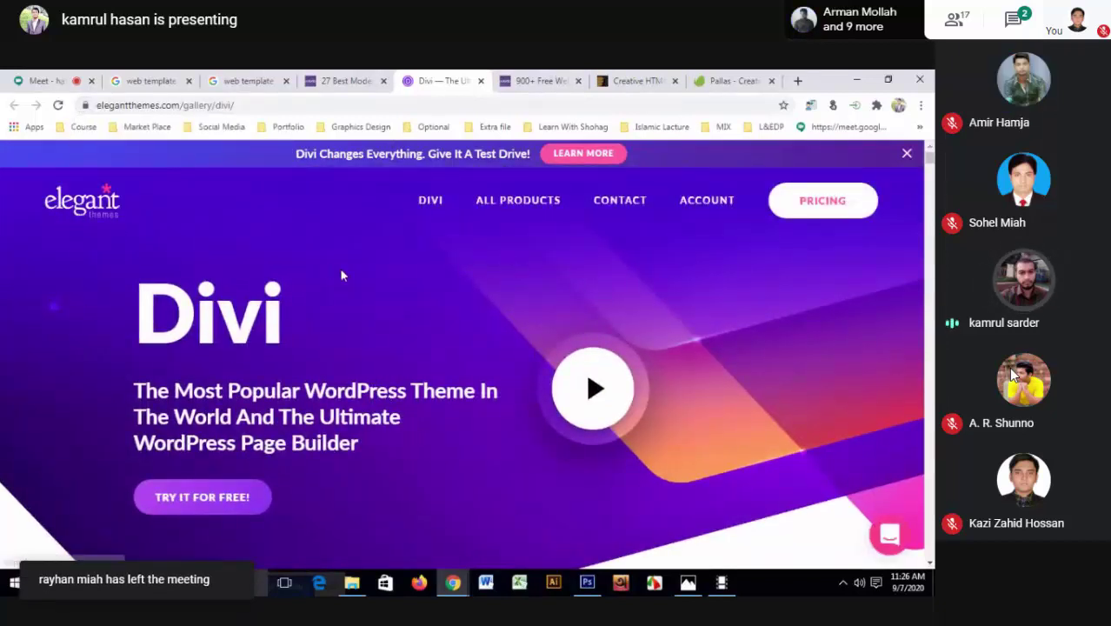
scroll(783, 285, "down", 2)
scroll(783, 285, "up", 2)
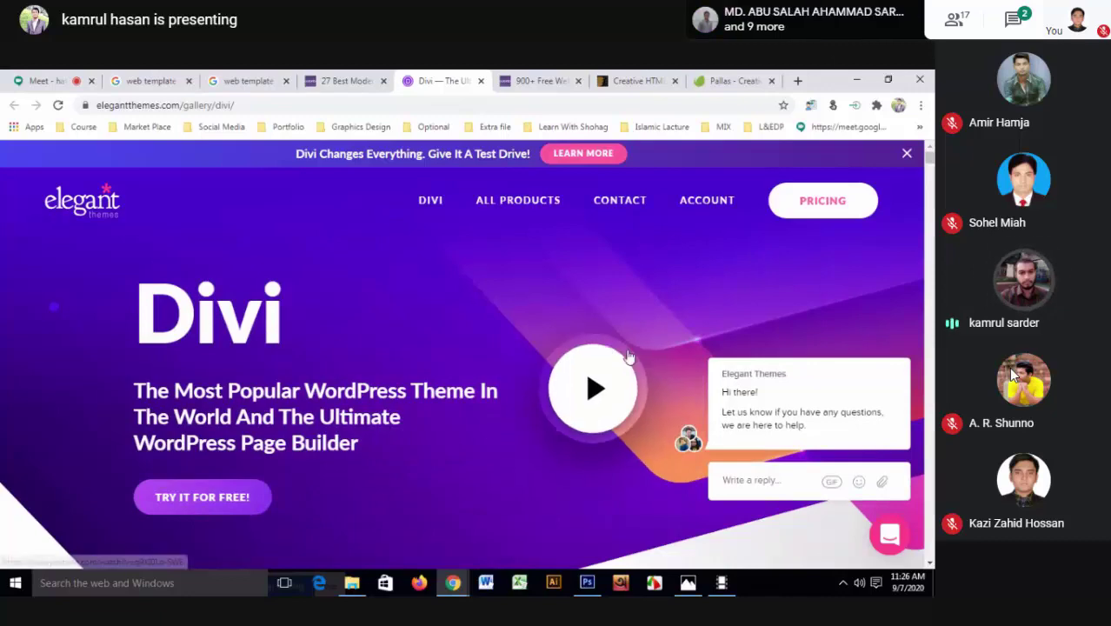
scroll(627, 353, "down", 3)
- Dismiss the support chat message and scroll through the Divi gallery sections
scroll(507, 426, "down", 3)
scroll(514, 413, "down", 5)
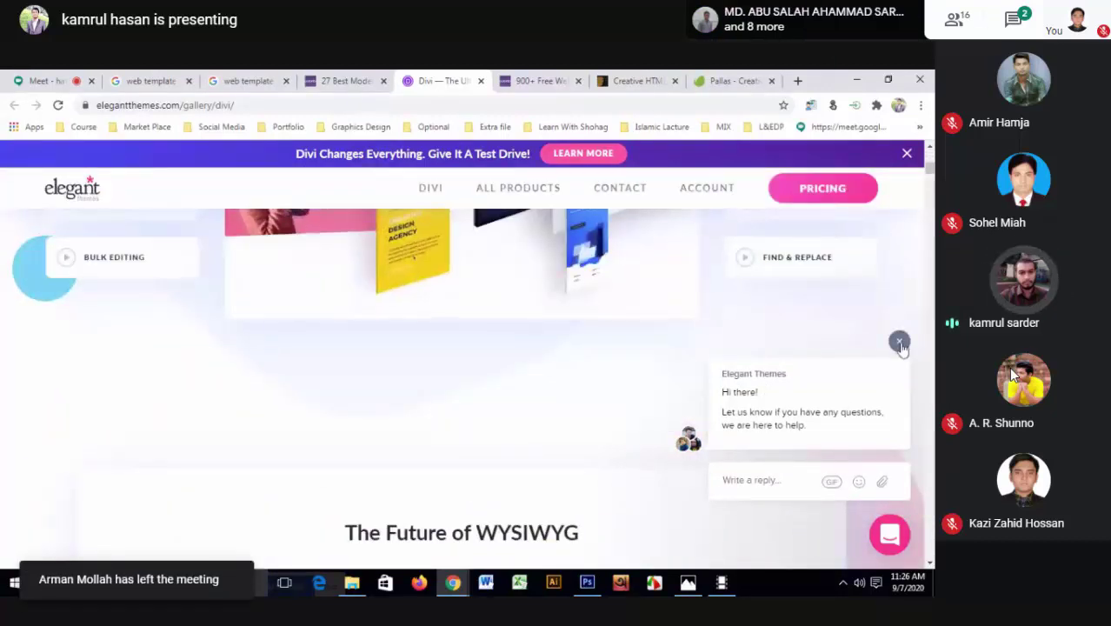
left_click(898, 340)
scroll(498, 443, "up", 2)
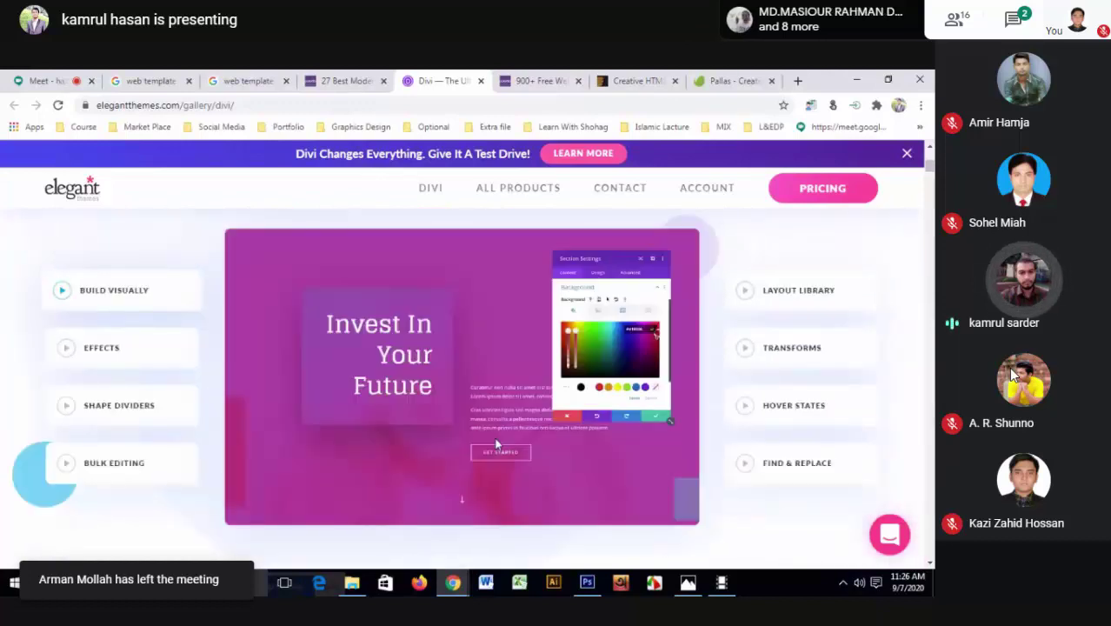
scroll(496, 442, "down", 2)
scroll(609, 365, "up", 2)
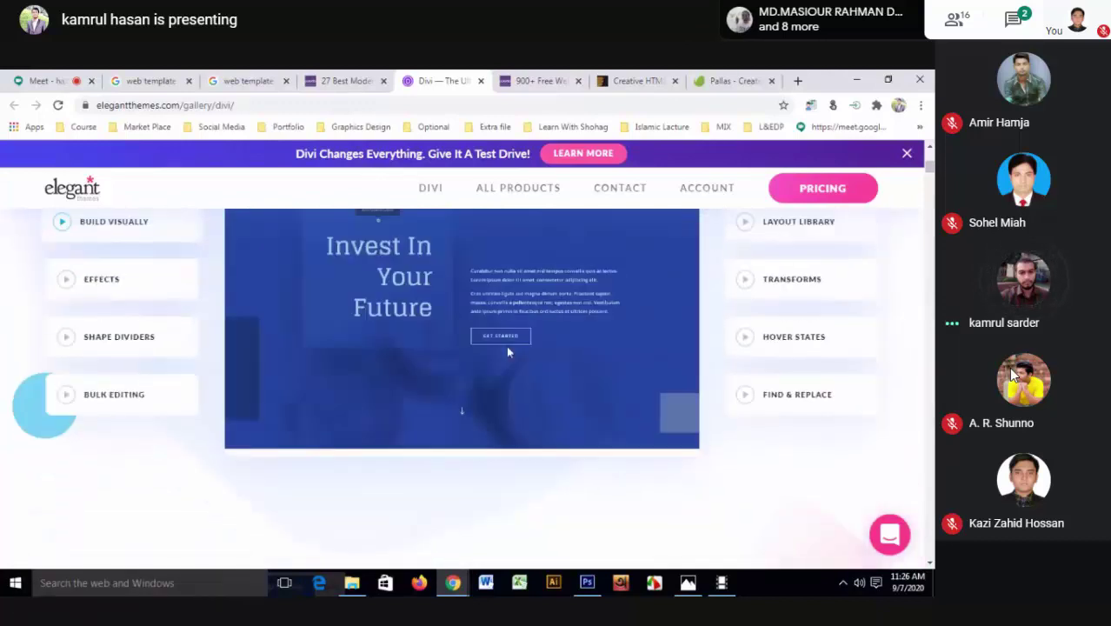
scroll(584, 369, "down", 5)
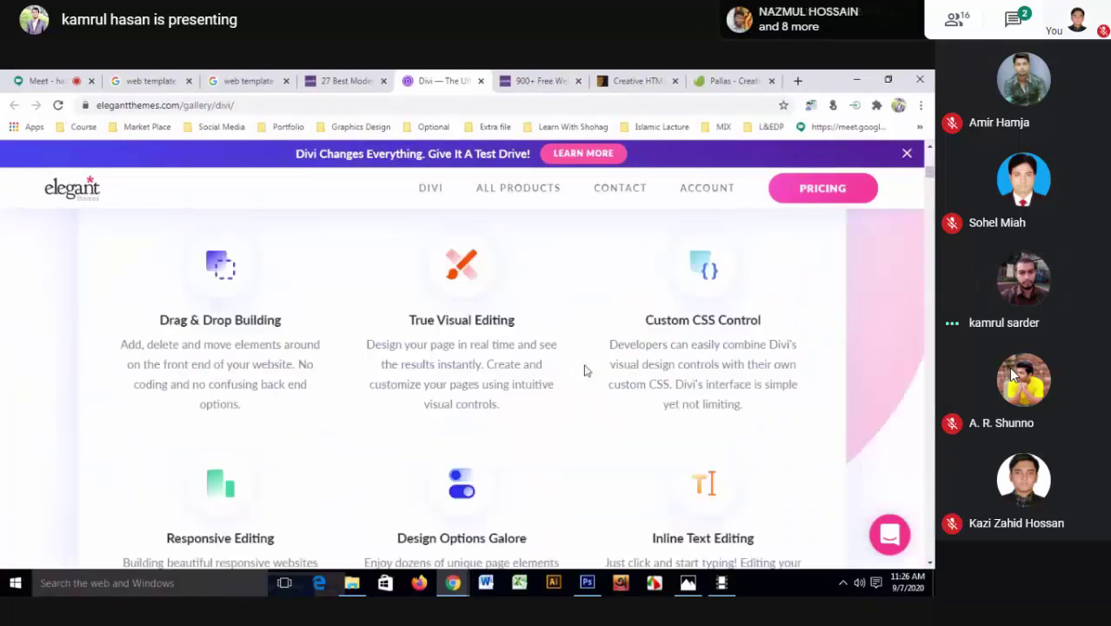
scroll(585, 368, "down", 2)
scroll(452, 378, "down", 3)
scroll(339, 389, "up", 2)
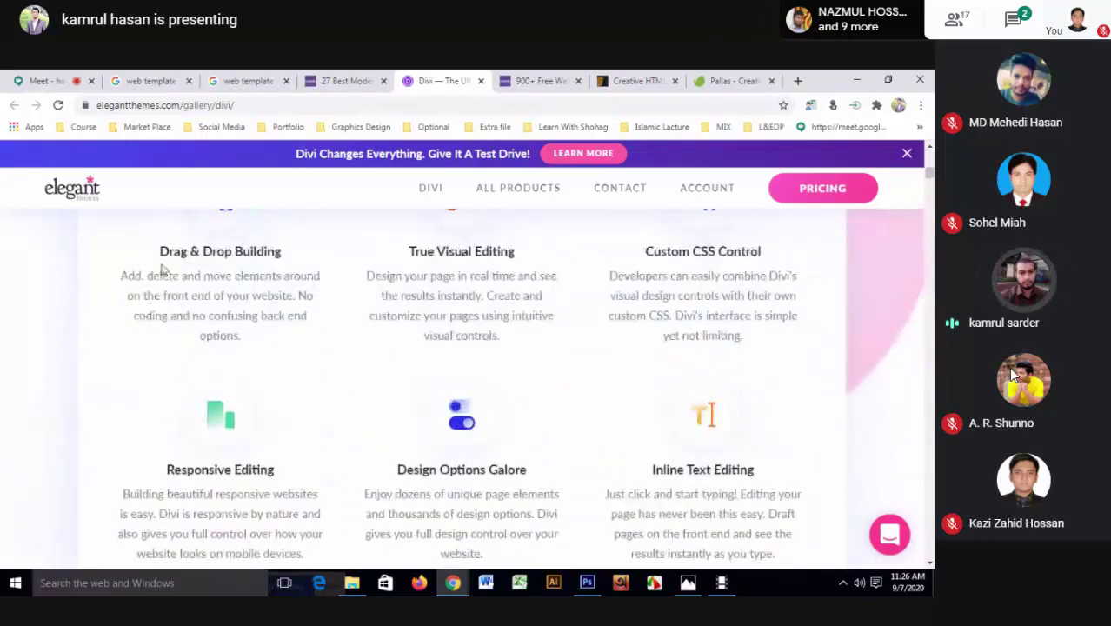
scroll(820, 385, "down", 3)
scroll(821, 385, "down", 4)
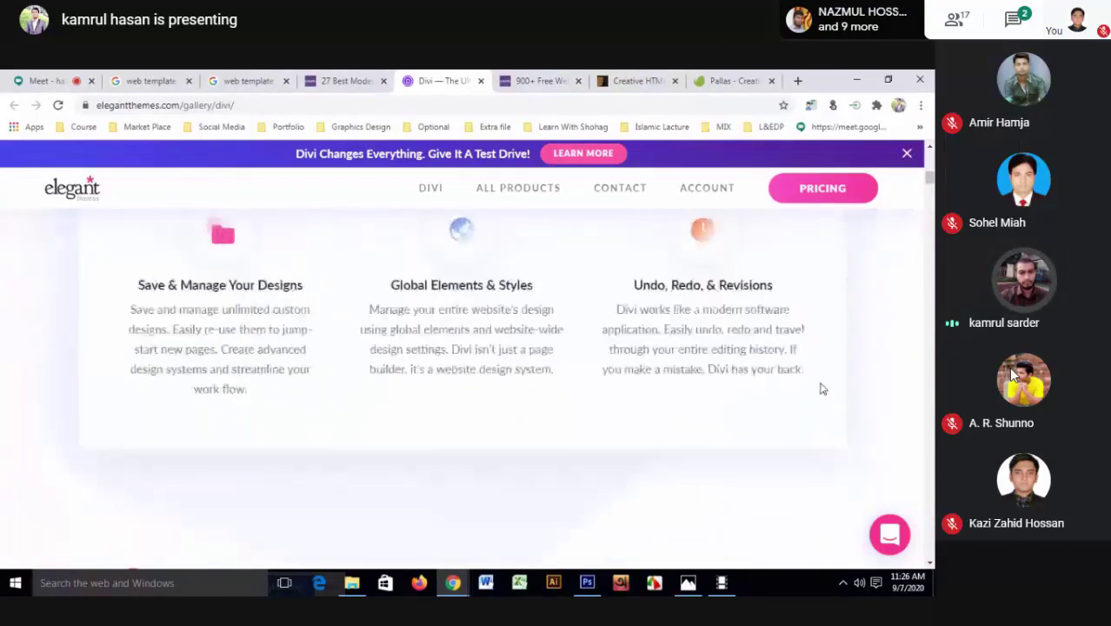
scroll(822, 389, "up", 4)
scroll(822, 389, "up", 4)
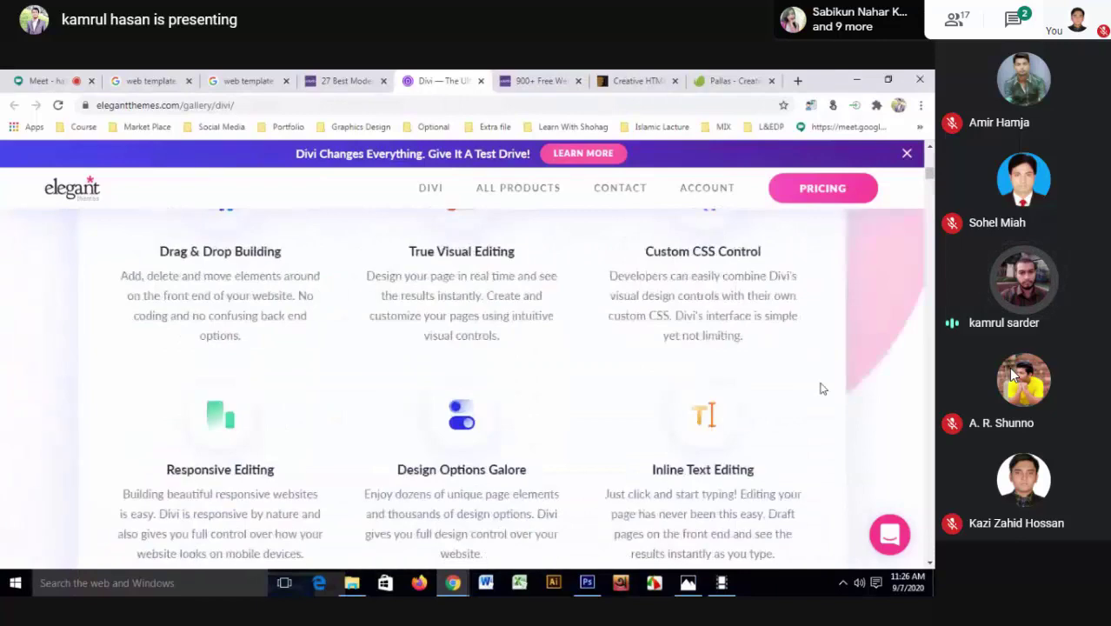
scroll(822, 388, "down", 15)
scroll(823, 388, "down", 2)
scroll(822, 388, "down", 2)
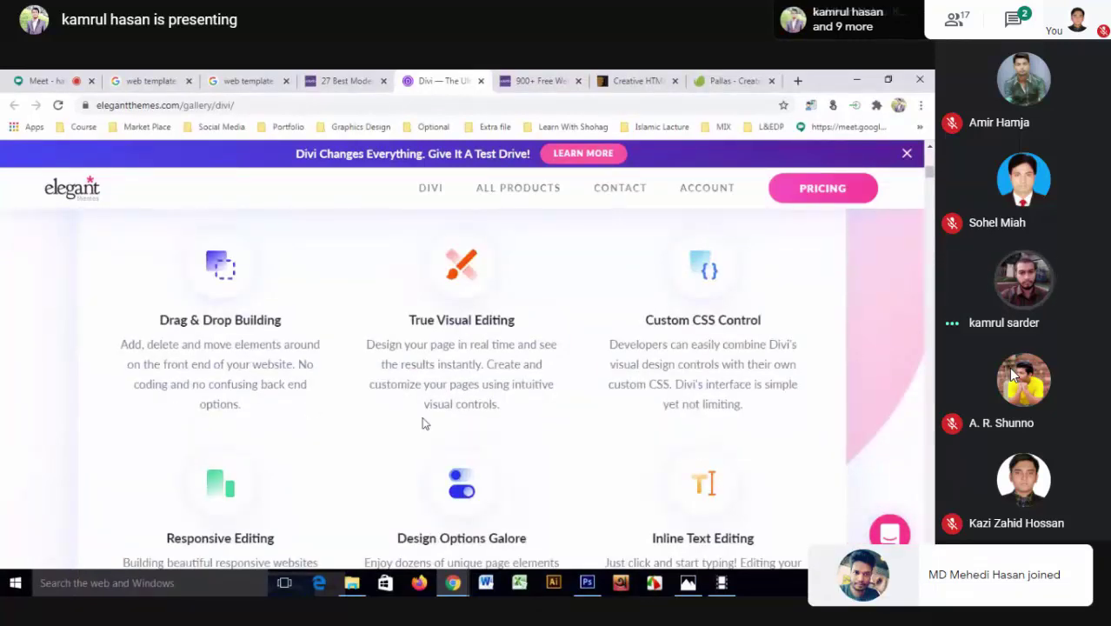
scroll(424, 418, "down", 5)
scroll(424, 418, "down", 4)
scroll(425, 418, "down", 1)
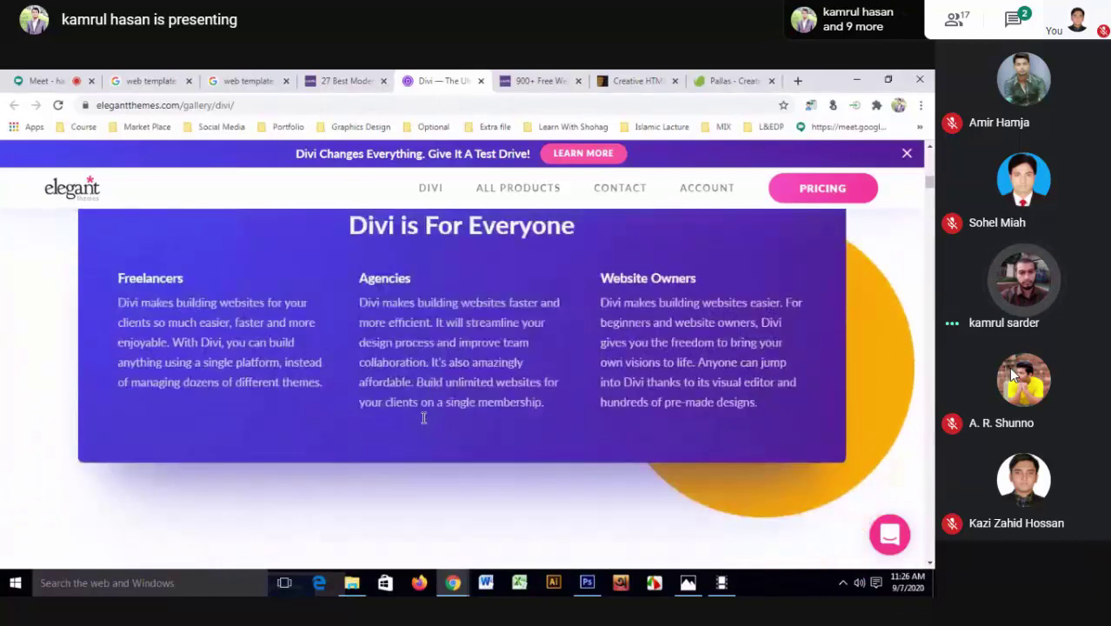
scroll(425, 418, "up", 1)
scroll(424, 418, "up", 1)
scroll(425, 418, "down", 2)
scroll(423, 423, "down", 3)
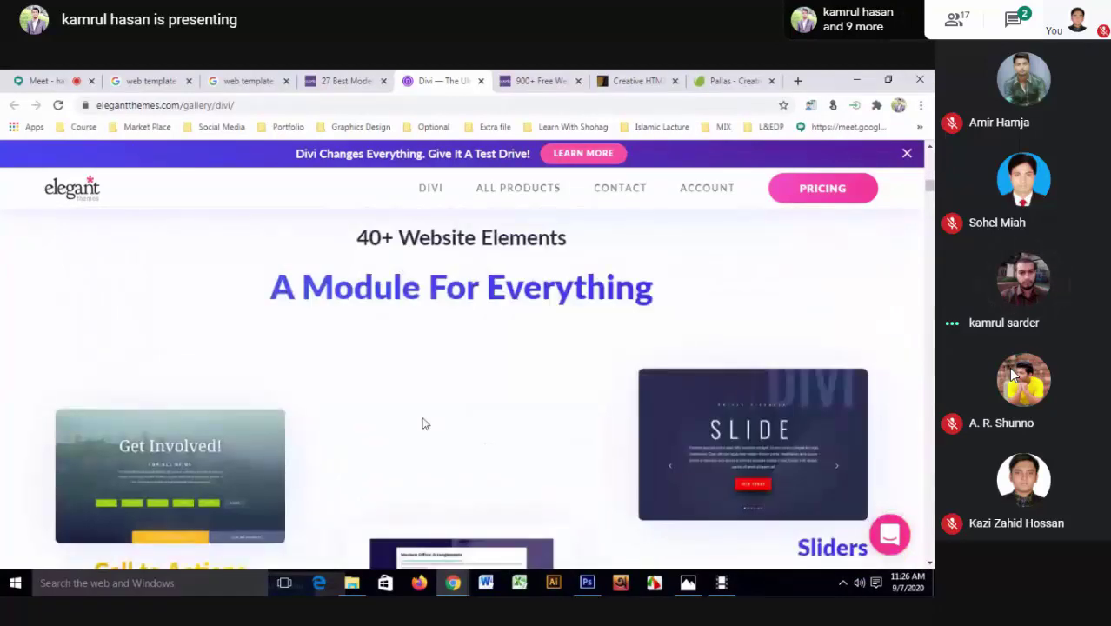
scroll(423, 422, "down", 3)
scroll(423, 424, "down", 5)
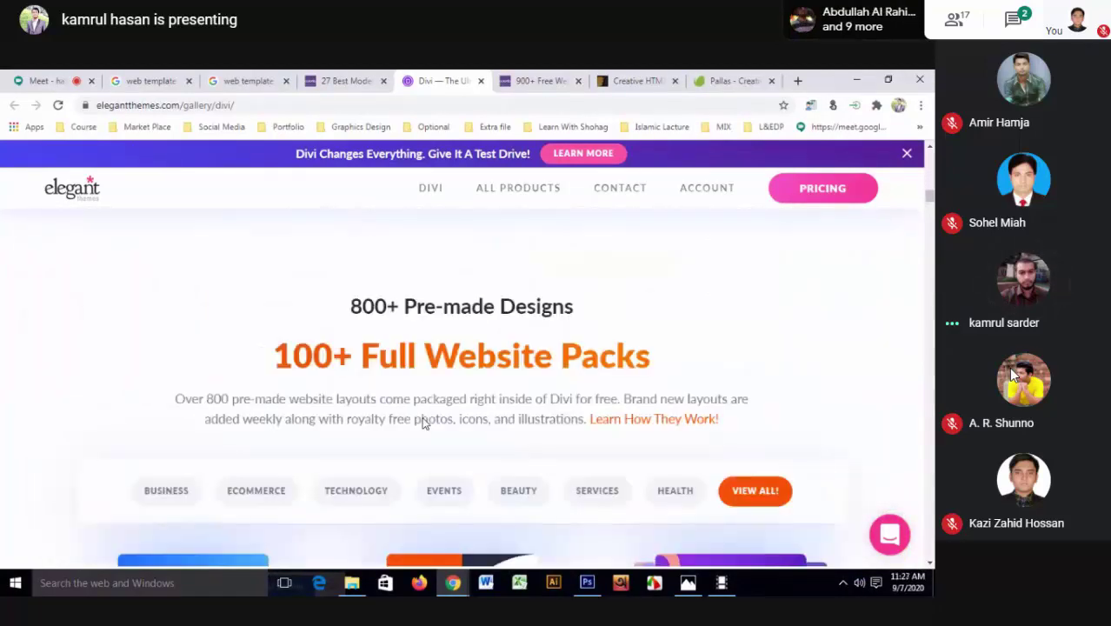
scroll(424, 423, "up", 6)
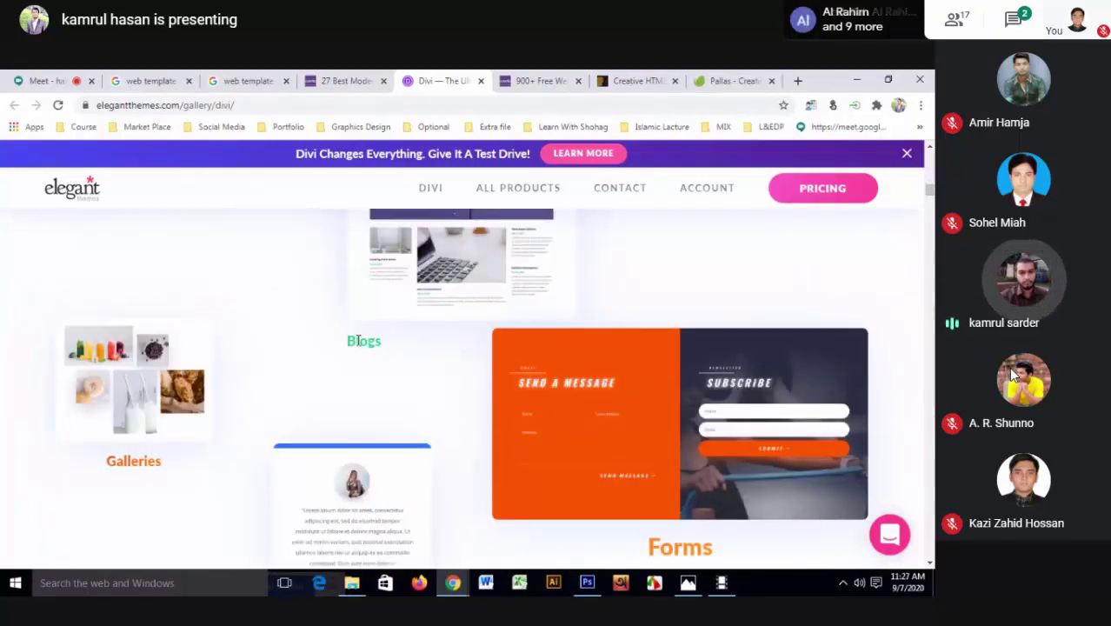
scroll(409, 348, "down", 4)
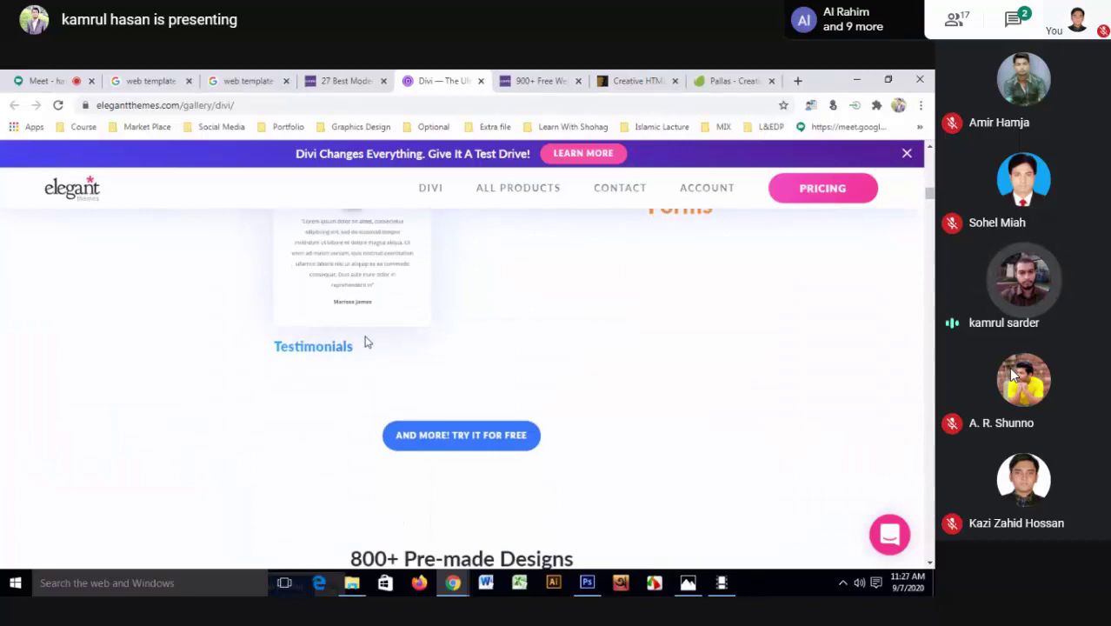
scroll(367, 339, "up", 3)
scroll(369, 412, "up", 5)
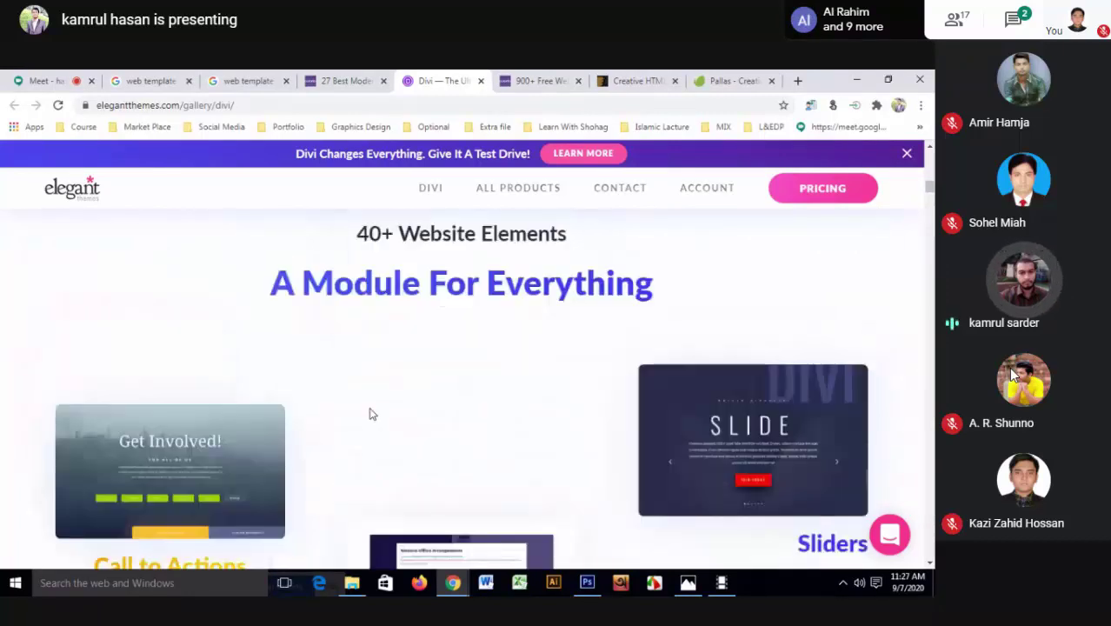
scroll(369, 412, "up", 5)
scroll(369, 412, "up", 5)
scroll(370, 413, "up", 3)
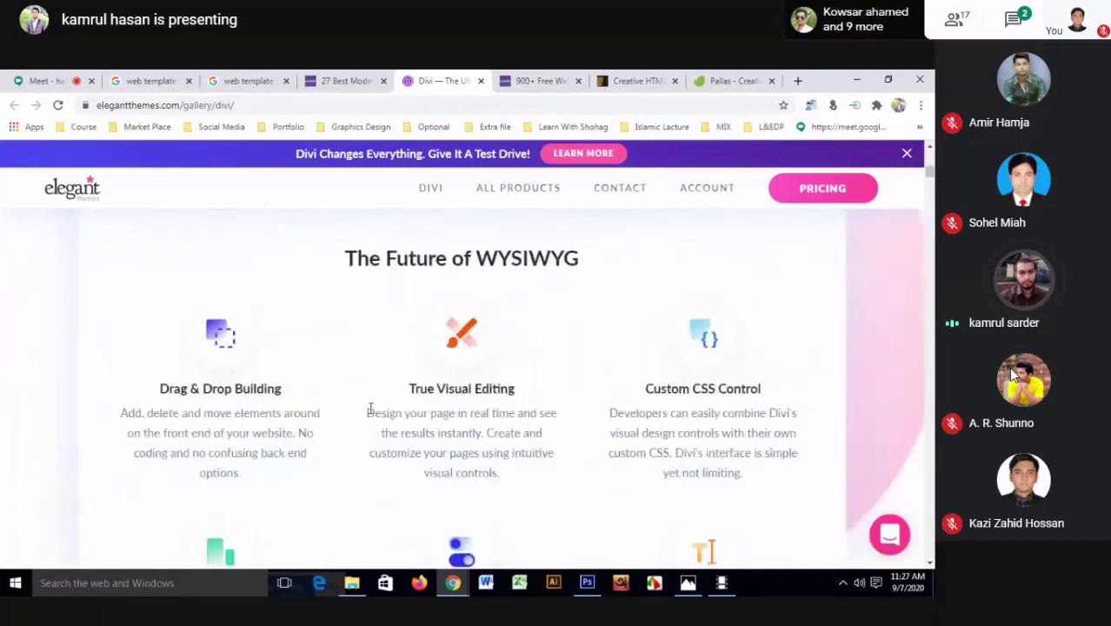
scroll(370, 412, "up", 5)
scroll(369, 412, "up", 5)
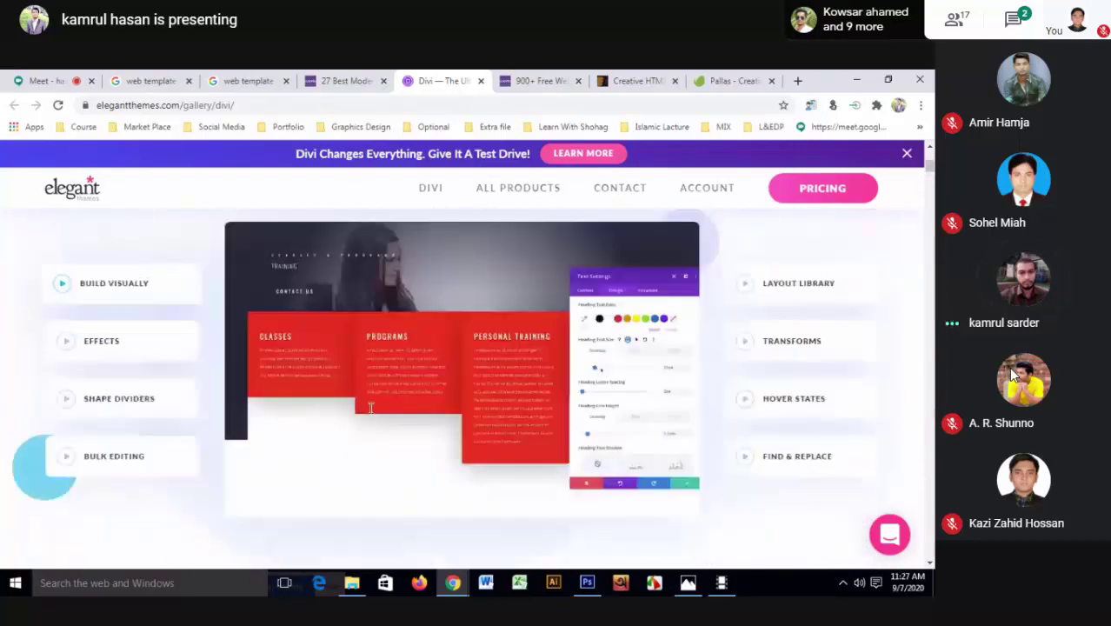
scroll(370, 413, "up", 5)
scroll(371, 413, "up", 3)
scroll(369, 414, "up", 2)
scroll(442, 412, "up", 2)
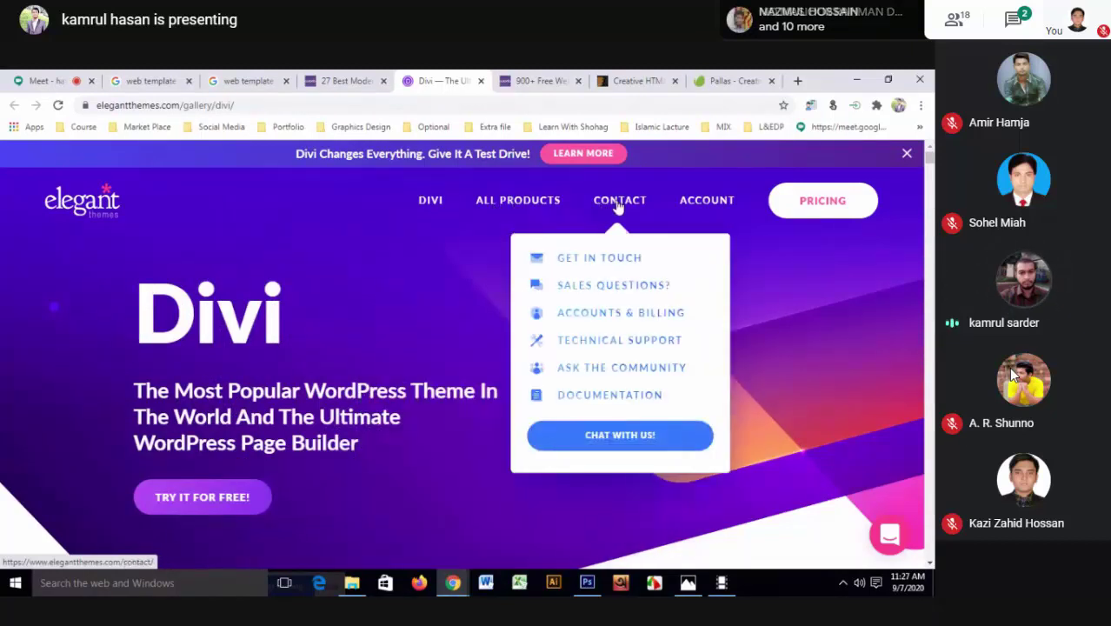
mouse_move(619, 188)
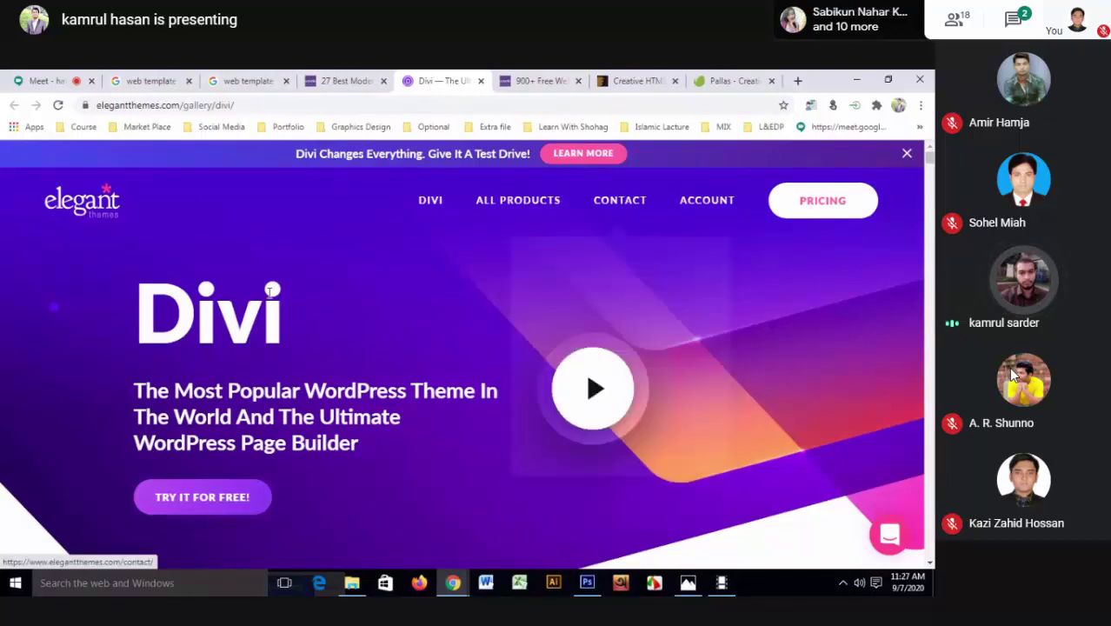
- Scroll past Galleries and Forms down to the 100+ Full Website Packs thumbnails
scroll(266, 290, "down", 5)
scroll(266, 290, "down", 3)
scroll(268, 298, "down", 5)
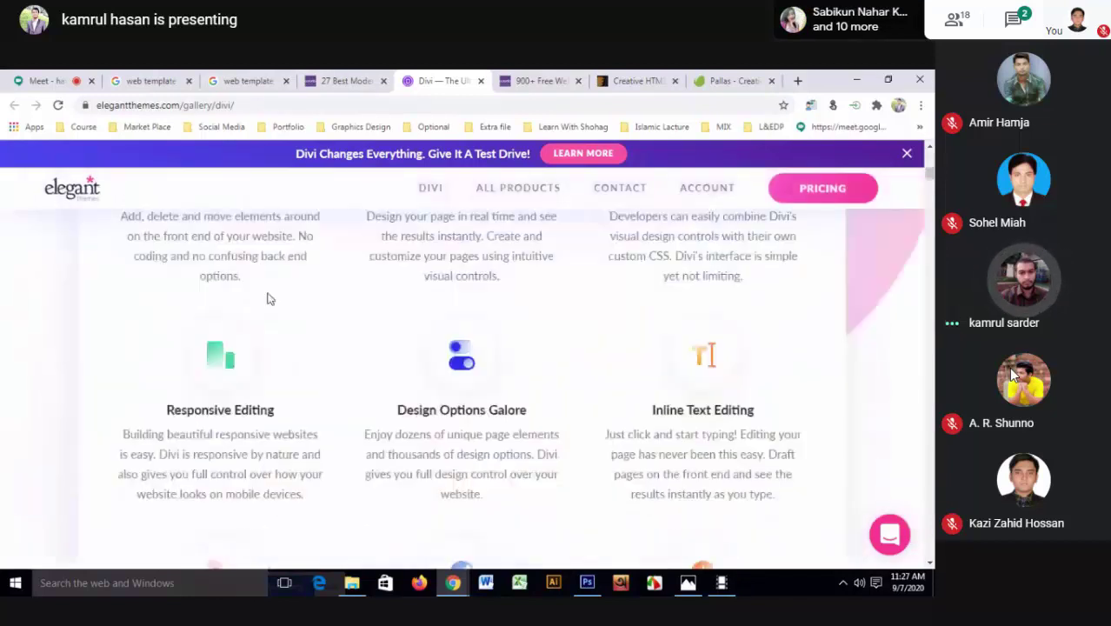
scroll(268, 295, "down", 5)
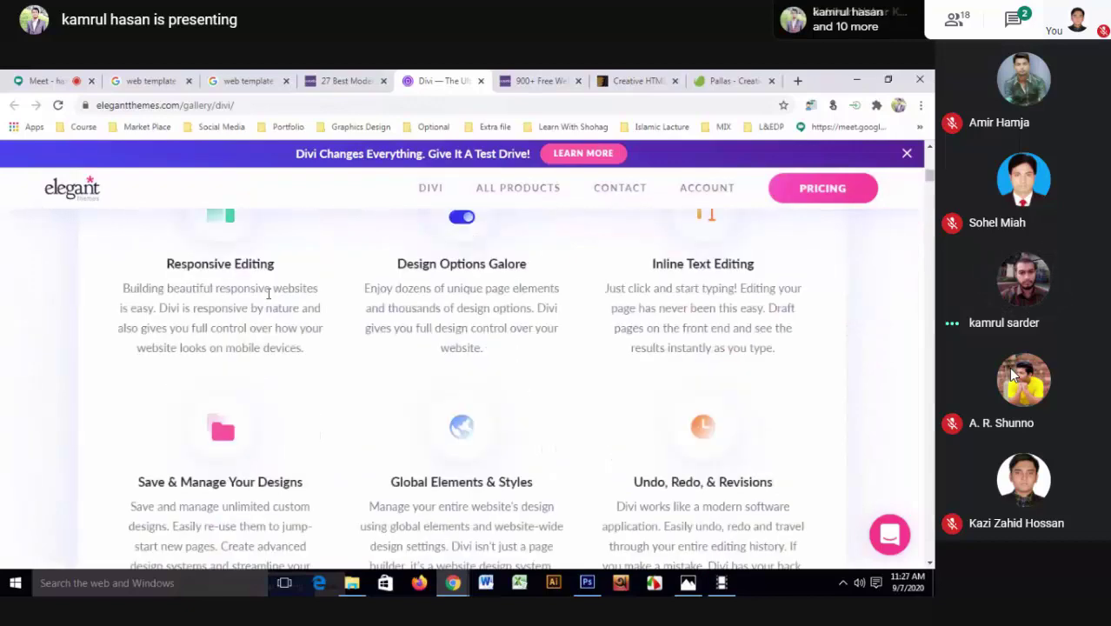
scroll(269, 293, "down", 3)
scroll(269, 296, "down", 5)
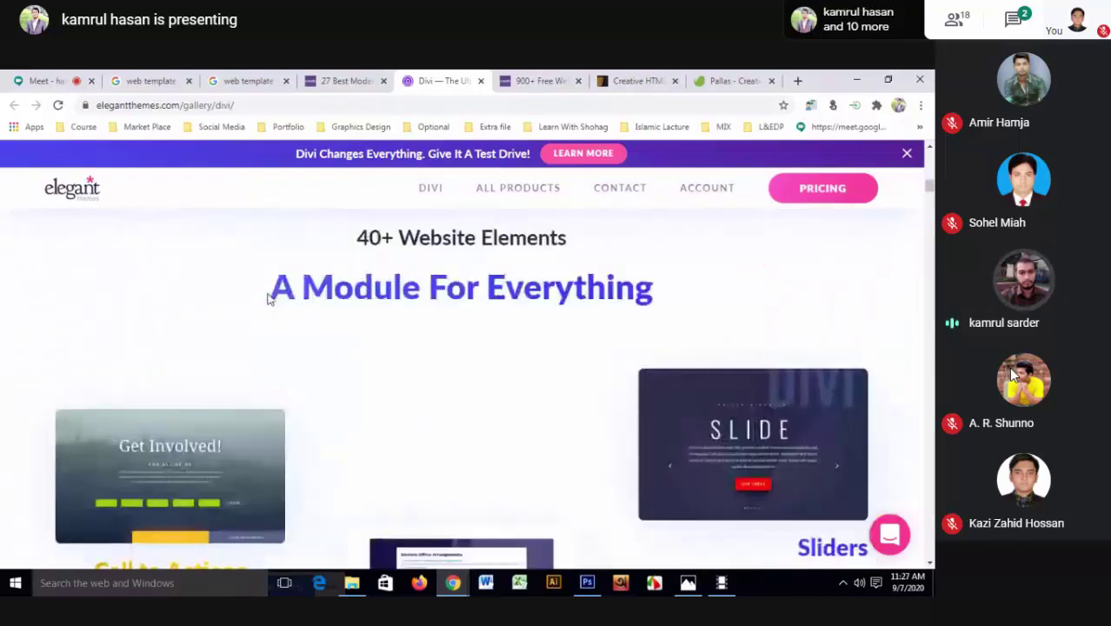
scroll(269, 297, "down", 5)
scroll(269, 299, "up", 3)
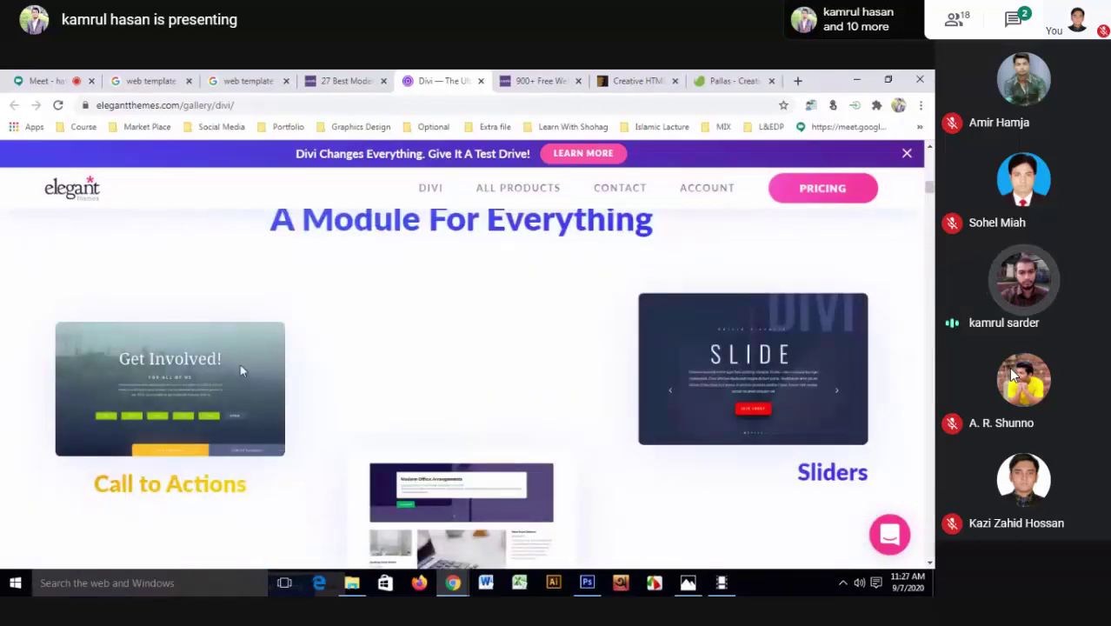
scroll(345, 381, "down", 1)
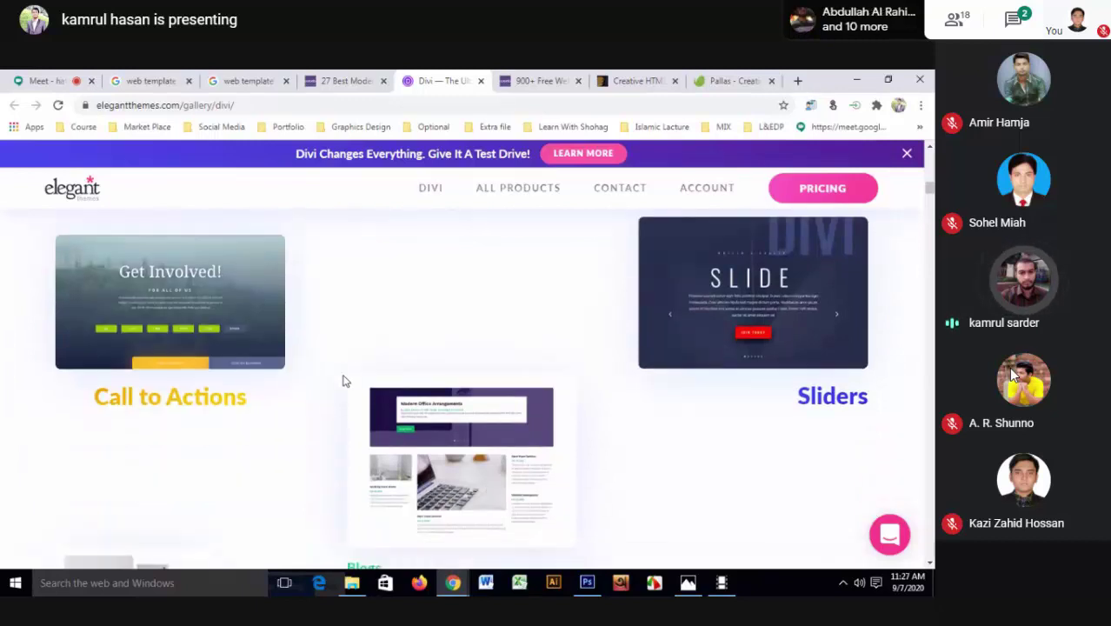
scroll(226, 313, "up", 1)
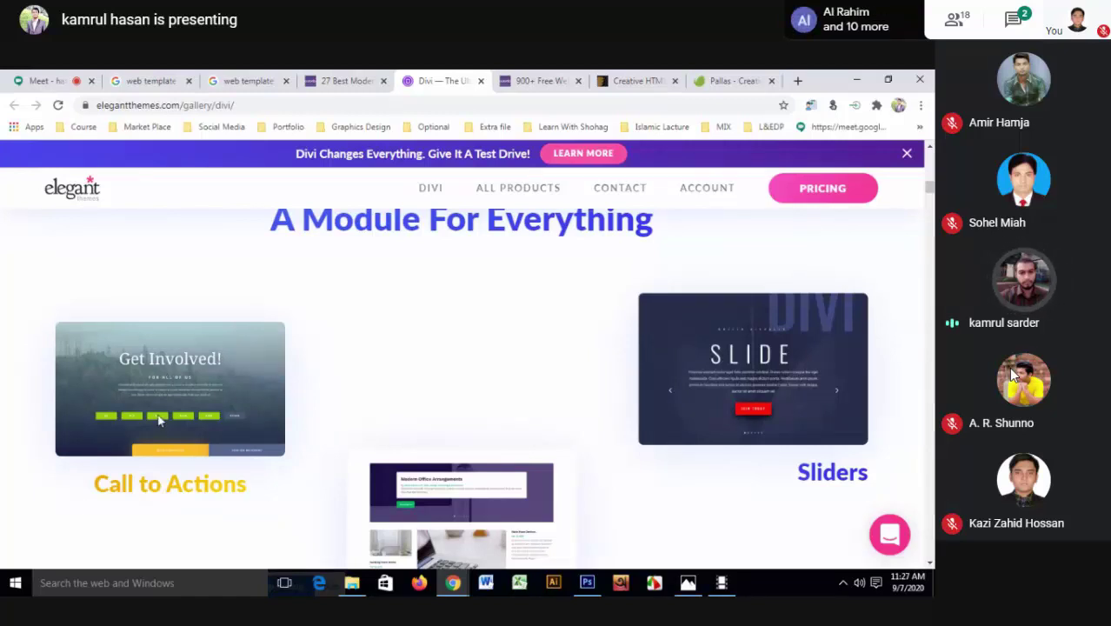
scroll(159, 415, "down", 1)
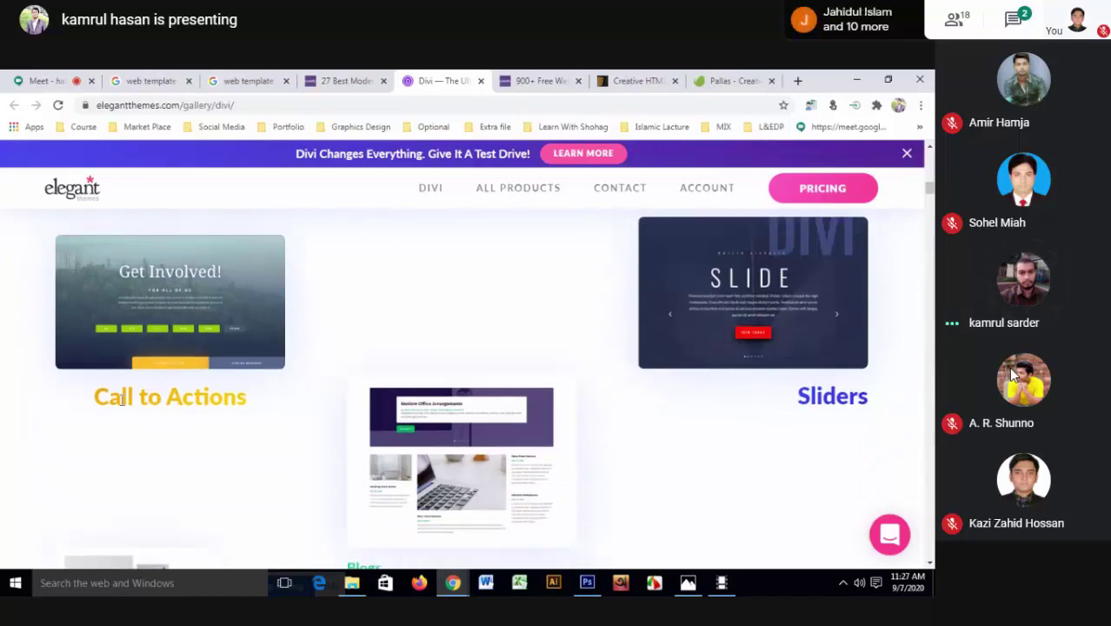
left_click_drag(122, 399, 254, 401)
left_click(137, 396)
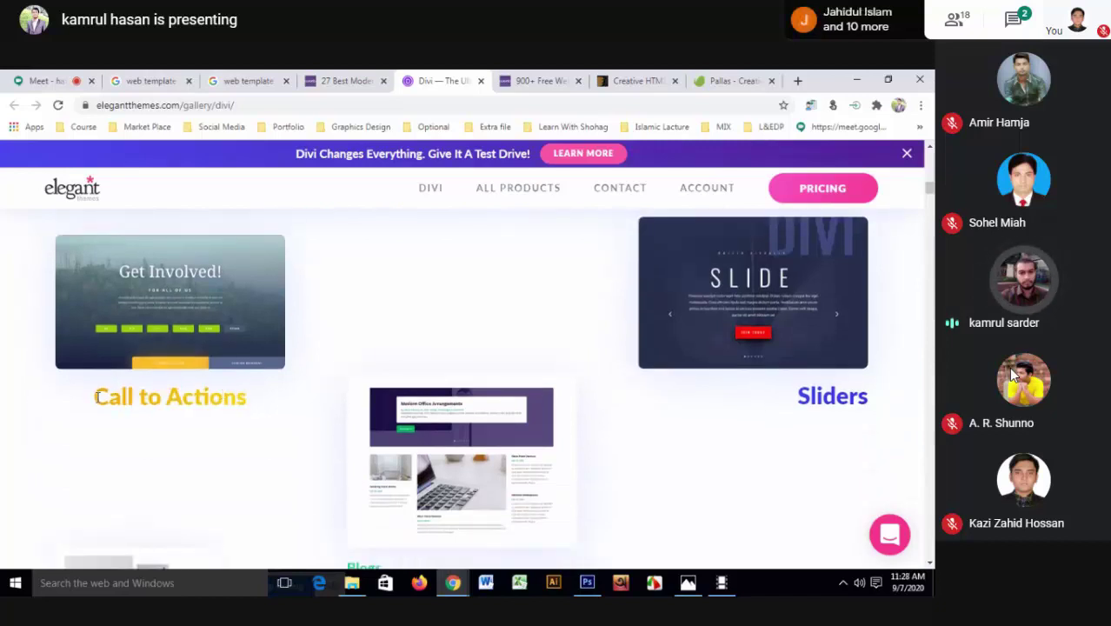
left_click_drag(95, 397, 249, 398)
left_click(245, 396)
scroll(245, 395, "down", 3)
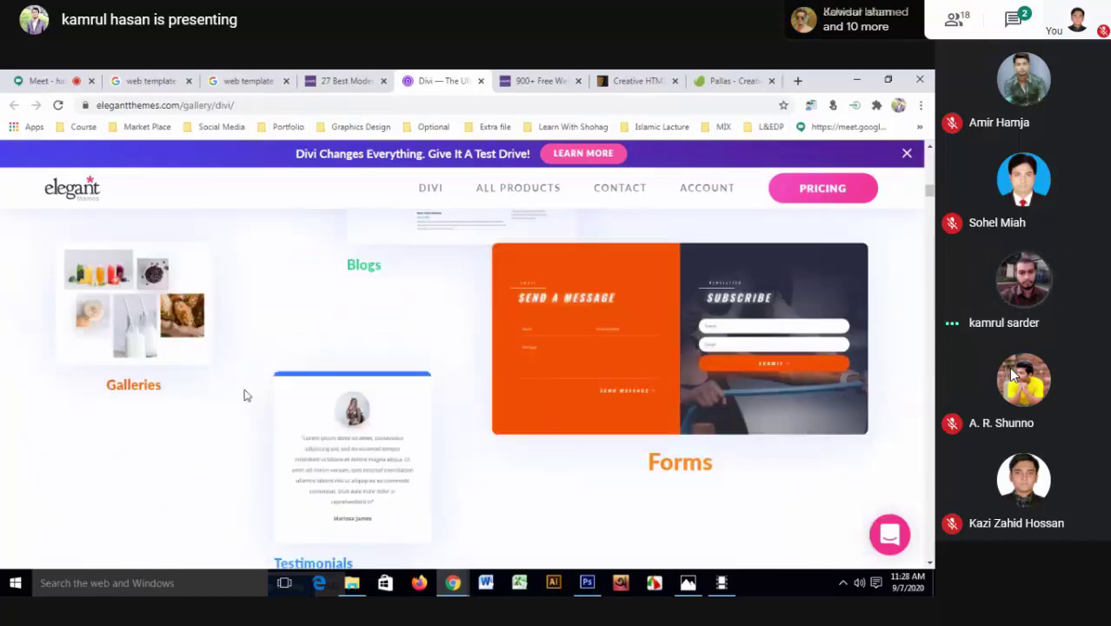
scroll(248, 389, "down", 4)
scroll(248, 388, "up", 1)
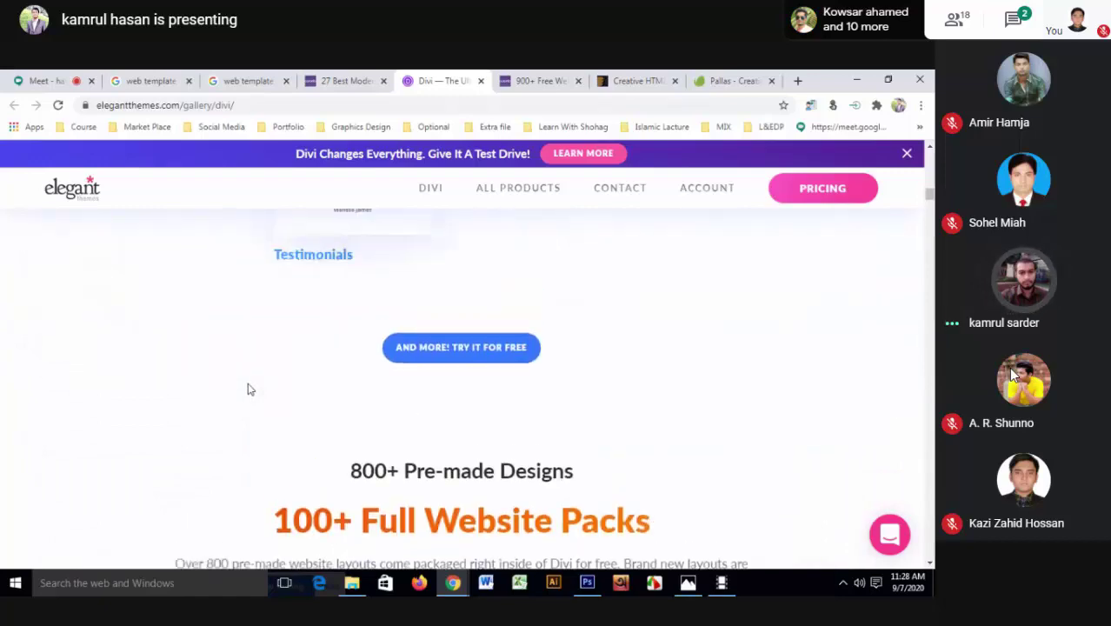
scroll(249, 389, "down", 2)
scroll(555, 335, "down", 2)
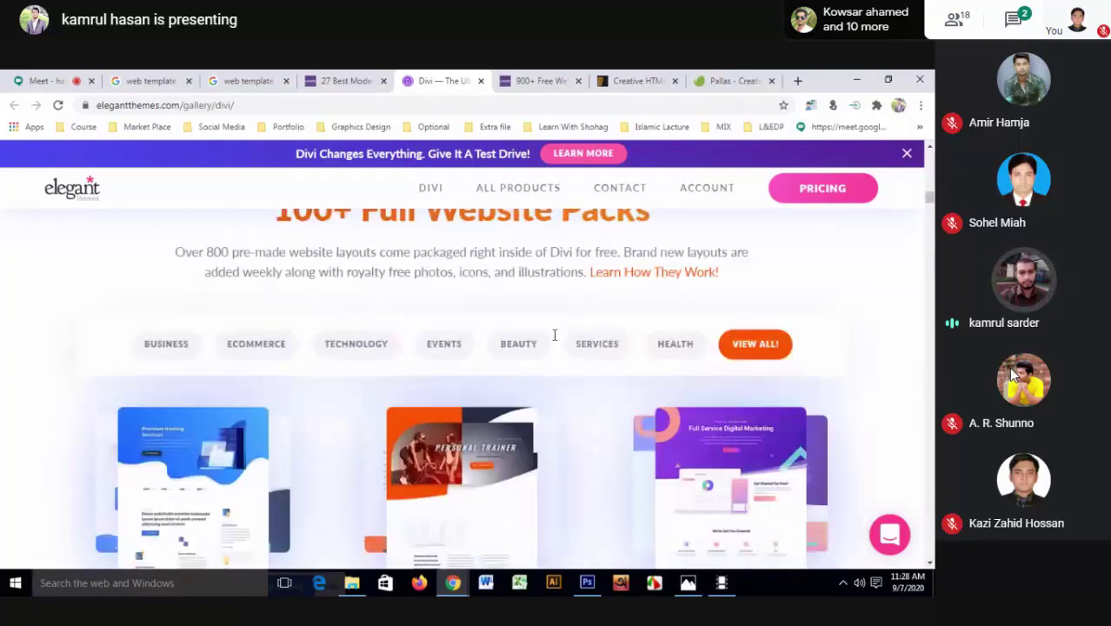
scroll(554, 334, "down", 3)
scroll(554, 335, "down", 3)
scroll(555, 335, "down", 4)
scroll(220, 330, "up", 5)
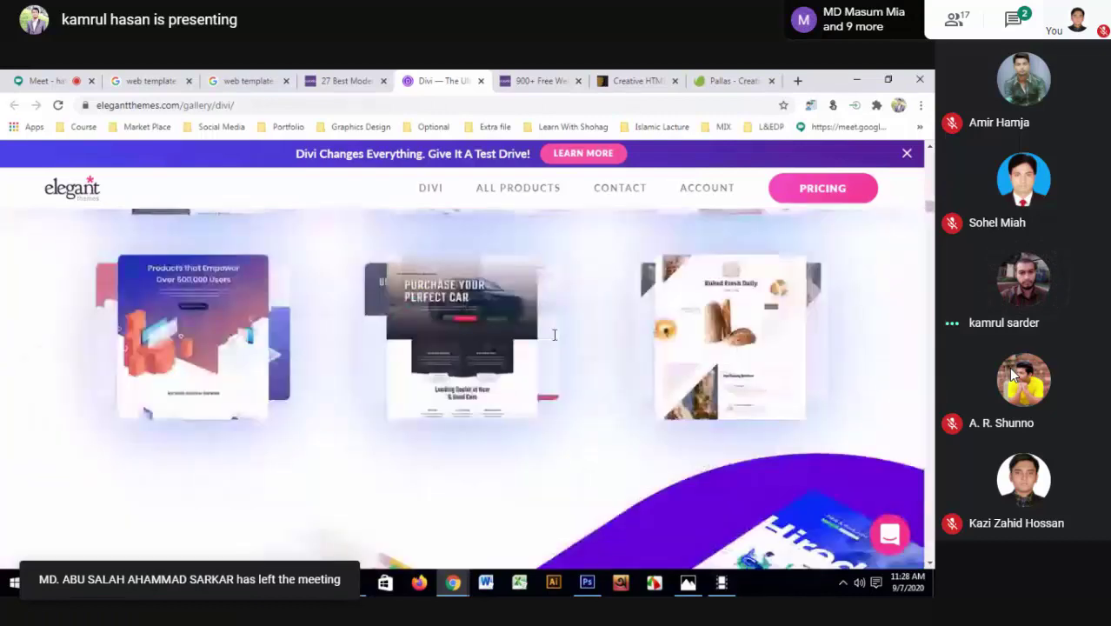
- Open the Divi Digital Product Landing Page layout pack in a new tab
left_click(220, 330)
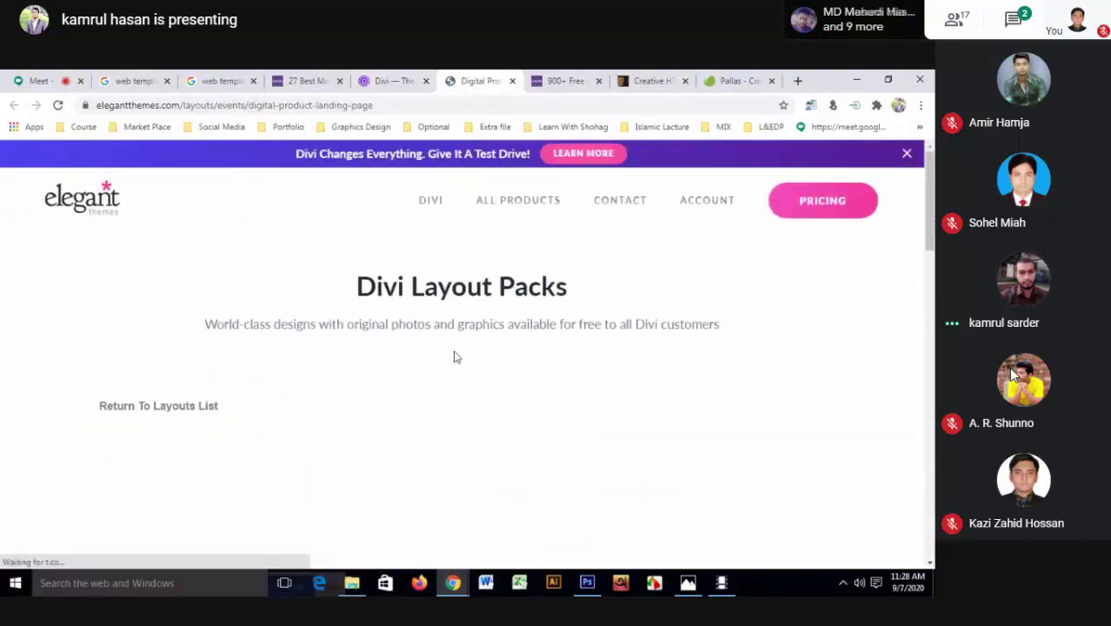
scroll(453, 356, "down", 4)
scroll(453, 357, "up", 2)
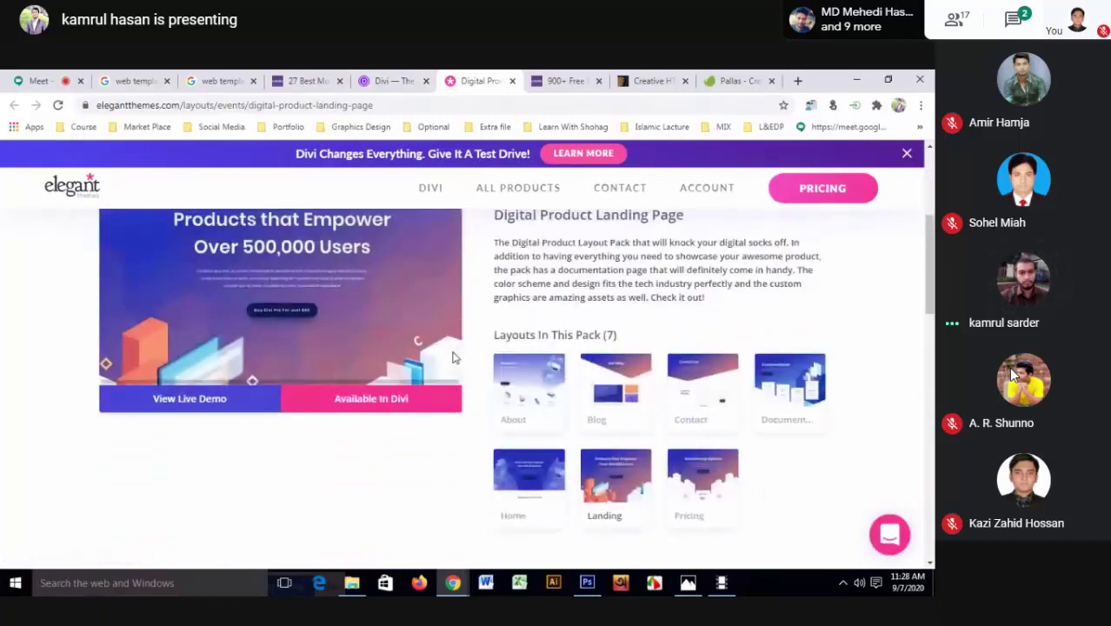
- Back on the Colorlib template list, open Jevelin's More Info / Download page
left_click(342, 87)
scroll(483, 315, "down", 2)
scroll(487, 315, "down", 3)
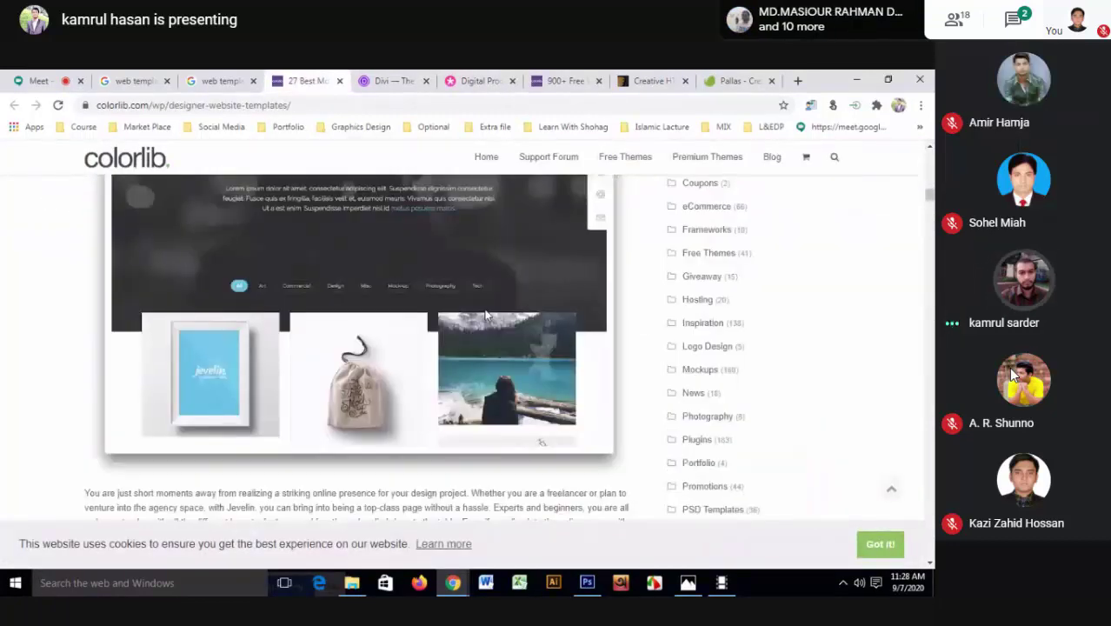
scroll(483, 307, "up", 2)
scroll(483, 307, "down", 3)
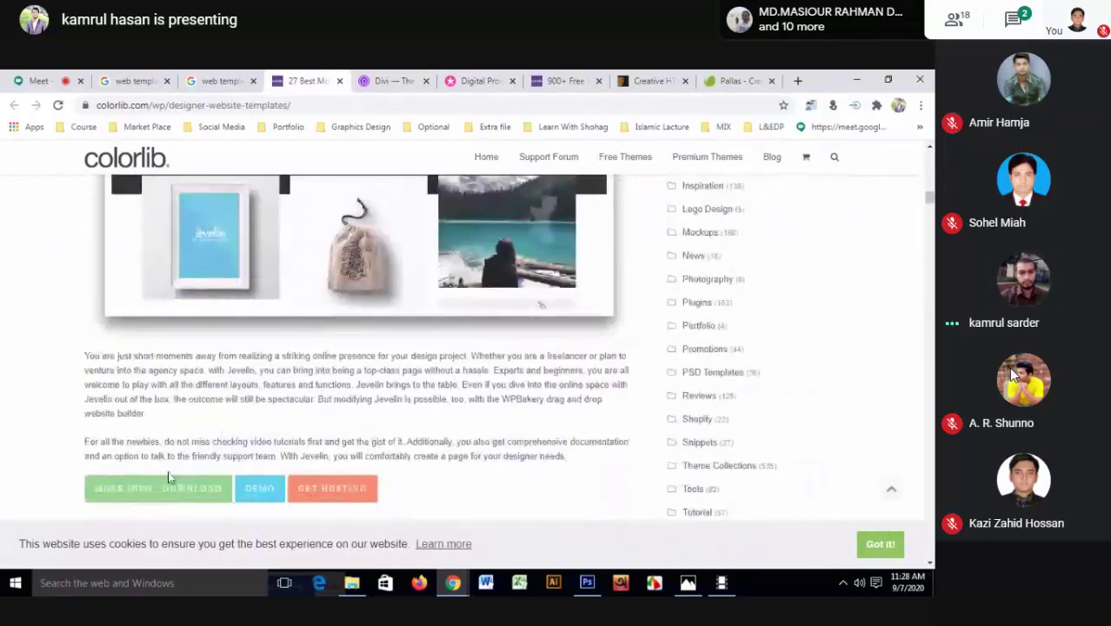
left_click(169, 482)
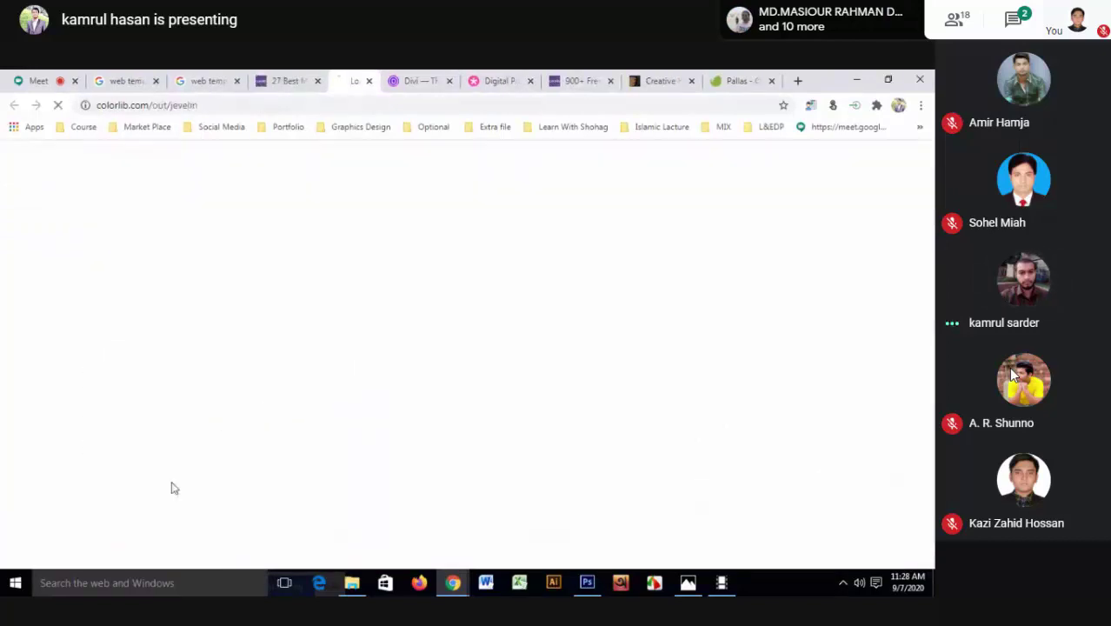
- Return to the Colorlib template list and scroll down to the Lester entry
left_click(267, 81)
scroll(346, 337, "down", 5)
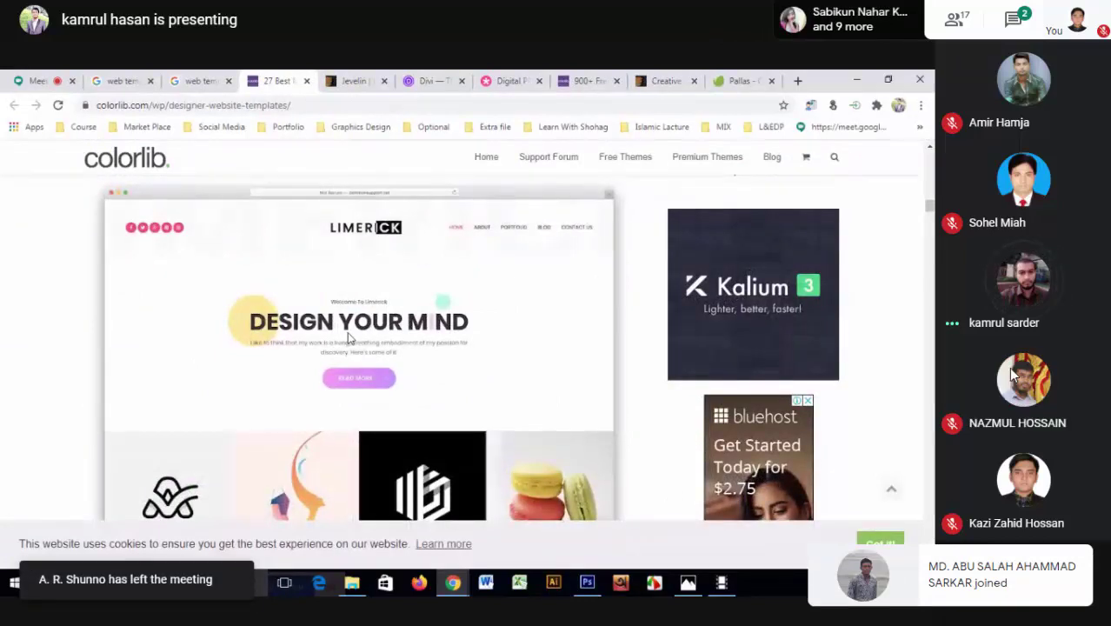
scroll(353, 342, "down", 5)
scroll(352, 341, "down", 3)
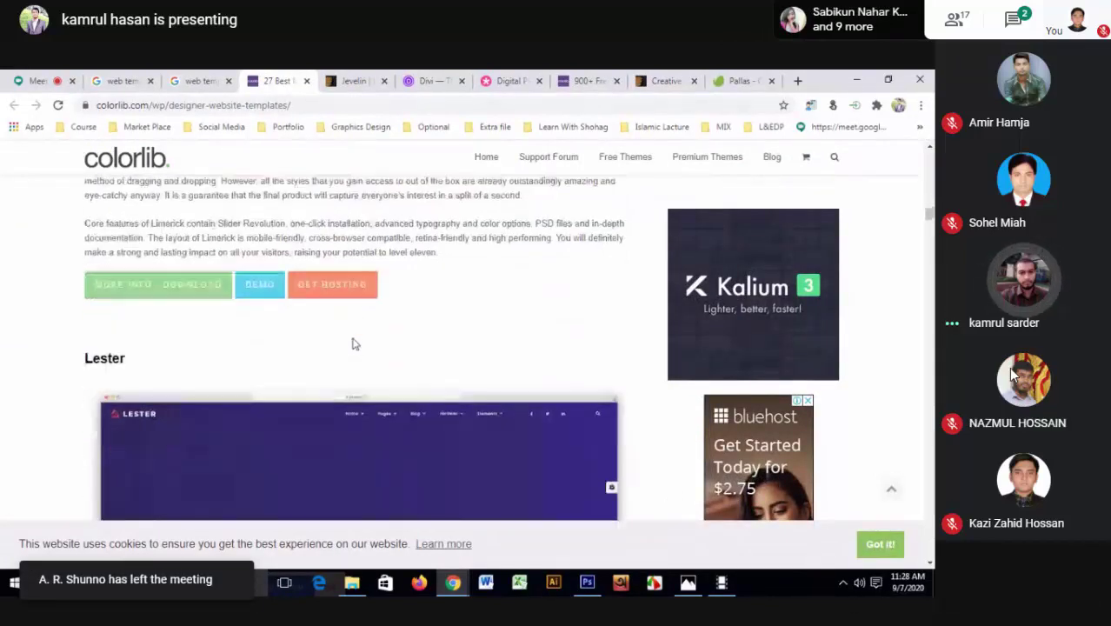
scroll(353, 342, "down", 4)
scroll(352, 341, "down", 5)
scroll(353, 341, "down", 4)
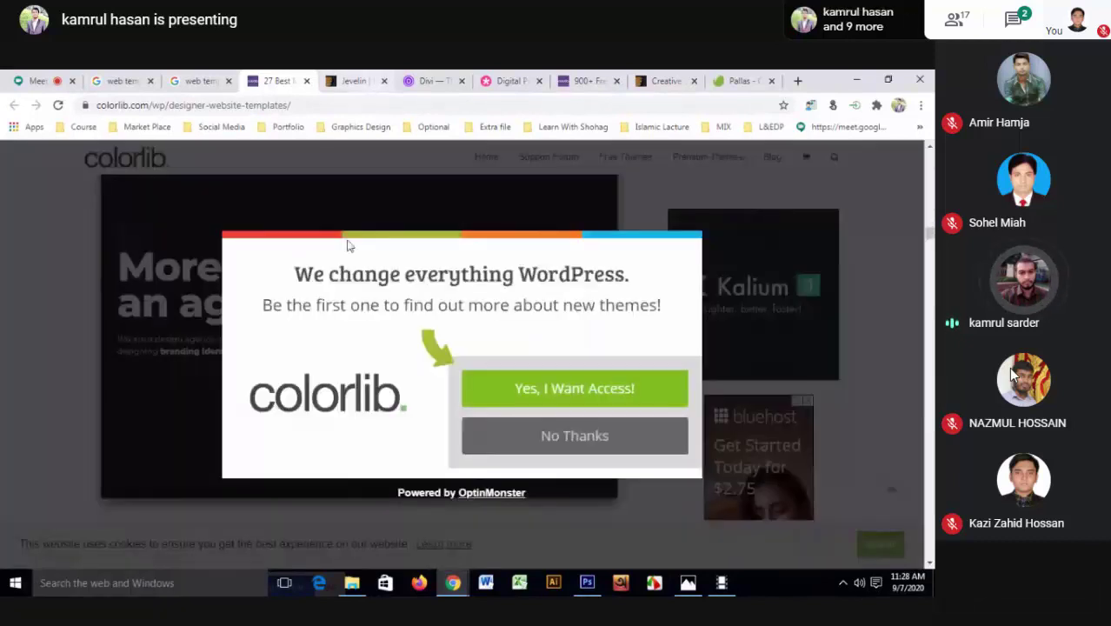
- Switch to the Jevelin ThemeForest product page and scroll through it
left_click(355, 81)
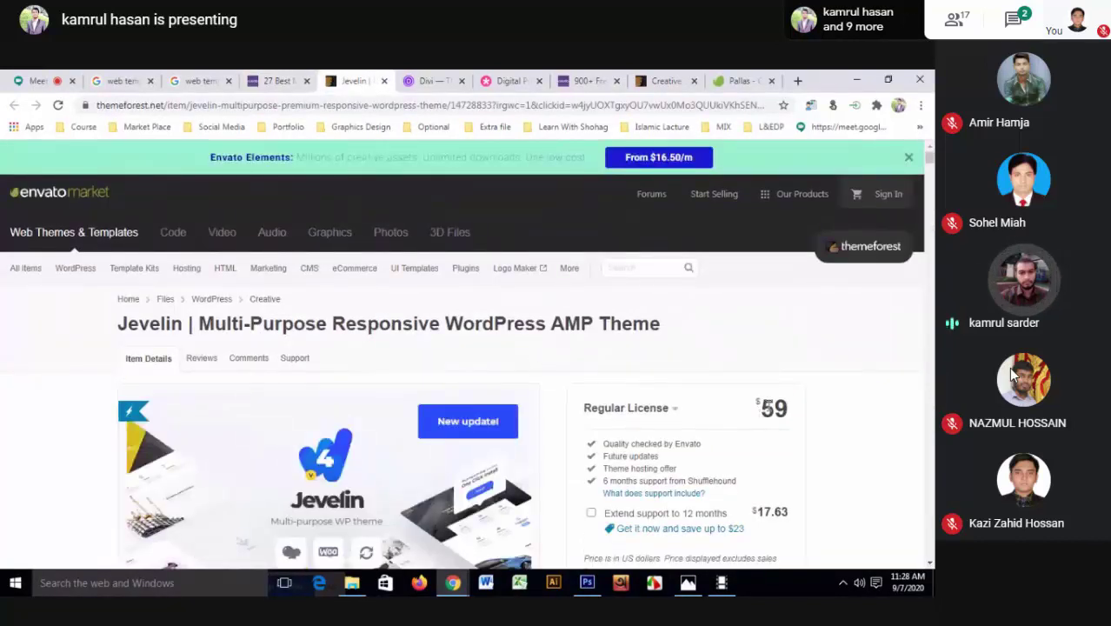
left_click(792, 406)
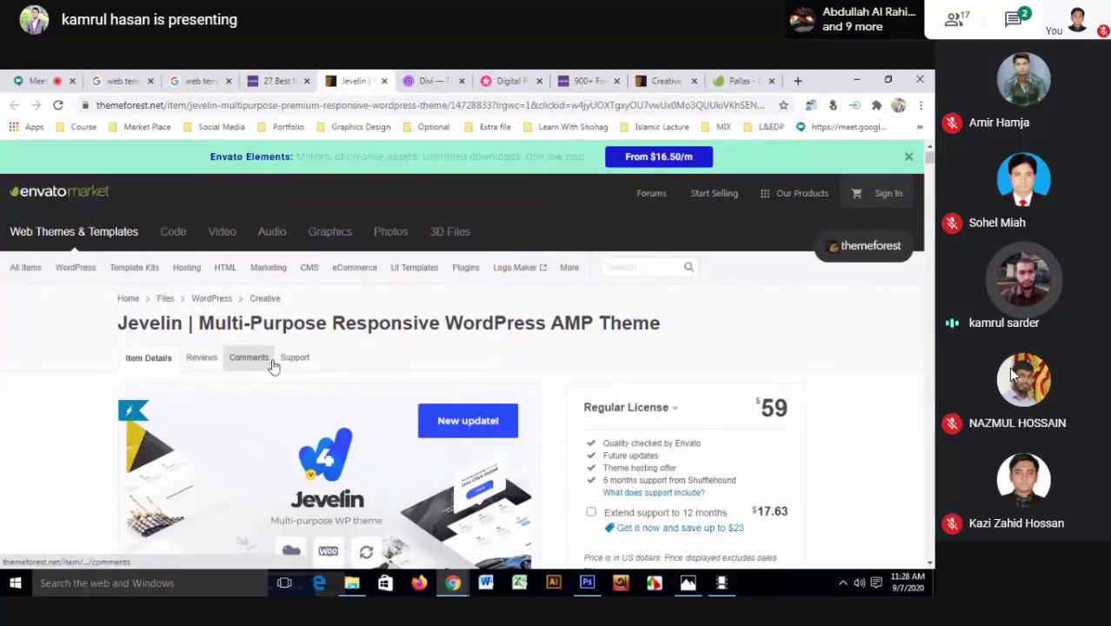
scroll(279, 365, "down", 5)
scroll(278, 363, "up", 1)
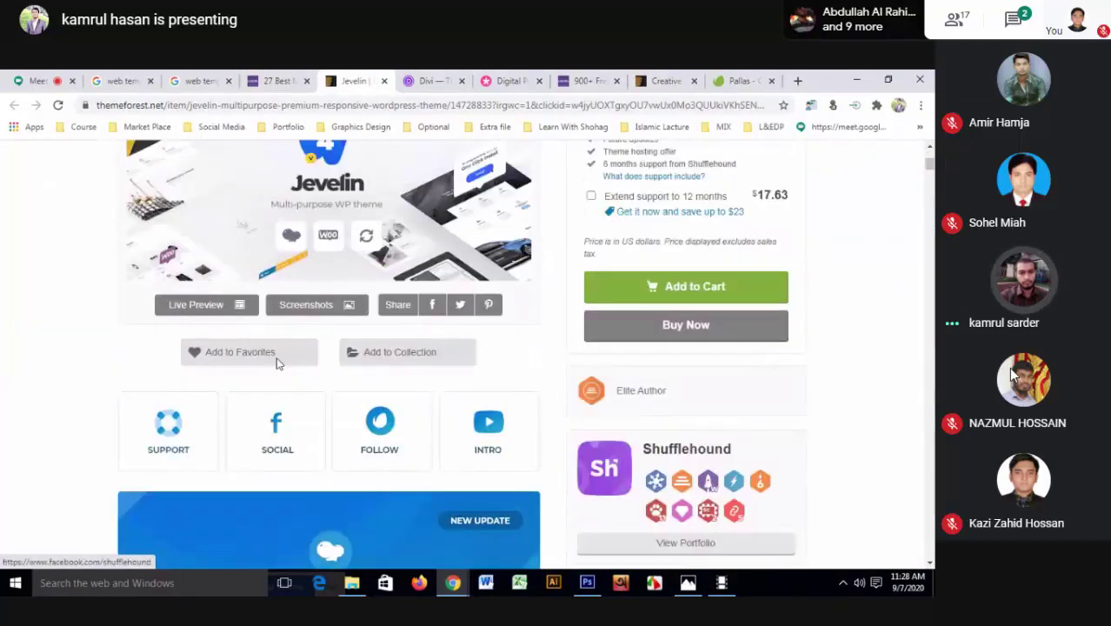
scroll(278, 363, "up", 4)
scroll(278, 363, "down", 5)
scroll(287, 369, "up", 2)
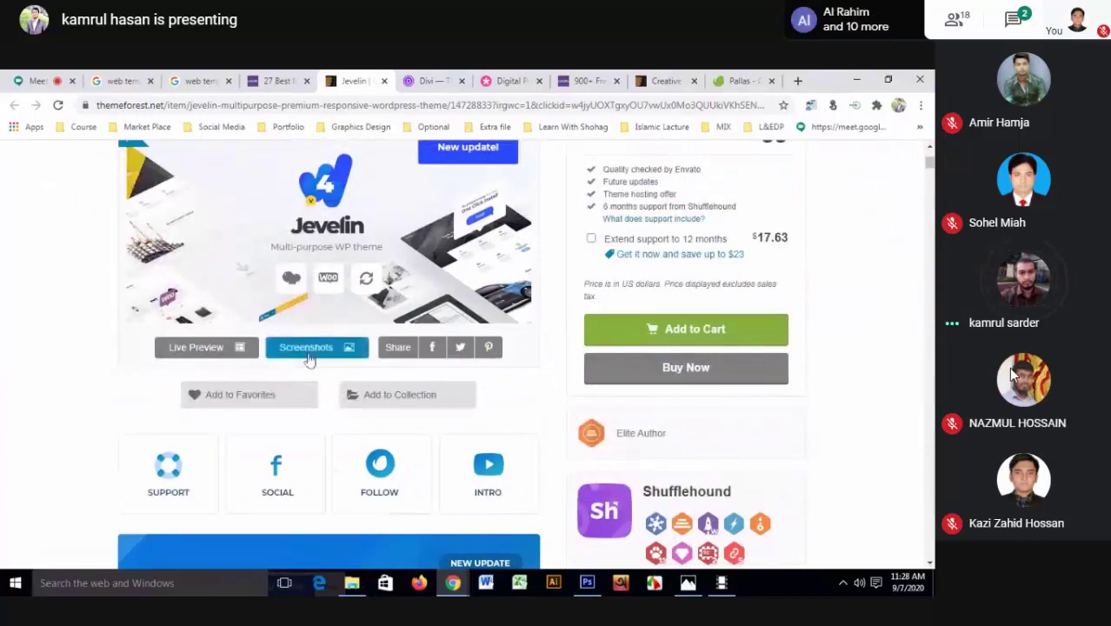
scroll(142, 406, "up", 2)
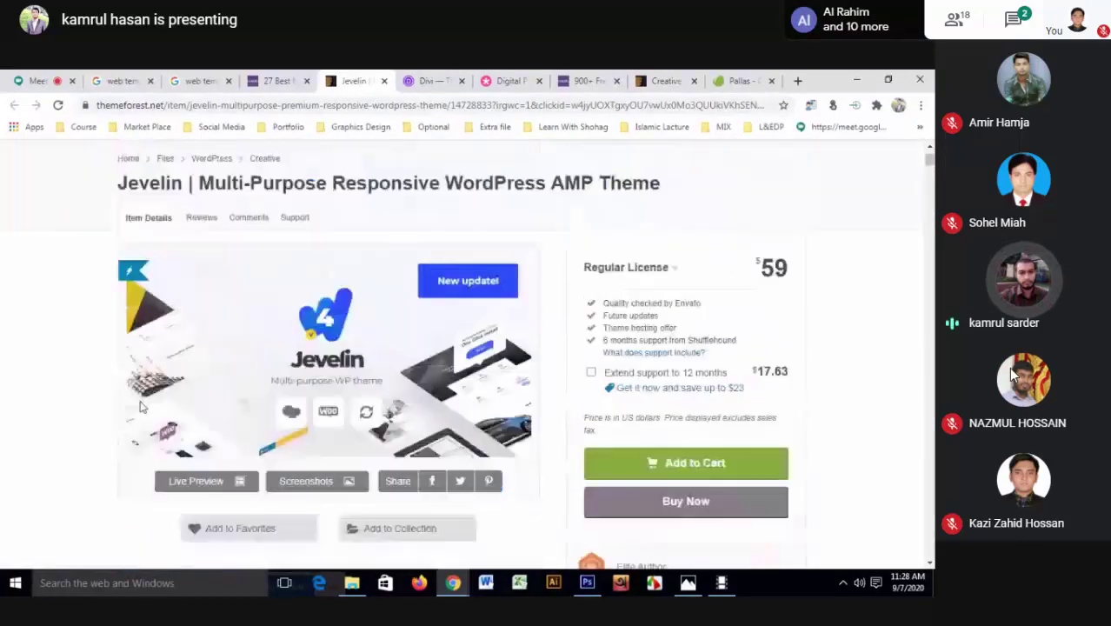
scroll(142, 405, "up", 2)
scroll(142, 406, "down", 2)
scroll(142, 406, "down", 3)
scroll(113, 383, "down", 1)
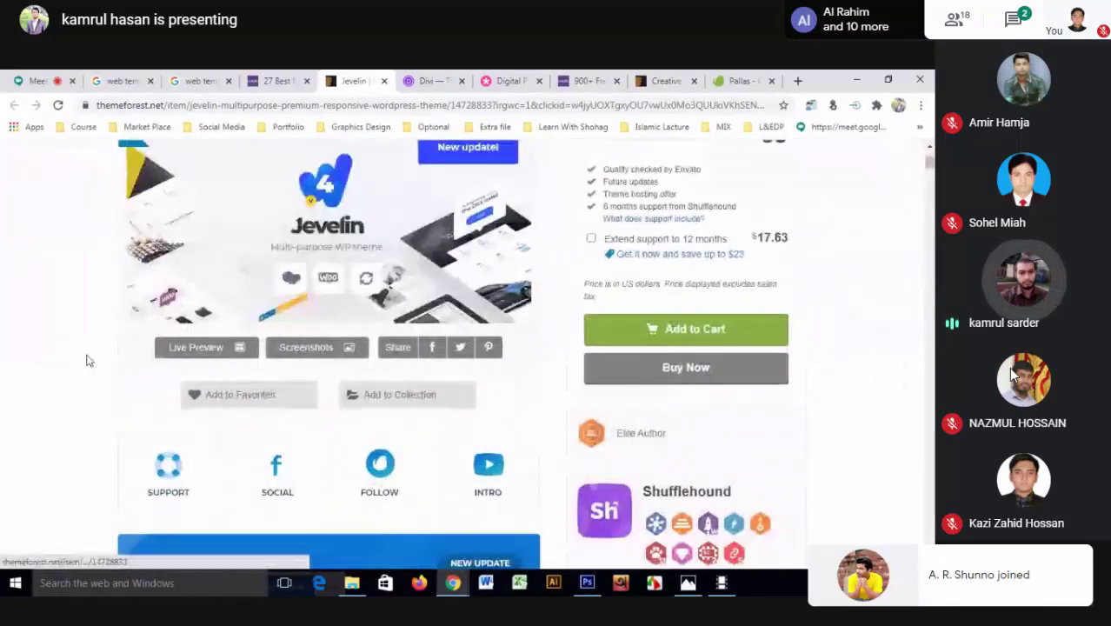
- Open Jevelin's Live Preview in its own new tab
right_click(219, 350)
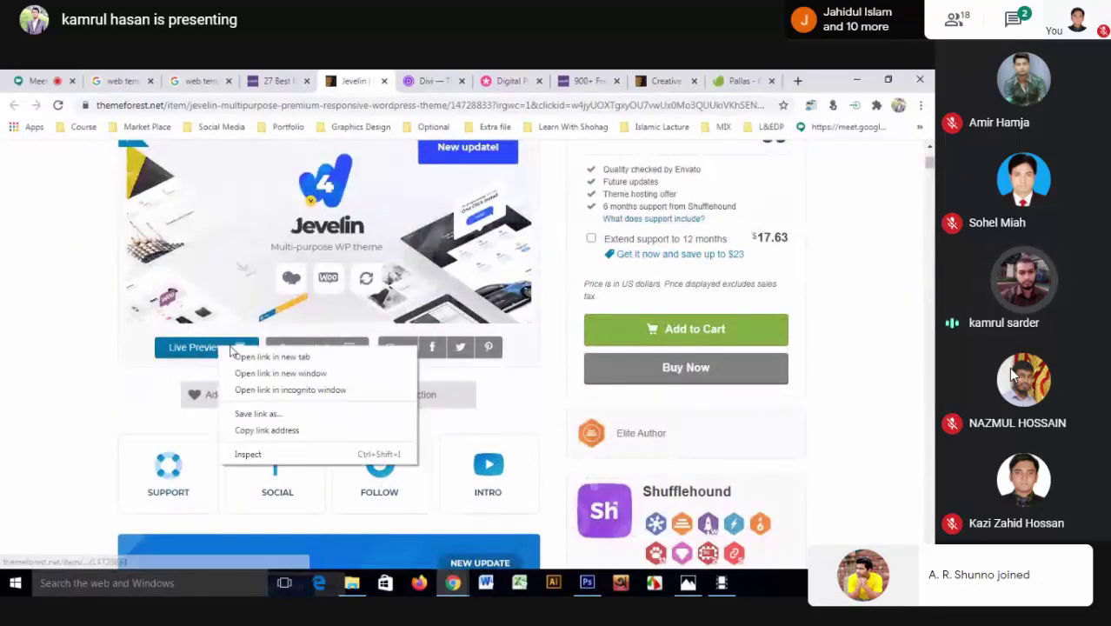
key("Escape")
left_click(238, 348)
left_click(319, 80)
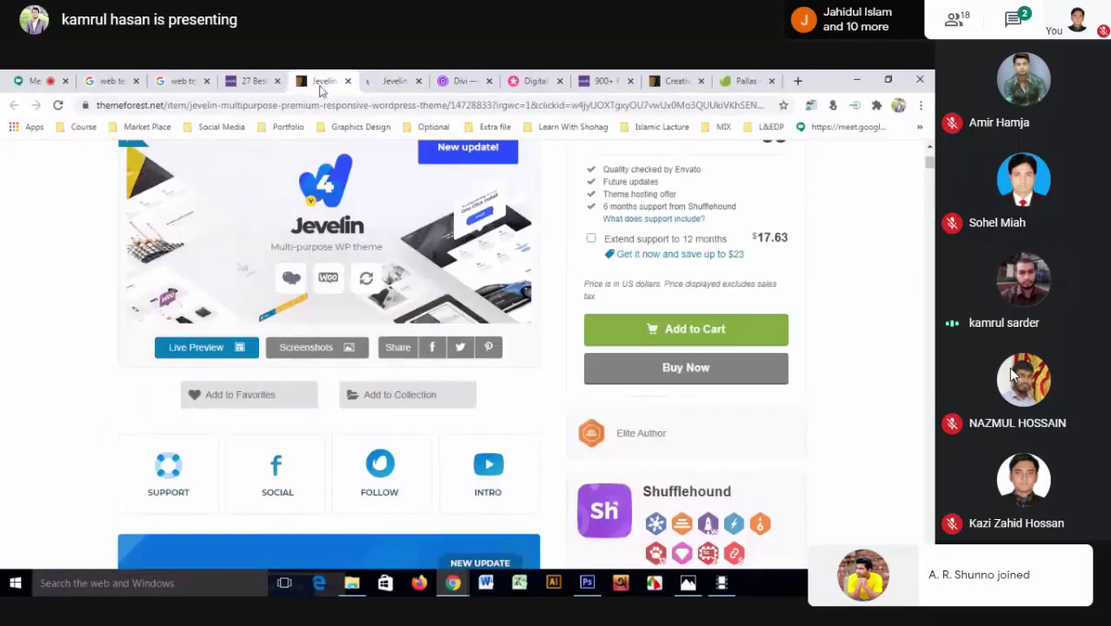
left_click(391, 80)
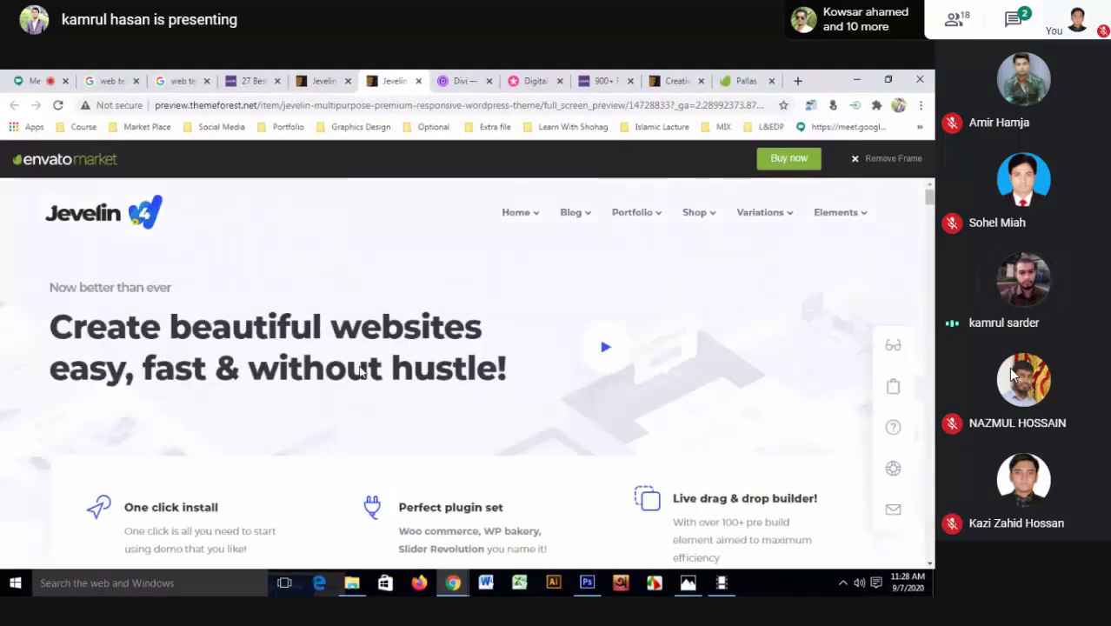
- Browse the live preview demos like Startup Clean, then return to the product page
scroll(358, 370, "down", 4)
scroll(361, 372, "up", 1)
scroll(361, 372, "up", 3)
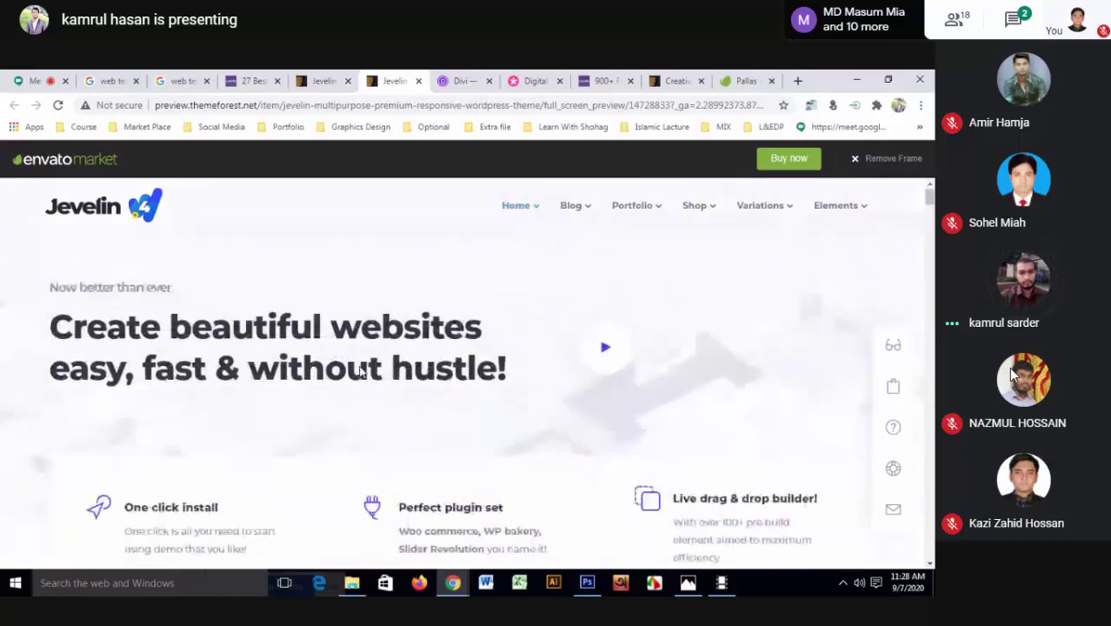
scroll(362, 372, "down", 5)
scroll(358, 364, "down", 3)
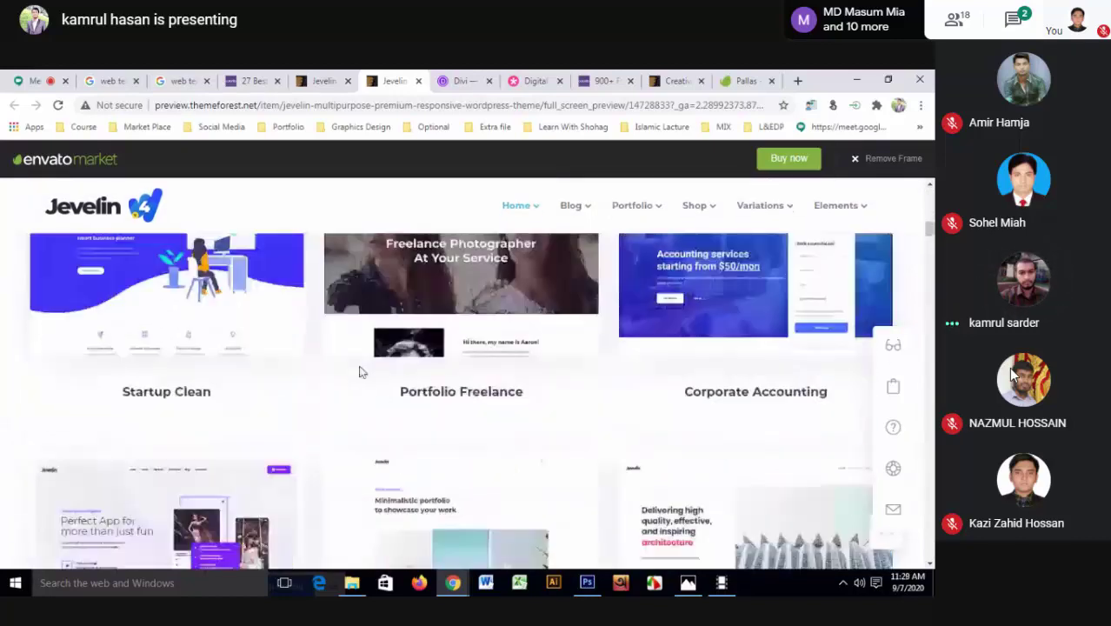
scroll(358, 373, "down", 3)
key("ctrl+shift+Tab")
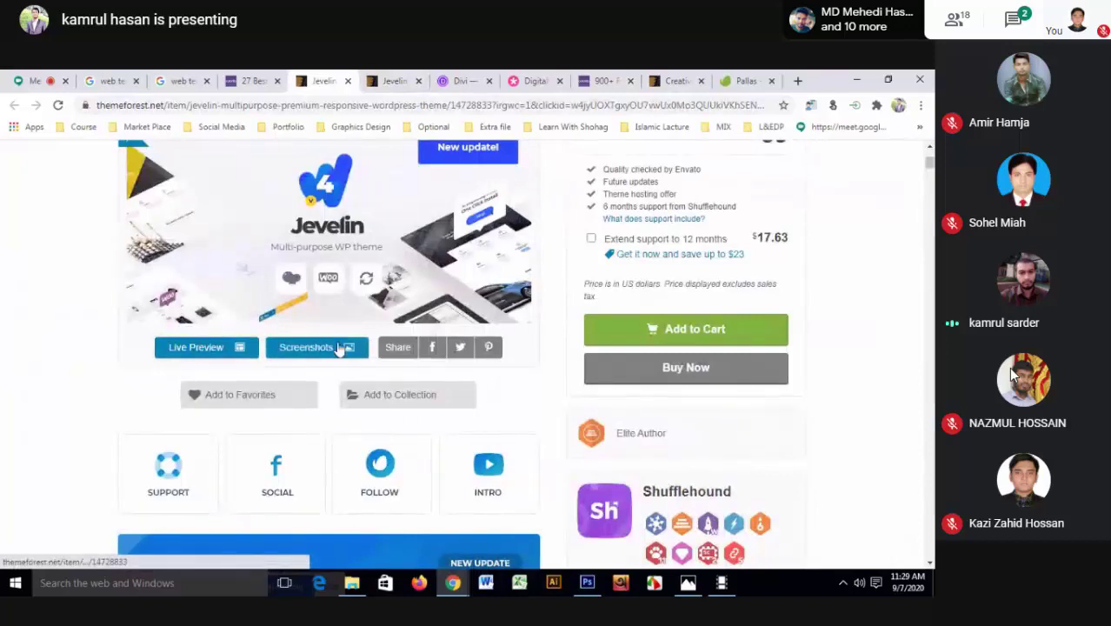
- Open Jevelin's Screenshots gallery and page through to image 4, the Family Health Care layout
left_click(339, 348)
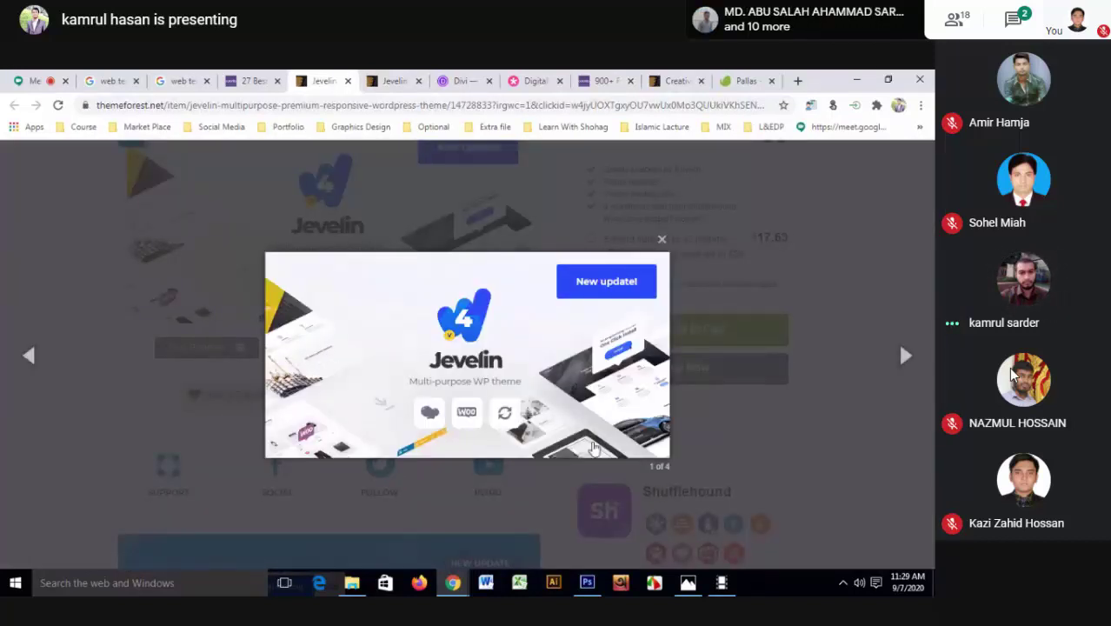
left_click(905, 355)
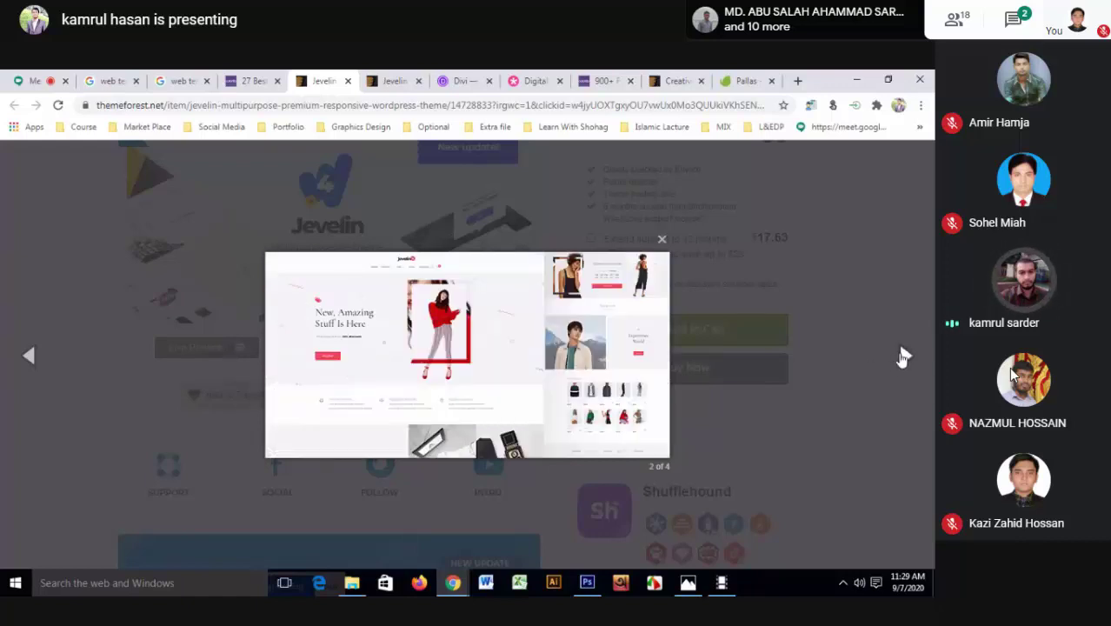
left_click(904, 355)
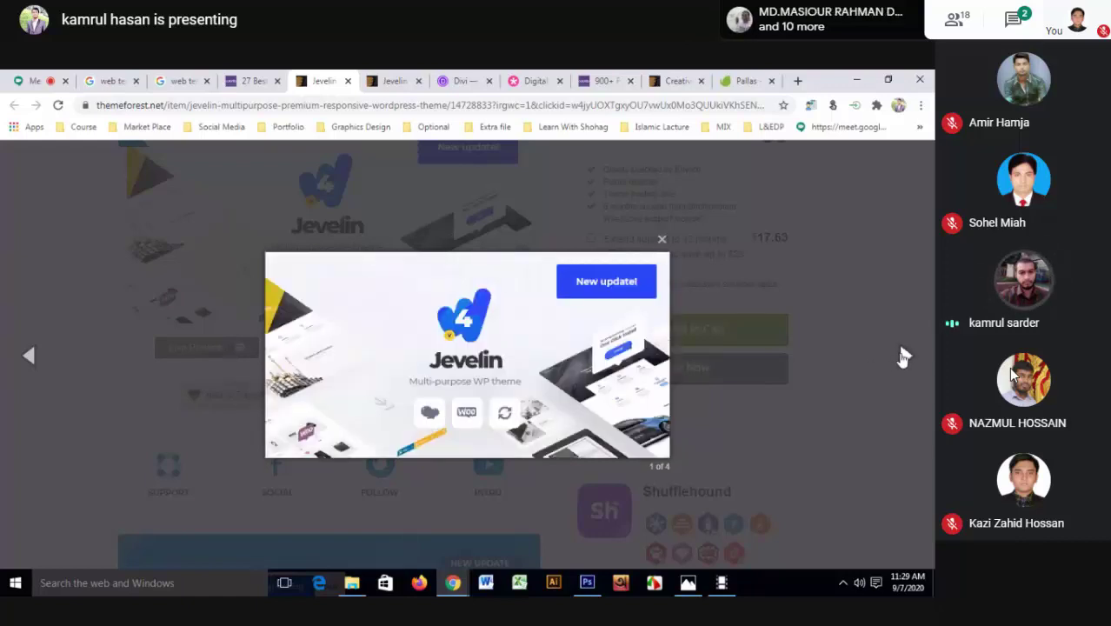
left_click(904, 356)
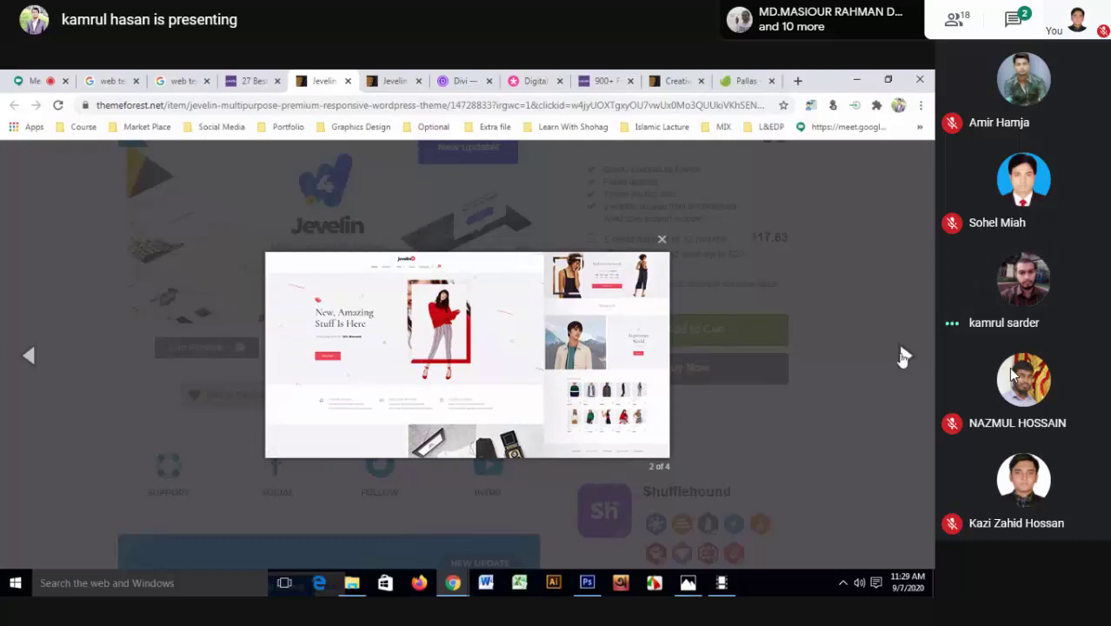
left_click(904, 355)
left_click(904, 355)
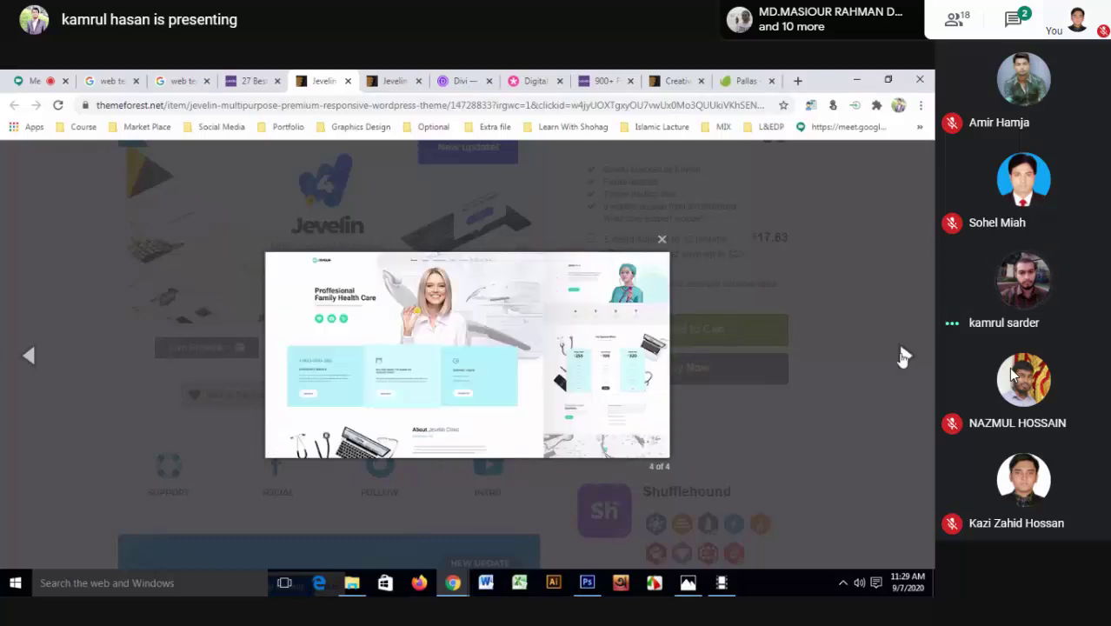
left_click(904, 355)
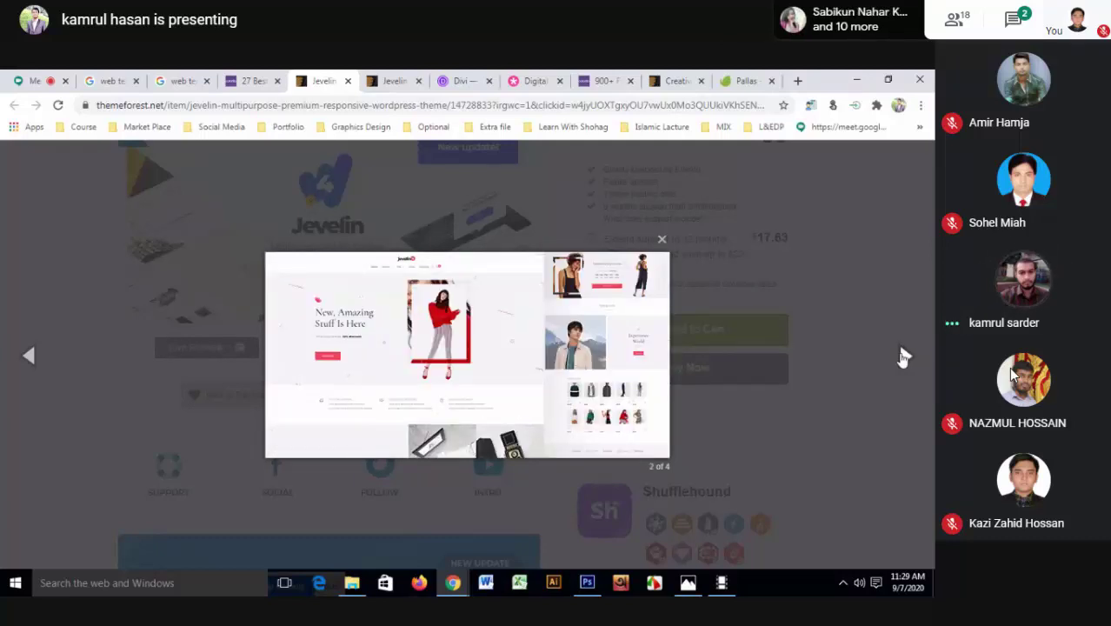
left_click(904, 355)
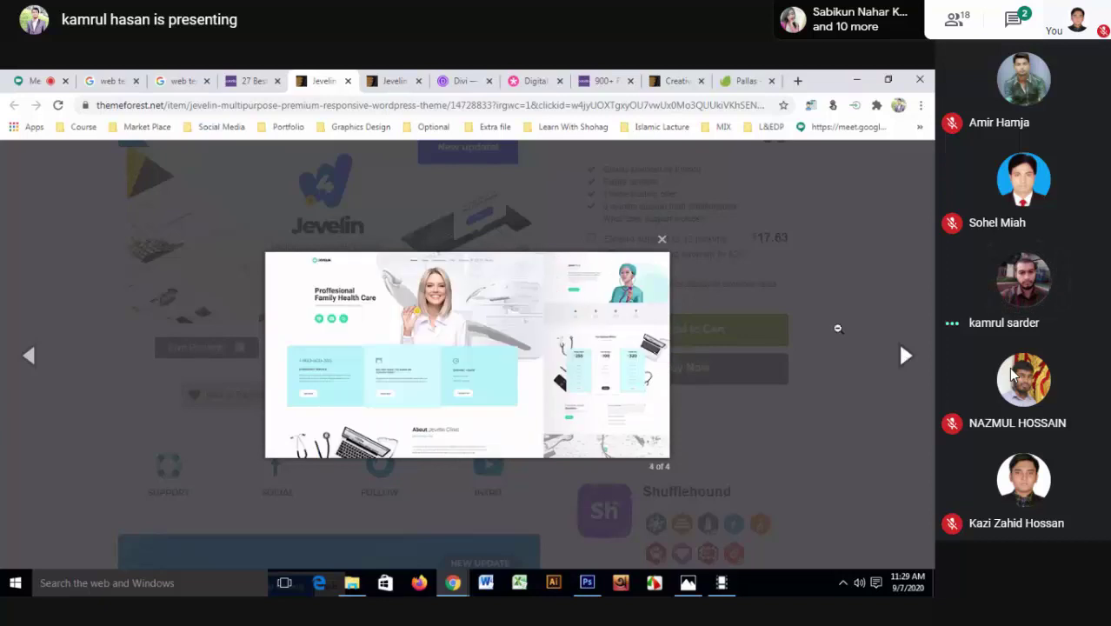
- Close the screenshot gallery, move the Jevelin tab to the strip's end, and scroll down its page
left_click(662, 242)
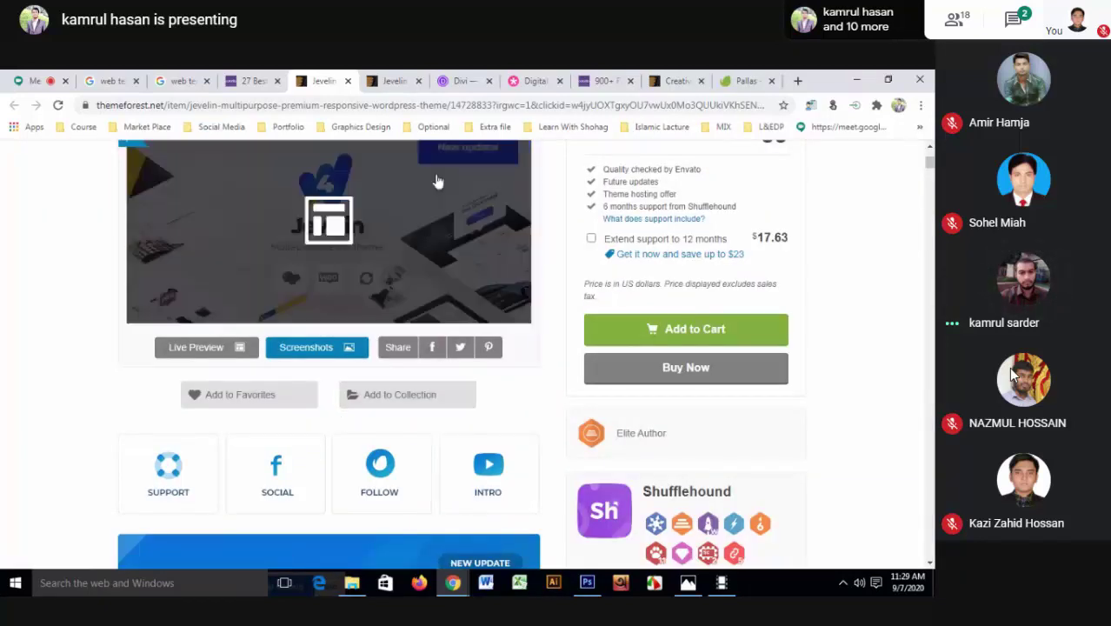
left_click_drag(323, 81, 747, 80)
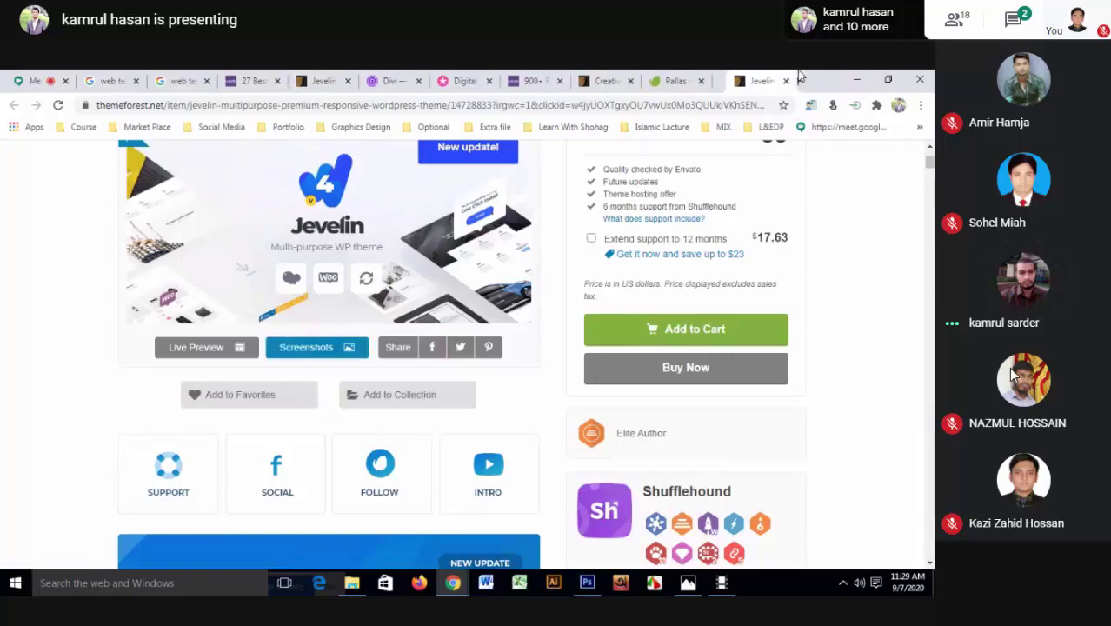
scroll(442, 498, "down", 2)
scroll(442, 498, "down", 2)
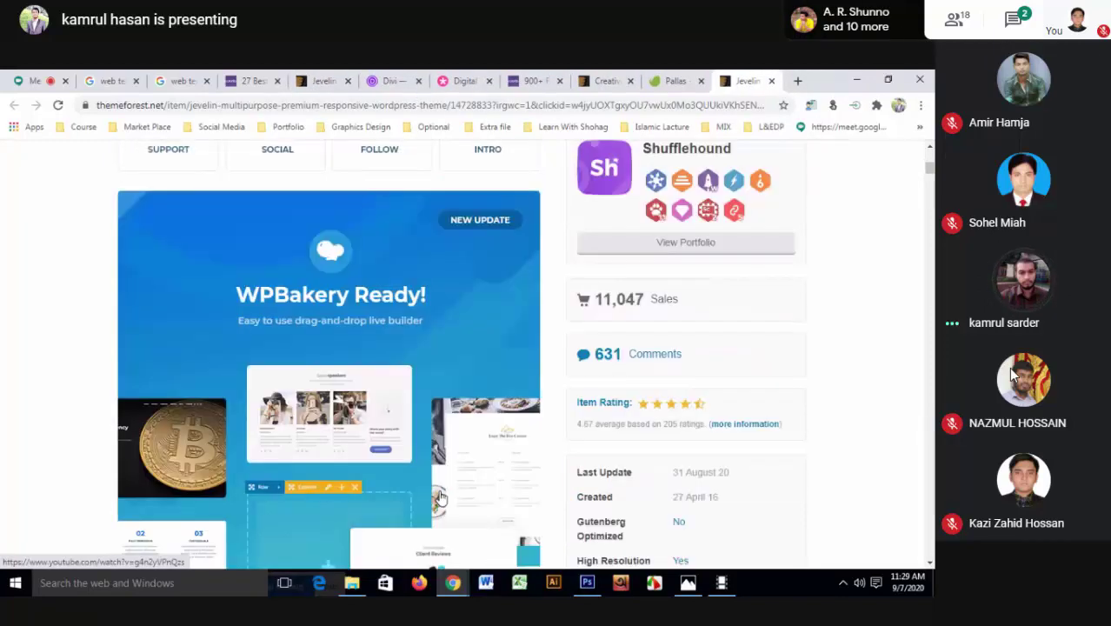
scroll(441, 499, "down", 5)
scroll(442, 498, "down", 5)
scroll(441, 497, "down", 5)
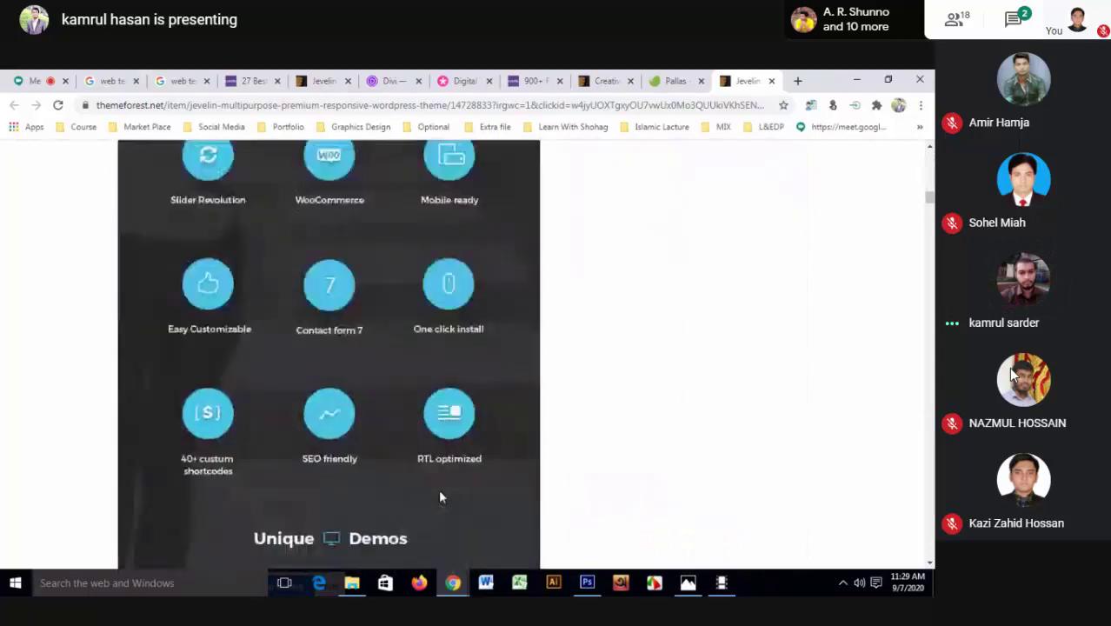
scroll(441, 496, "down", 3)
scroll(441, 497, "down", 5)
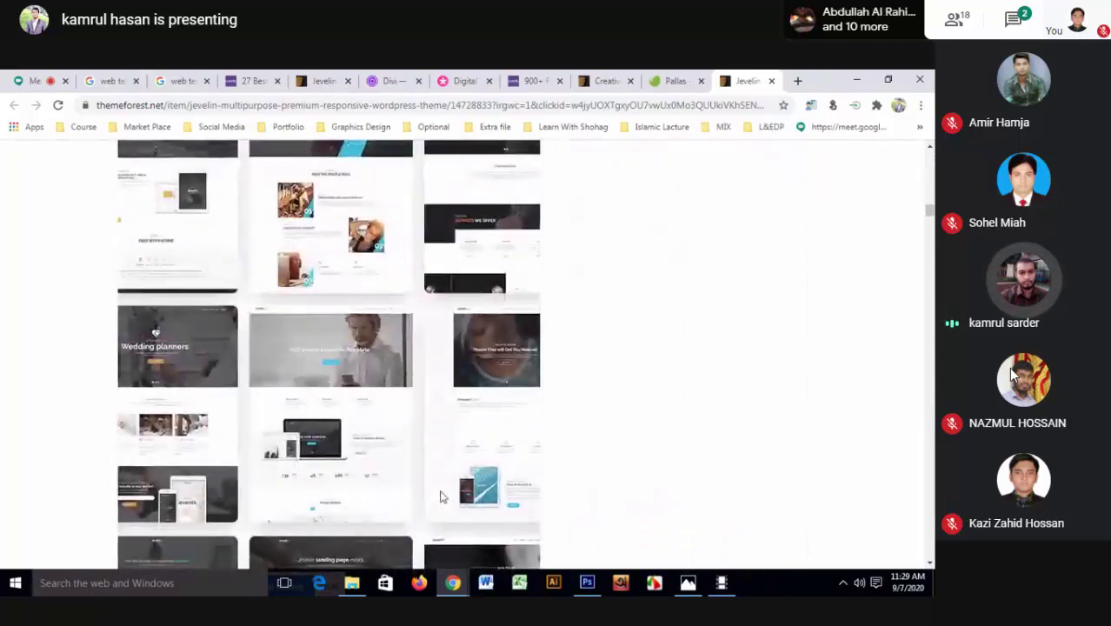
scroll(441, 496, "down", 3)
scroll(440, 497, "down", 5)
- Scroll back up through the Jevelin theme page and open a new blank tab
scroll(442, 498, "up", 2)
scroll(442, 498, "up", 5)
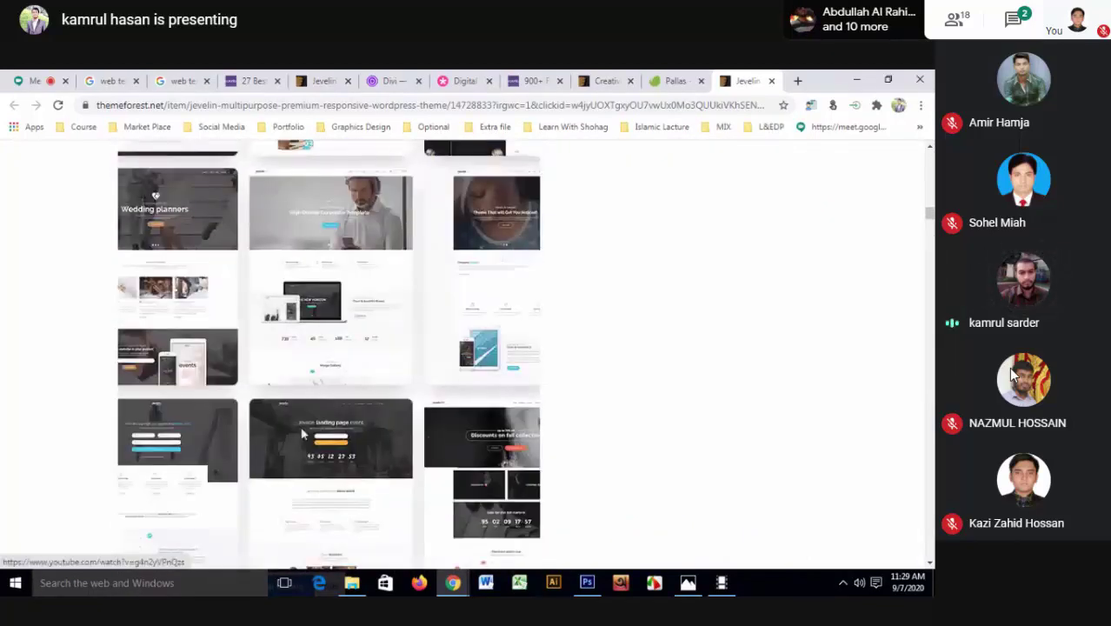
scroll(355, 528, "up", 1)
scroll(353, 532, "up", 2)
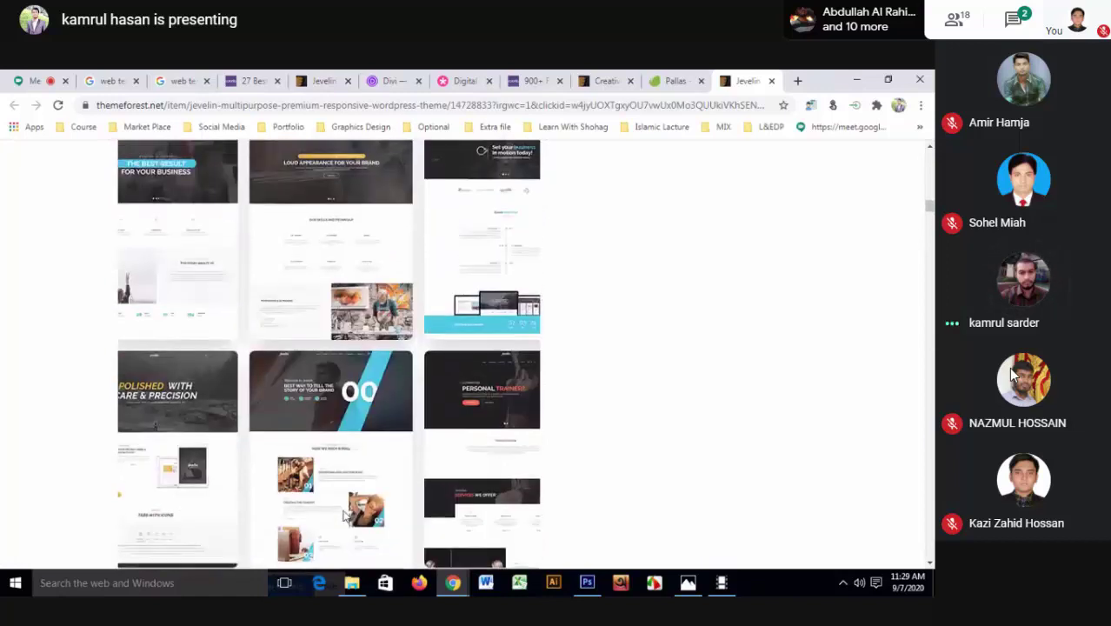
scroll(328, 503, "up", 3)
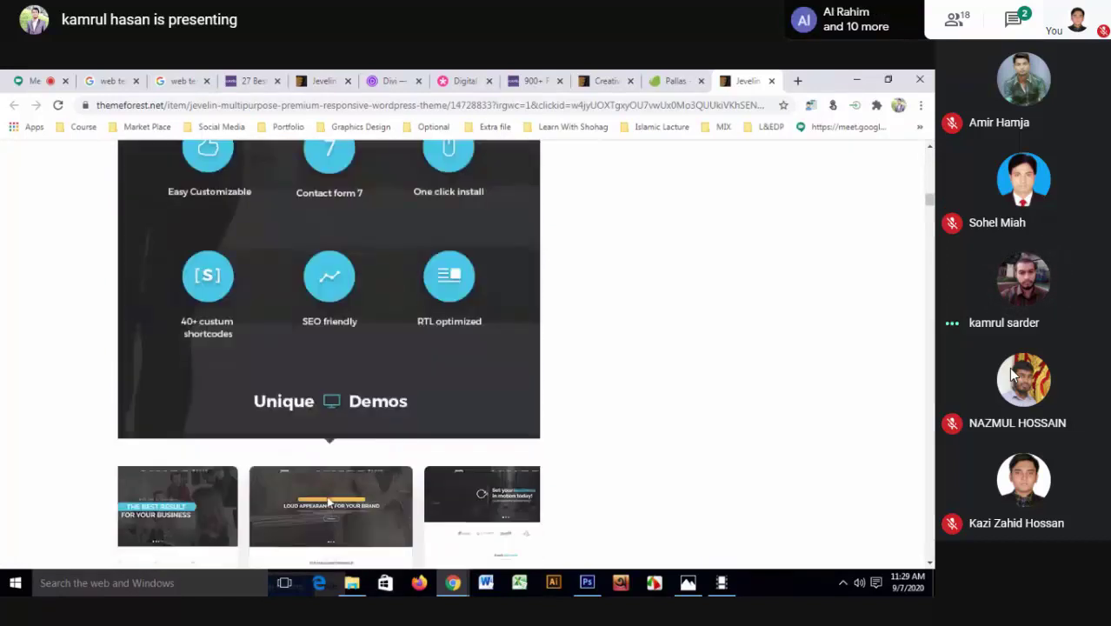
scroll(329, 503, "down", 1)
scroll(328, 502, "down", 3)
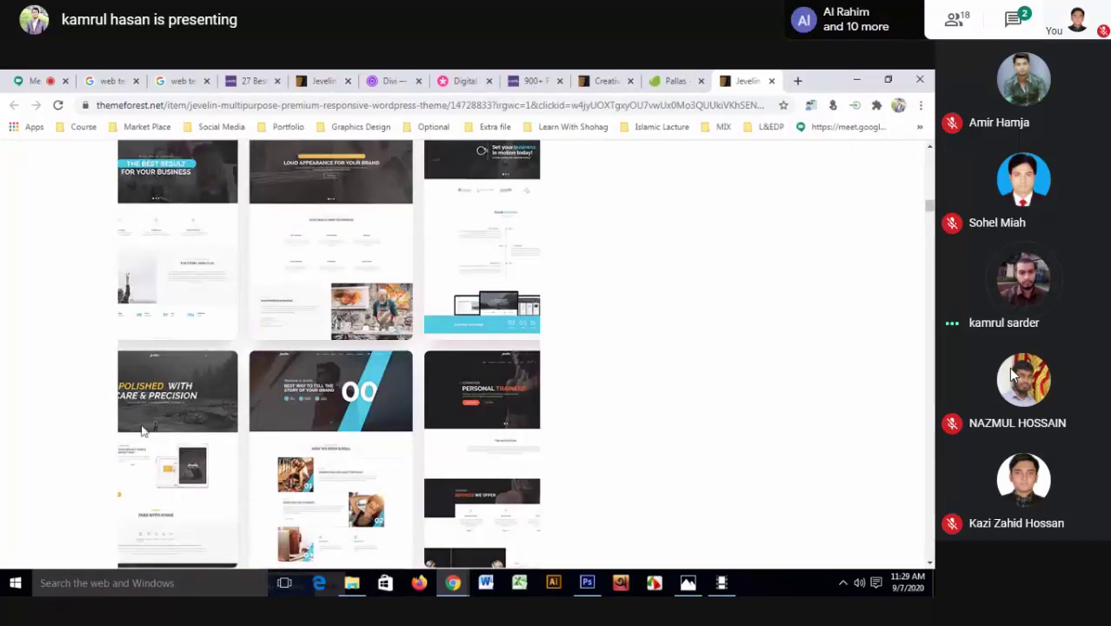
scroll(502, 451, "up", 4)
scroll(504, 451, "up", 3)
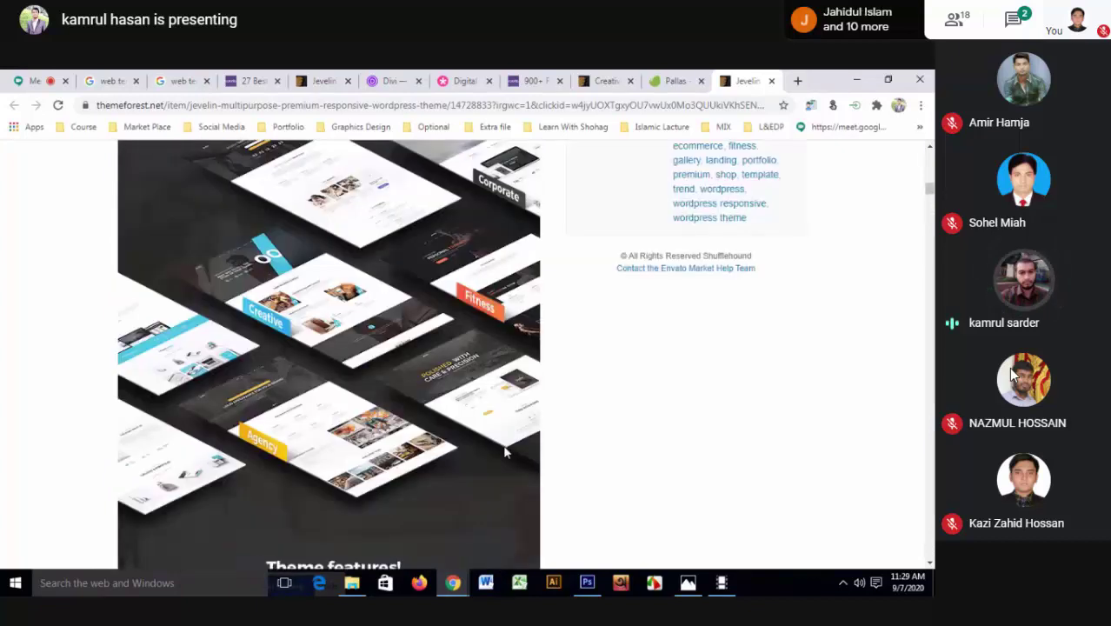
scroll(506, 452, "up", 2)
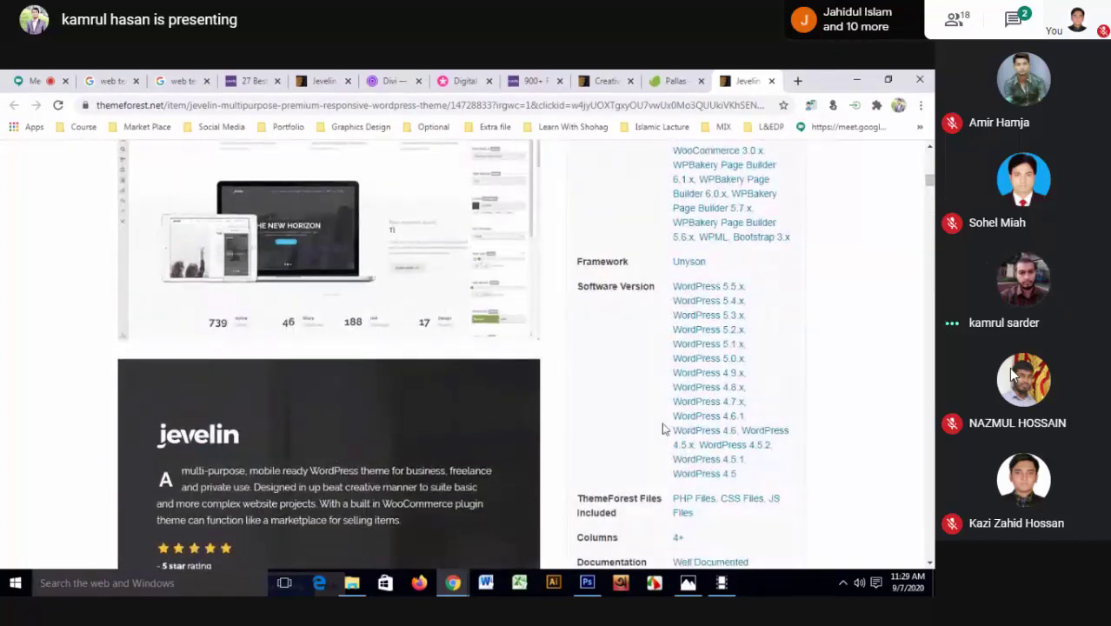
scroll(733, 430, "up", 5)
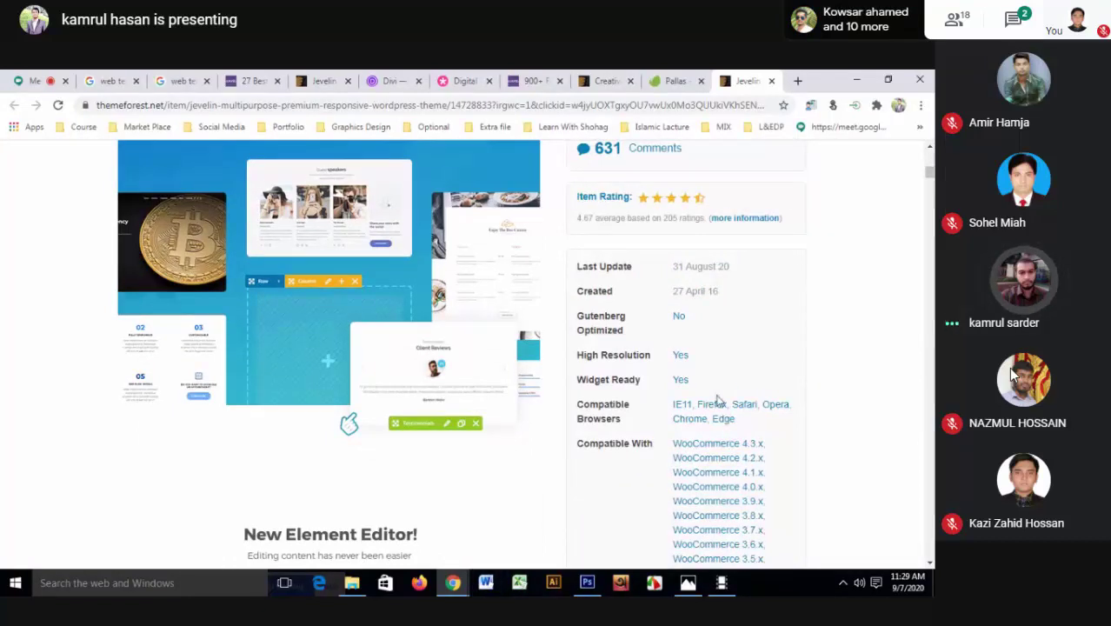
left_click(798, 81)
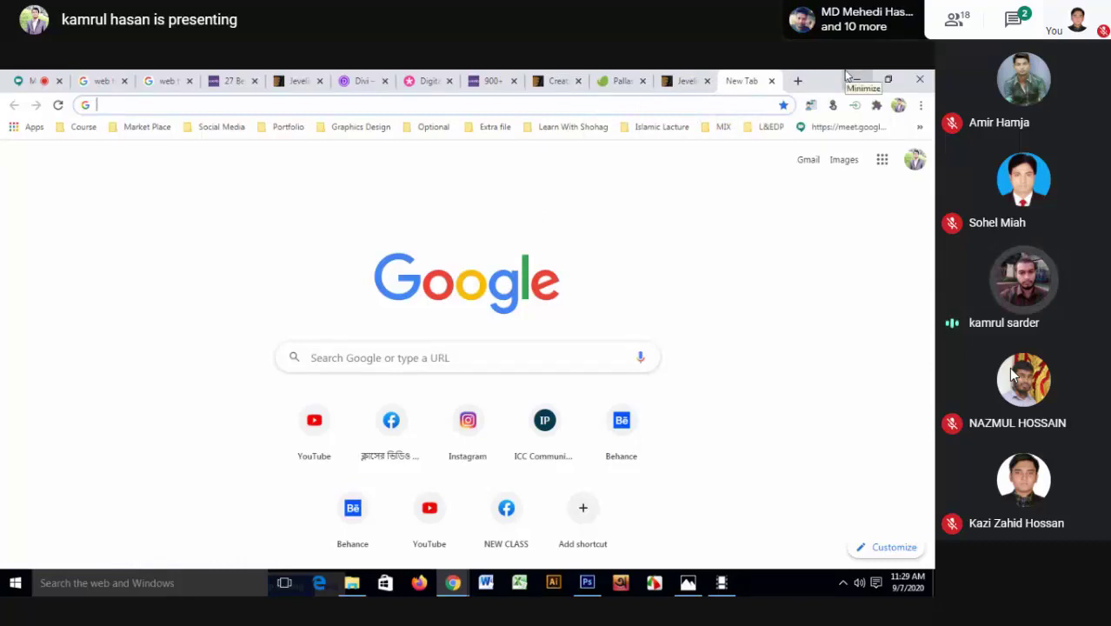
- Enter 'FONTNINZA' in the new tab's address bar to find the Fonts Ninja extension
left_click(719, 103)
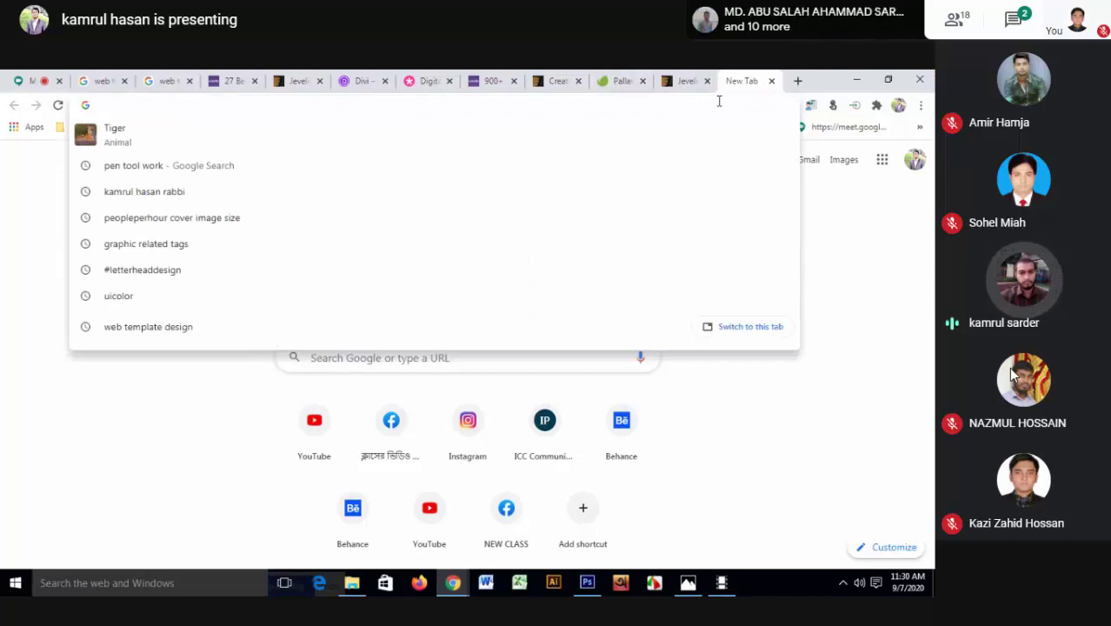
type("FO")
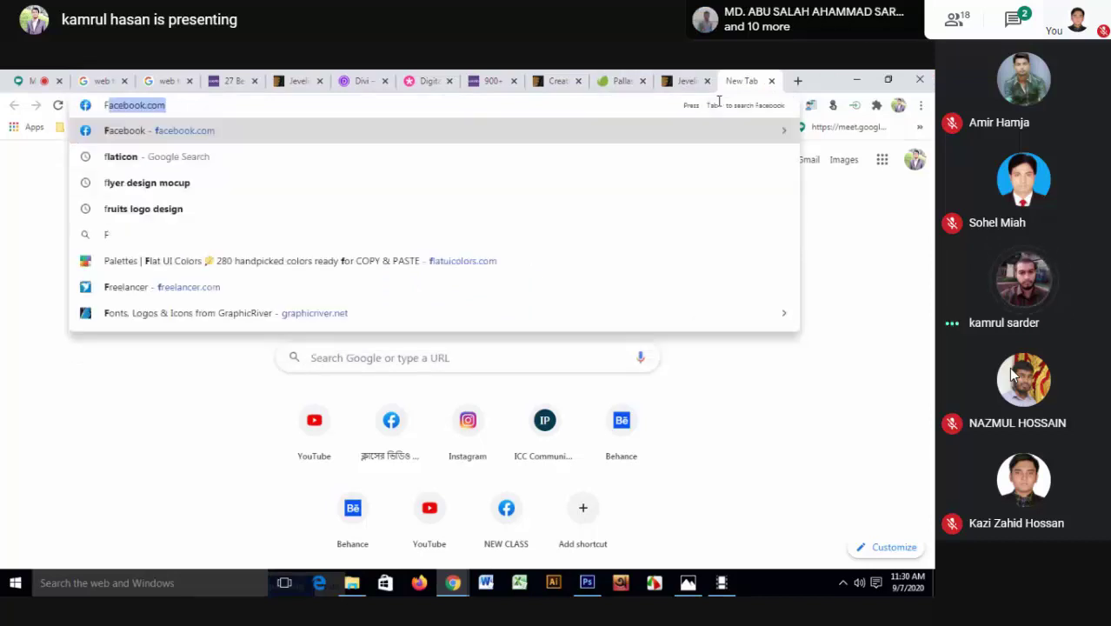
type("NT")
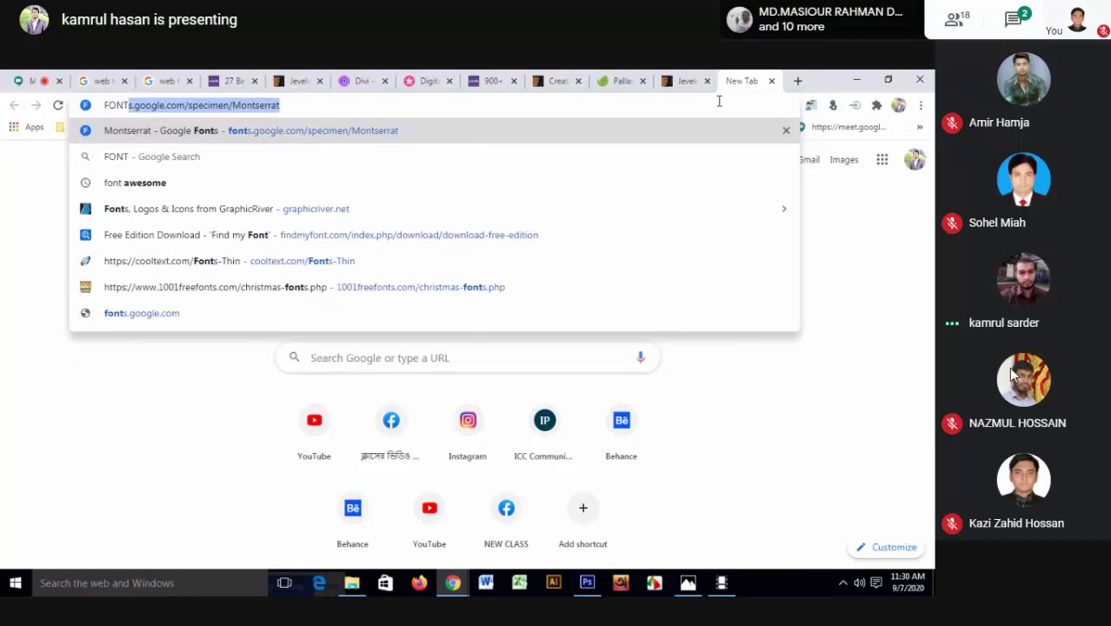
type("NINZA")
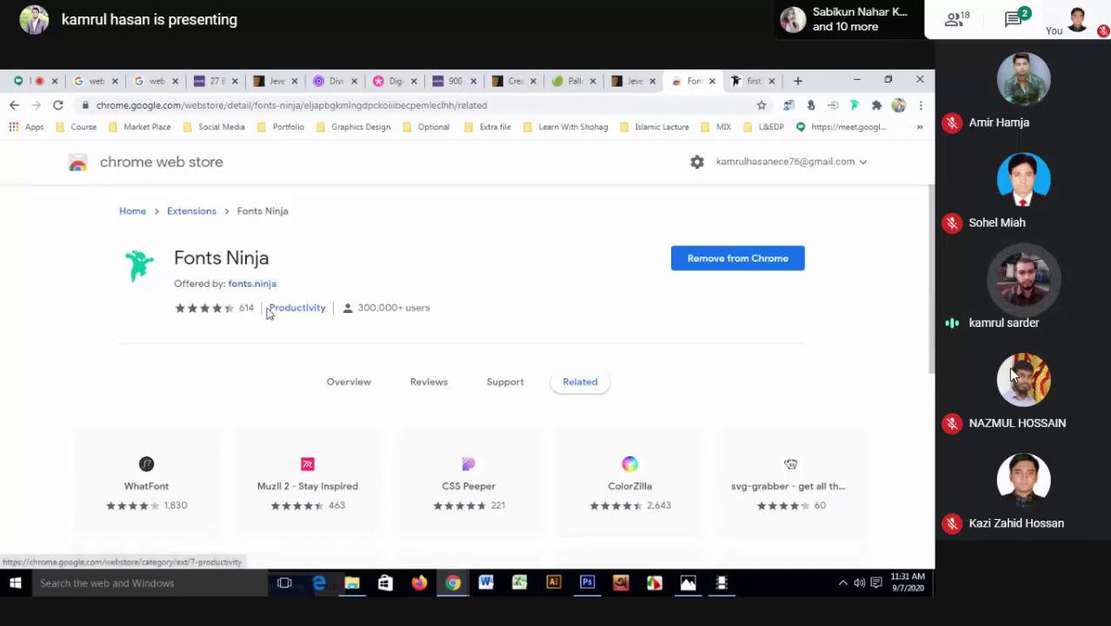
- Leave the Fonts Ninja store page for the search results tab, then return to the Jevelin tab
left_click_drag(368, 308, 285, 308)
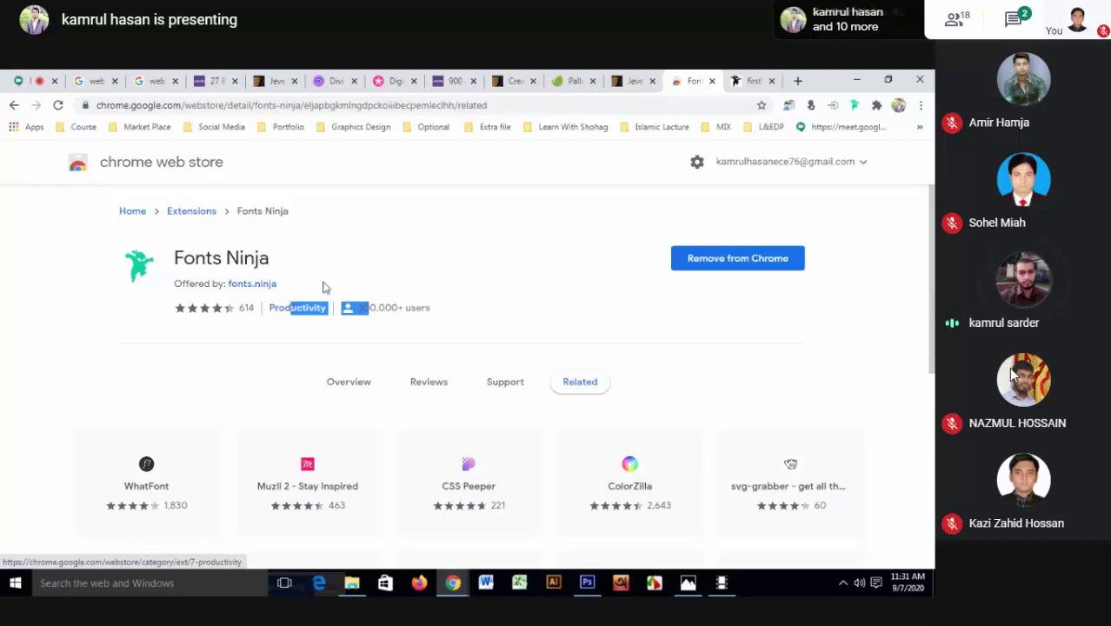
left_click(324, 287)
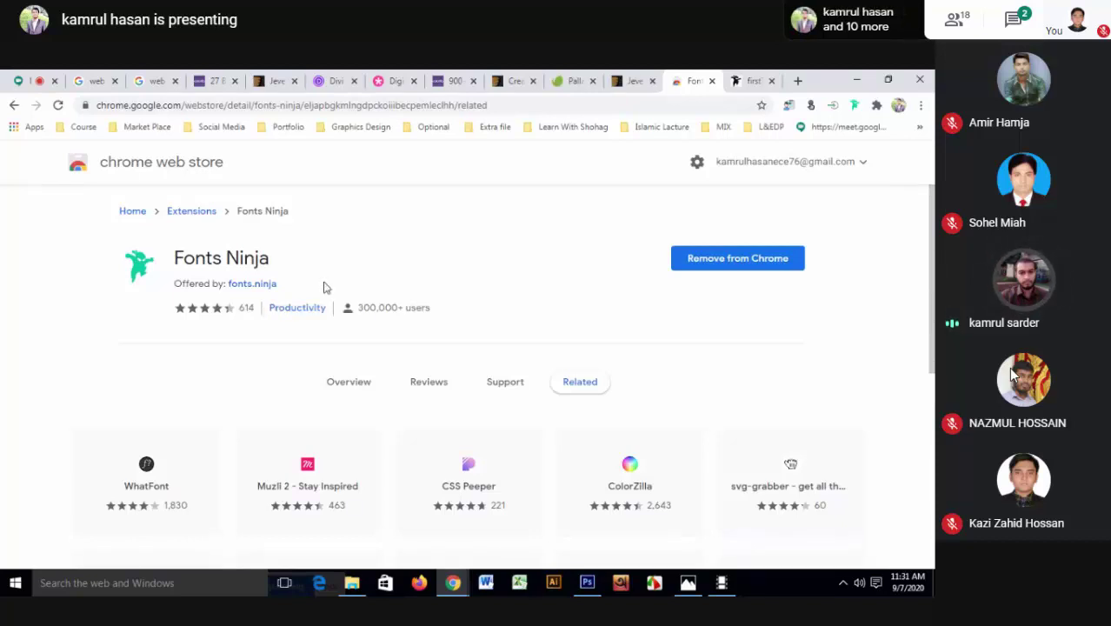
left_click(90, 78)
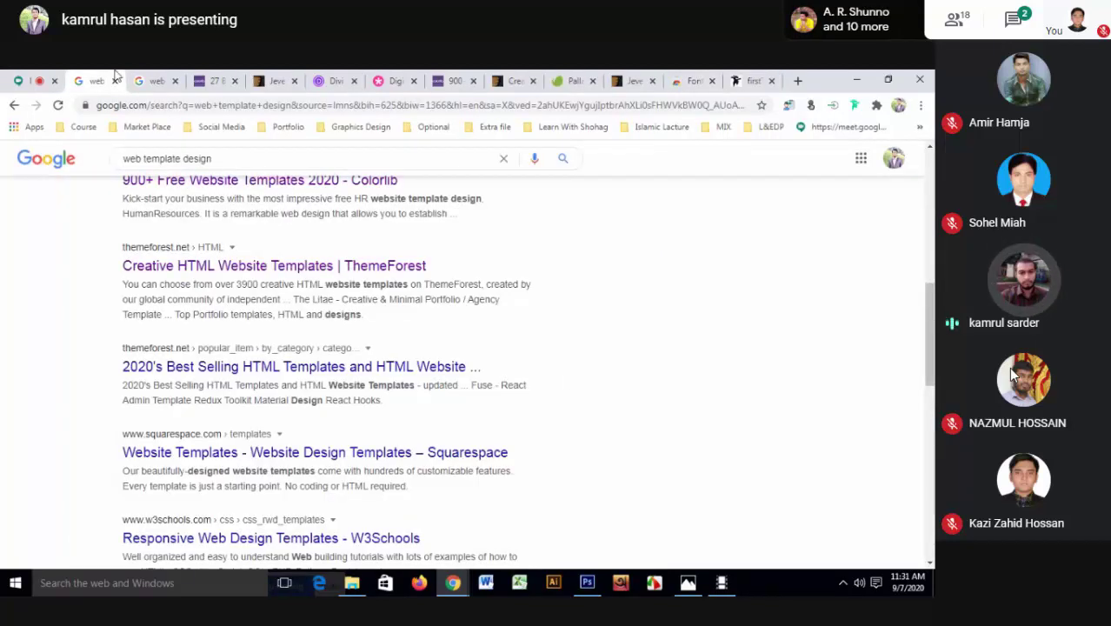
left_click(148, 77)
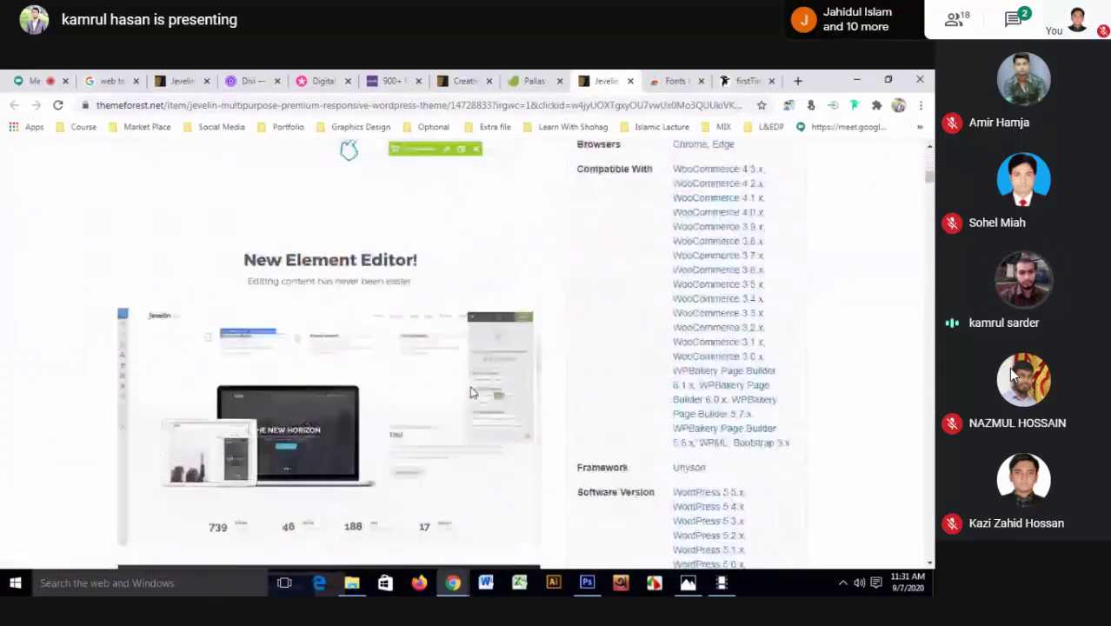
- Scroll the Jevelin page down to Theme features, then switch to the Pallas template tab
scroll(292, 448, "down", 3)
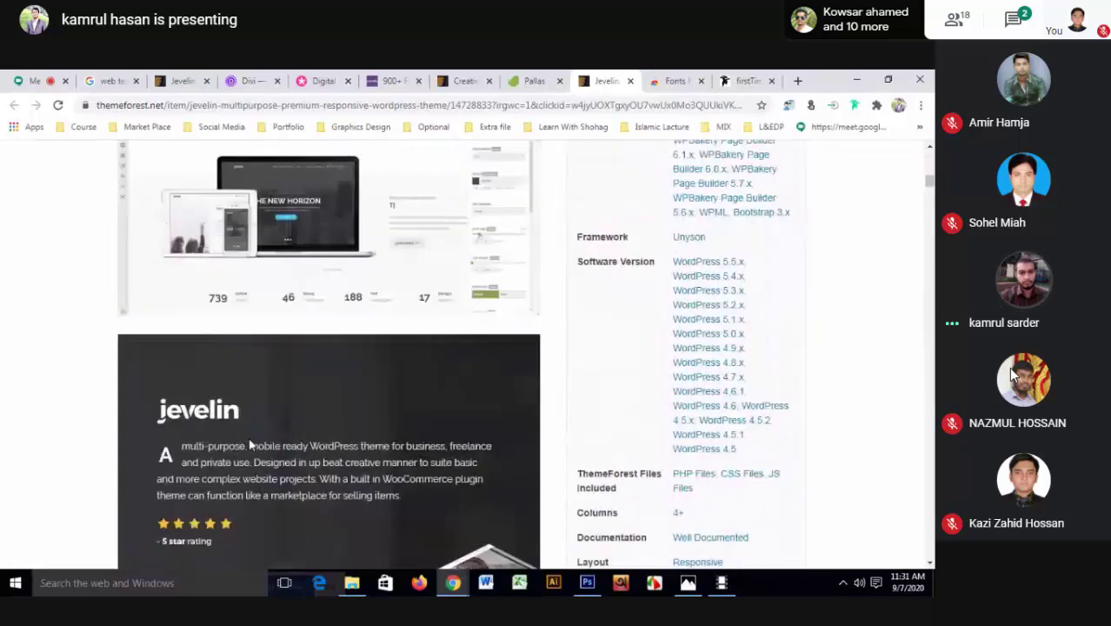
scroll(270, 443, "down", 2)
scroll(248, 439, "down", 4)
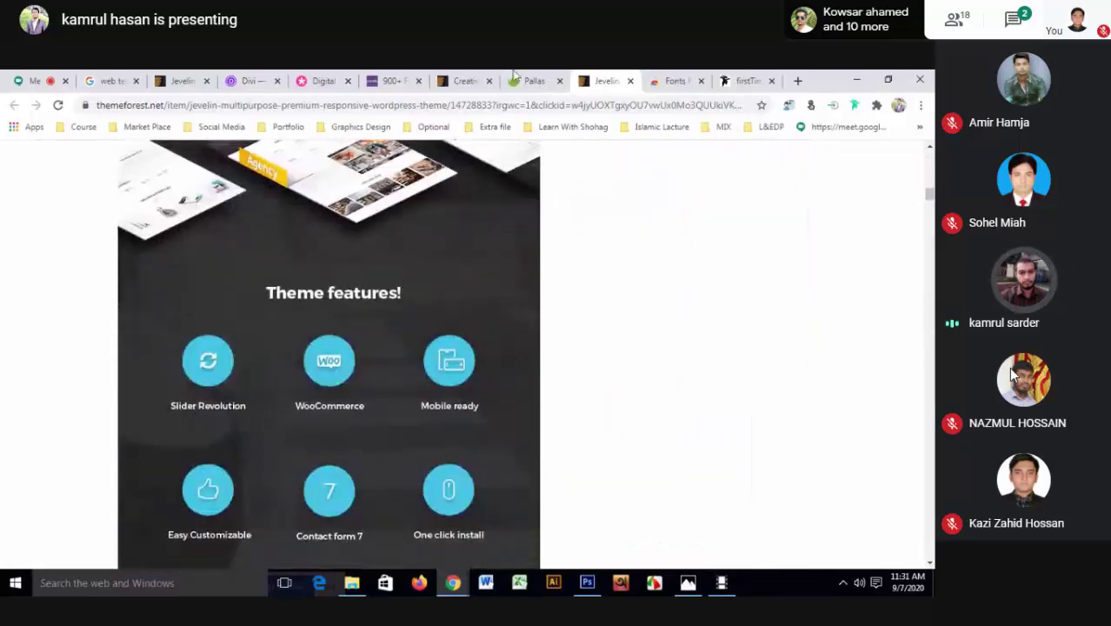
left_click(534, 80)
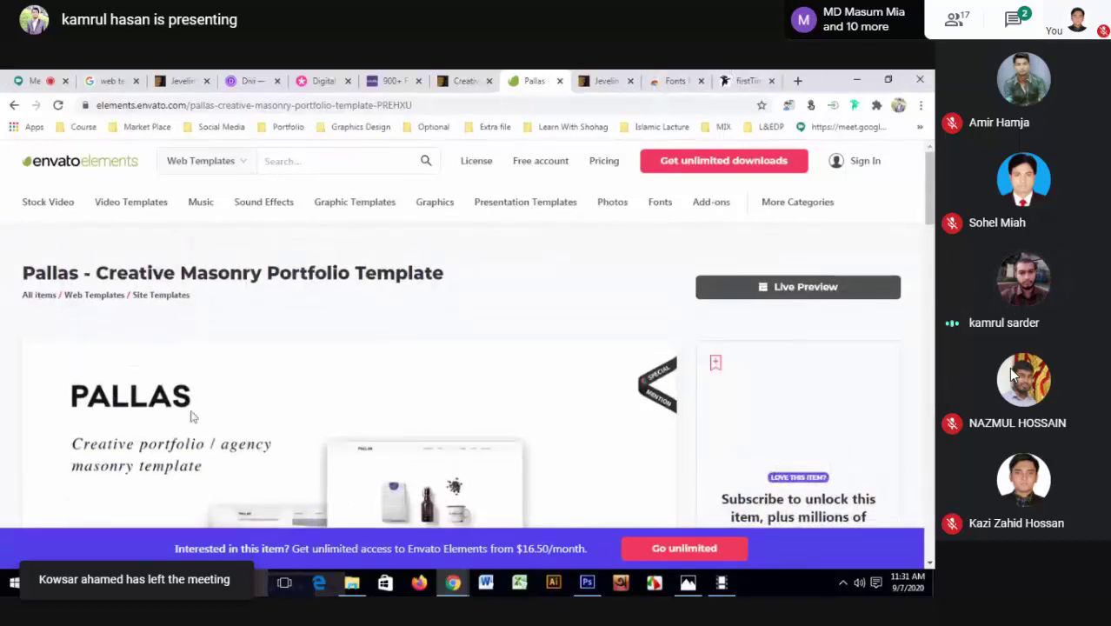
- Switch to the Fonts Ninja tab
left_click(743, 80)
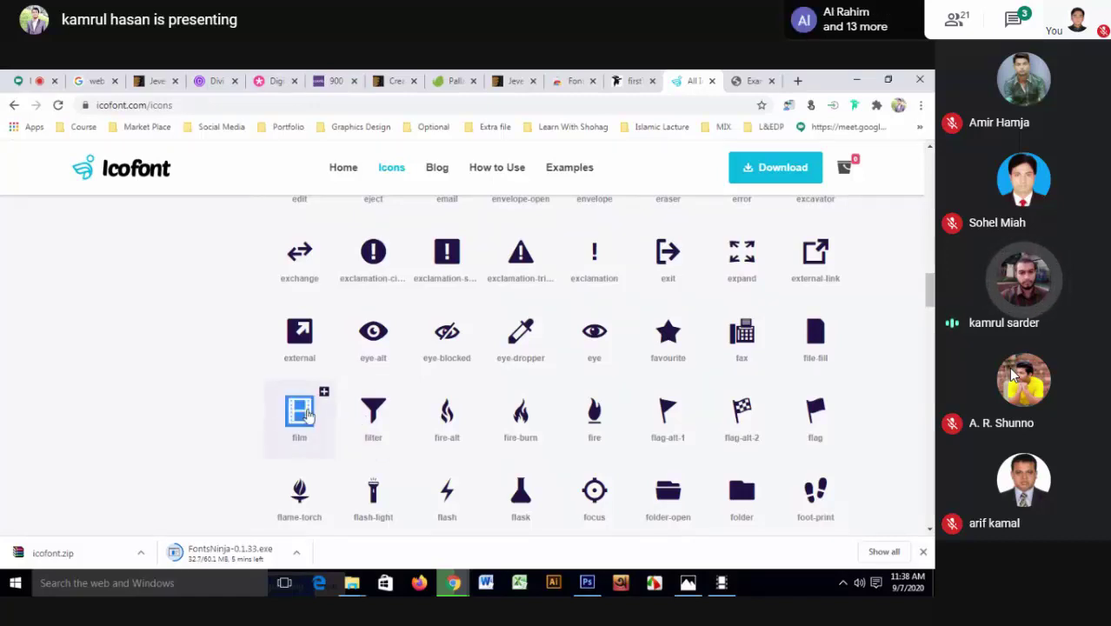
- Inspect the film icon's markup and hex code ef28, then close its details panel
left_click(308, 415)
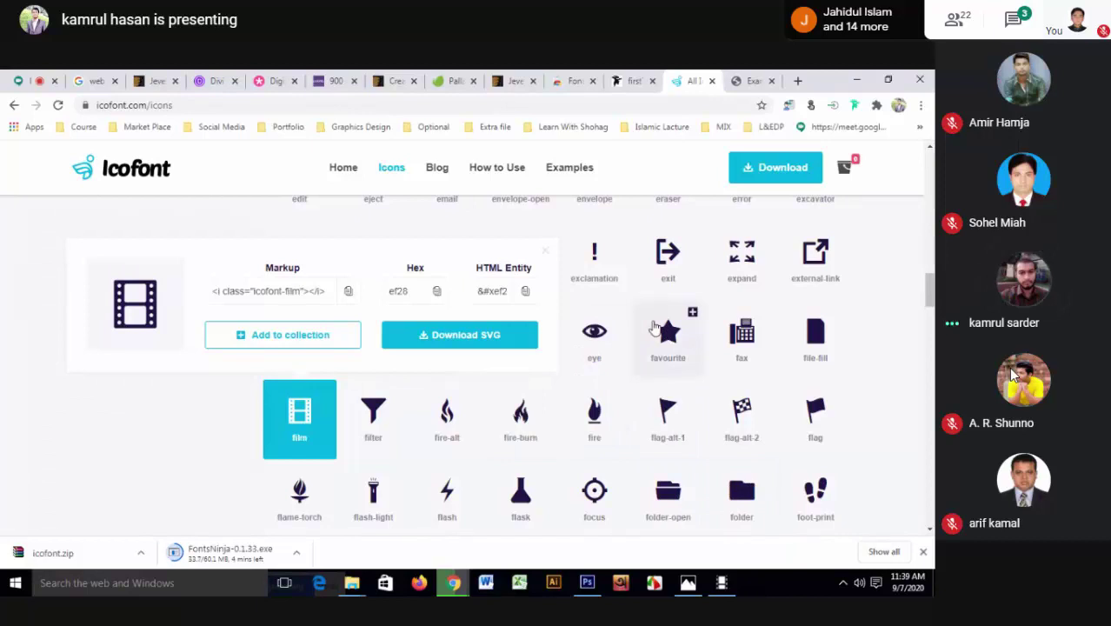
left_click(543, 257)
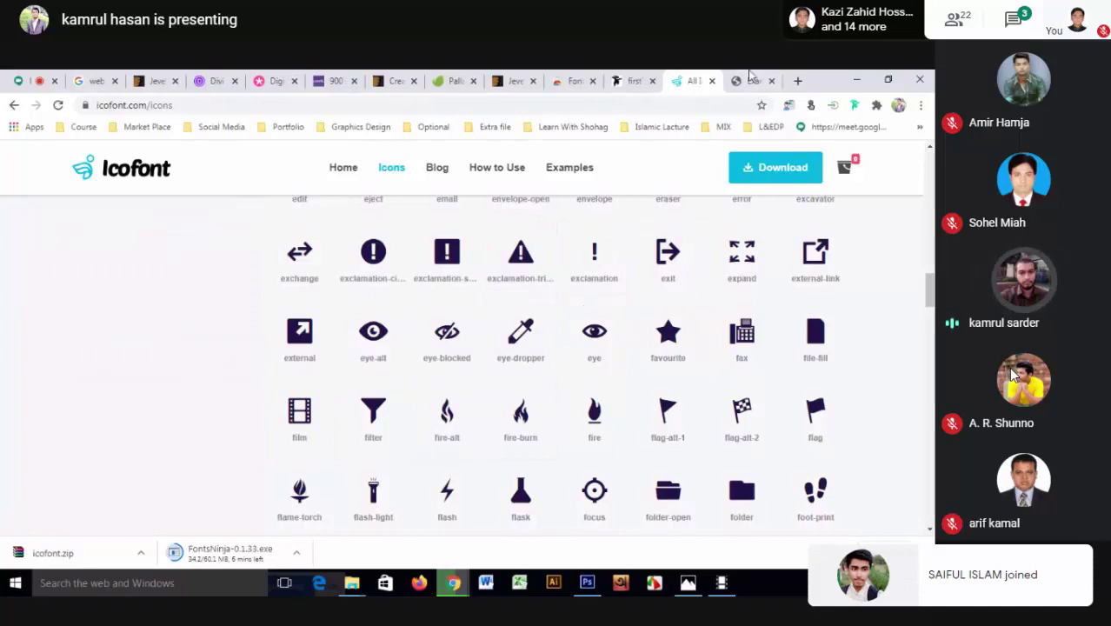
- In a new tab, search Google for flat icon and open the Flaticon website
left_click(797, 80)
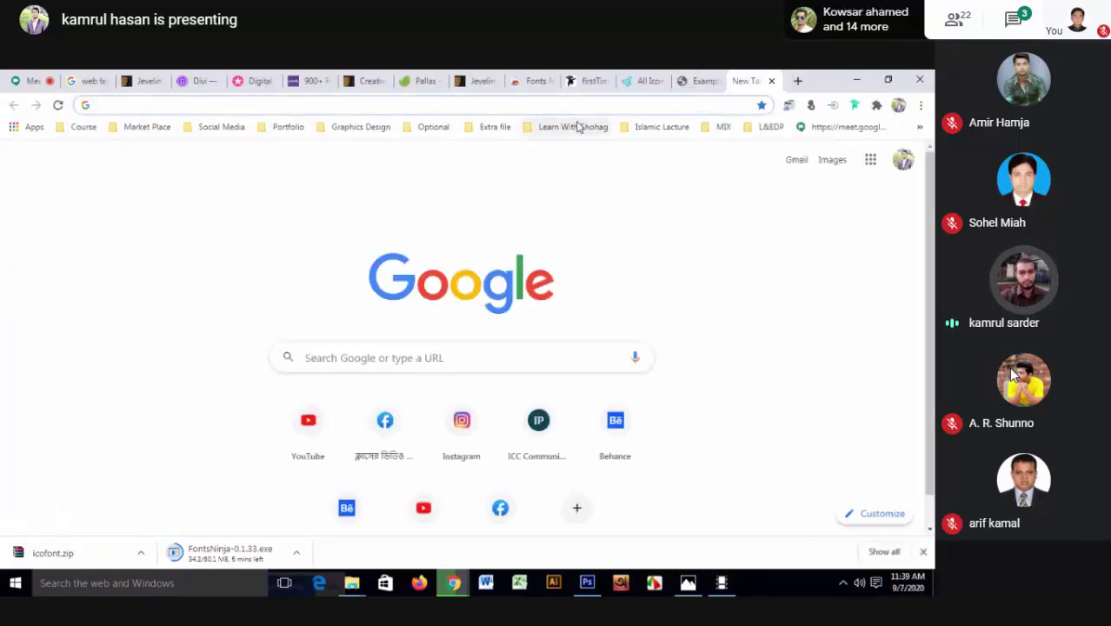
type("FLA")
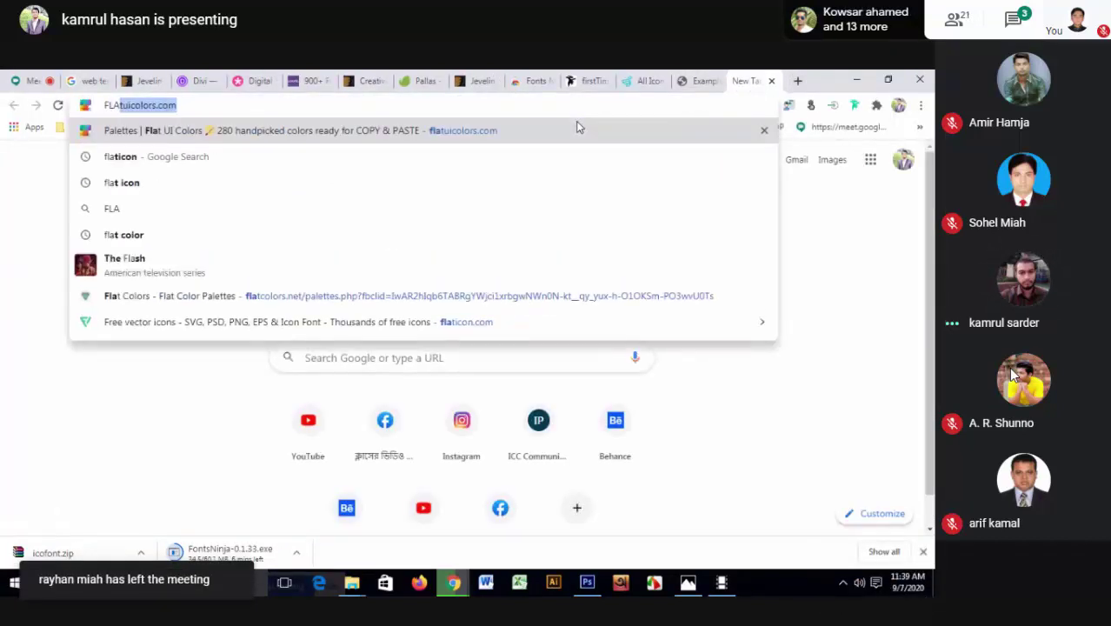
key("Down")
key("Down")
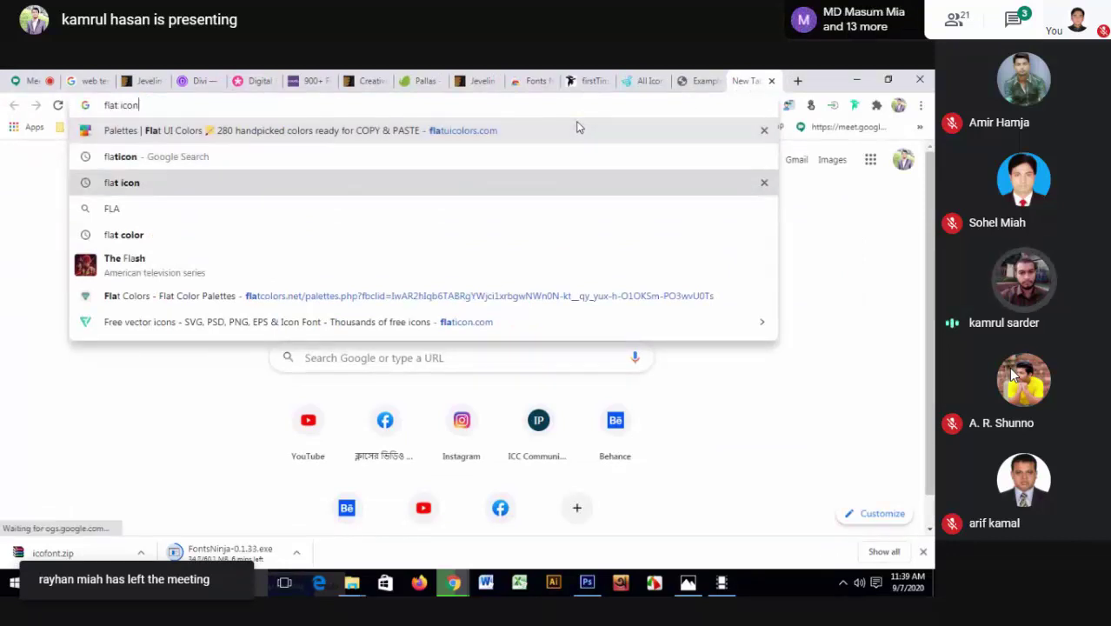
key("Return")
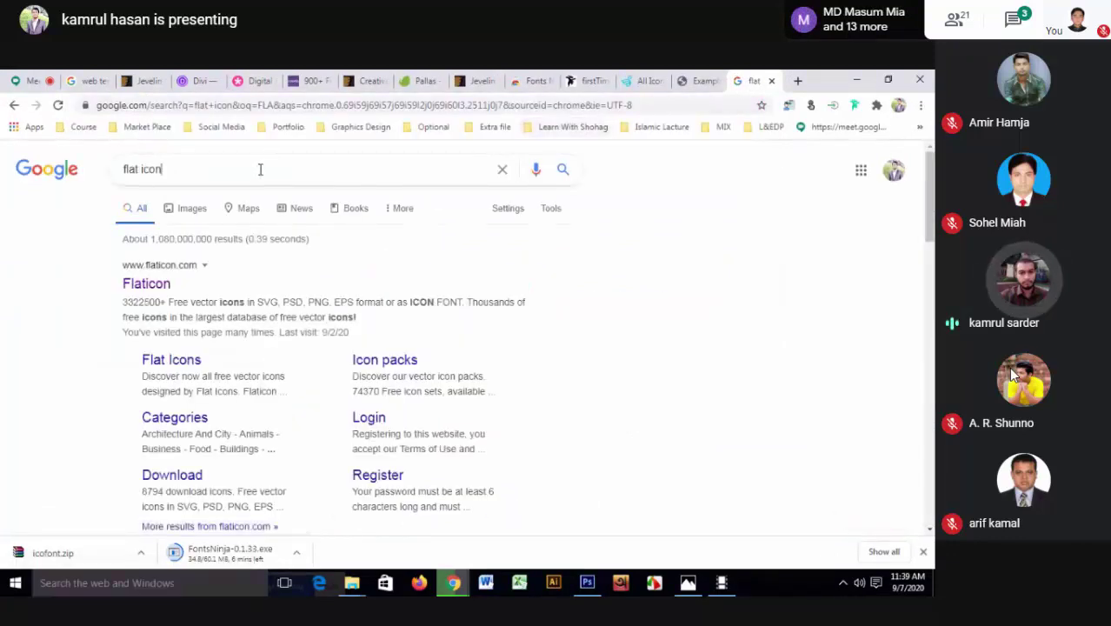
left_click(260, 170)
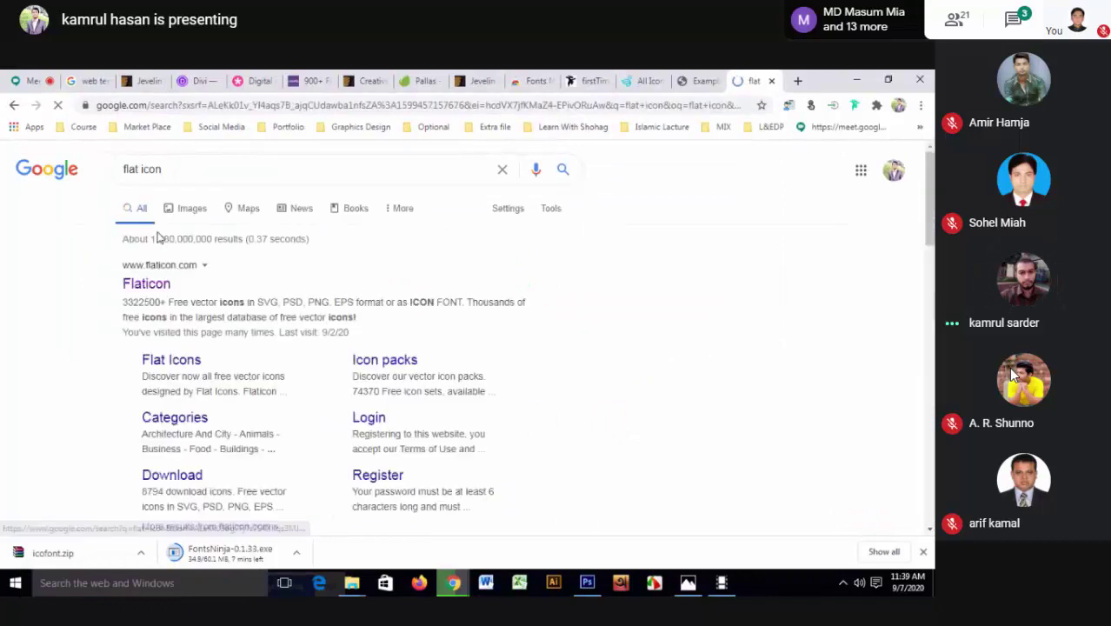
left_click(159, 275)
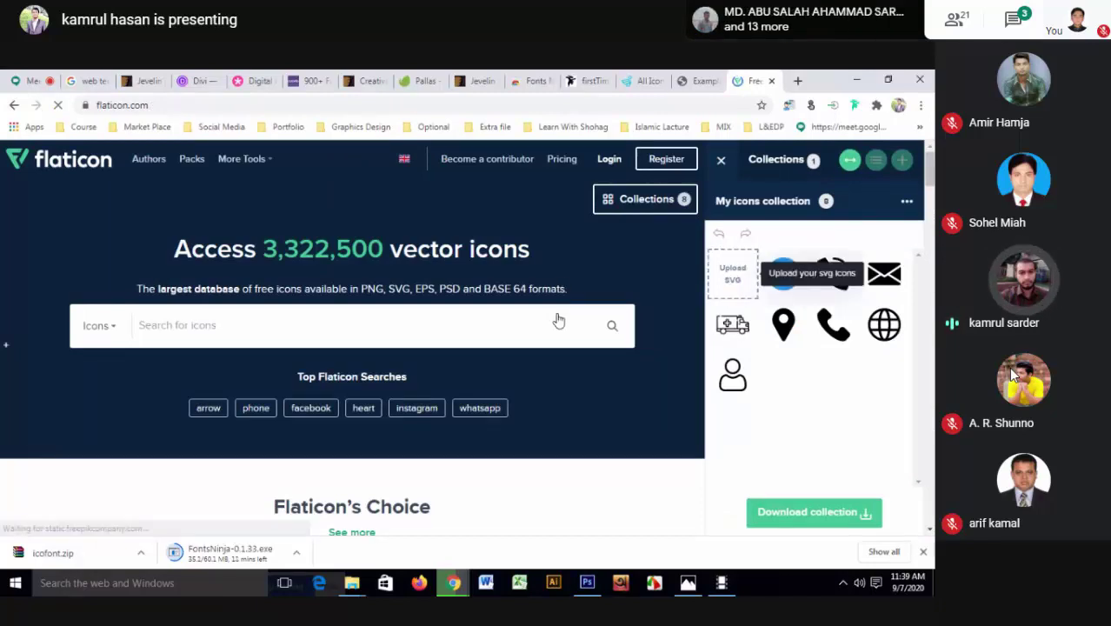
- Dismiss the premium popup, search Flaticon for MOBILE icons, and close the bluehost ad
scroll(559, 318, "down", 5)
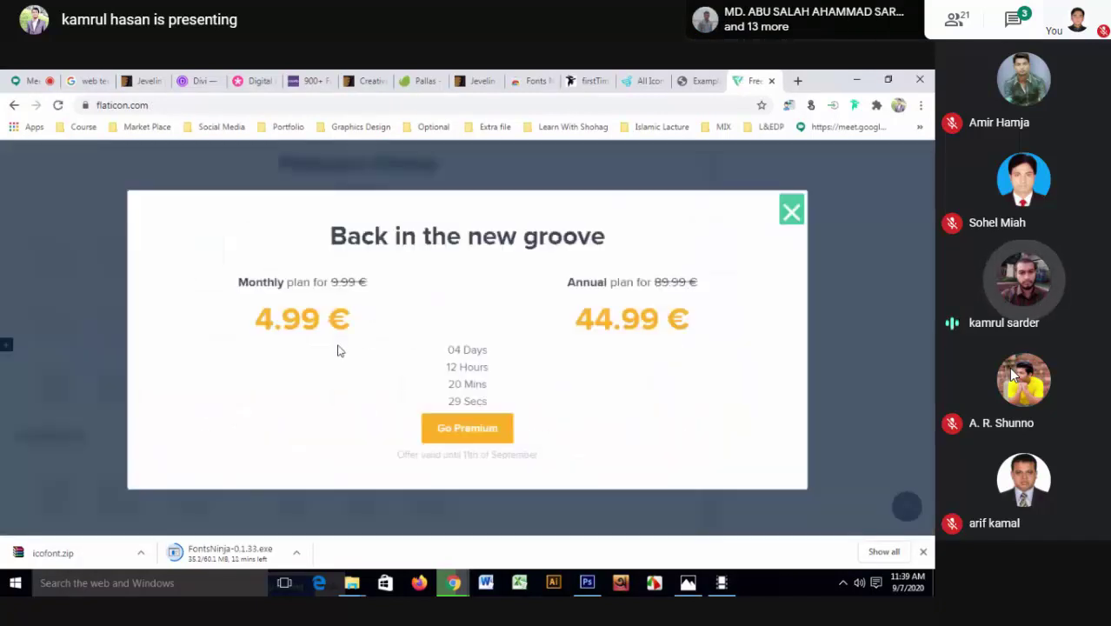
left_click(602, 166)
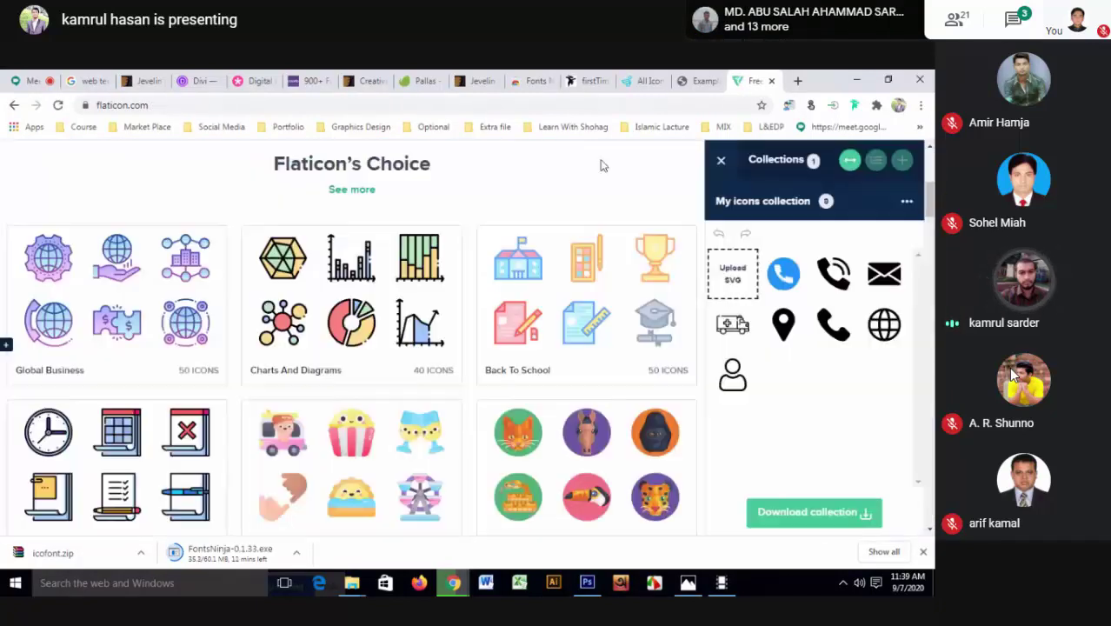
scroll(516, 268, "up", 4)
scroll(515, 268, "down", 5)
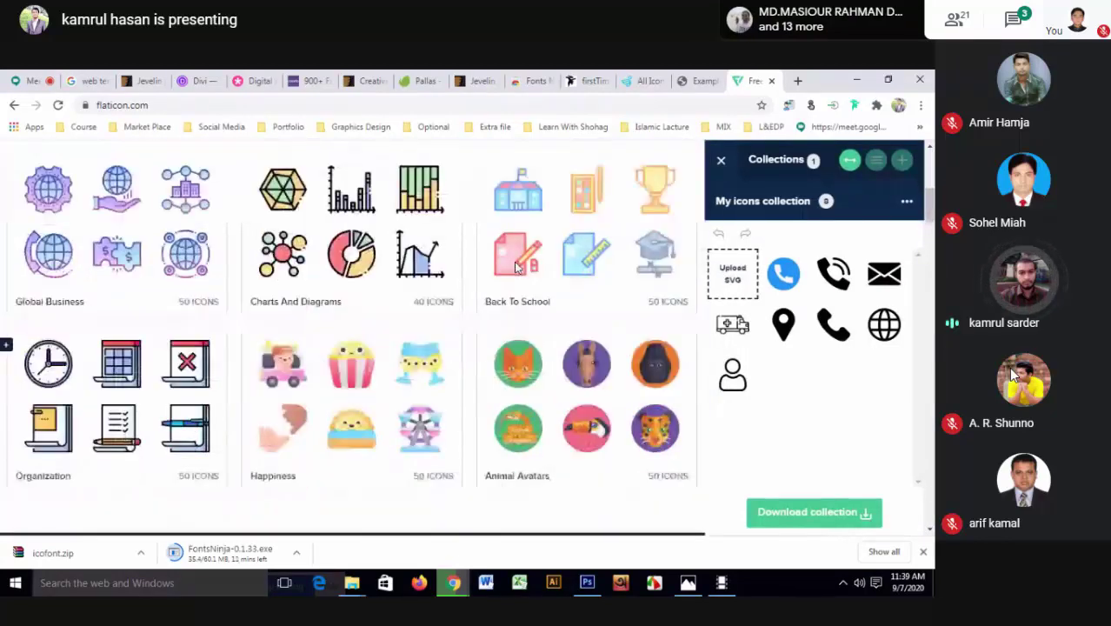
scroll(366, 311, "up", 6)
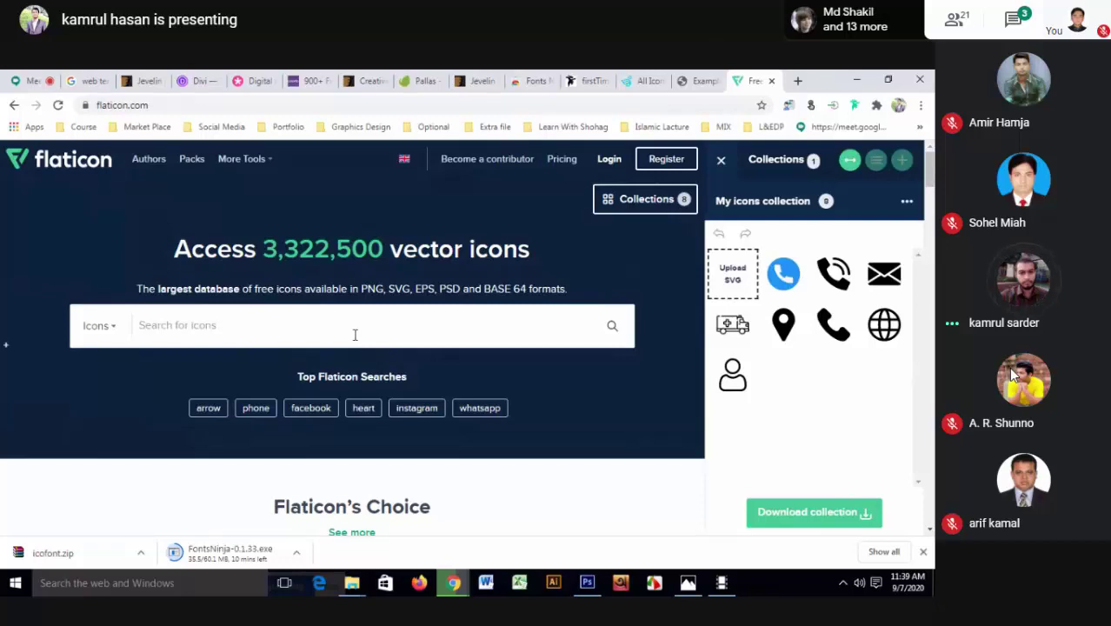
type("MO")
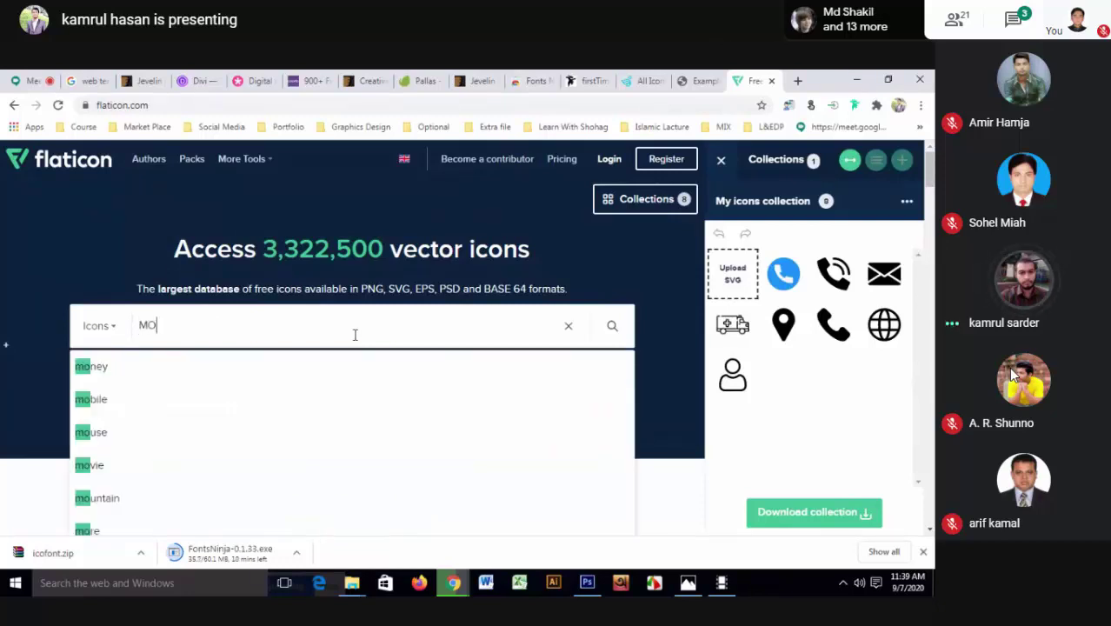
type("BILE")
key("Return")
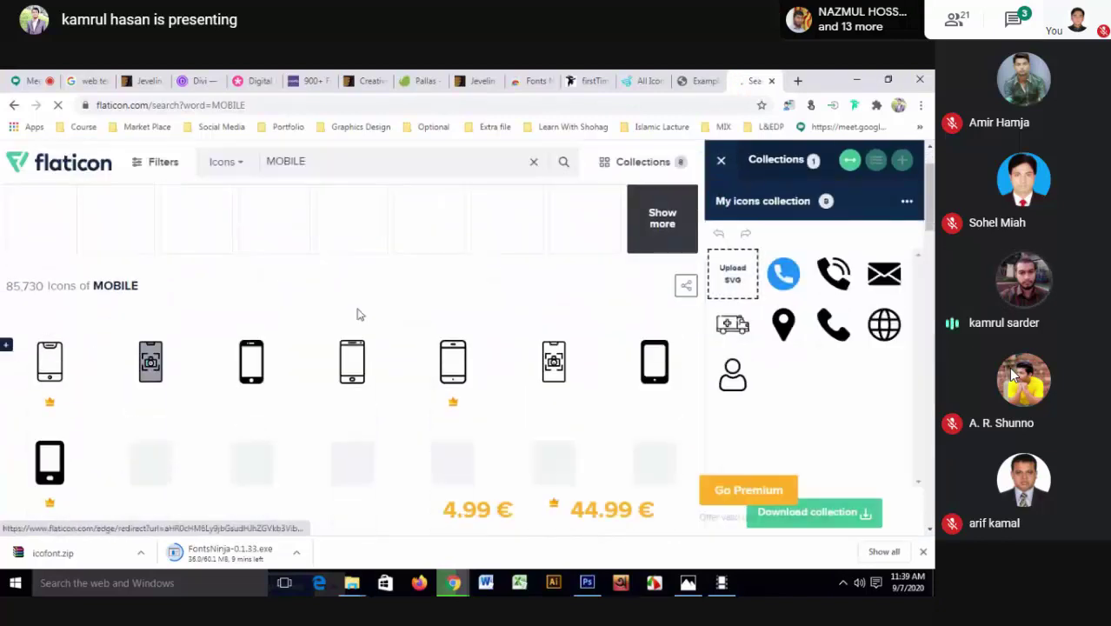
scroll(297, 335, "down", 1)
scroll(295, 333, "down", 2)
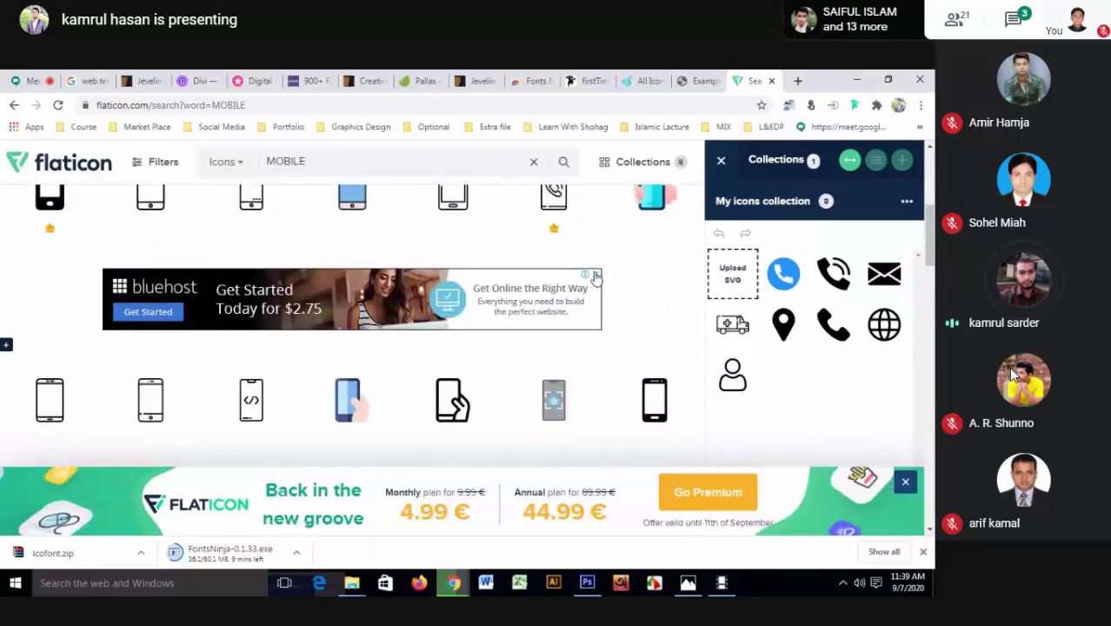
left_click(596, 275)
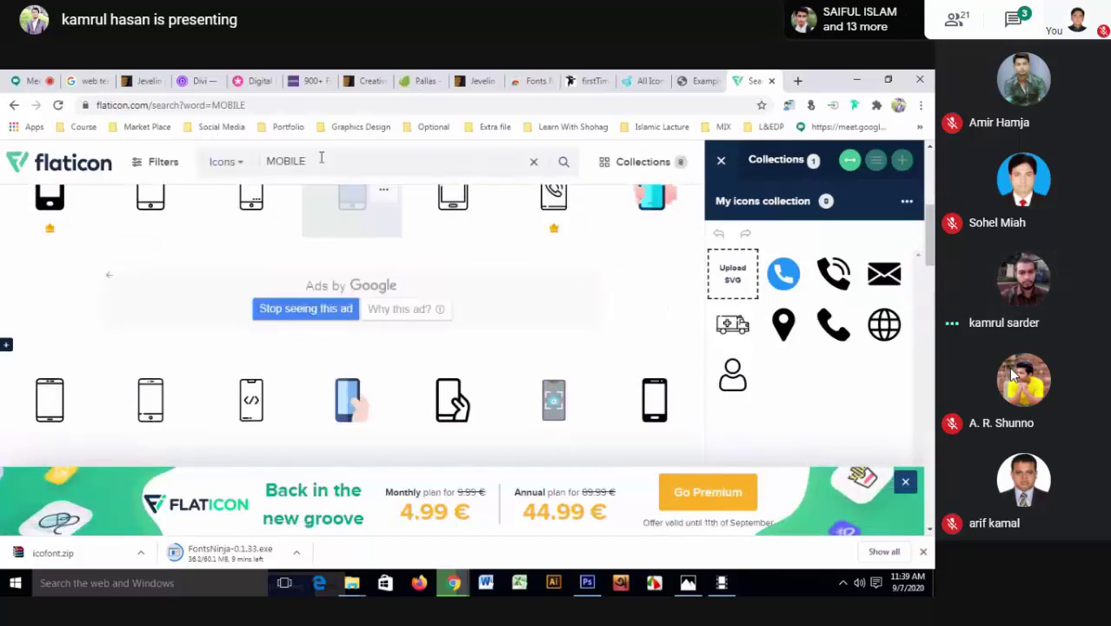
- Return to the IcoFont homepage and show the downloaded icofont.zip in its Downloads folder
left_click(645, 80)
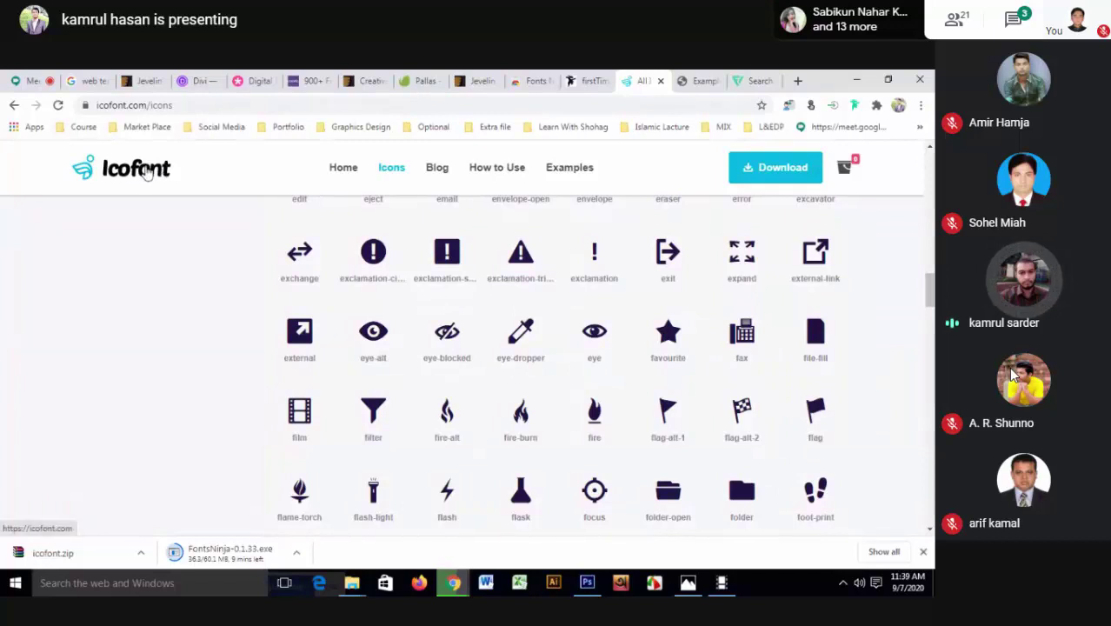
scroll(203, 270, "up", 1)
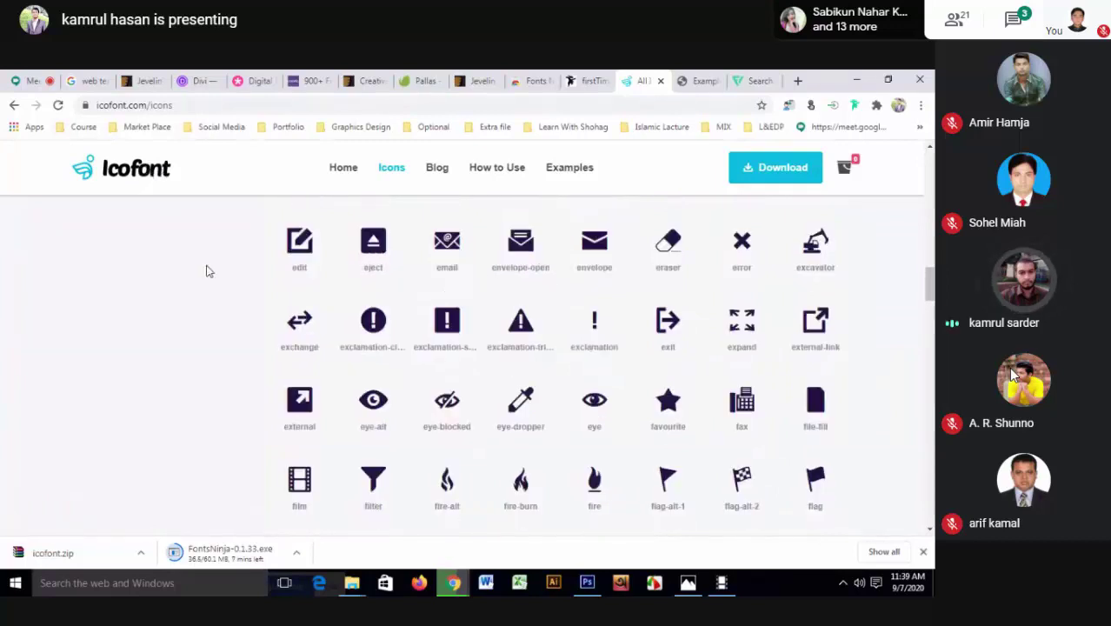
scroll(202, 270, "up", 5)
scroll(204, 270, "up", 3)
scroll(206, 270, "up", 5)
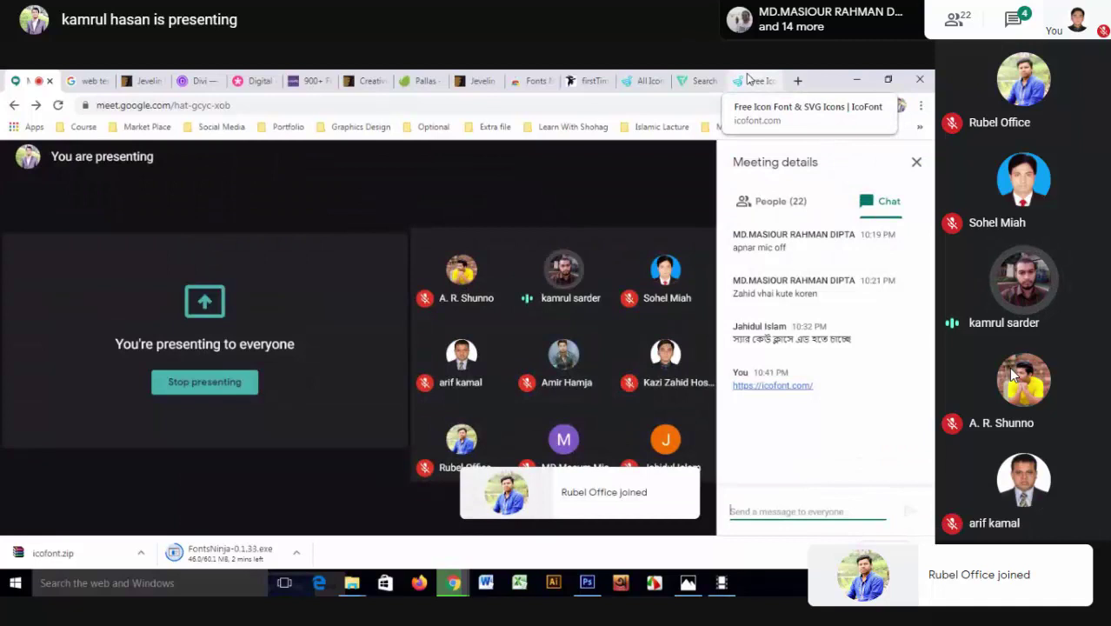
left_click(748, 80)
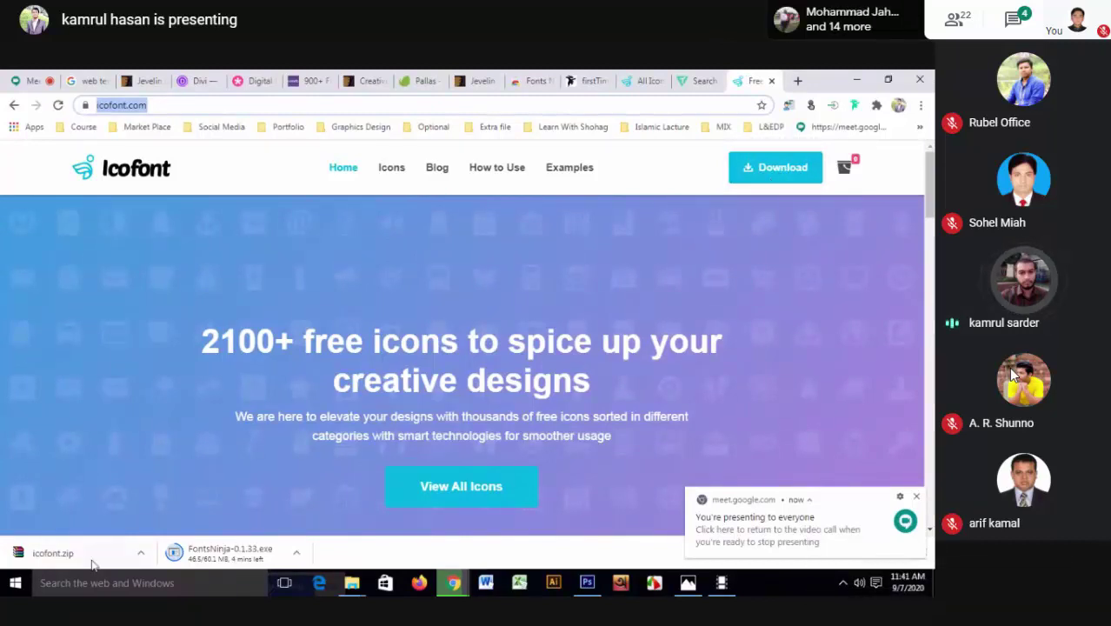
left_click(141, 553)
left_click(180, 505)
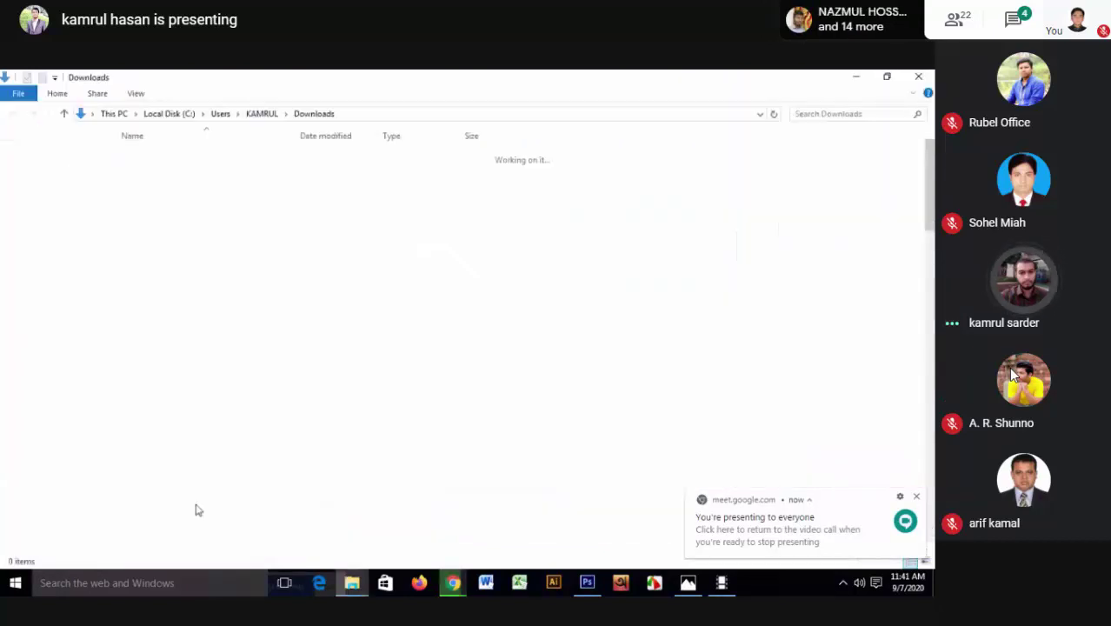
- Open the extracted icofont > icofont > fonts folder in File Explorer
right_click(197, 546)
mouse_move(239, 377)
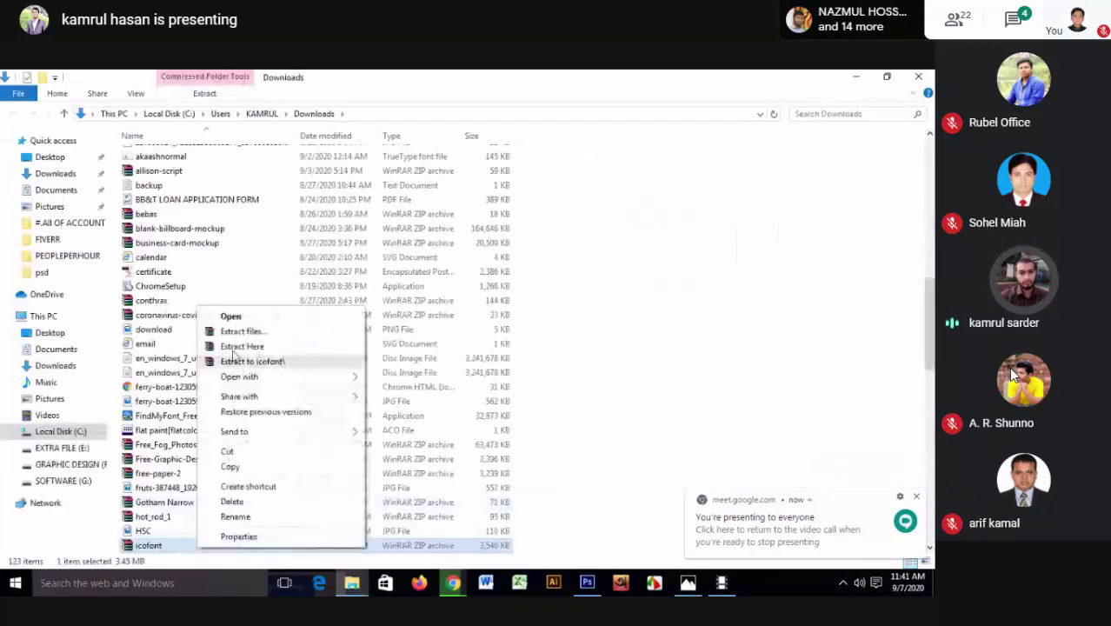
left_click(596, 248)
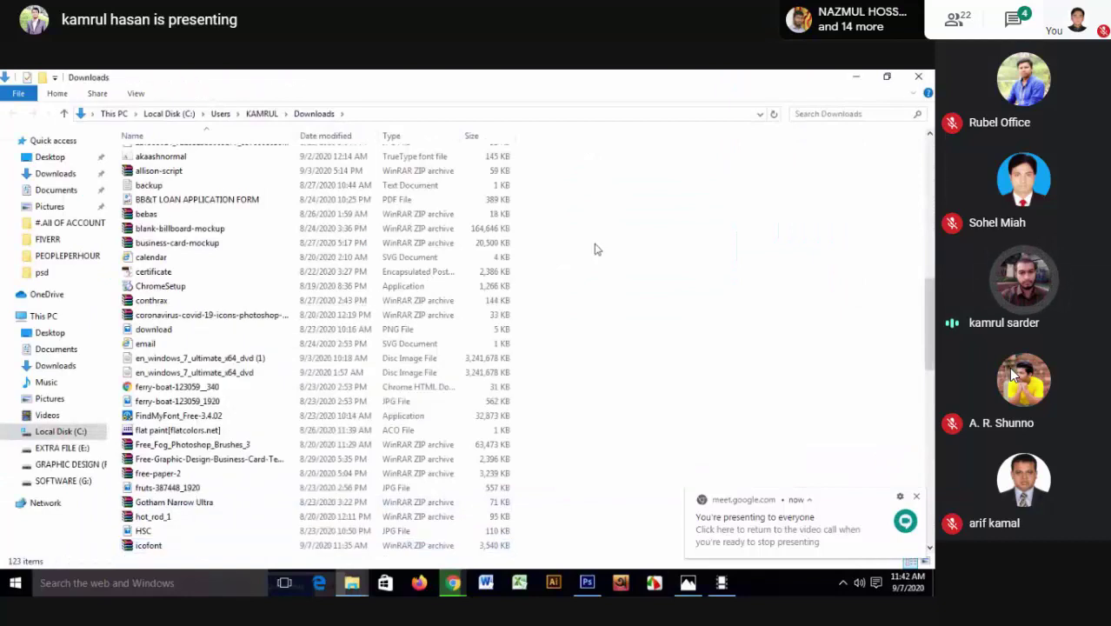
scroll(391, 296, "up", 10)
scroll(350, 304, "down", 1)
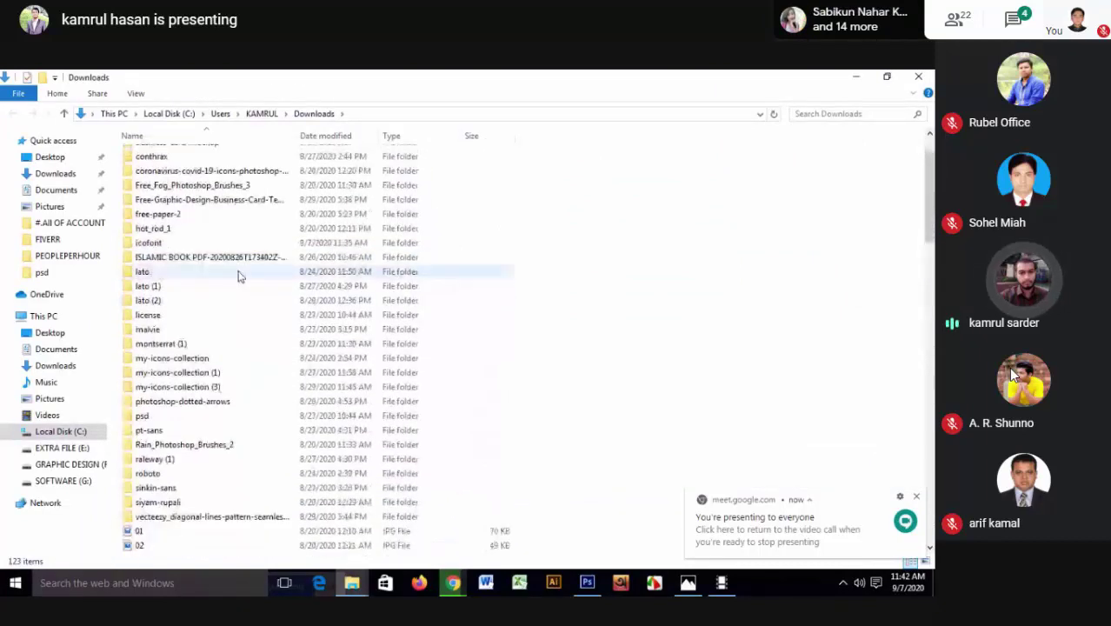
double_click(198, 252)
double_click(166, 160)
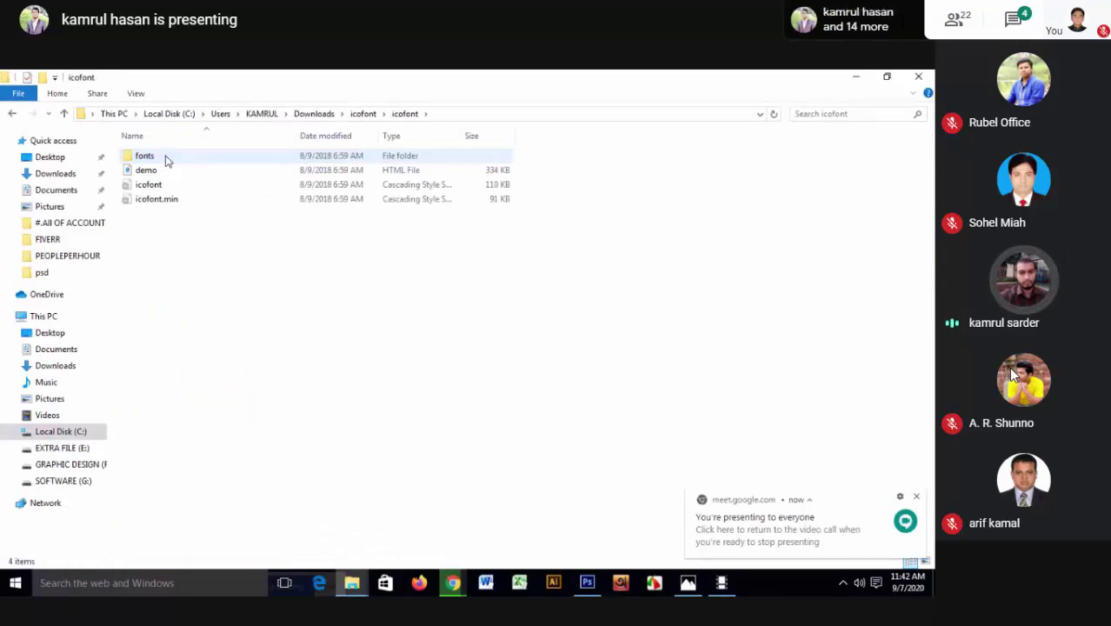
double_click(168, 160)
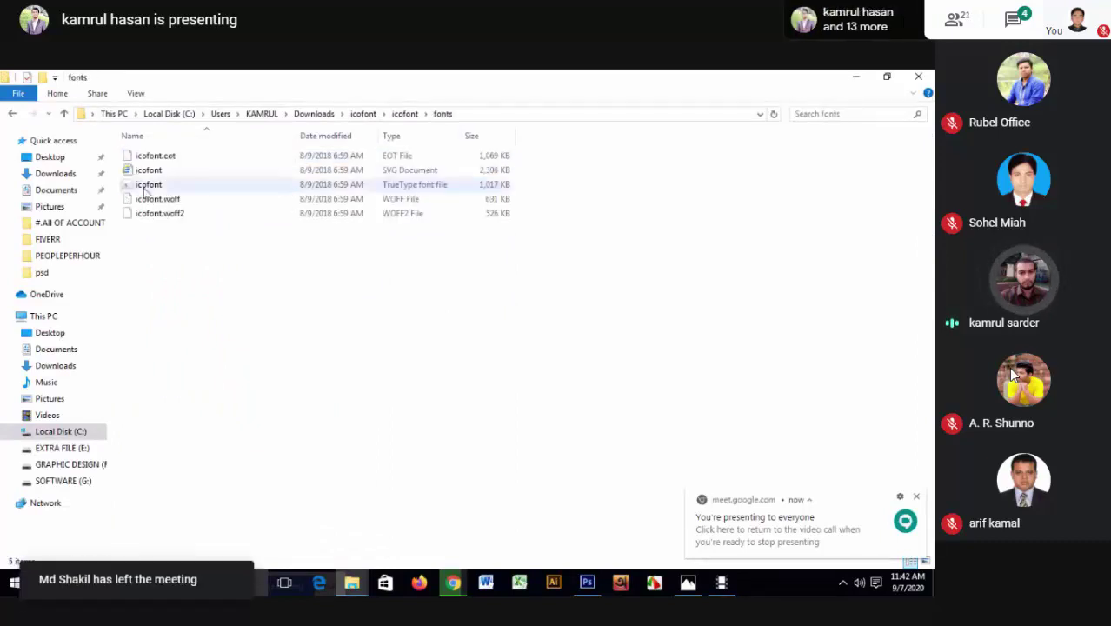
- Preview the icofont TrueType font, close the preview, and bring Photoshop forward
left_click(145, 188)
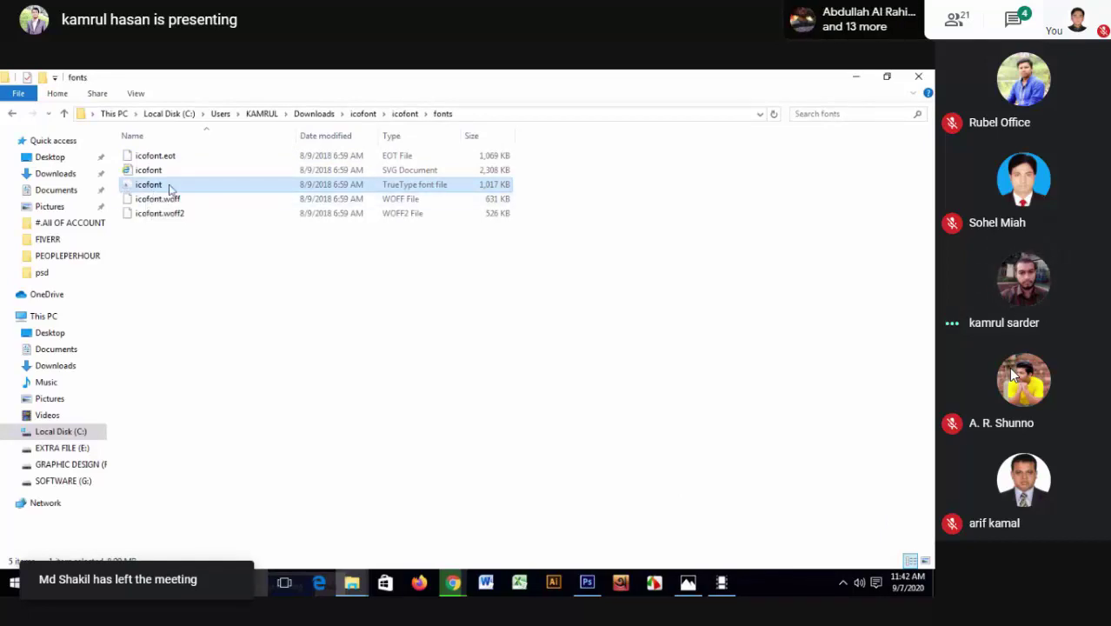
double_click(184, 186)
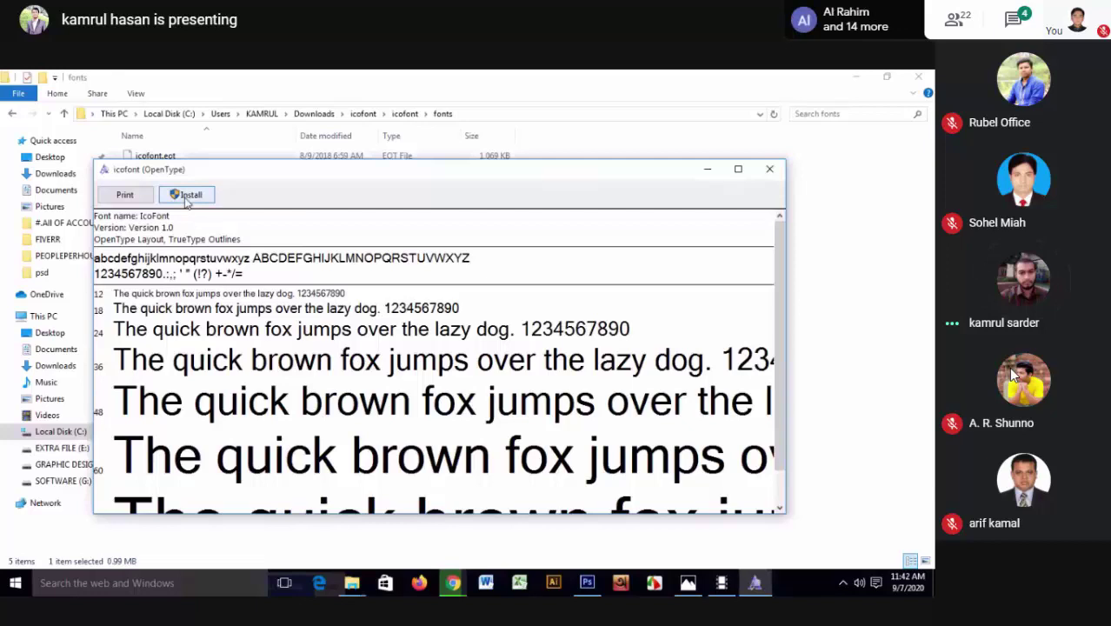
left_click(770, 171)
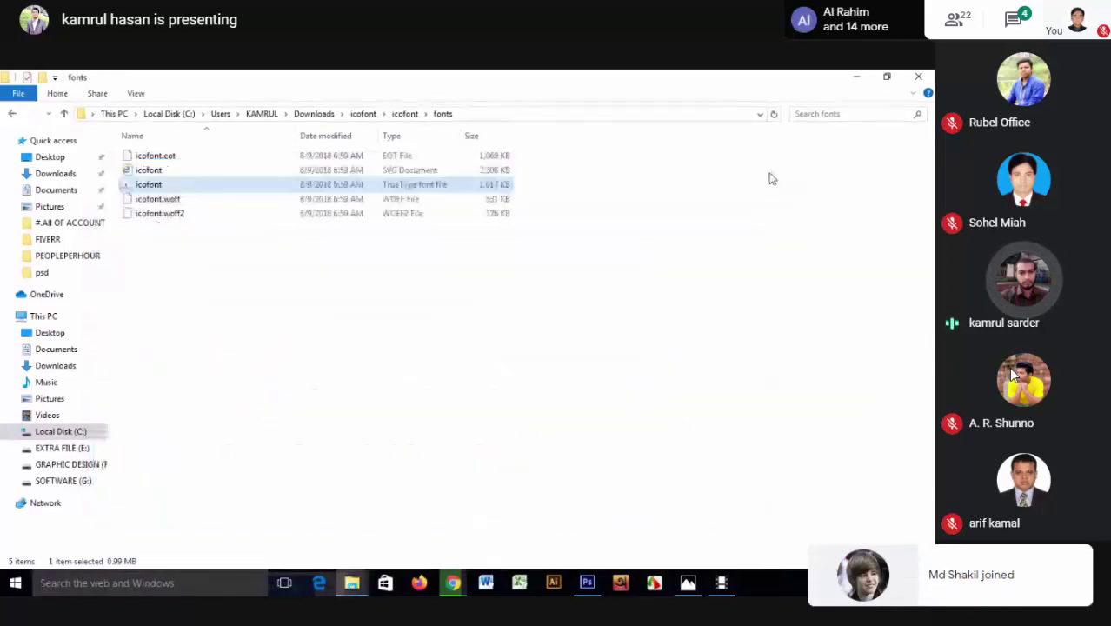
left_click(593, 578)
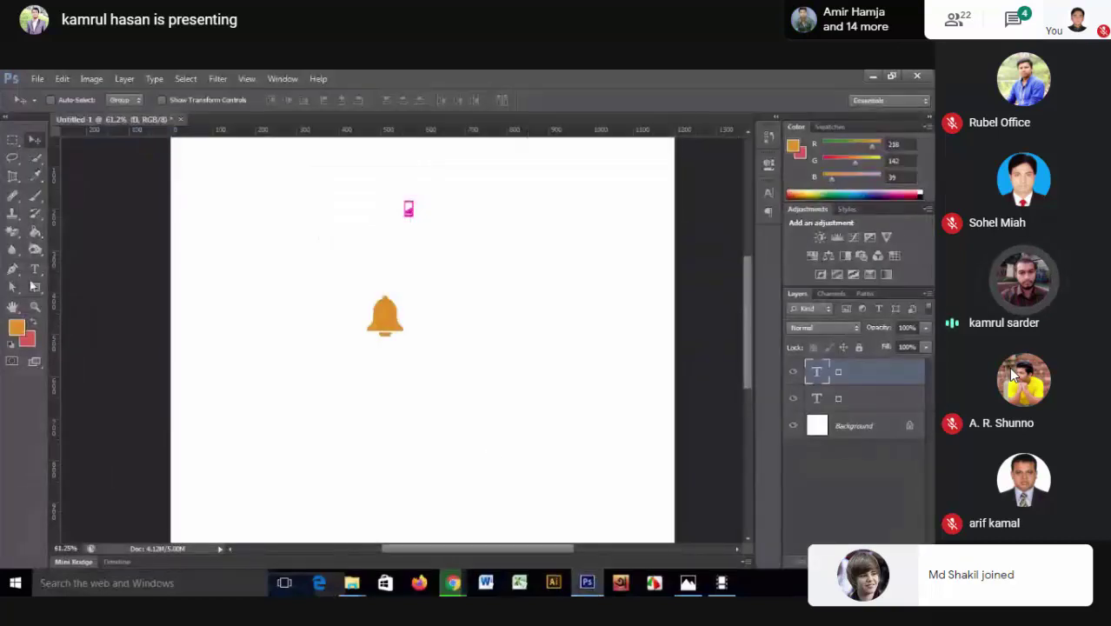
- Confirm the pink phone glyph uses the IcoFont font, commit it, and return to Chrome
left_click(35, 270)
left_click(107, 100)
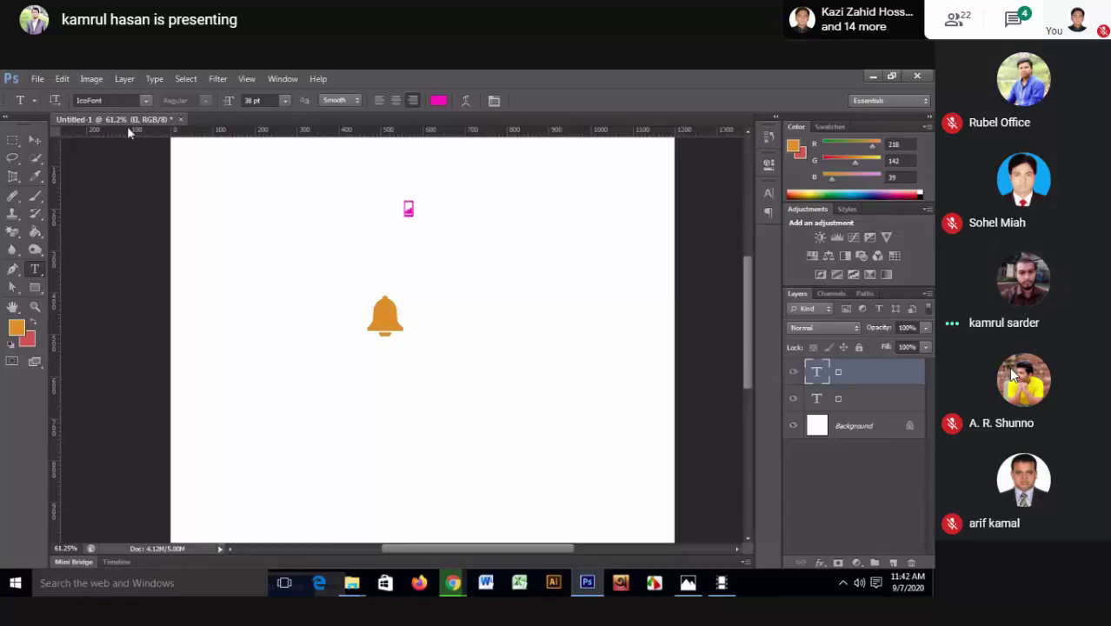
double_click(409, 208)
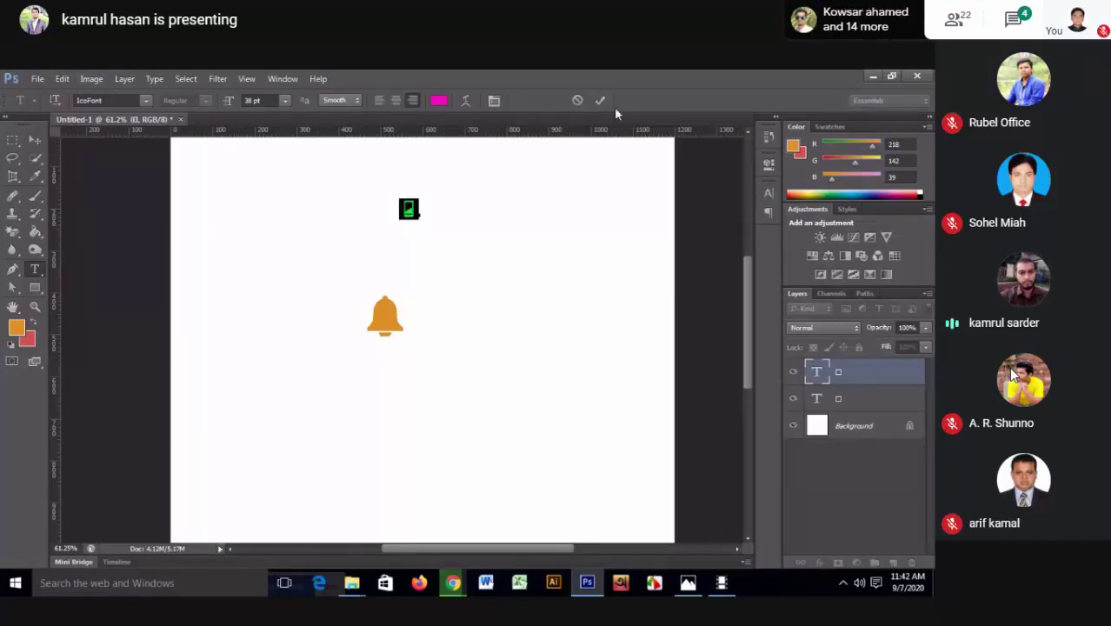
left_click(601, 101)
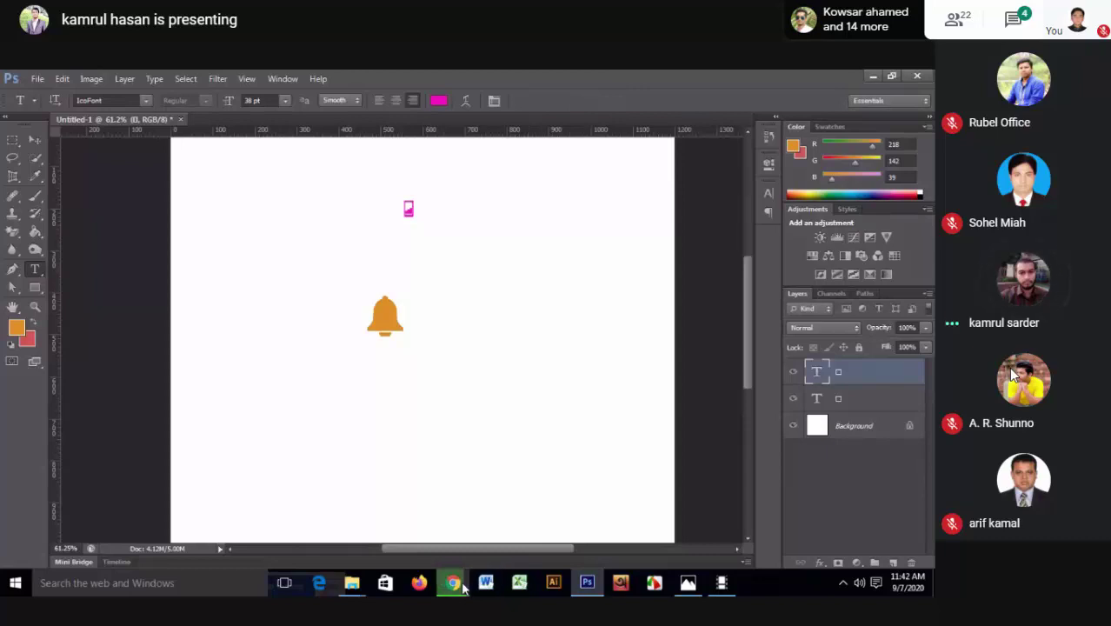
mouse_move(453, 583)
left_click(374, 513)
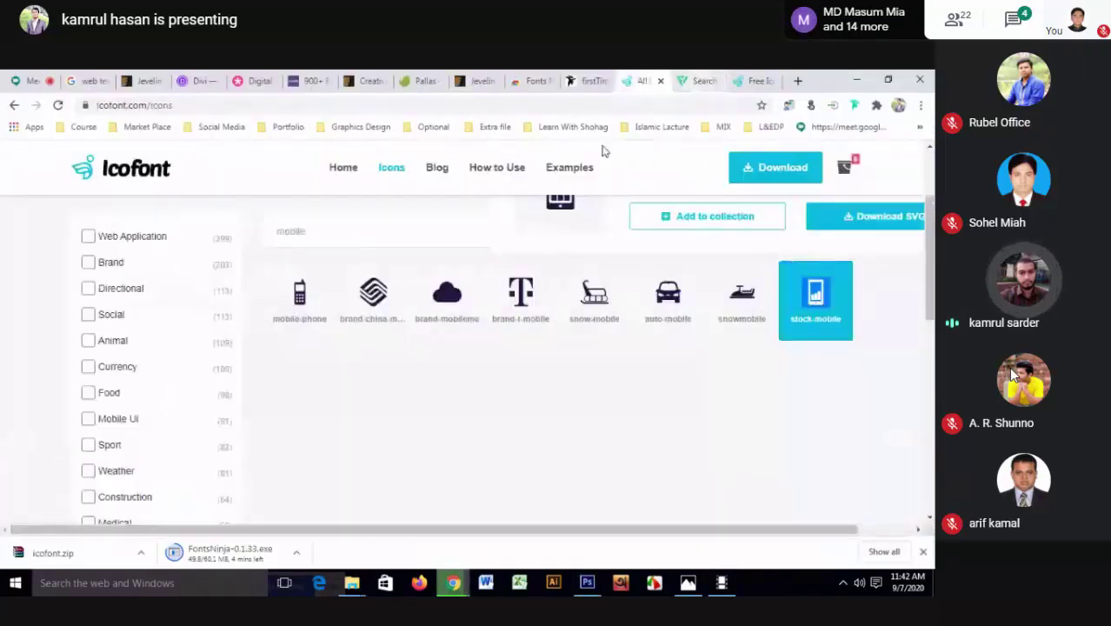
- Search Icofont for 'web' and open the web globe icon's details (icofont-web, hex f028)
scroll(555, 229, "up", 2)
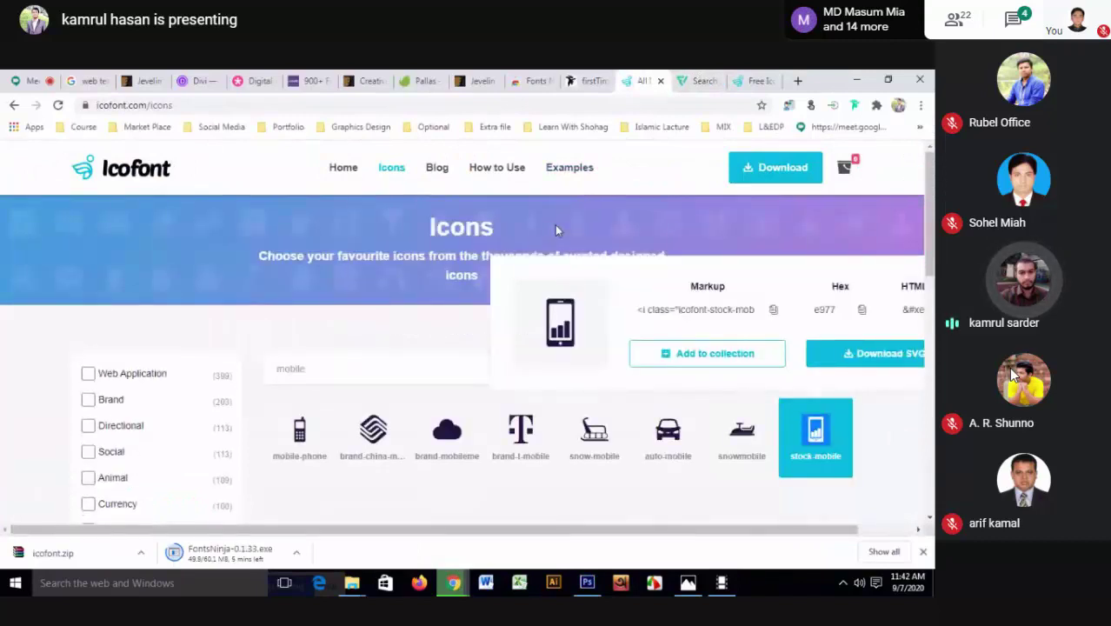
scroll(555, 224, "down", 3)
scroll(148, 330, "down", 1)
scroll(321, 254, "up", 5)
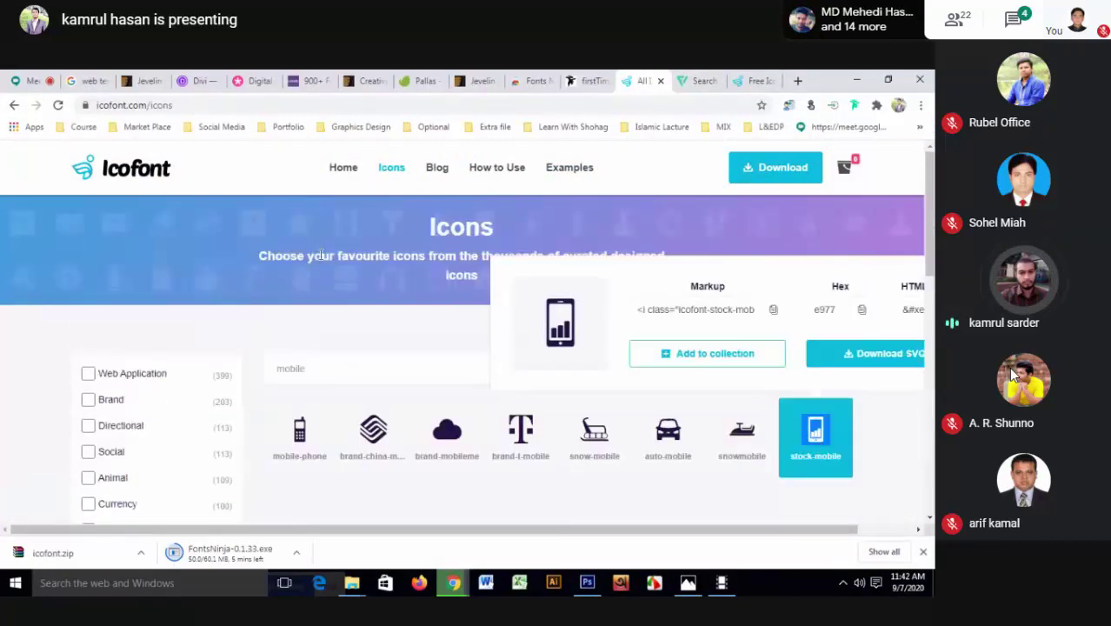
left_click(344, 368)
type("w")
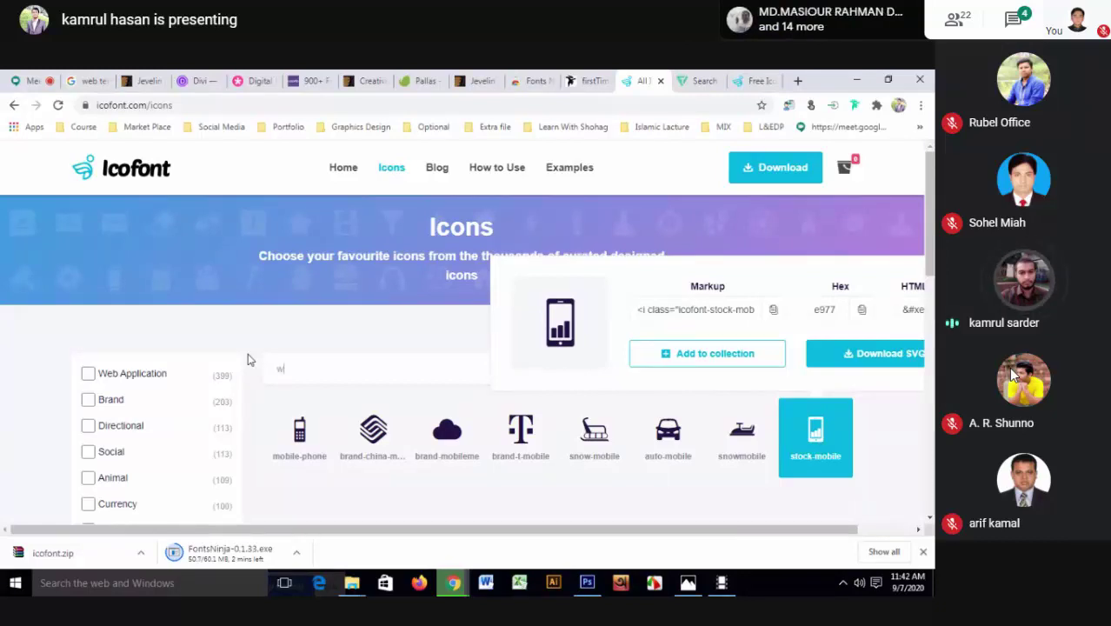
type("e")
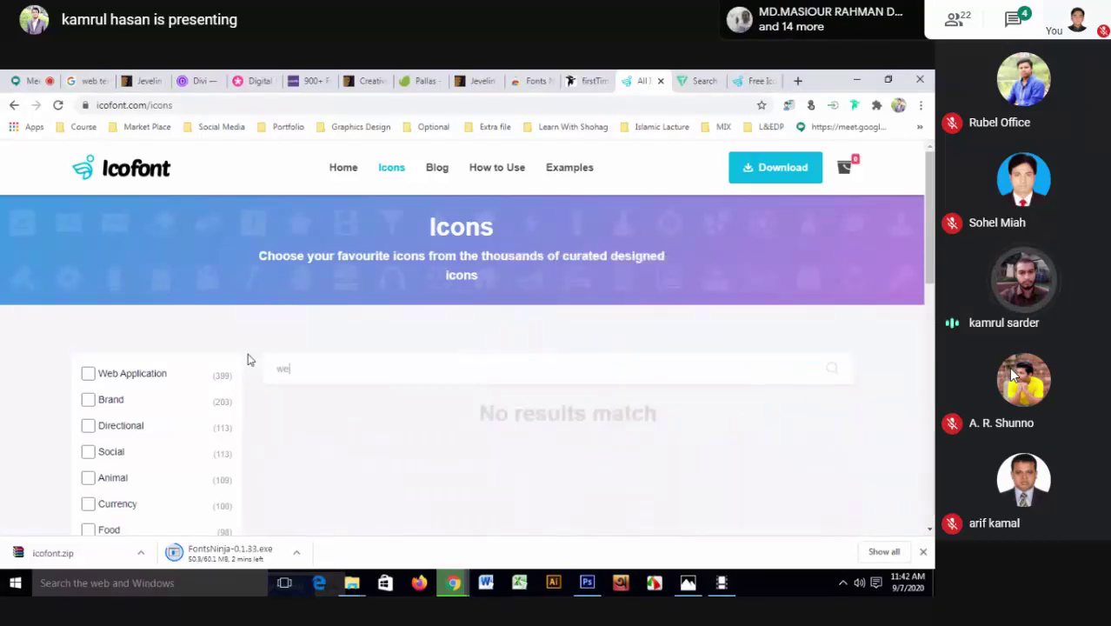
type("b")
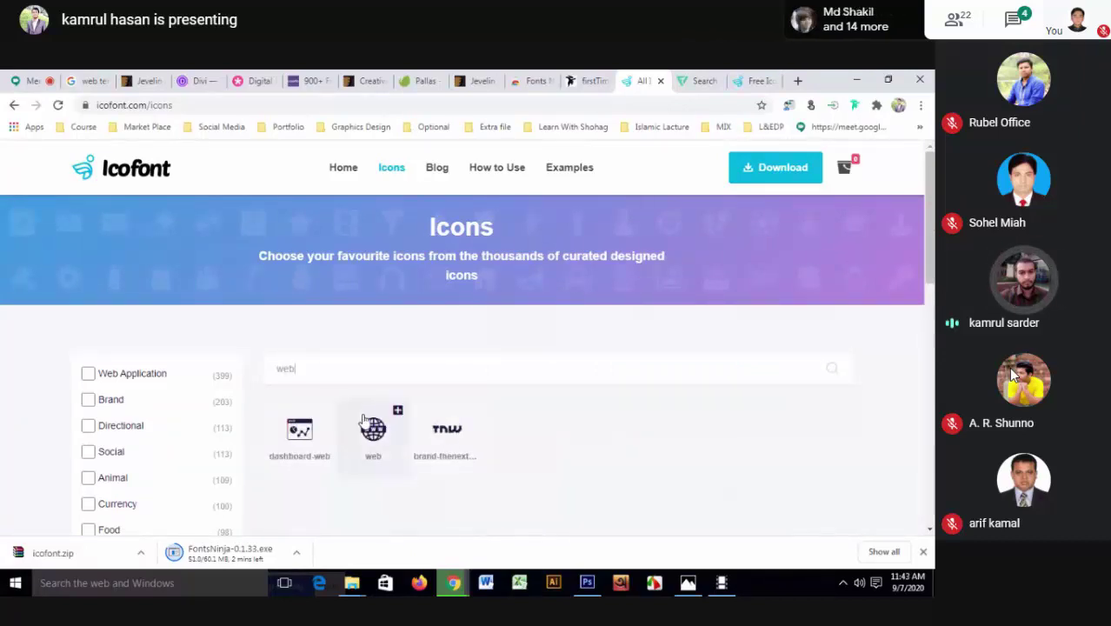
left_click(382, 440)
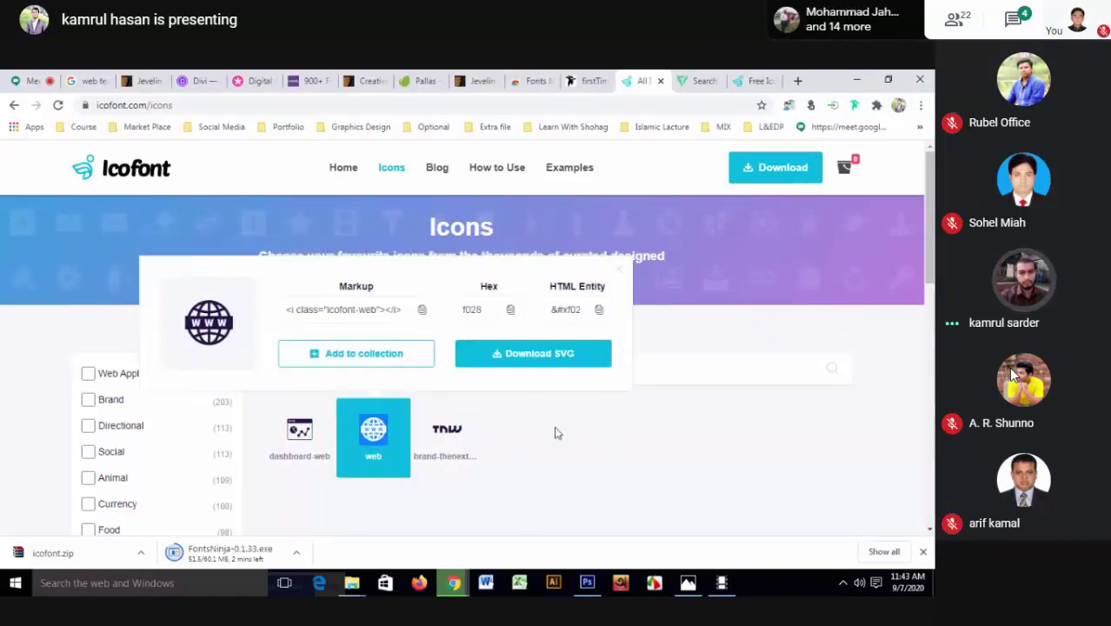
key("alt+Tab")
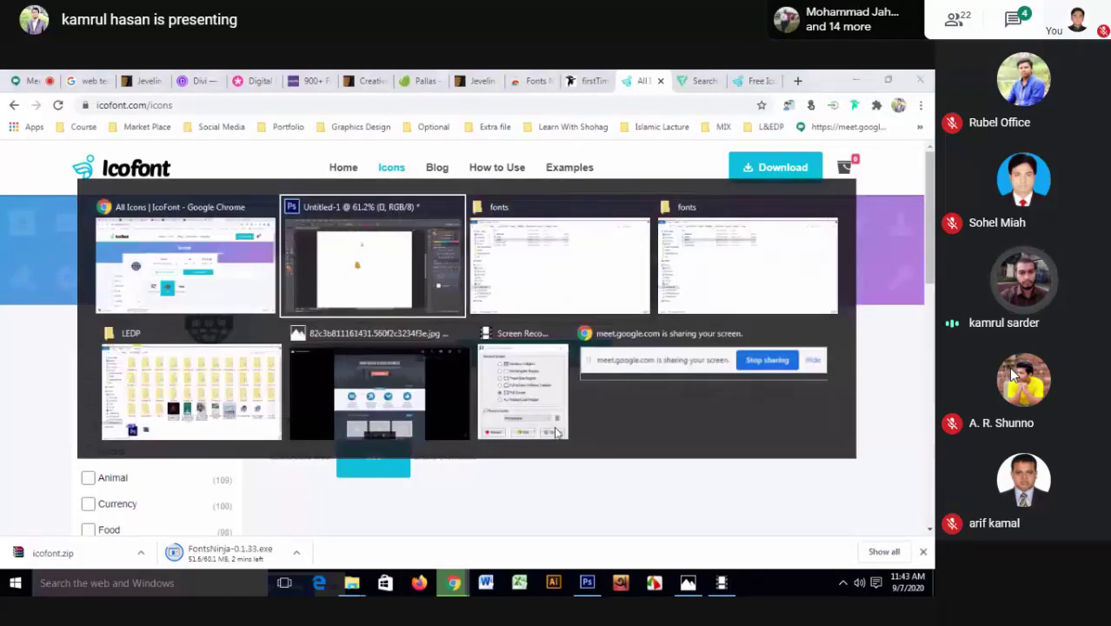
- Enlarge the globe glyph text on the Photoshop canvas to 60 pt
left_click(461, 287)
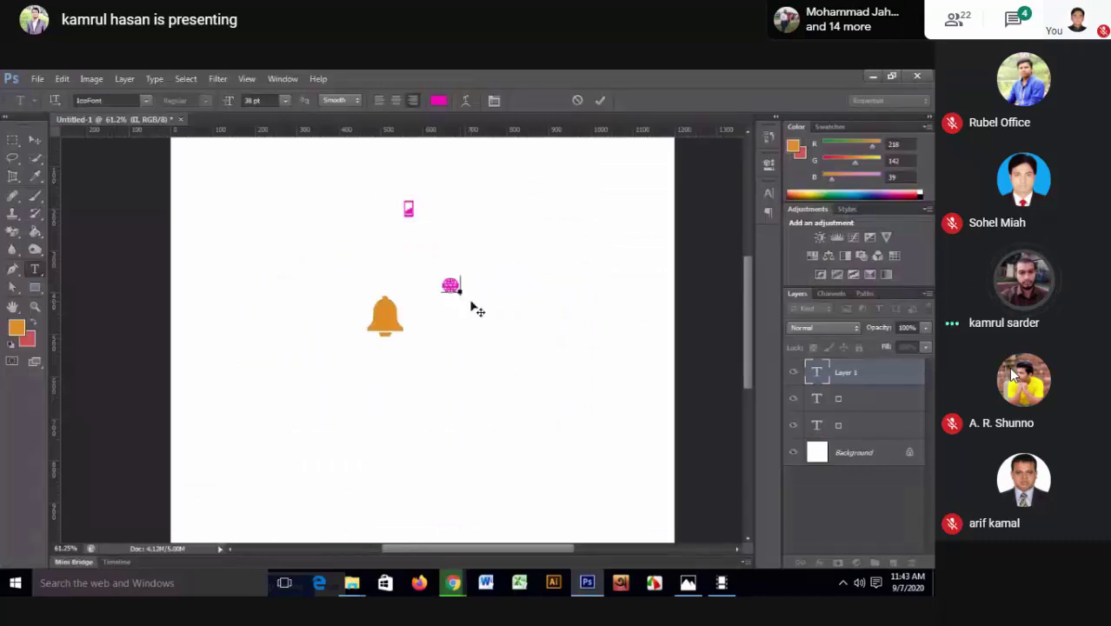
key("ctrl+a")
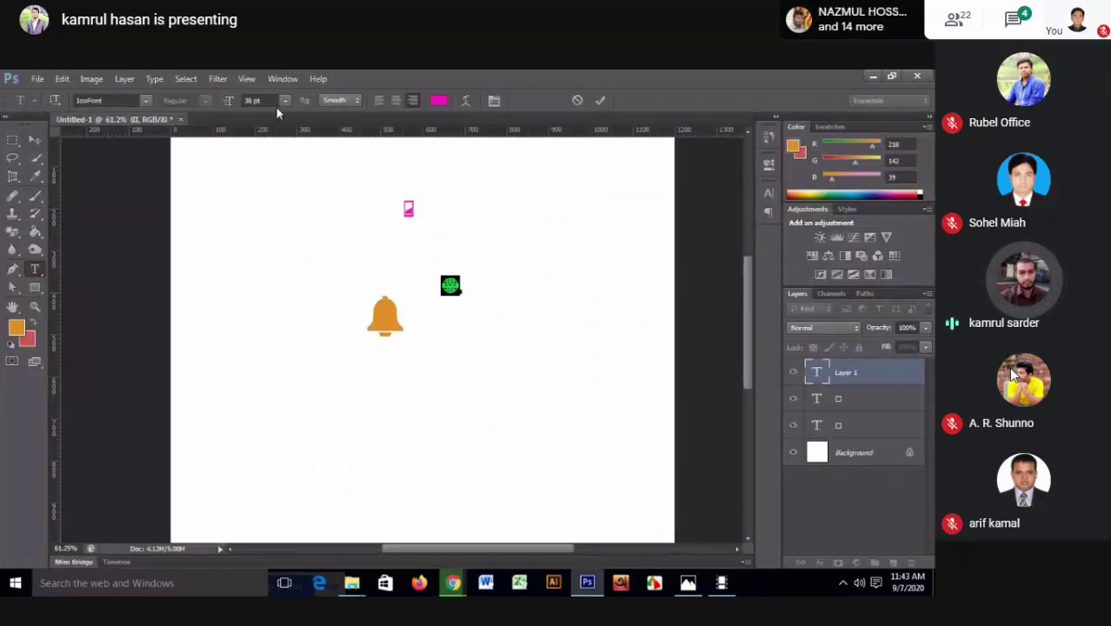
left_click(285, 100)
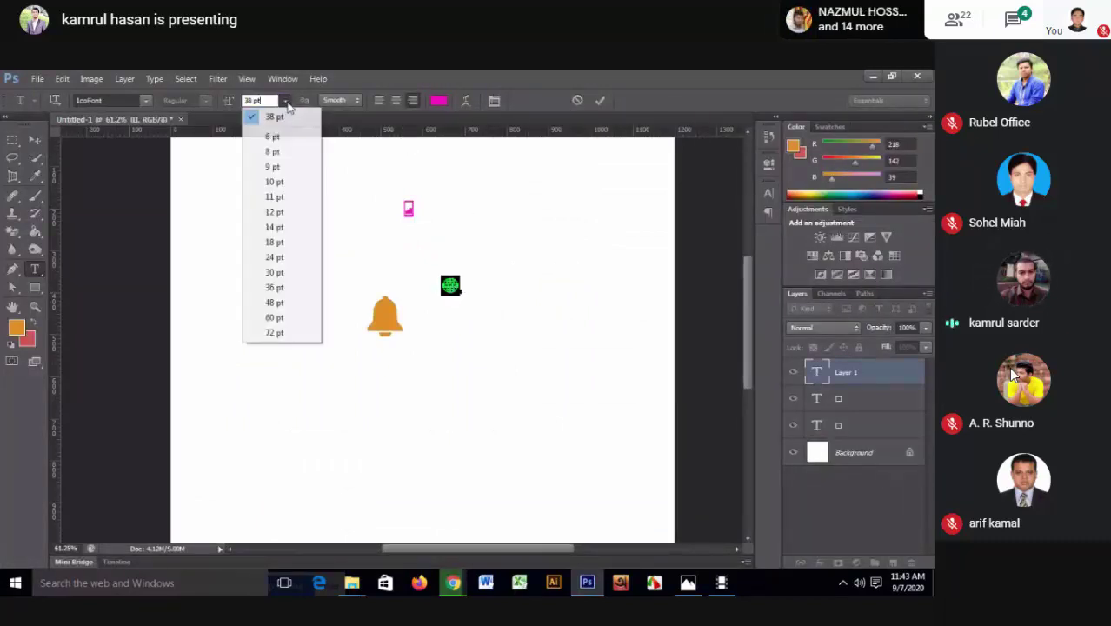
left_click(273, 287)
left_click(600, 100)
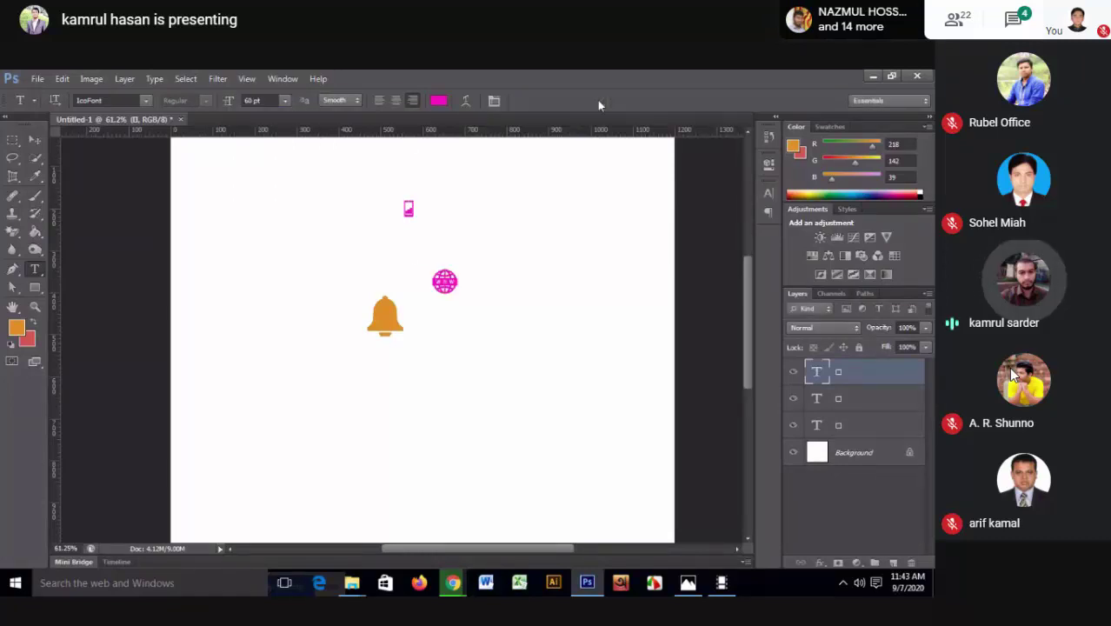
- Switch to the Move tool and open a new Chrome tab beside Icofont
left_click(34, 139)
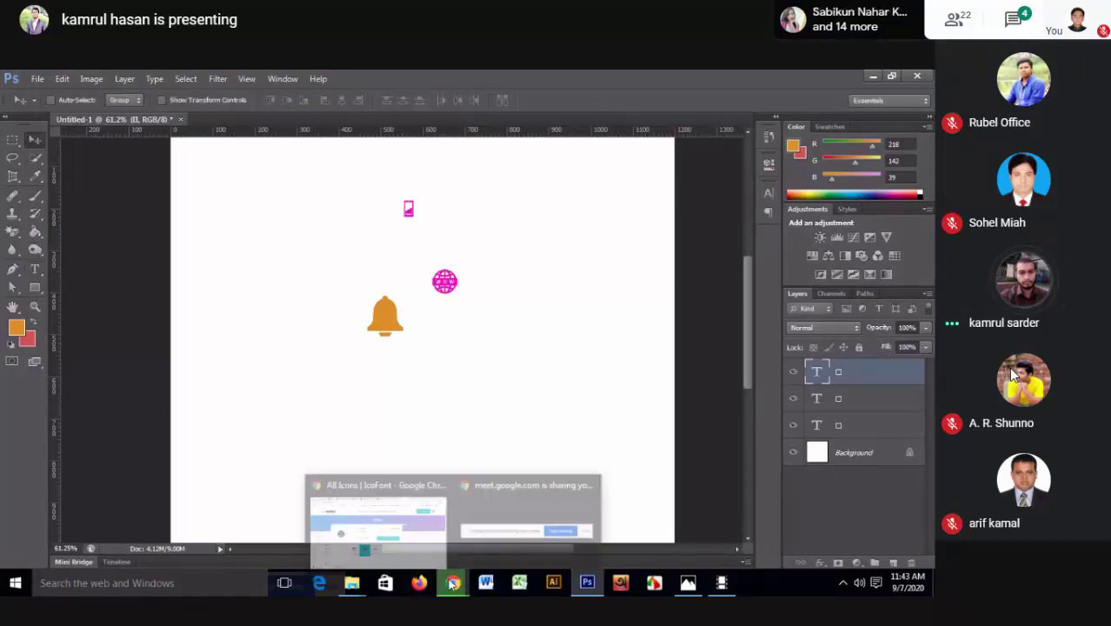
left_click(374, 513)
left_click(798, 80)
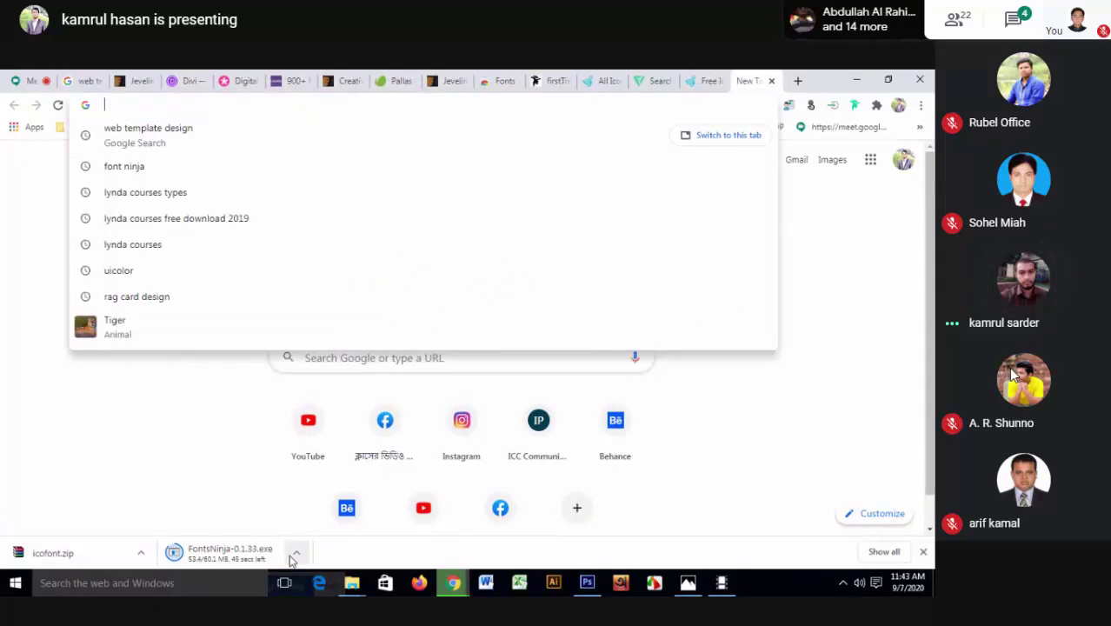
- Search Google for 'font awesome cheatsheet' and open the Font Awesome Cheatsheet result
type("font")
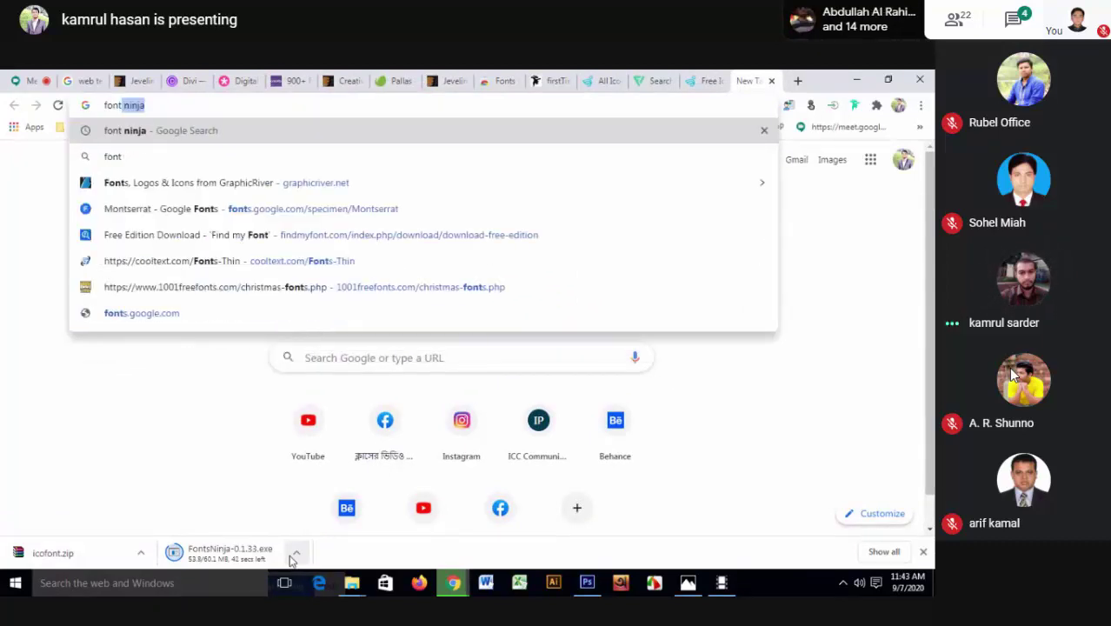
key("BackSpace")
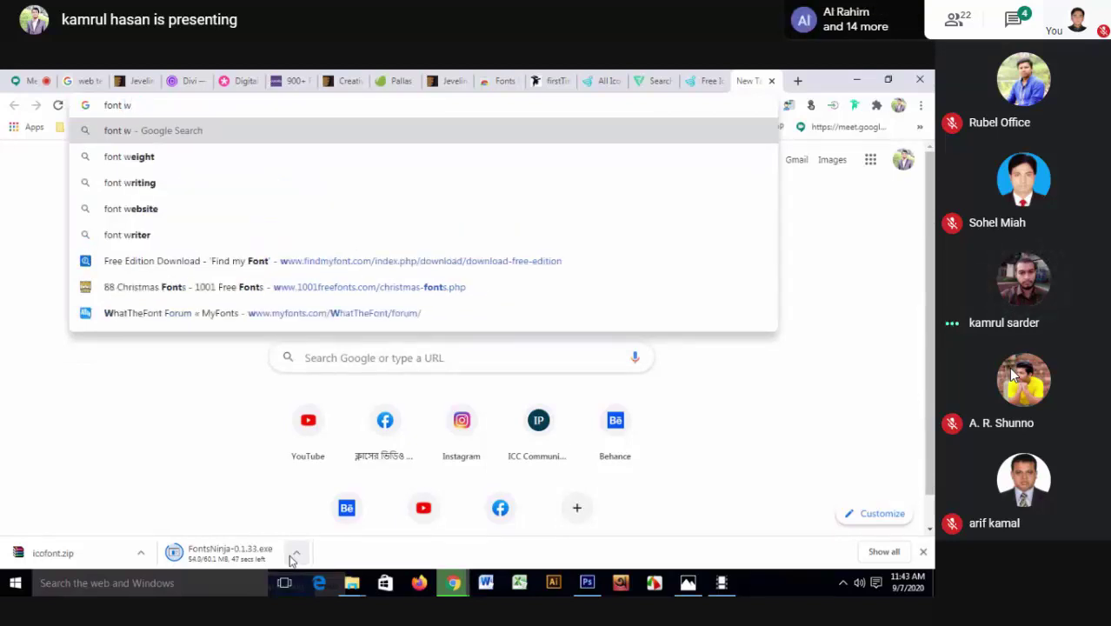
type("aw")
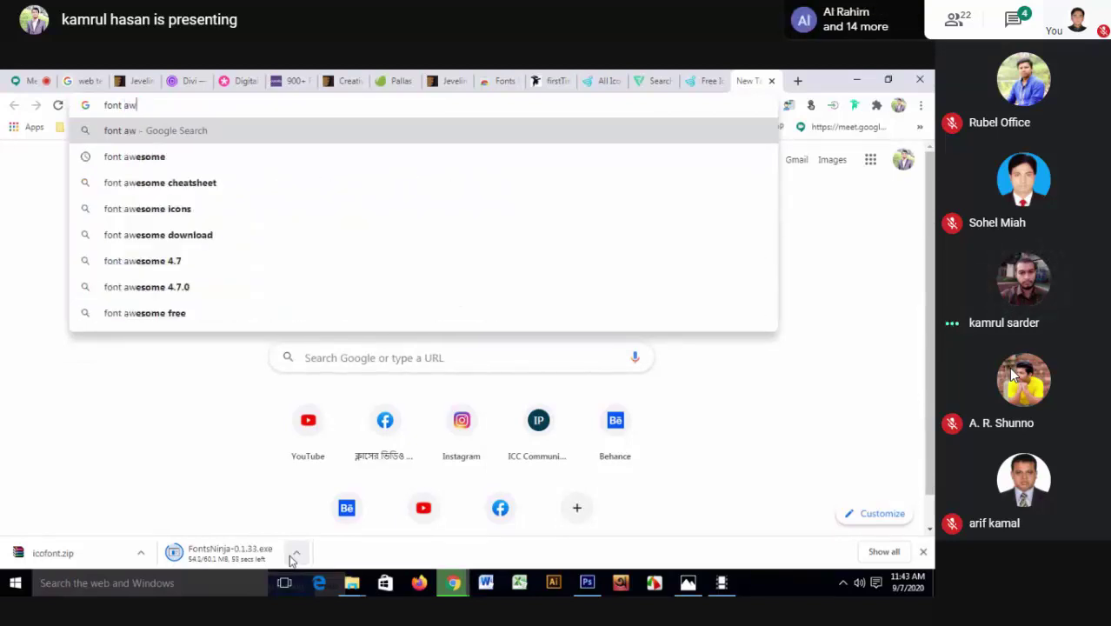
key("Down")
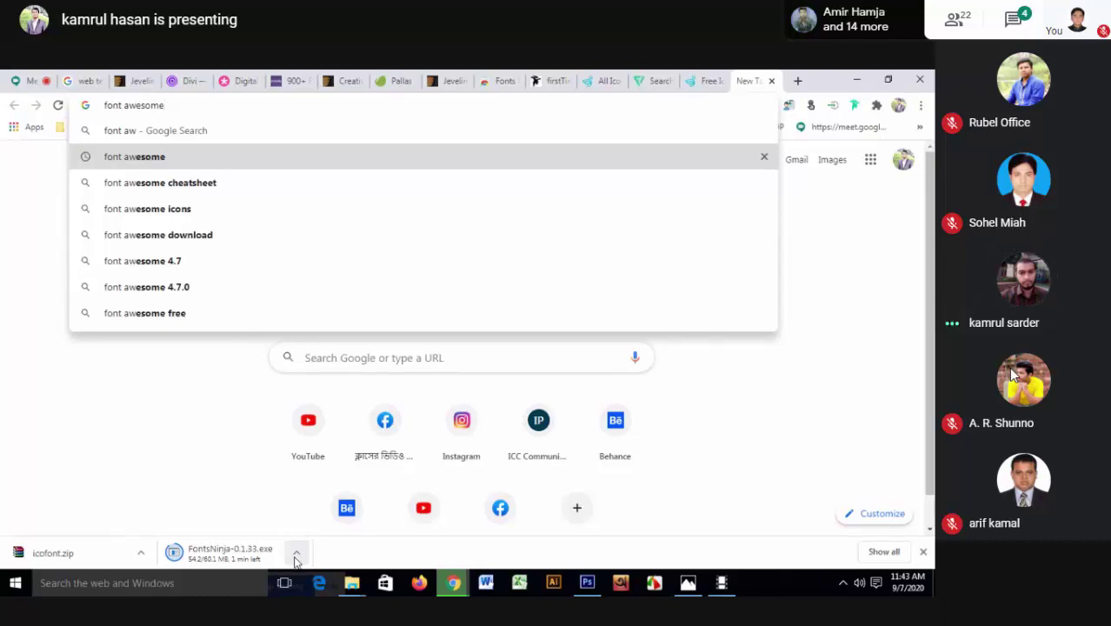
key("Down")
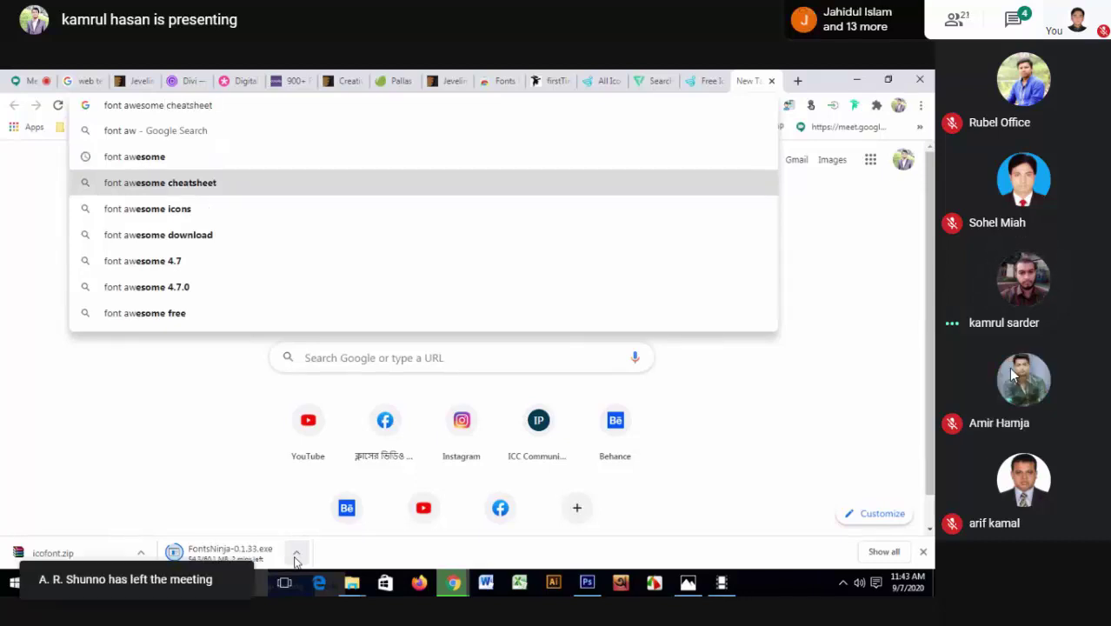
key("Return")
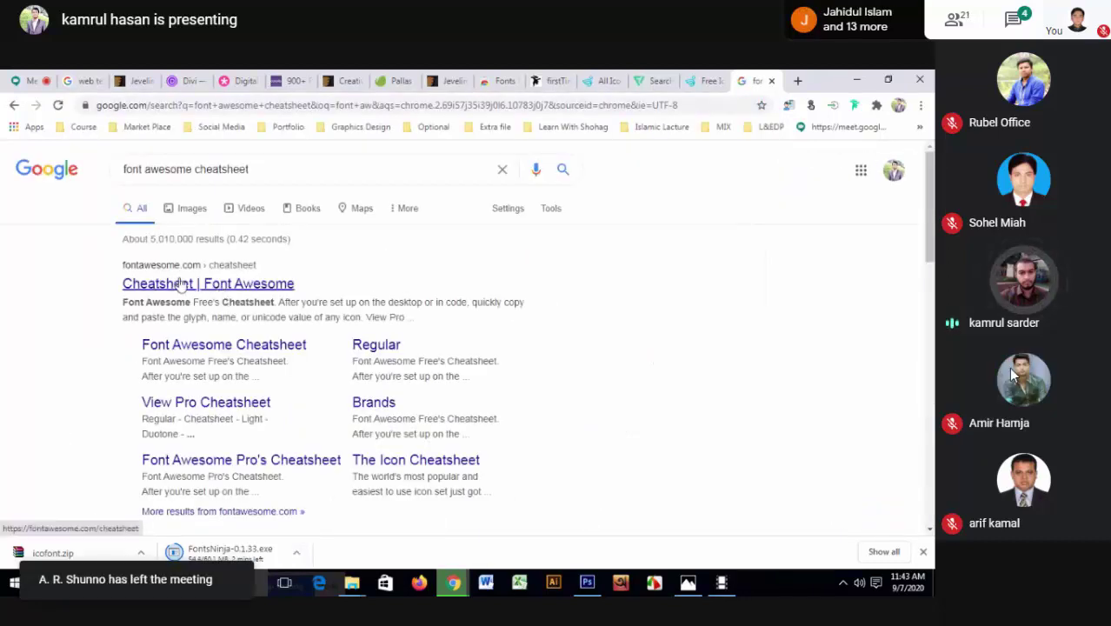
left_click(180, 284)
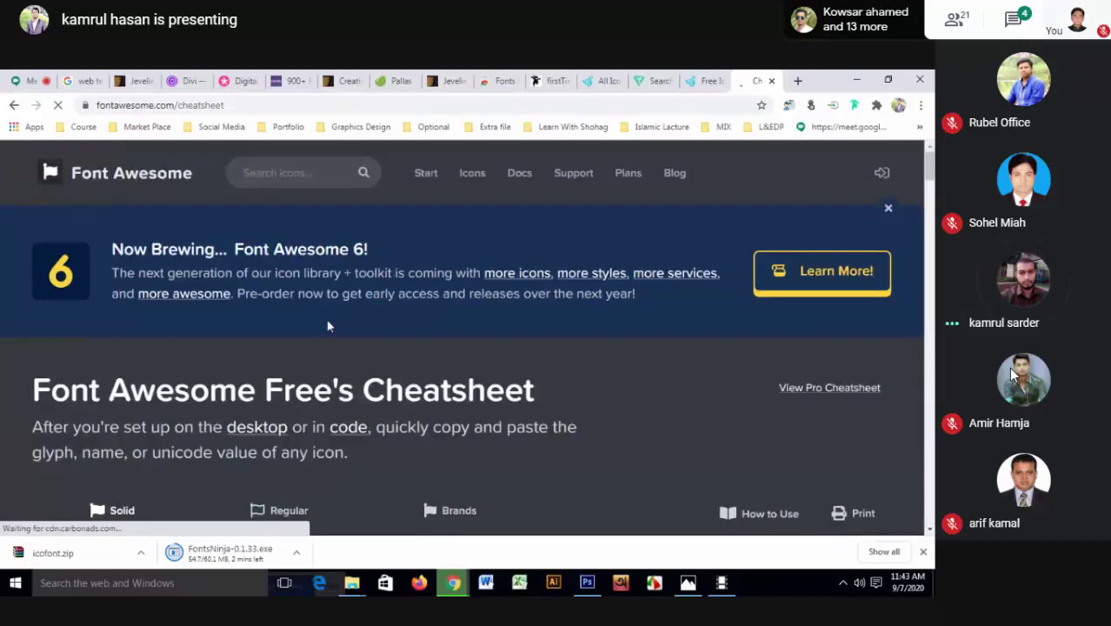
- Scroll through the Font Awesome Free Cheatsheet icon list
scroll(329, 327, "down", 5)
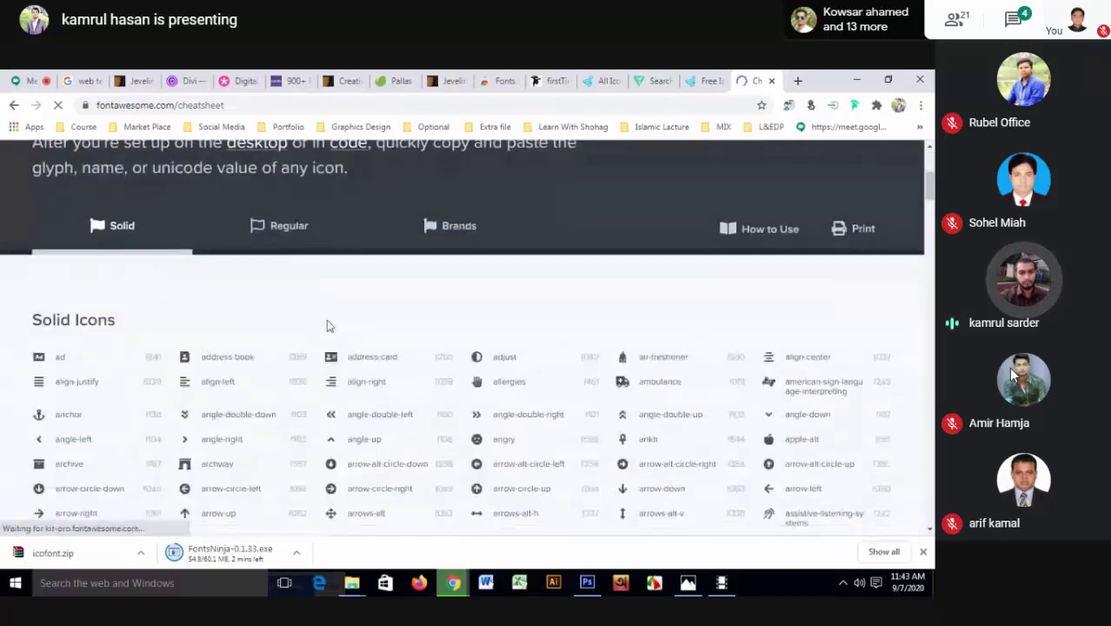
scroll(326, 324, "down", 7)
scroll(487, 341, "down", 5)
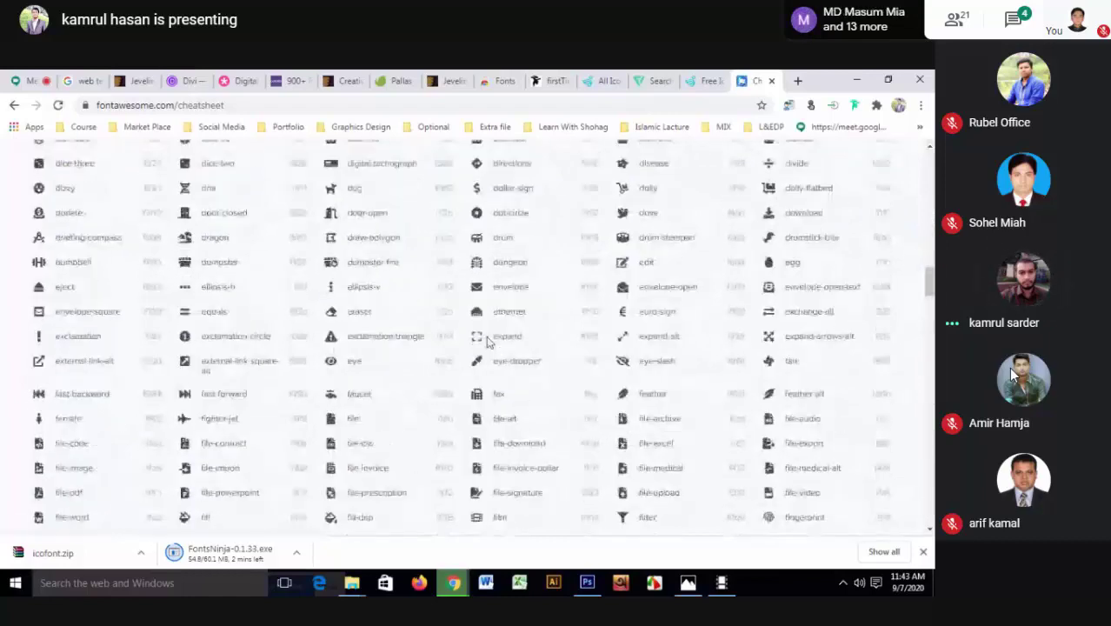
scroll(487, 341, "down", 5)
scroll(487, 341, "down", 5)
scroll(488, 342, "down", 7)
scroll(489, 342, "down", 5)
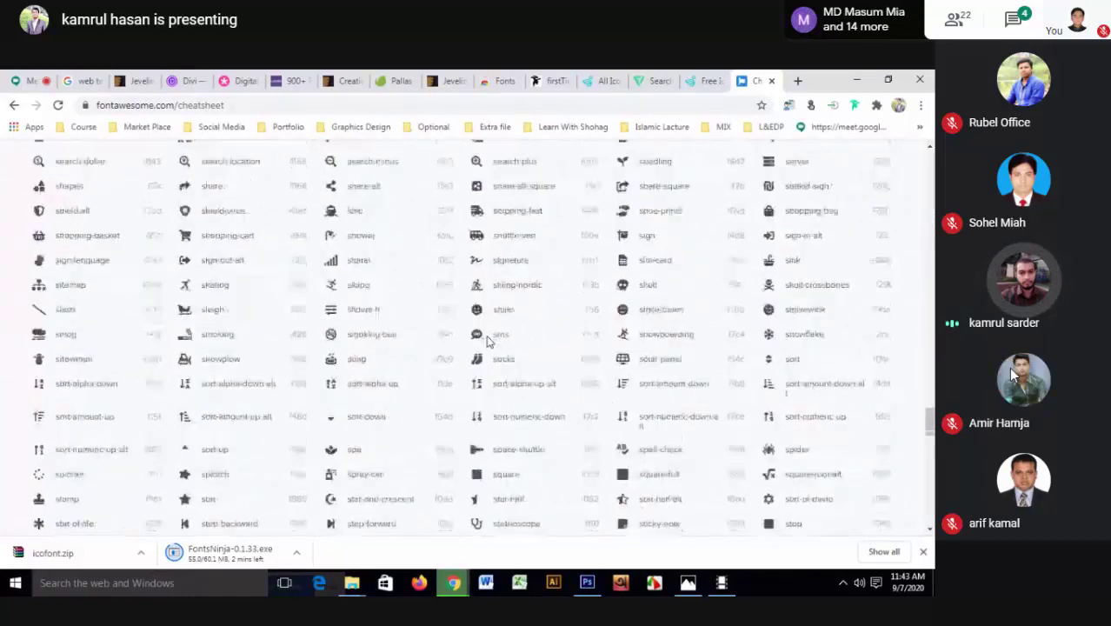
scroll(489, 343, "down", 5)
scroll(488, 343, "down", 3)
scroll(490, 339, "up", 3)
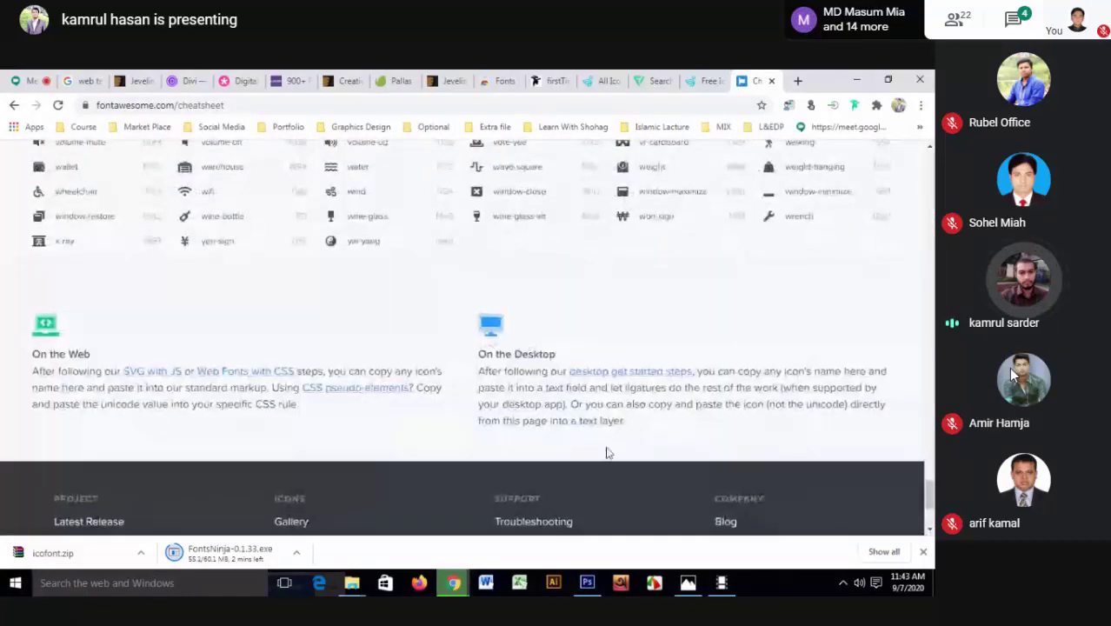
scroll(907, 267, "up", 15)
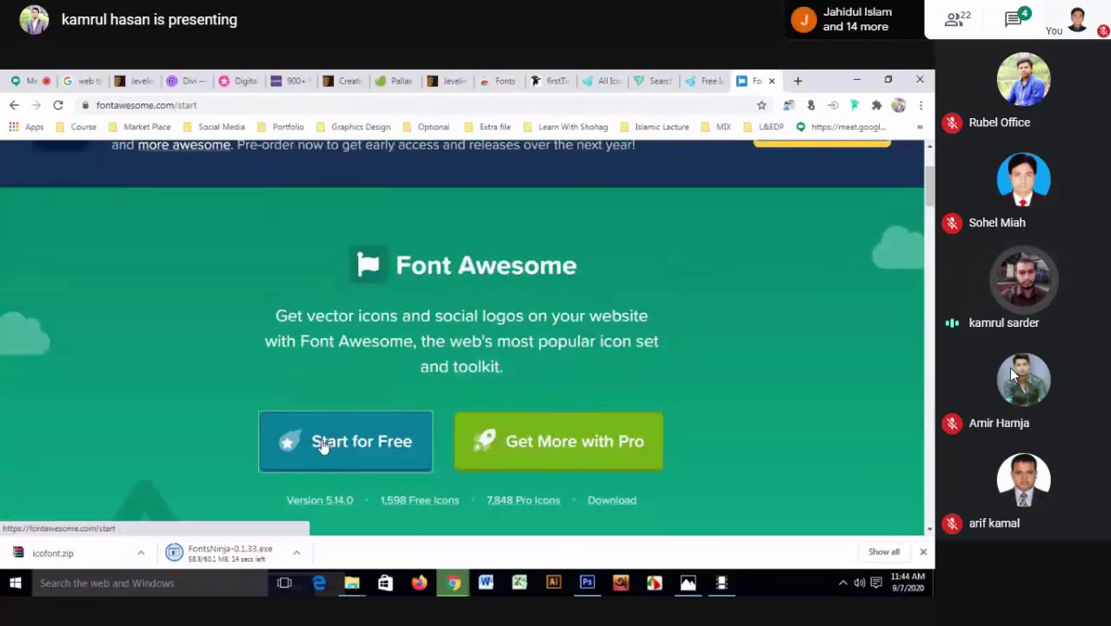
- Return to the Font Awesome home page and open Start for Free's Download instructions
scroll(492, 397, "down", 4)
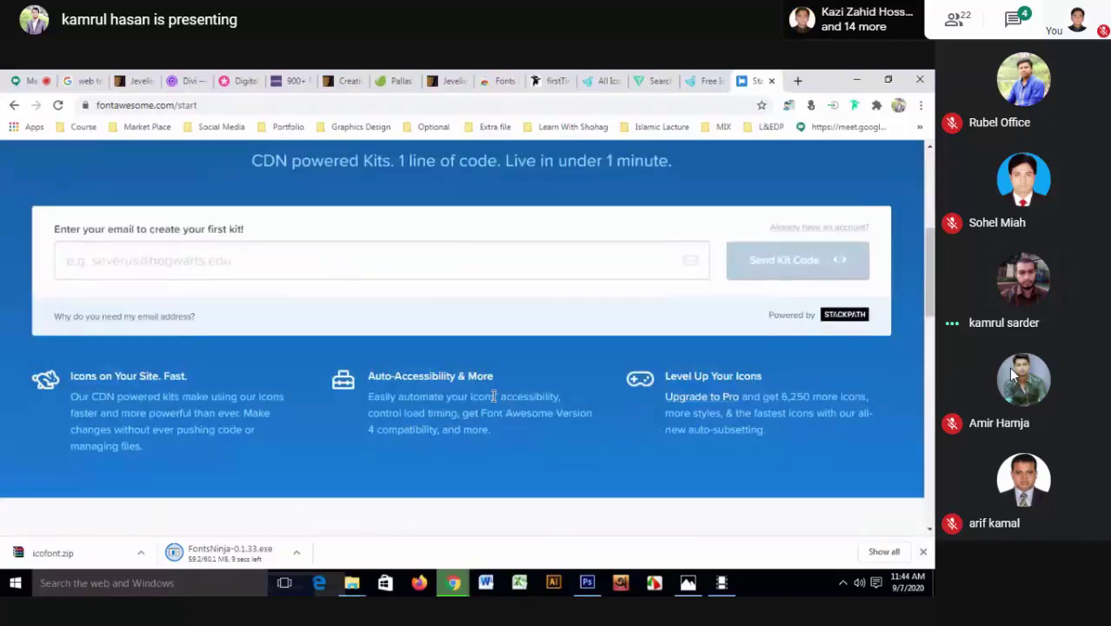
scroll(493, 396, "down", 3)
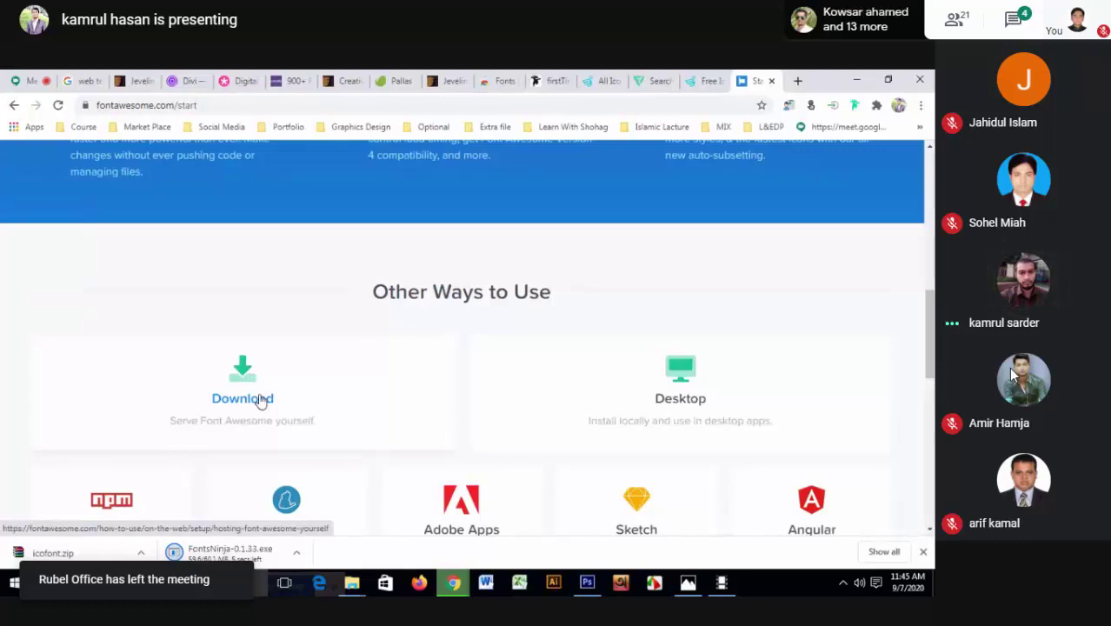
scroll(261, 401, "up", 3)
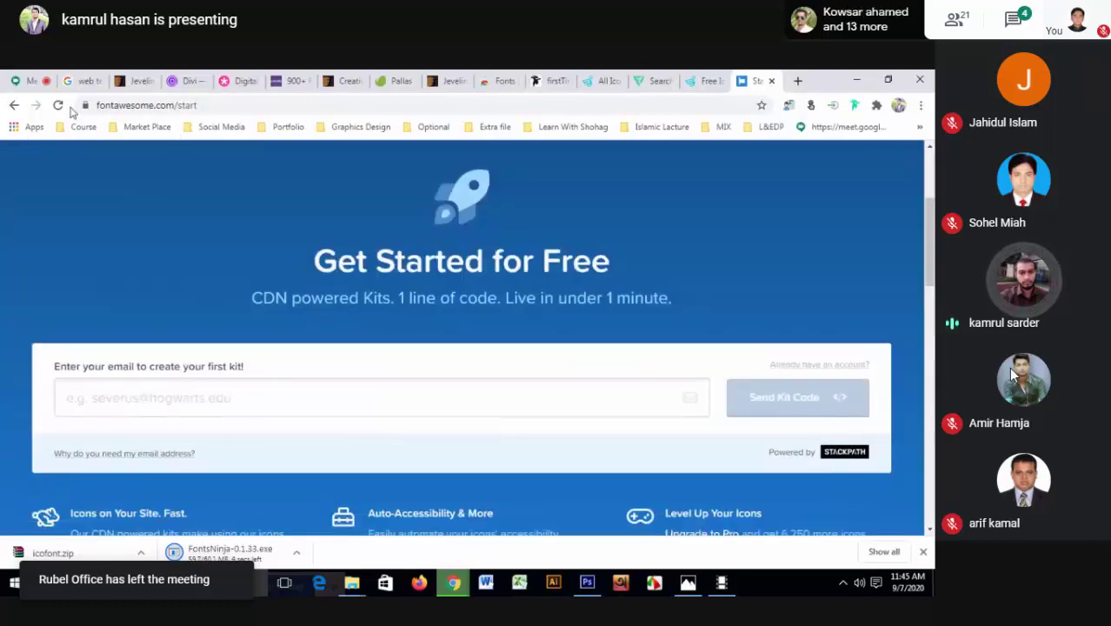
left_click(12, 105)
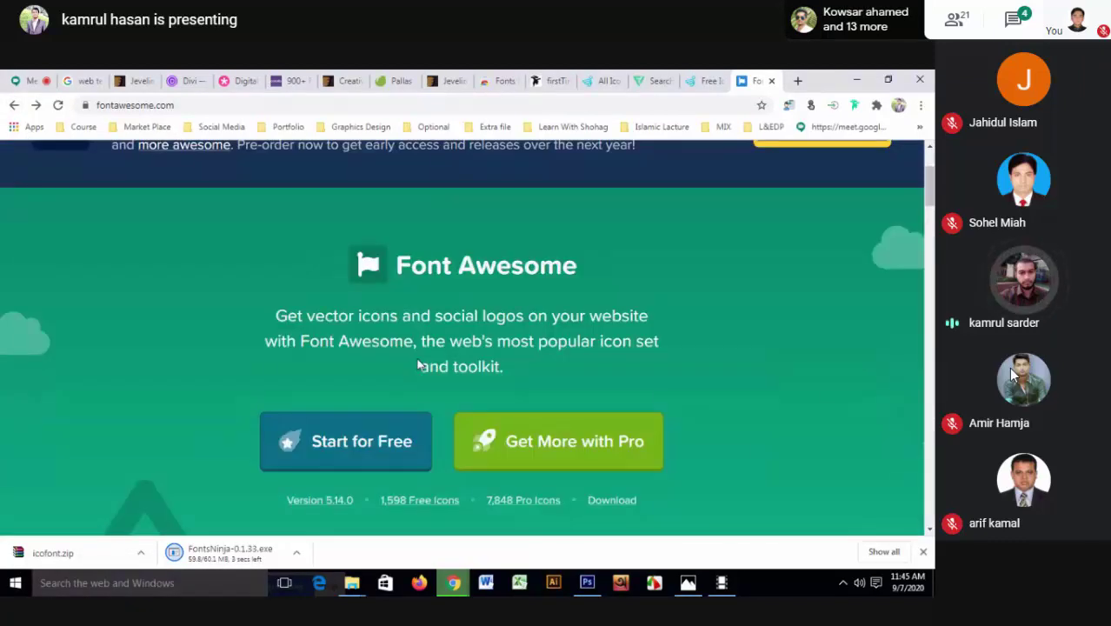
left_click(365, 443)
scroll(217, 317, "down", 4)
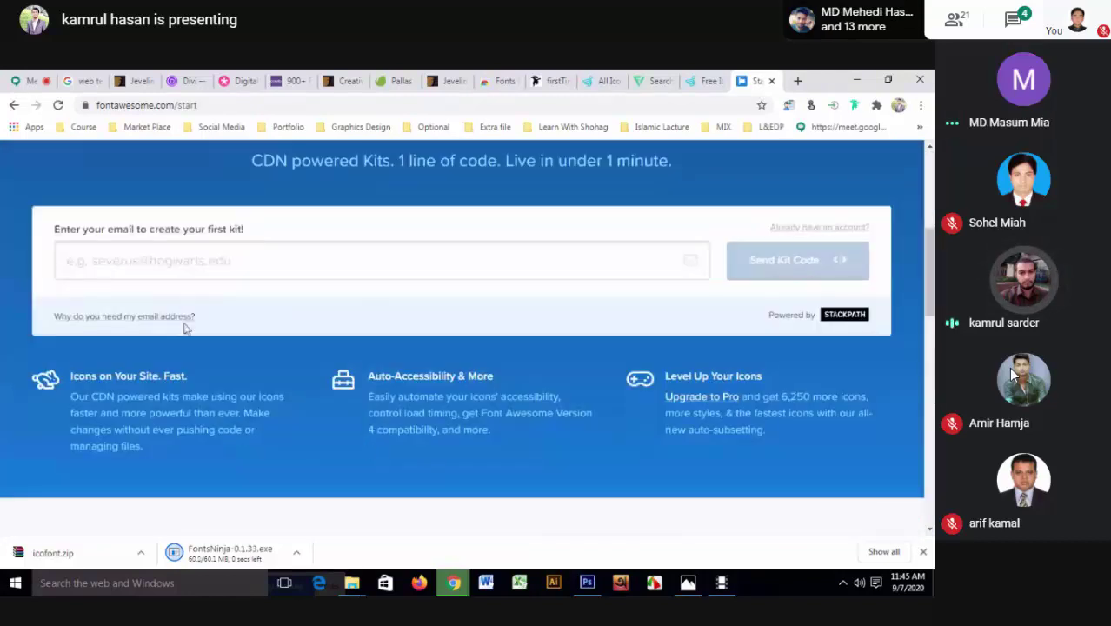
scroll(157, 299, "down", 5)
left_click(245, 255)
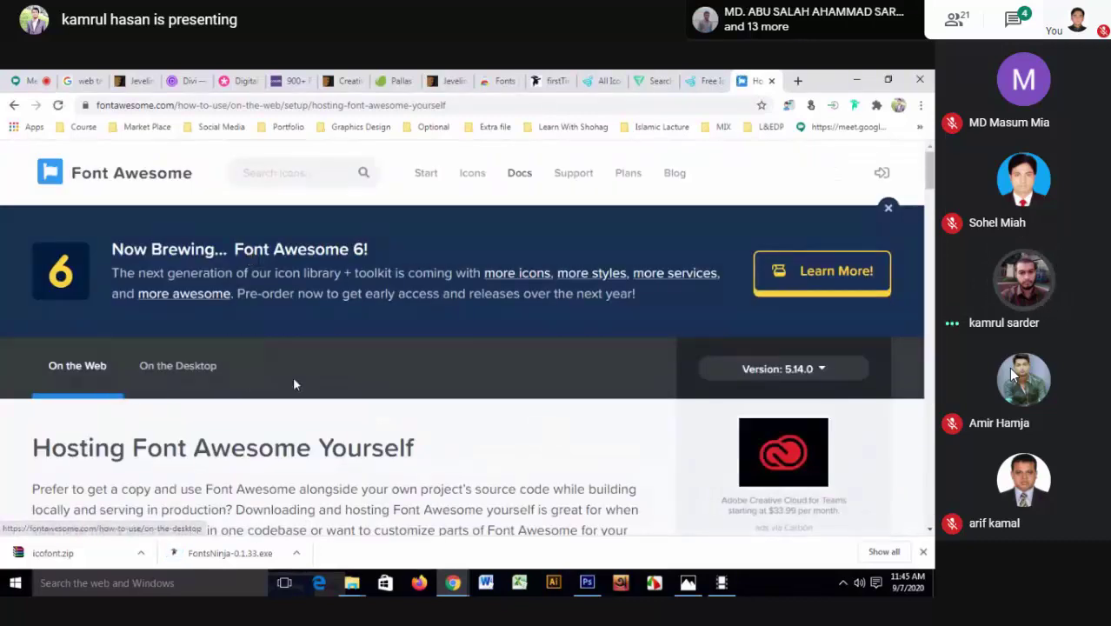
- Download Font Awesome Free for the Web (fontawesome-free-5.14.0-web.zip) from the hosting page
scroll(293, 379, "down", 3)
scroll(294, 383, "down", 3)
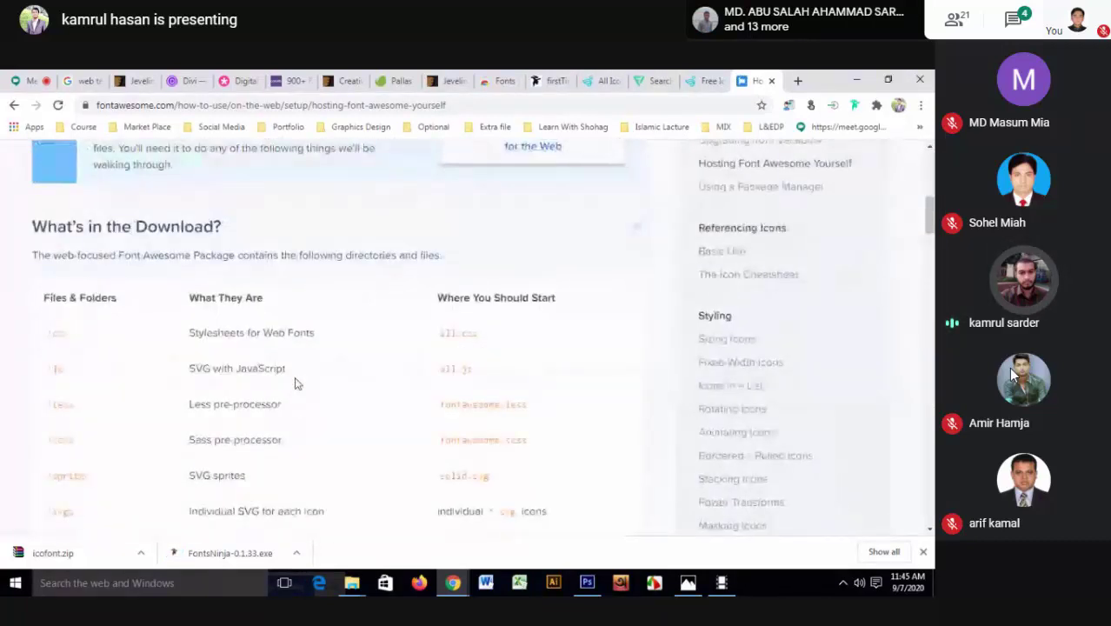
scroll(294, 383, "down", 5)
scroll(294, 383, "down", 5)
scroll(294, 382, "down", 5)
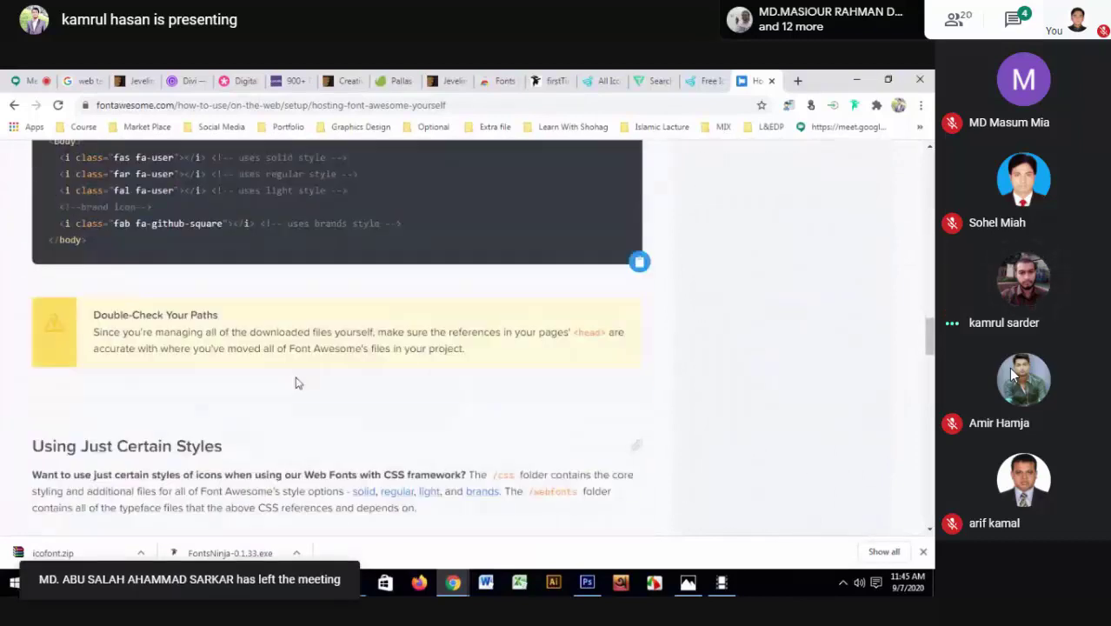
scroll(293, 383, "down", 5)
scroll(296, 379, "down", 5)
scroll(295, 380, "down", 10)
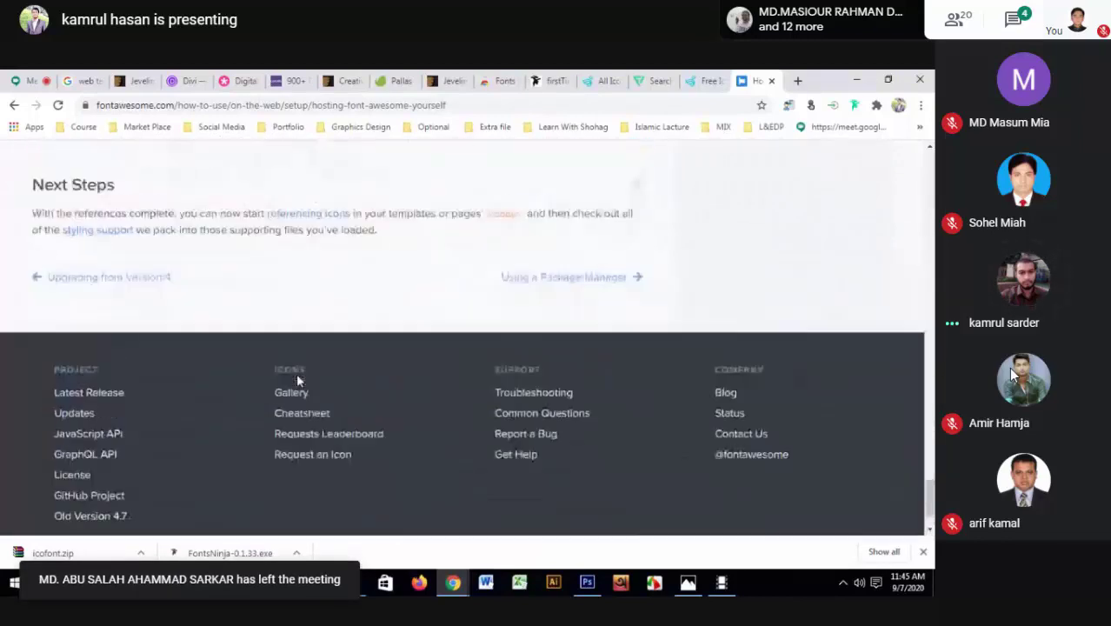
scroll(297, 380, "down", 2)
scroll(297, 378, "up", 10)
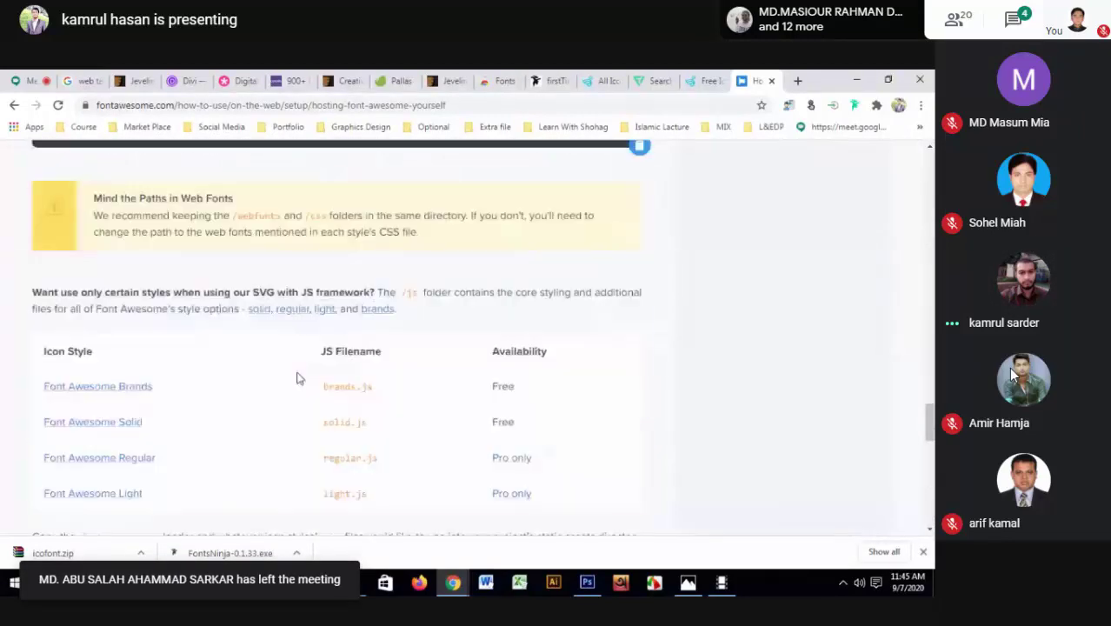
scroll(297, 375, "up", 5)
scroll(298, 373, "up", 5)
scroll(298, 373, "up", 5)
scroll(298, 374, "up", 1)
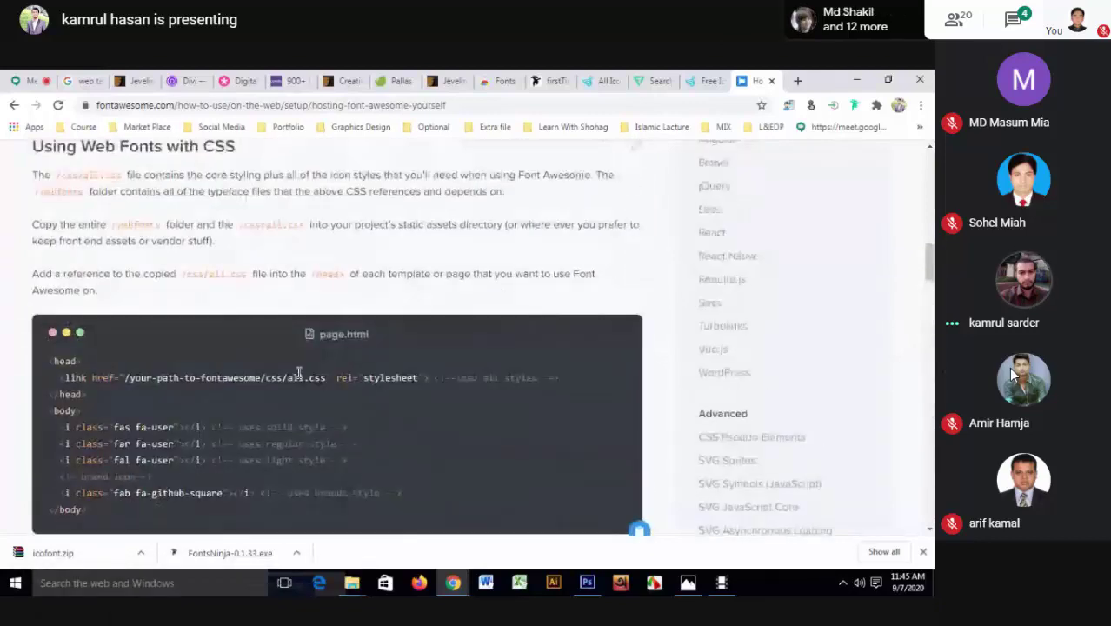
scroll(299, 376, "up", 10)
scroll(300, 378, "down", 2)
scroll(300, 378, "down", 2)
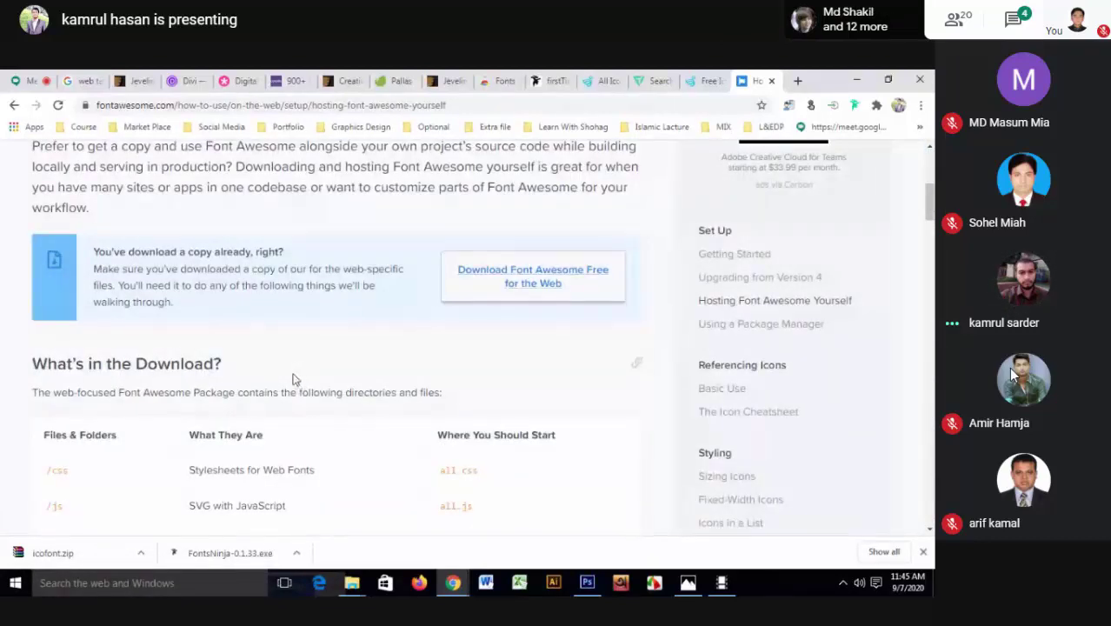
left_click(535, 290)
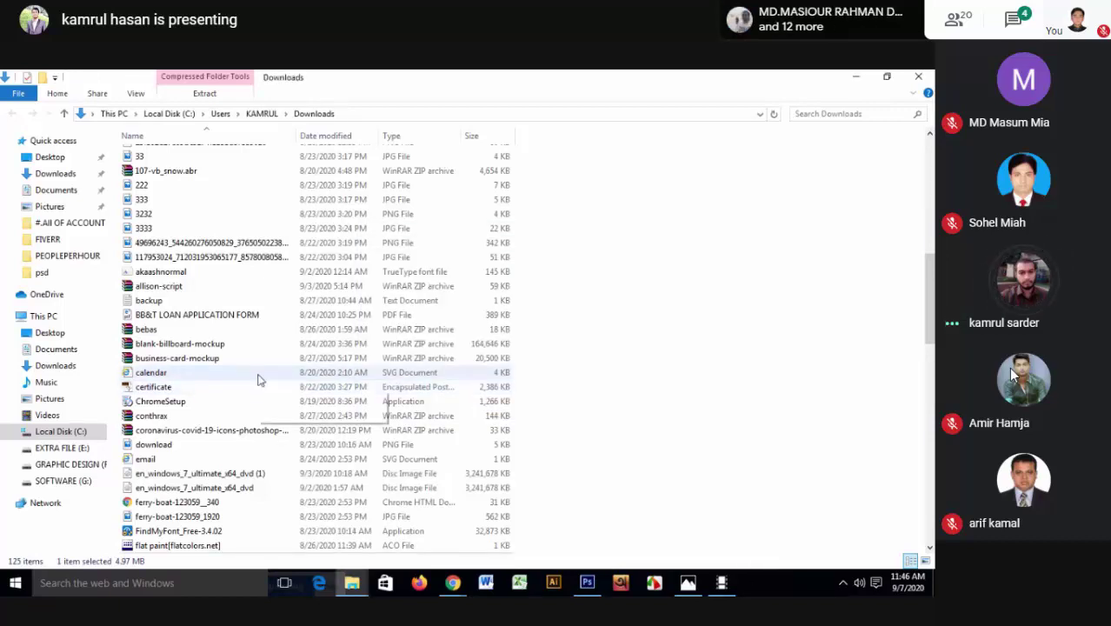
- Open the extracted fontawesome-free-5.14.0-web package and look inside its css and js folders
scroll(256, 365, "up", 7)
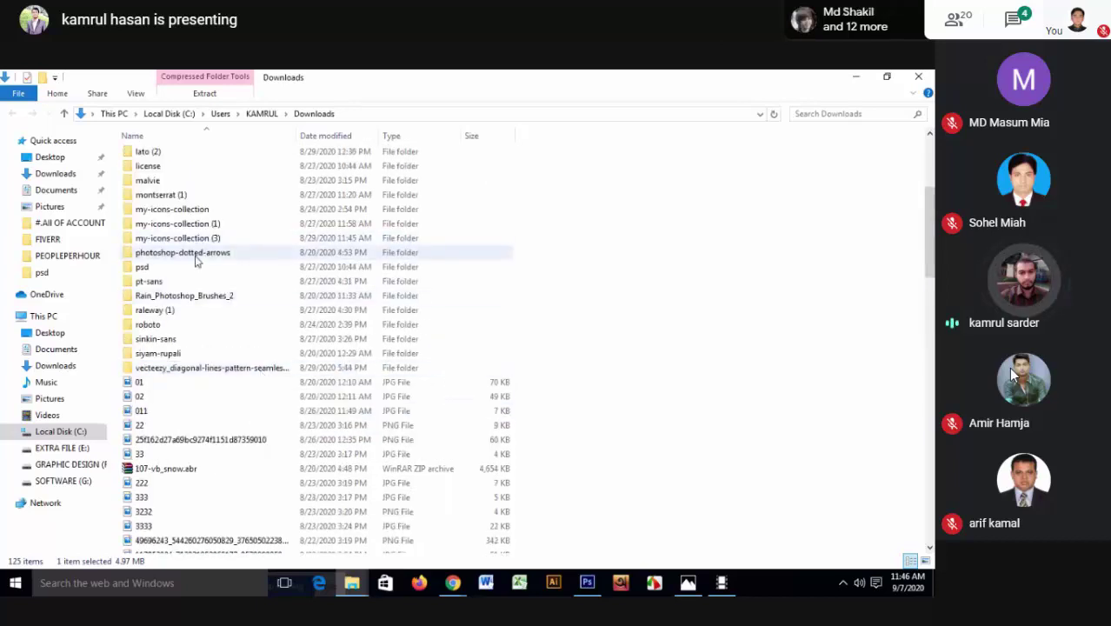
scroll(197, 261, "up", 4)
scroll(195, 261, "up", 1)
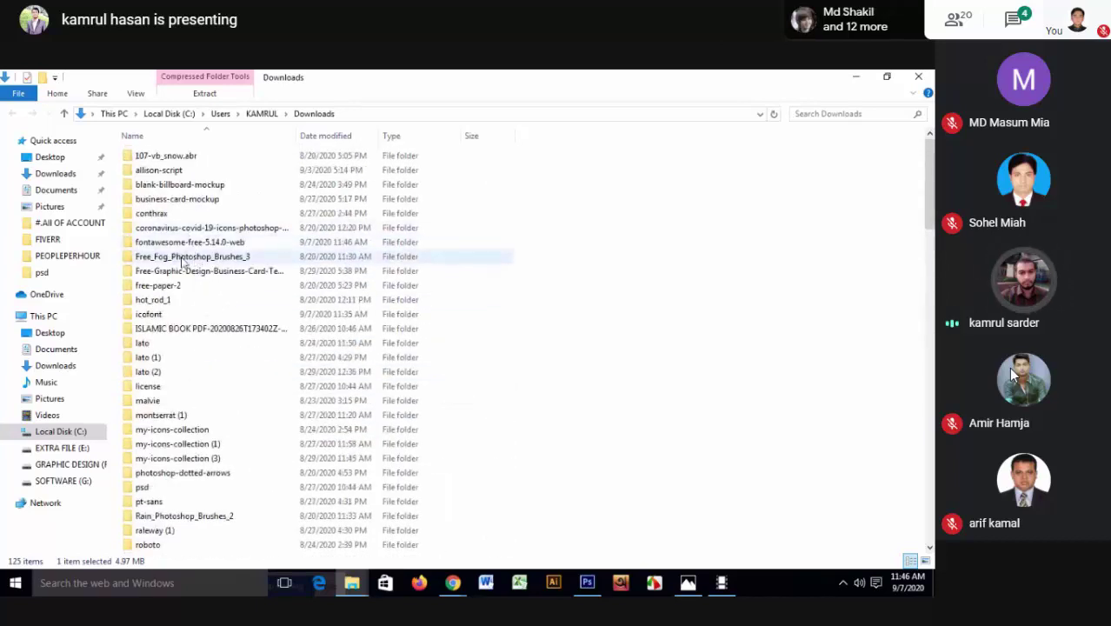
double_click(171, 246)
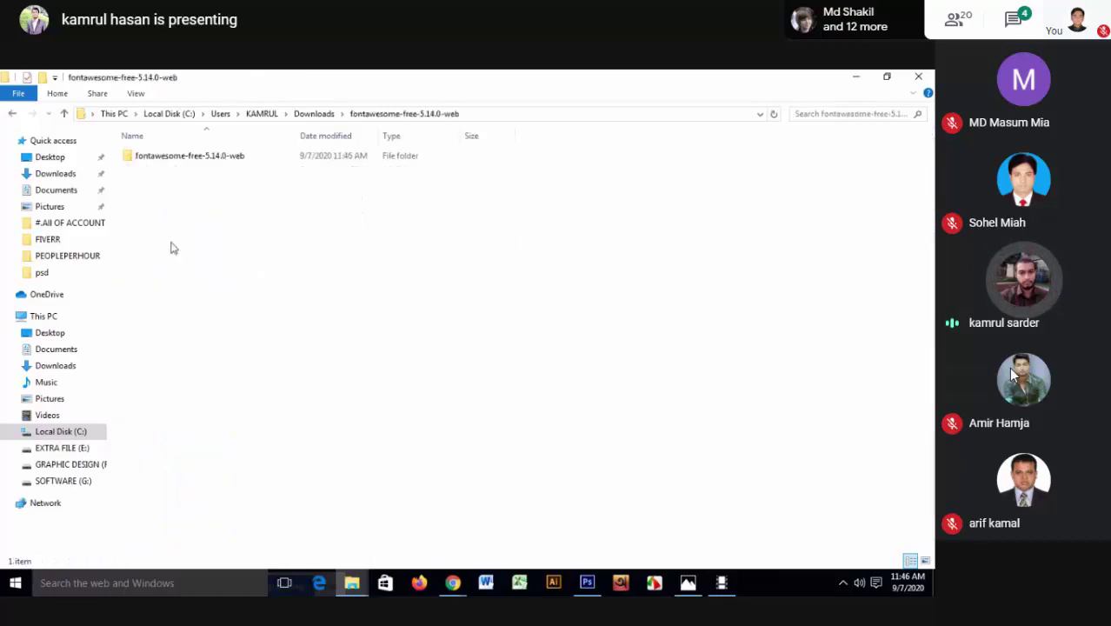
double_click(185, 157)
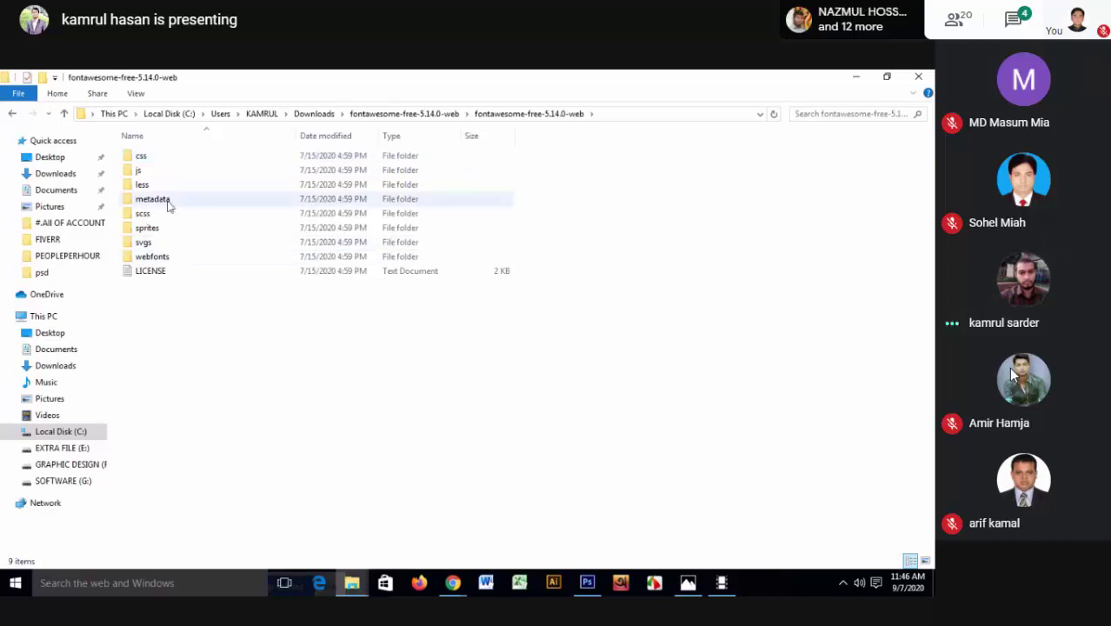
double_click(169, 166)
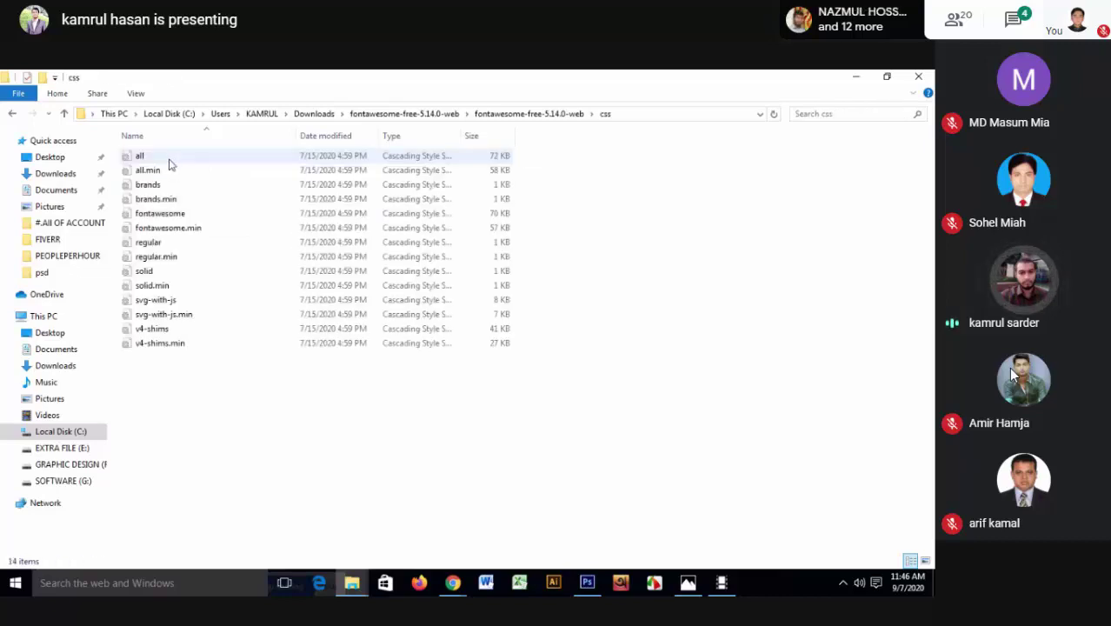
key("BackSpace")
double_click(173, 170)
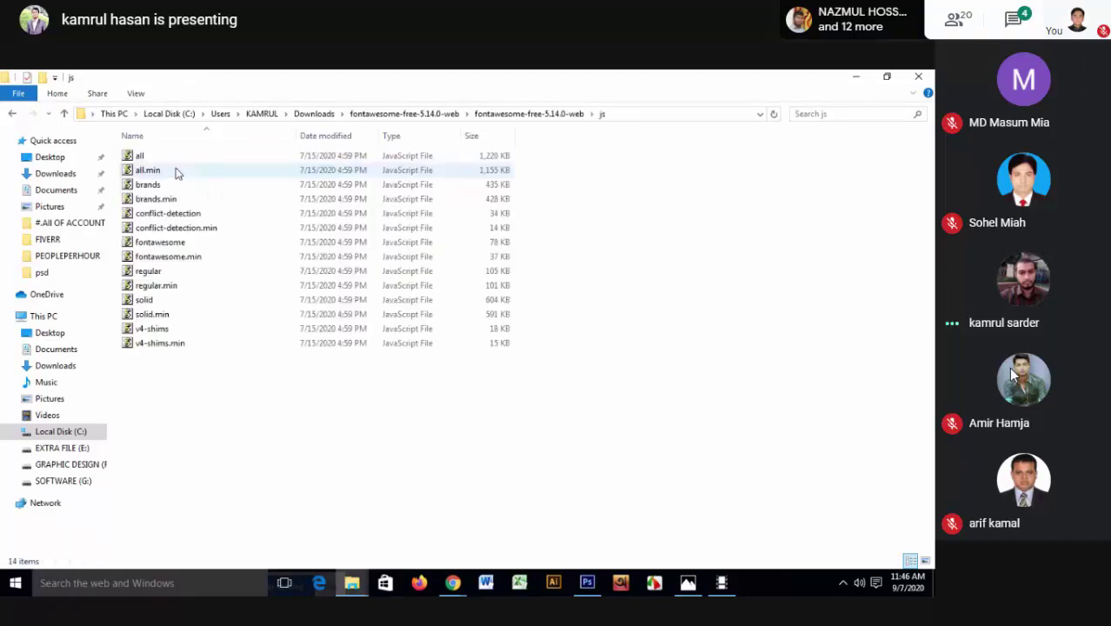
key("BackSpace")
- Look inside the less, metadata, scss and sprites folders, then open svgs\brands
double_click(142, 185)
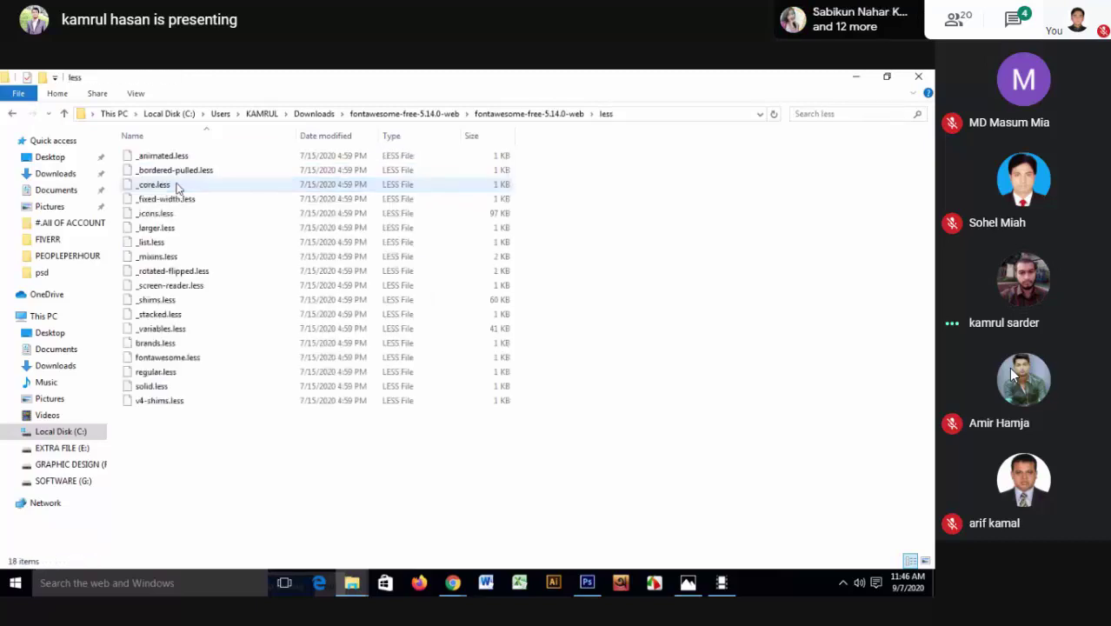
key("BackSpace")
double_click(153, 199)
key("BackSpace")
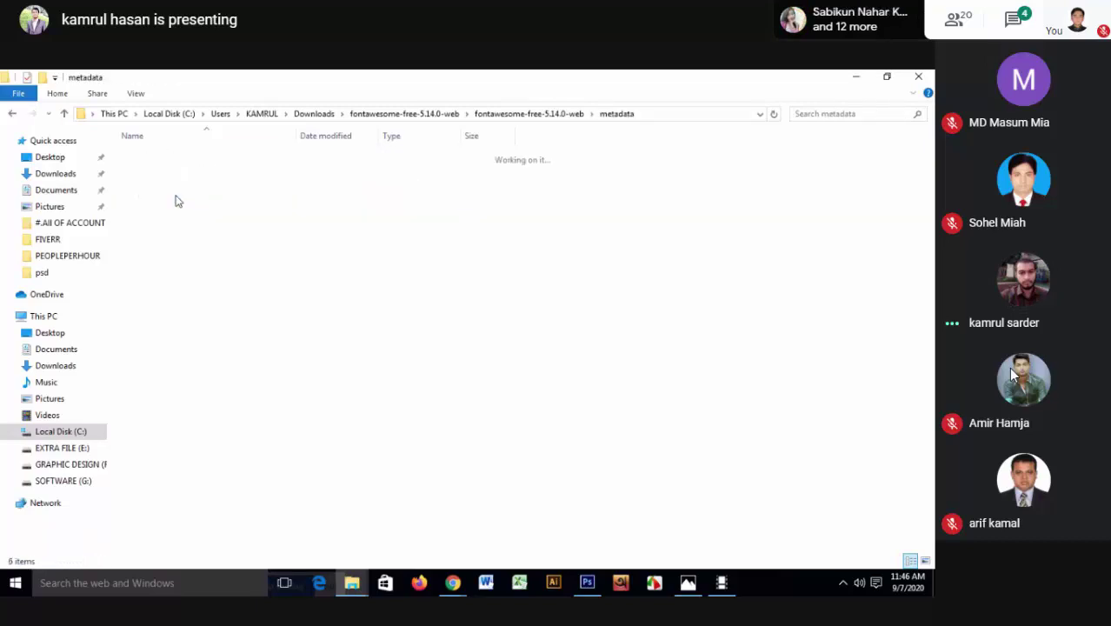
double_click(171, 214)
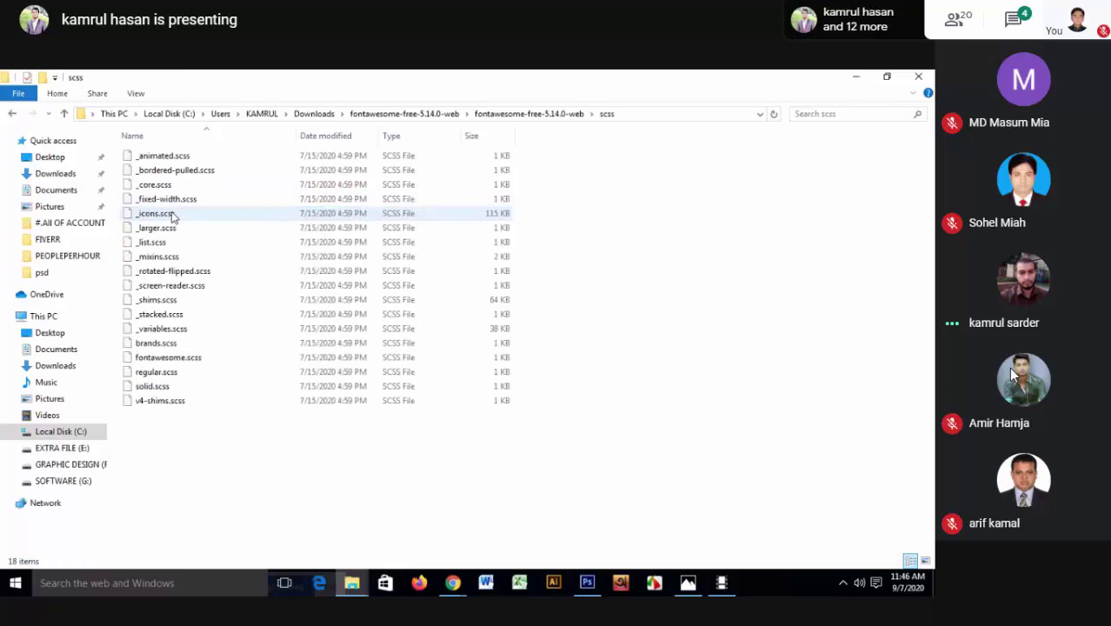
key("BackSpace")
double_click(174, 228)
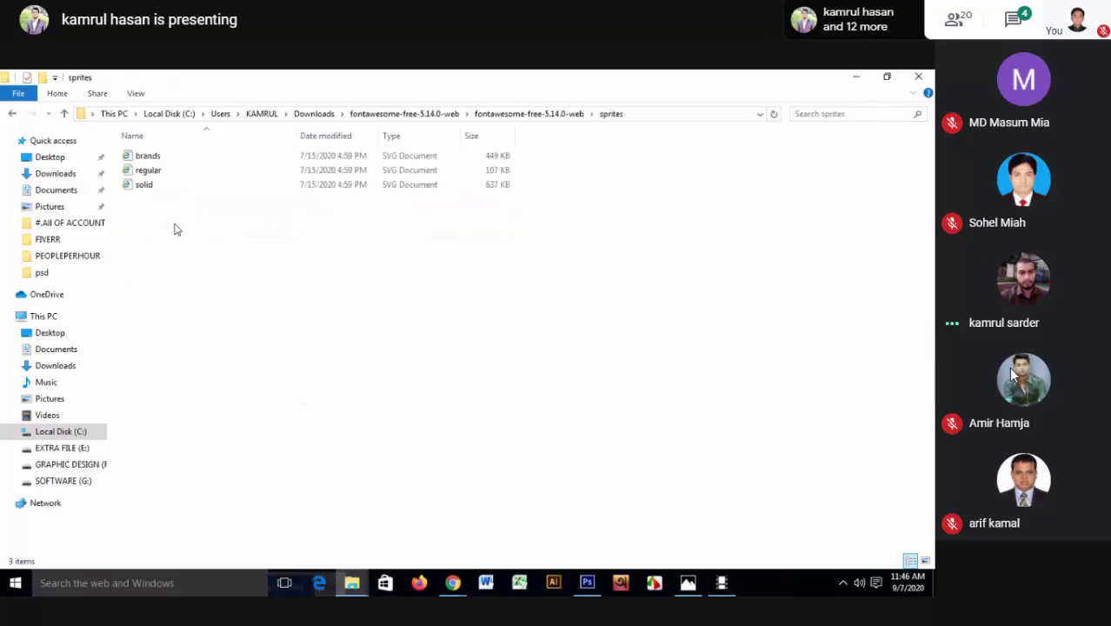
key("BackSpace")
double_click(175, 243)
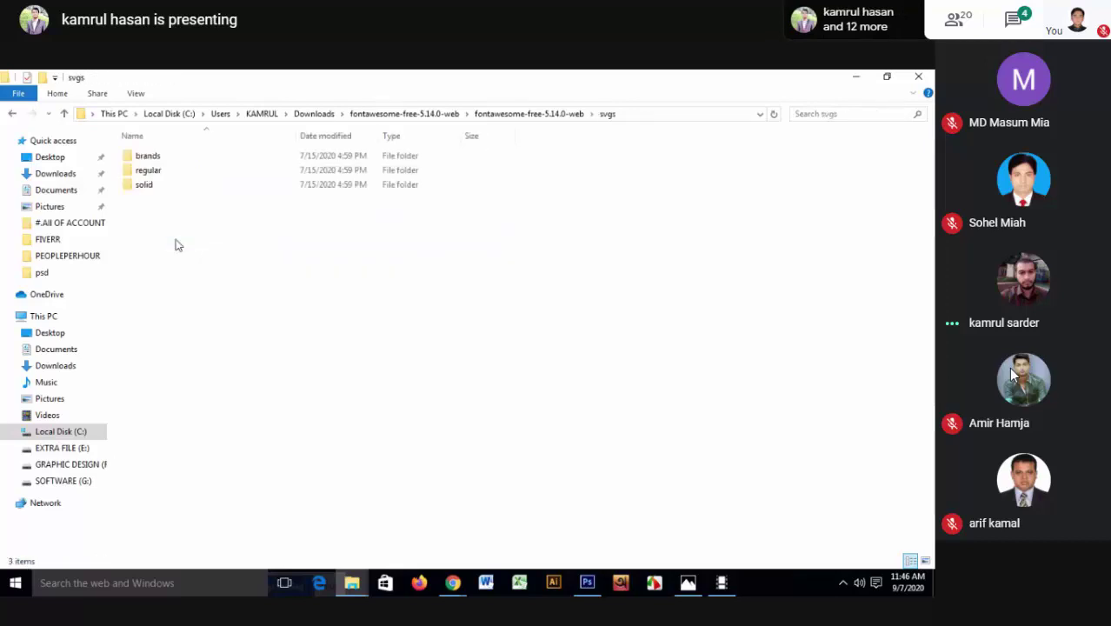
double_click(178, 158)
- Scroll through the 449 SVG icons in the brands folder
scroll(180, 163, "down", 5)
scroll(180, 164, "down", 7)
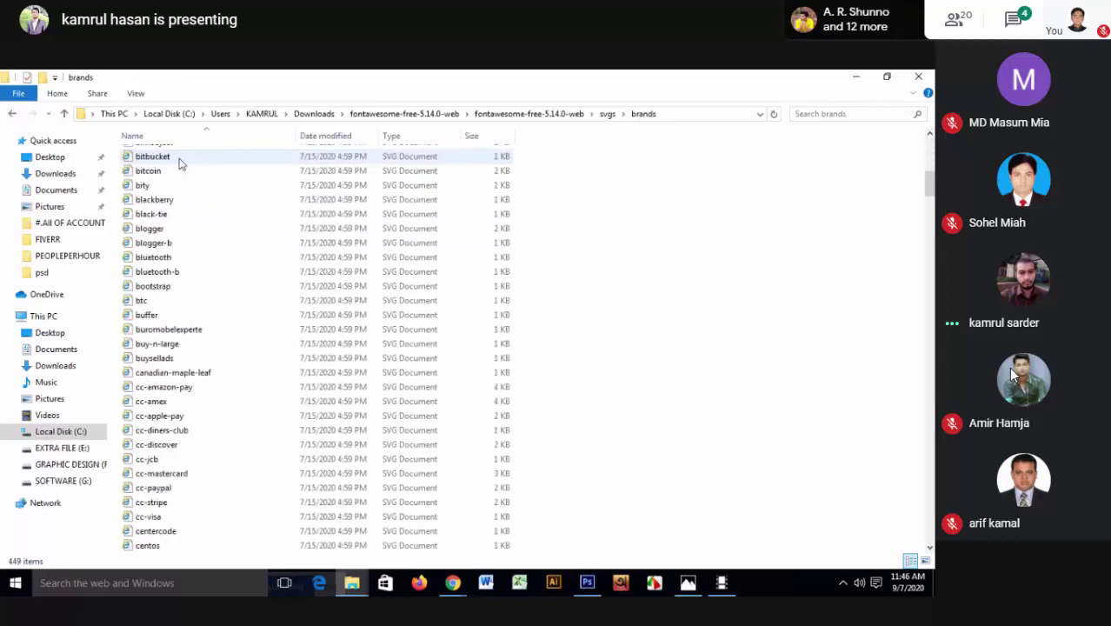
scroll(180, 163, "down", 4)
scroll(180, 164, "down", 15)
scroll(181, 163, "down", 10)
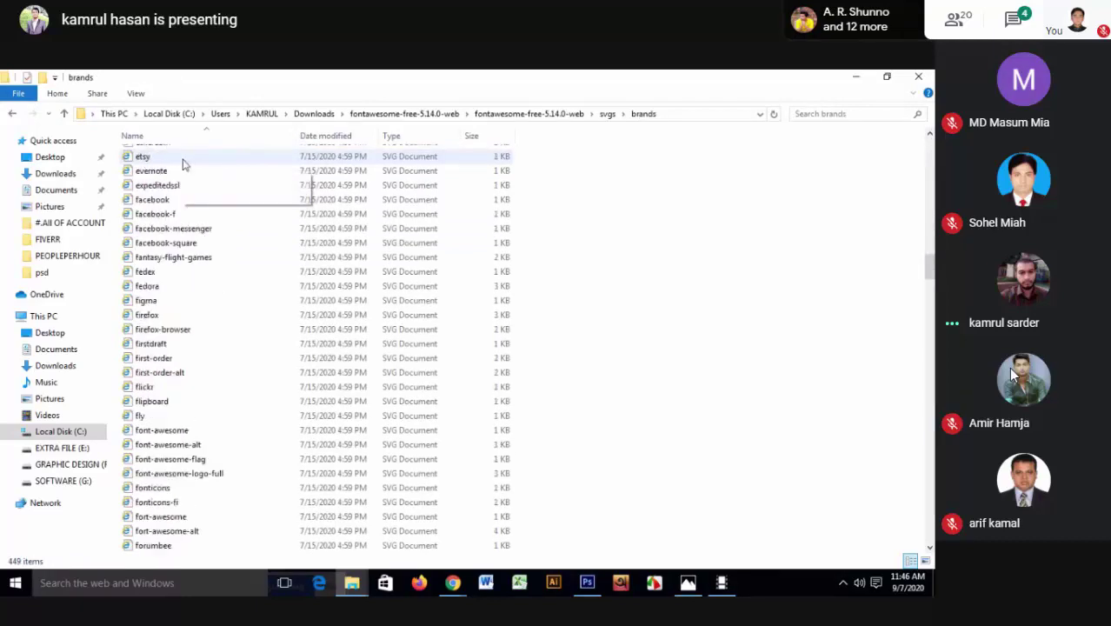
scroll(180, 163, "down", 7)
scroll(181, 164, "down", 5)
left_click_drag(931, 292, 929, 504)
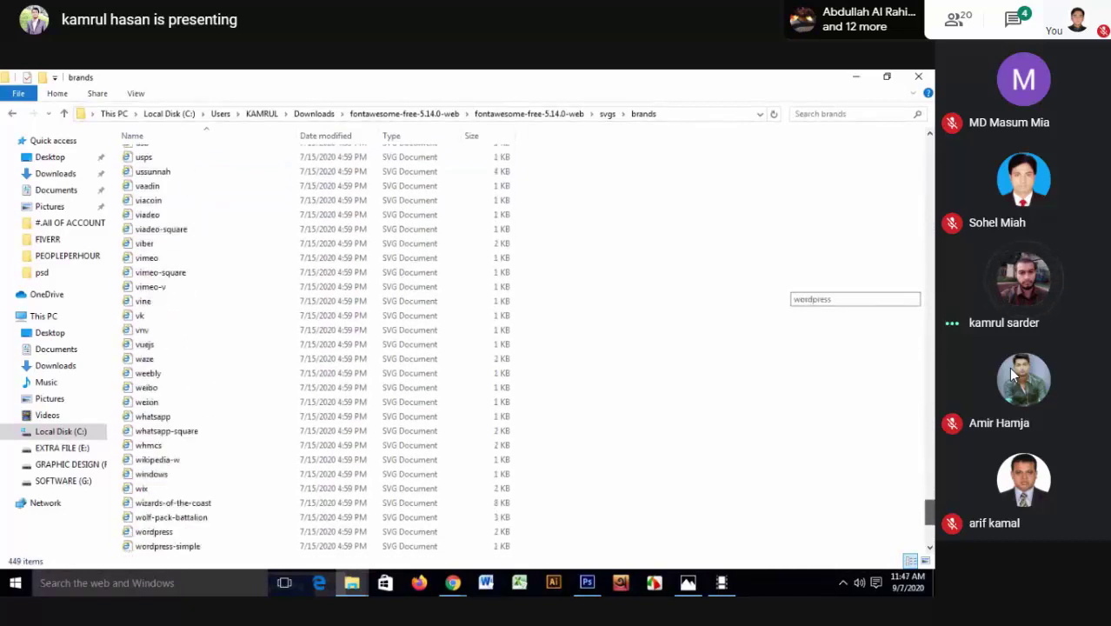
- Open the regular folder and scroll through its 152 icons
key("BackSpace")
double_click(240, 171)
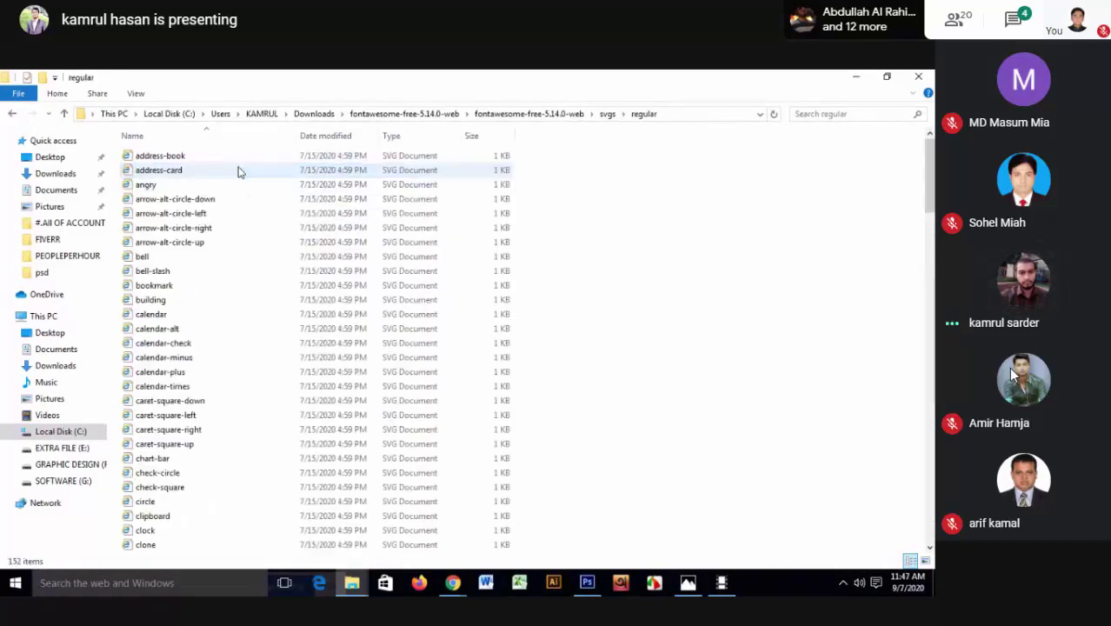
left_click_drag(930, 222, 929, 500)
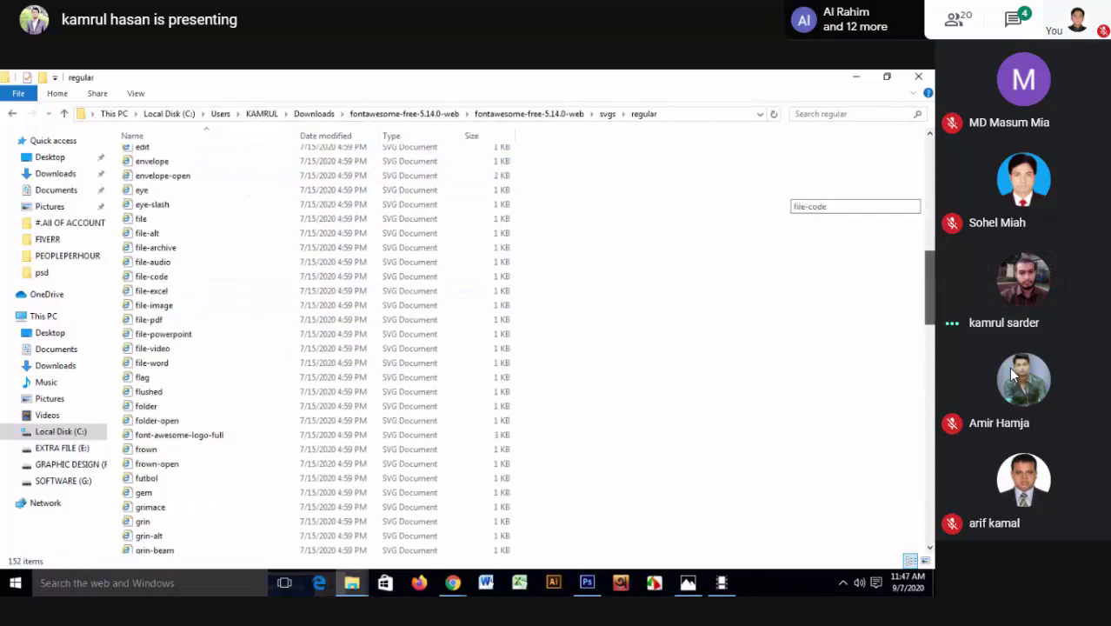
scroll(347, 348, "down", 1)
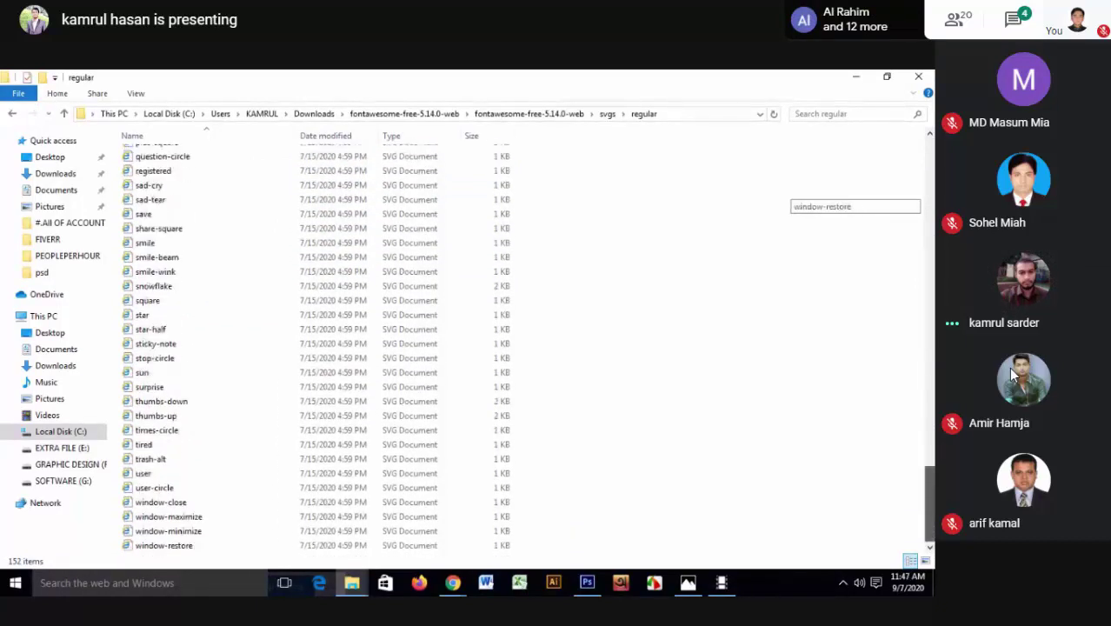
key("BackSpace")
- Open the solid folder and scroll through its 1,000 SVG icons
double_click(145, 185)
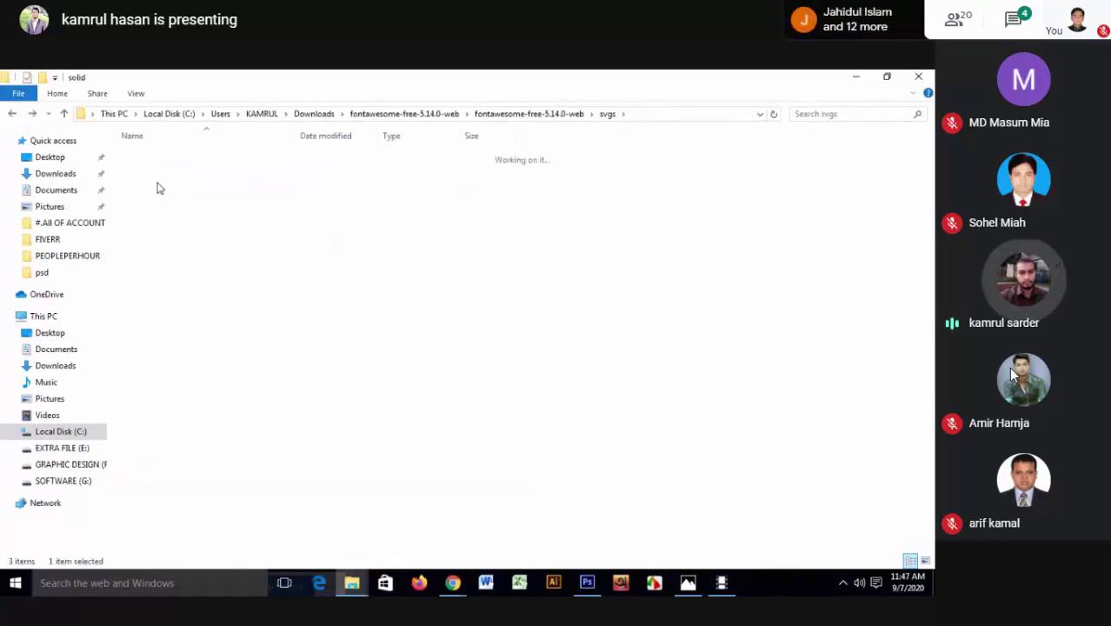
scroll(372, 286, "down", 10)
scroll(378, 286, "down", 14)
scroll(379, 287, "down", 10)
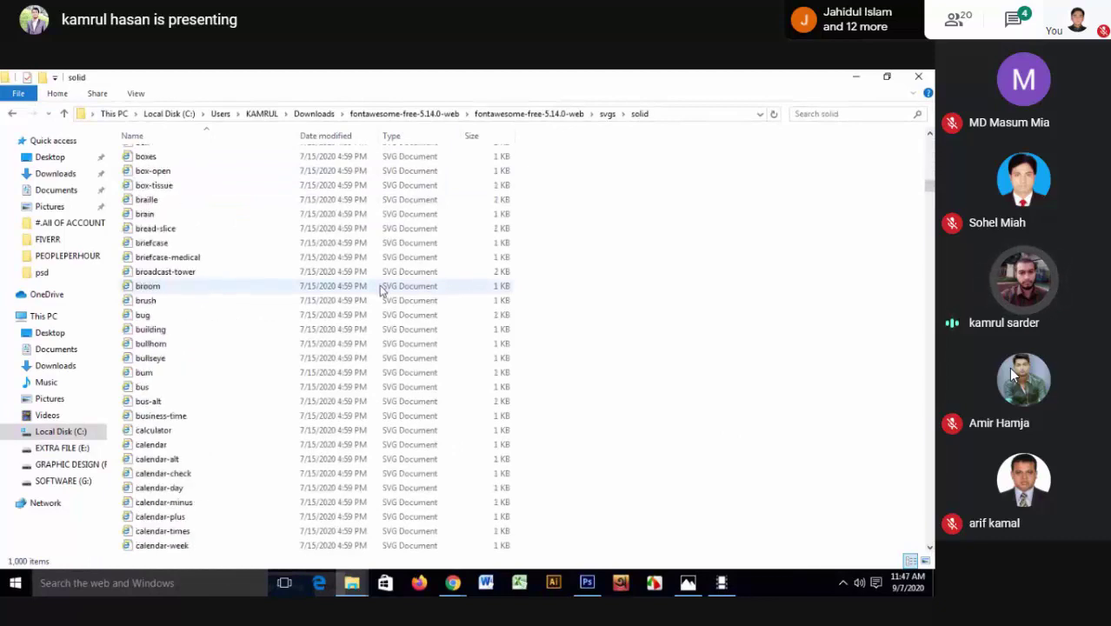
scroll(378, 287, "down", 11)
scroll(378, 287, "down", 13)
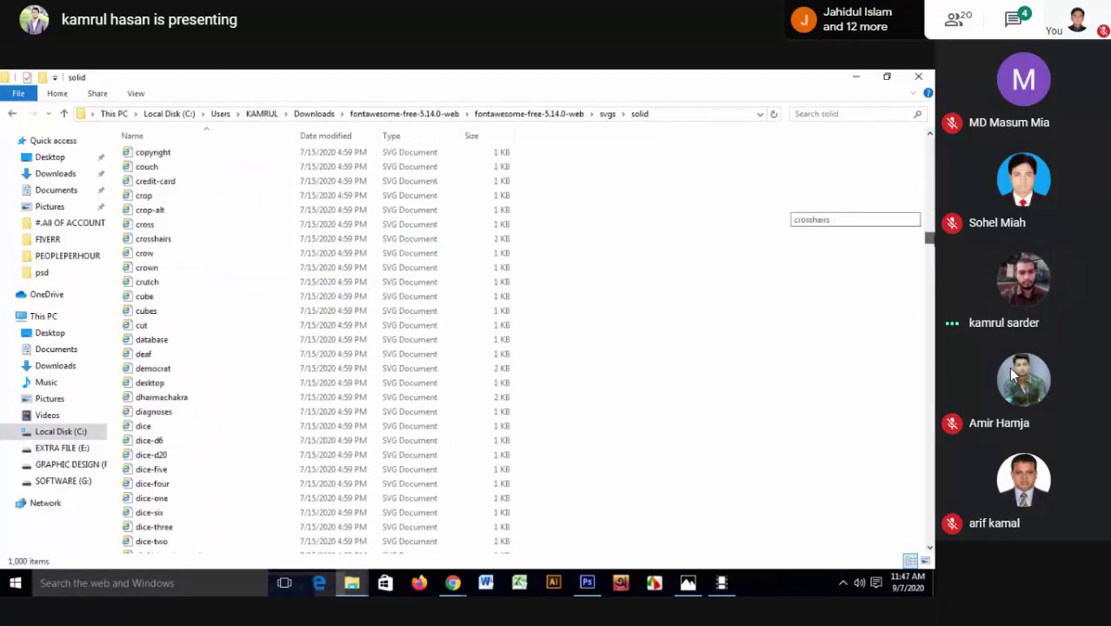
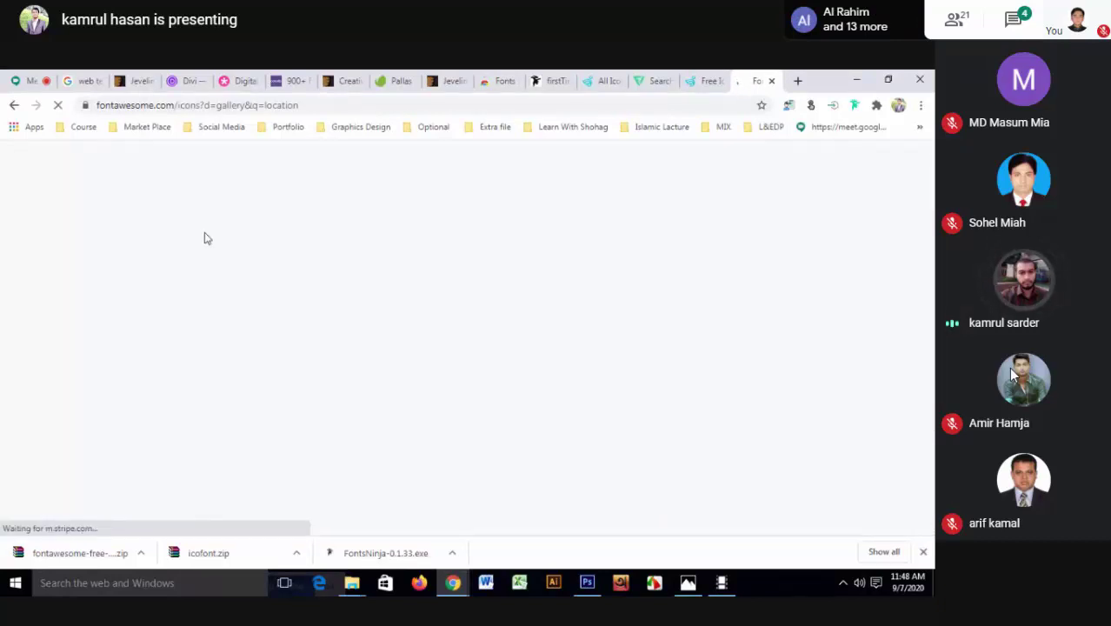
- Open the location-arrow icon's detail page from the Font Awesome gallery
scroll(272, 287, "down", 3)
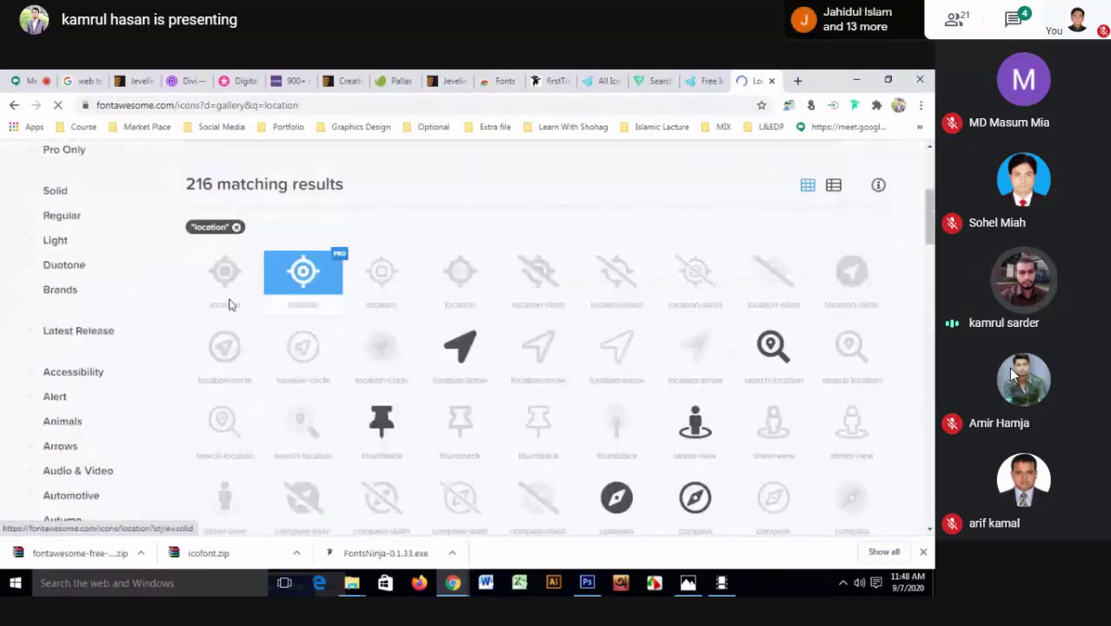
scroll(230, 300, "down", 1)
scroll(574, 369, "down", 1)
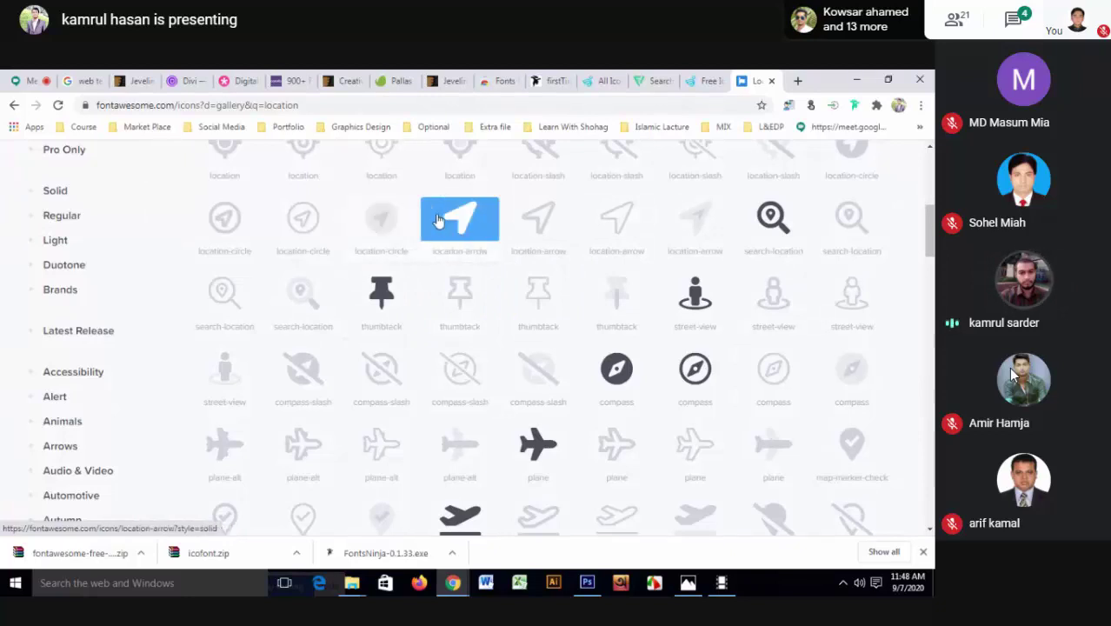
right_click(449, 220)
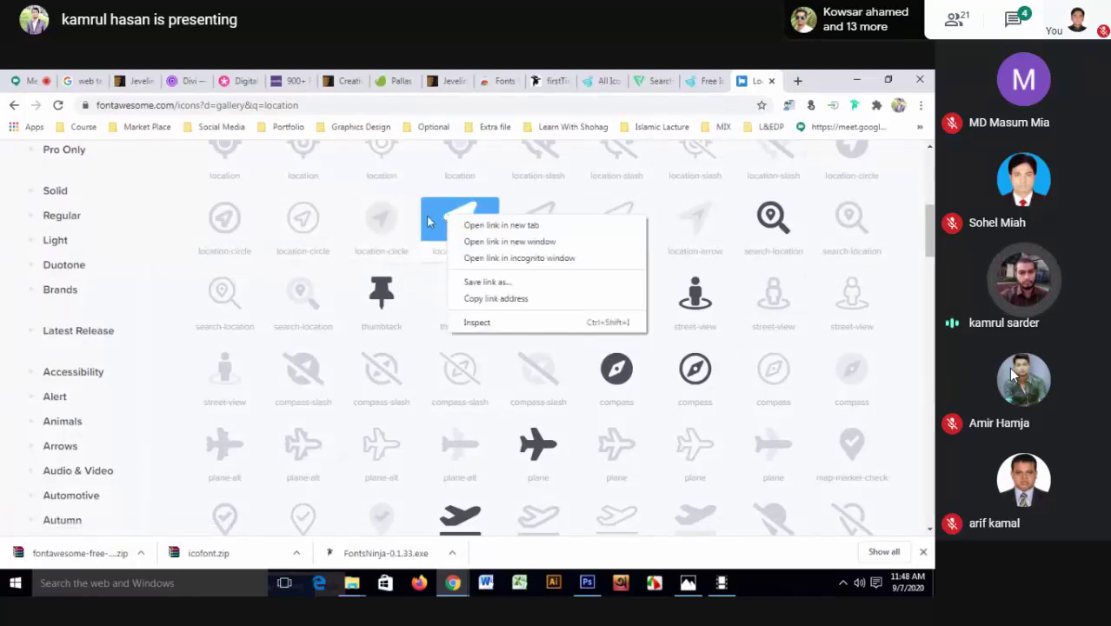
left_click(435, 221)
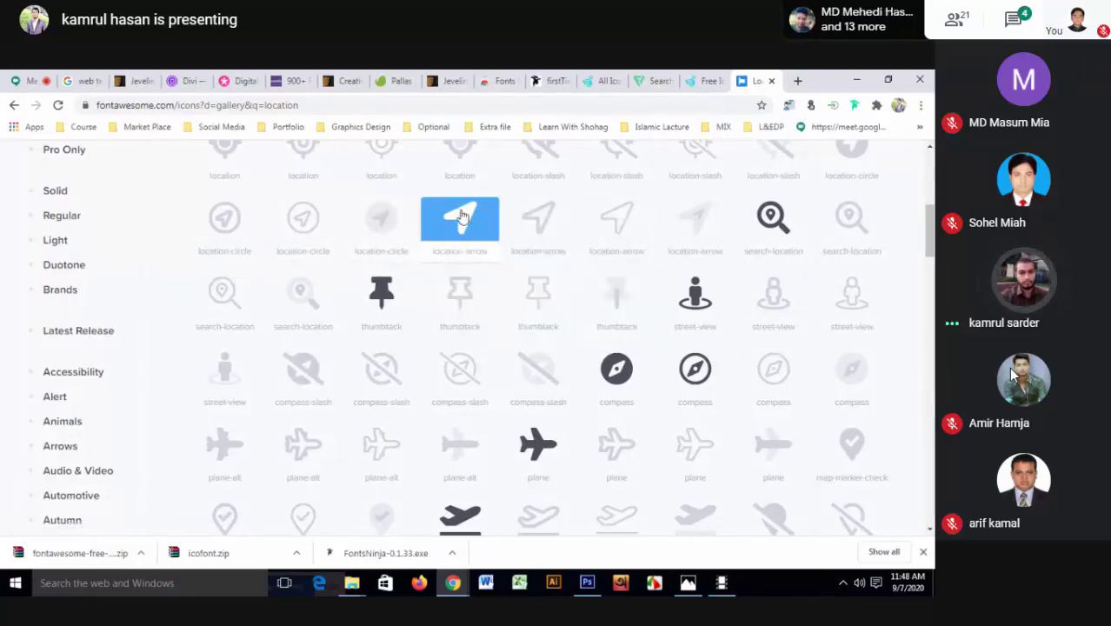
left_click(484, 240)
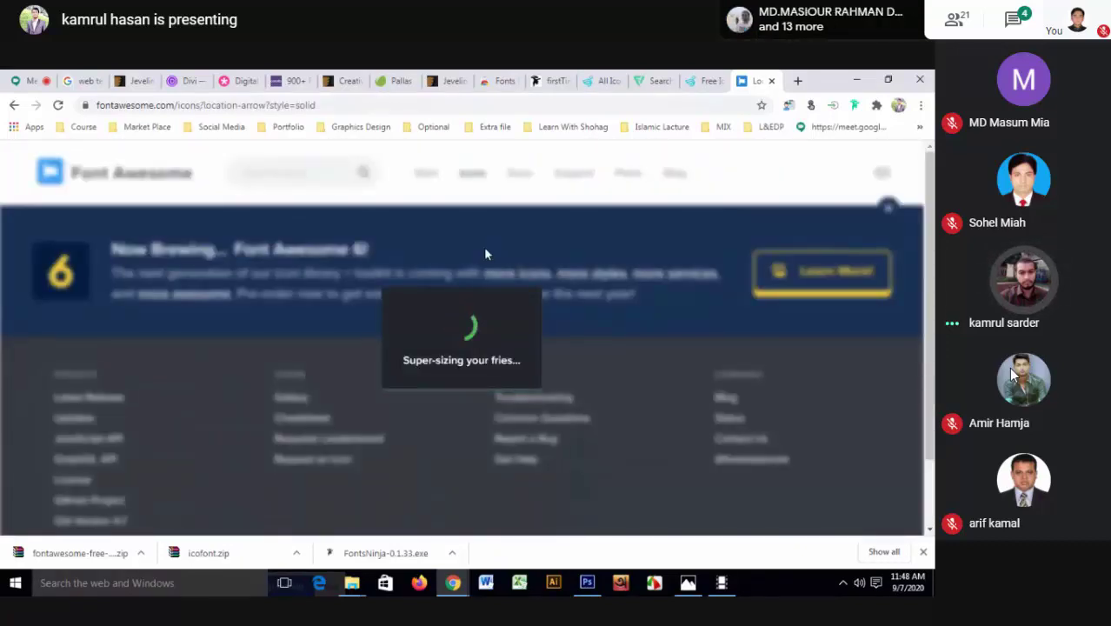
- Copy the location-arrow's large preview image
scroll(438, 320, "down", 3)
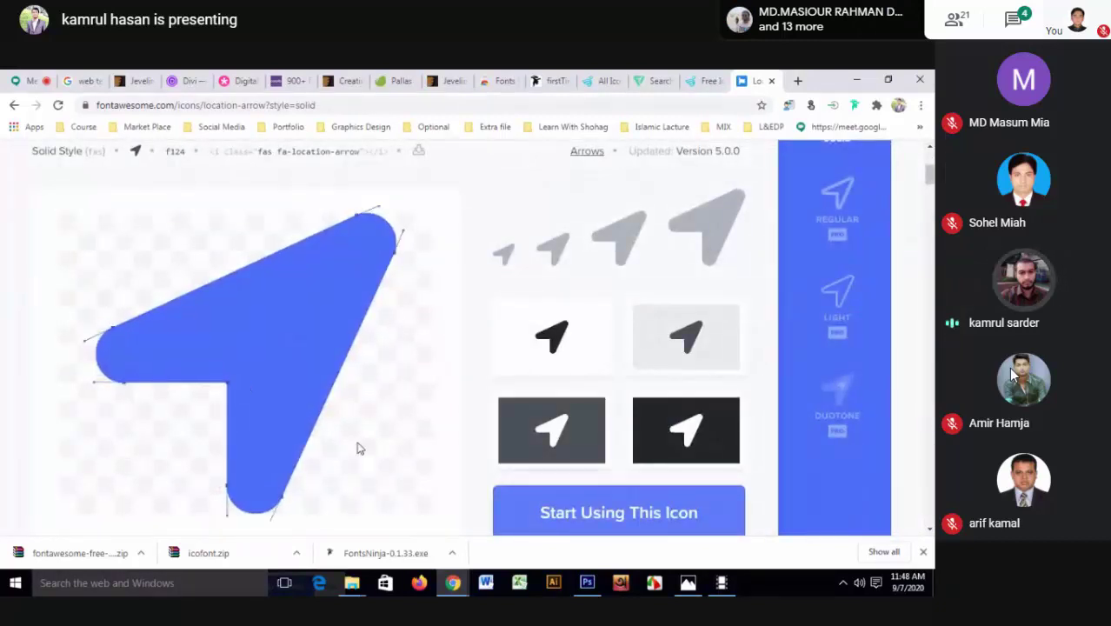
right_click(263, 340)
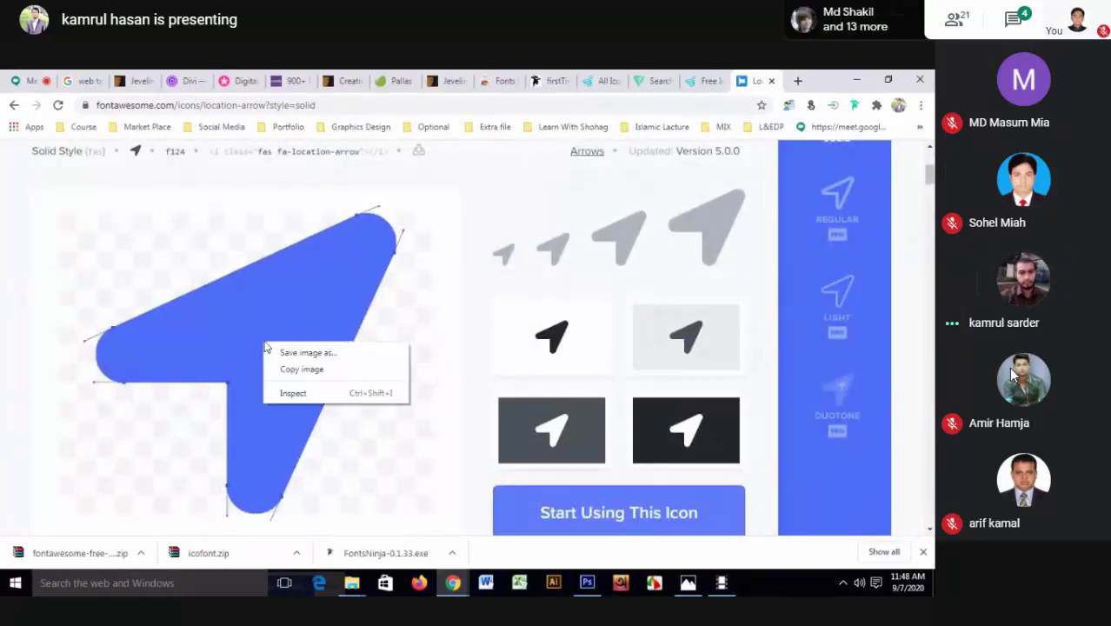
left_click(306, 368)
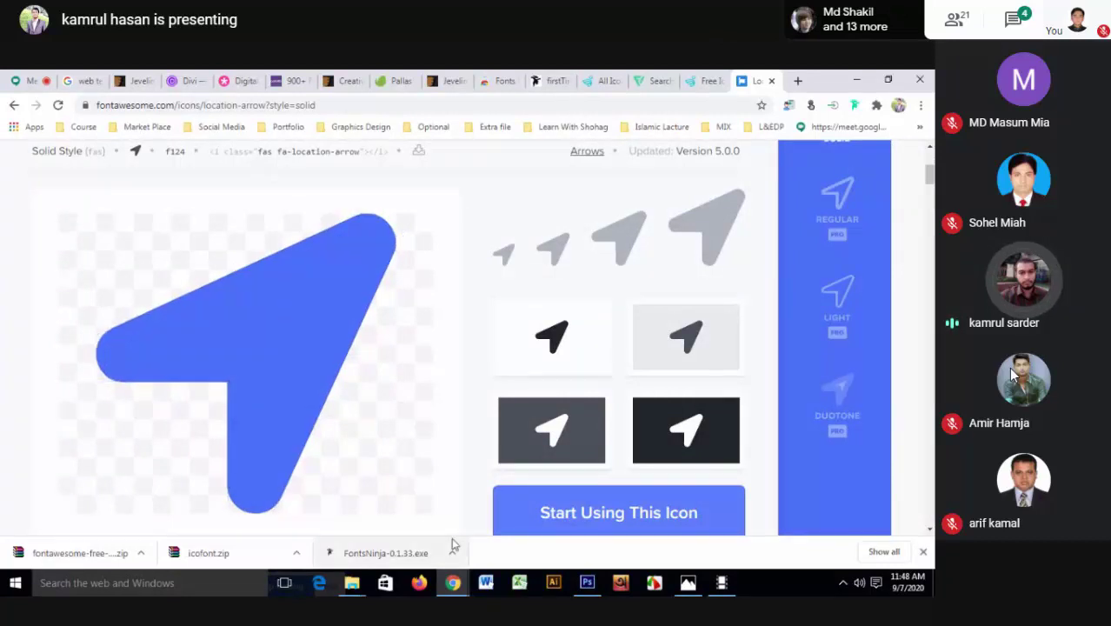
- In Photoshop, start a new text layer on the canvas set to the Font Awesome font
left_click(585, 589)
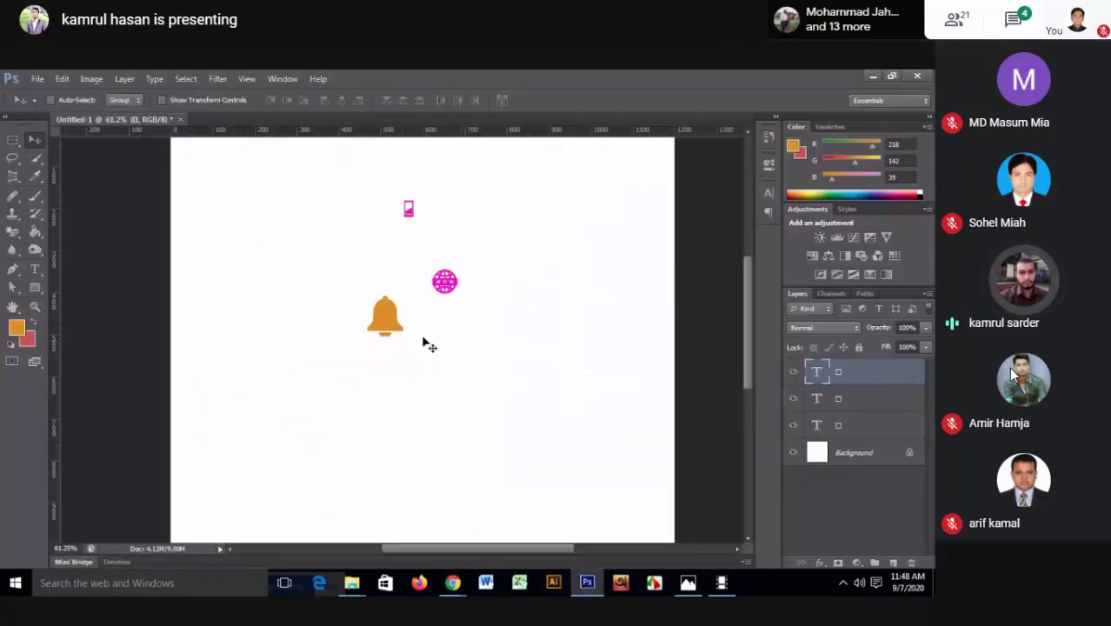
left_click(38, 271)
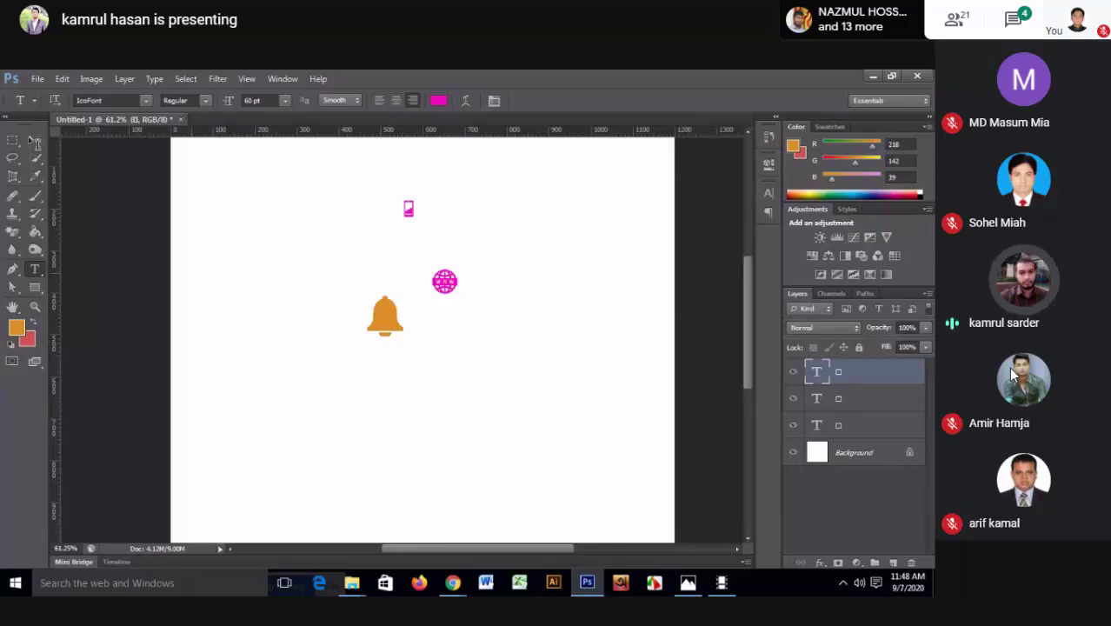
left_click(244, 261)
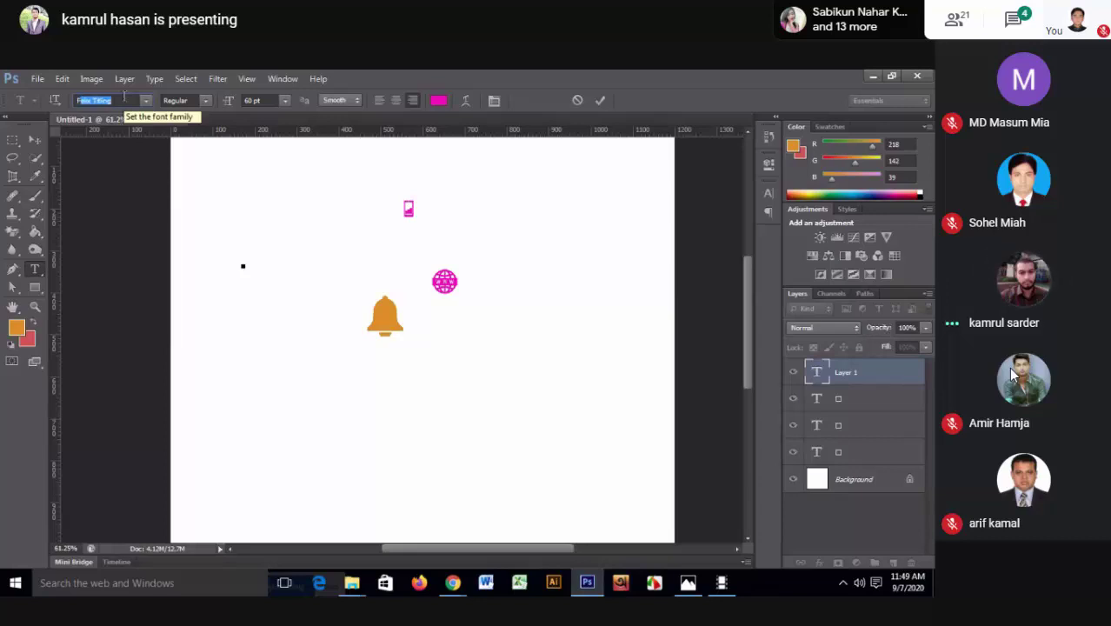
type("Font Awesome")
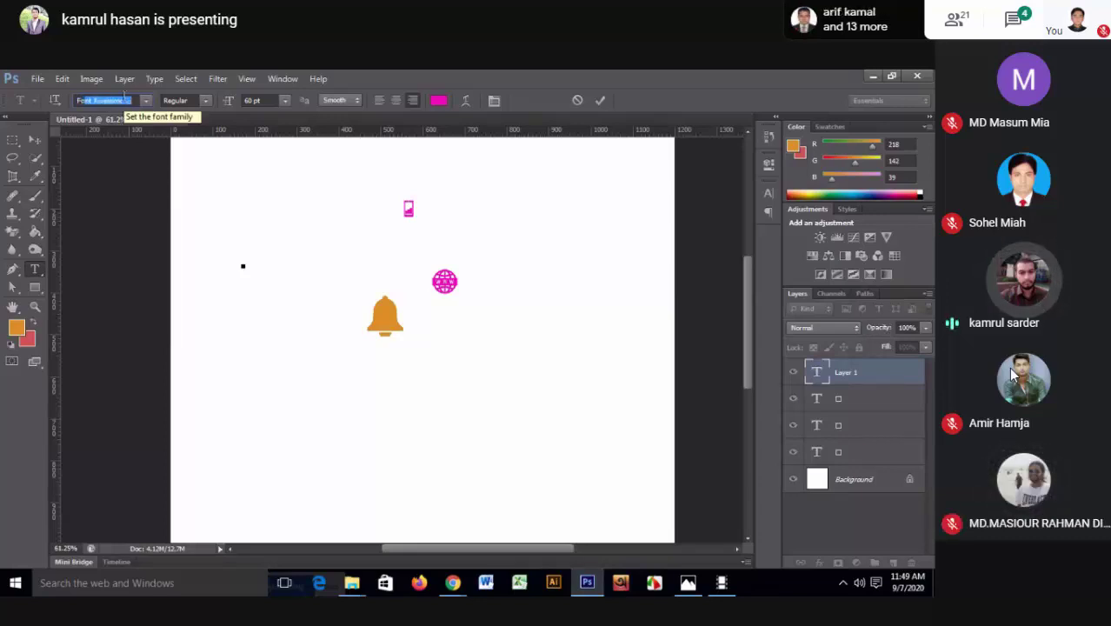
key("Return")
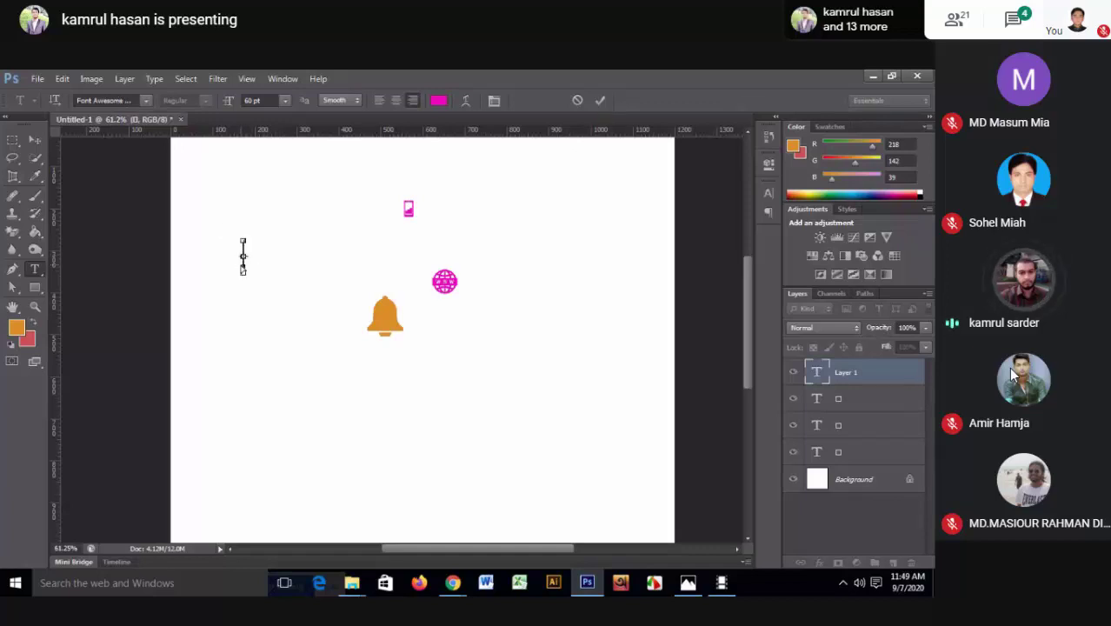
key("alt+Tab")
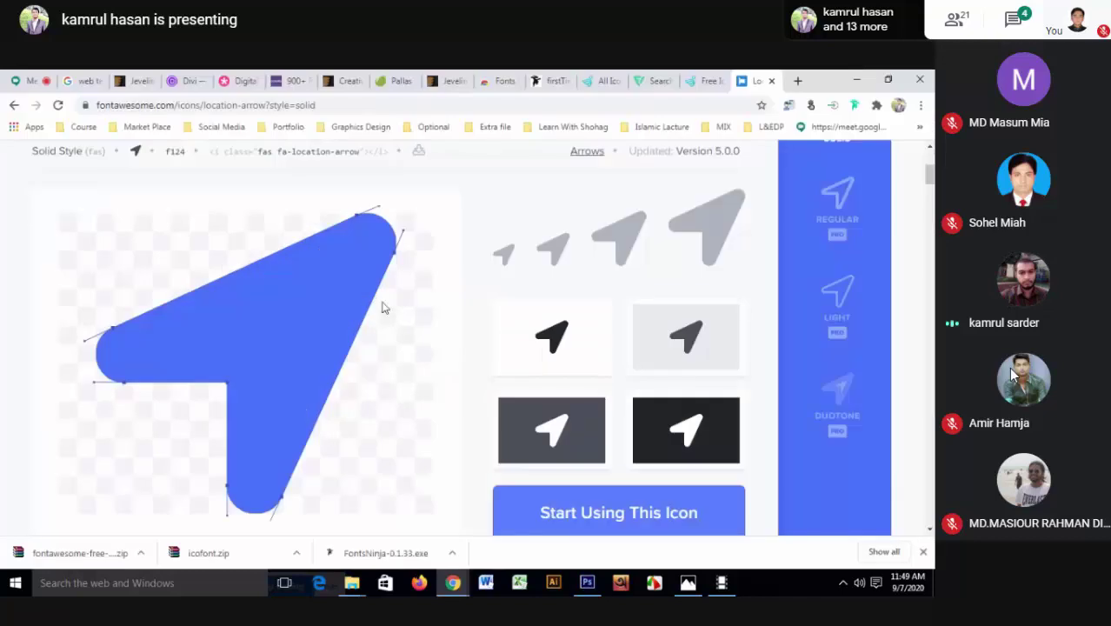
- Copy the large blue location-arrow preview image
right_click(550, 344)
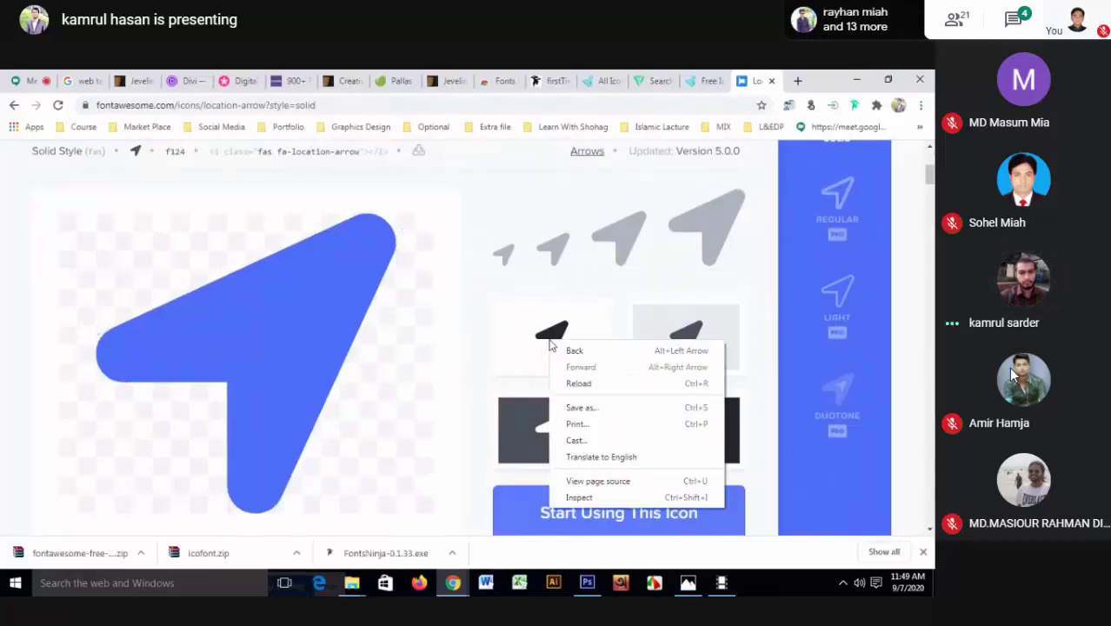
key("Escape")
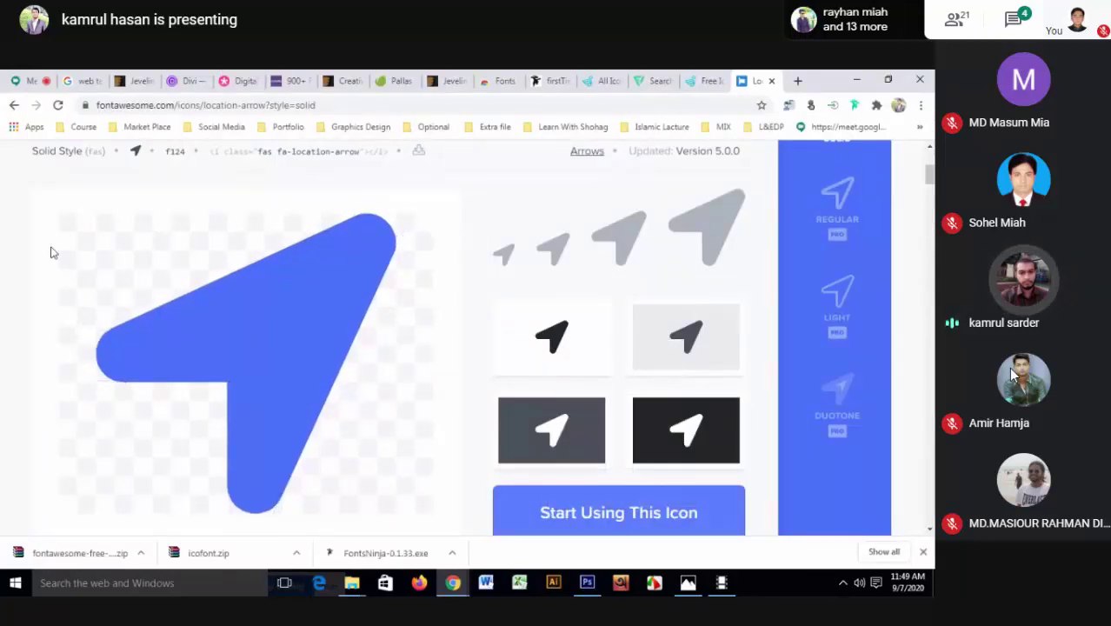
right_click(288, 338)
left_click(324, 366)
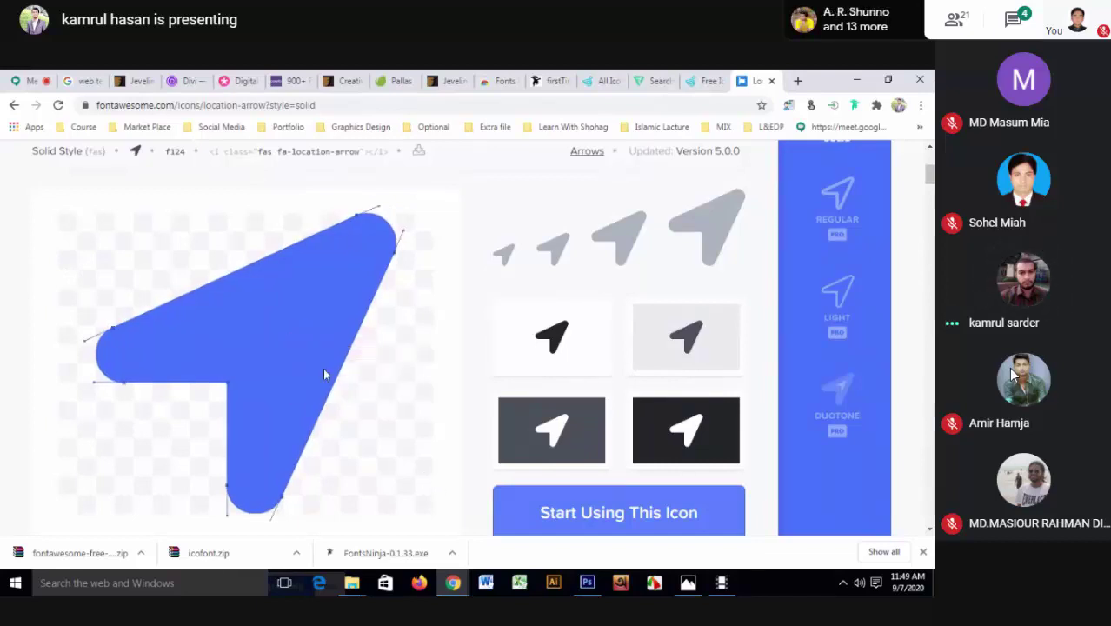
- Go back to the location gallery and open the map-marker-alt icon's detail page
left_click(15, 106)
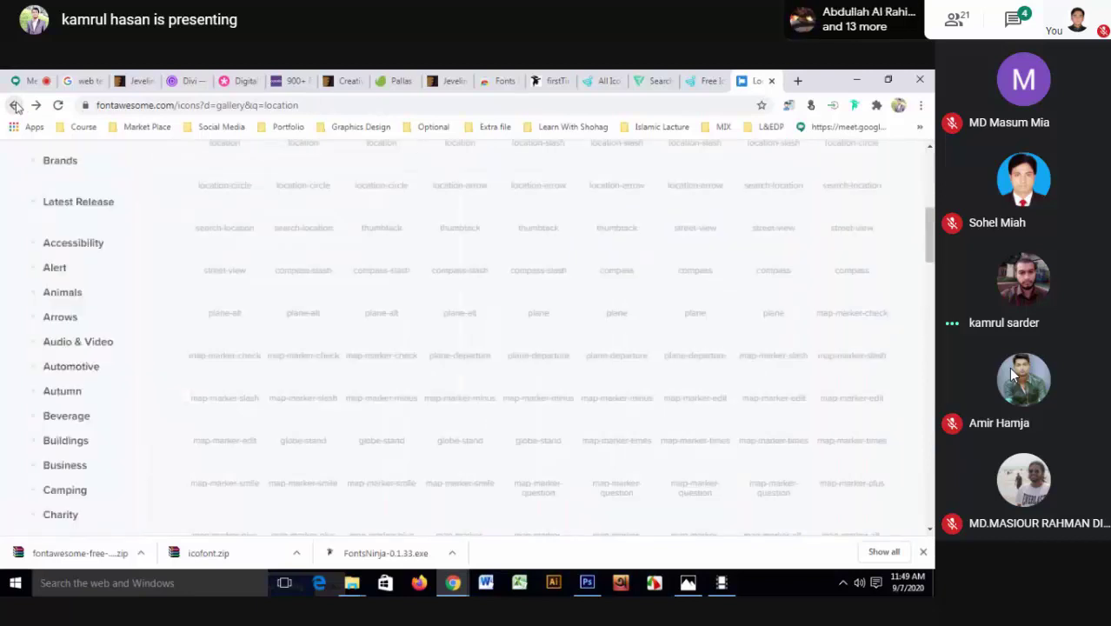
scroll(508, 330, "down", 1)
scroll(510, 333, "down", 4)
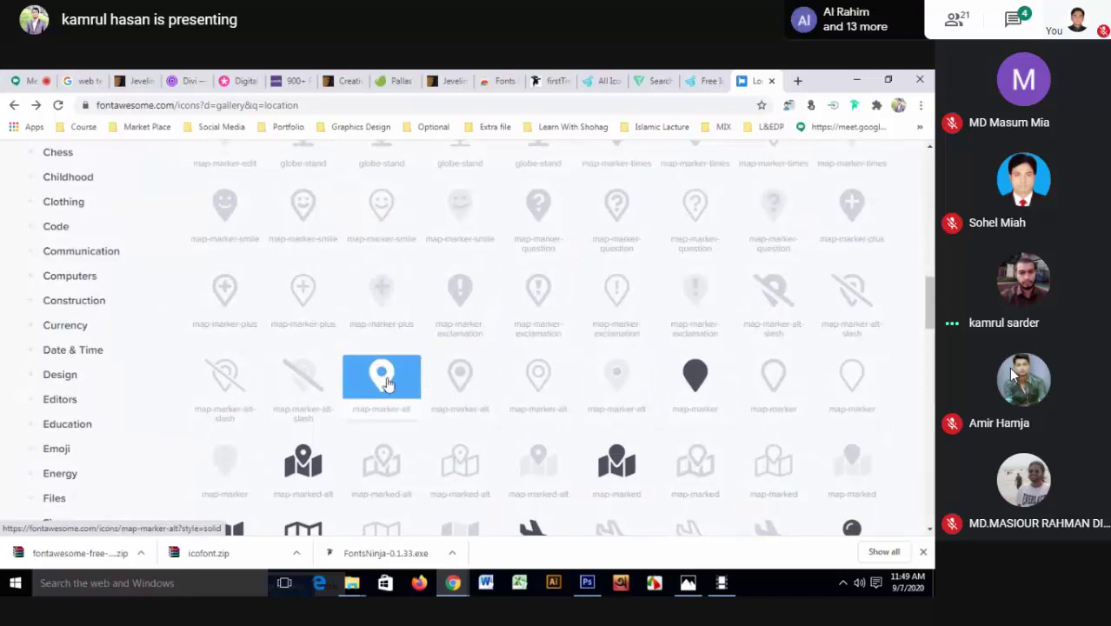
right_click(387, 383)
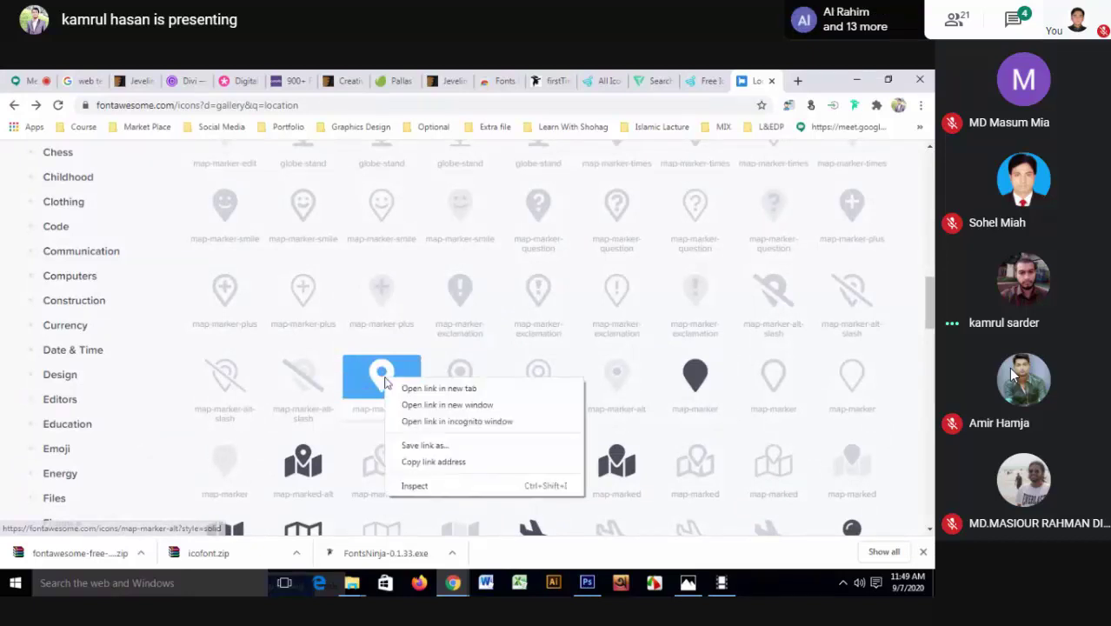
key("Escape")
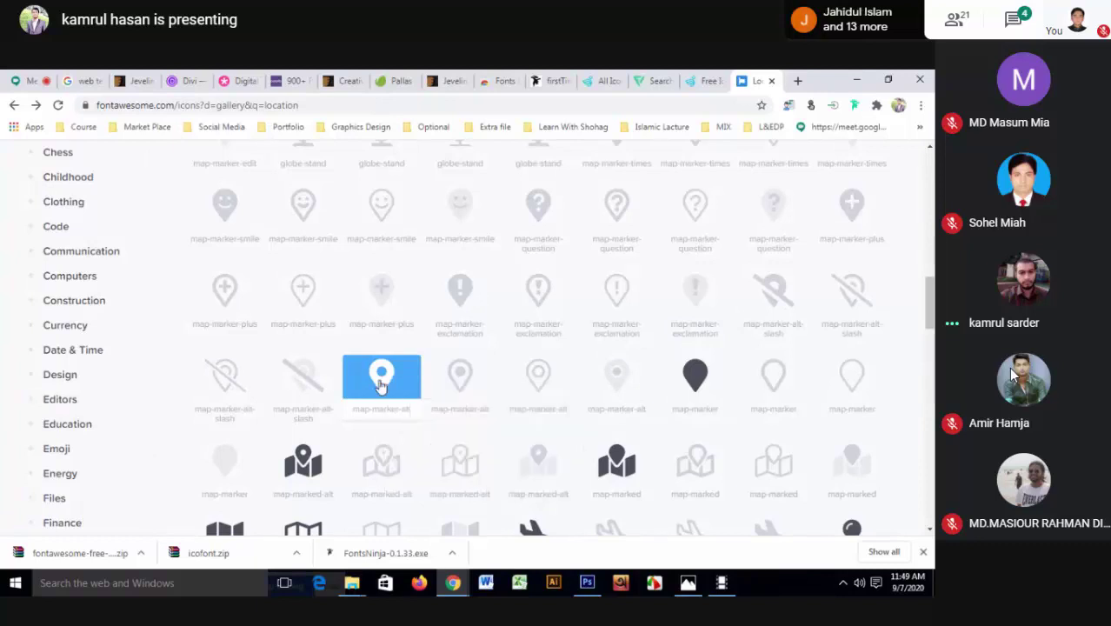
right_click(386, 386)
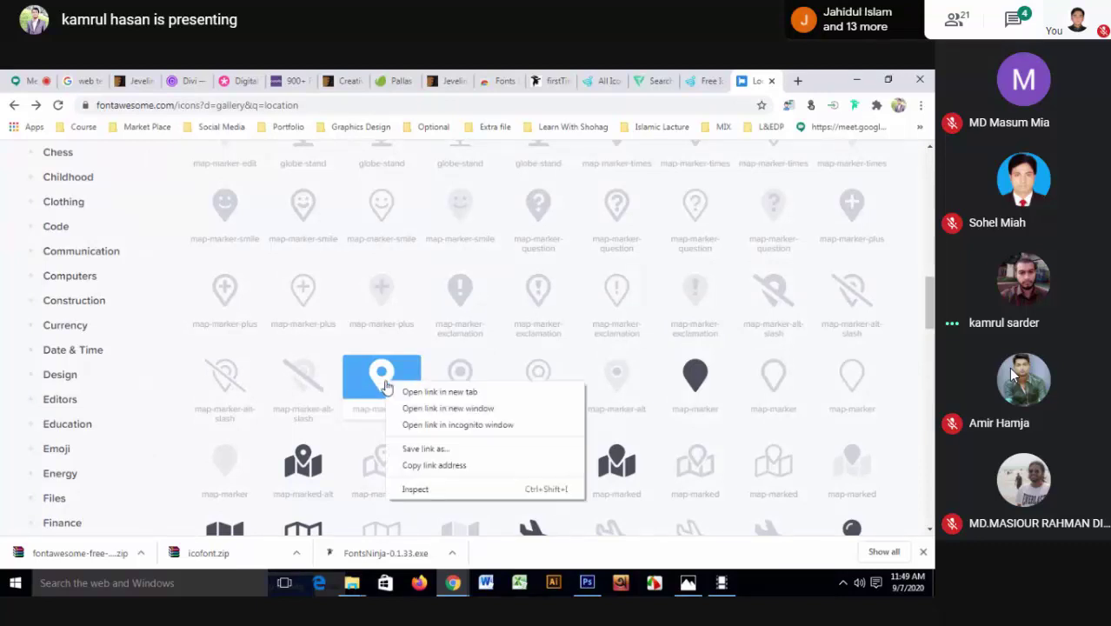
left_click(379, 380)
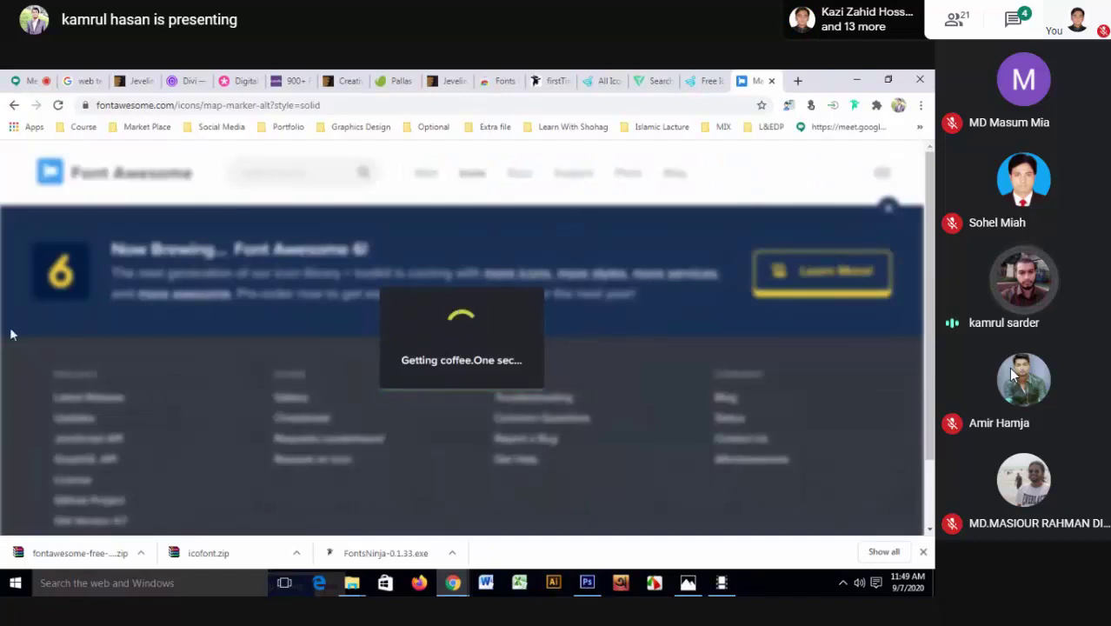
- Save the map-marker-alt preview image as download (1).png
scroll(139, 382, "down", 2)
scroll(100, 308, "down", 3)
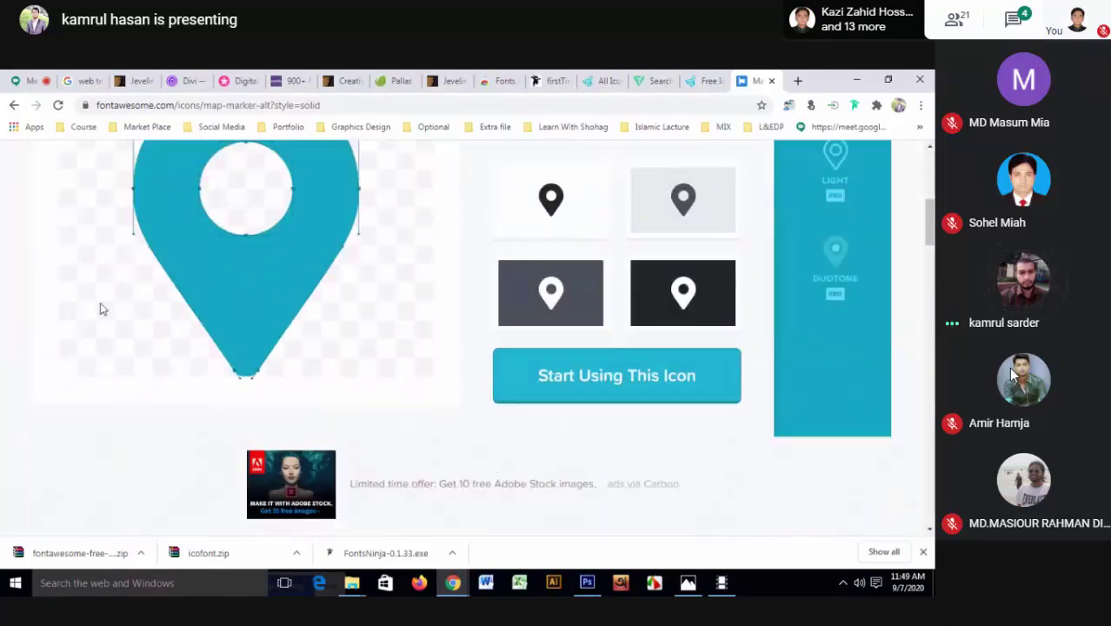
scroll(199, 344, "up", 2)
right_click(324, 326)
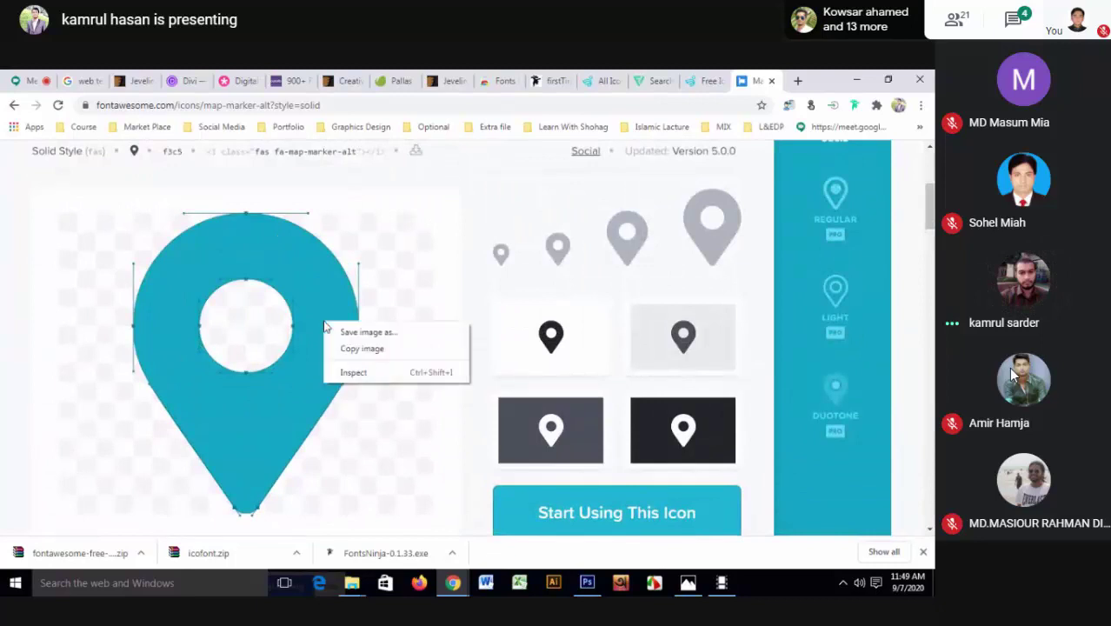
left_click(362, 348)
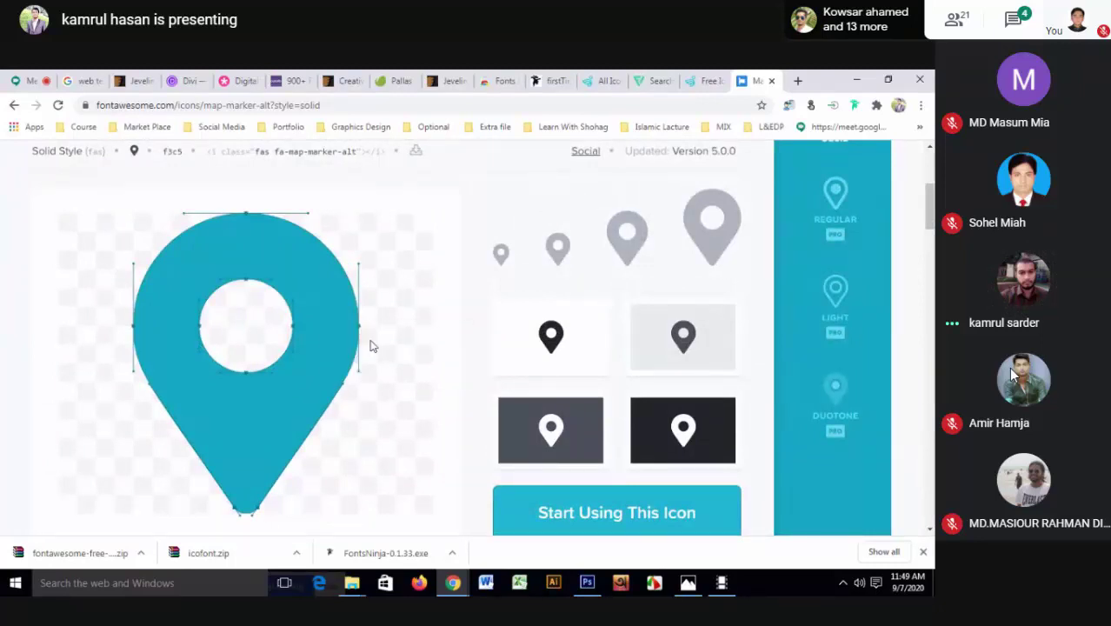
right_click(347, 324)
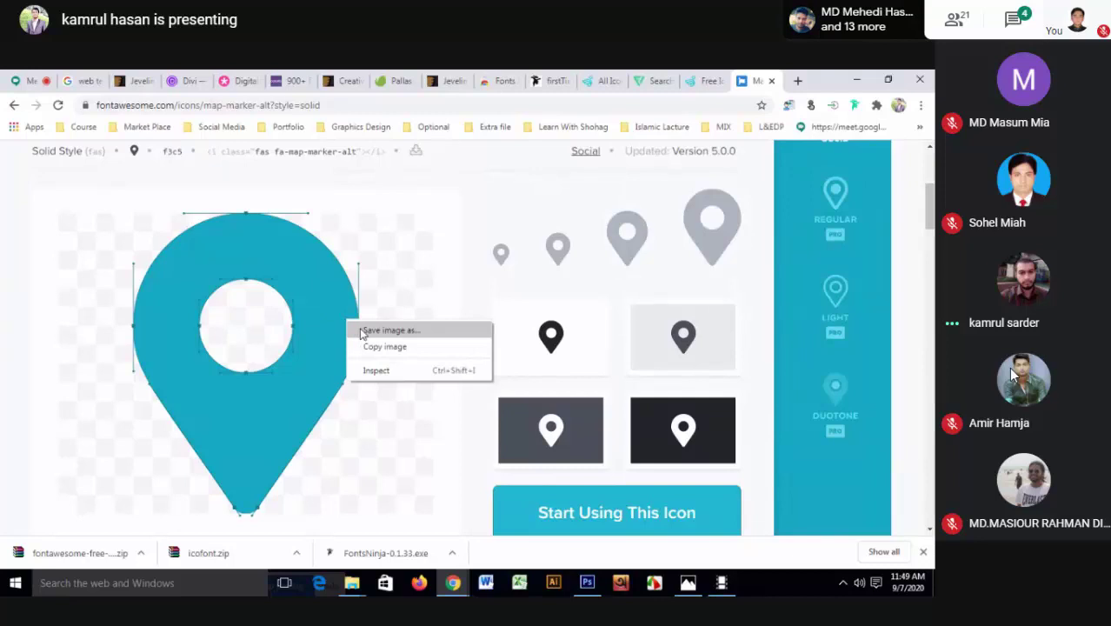
left_click(363, 331)
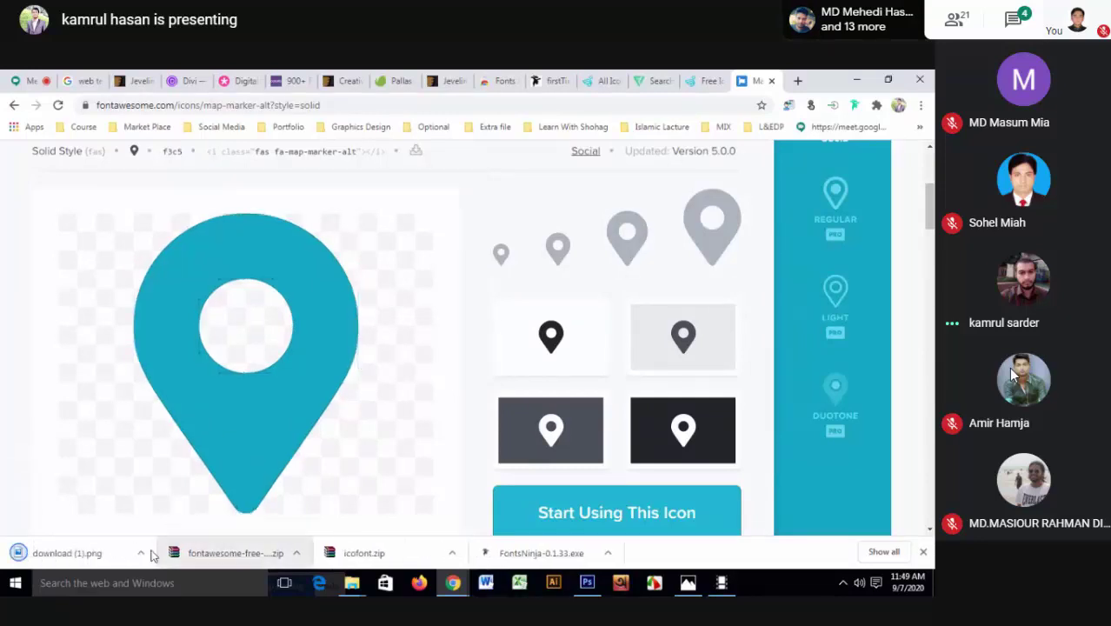
- Preview download (1).png in Photos from its folder, then return to the map-marker-alt page
left_click(141, 553)
left_click(191, 507)
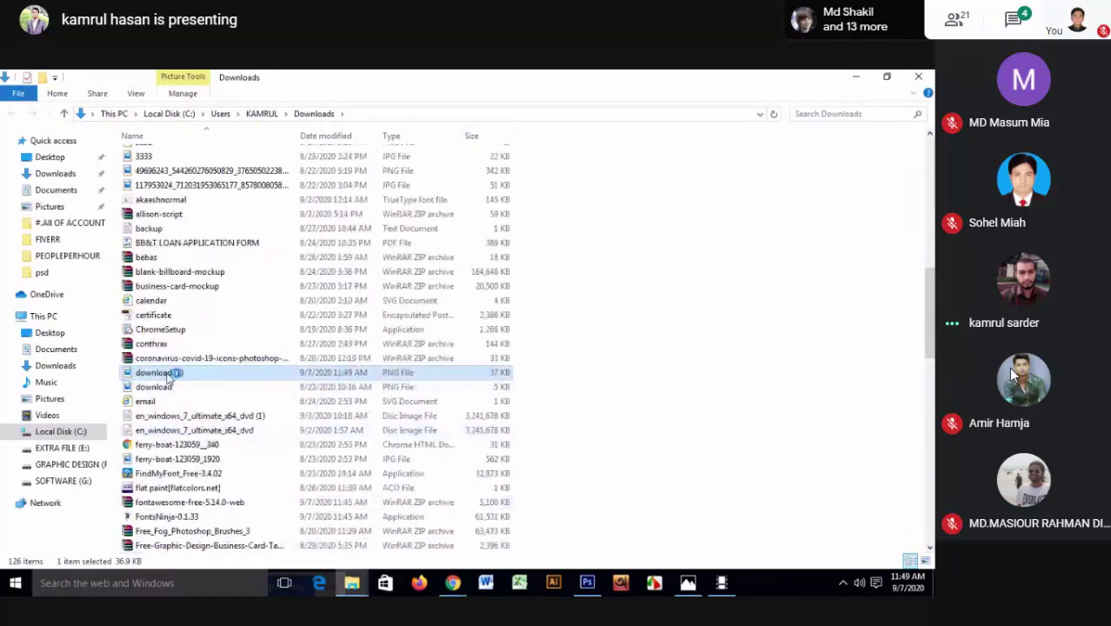
double_click(167, 376)
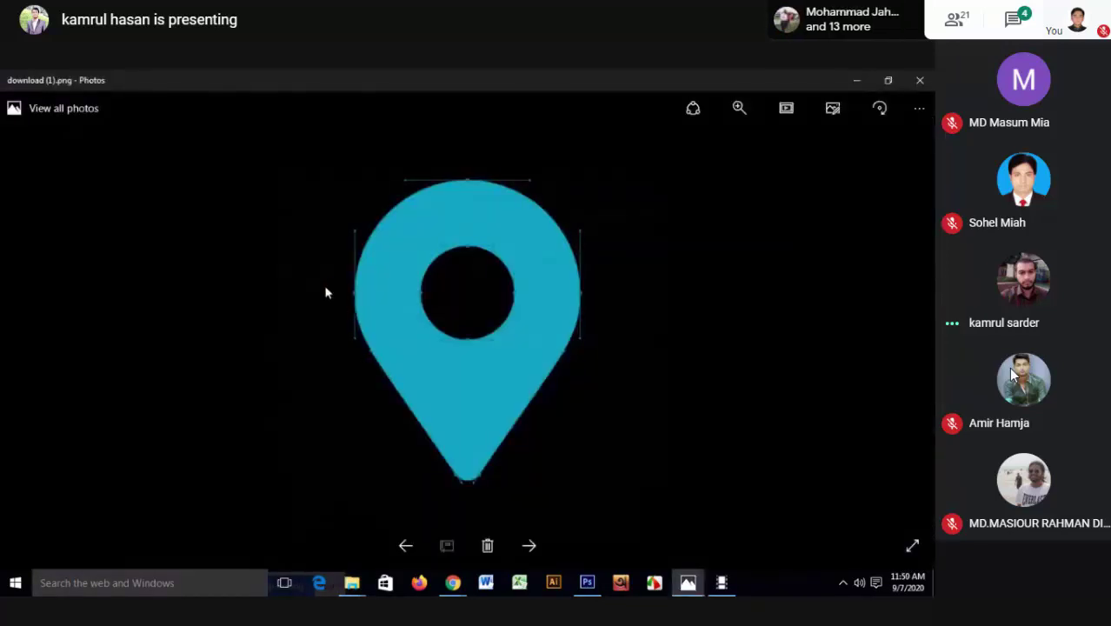
left_click(908, 76)
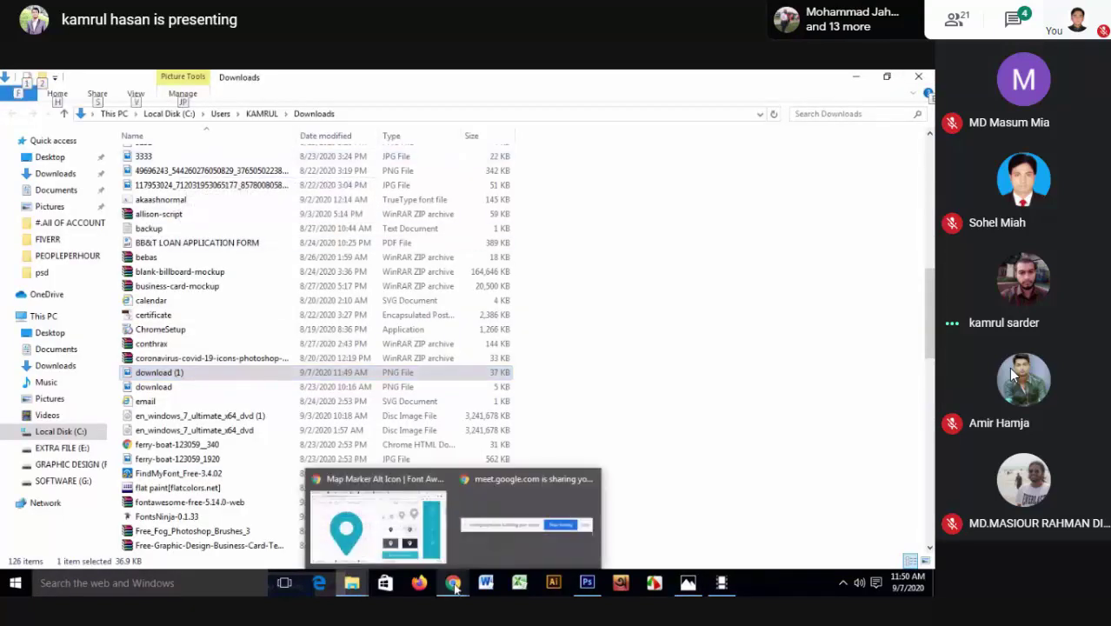
left_click(390, 499)
scroll(598, 401, "down", 5)
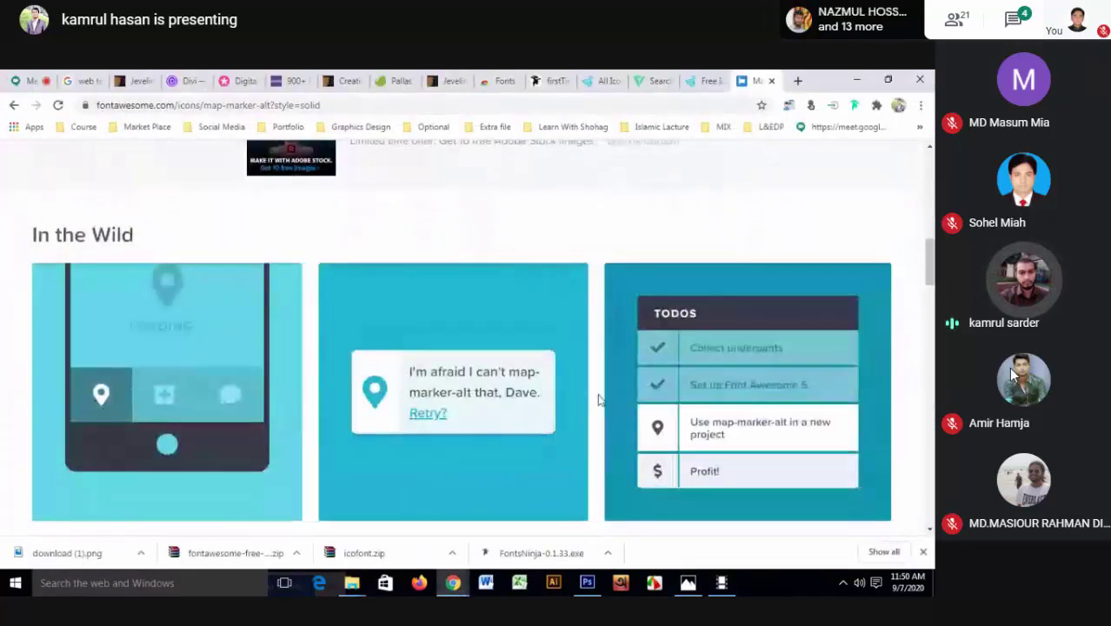
- Scroll to the camera icon and open, then dismiss, its link options twice
scroll(598, 402, "down", 5)
scroll(557, 374, "down", 5)
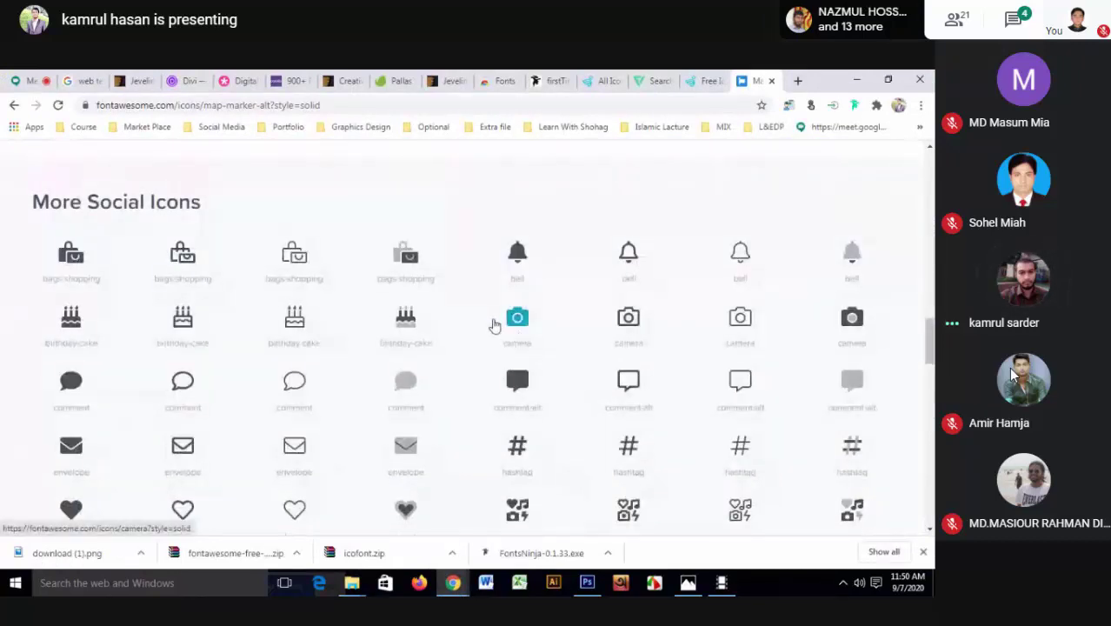
right_click(525, 321)
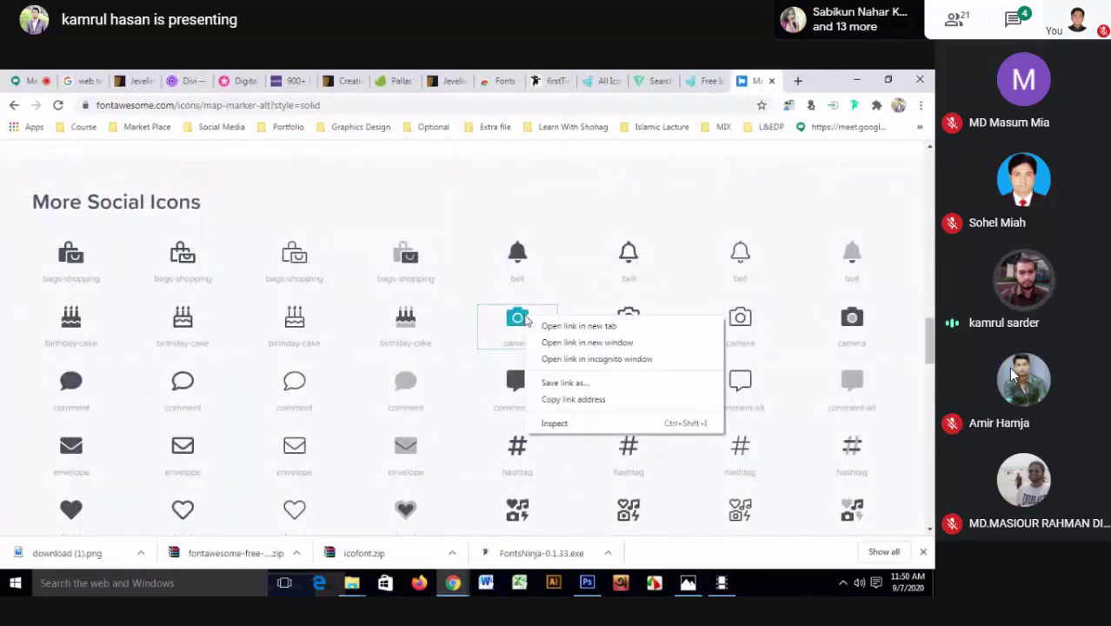
left_click(466, 312)
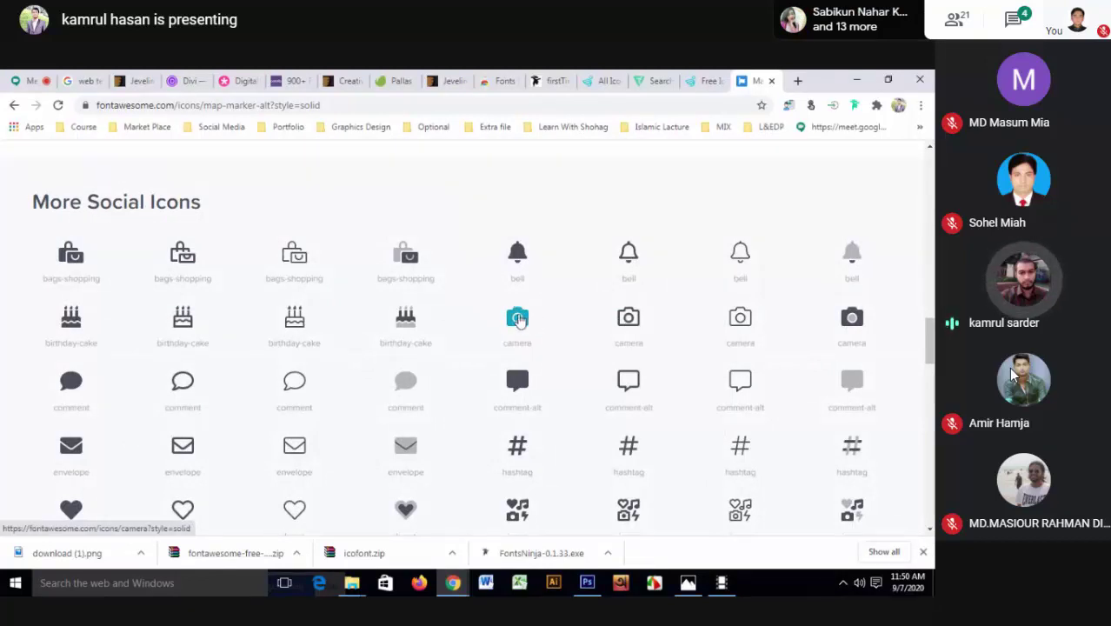
right_click(520, 318)
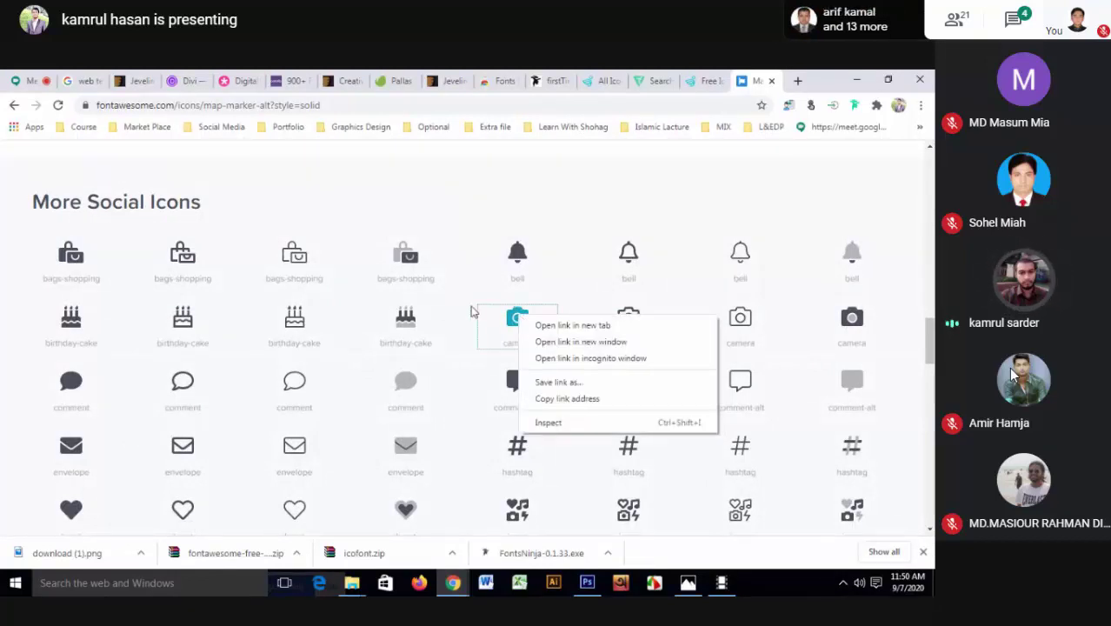
left_click(462, 306)
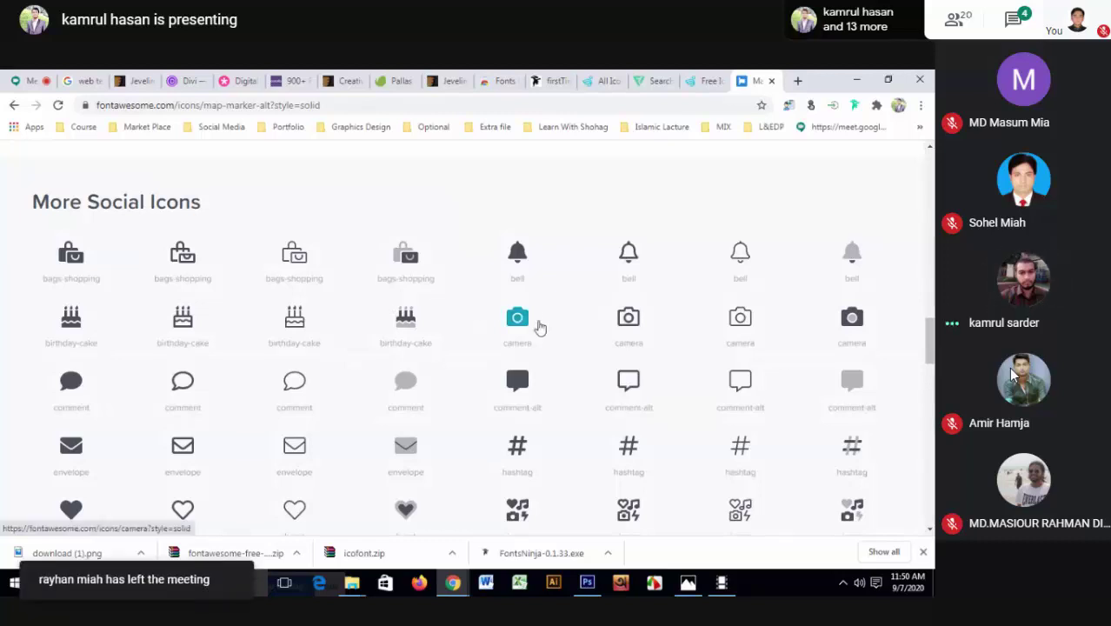
- Change the Photoshop text layer's font from IcoFont to Font Awesome and commit it
key("alt+Tab")
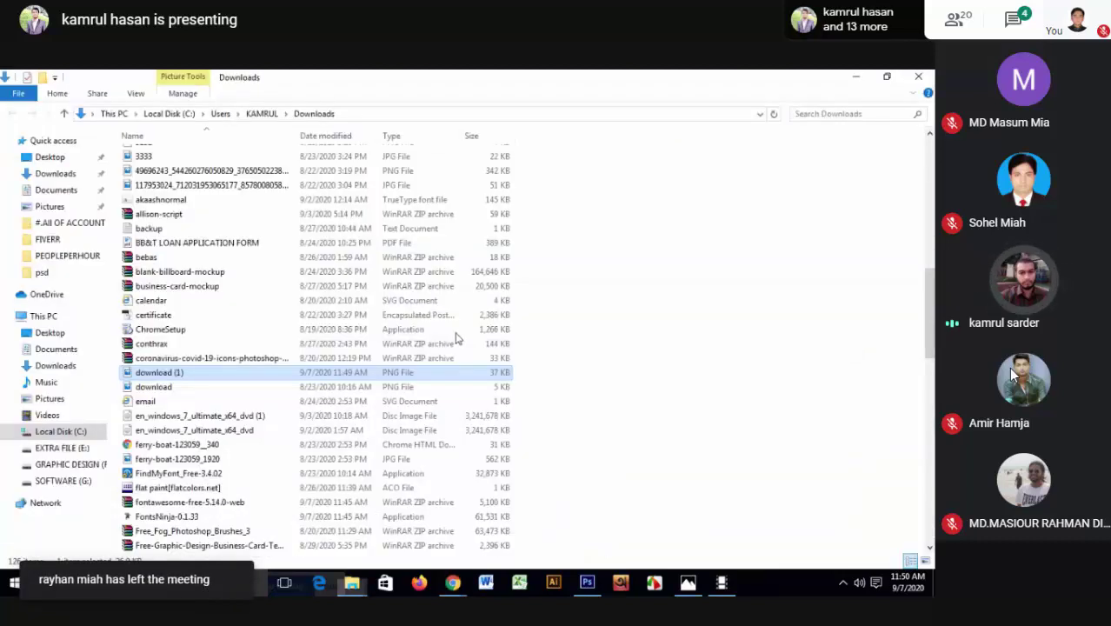
left_click(587, 583)
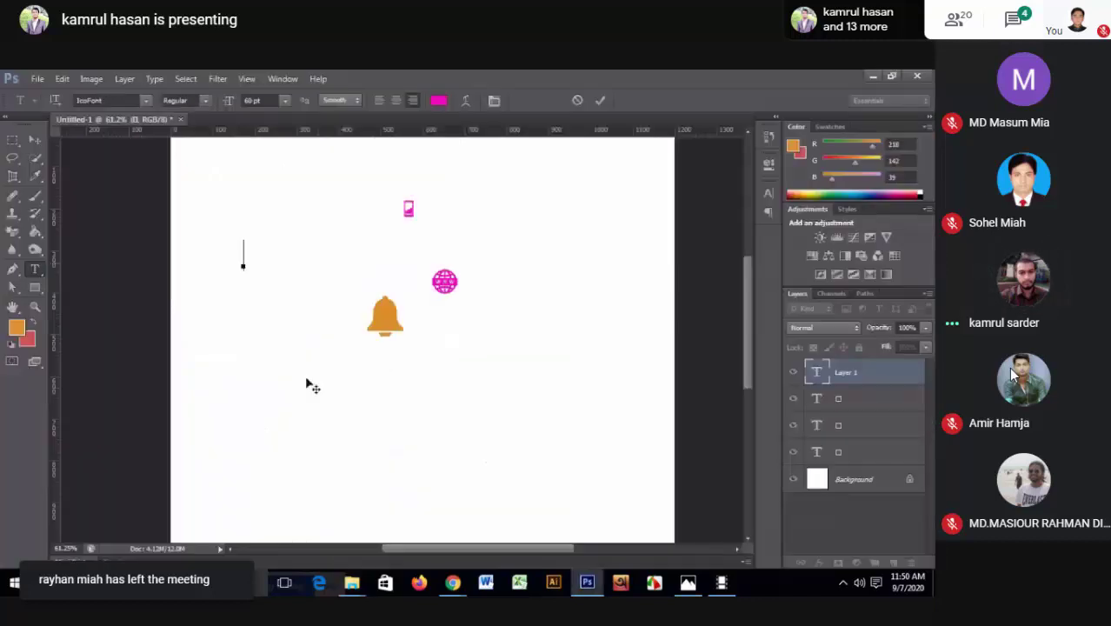
right_click(243, 266)
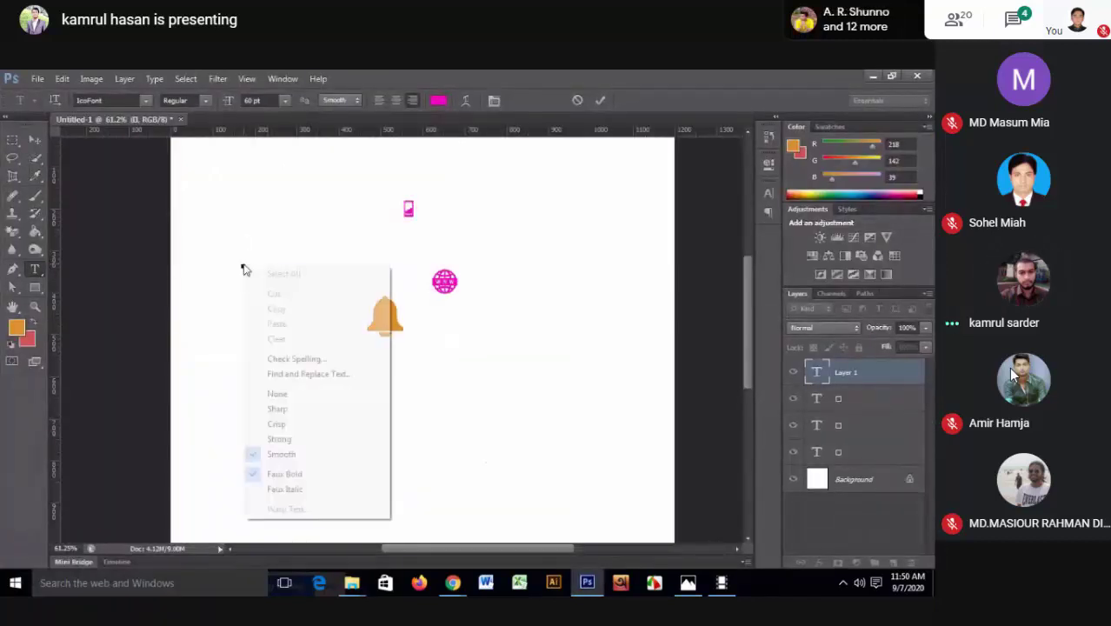
key("Escape")
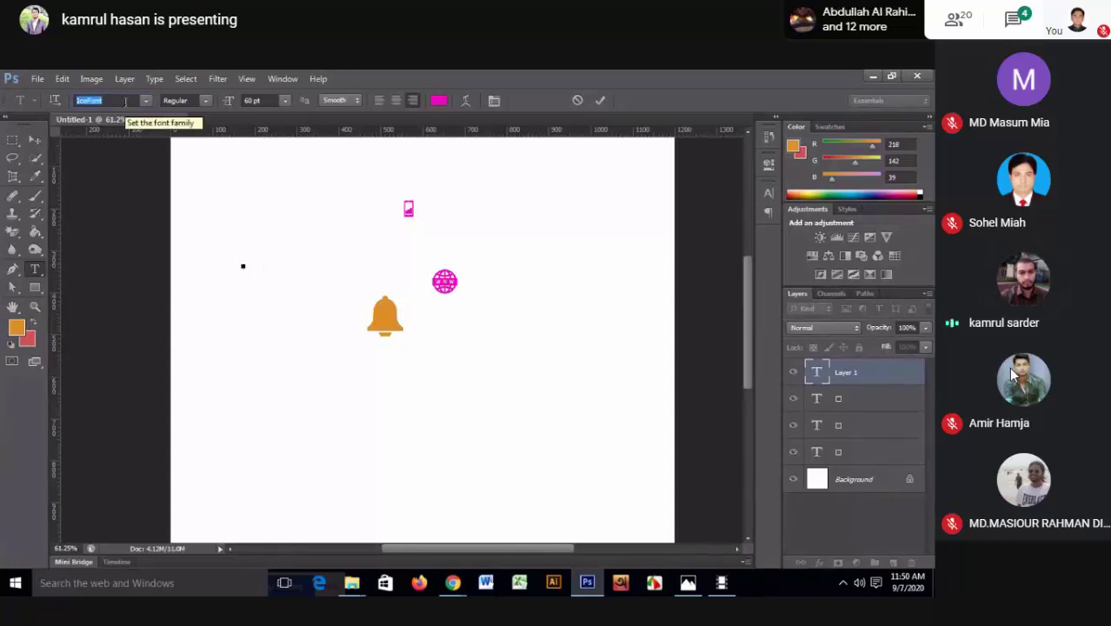
type("Font")
key("Return")
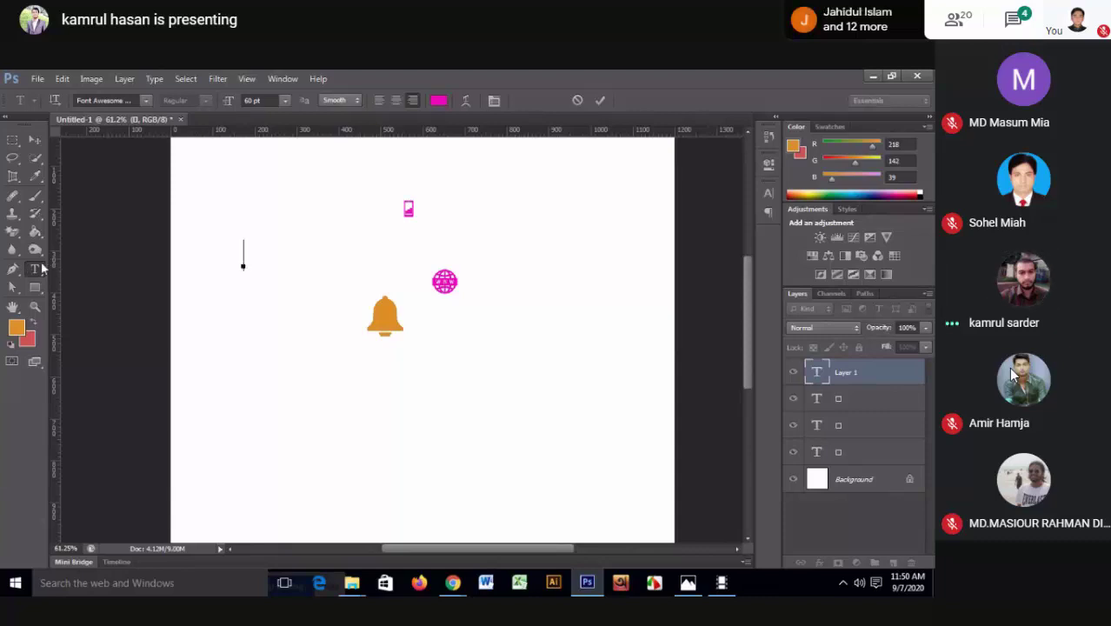
left_click(35, 139)
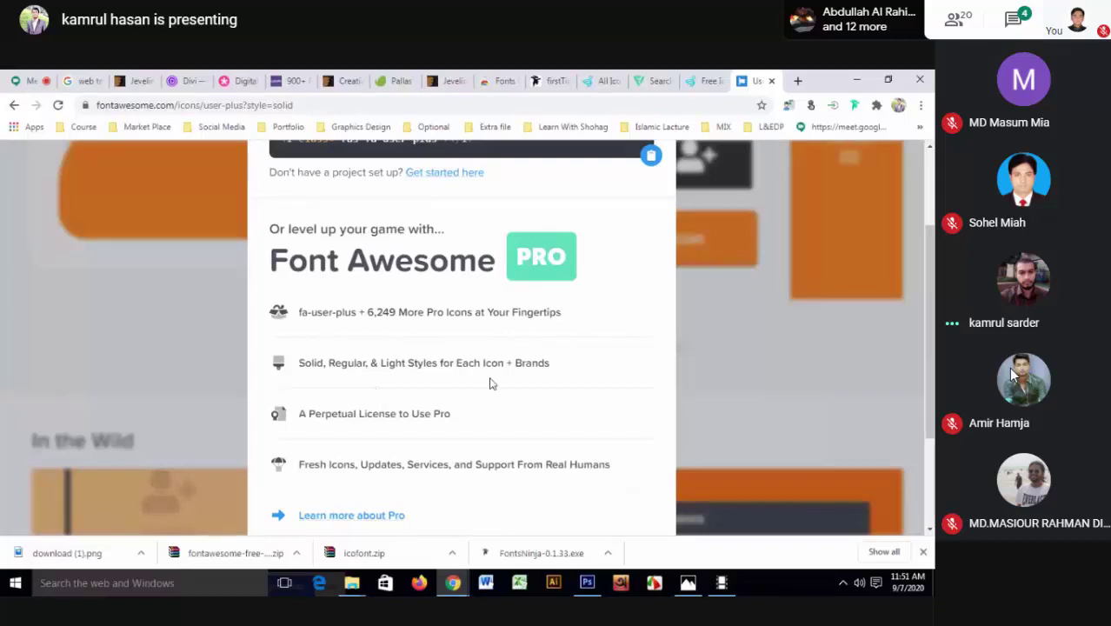
- Close the user-plus Start Using Font Awesome popup and go back to map-marker-alt
scroll(491, 383, "up", 2)
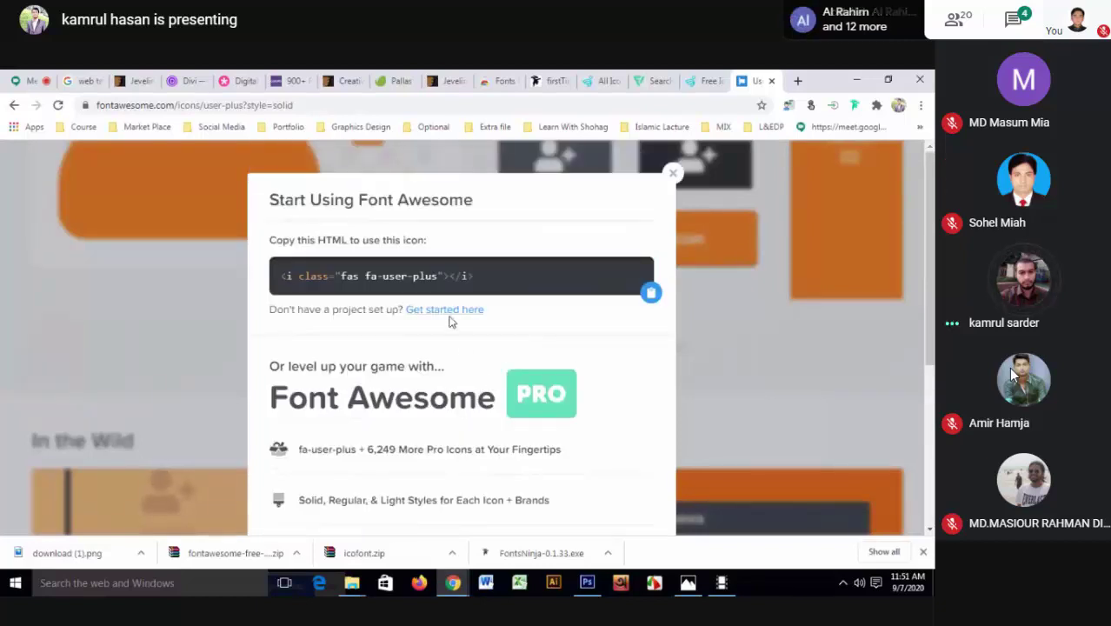
scroll(465, 325, "down", 3)
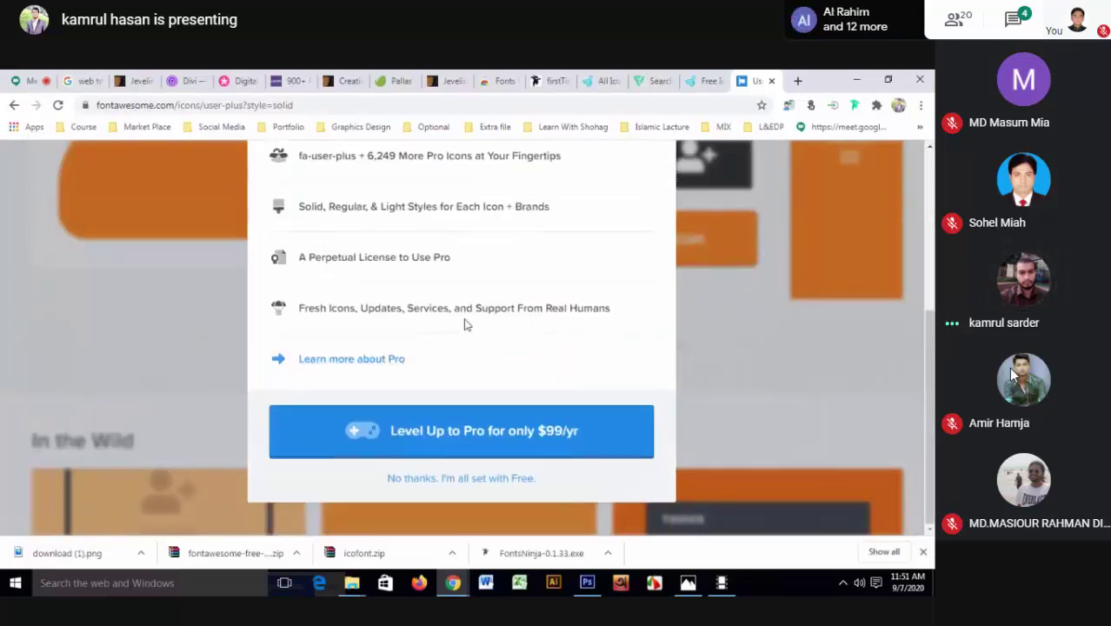
scroll(465, 324, "up", 2)
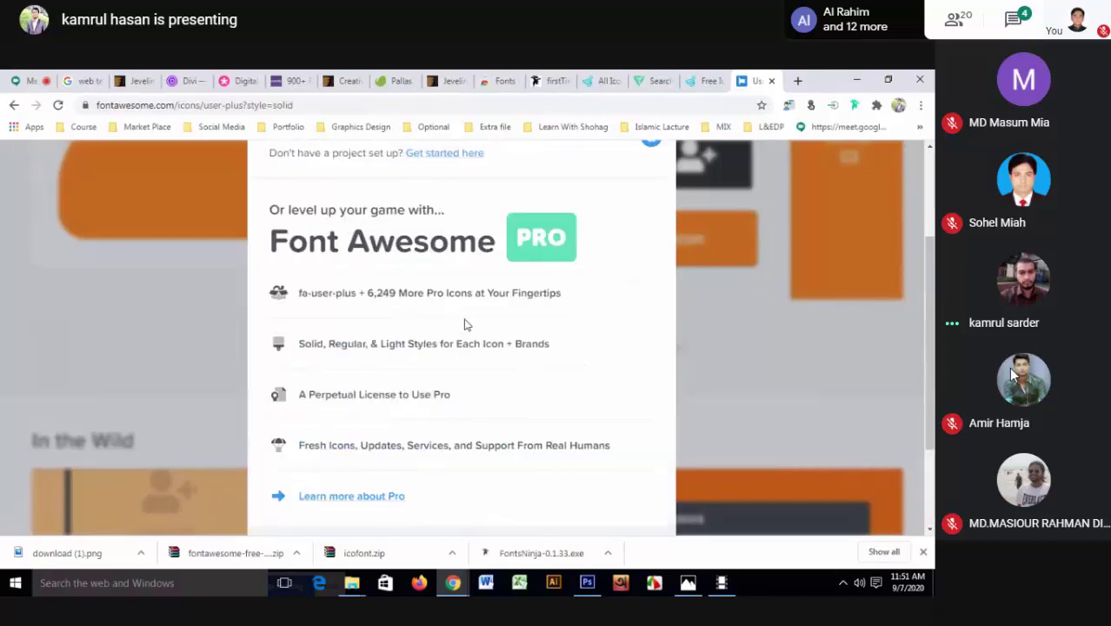
scroll(465, 324, "up", 1)
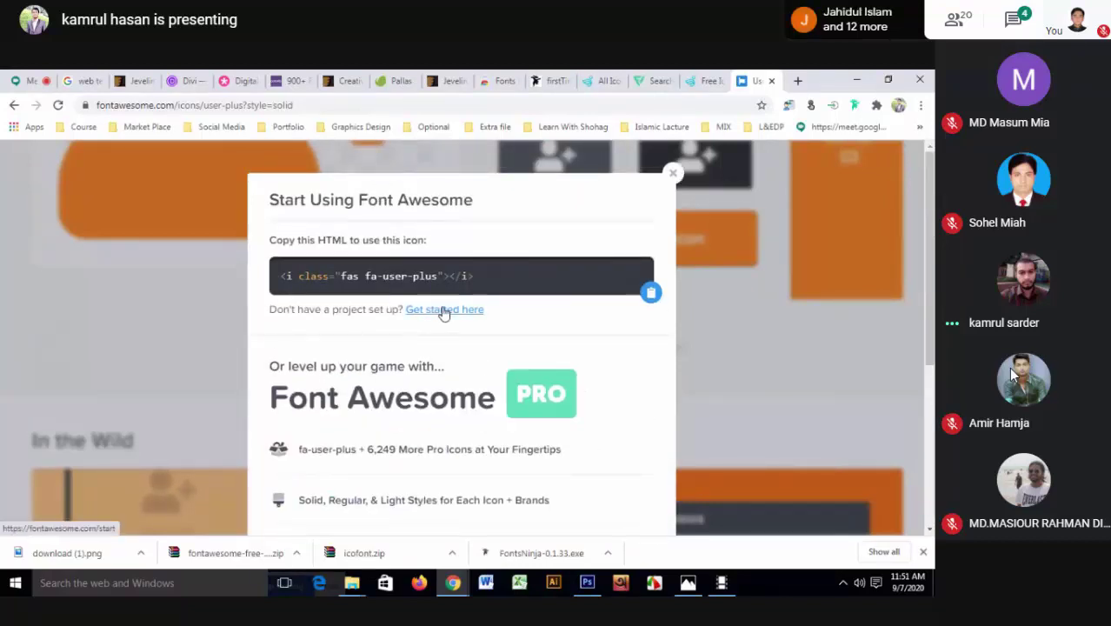
left_click(672, 174)
left_click(14, 105)
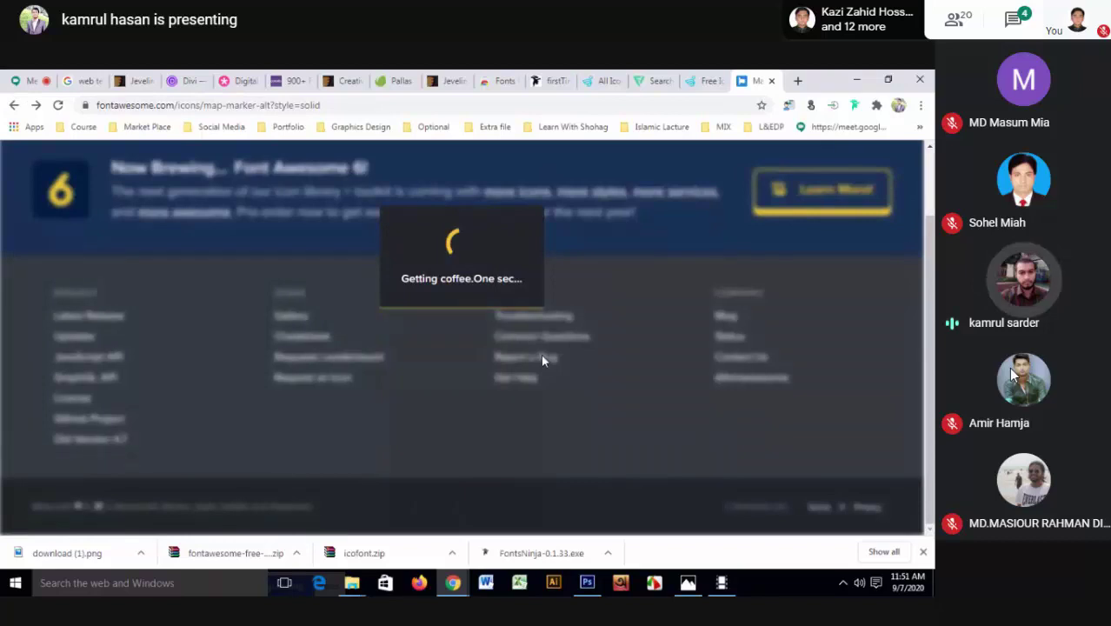
- Open the hand-holding-usd icon's page from the location gallery
scroll(498, 341, "down", 3)
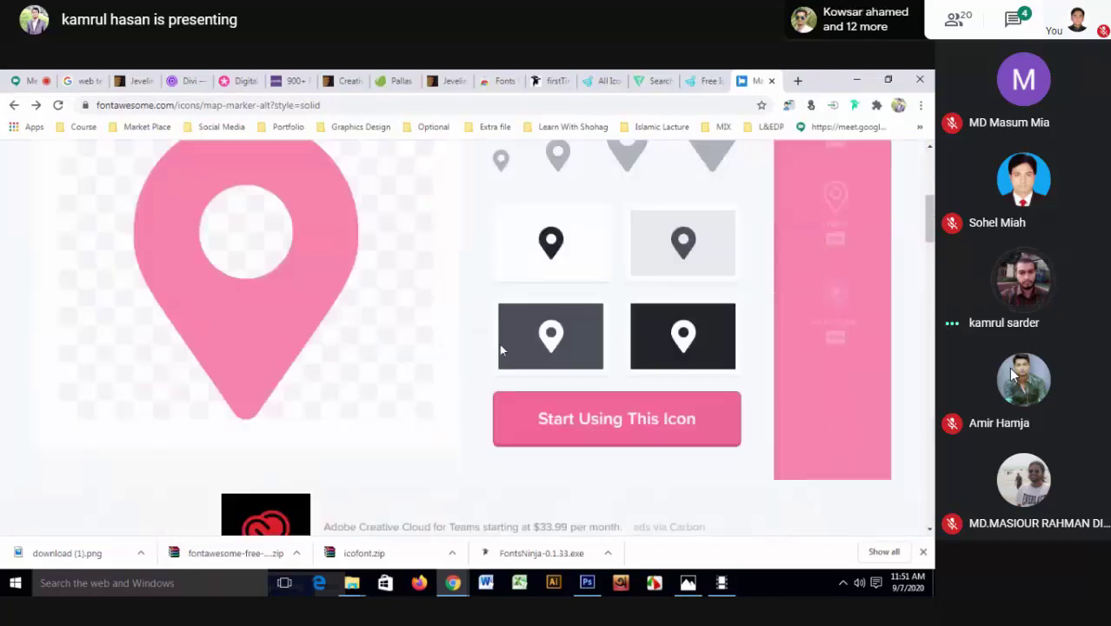
scroll(498, 341, "up", 5)
scroll(426, 338, "down", 5)
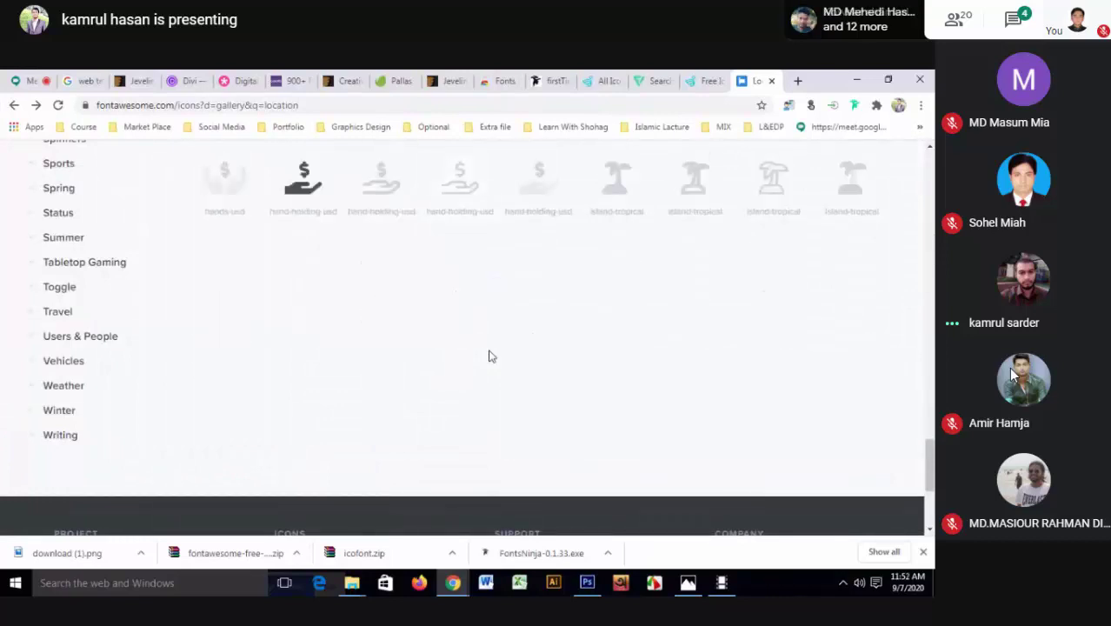
scroll(488, 357, "up", 3)
scroll(489, 357, "up", 3)
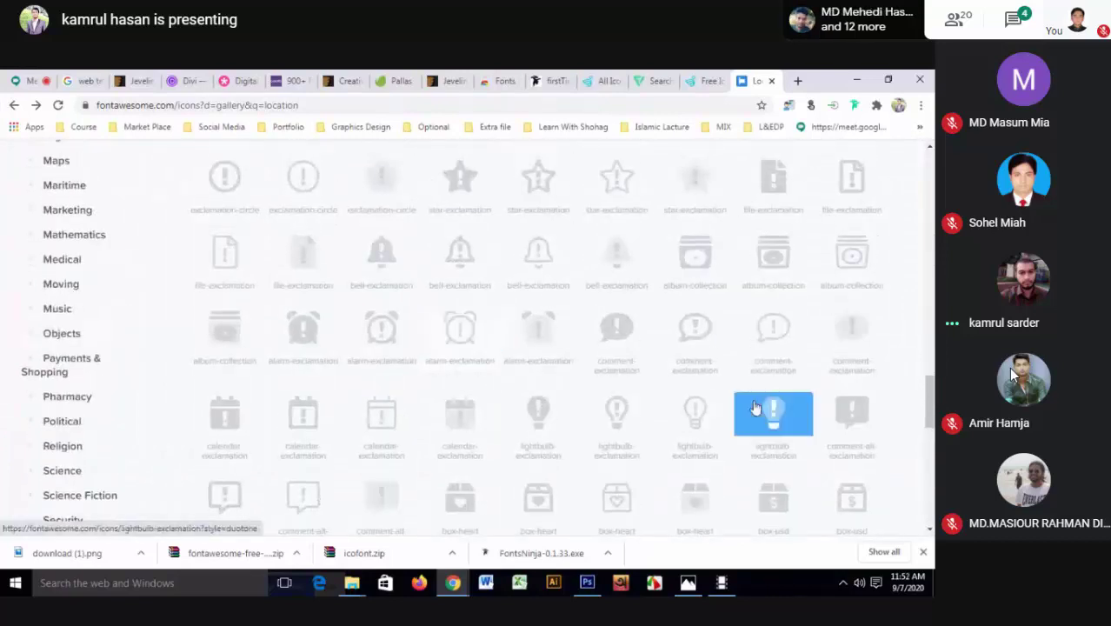
scroll(739, 396, "down", 5)
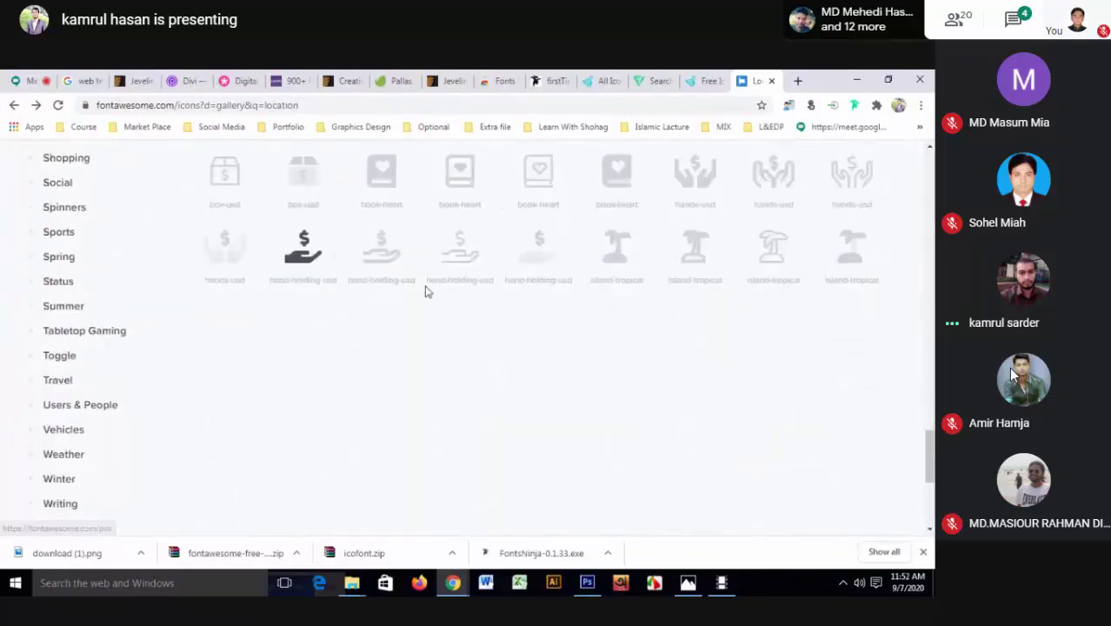
left_click(300, 255)
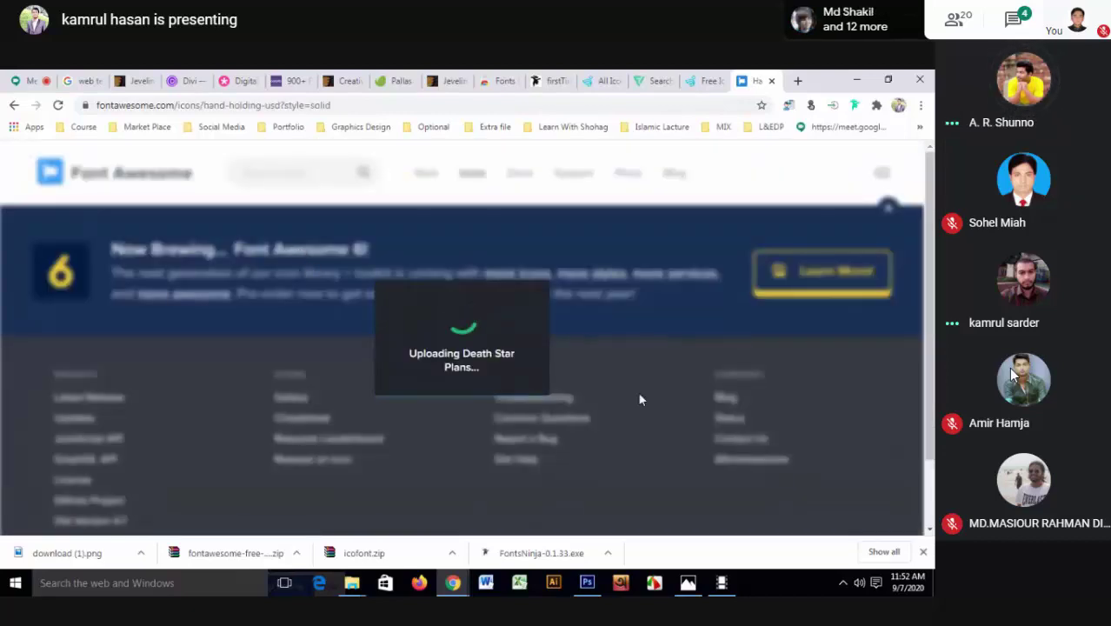
- Show the usage popup with the fas fa-hand-holding-usd HTML code
scroll(640, 399, "down", 3)
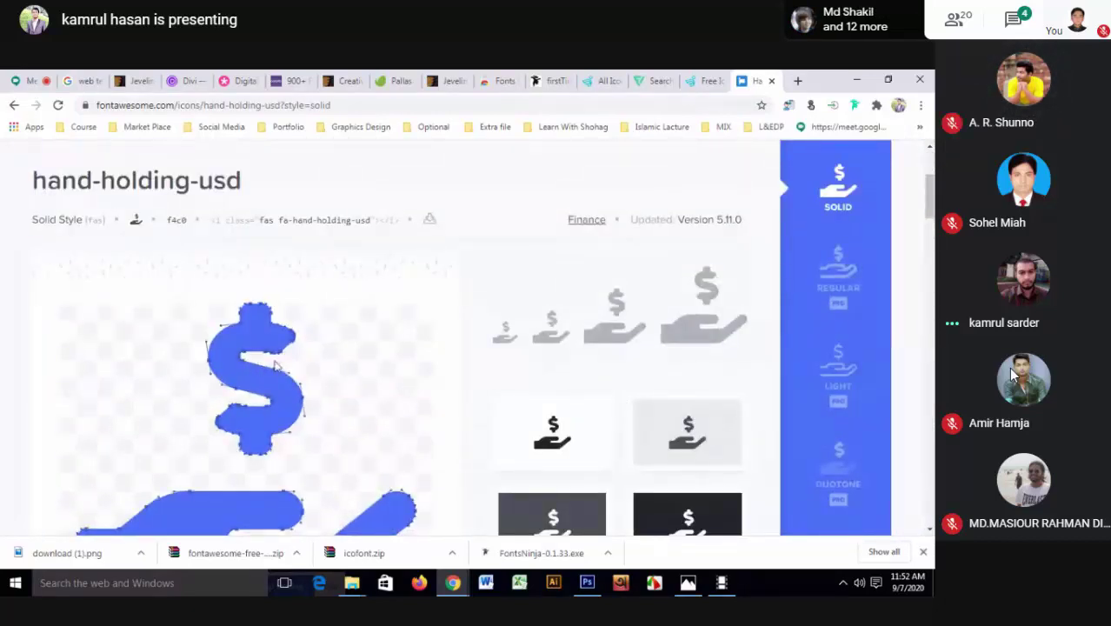
scroll(711, 361, "down", 6)
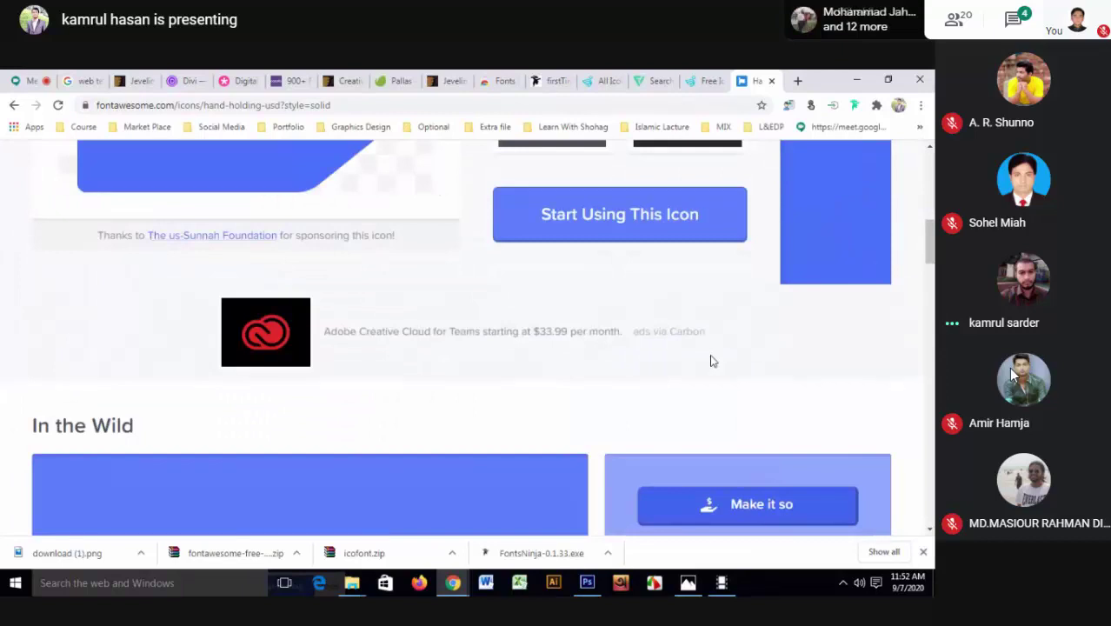
scroll(711, 361, "up", 2)
left_click(686, 352)
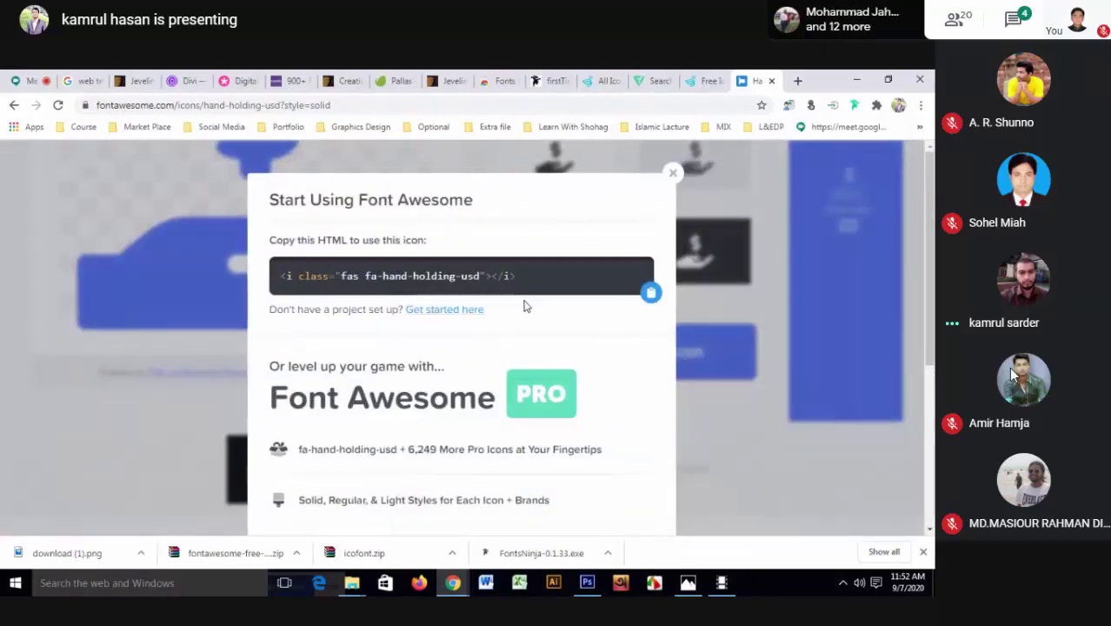
- Return to the hand-holding-usd page and close the Font Awesome Pro upgrade popup
key("alt+Tab")
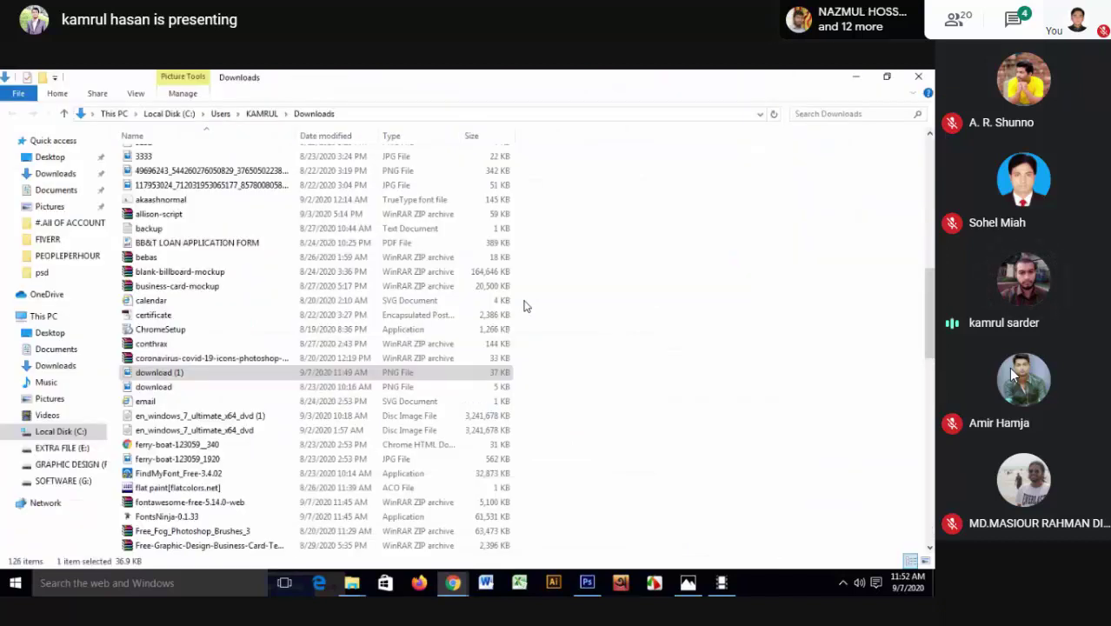
key("alt+Tab")
scroll(496, 513, "down", 4)
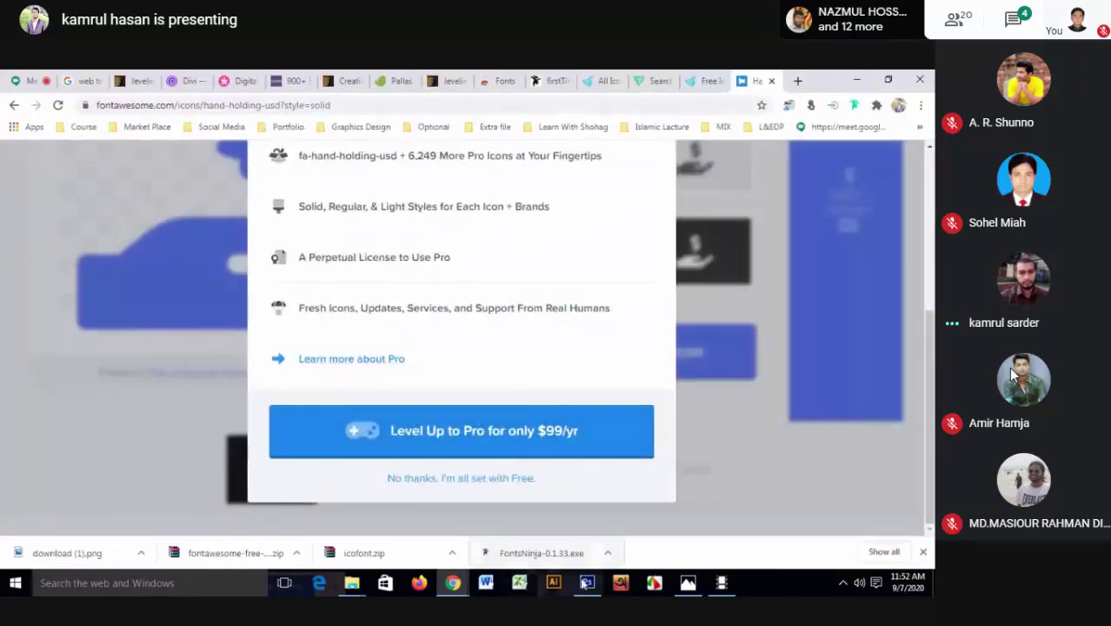
mouse_move(586, 582)
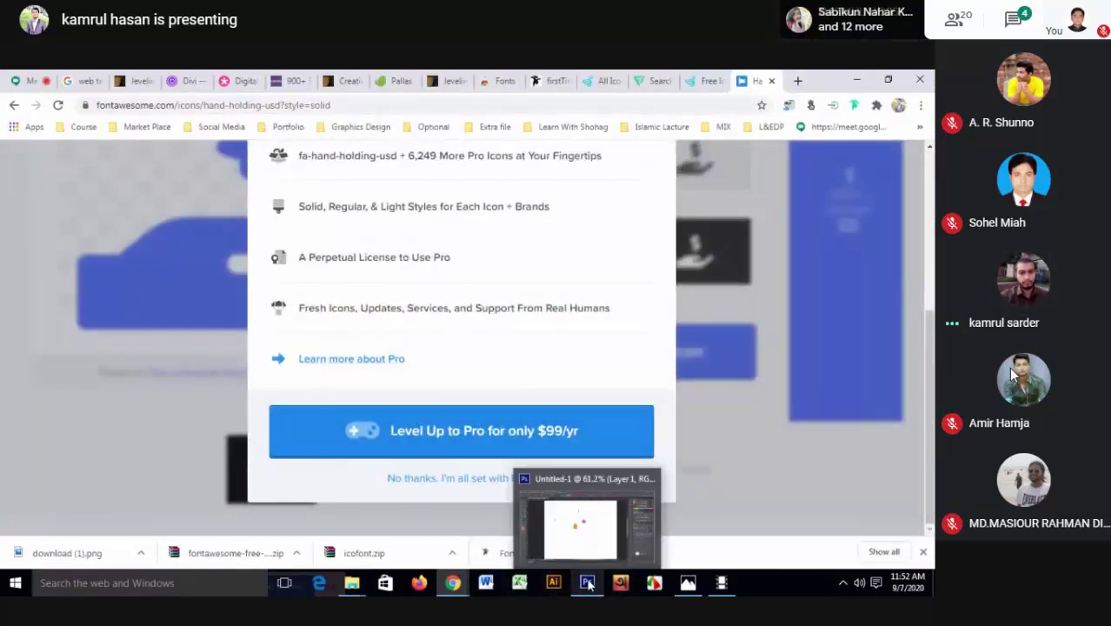
mouse_move(452, 583)
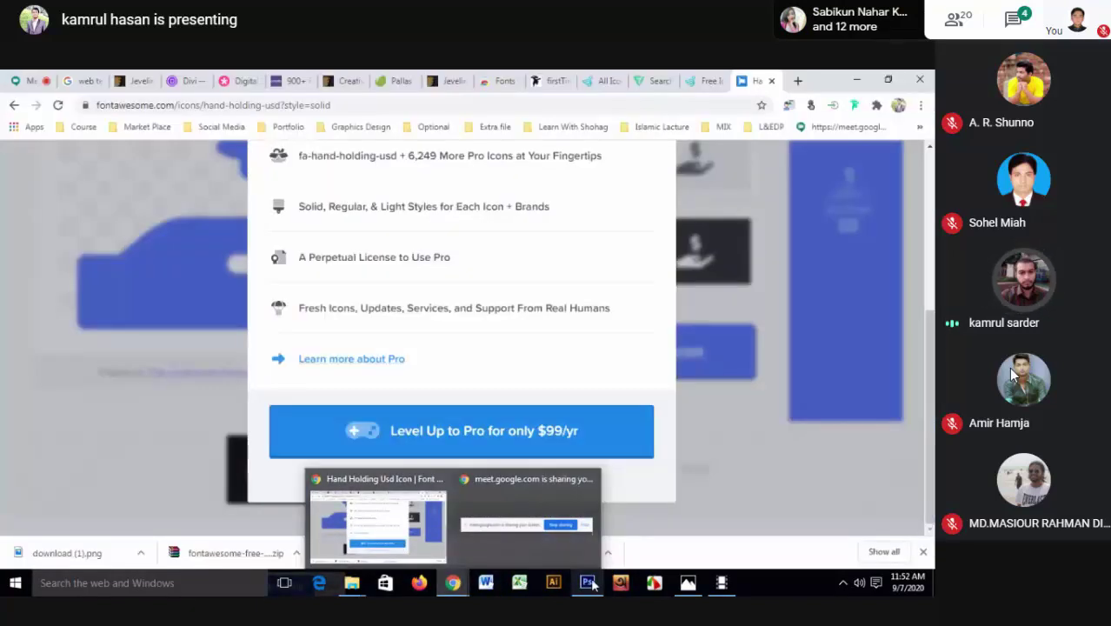
left_click(589, 583)
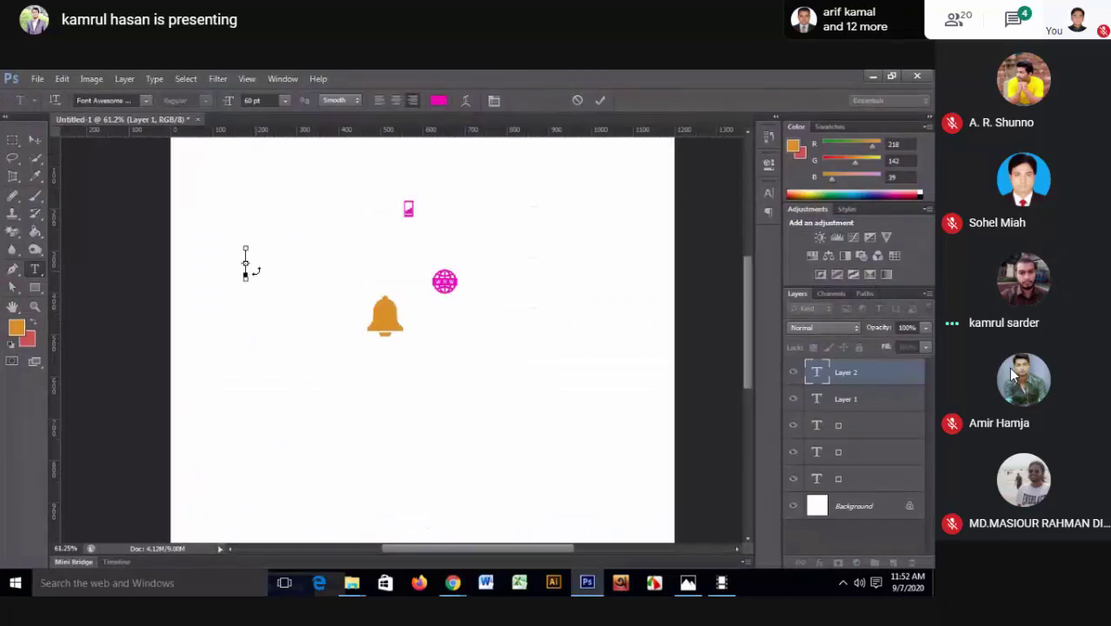
key("alt+Tab")
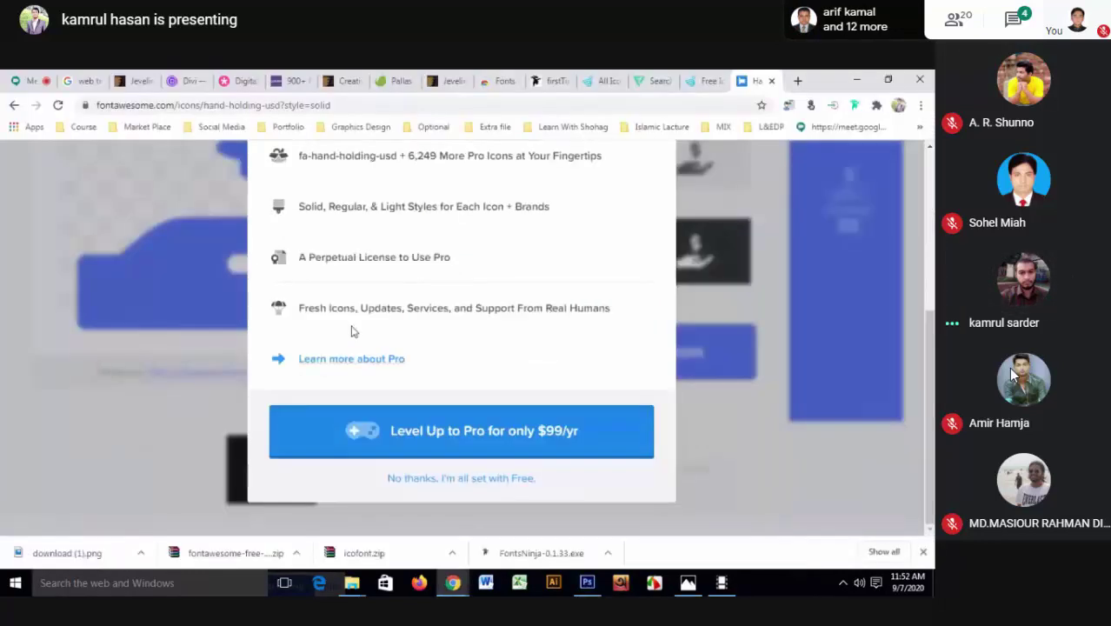
scroll(695, 295, "up", 3)
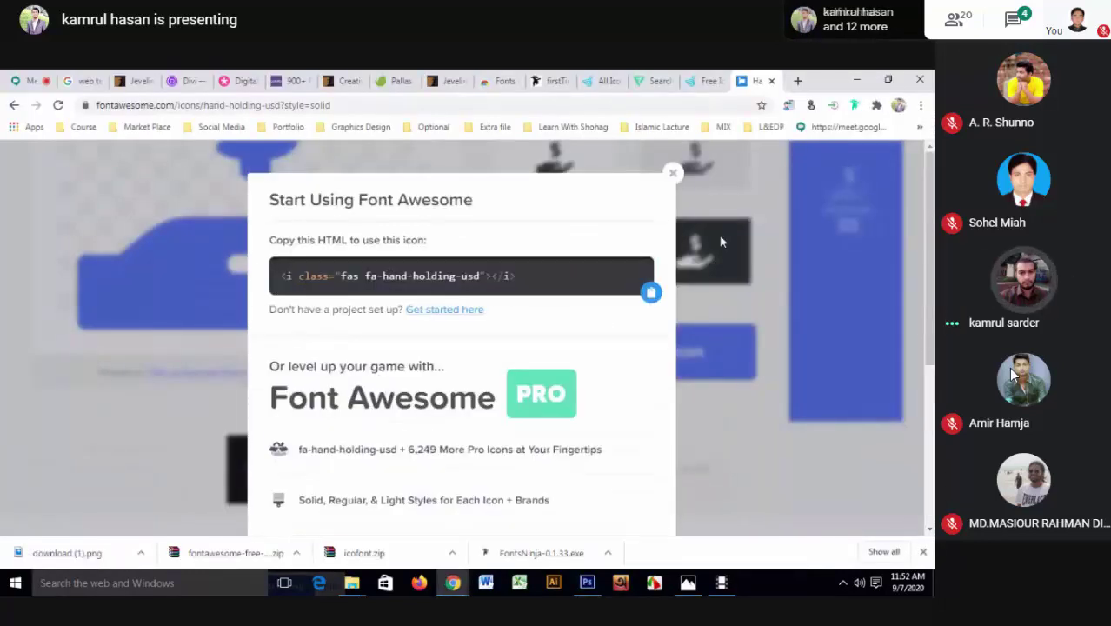
left_click(671, 173)
scroll(669, 261, "down", 1)
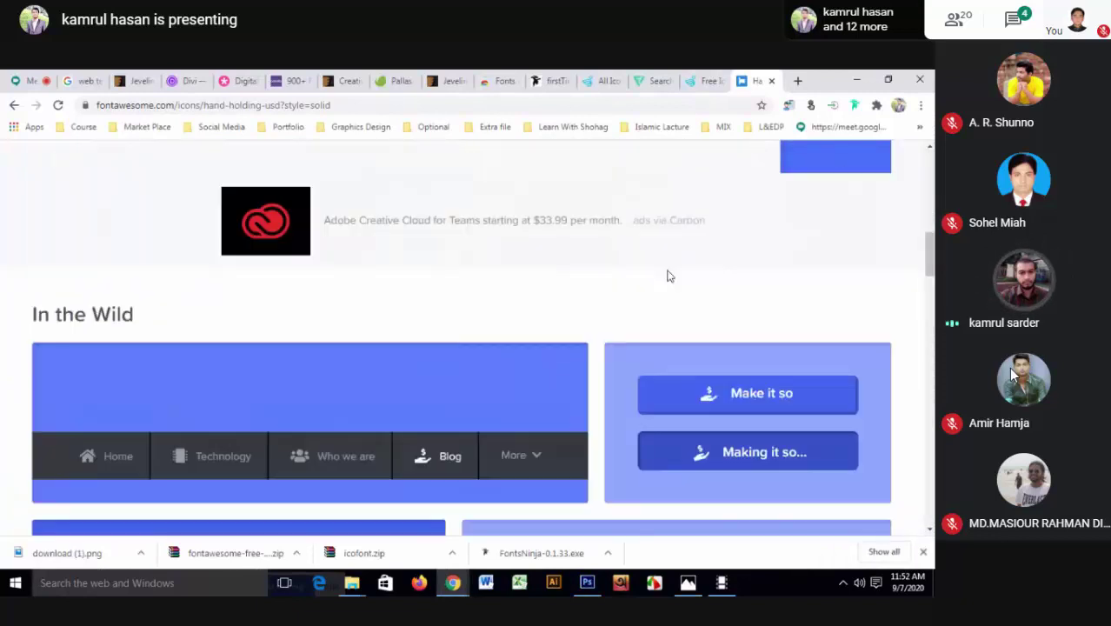
scroll(667, 273, "down", 2)
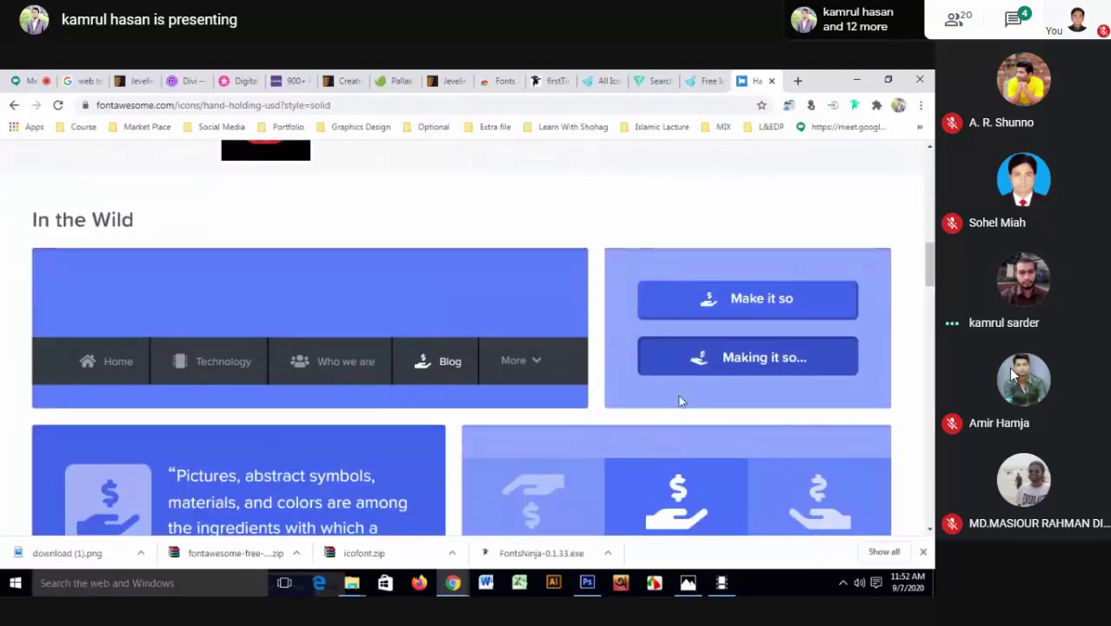
scroll(512, 387, "down", 5)
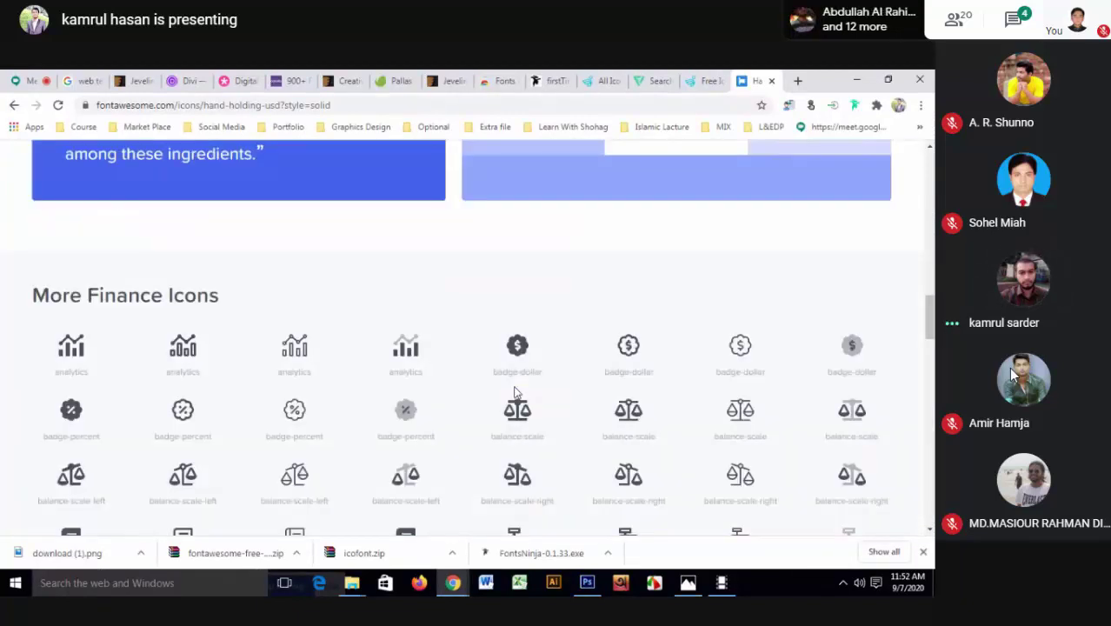
right_click(182, 349)
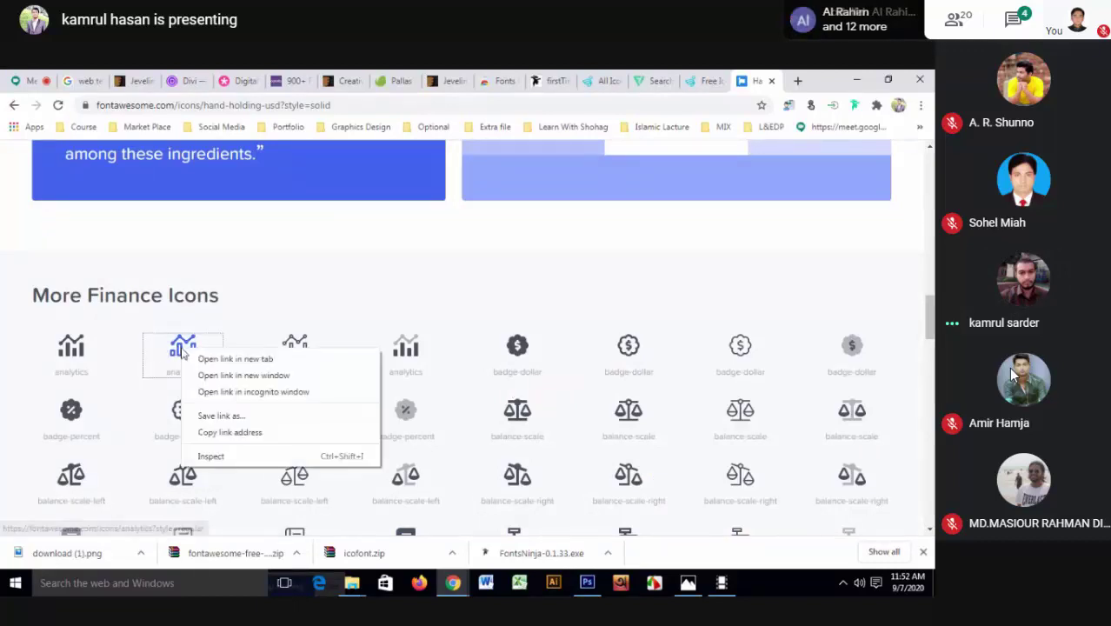
left_click(147, 321)
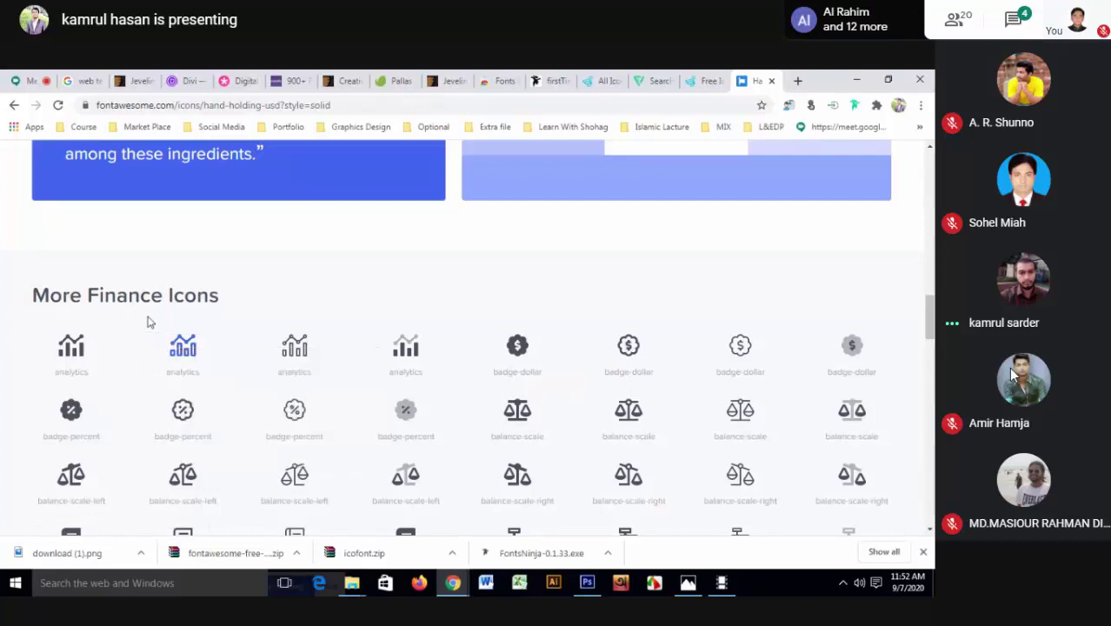
left_click(178, 349)
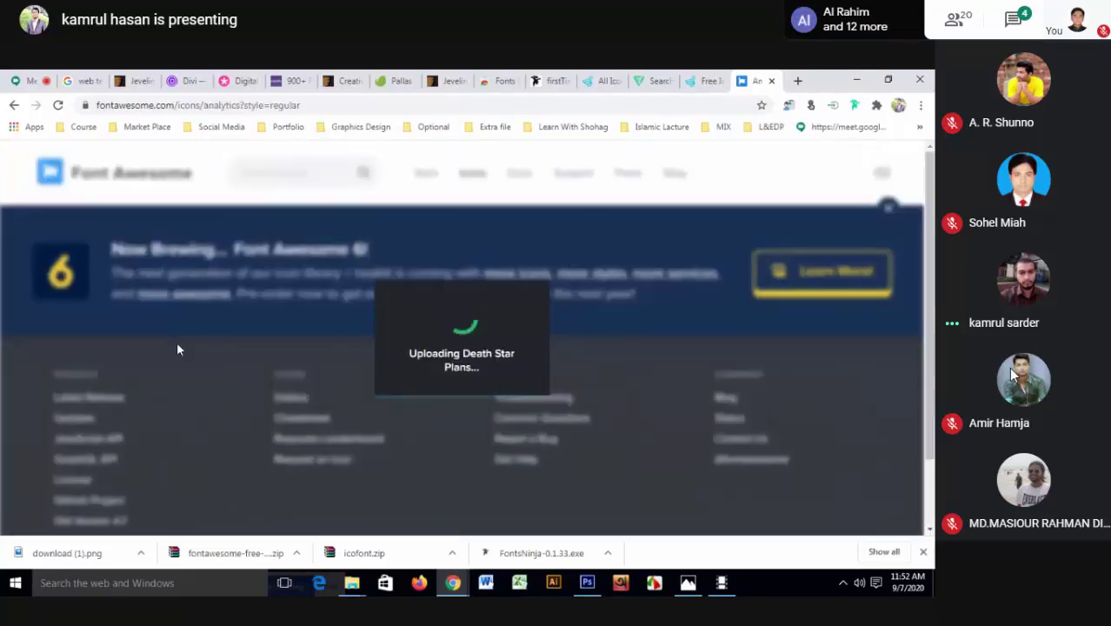
scroll(182, 350, "down", 3)
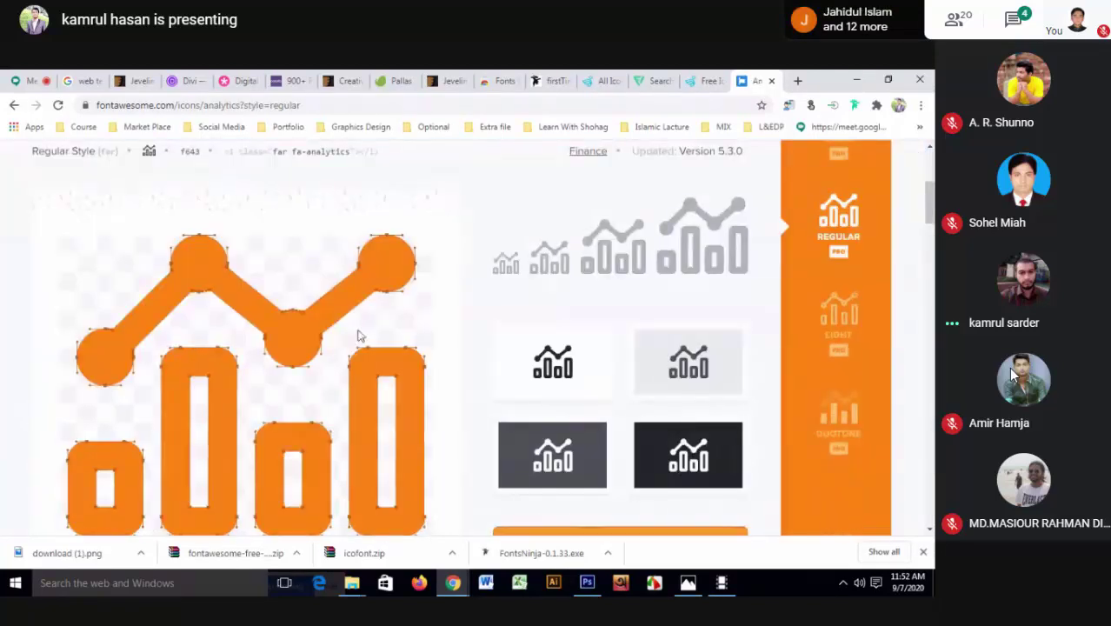
scroll(536, 346, "down", 4)
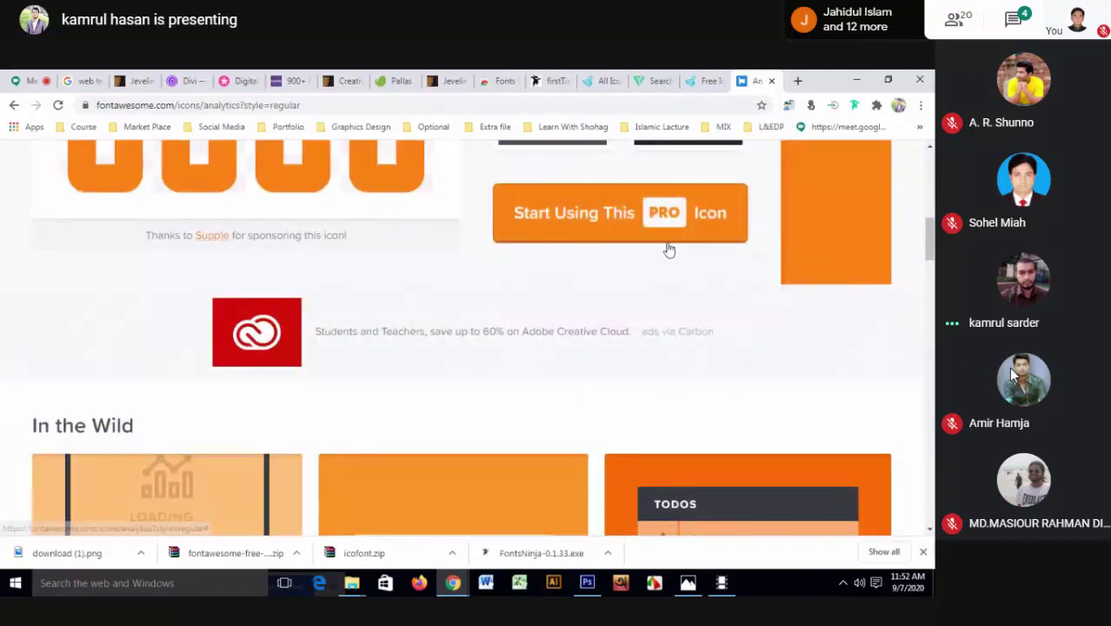
scroll(20, 226, "up", 5)
left_click(14, 104)
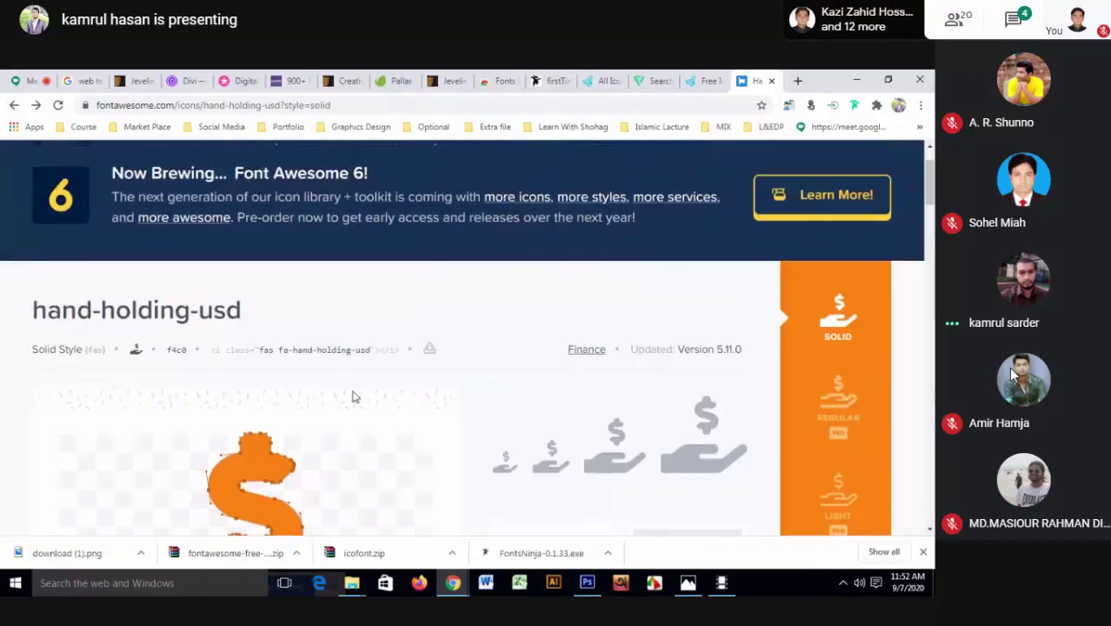
- Search the Font Awesome icon gallery for "location" and browse the results
left_click(320, 174)
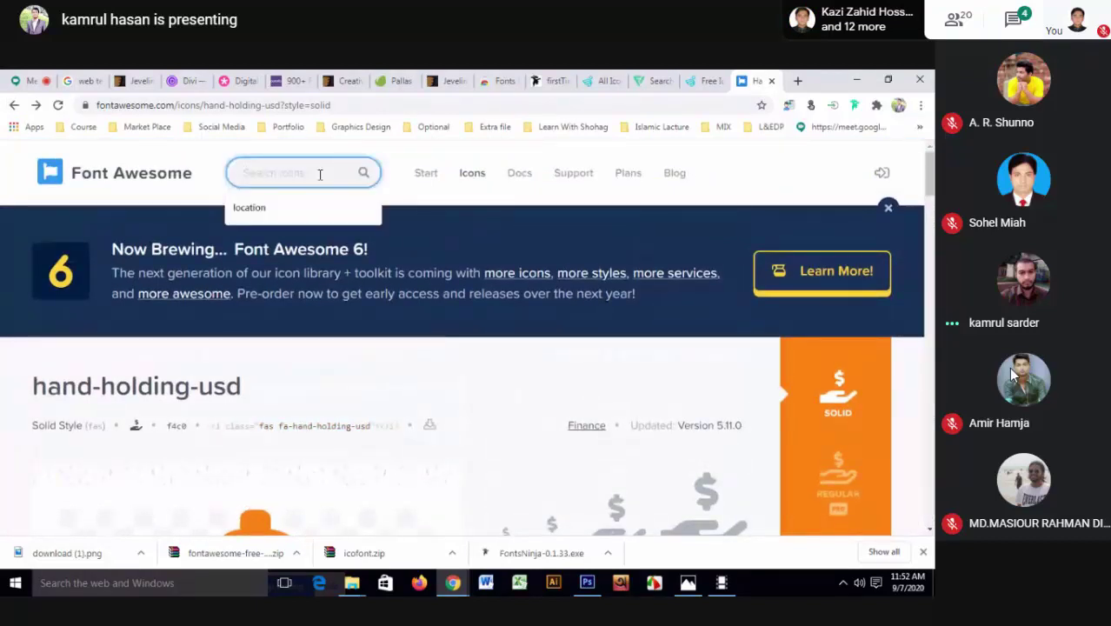
left_click(265, 214)
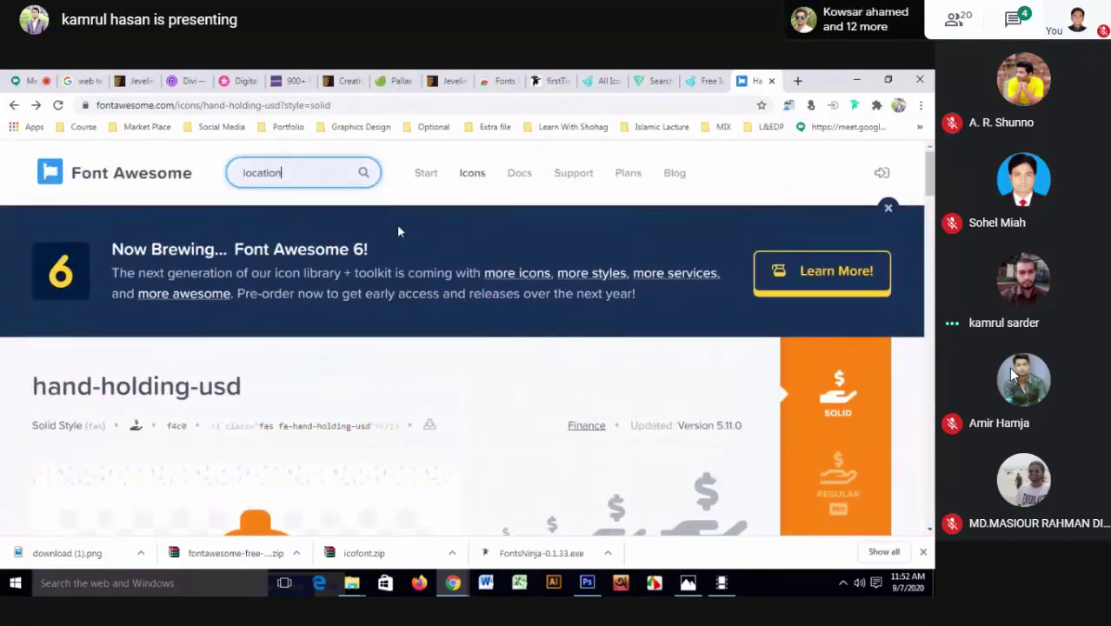
left_click(363, 172)
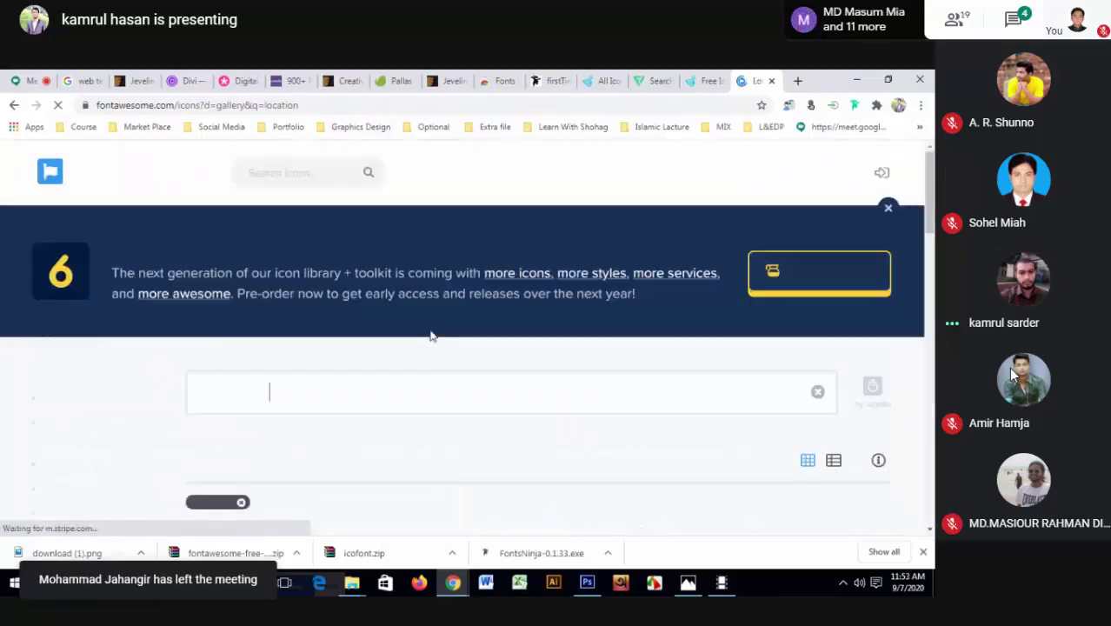
scroll(432, 335, "down", 5)
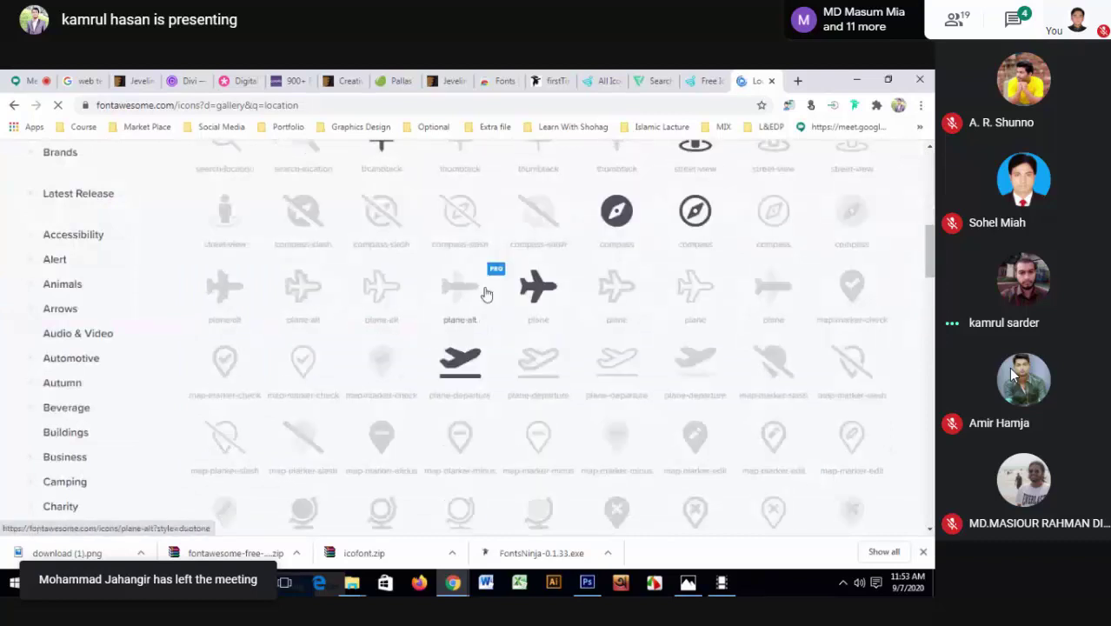
scroll(545, 302, "down", 3)
scroll(545, 302, "down", 5)
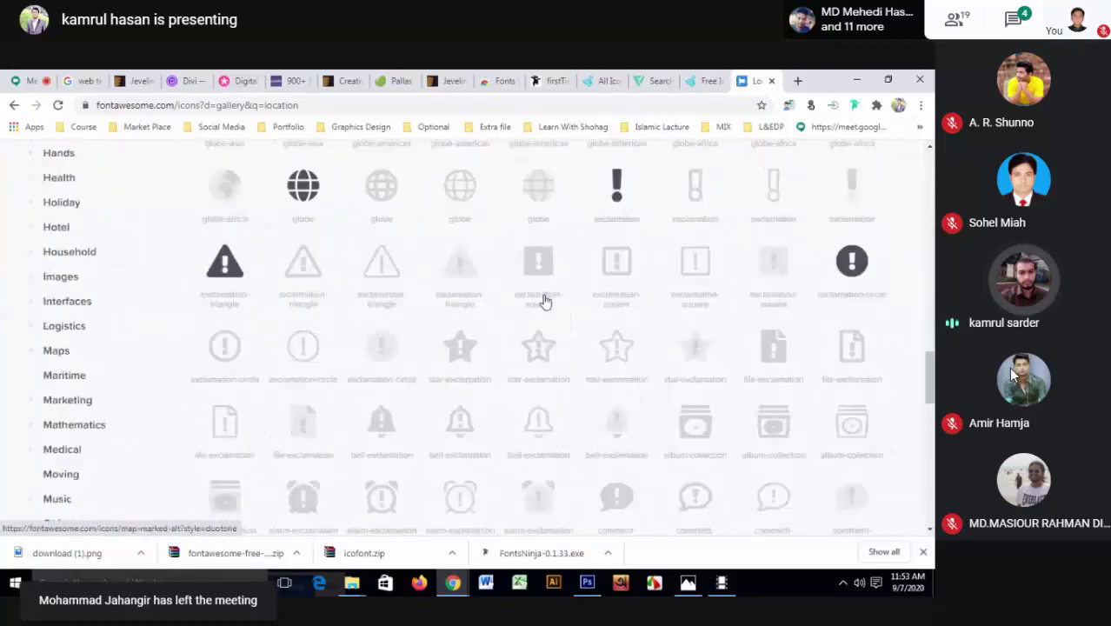
scroll(475, 338, "down", 10)
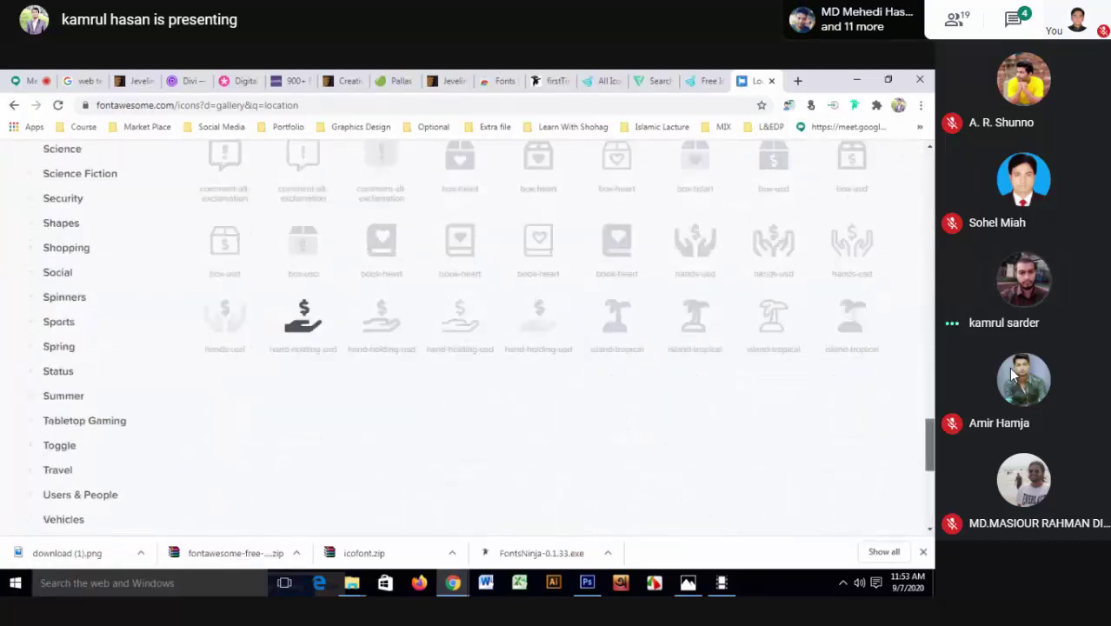
scroll(476, 338, "down", 5)
scroll(475, 337, "up", 10)
scroll(475, 337, "up", 2)
scroll(159, 223, "up", 5)
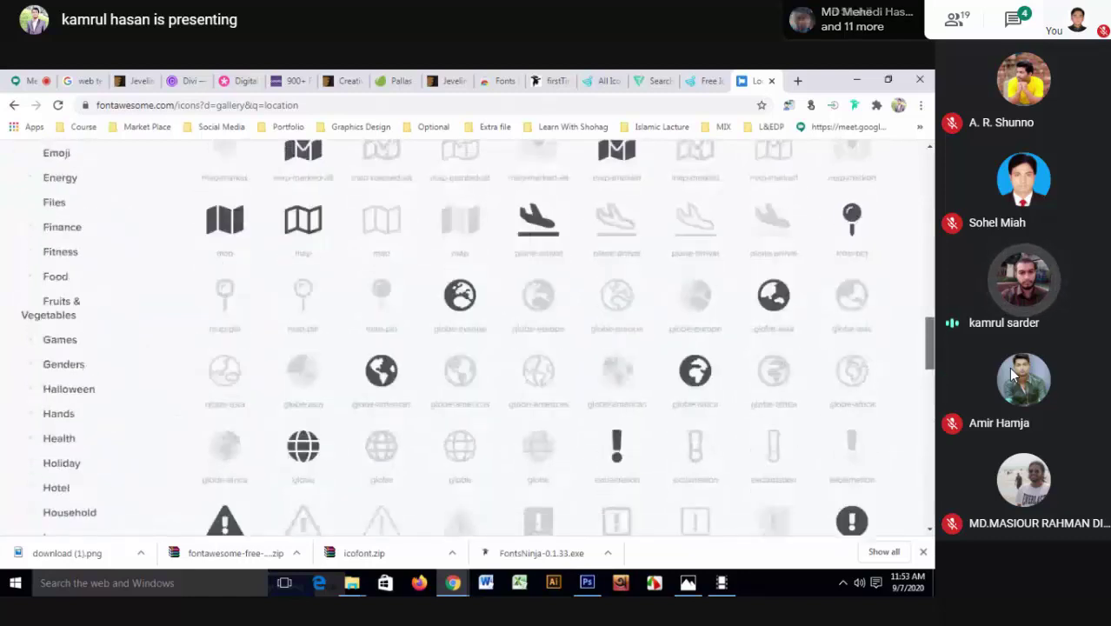
scroll(159, 223, "up", 1)
- Filter the results by the Education, Code and Camping categories
left_click(84, 235)
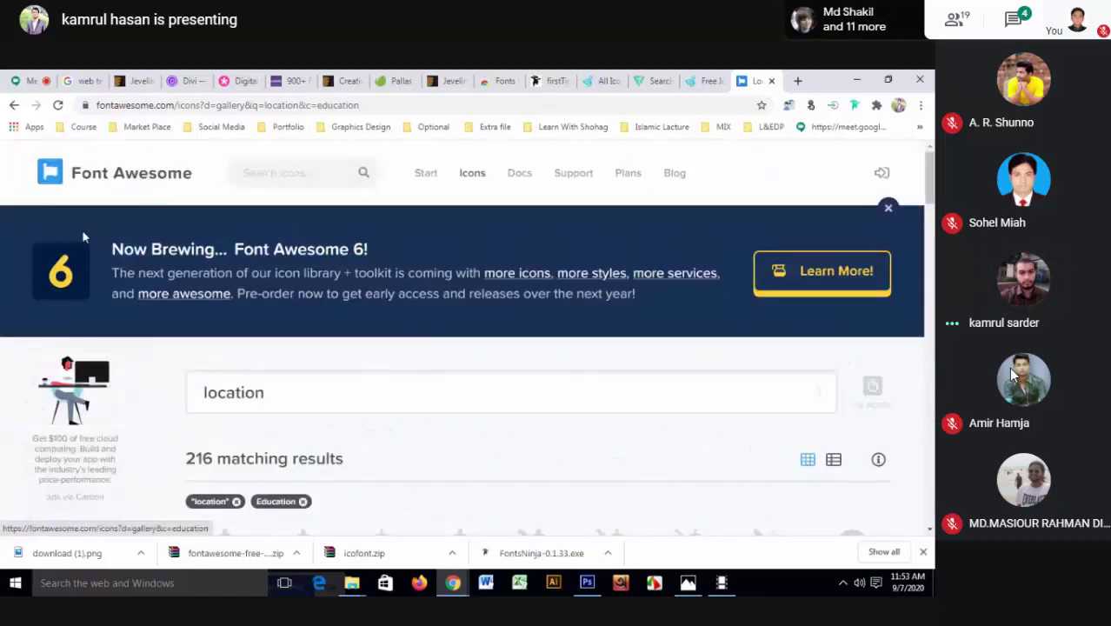
scroll(425, 311, "down", 3)
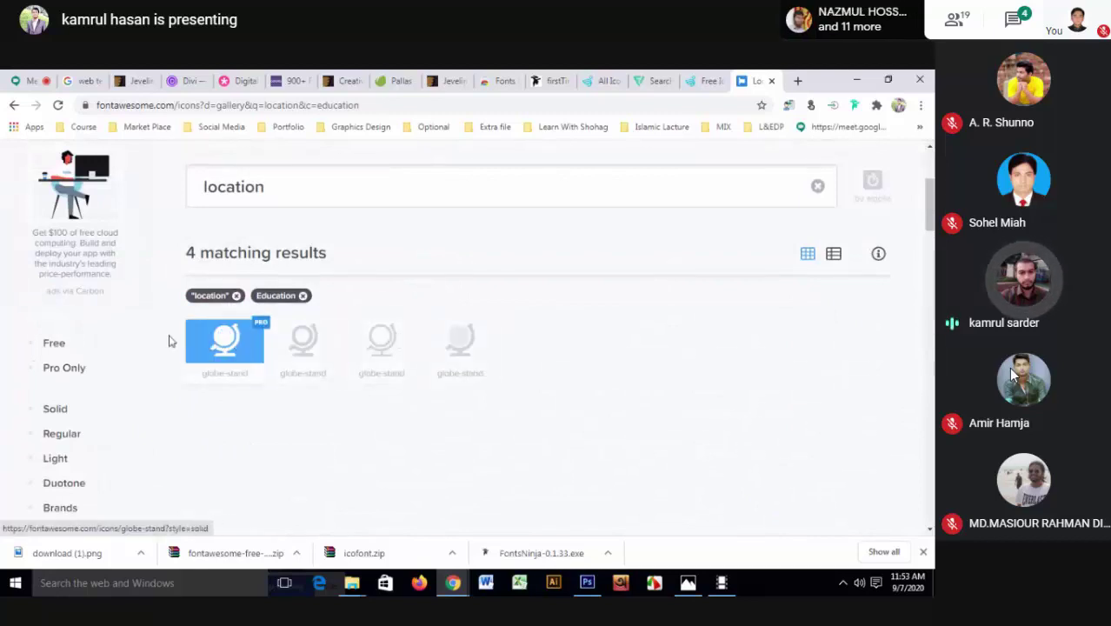
scroll(98, 310, "down", 5)
scroll(98, 310, "down", 2)
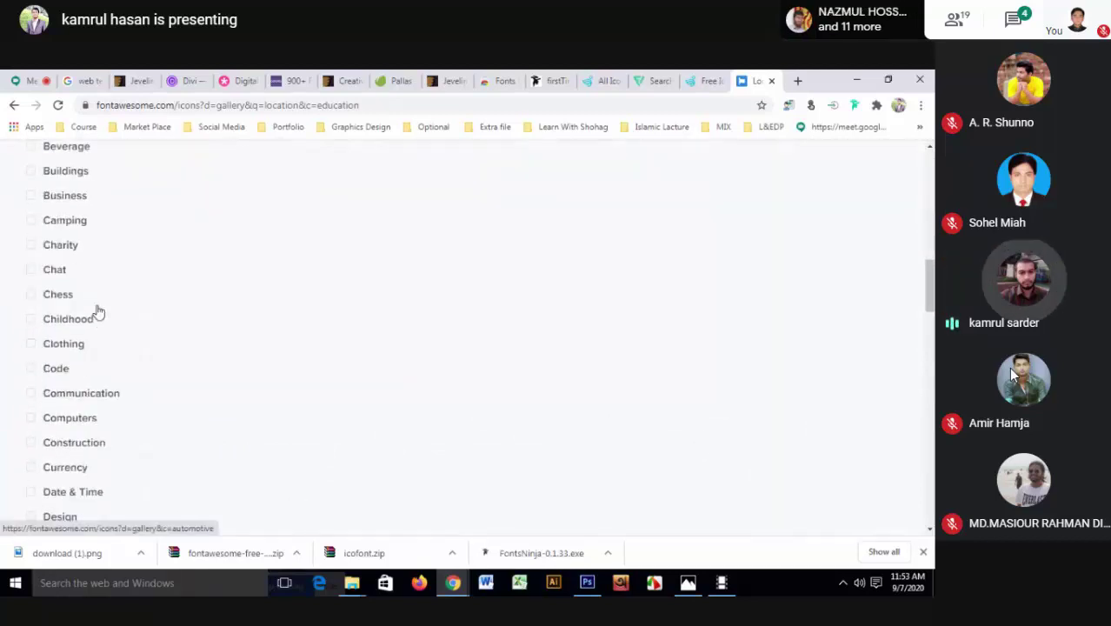
left_click(55, 369)
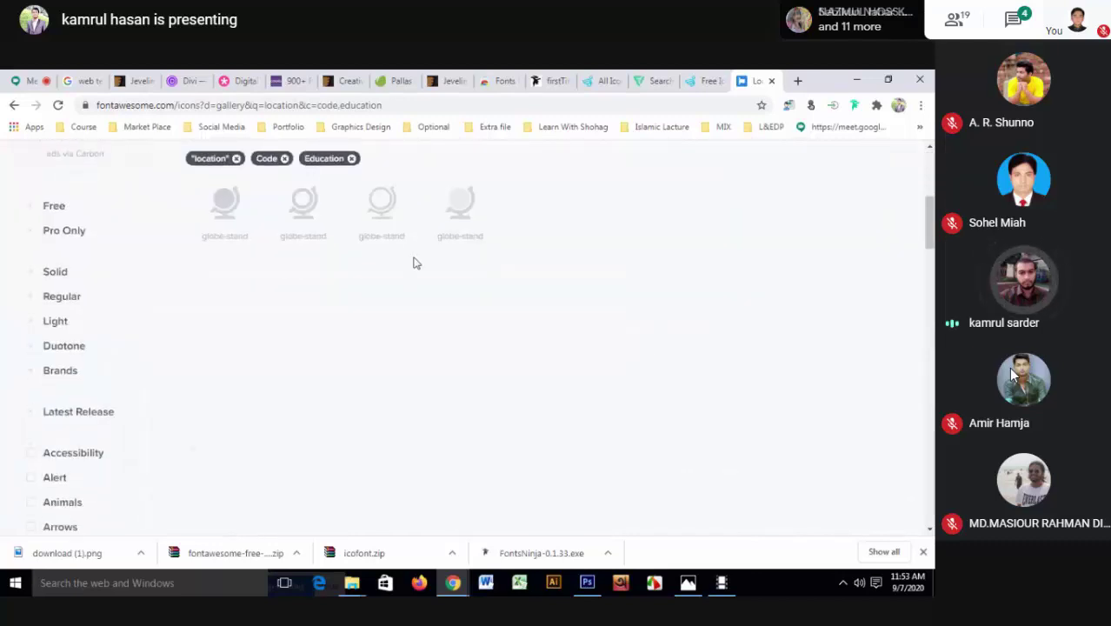
scroll(68, 327, "down", 1)
scroll(68, 327, "down", 5)
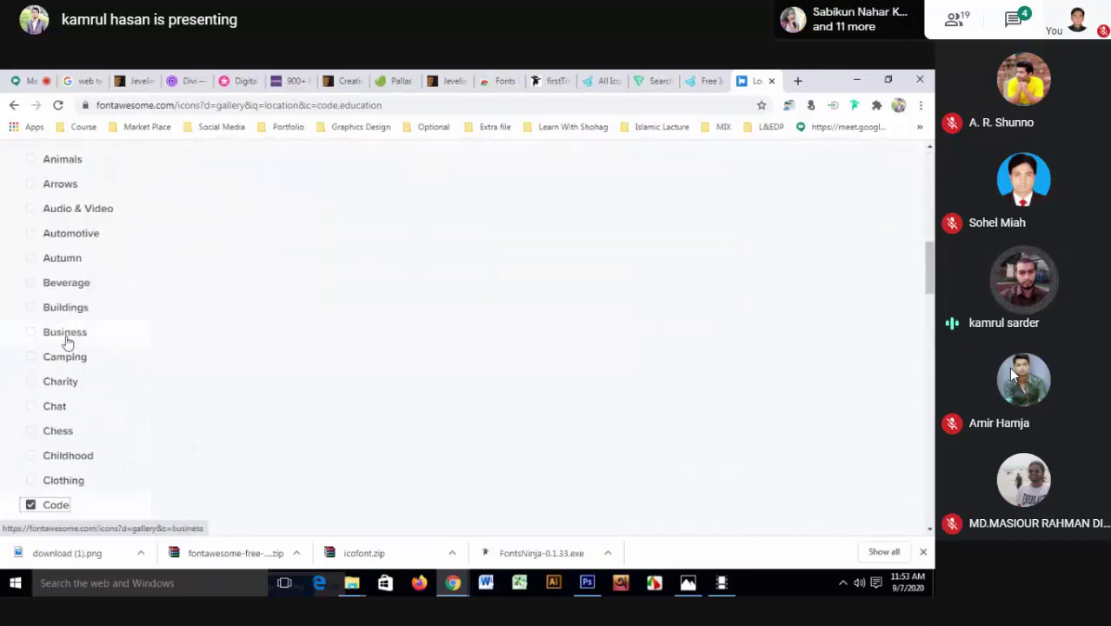
left_click(82, 354)
scroll(582, 346, "down", 3)
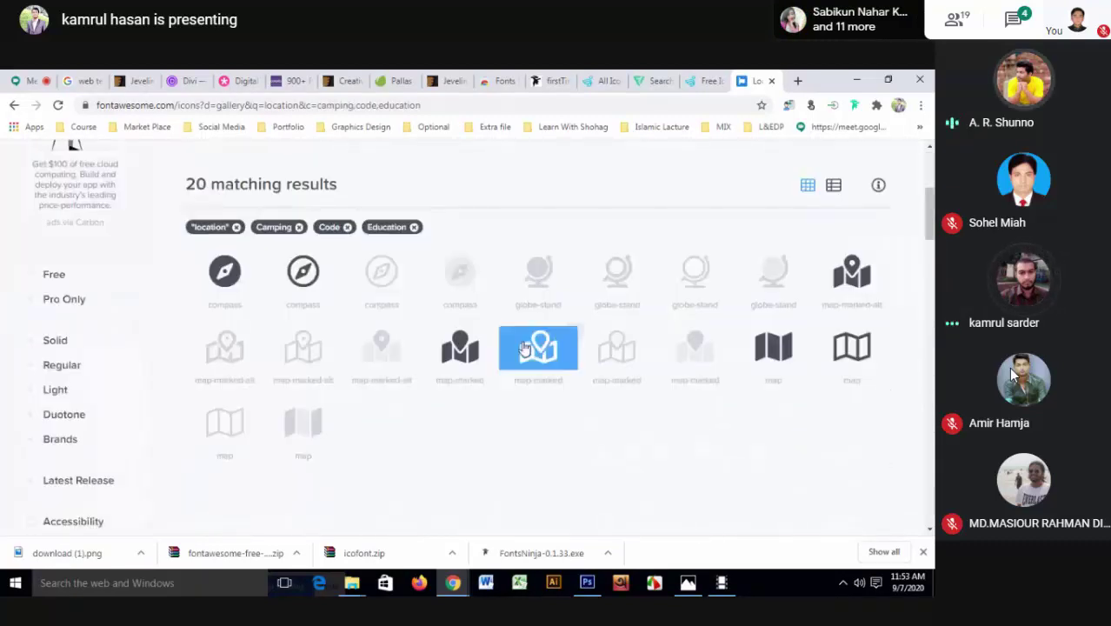
scroll(334, 360, "up", 3)
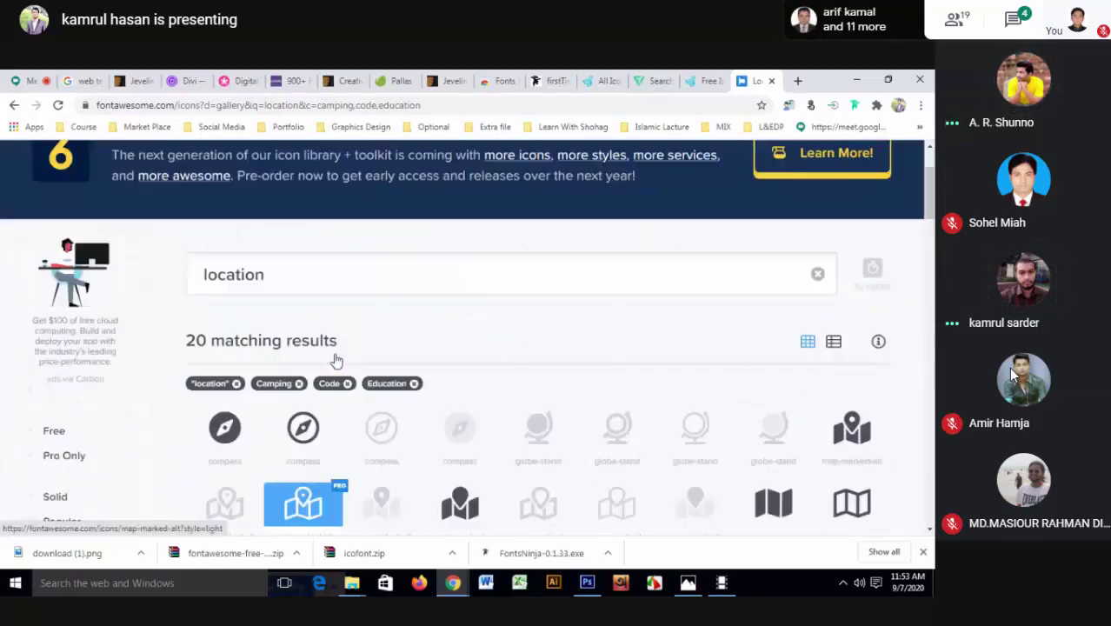
- Extend the search to "location free" and check the empty results
left_click(322, 392)
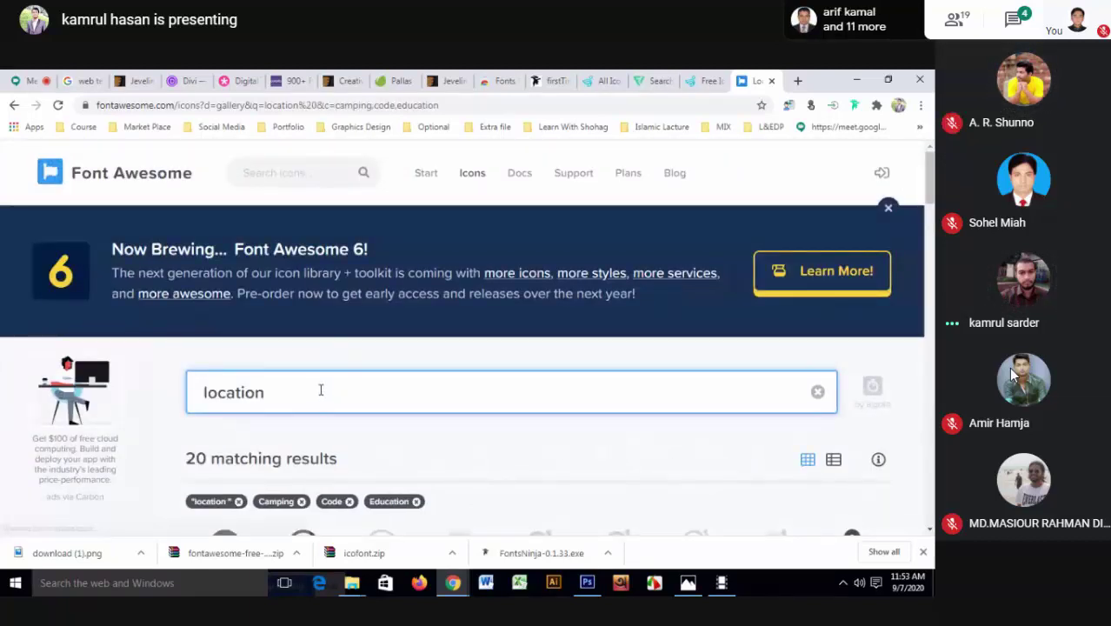
type("f")
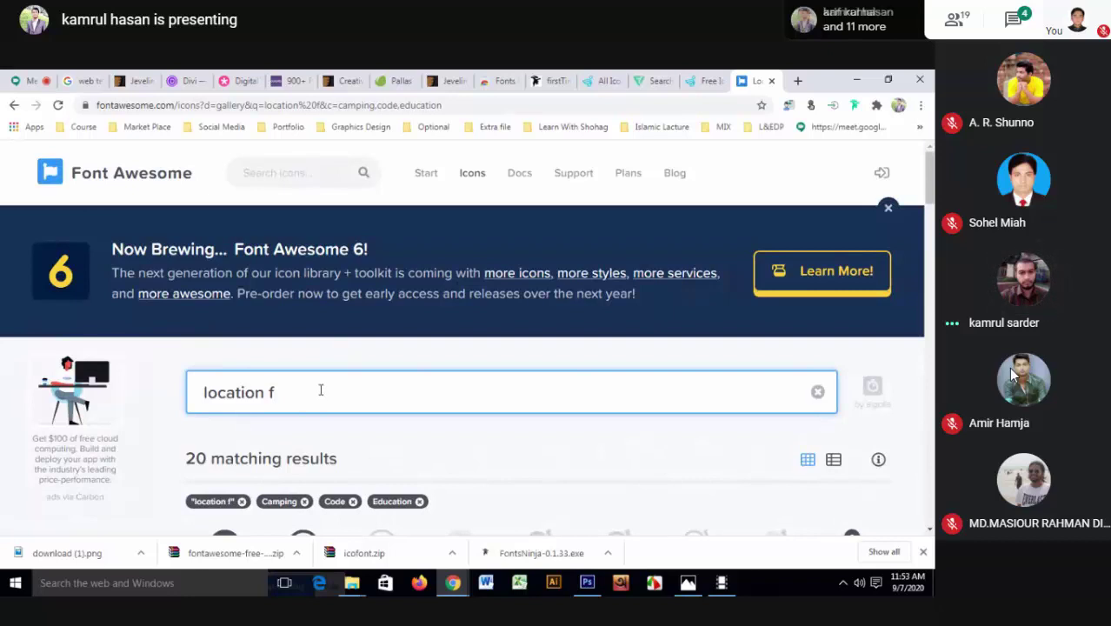
type("ree")
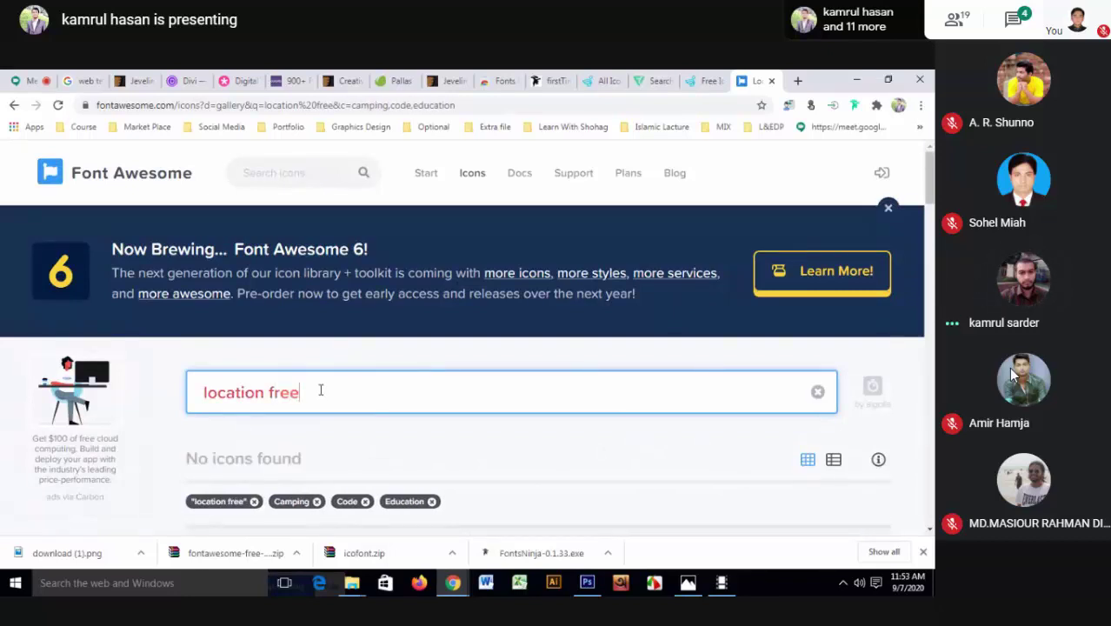
scroll(549, 394, "down", 1)
scroll(549, 394, "down", 2)
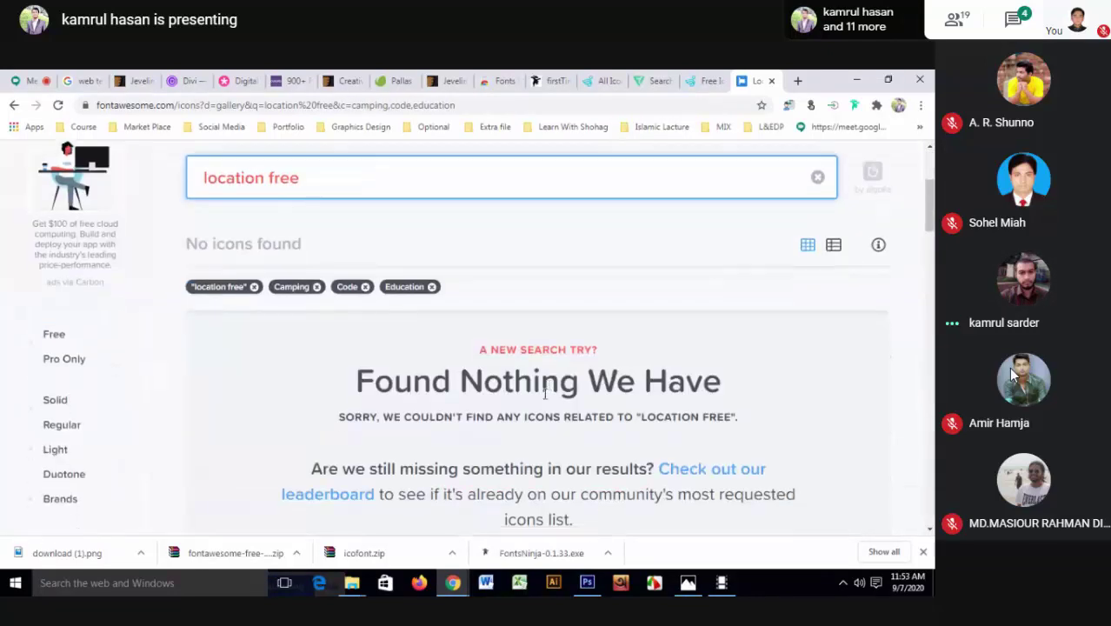
scroll(548, 394, "down", 3)
scroll(544, 393, "up", 4)
scroll(545, 394, "down", 5)
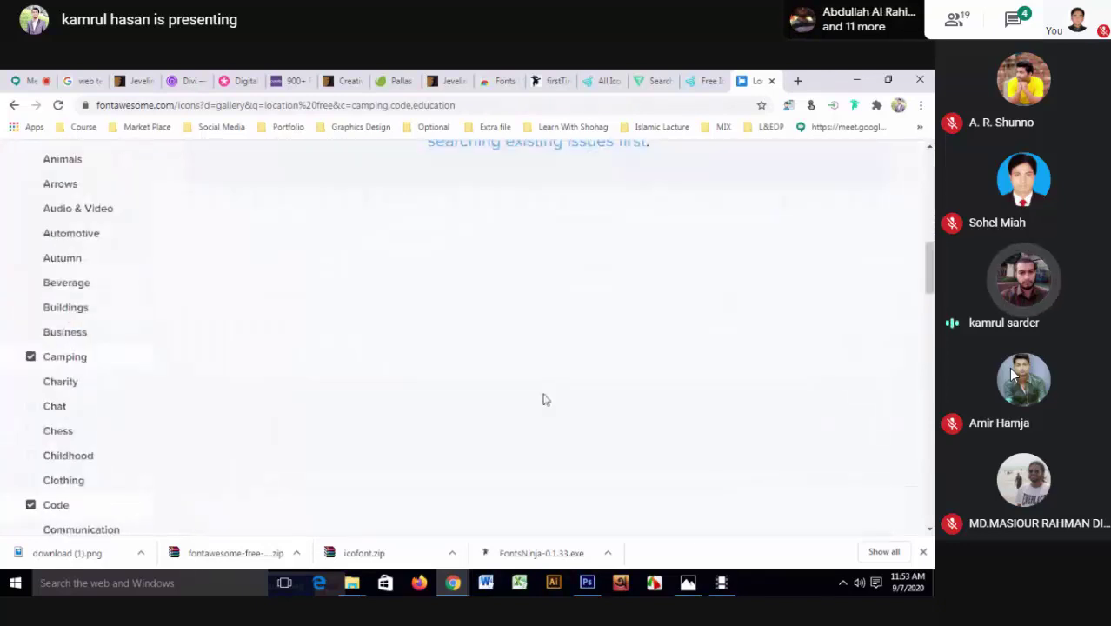
scroll(543, 397, "down", 5)
scroll(542, 399, "down", 5)
scroll(542, 399, "up", 6)
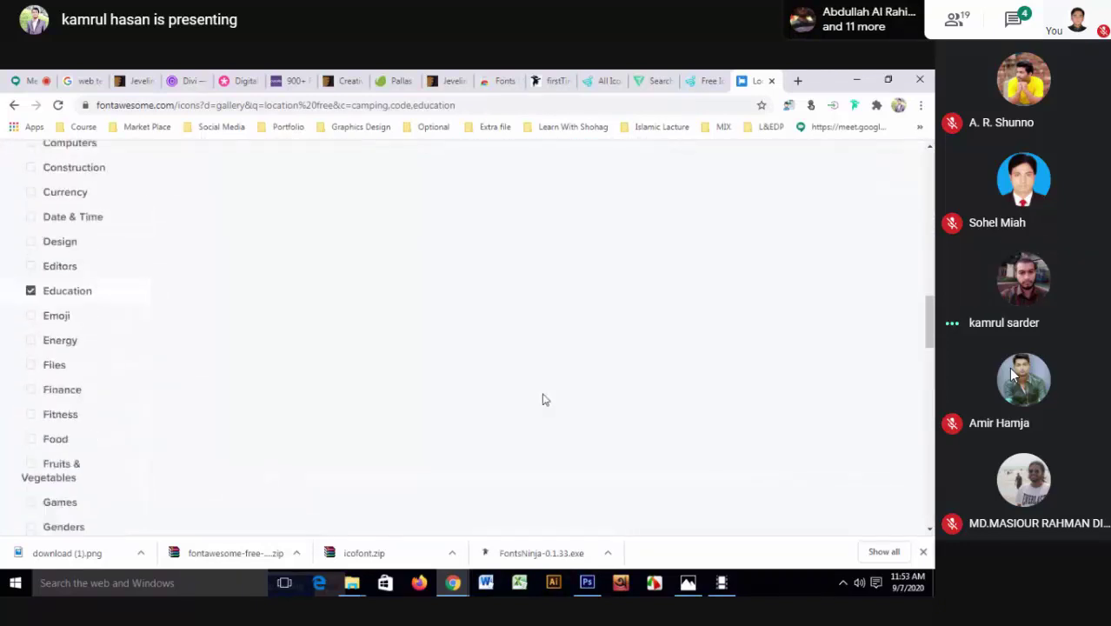
scroll(543, 399, "up", 5)
scroll(541, 399, "up", 6)
scroll(539, 396, "up", 2)
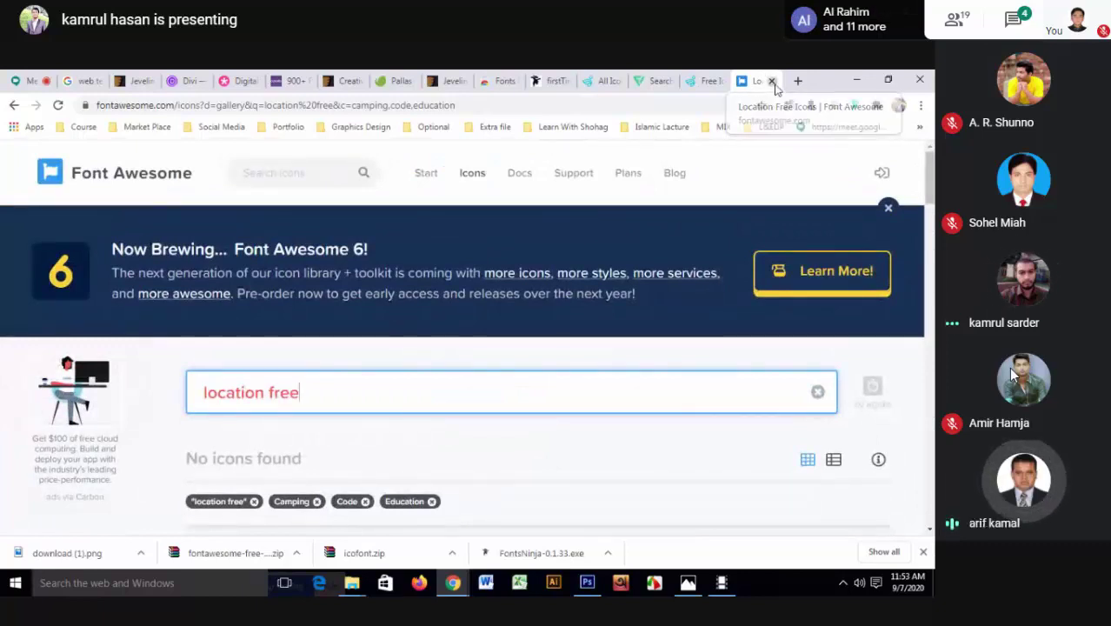
- Close the Font Awesome, Icofont and Flaticon tabs, returning to the Fonts Ninja overview
left_click(772, 81)
left_click(583, 258)
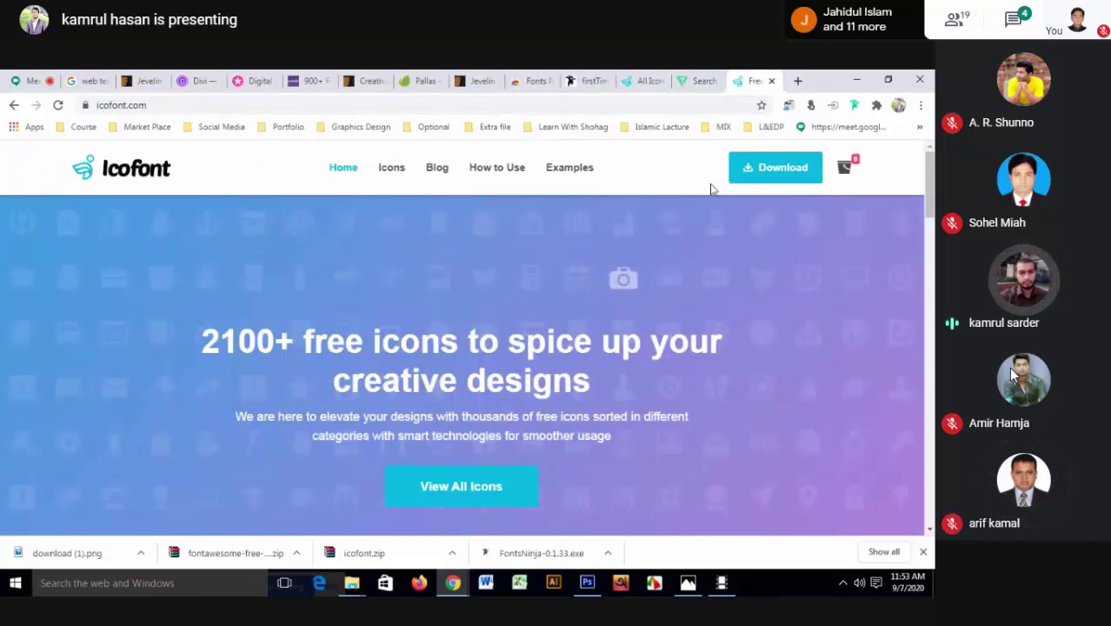
left_click(772, 82)
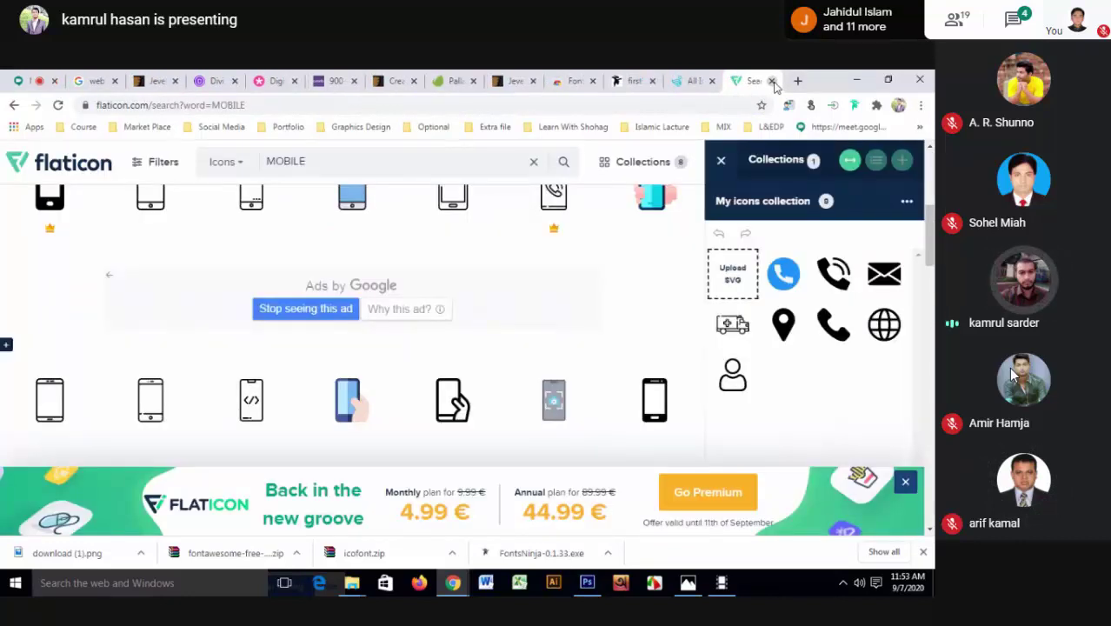
left_click(772, 81)
left_click(772, 81)
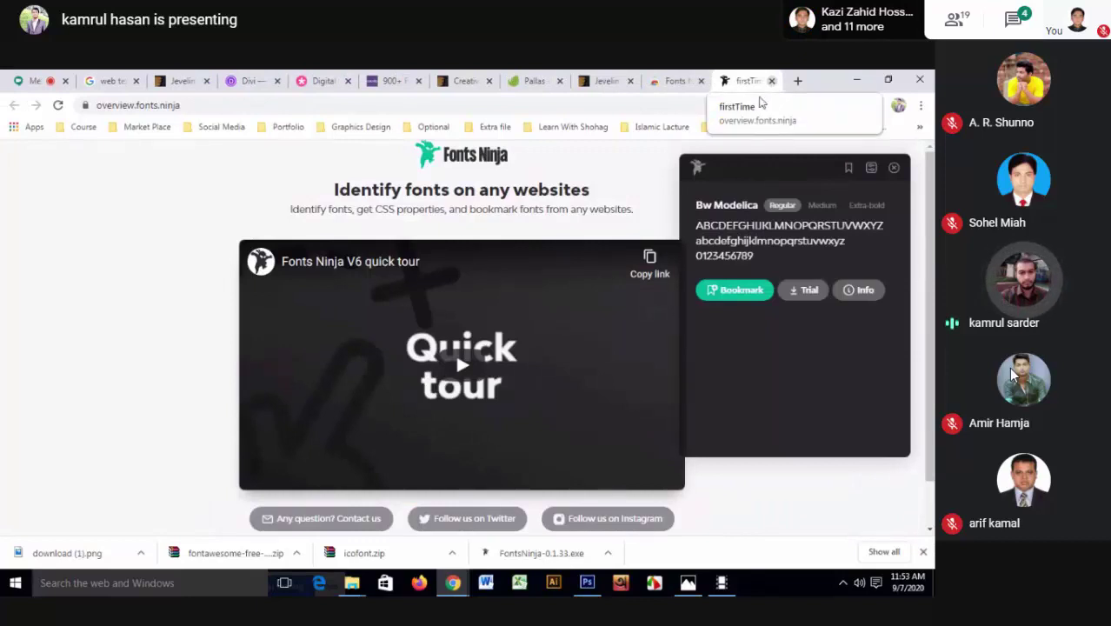
left_click(606, 554)
- Show the FontsNinja-0.1.33.exe download in its Downloads folder and launch the installer
left_click(632, 505)
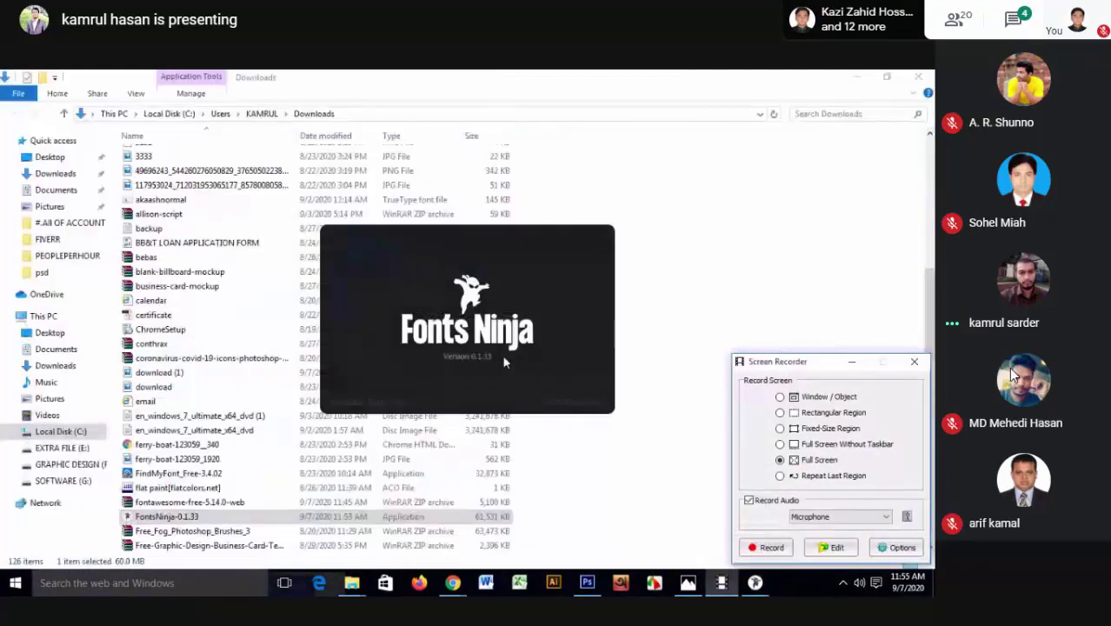
- Scroll up the Downloads list, then bring Chrome's Fonts Ninja page back in front
left_click(773, 548)
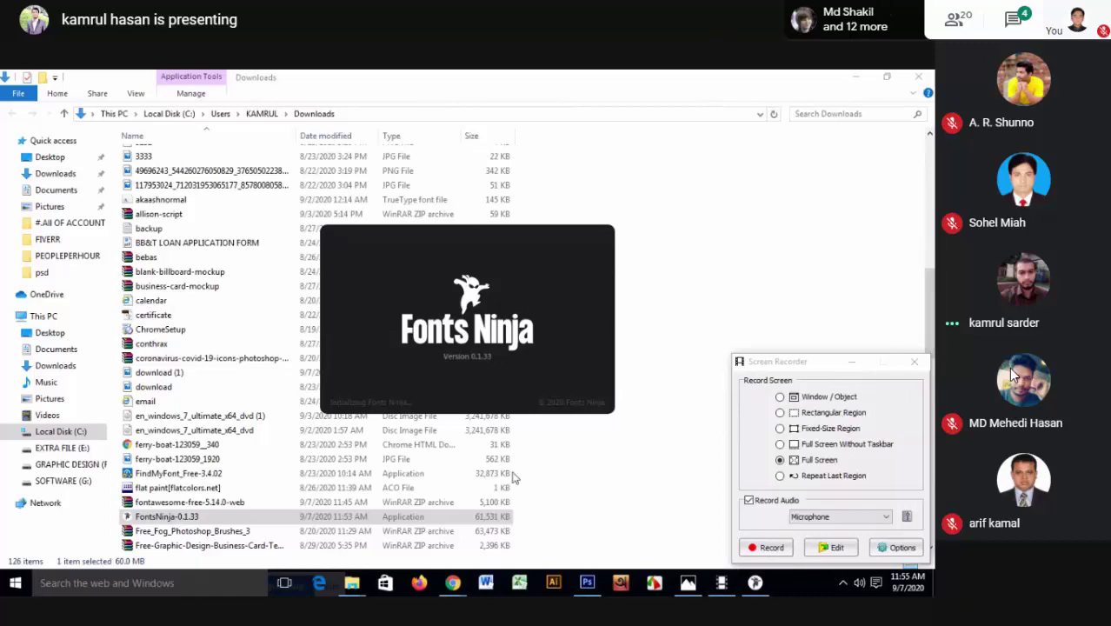
scroll(512, 496, "up", 1)
scroll(513, 513, "up", 6)
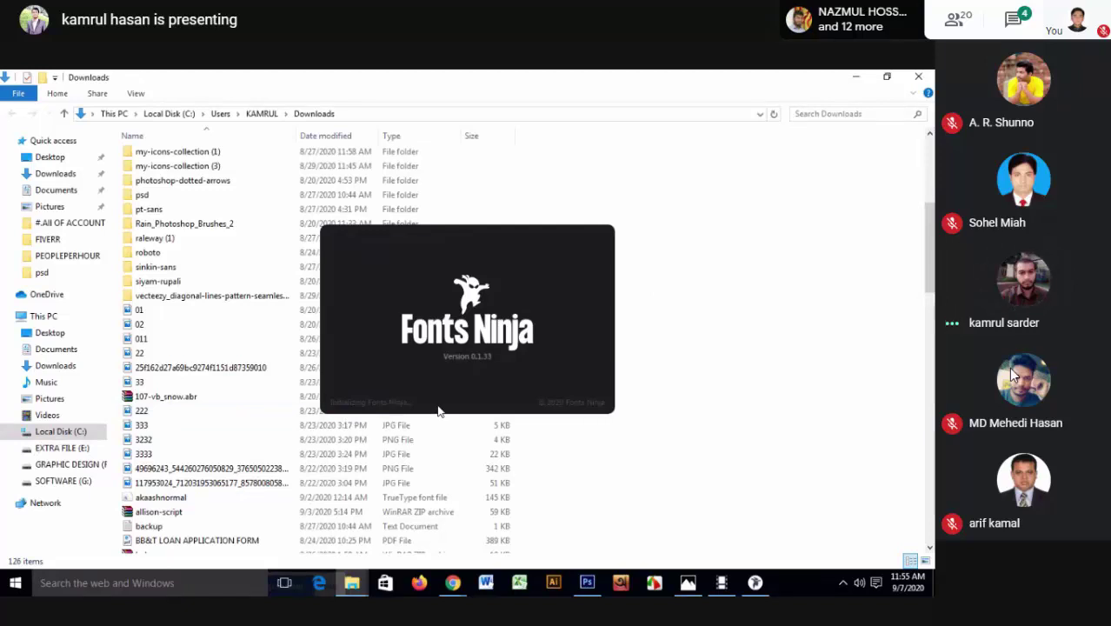
left_click(453, 584)
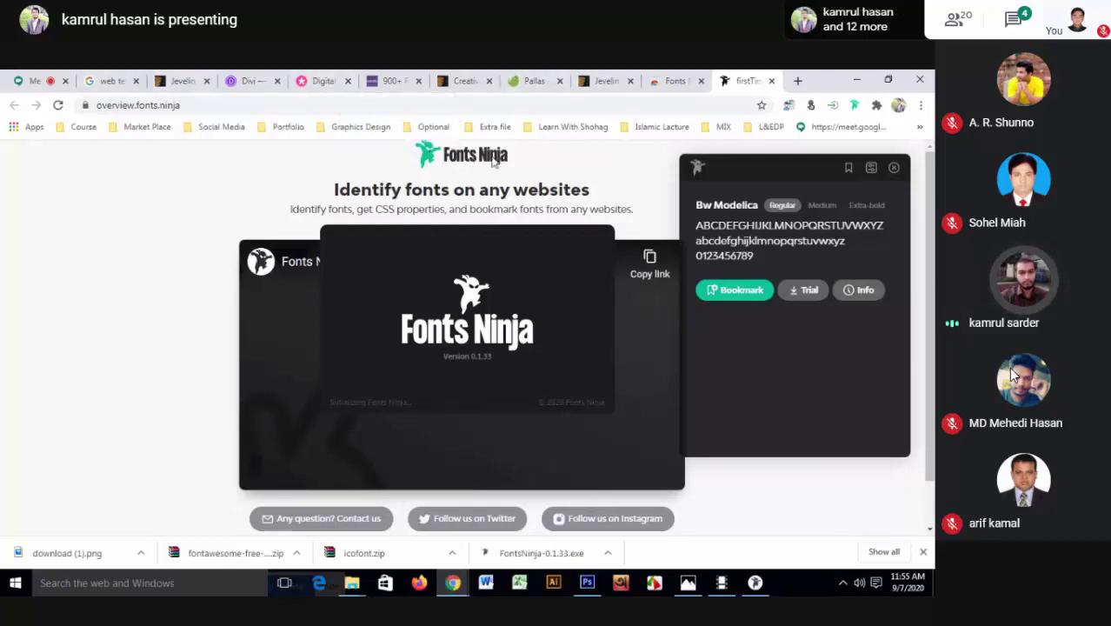
mouse_move(461, 208)
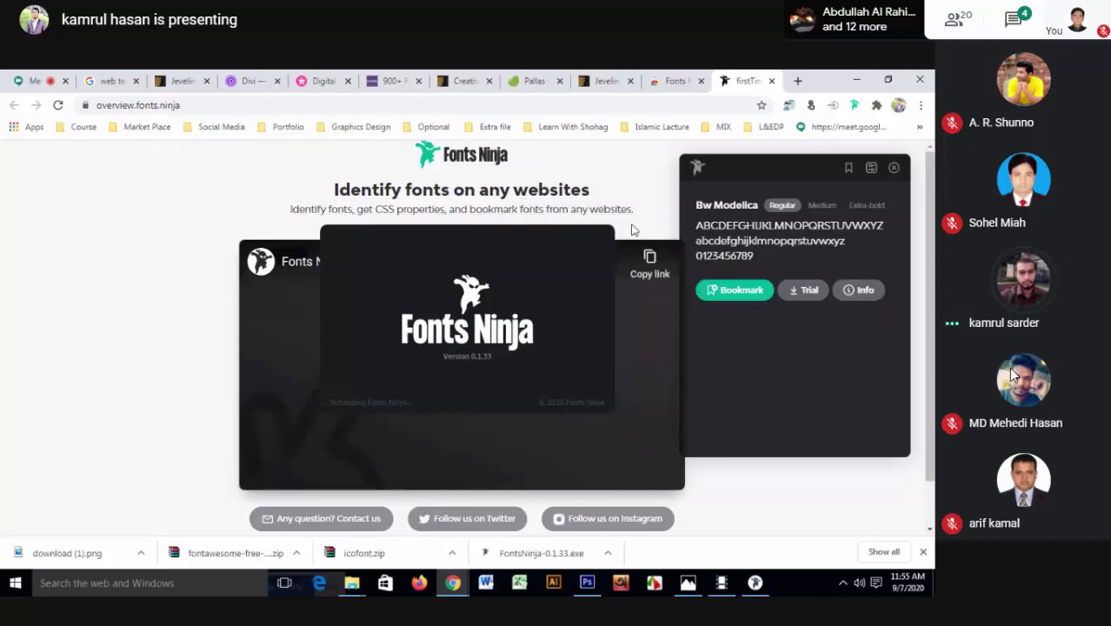
- Browse the Jevelin theme page on ThemeForest, then open a blank new tab
scroll(632, 230, "down", 1)
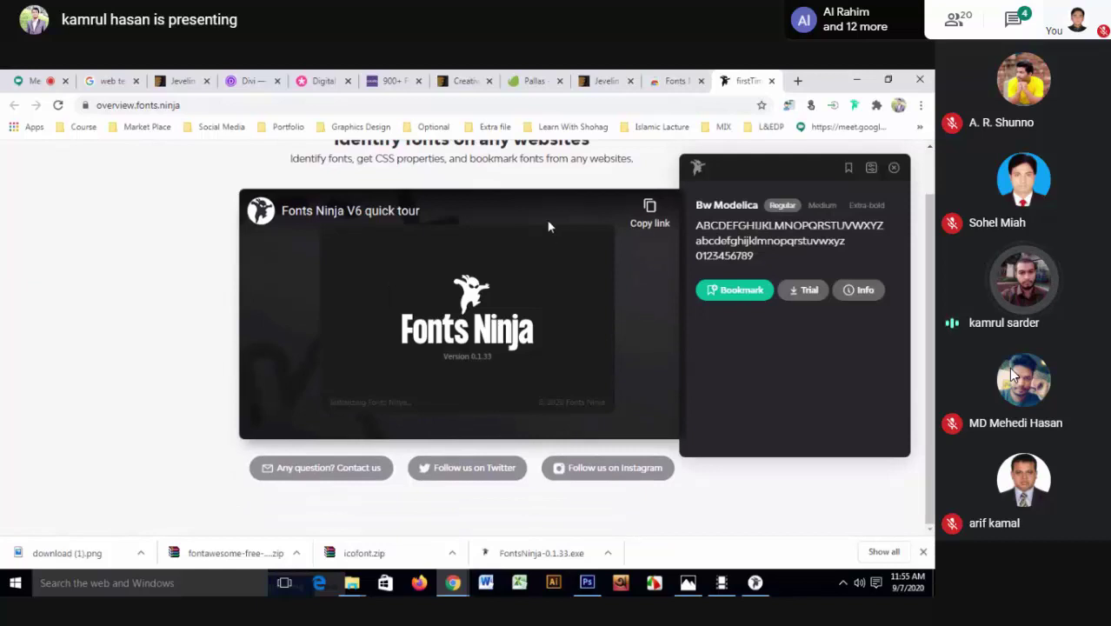
left_click(606, 81)
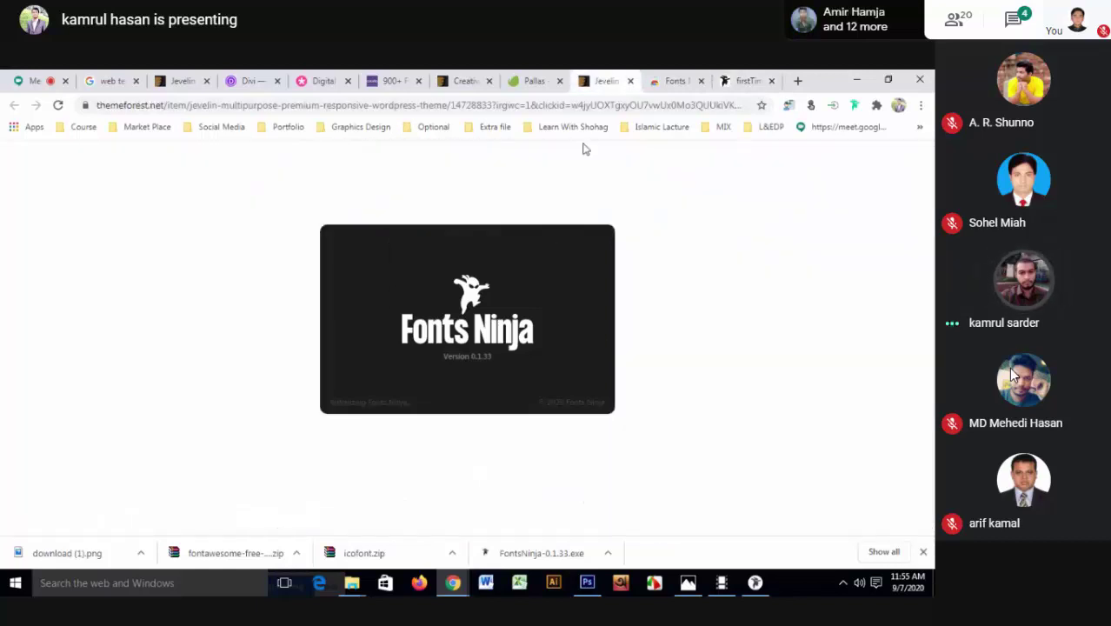
scroll(268, 300, "down", 3)
scroll(268, 300, "down", 5)
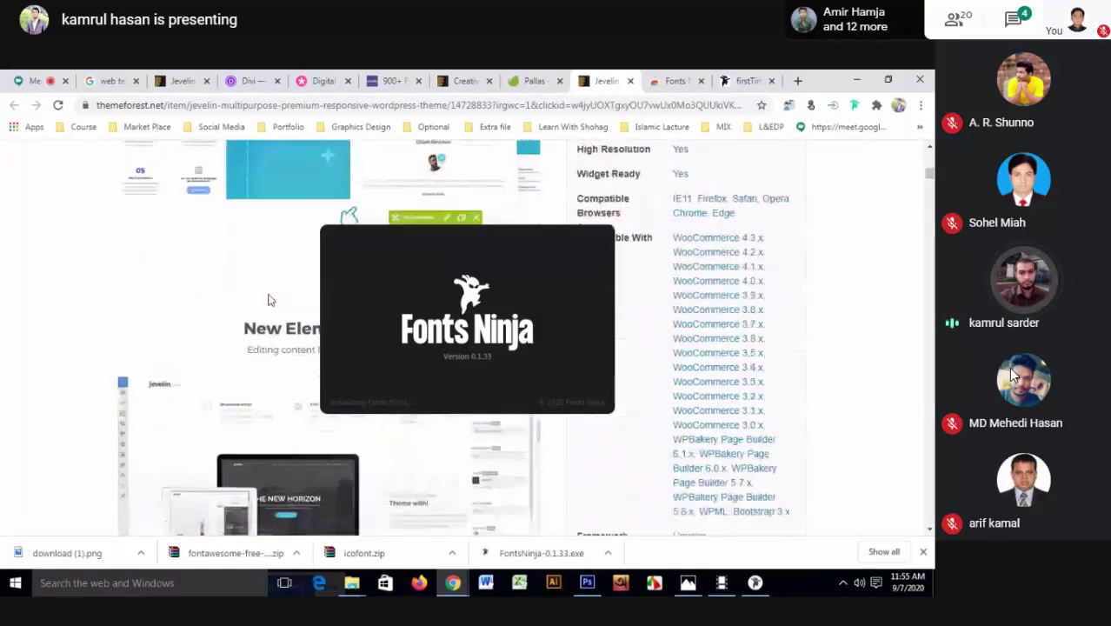
scroll(267, 300, "up", 3)
scroll(267, 300, "up", 1)
scroll(261, 287, "up", 2)
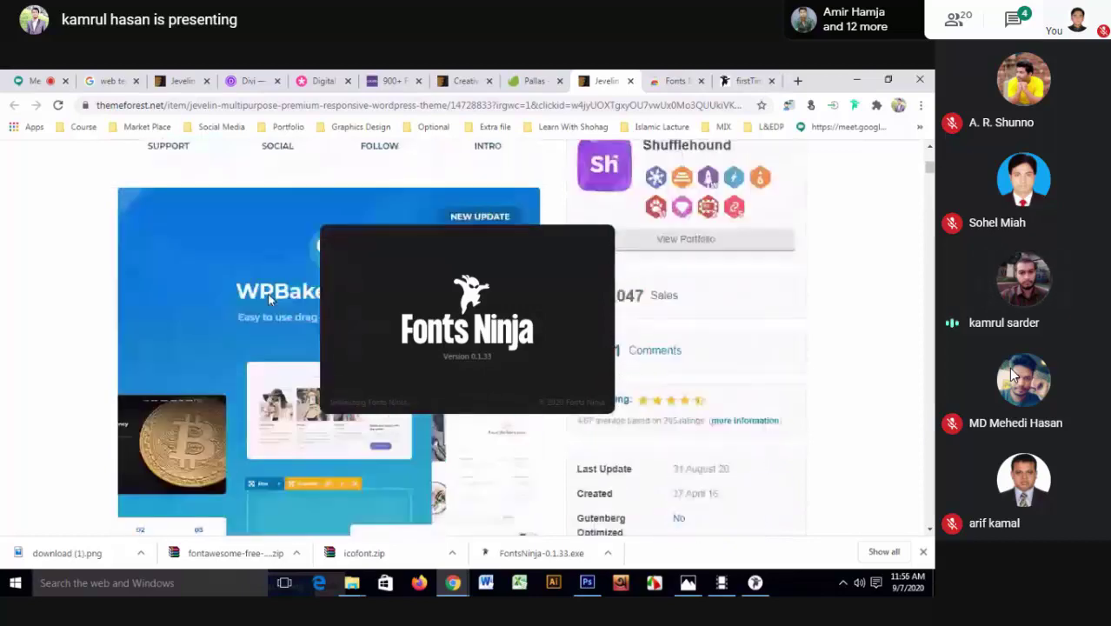
scroll(209, 233, "down", 3)
scroll(210, 233, "down", 3)
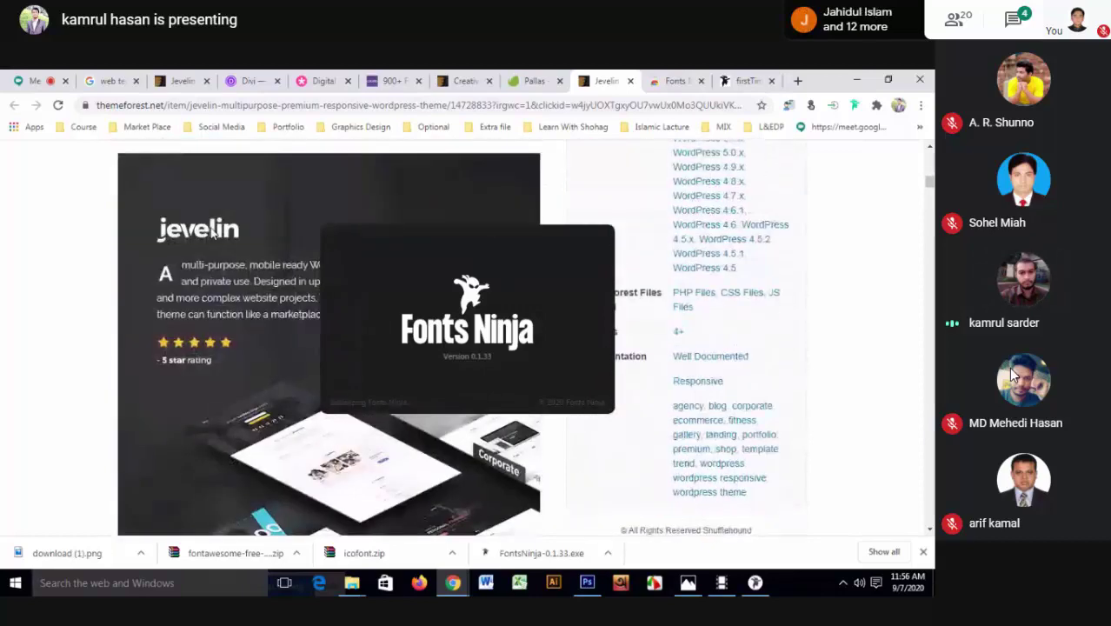
scroll(210, 233, "down", 2)
scroll(211, 233, "down", 3)
scroll(211, 233, "down", 1)
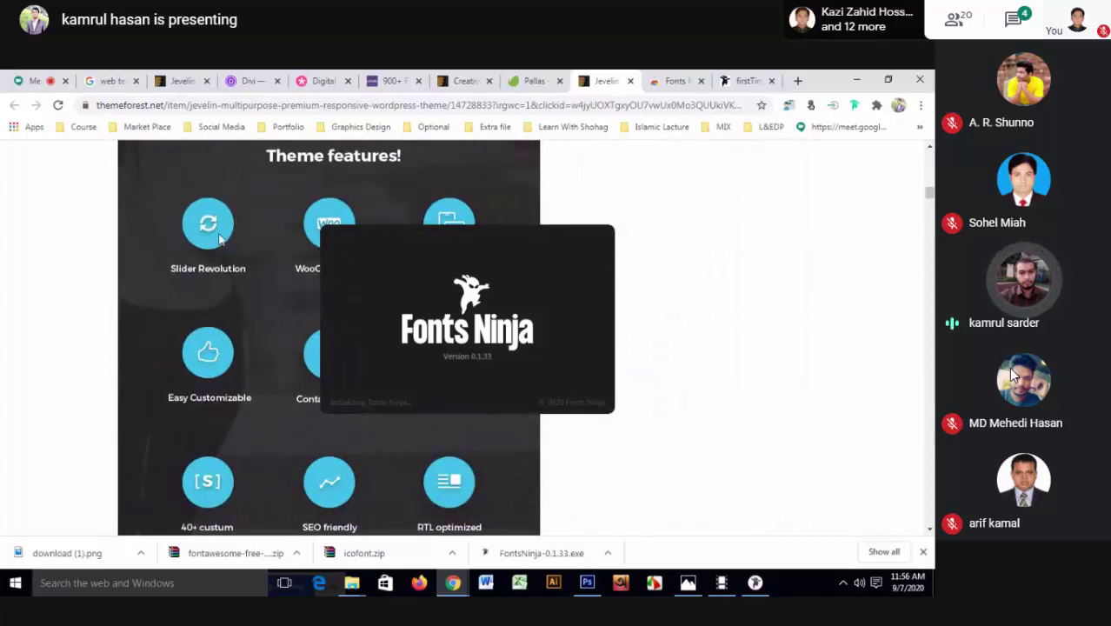
left_click(799, 81)
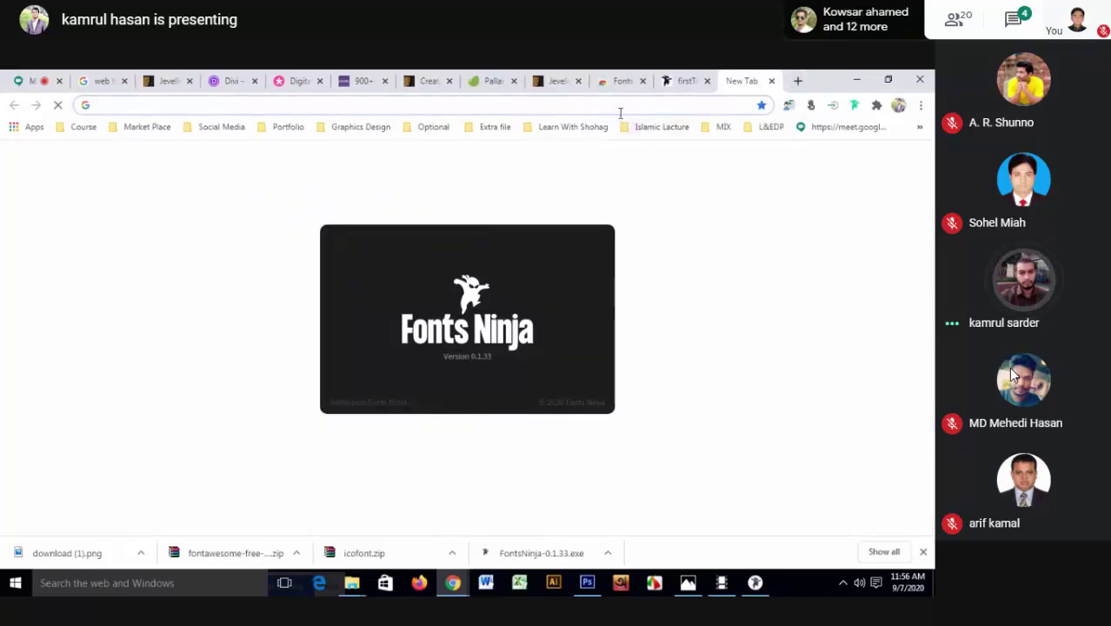
- Search Google for 'color picker chrome'
left_click(511, 104)
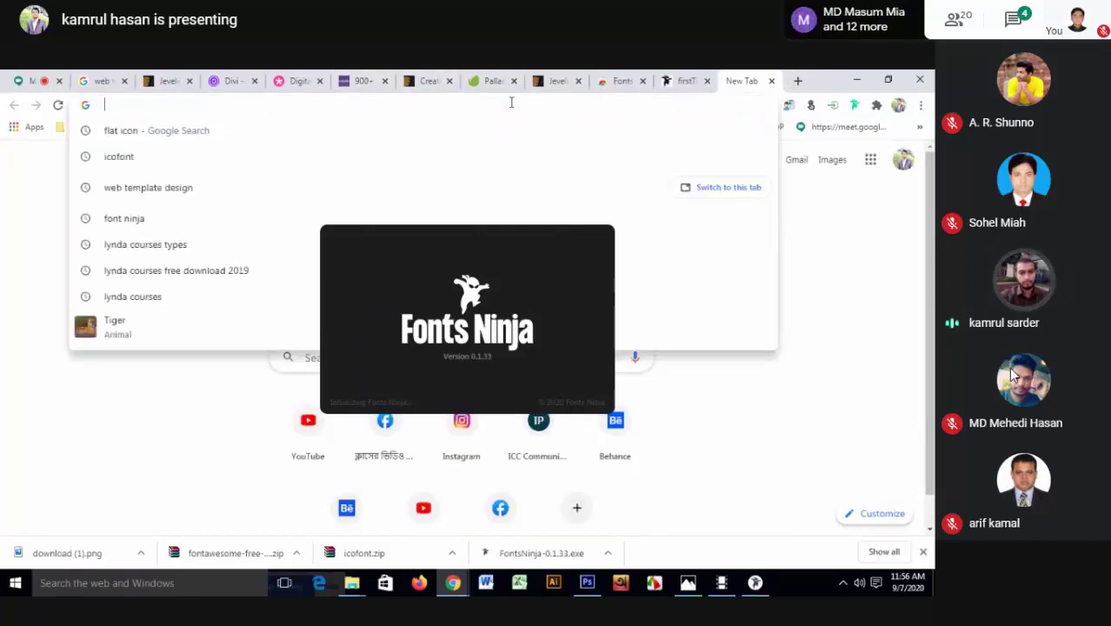
type("colo")
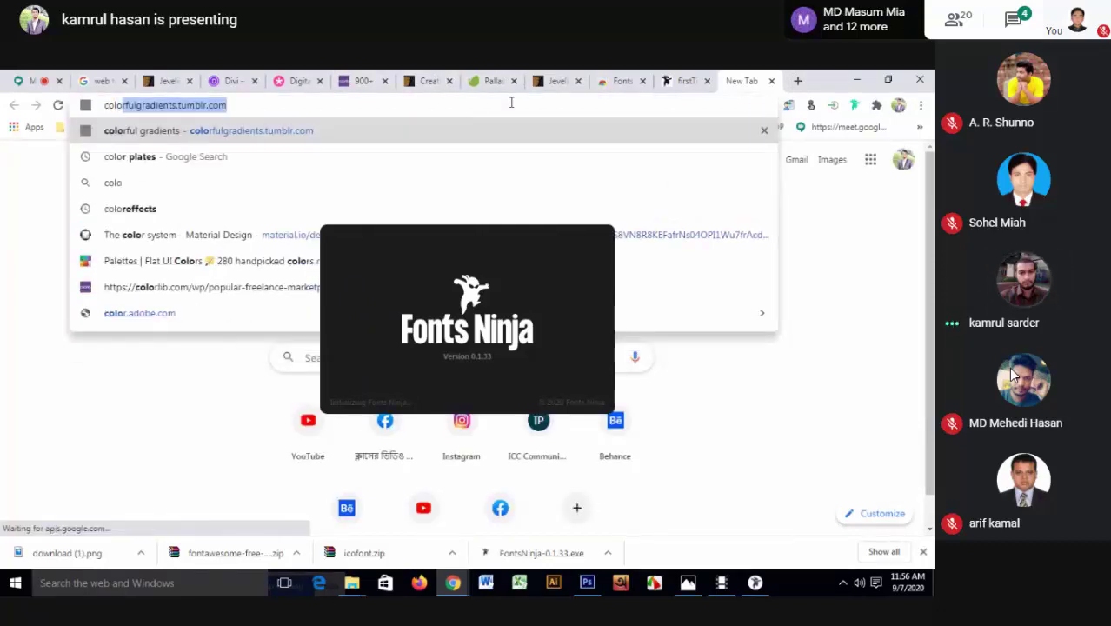
type("r ")
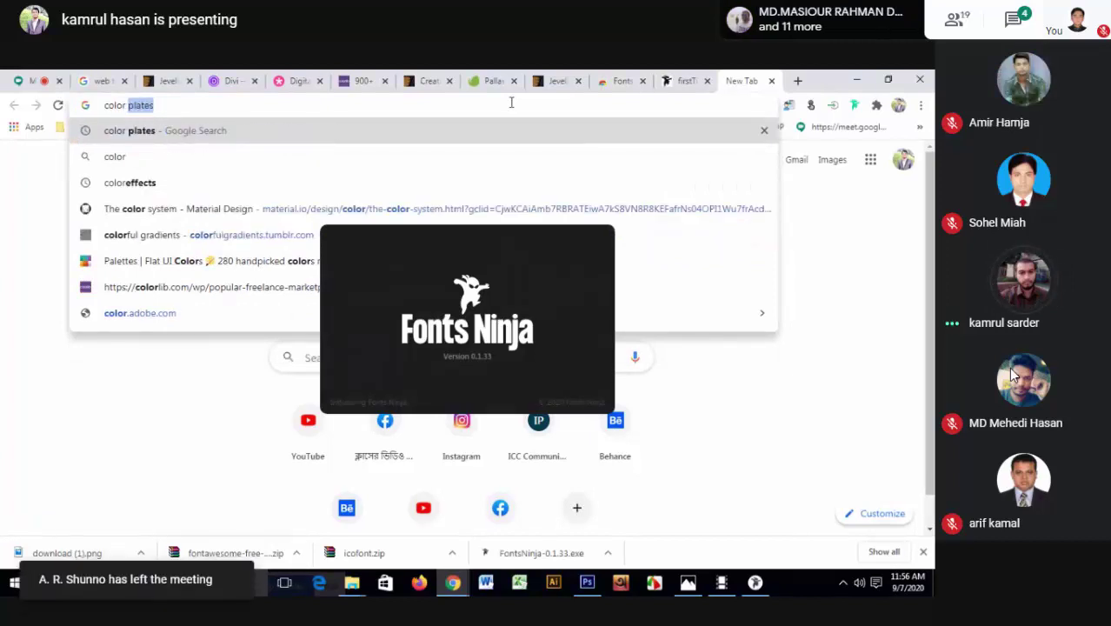
type("picke")
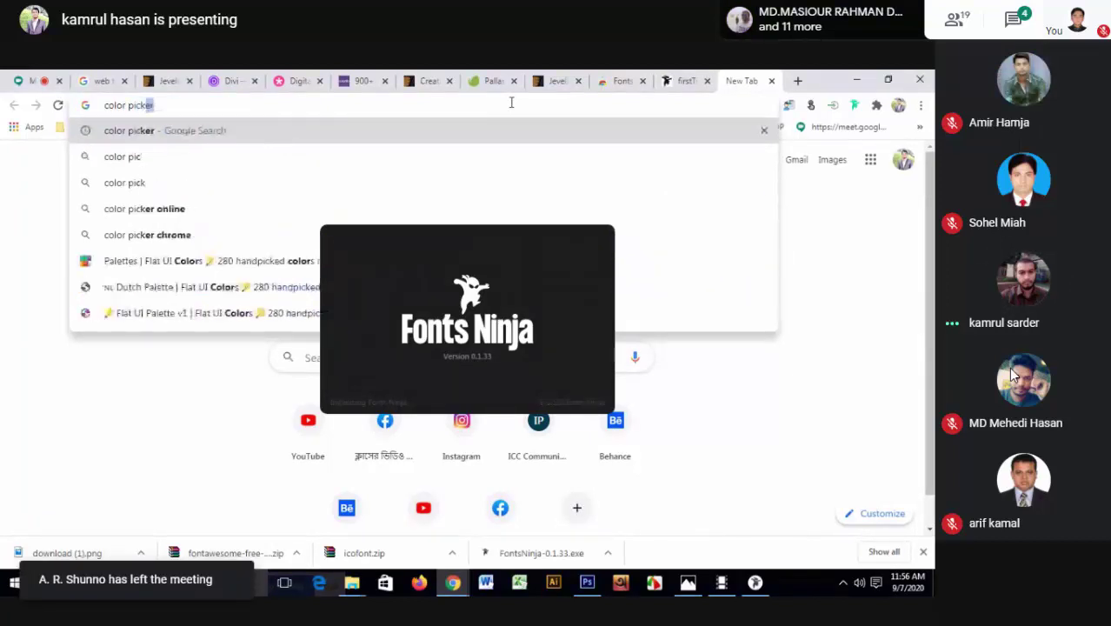
type("r")
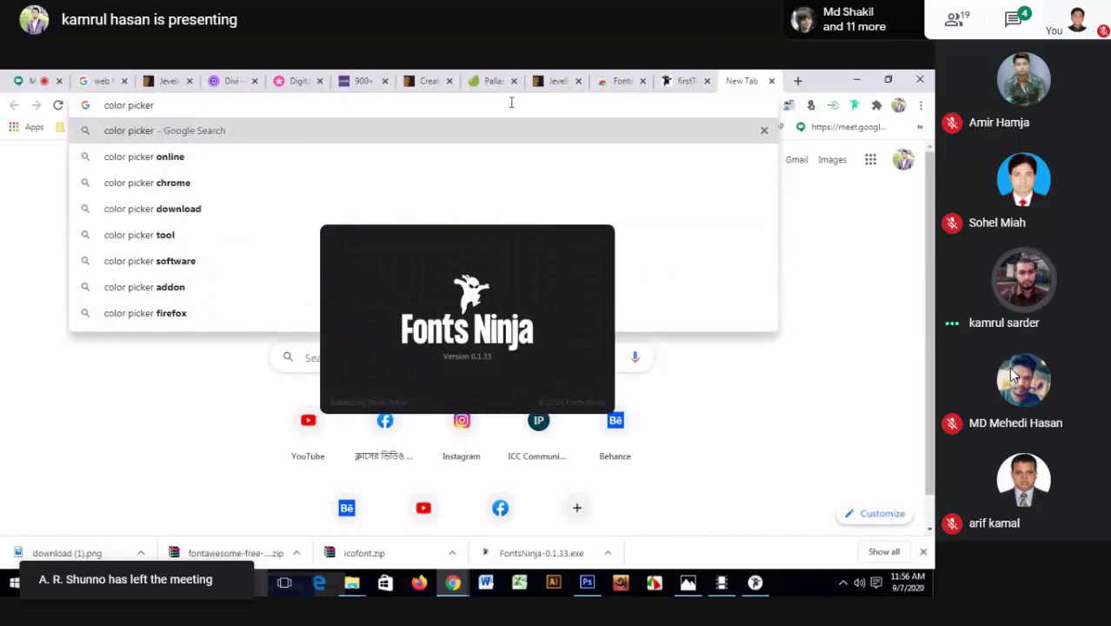
key("Down")
key("Down")
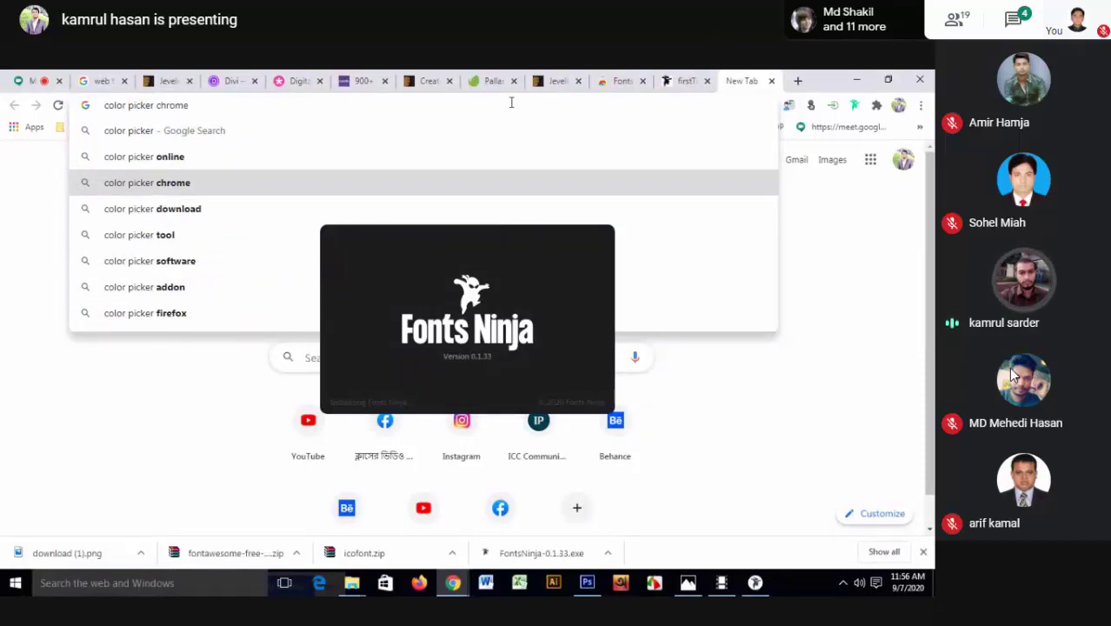
key("Return")
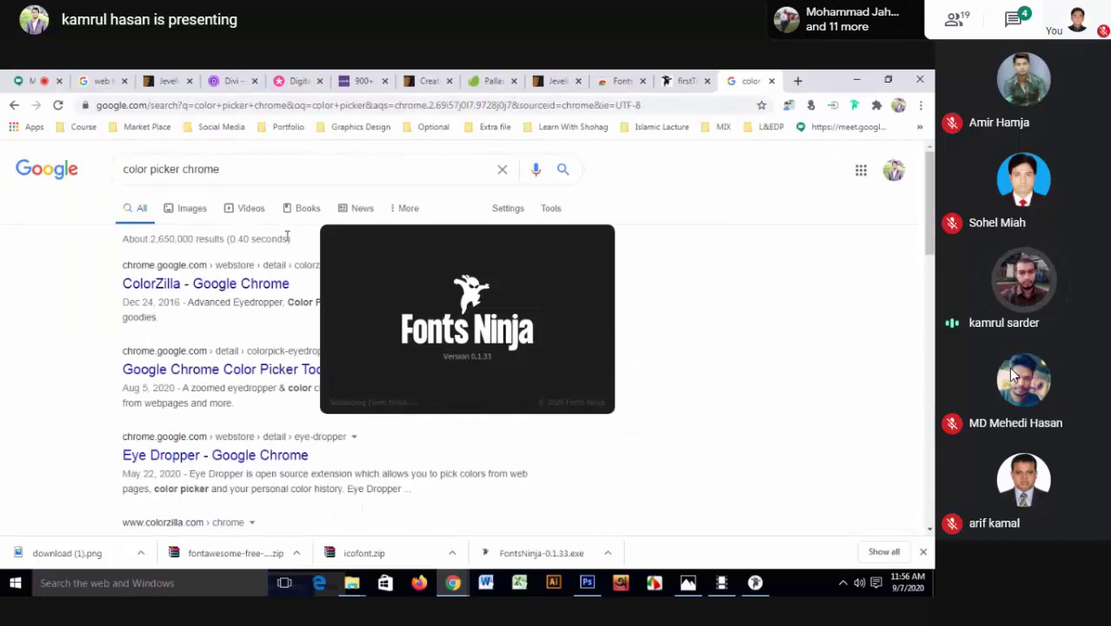
- Open Eye Dropper in a background tab and the Google Chrome Color Picker Tool result
scroll(174, 382, "down", 1)
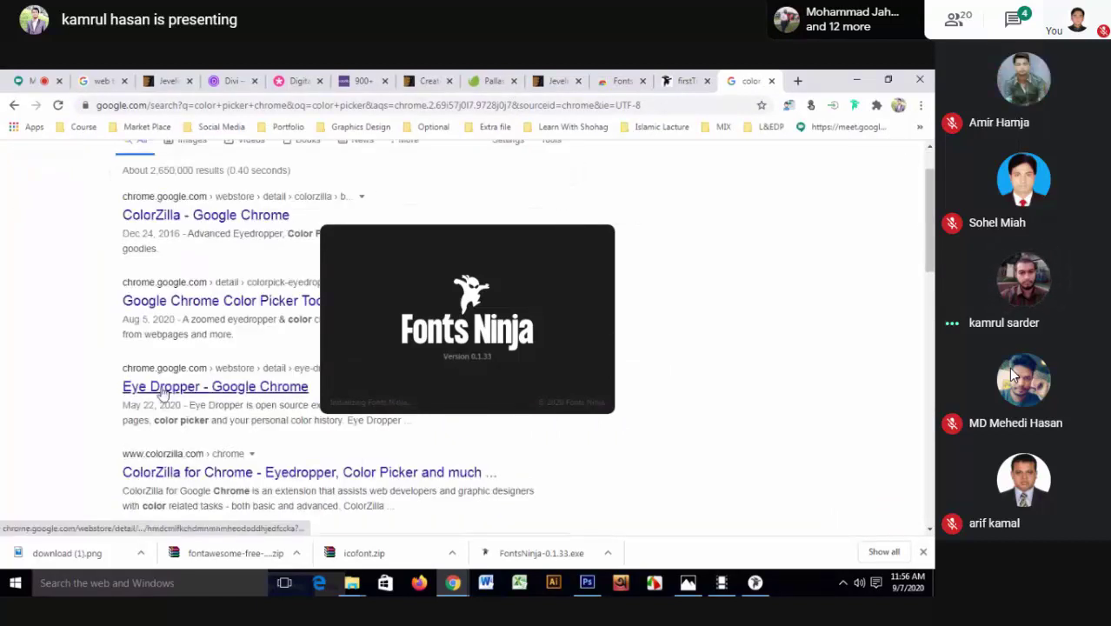
right_click(161, 391)
left_click(196, 398)
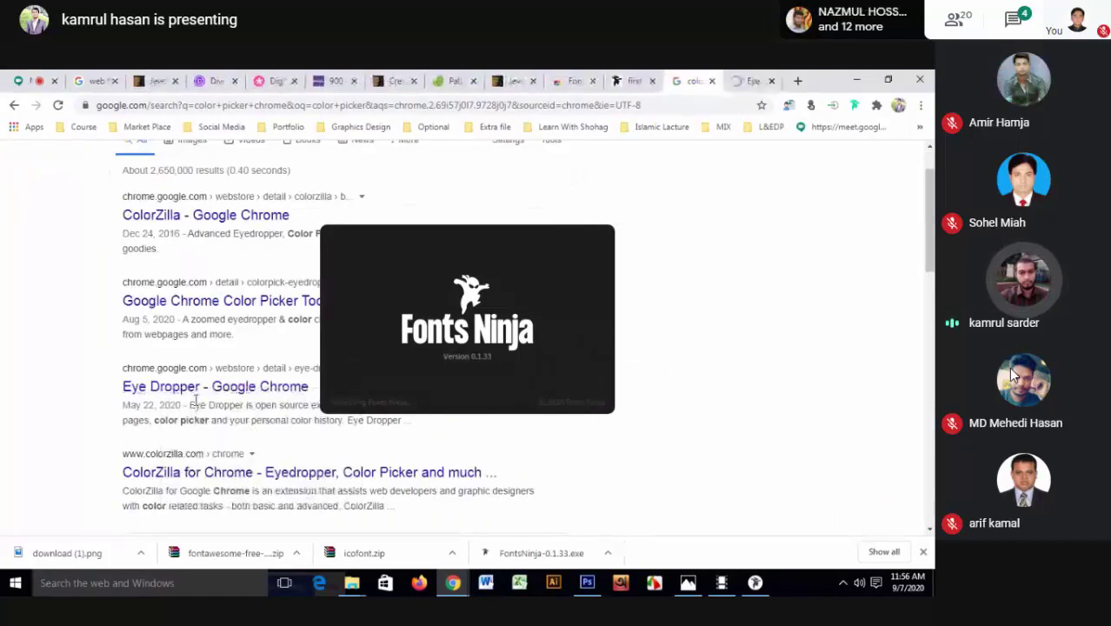
scroll(196, 400, "up", 1)
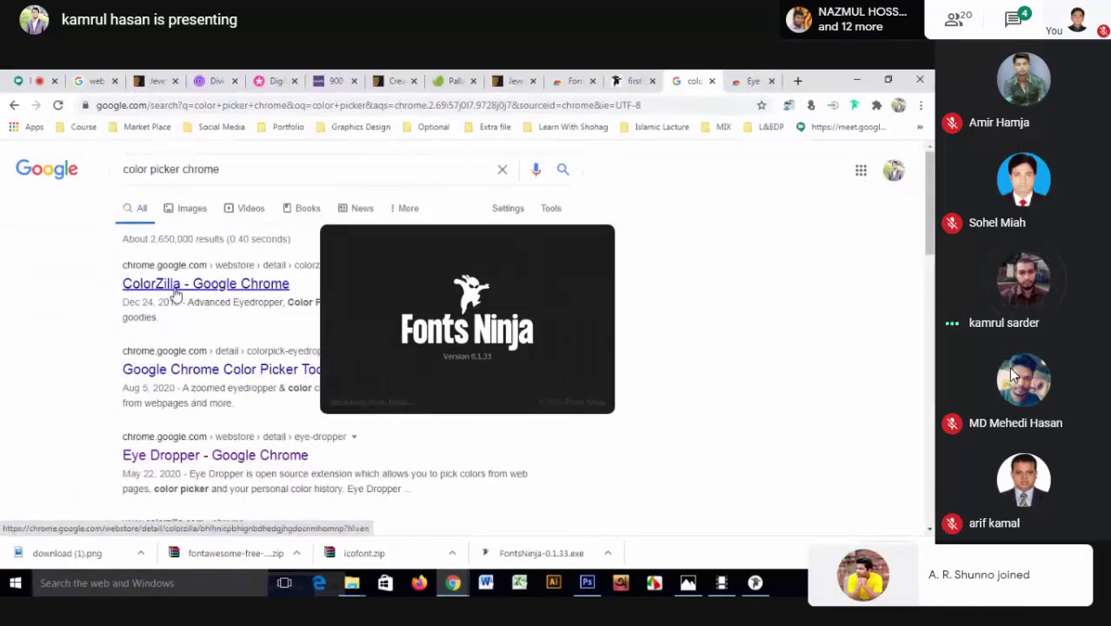
scroll(175, 294, "down", 3)
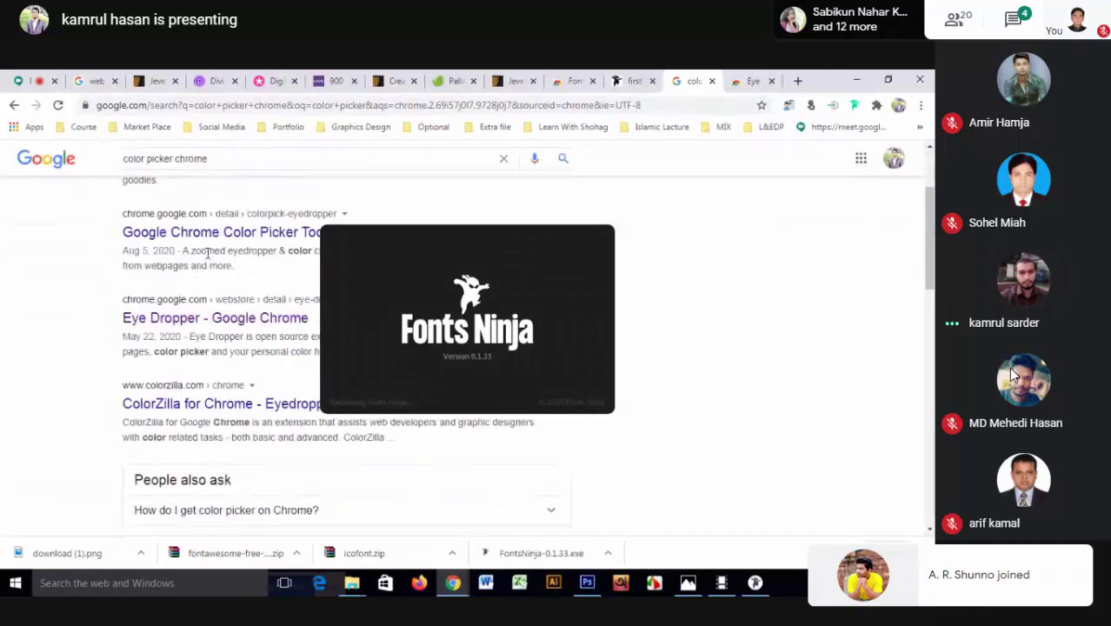
left_click(197, 246)
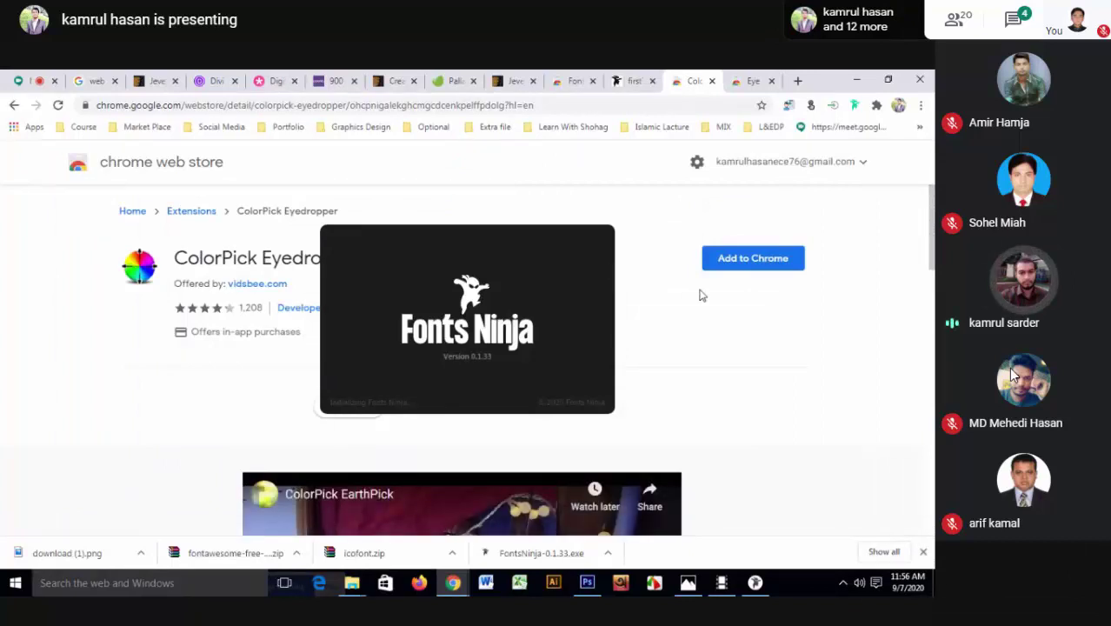
- Add the ColorPick Eyedropper extension to Chrome
left_click(755, 261)
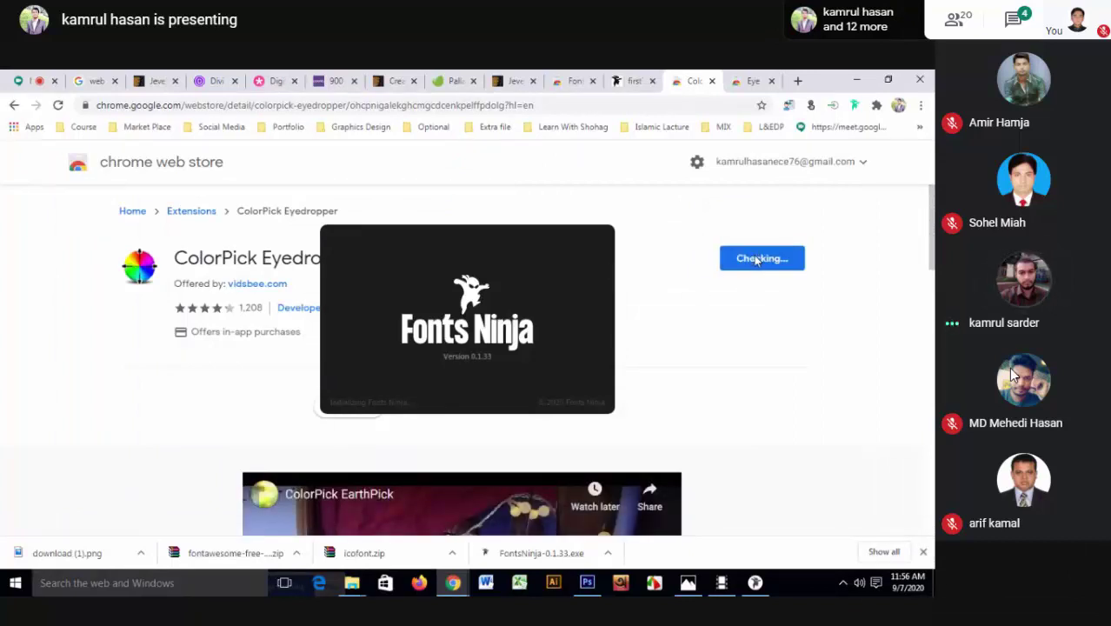
left_click(492, 219)
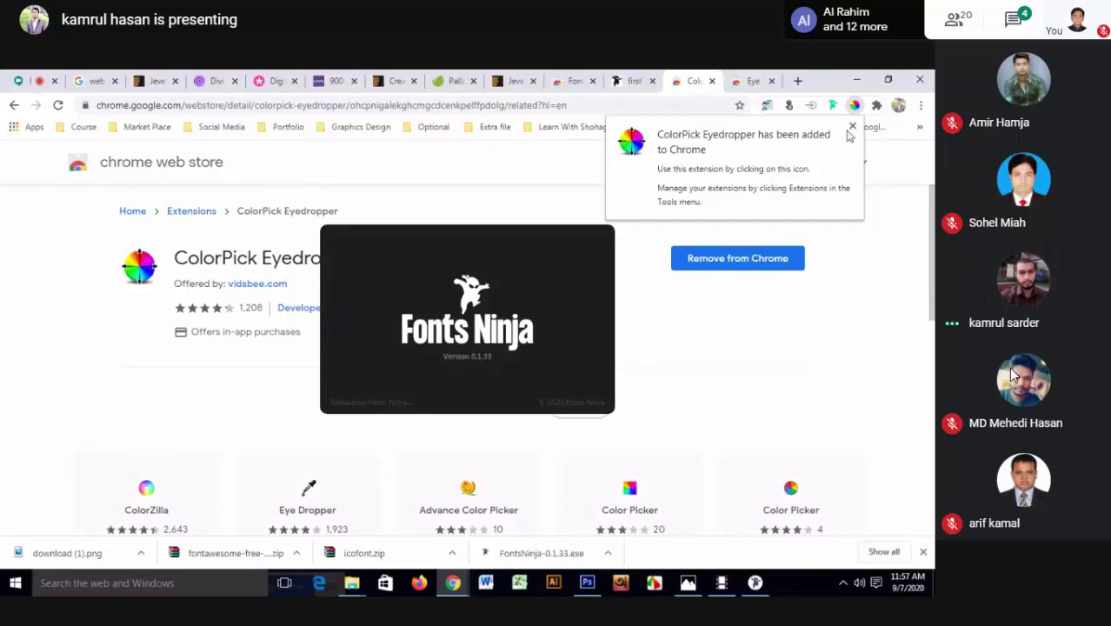
left_click(855, 104)
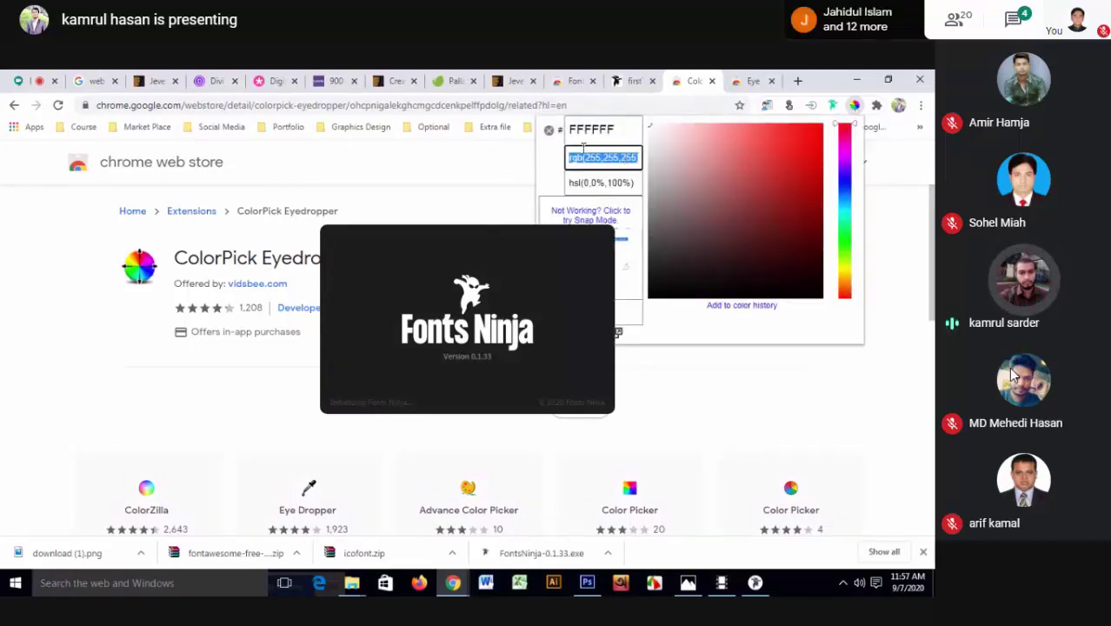
left_click(504, 163)
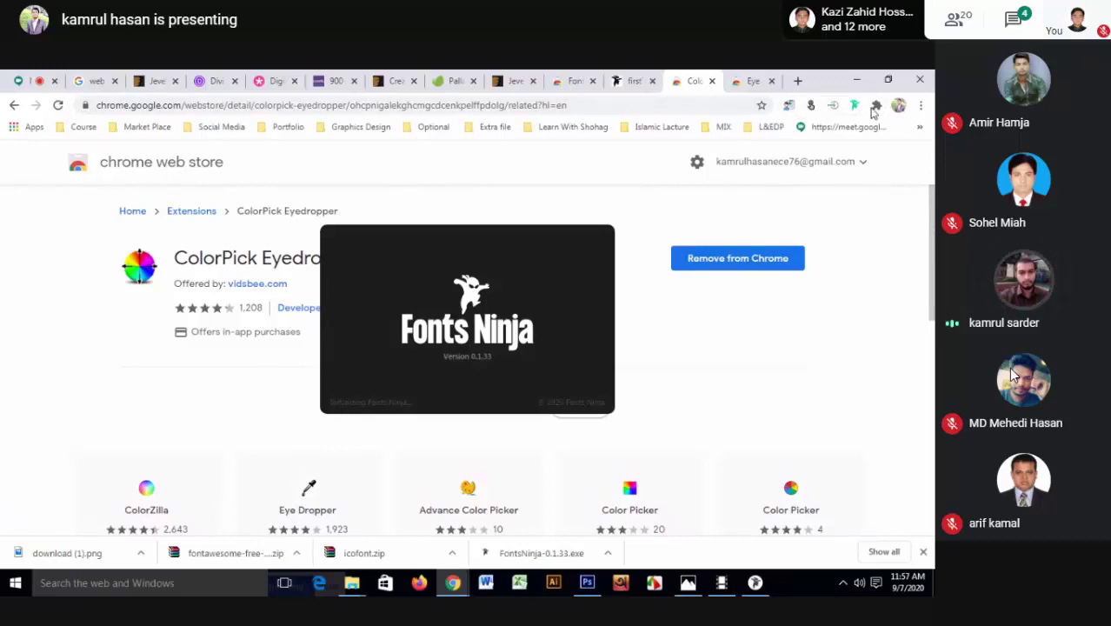
- Pin ColorPick Eyedropper to the toolbar from the Extensions menu
left_click(875, 106)
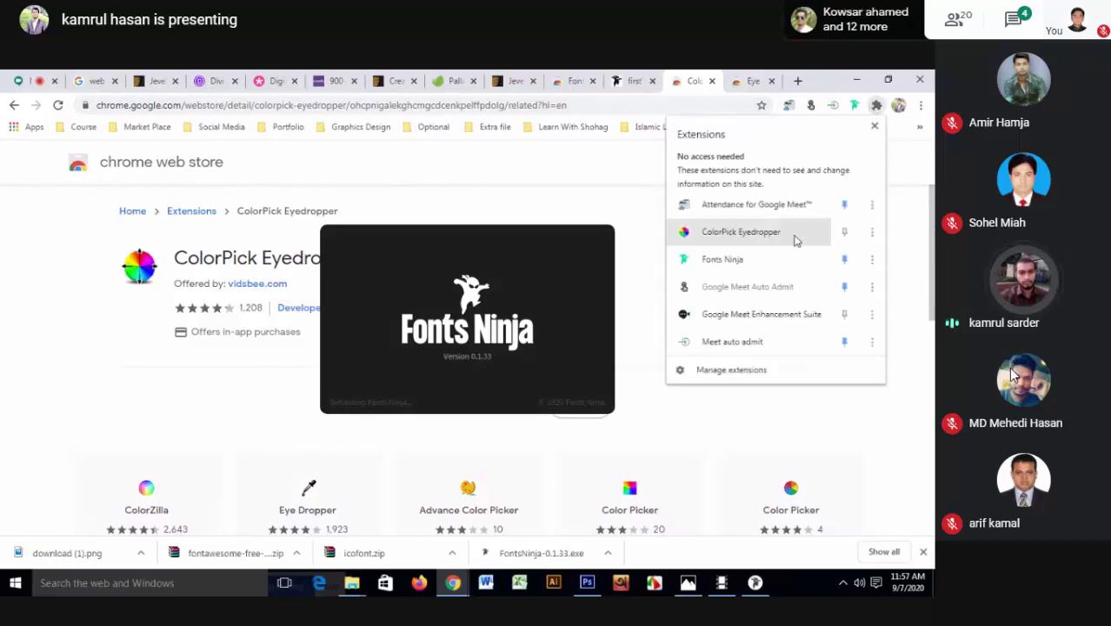
left_click(872, 233)
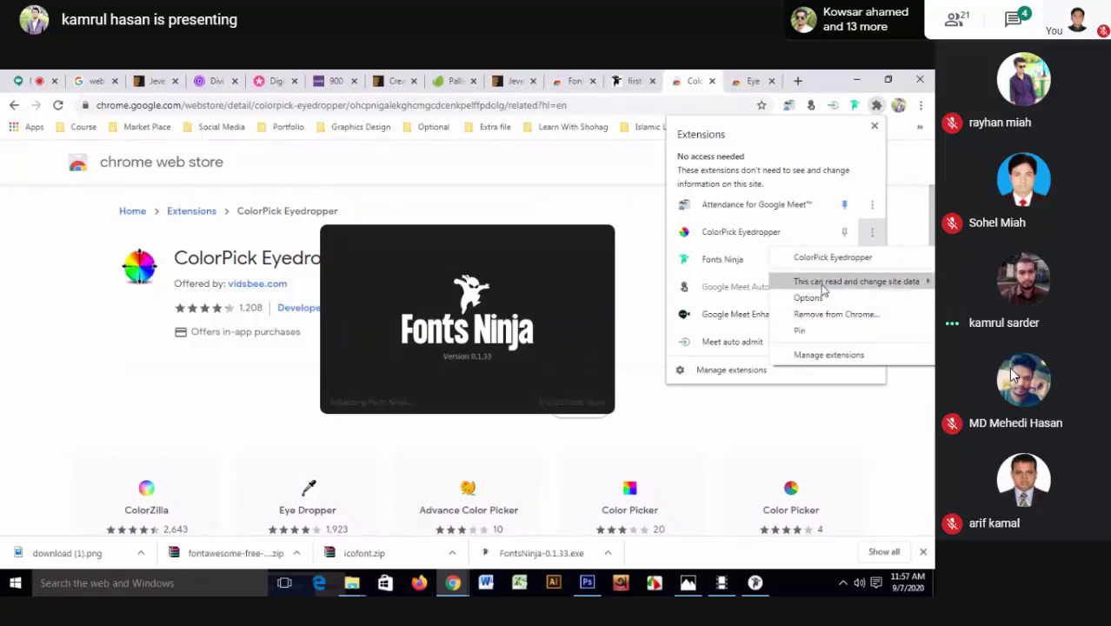
mouse_move(856, 282)
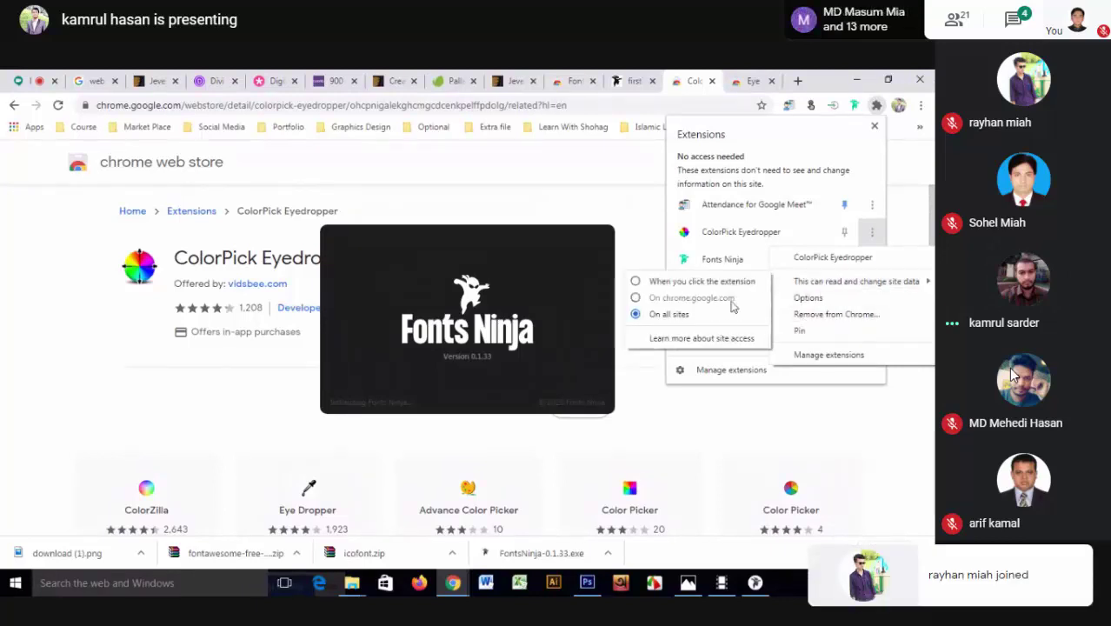
left_click(798, 332)
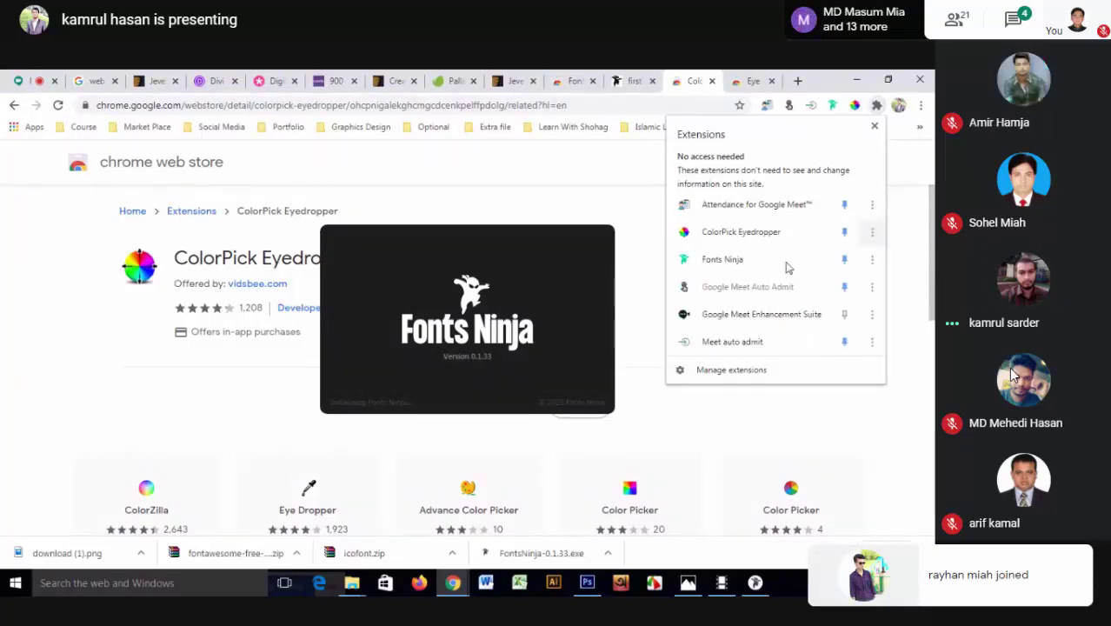
- Open the ColorPick picker and select its rgb, hsl and hex FFFFFF values
left_click(855, 104)
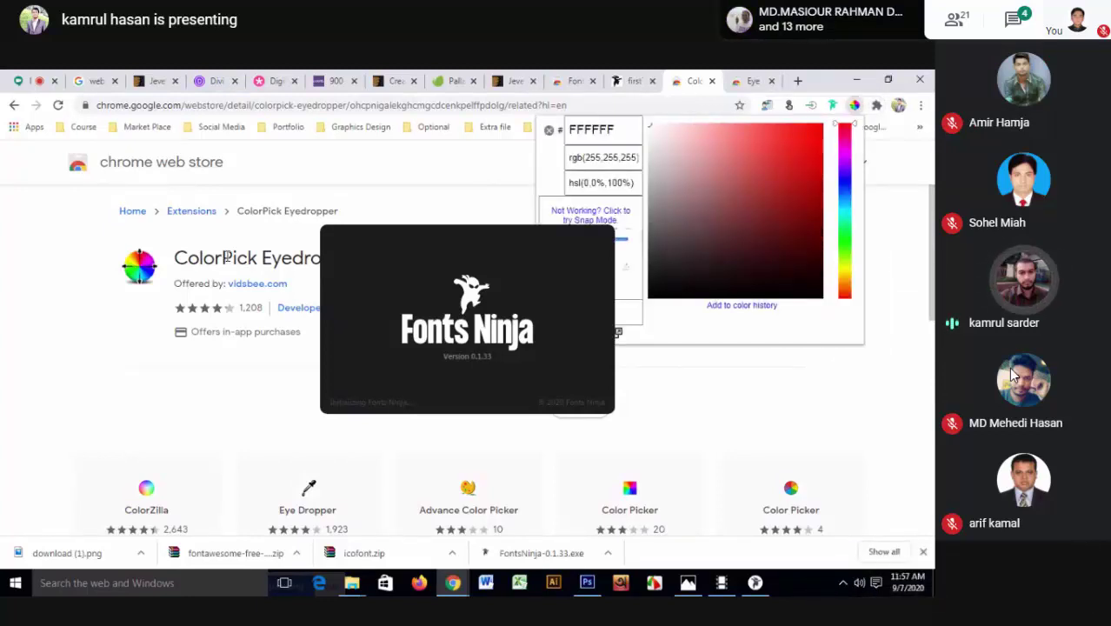
left_click(226, 257)
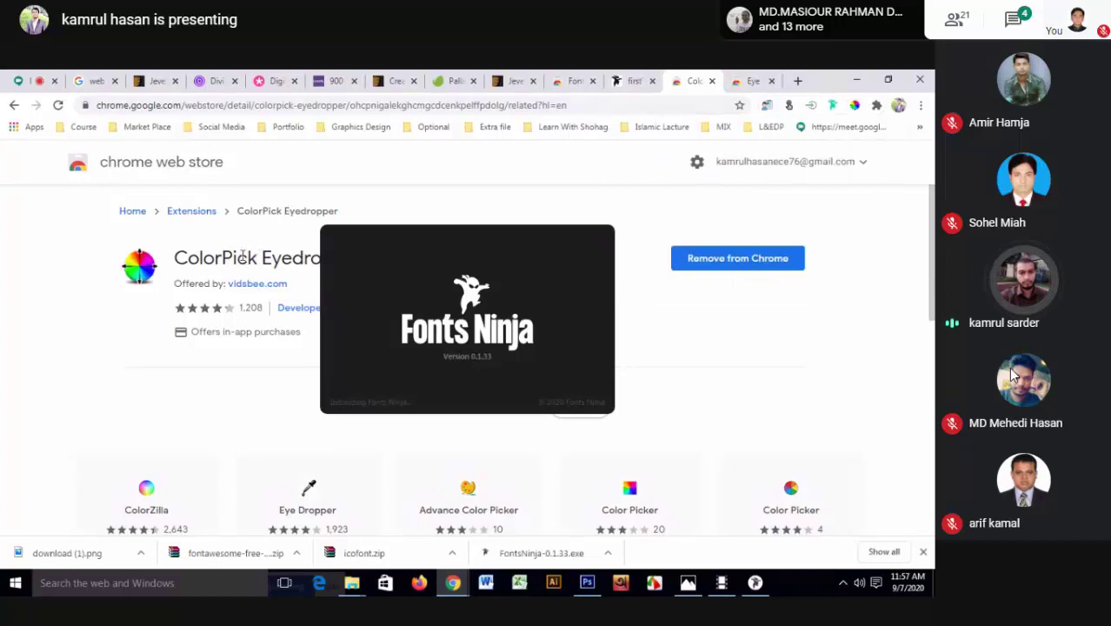
left_click_drag(261, 258, 236, 258)
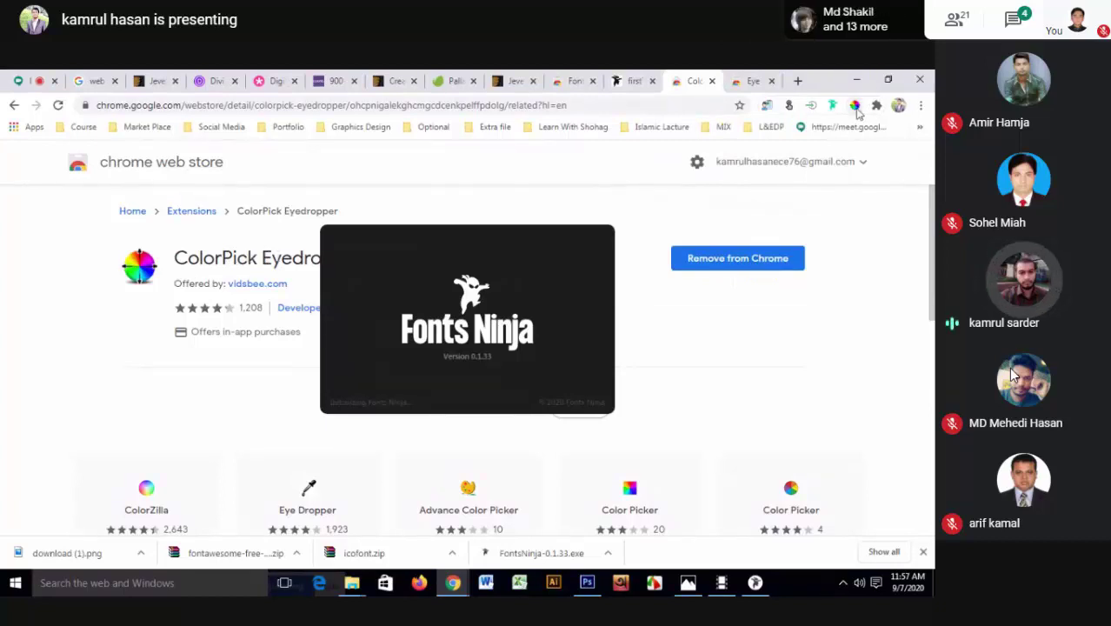
left_click(855, 106)
left_click(603, 157)
left_click(600, 183)
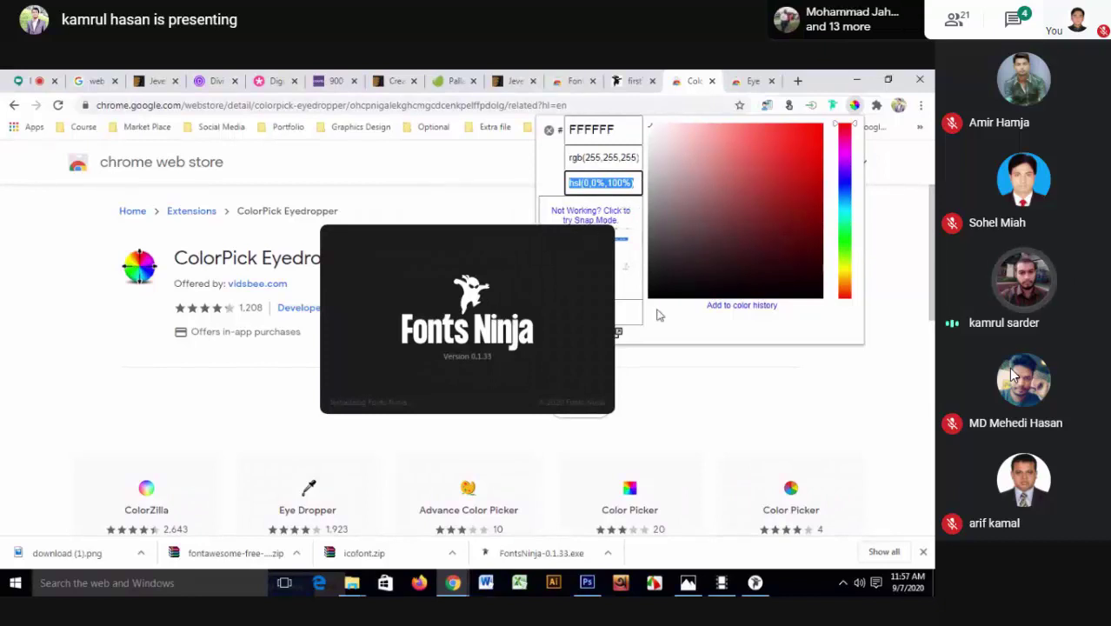
left_click(600, 130)
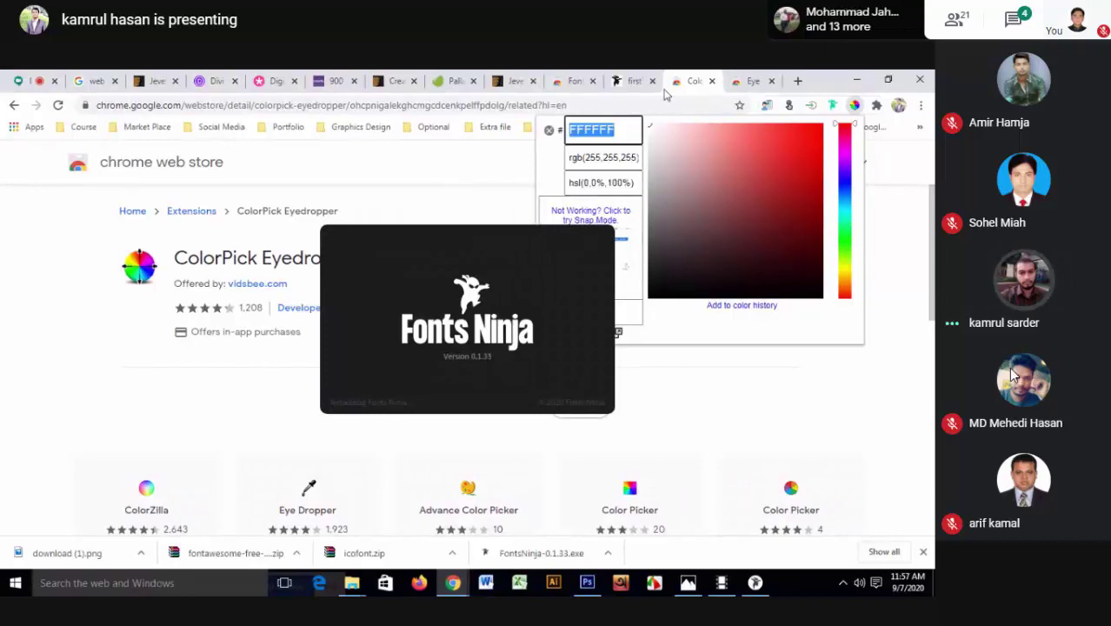
- View the Eye Dropper store page, then bring the LEDP File Explorer window forward
left_click(753, 80)
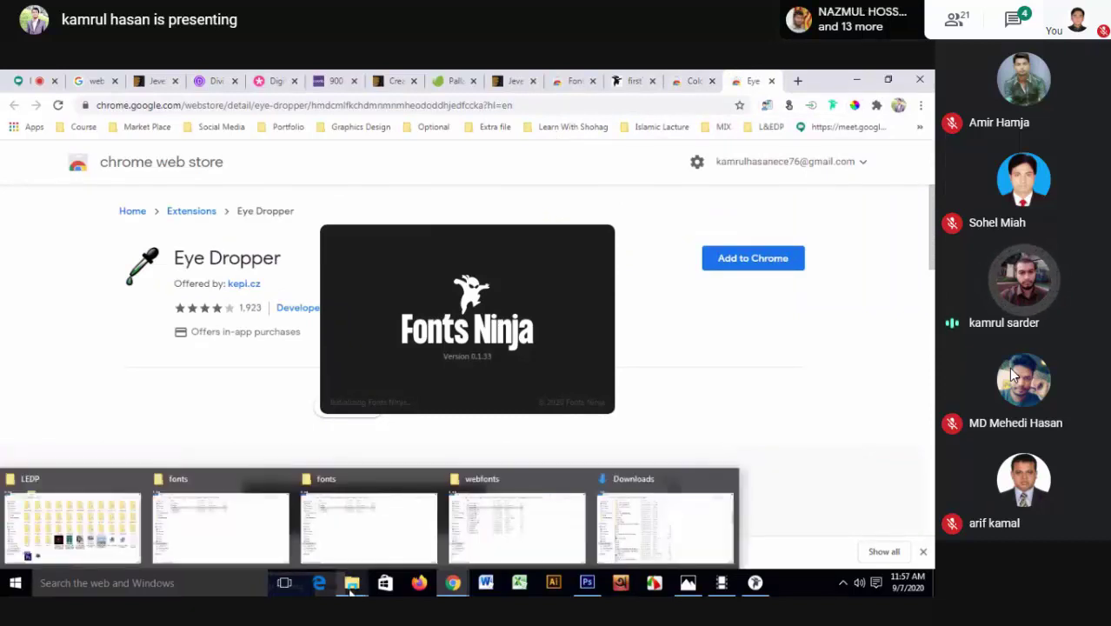
mouse_move(72, 526)
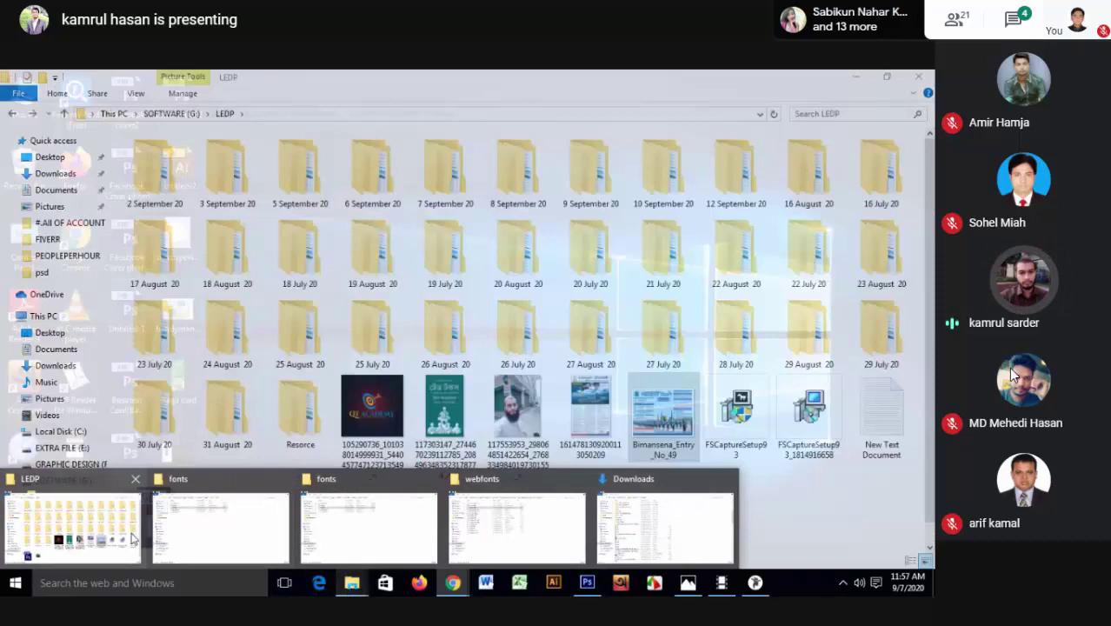
left_click(132, 539)
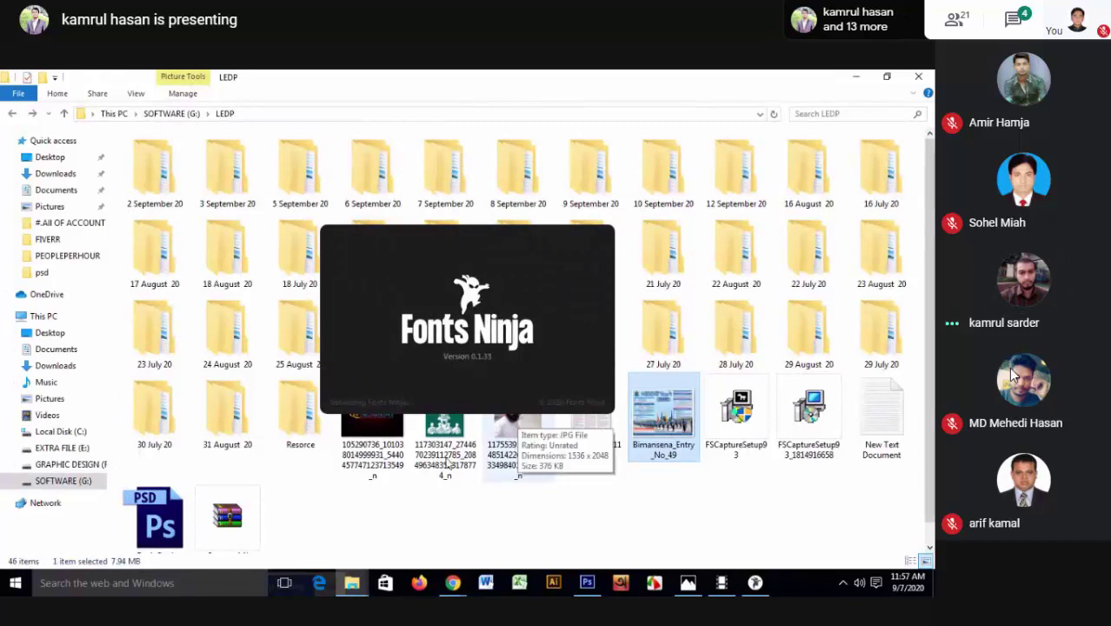
- Go up to SOFTWARE (G:) and peek into the FONTS folder
left_click(63, 483)
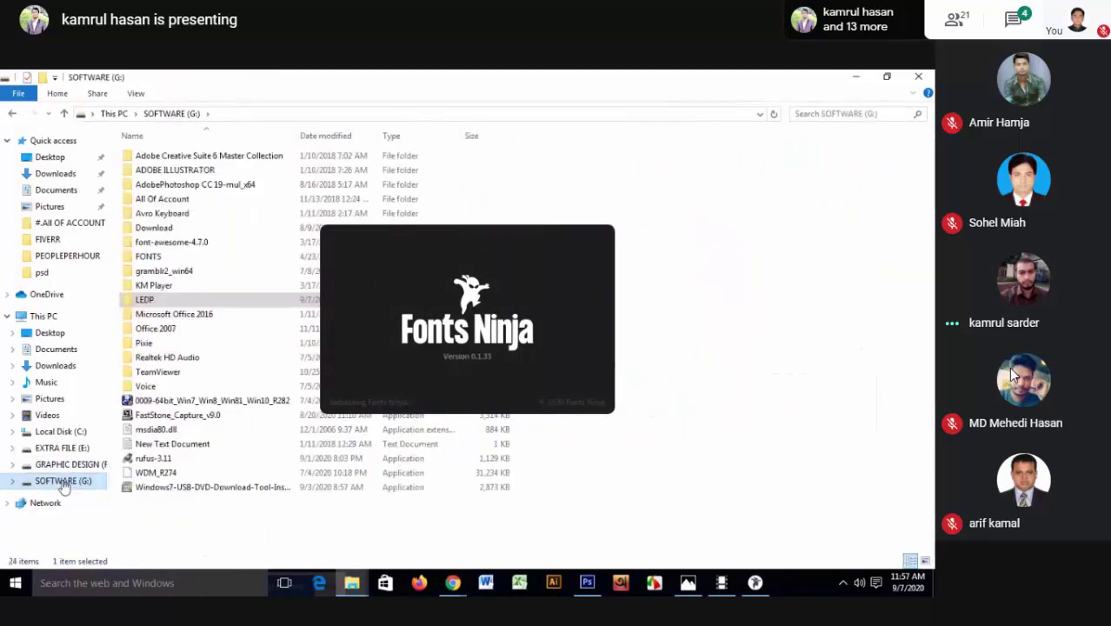
double_click(193, 256)
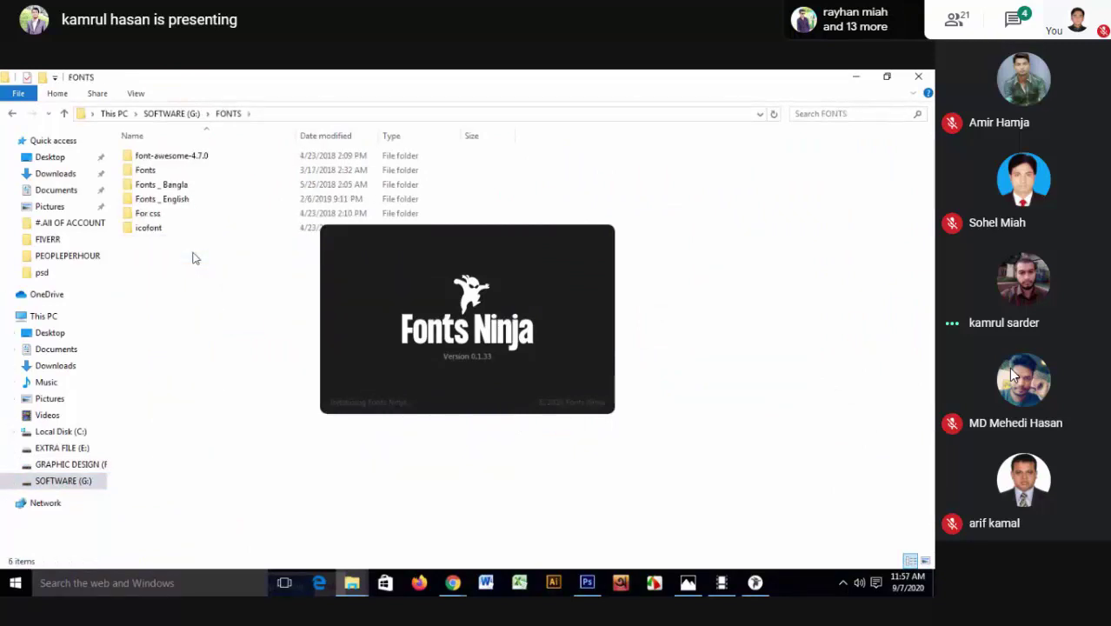
key("BackSpace")
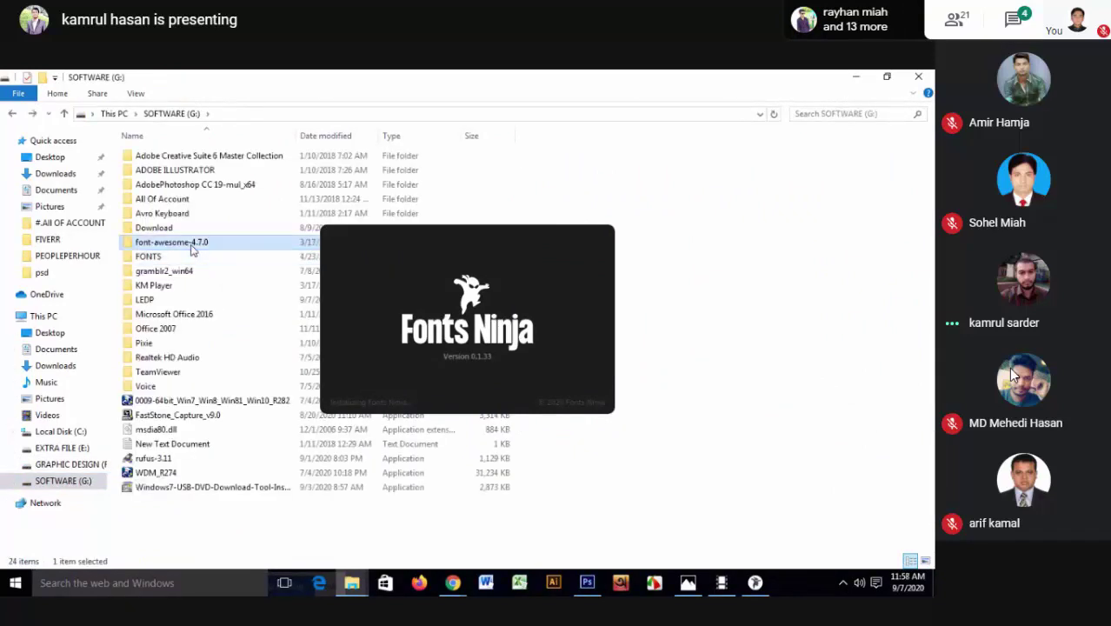
- Browse font-awesome-4.7.0's css, scss and less folders
double_click(192, 244)
double_click(201, 158)
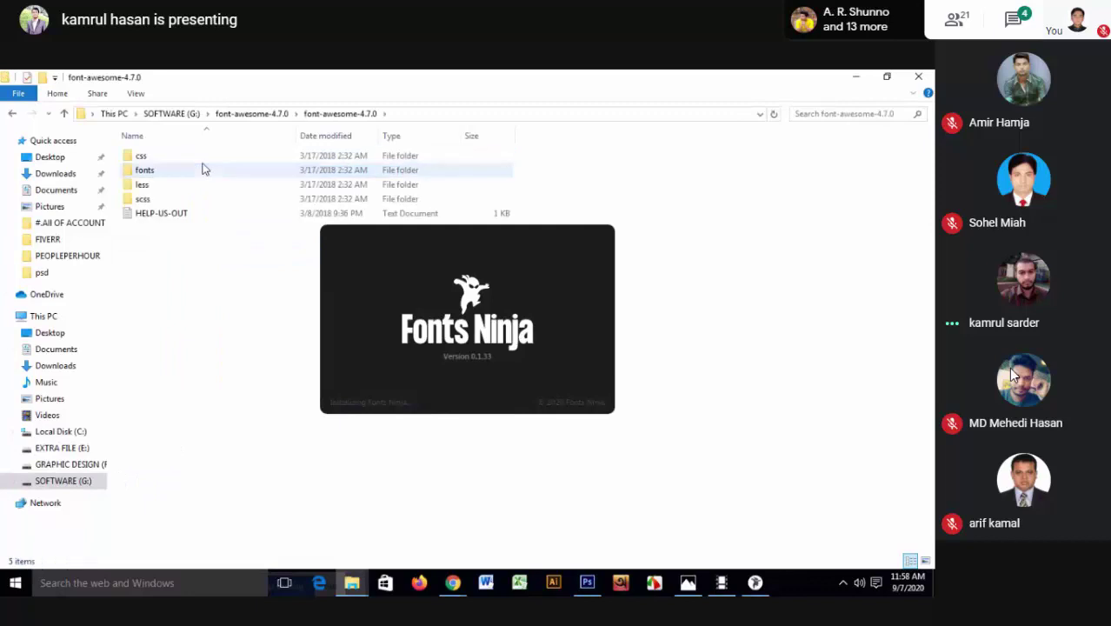
double_click(188, 158)
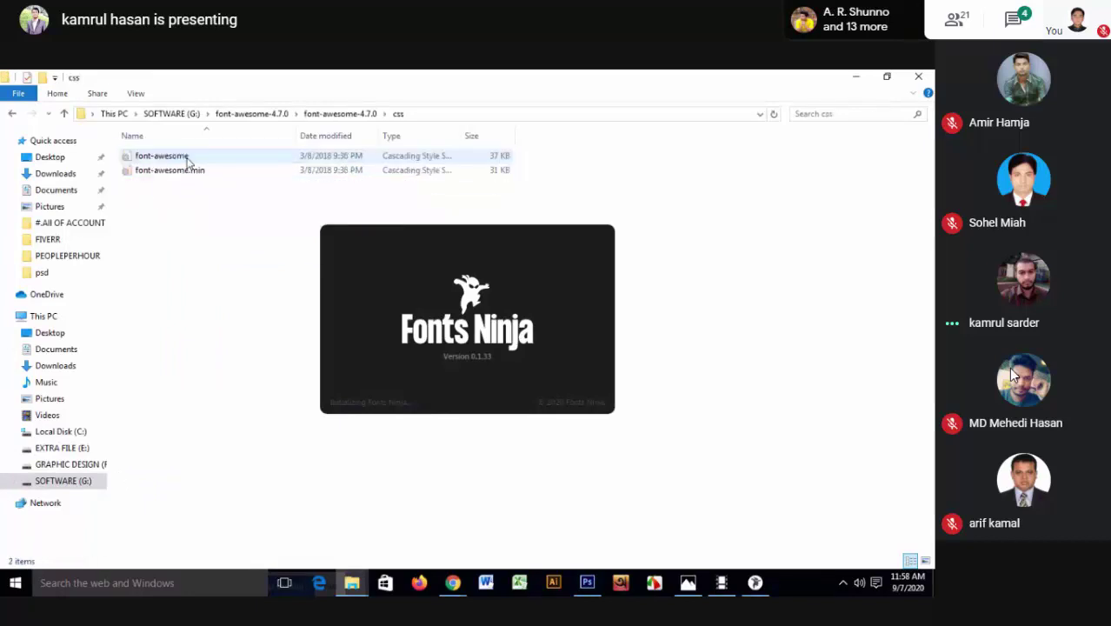
key("BackSpace")
key("BackSpace")
double_click(188, 158)
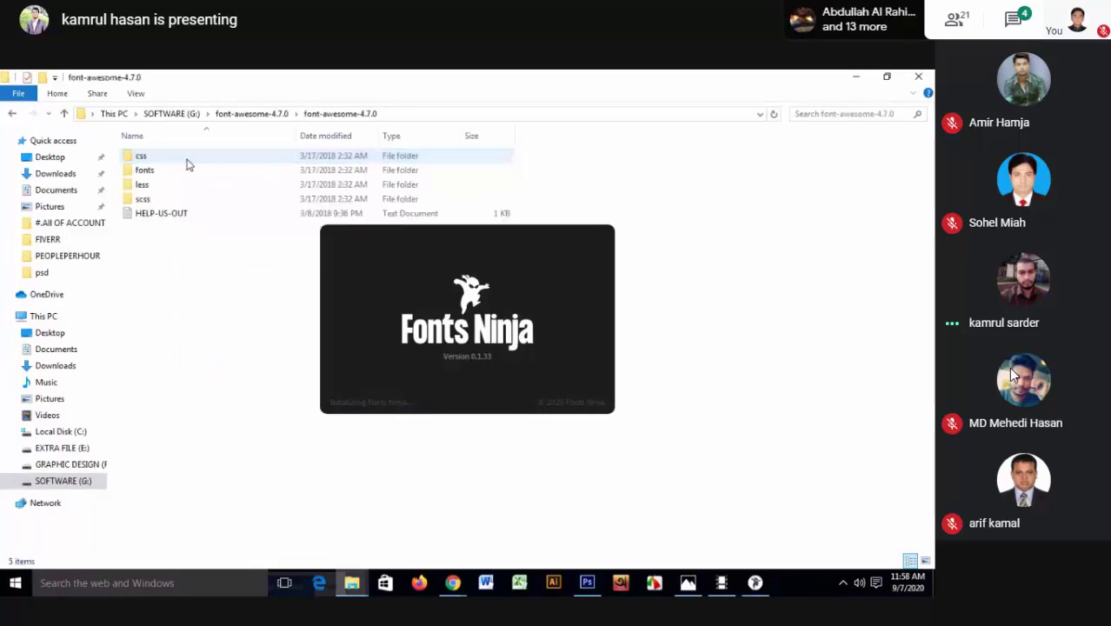
double_click(167, 199)
key("BackSpace")
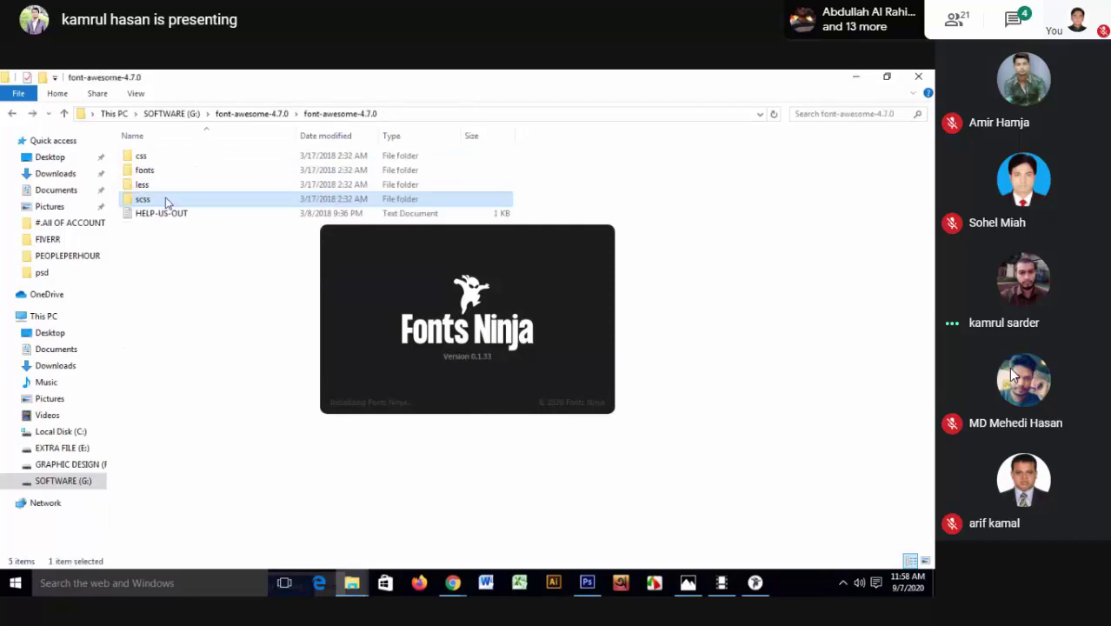
double_click(168, 185)
key("BackSpace")
- Return to the SOFTWARE (G:) root and reopen the FONTS folder
key("BackSpace")
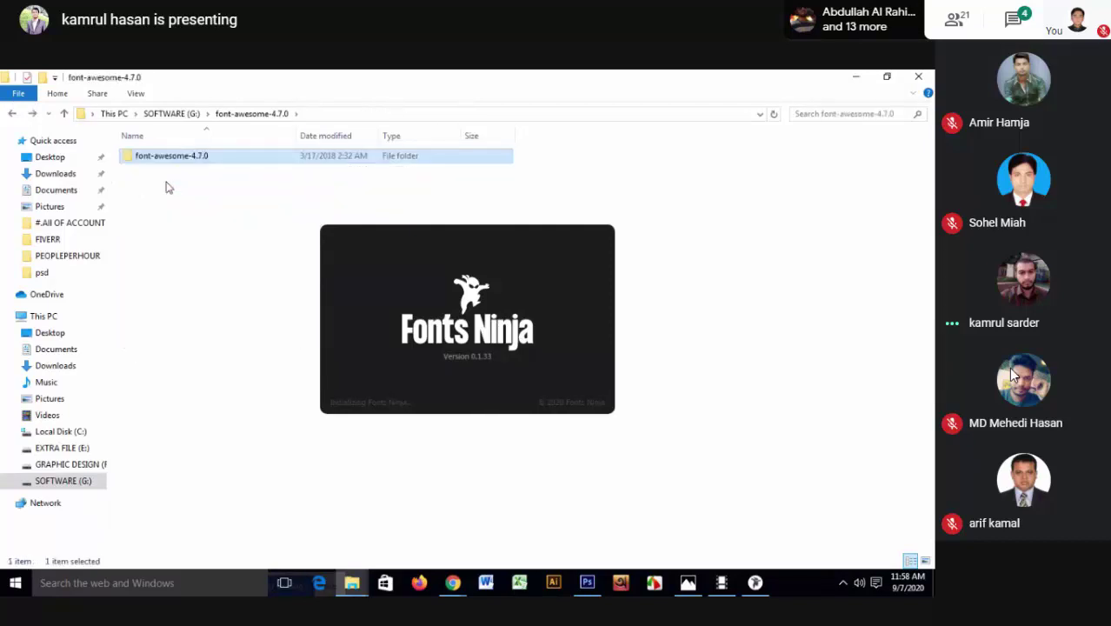
key("BackSpace")
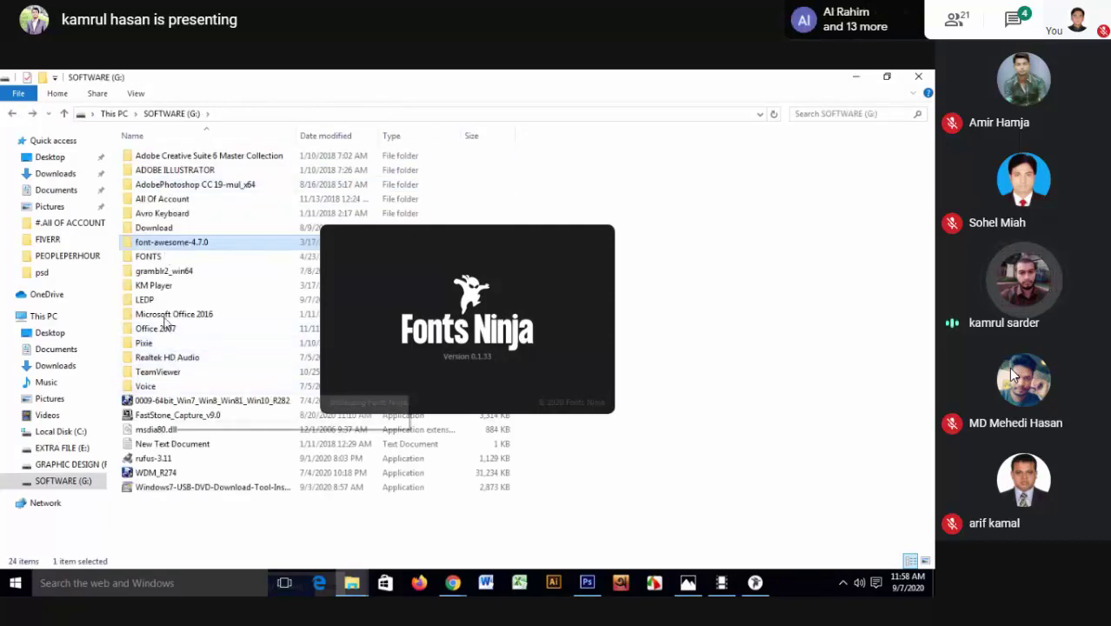
double_click(168, 256)
left_click(169, 214)
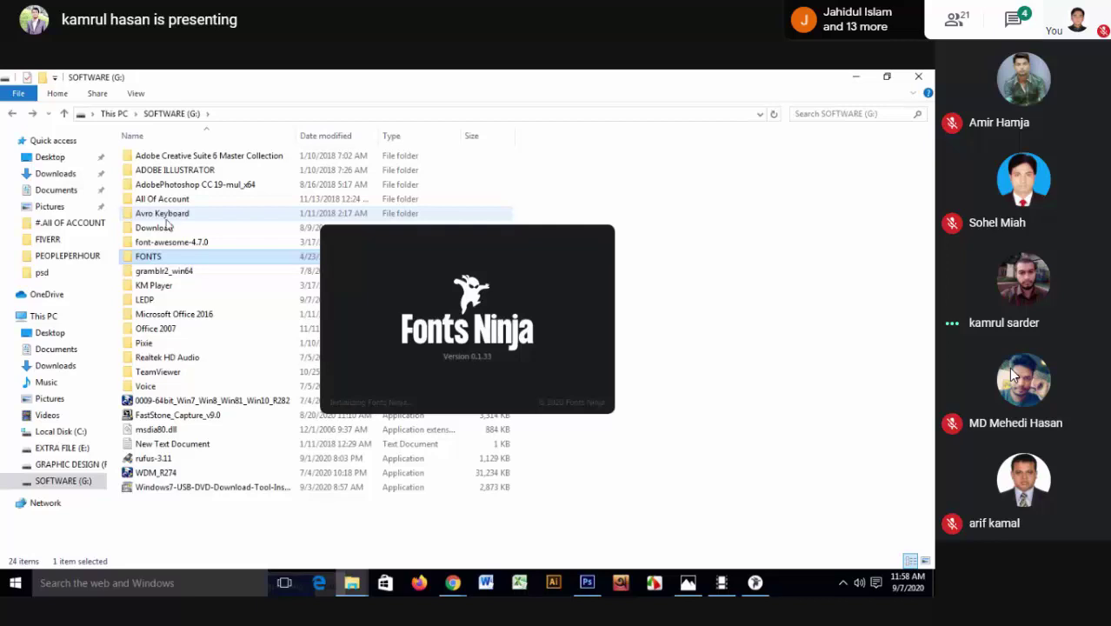
- Launch pixie and read colours on the Fonts Ninja, Elegant Themes and Jevelin tabs
double_click(160, 345)
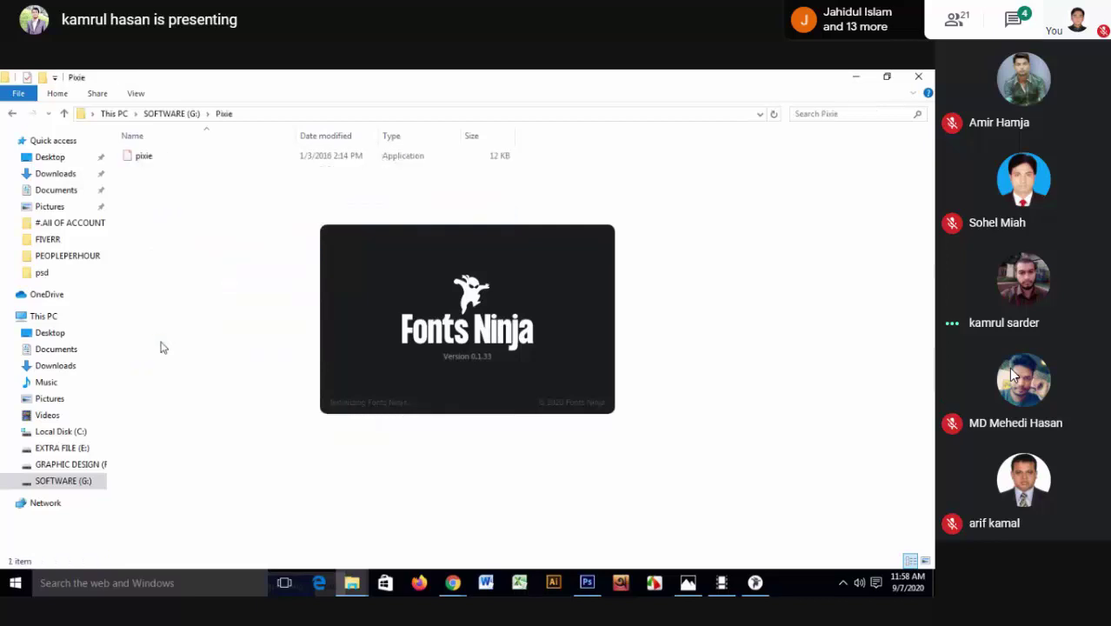
double_click(160, 156)
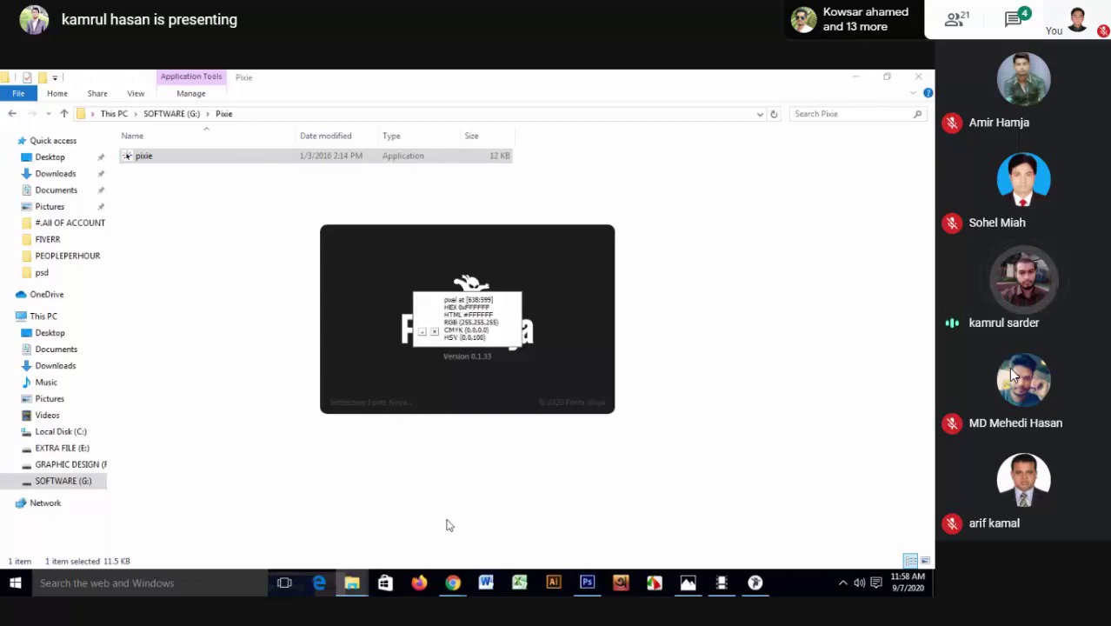
mouse_move(453, 583)
left_click(420, 533)
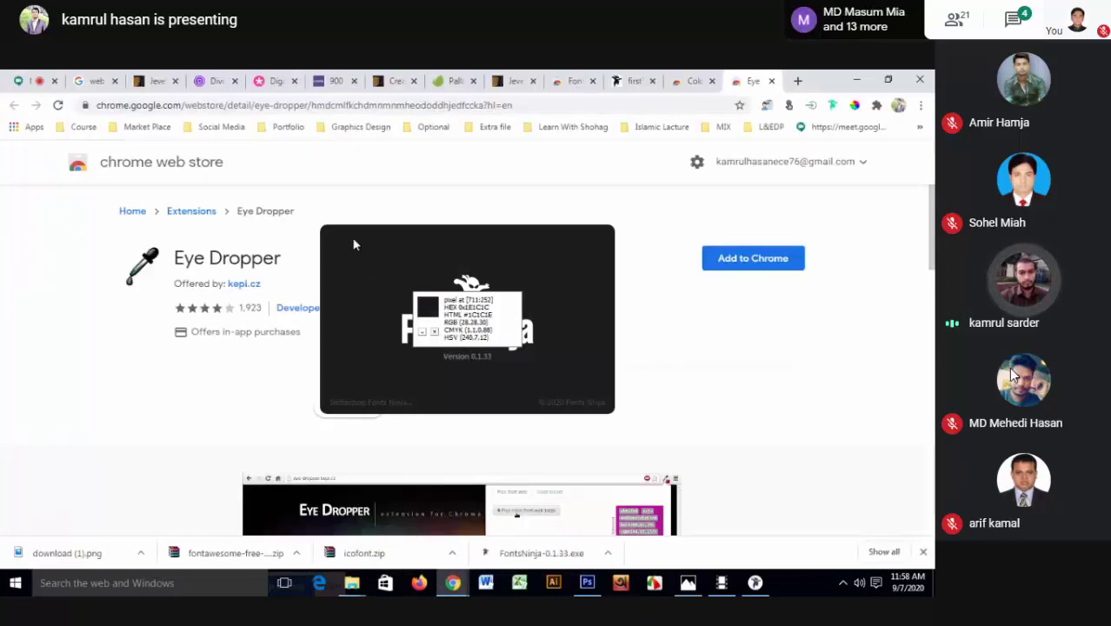
left_click(329, 80)
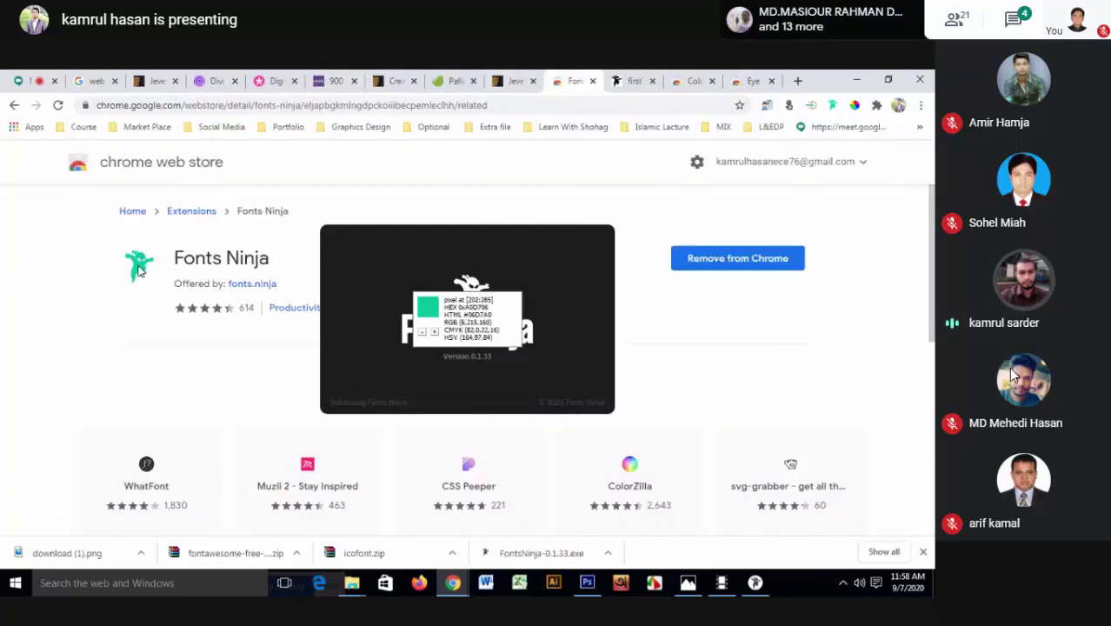
key("ctrl+5")
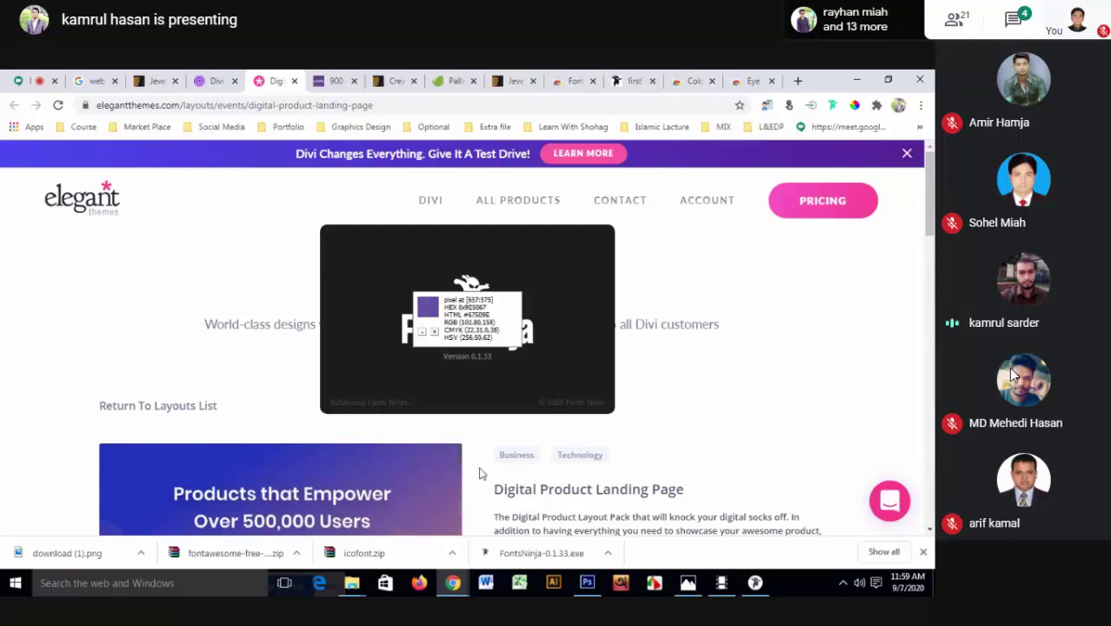
left_click(513, 81)
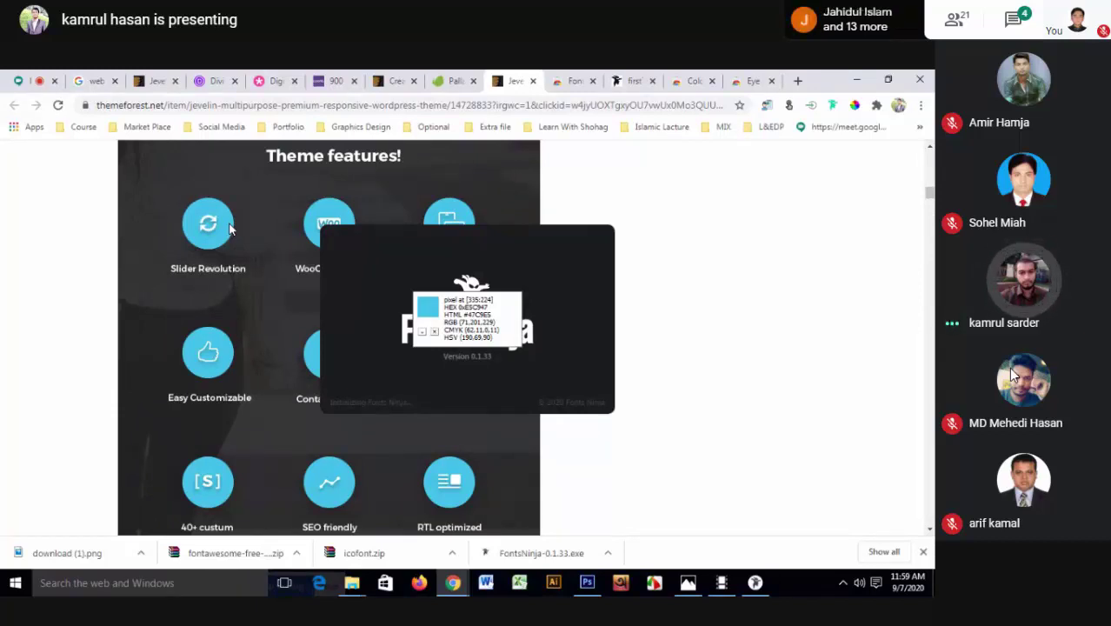
- Draw a rectangle on the left of the canvas and fill it solid orange (#da8e27)
key("alt+Tab")
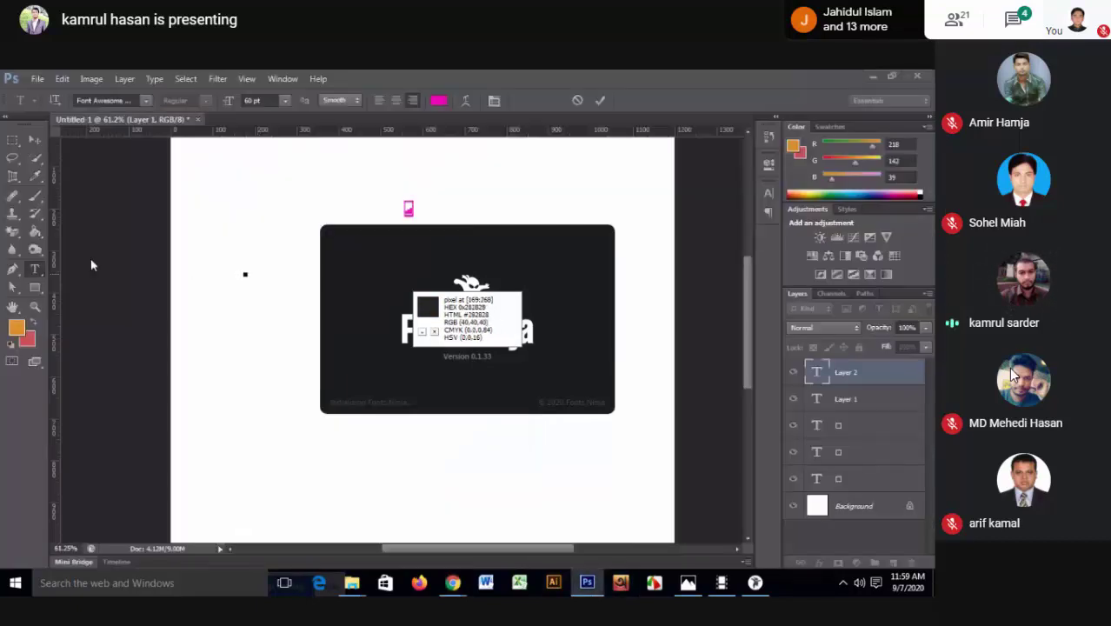
left_click(35, 288)
left_click_drag(201, 276, 282, 387)
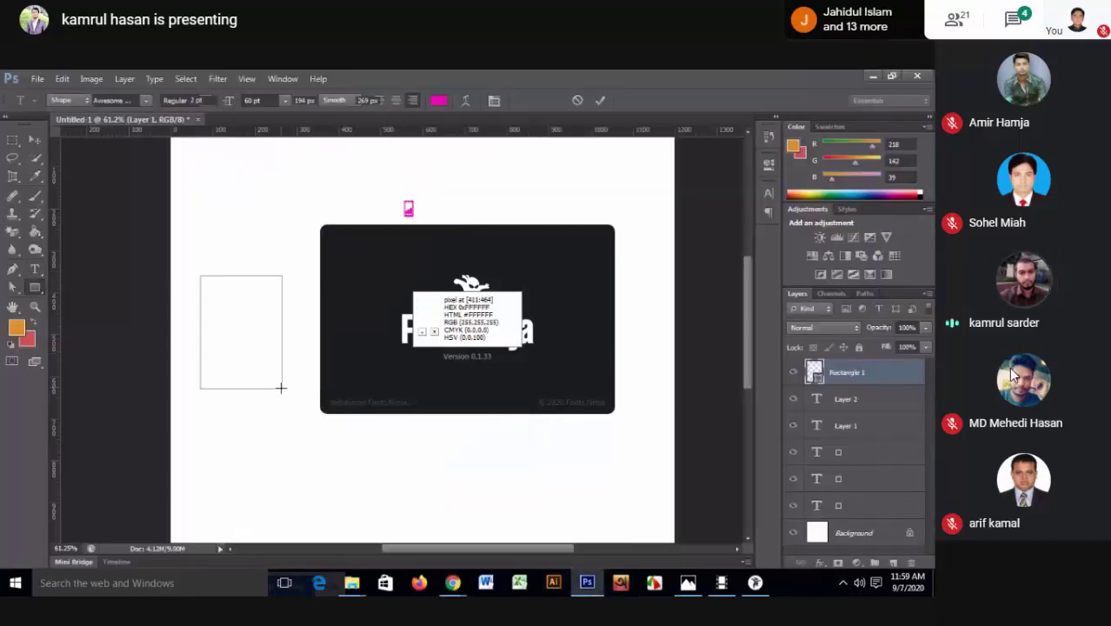
left_click(123, 100)
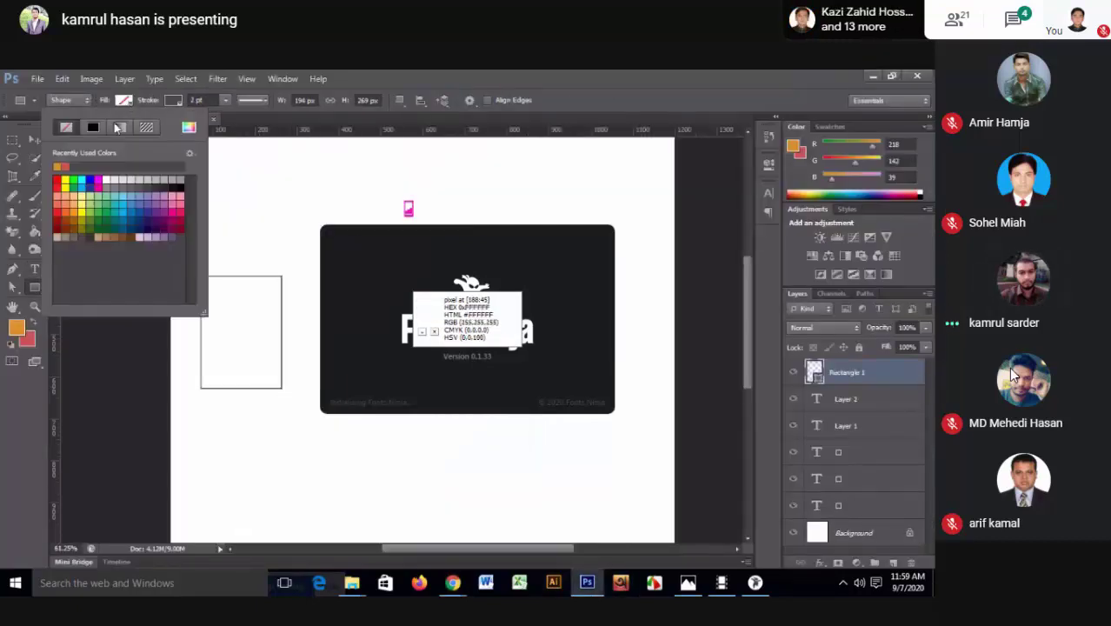
left_click(92, 128)
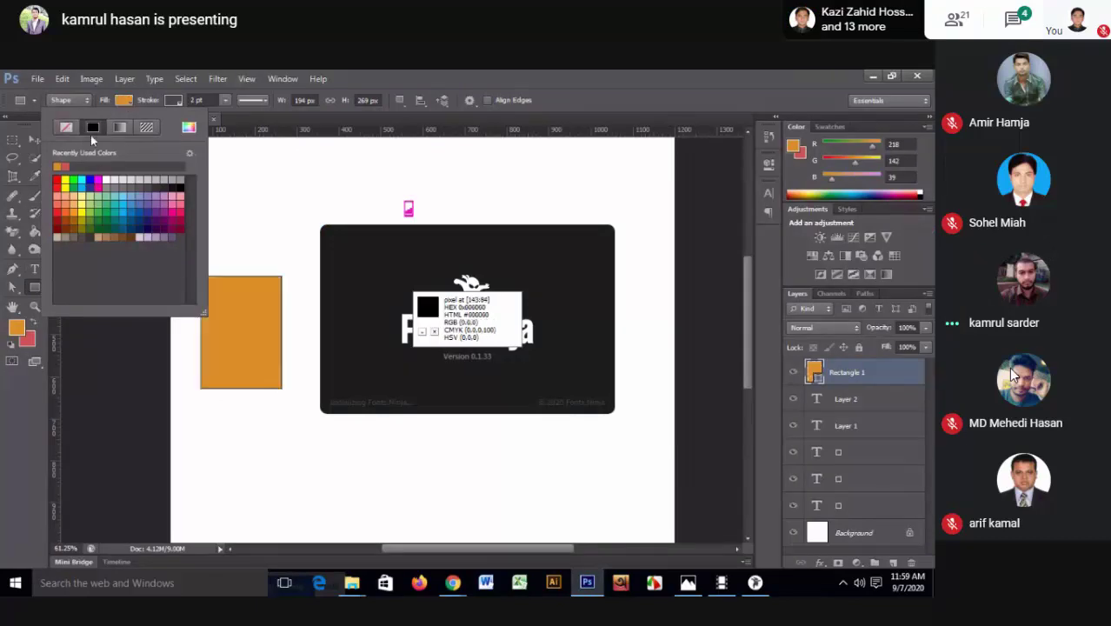
left_click(199, 100)
- Change the rectangle's fill from orange to turquoise, hex 47e9c7
double_click(813, 372)
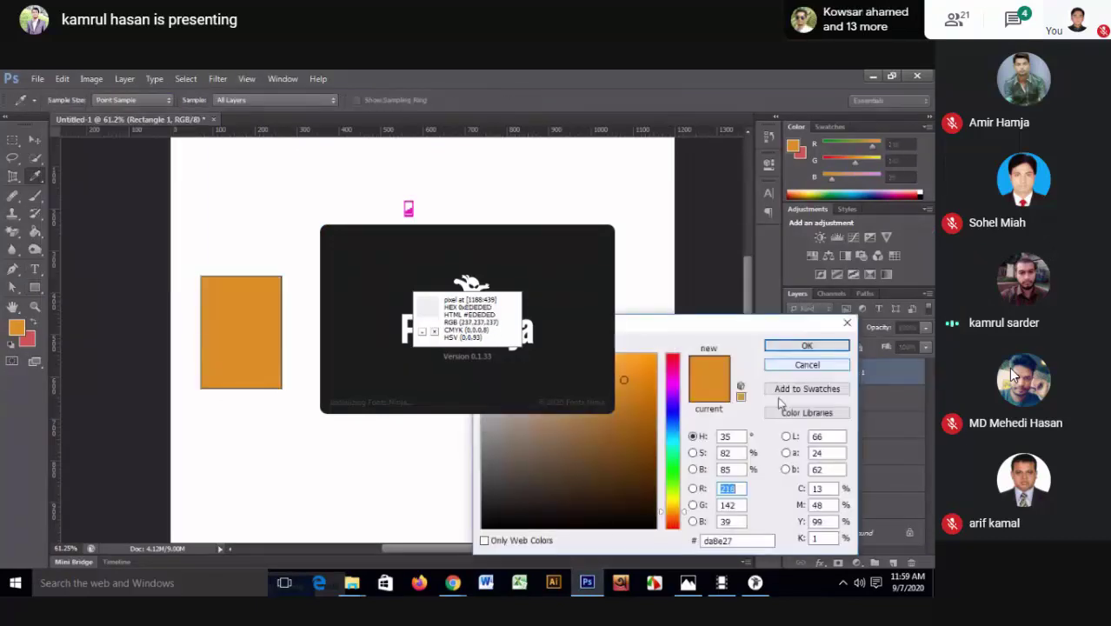
left_click(722, 540)
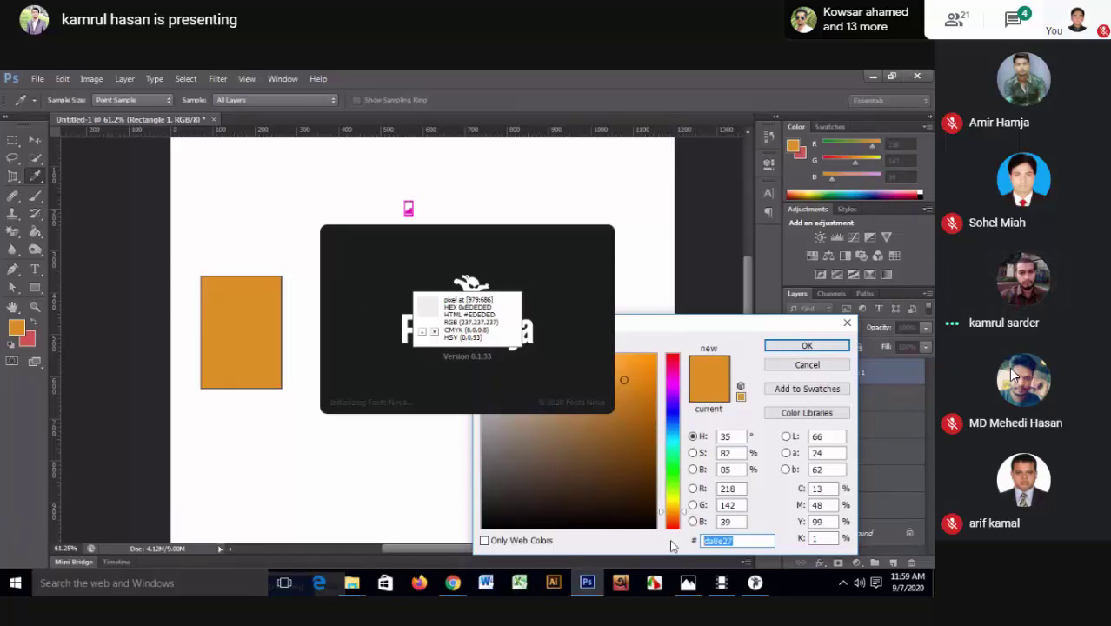
type("47")
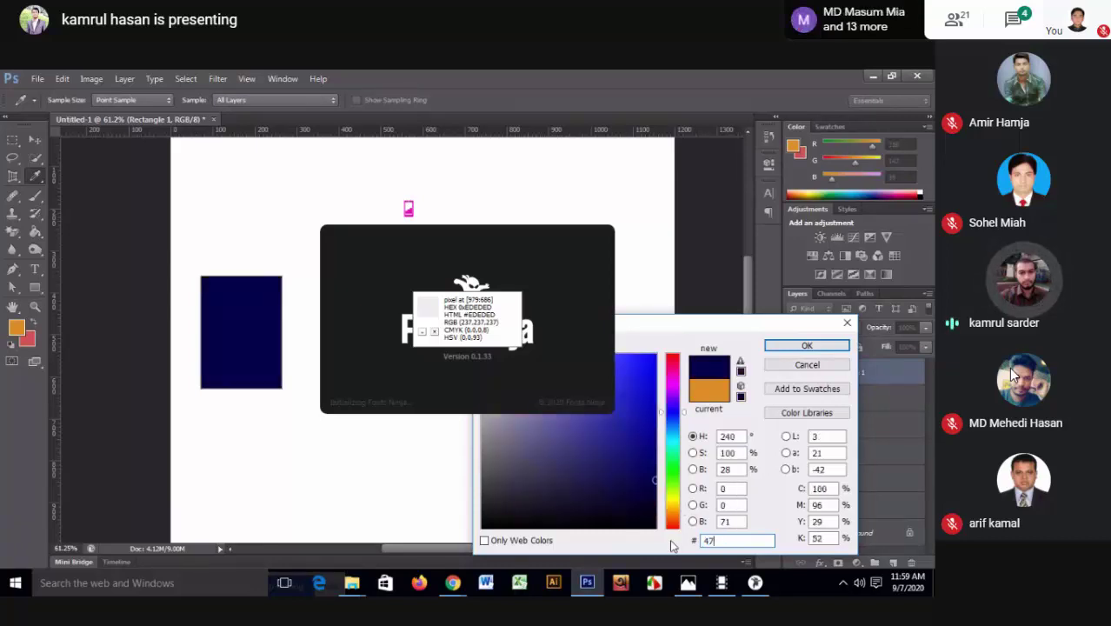
type("e")
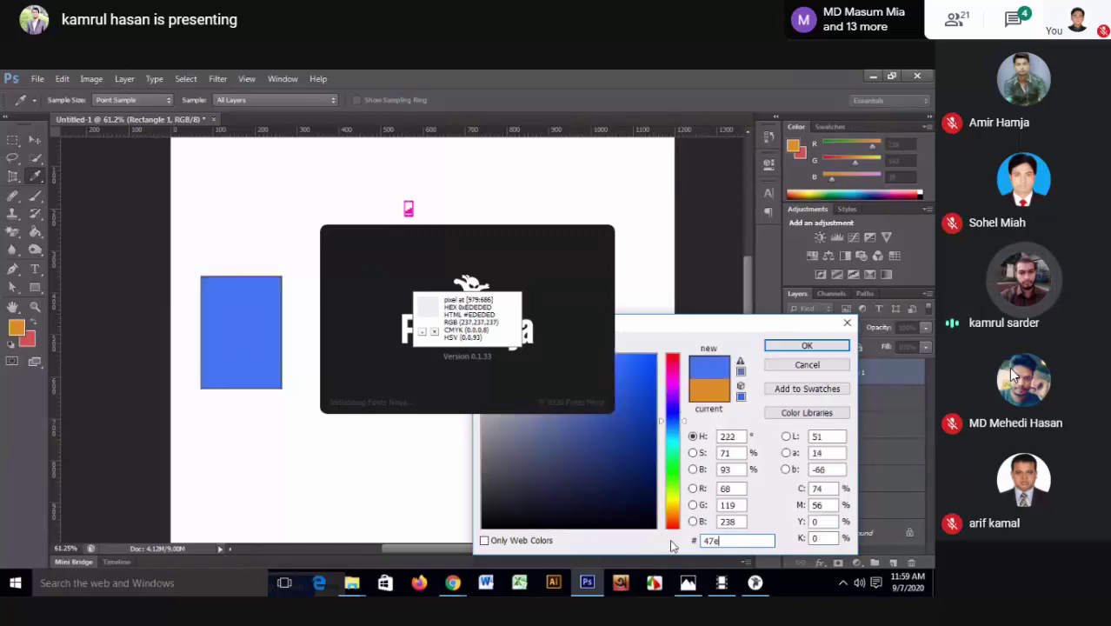
type("9")
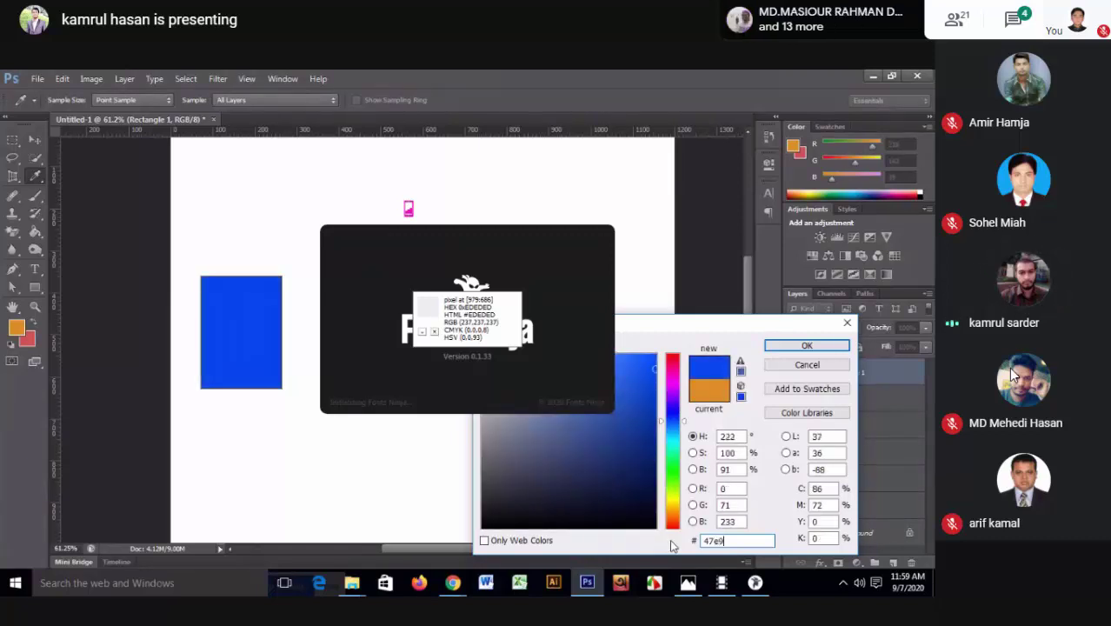
type("c7")
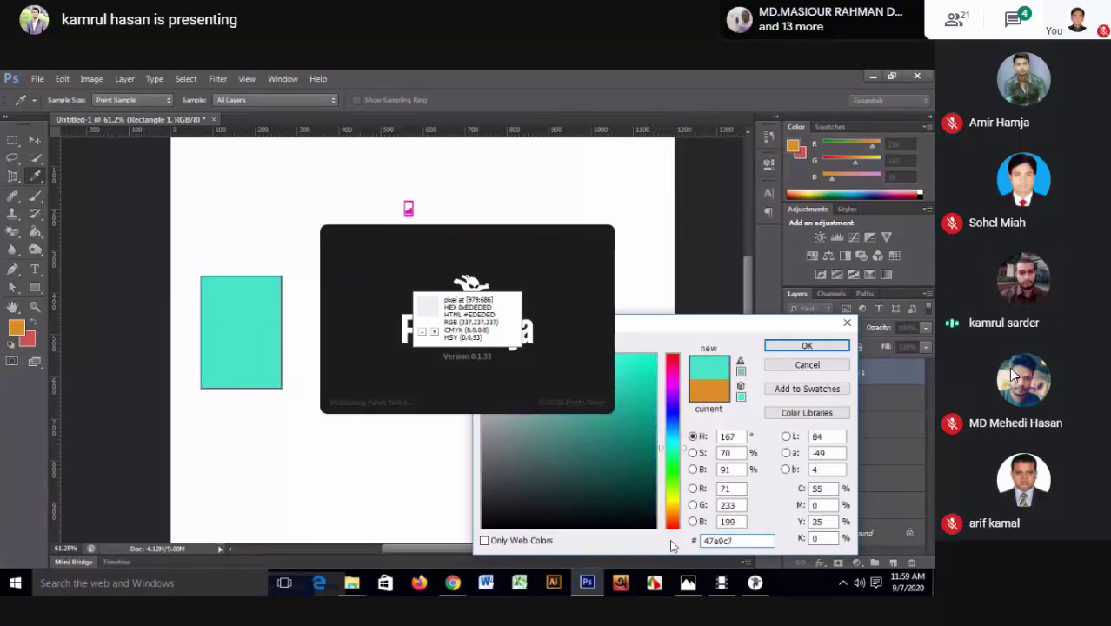
key("Return")
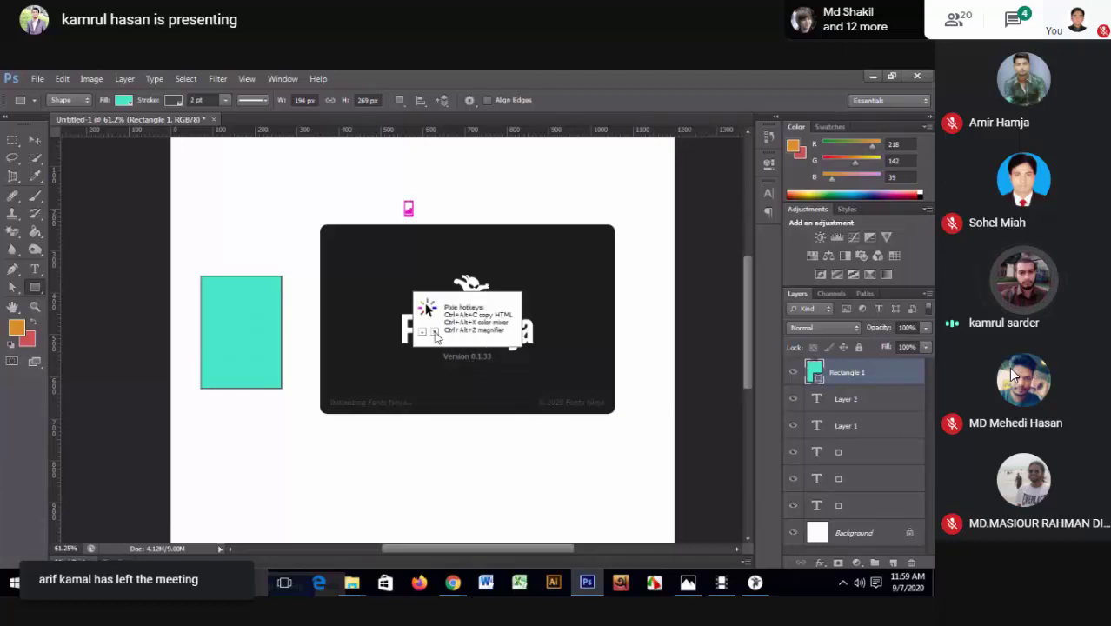
mouse_move(435, 334)
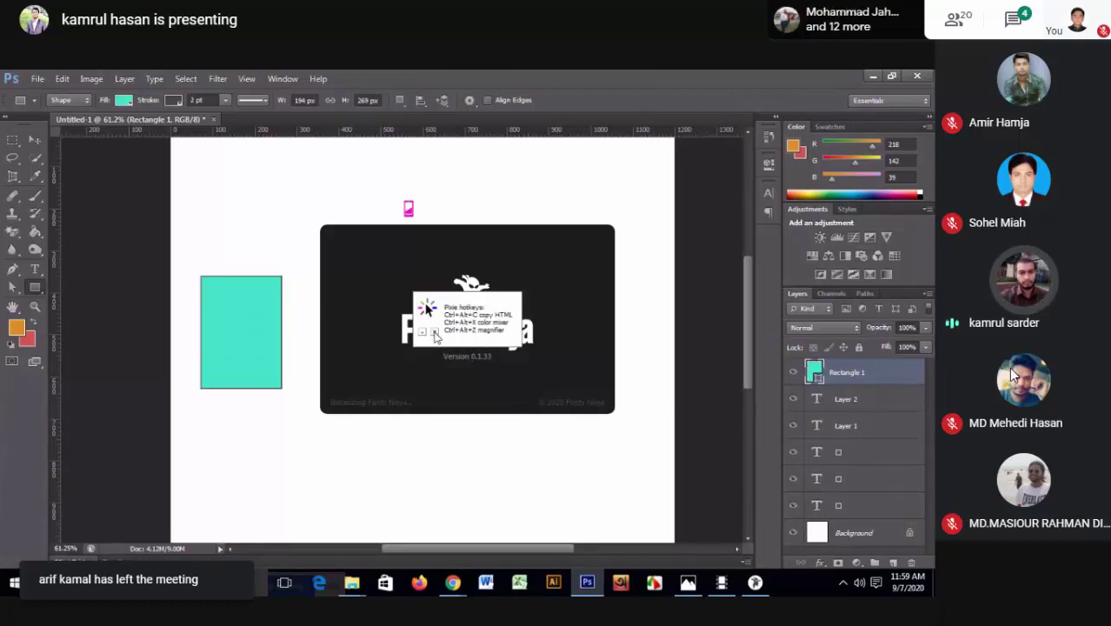
- Close the Pixie hotkeys panel and the Fonts Ninja splash window
left_click(435, 332)
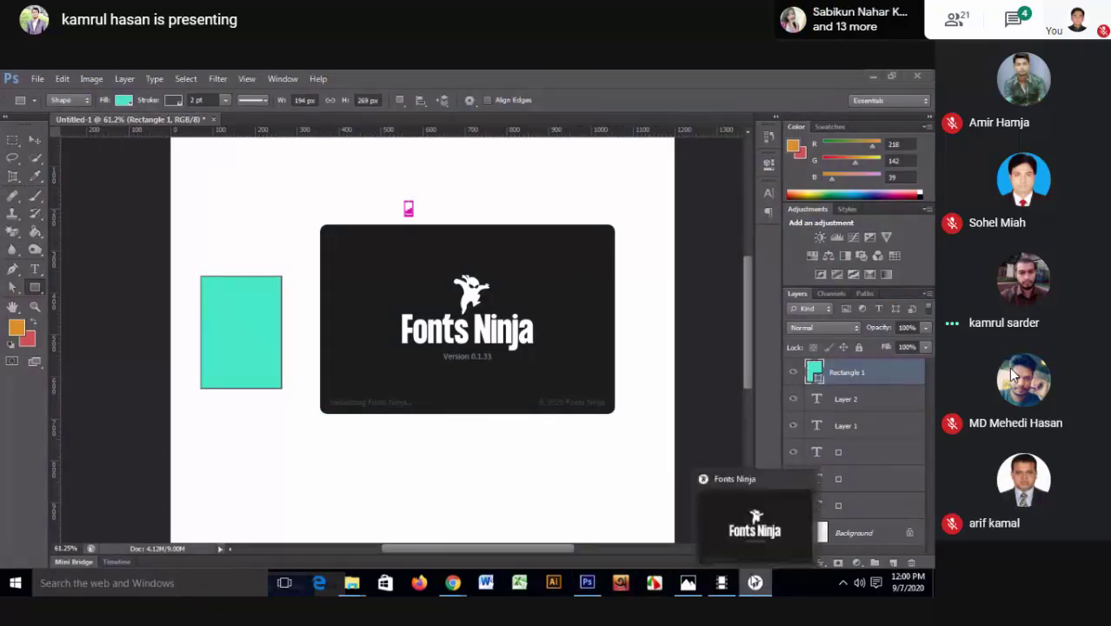
mouse_move(755, 582)
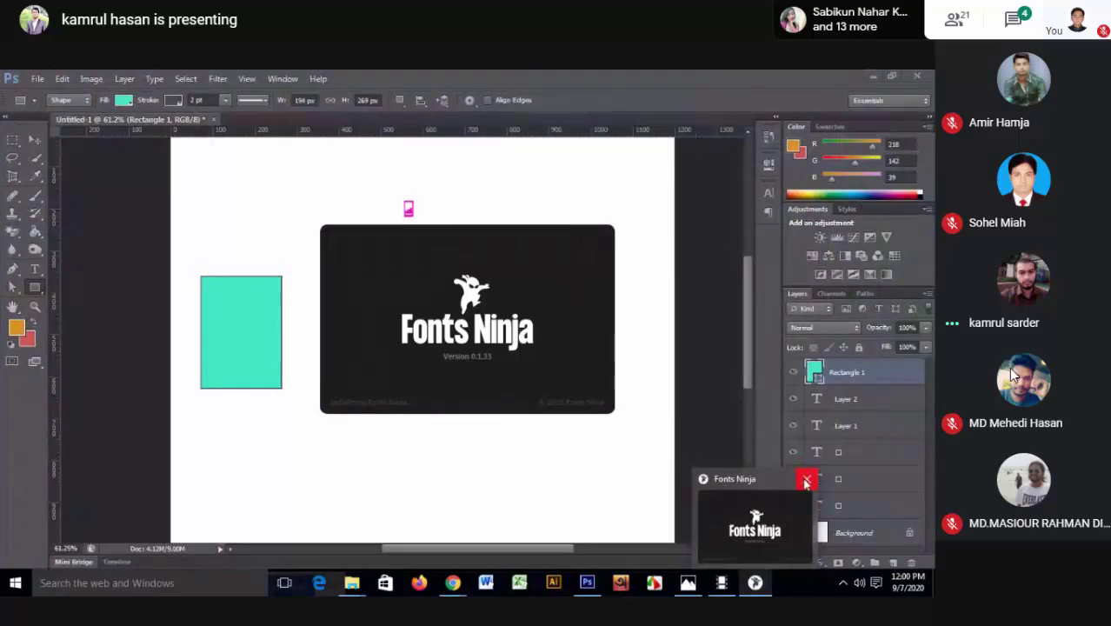
left_click(508, 372)
mouse_move(721, 582)
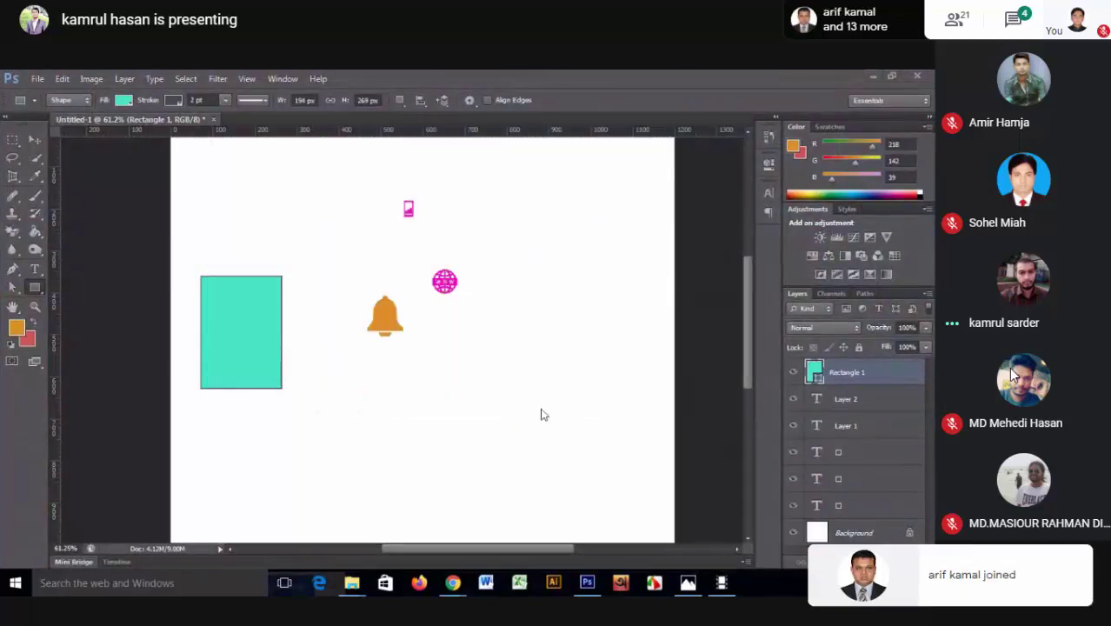
- Keep the interrupted screen recording and save it to the Desktop as Video_11
left_click(695, 516)
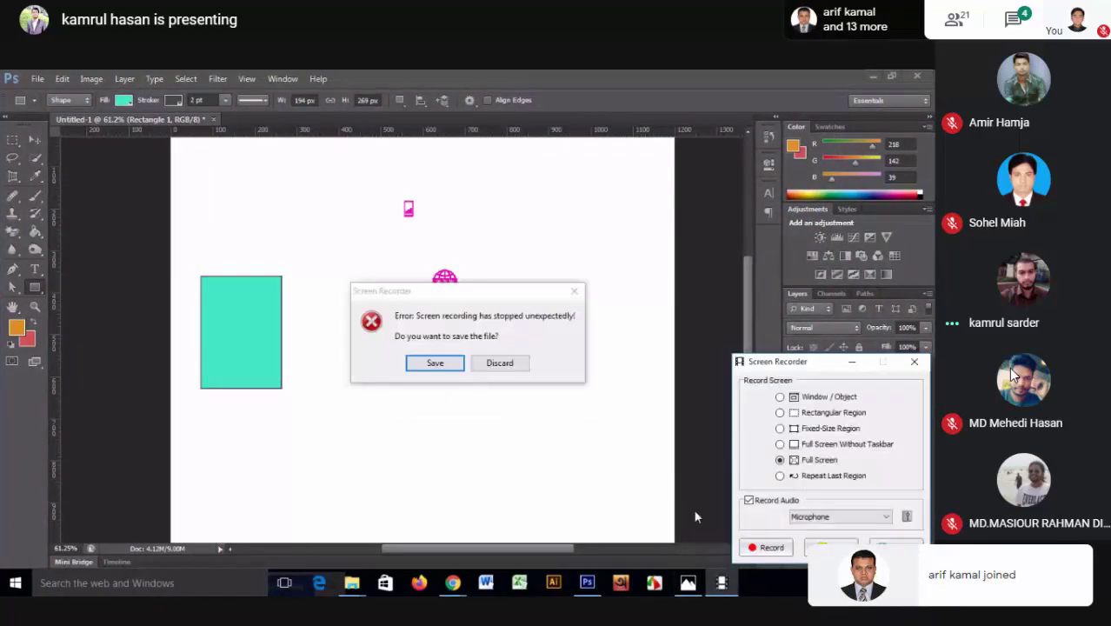
left_click(448, 365)
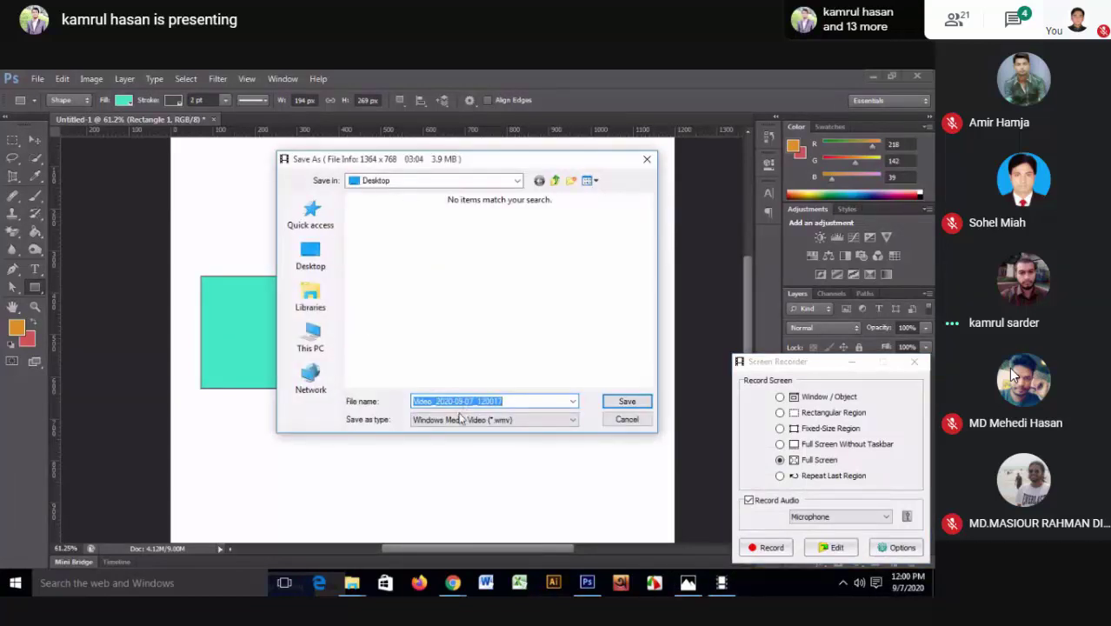
left_click_drag(436, 401, 539, 407)
type("11")
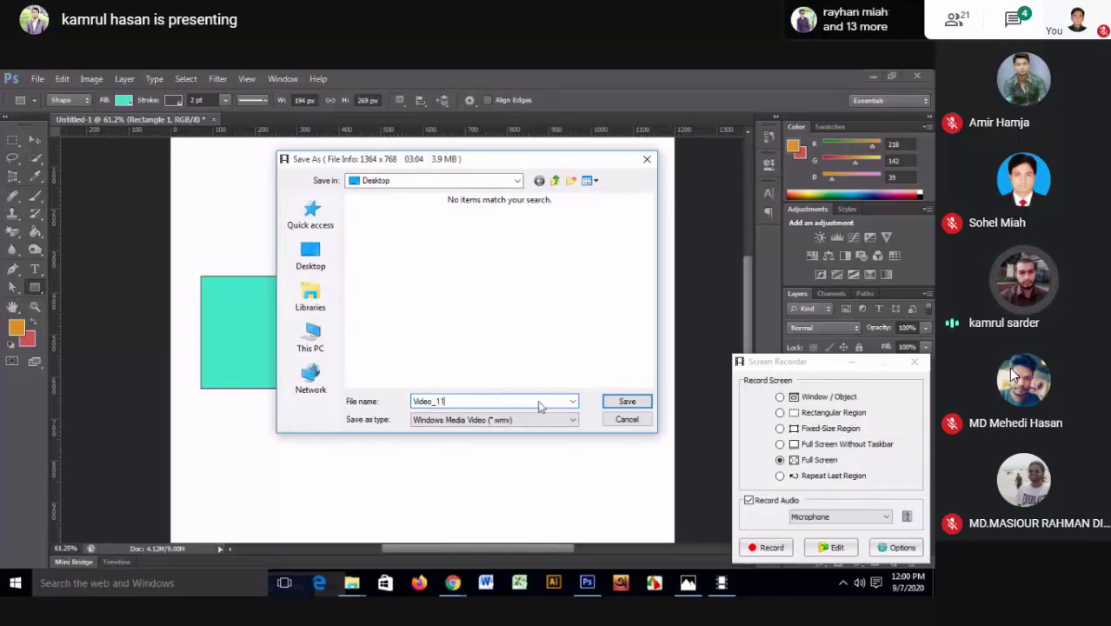
left_click(625, 401)
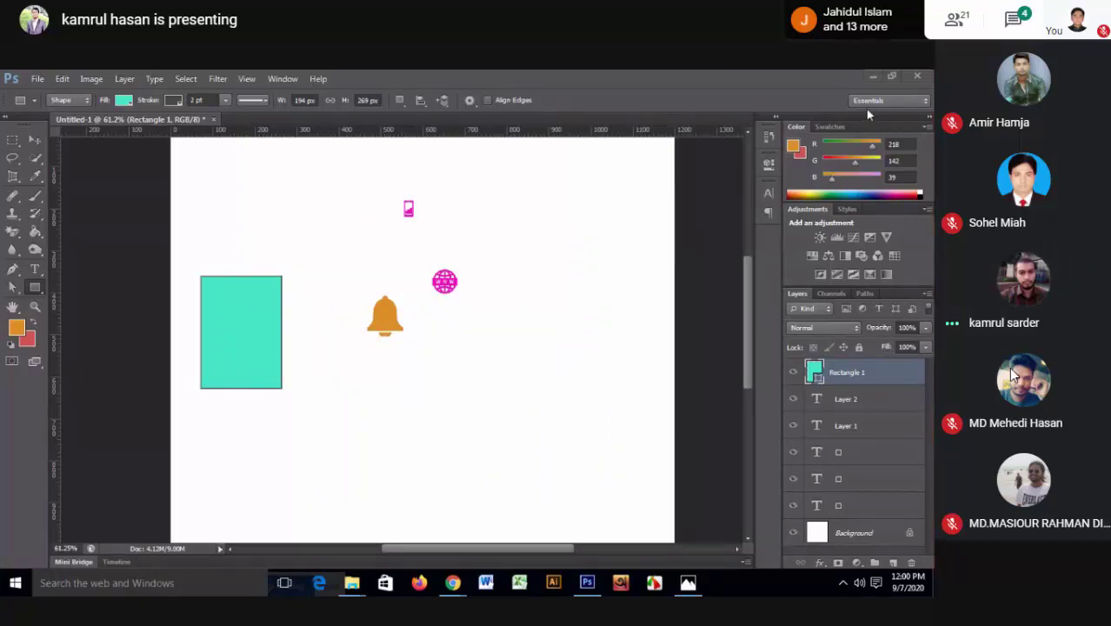
- Minimize Photoshop to reveal the Jevelin ThemeForest page in Chrome
left_click(843, 584)
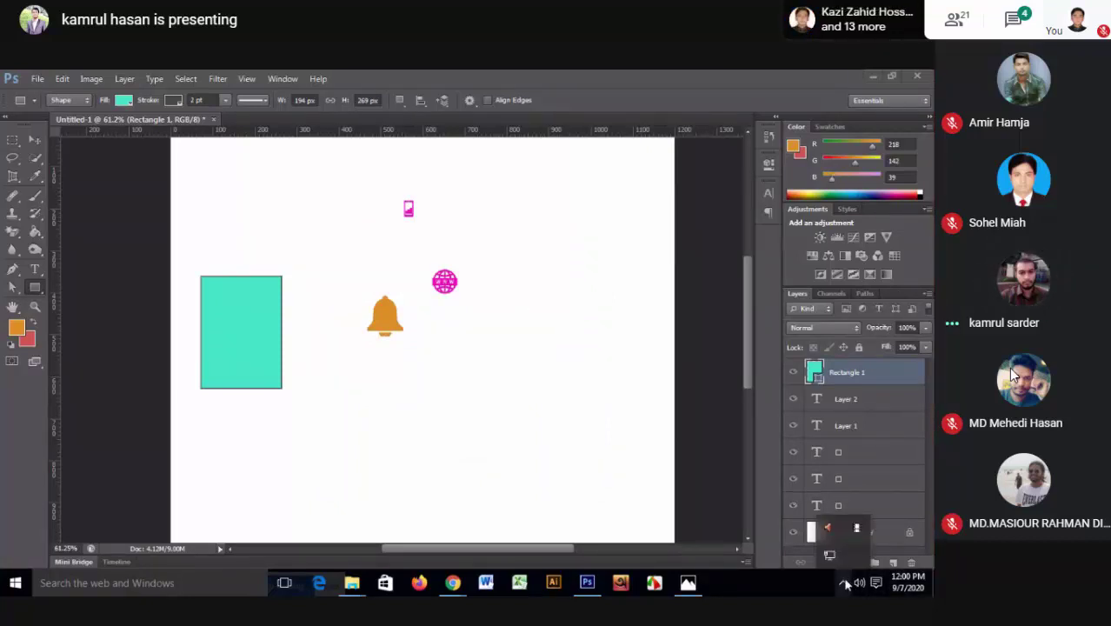
left_click(843, 583)
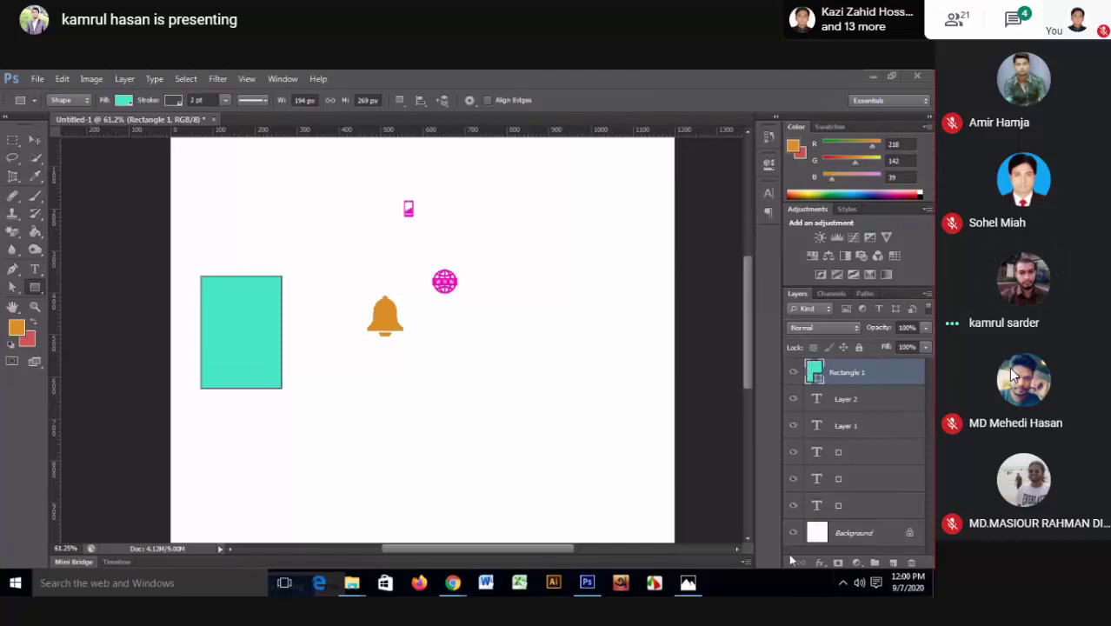
left_click(869, 79)
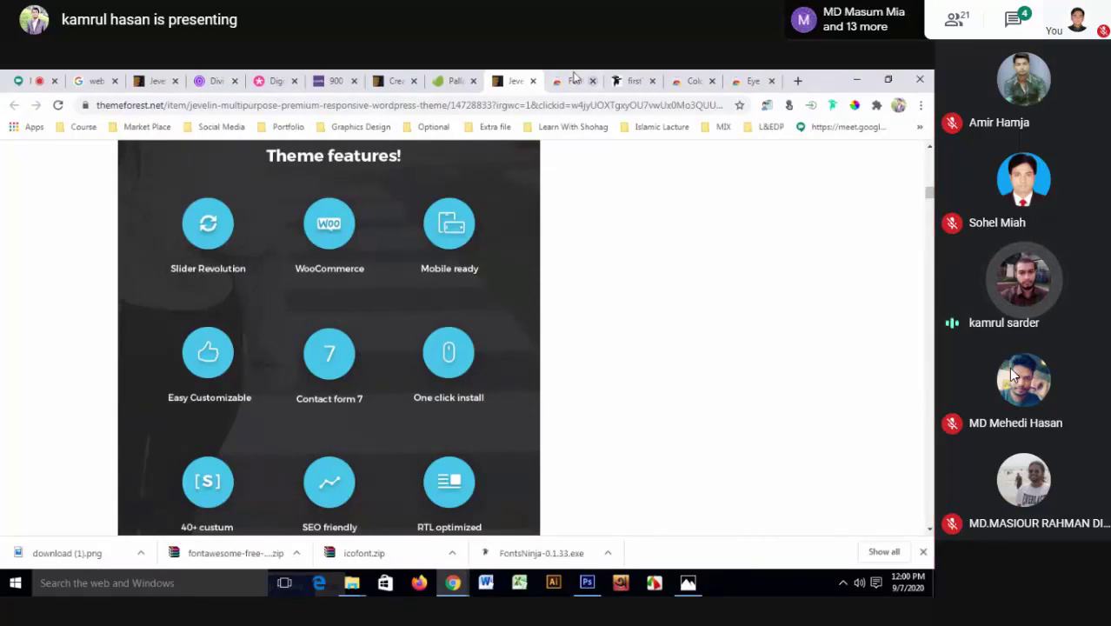
- Open ThemeForest's Photoshop templates category link in a new tab
scroll(484, 277, "up", 5)
scroll(484, 277, "up", 5)
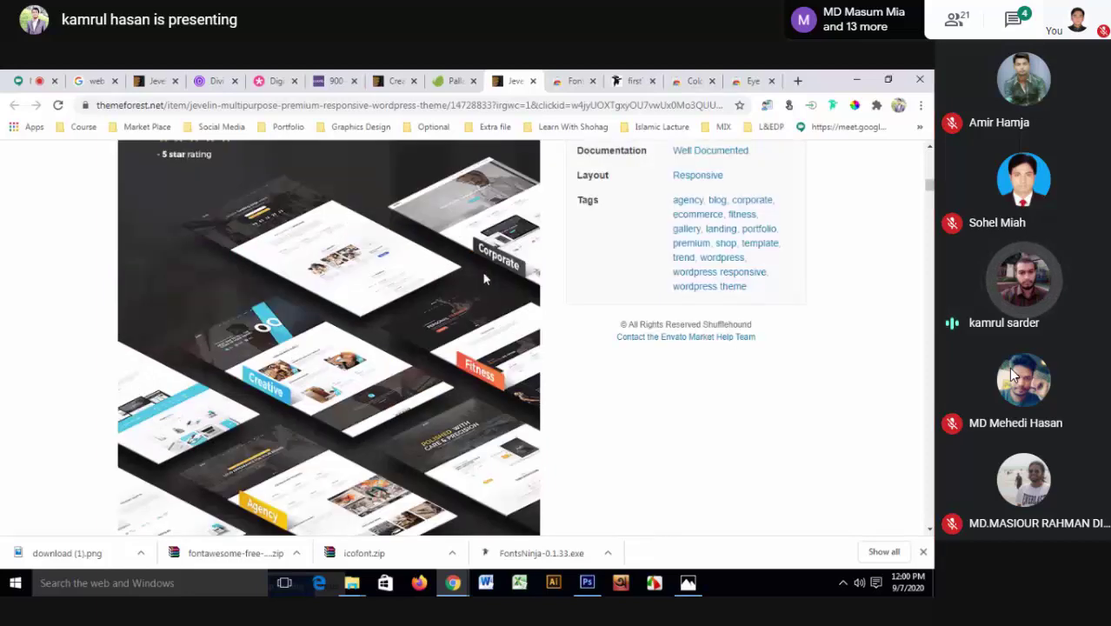
scroll(484, 277, "up", 5)
scroll(484, 277, "up", 1)
scroll(484, 277, "up", 3)
scroll(485, 277, "up", 3)
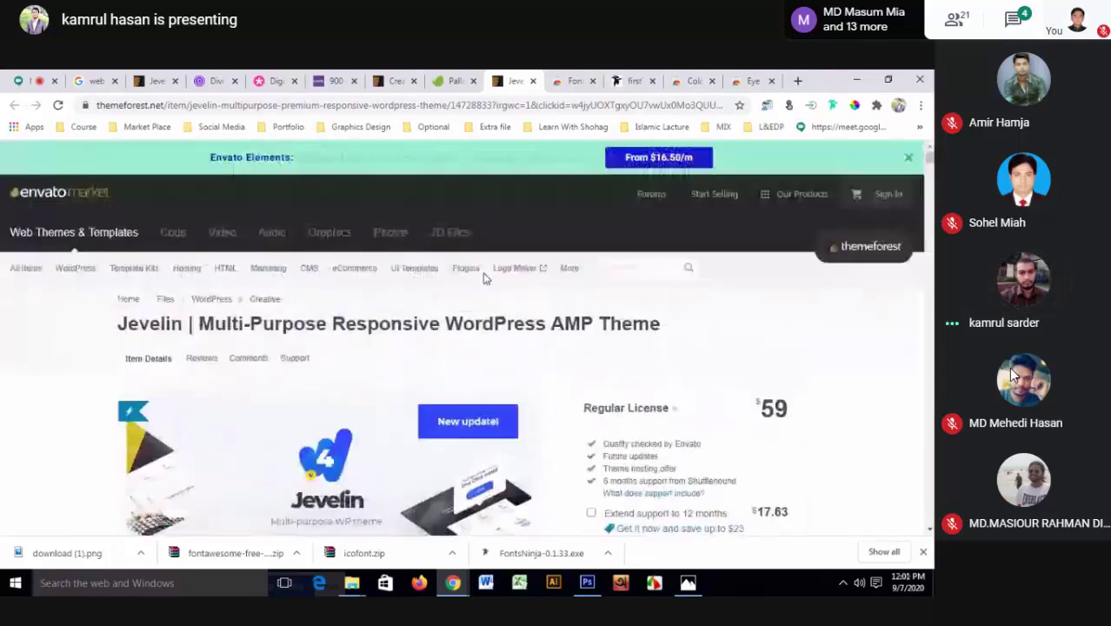
mouse_move(415, 268)
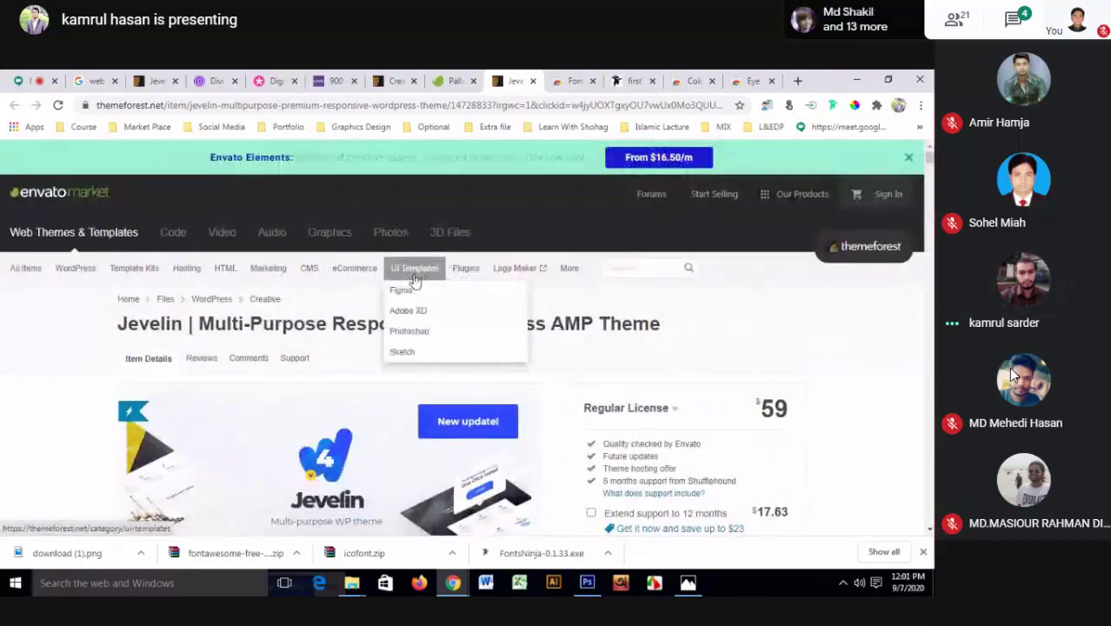
right_click(412, 338)
left_click(434, 341)
- Switch to the new PSD Templates tab and browse its template listings
scroll(439, 331, "down", 4)
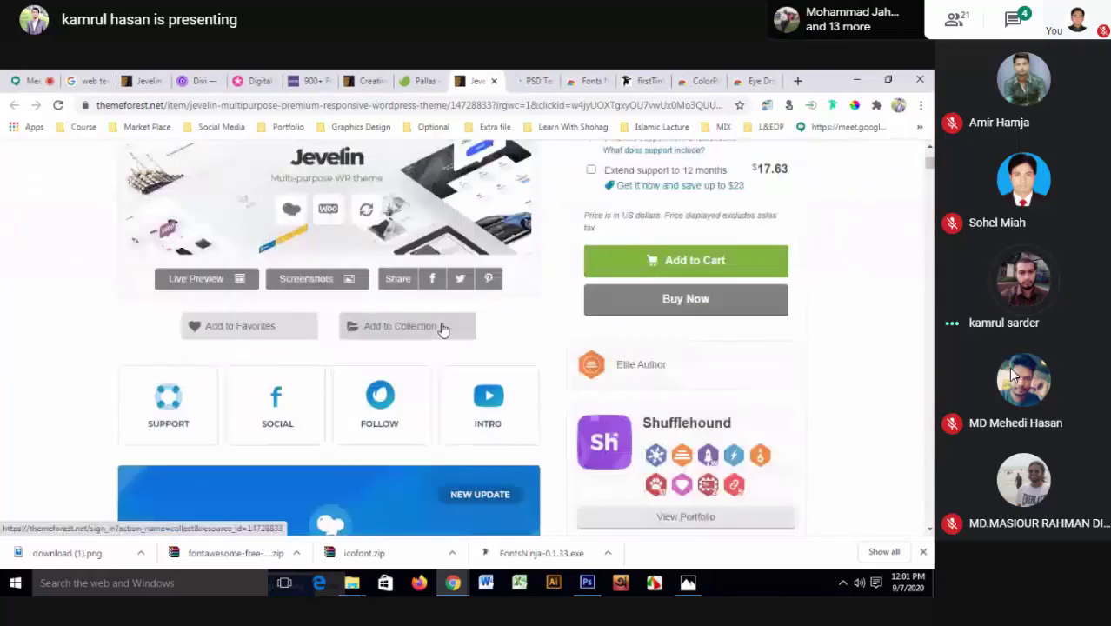
scroll(442, 328, "down", 5)
scroll(441, 328, "up", 4)
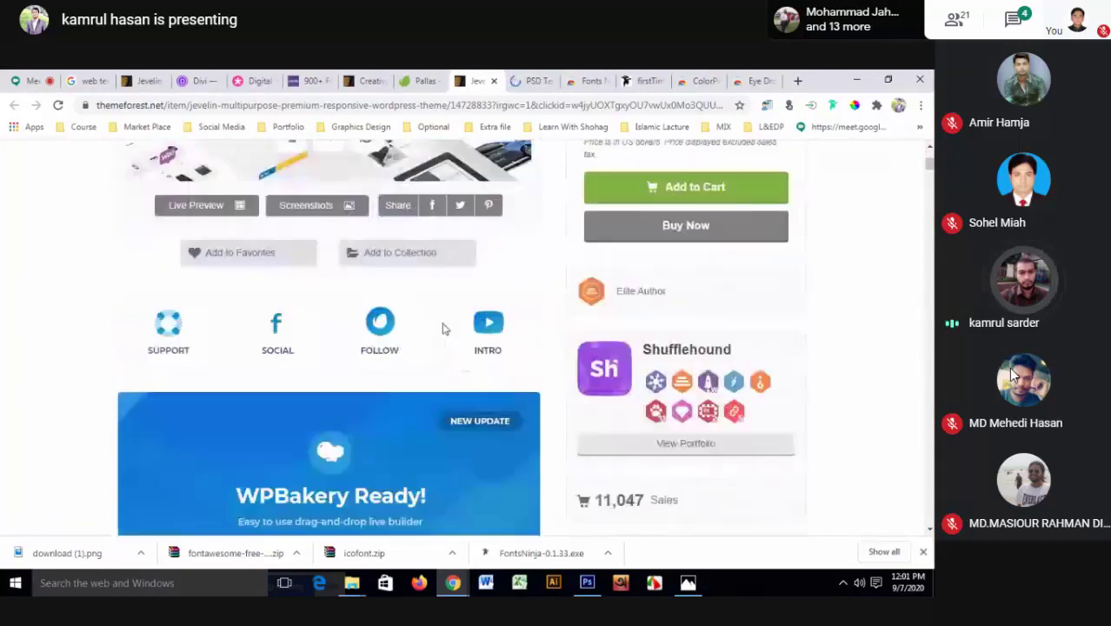
scroll(442, 328, "up", 2)
key("ctrl+Tab")
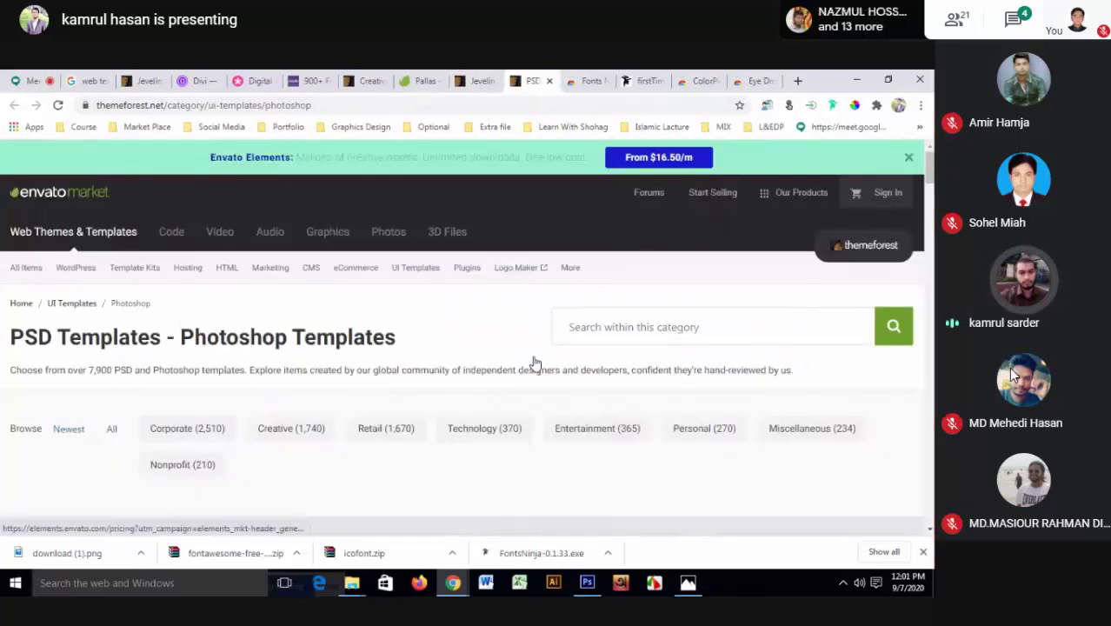
scroll(534, 363, "down", 3)
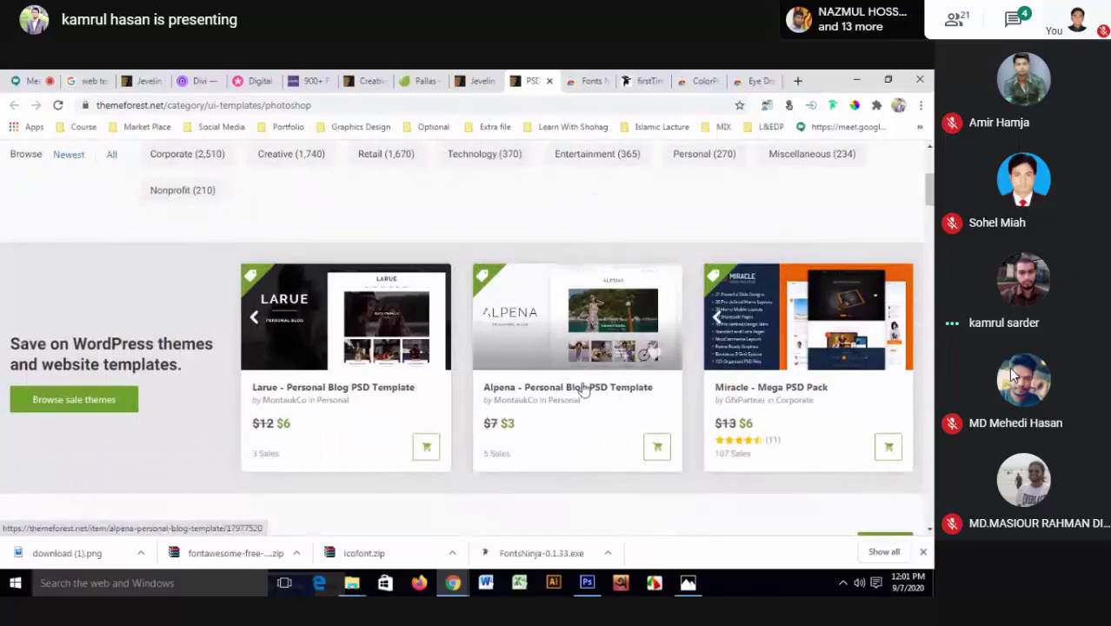
- Open the Alpena personal blog PSD template page and scroll its description
left_click(582, 391)
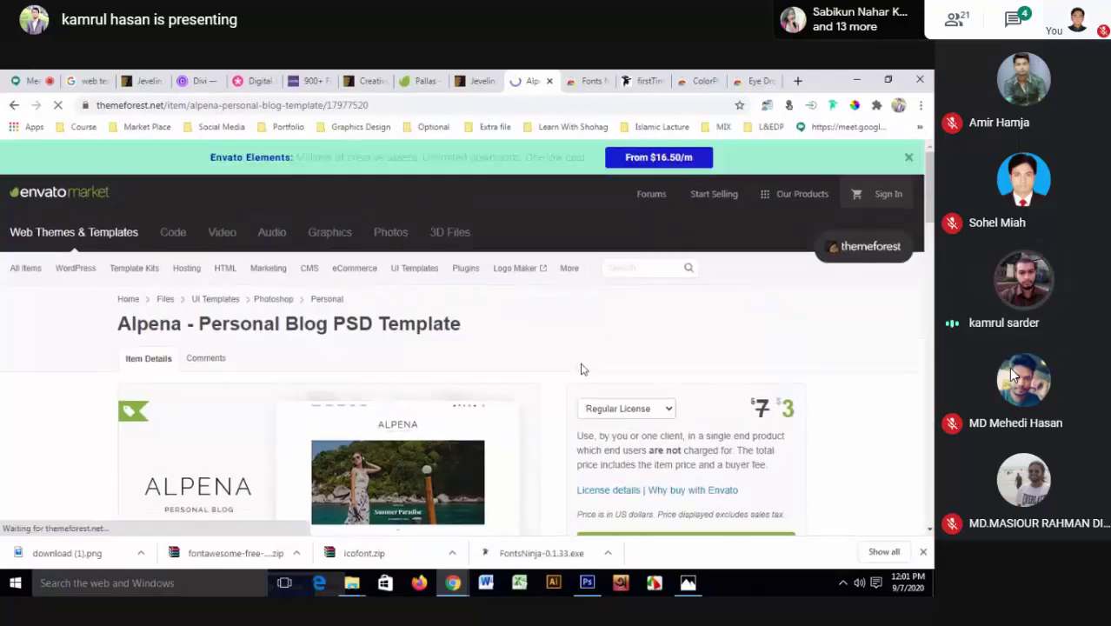
scroll(582, 369, "down", 5)
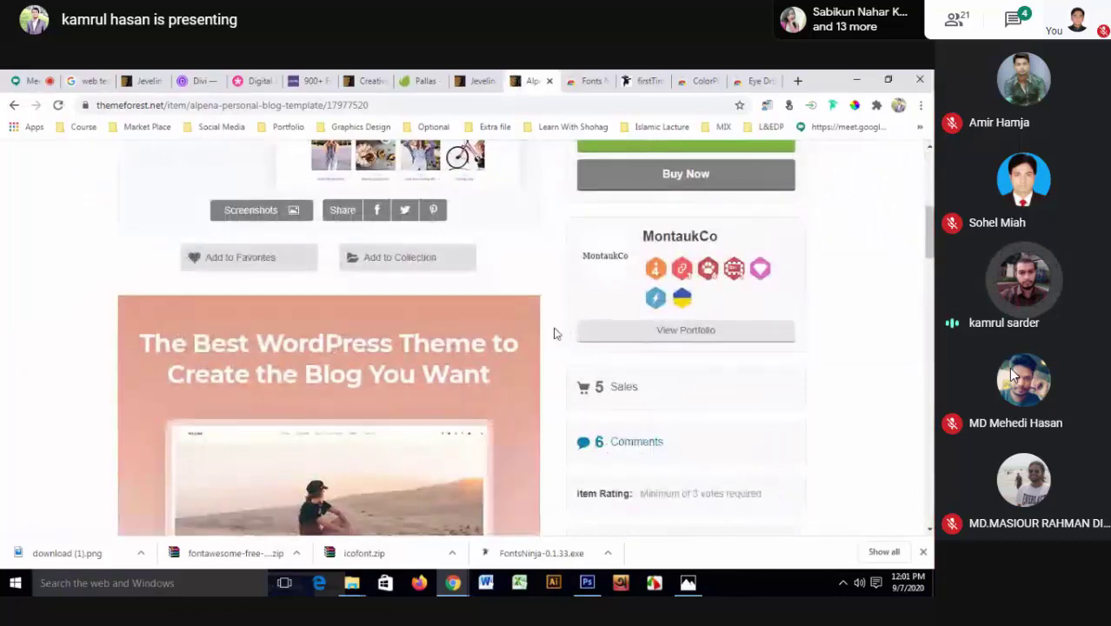
scroll(556, 333, "down", 7)
scroll(557, 333, "down", 4)
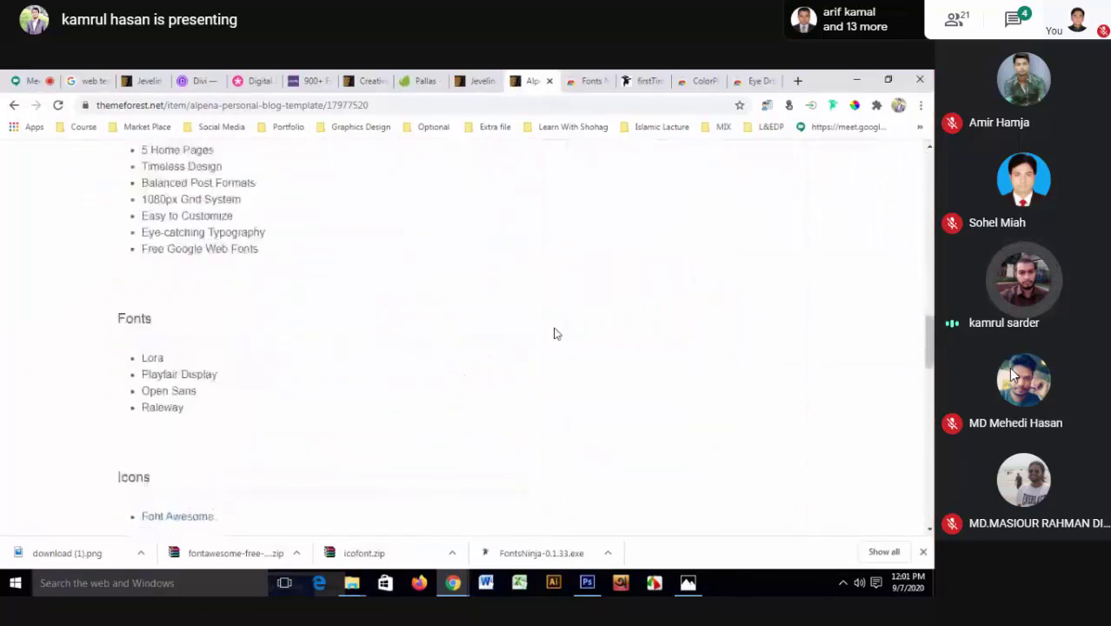
scroll(557, 333, "up", 3)
scroll(556, 333, "up", 5)
scroll(556, 333, "down", 10)
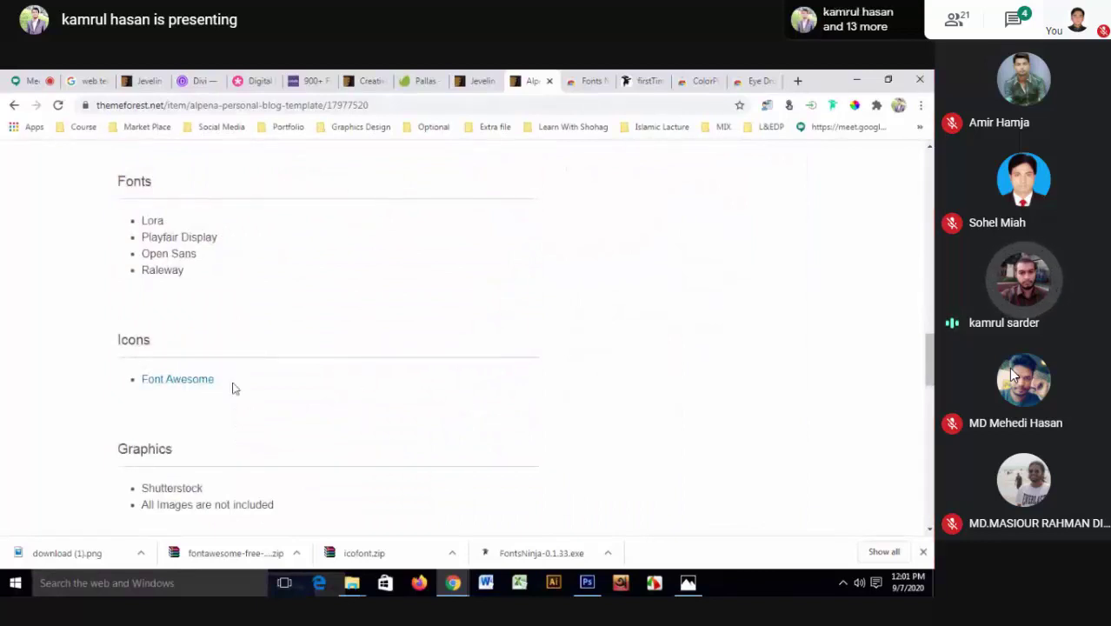
- Visit the Font Awesome site from the Icons list, then return to the Alpena page
left_click_drag(232, 389, 148, 382)
left_click(187, 383)
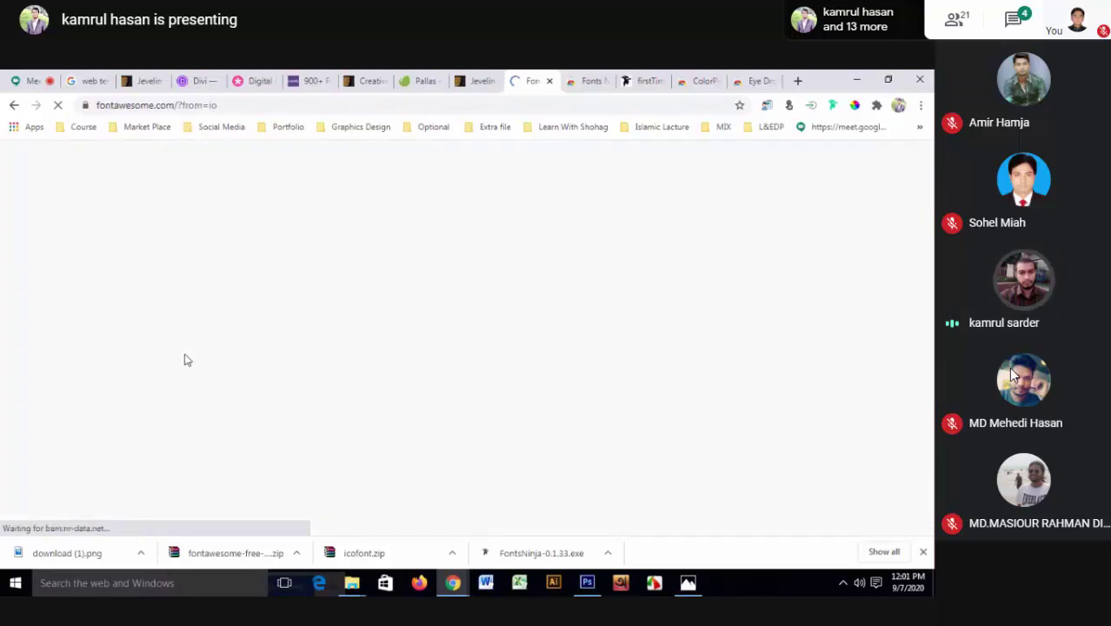
left_click(13, 105)
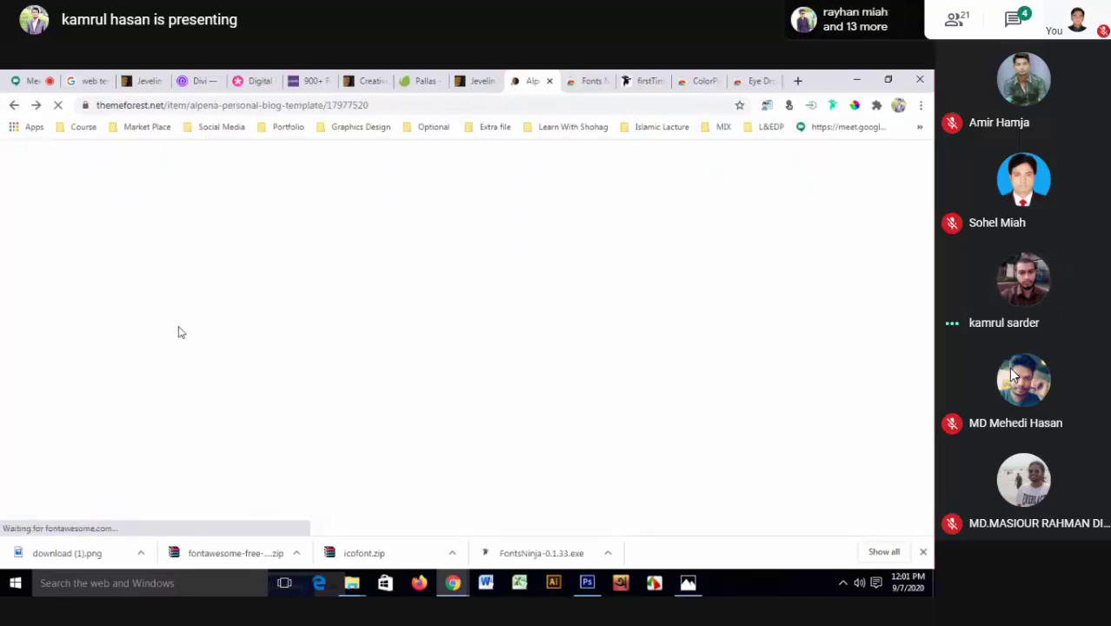
scroll(180, 331, "down", 3)
scroll(216, 354, "down", 3)
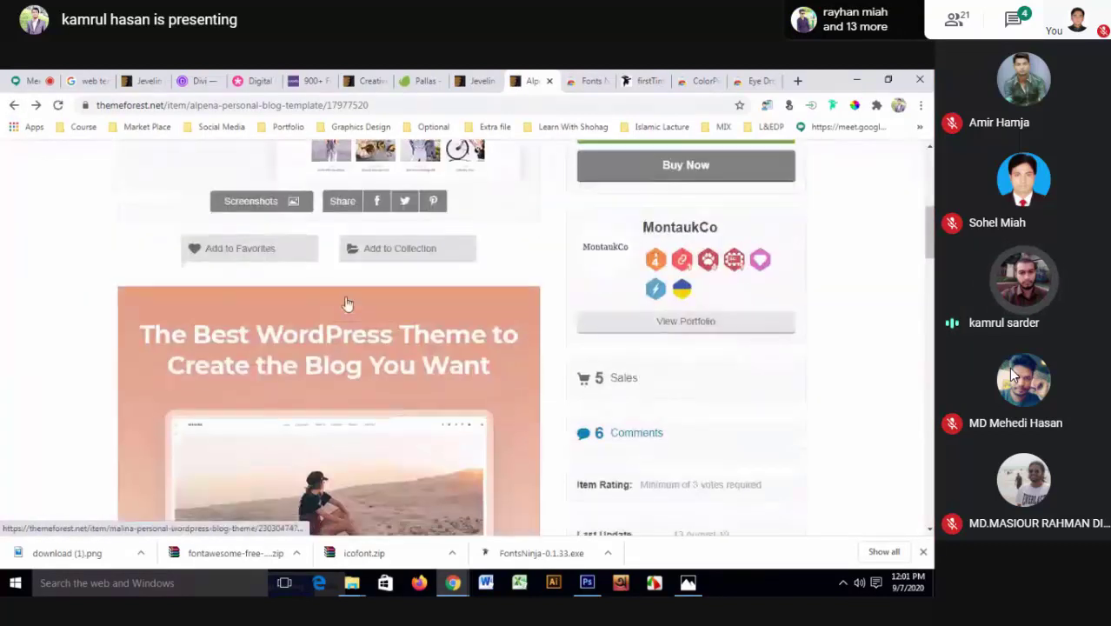
scroll(347, 307, "down", 4)
scroll(351, 302, "down", 5)
scroll(348, 302, "down", 3)
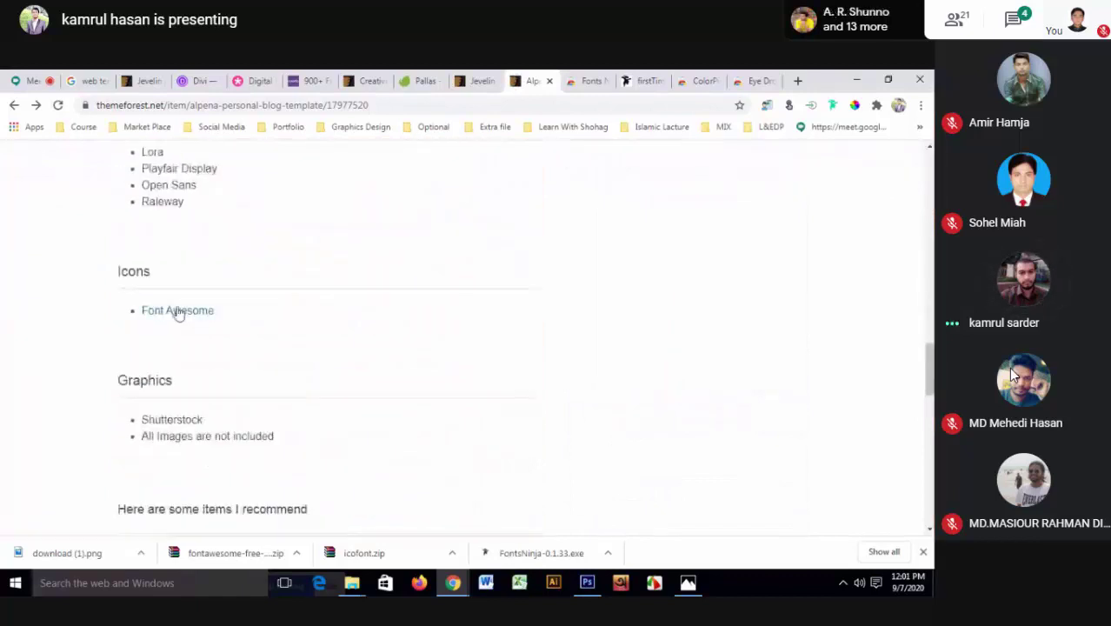
scroll(177, 315, "up", 2)
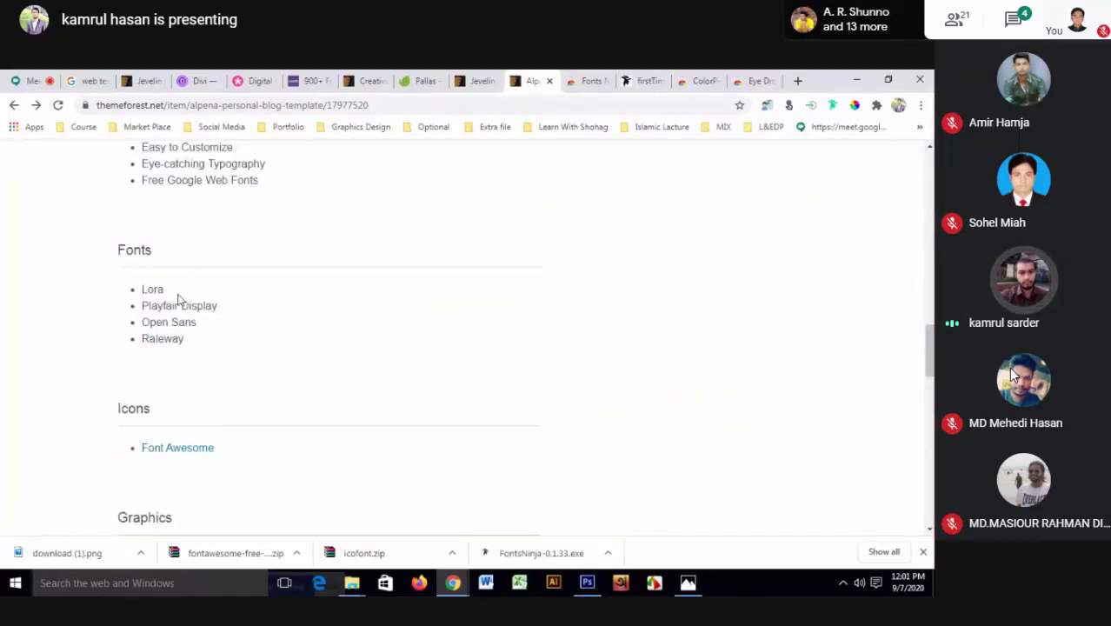
- Open the Font Awesome link in a new background tab, highlighting the Lora–Raleway font list
left_click_drag(163, 305, 196, 339)
left_click(195, 343)
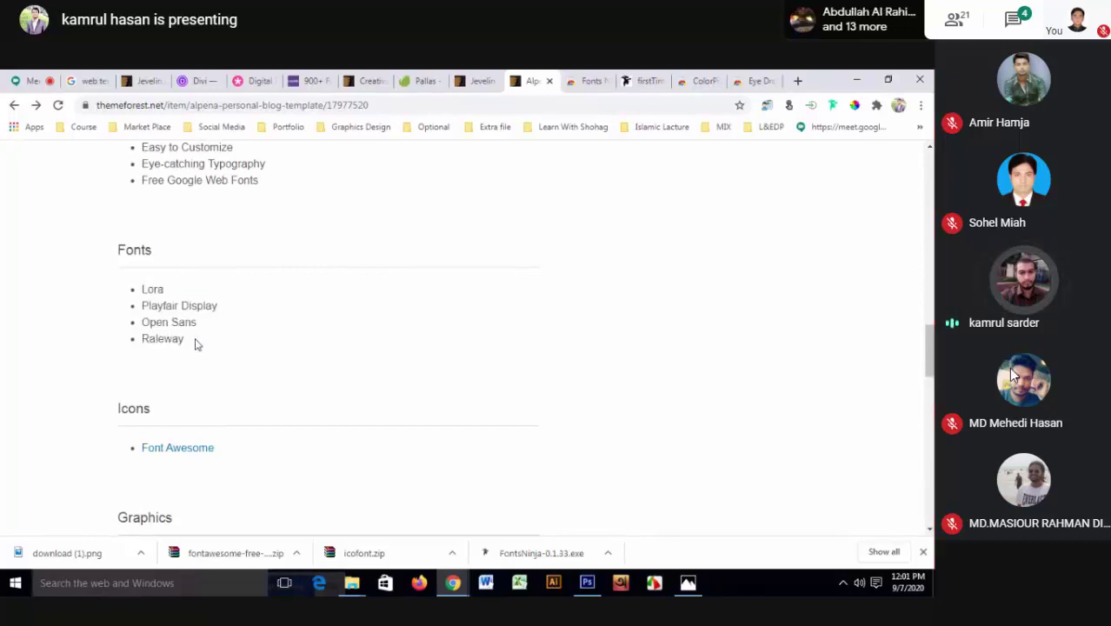
scroll(196, 343, "down", 1)
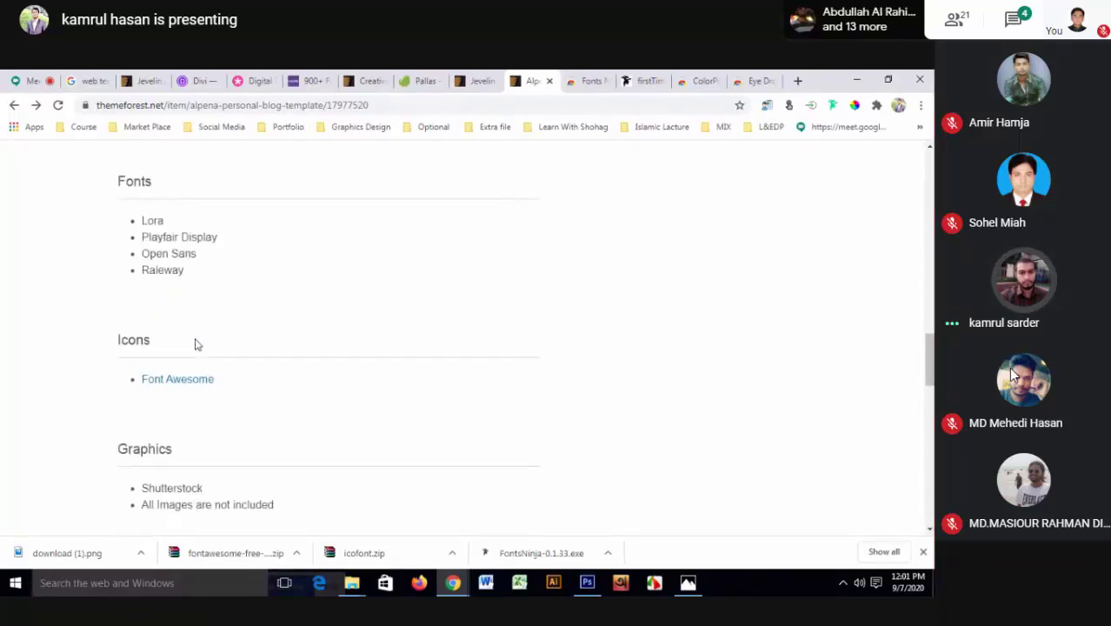
scroll(278, 374, "up", 5)
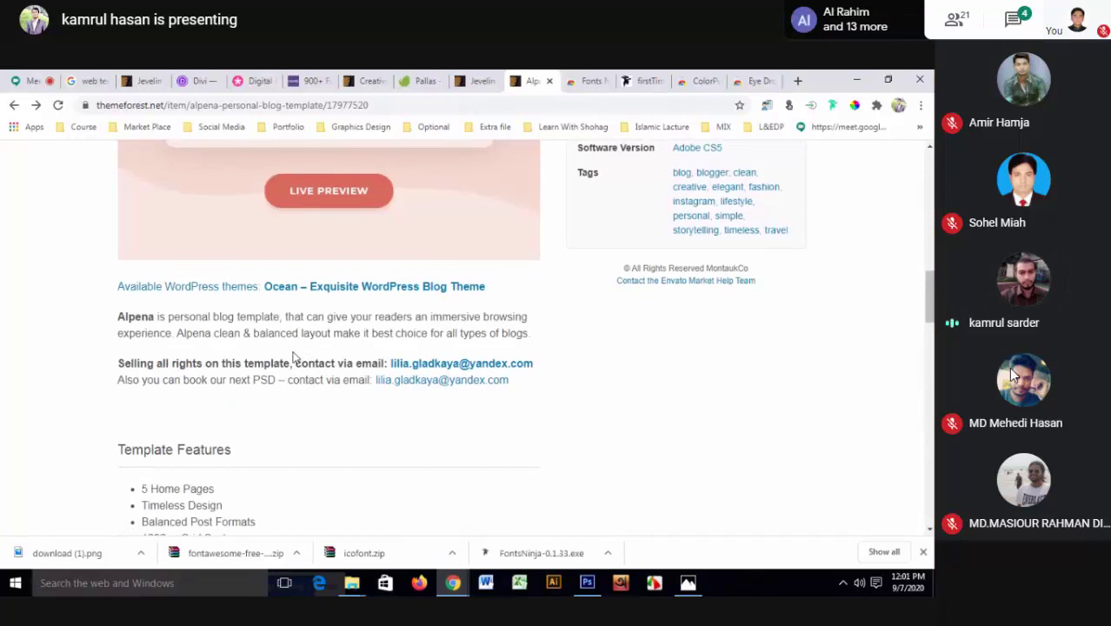
scroll(194, 392, "down", 4)
scroll(184, 405, "down", 3)
right_click(174, 383)
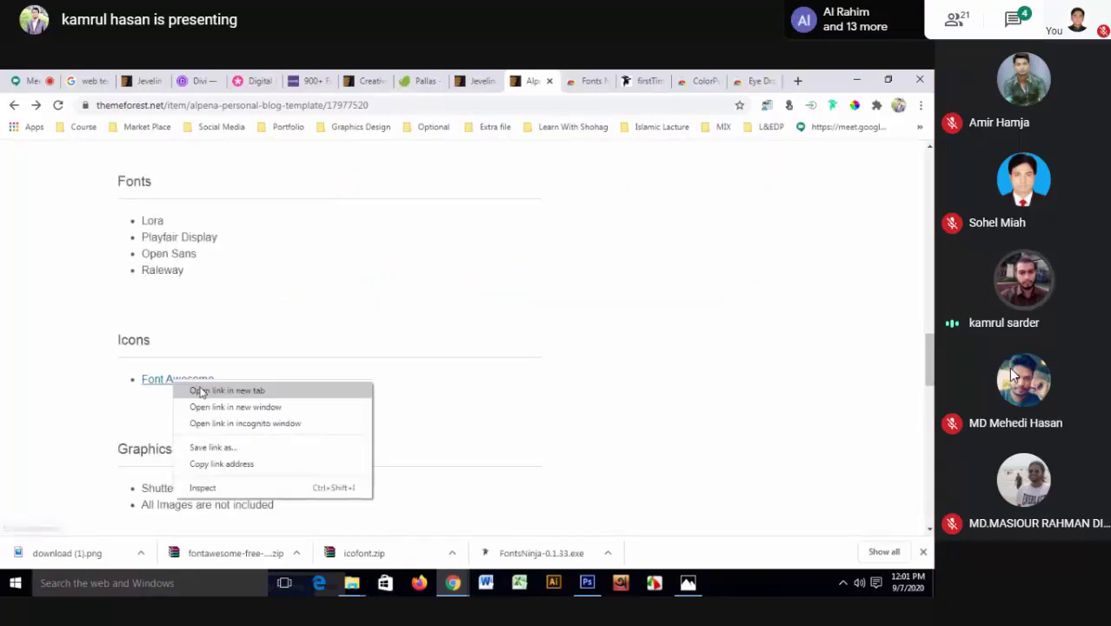
left_click(200, 393)
scroll(217, 400, "up", 5)
scroll(153, 427, "down", 2)
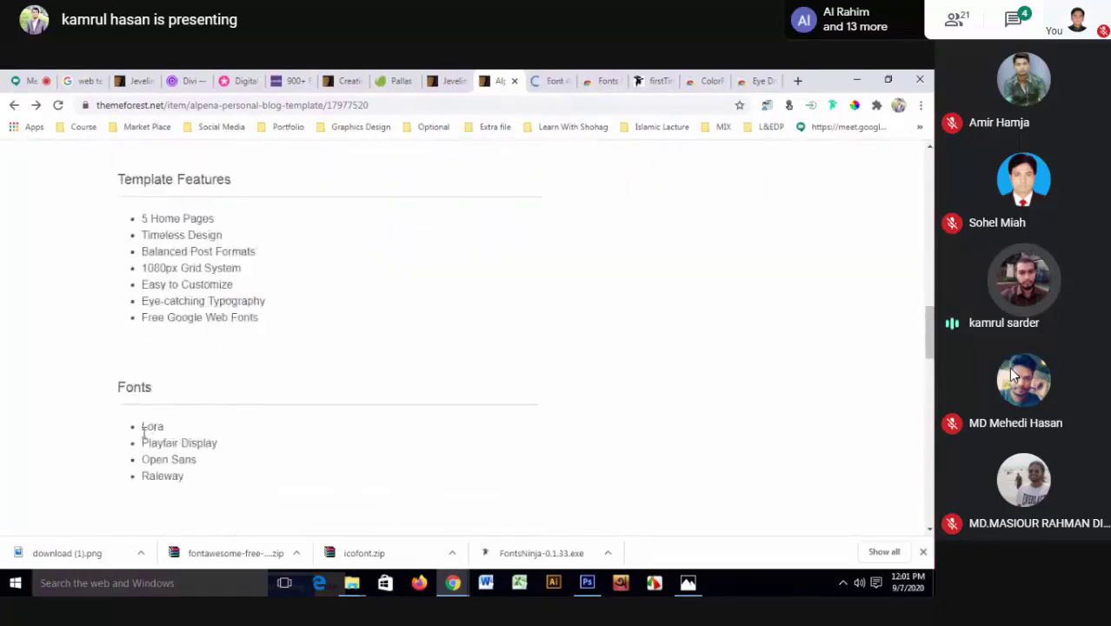
left_click_drag(142, 426, 221, 473)
- Scroll through the Font Awesome homepage, then close its tab
left_click(483, 294)
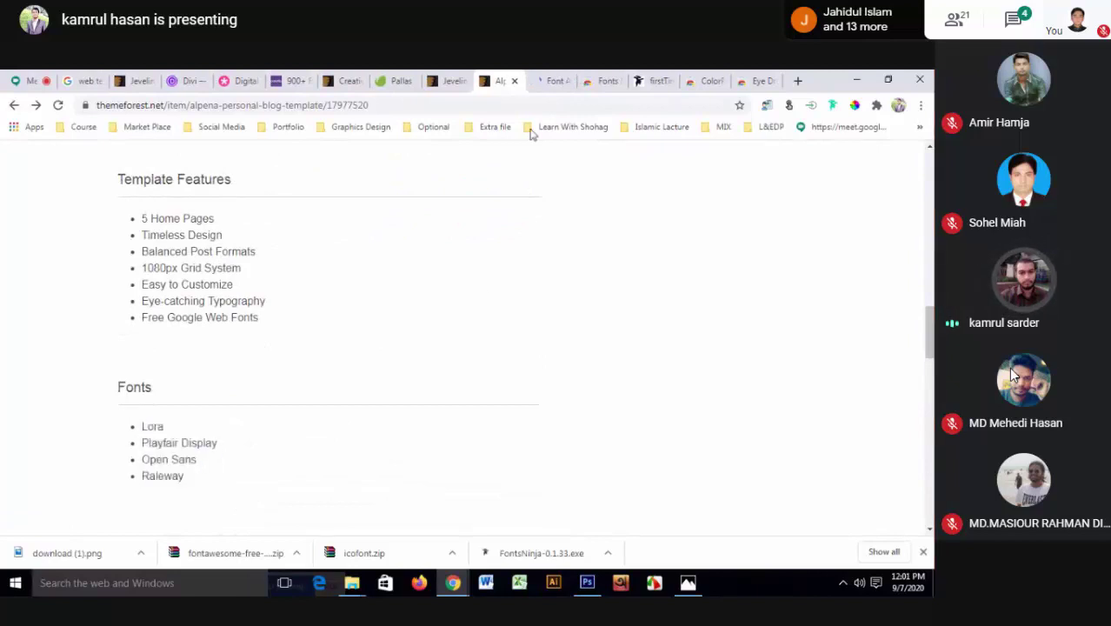
left_click(539, 80)
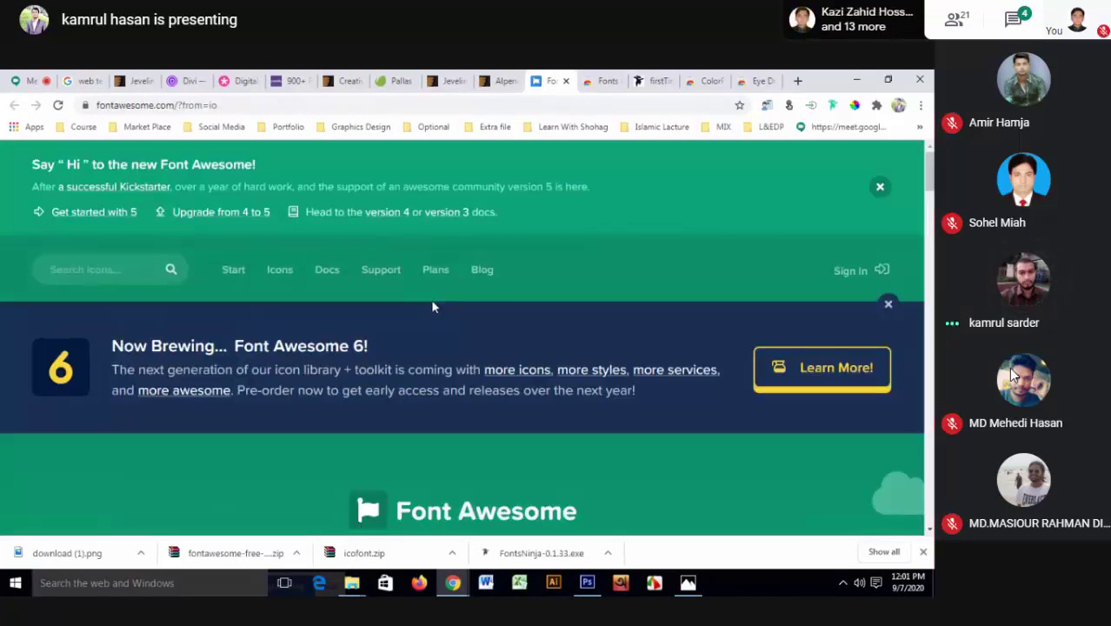
scroll(432, 304, "down", 5)
scroll(361, 305, "down", 5)
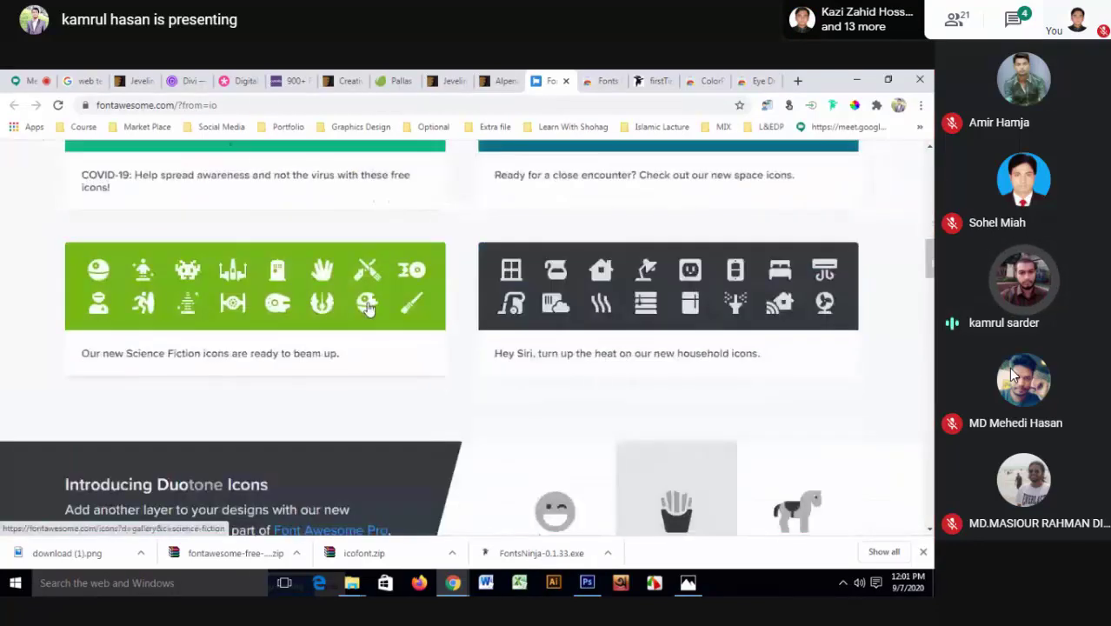
scroll(367, 306, "down", 5)
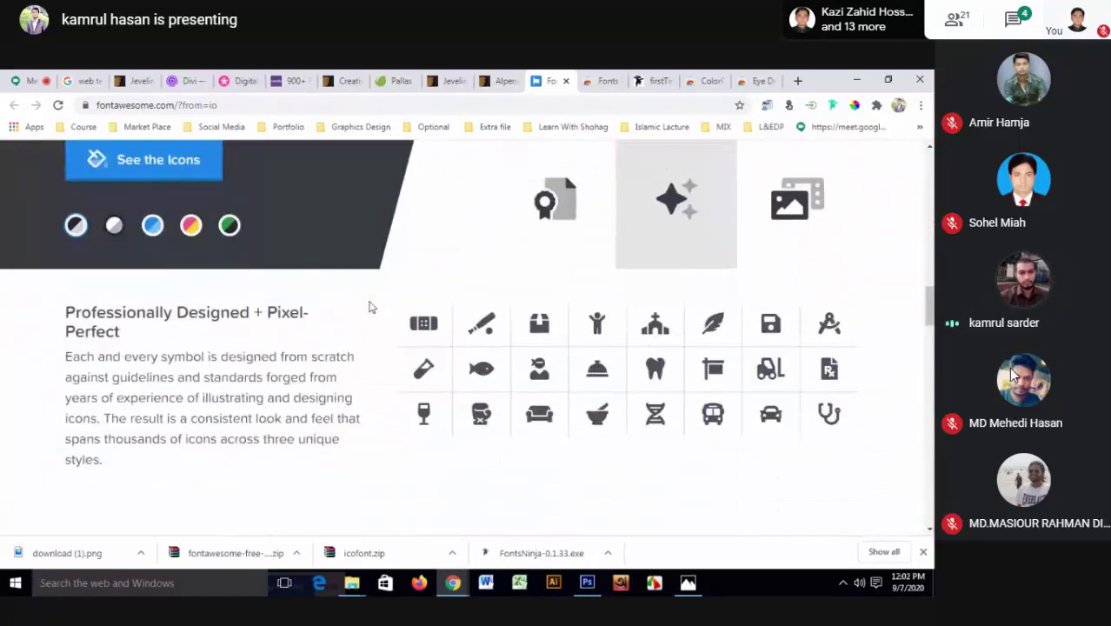
scroll(370, 305, "down", 3)
scroll(371, 306, "down", 3)
scroll(371, 306, "down", 5)
scroll(371, 299, "down", 5)
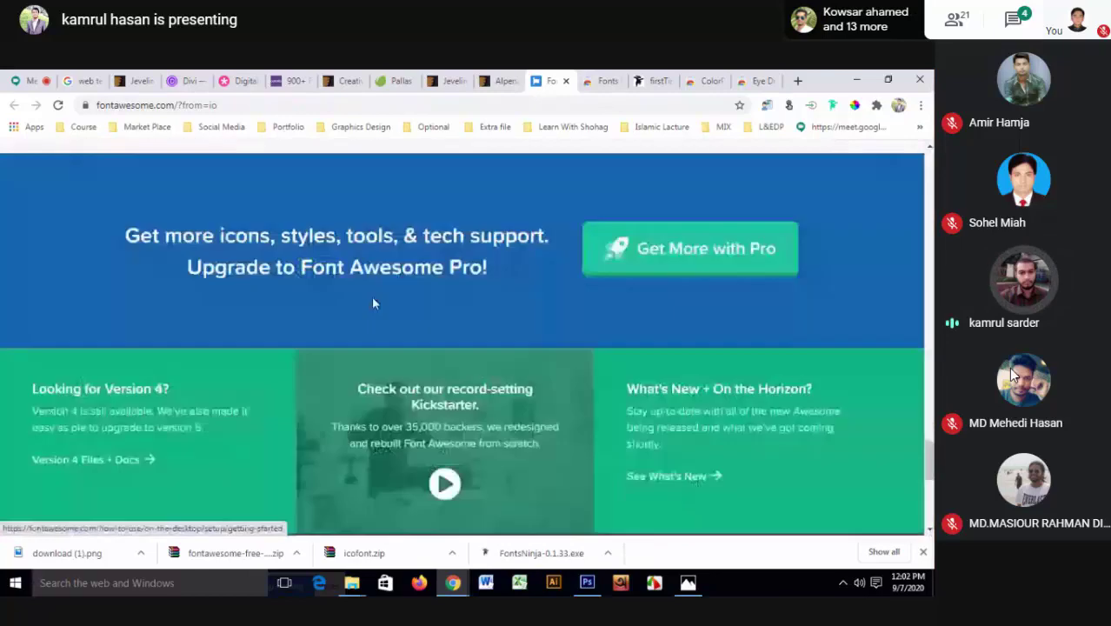
scroll(371, 298, "down", 5)
scroll(374, 302, "up", 4)
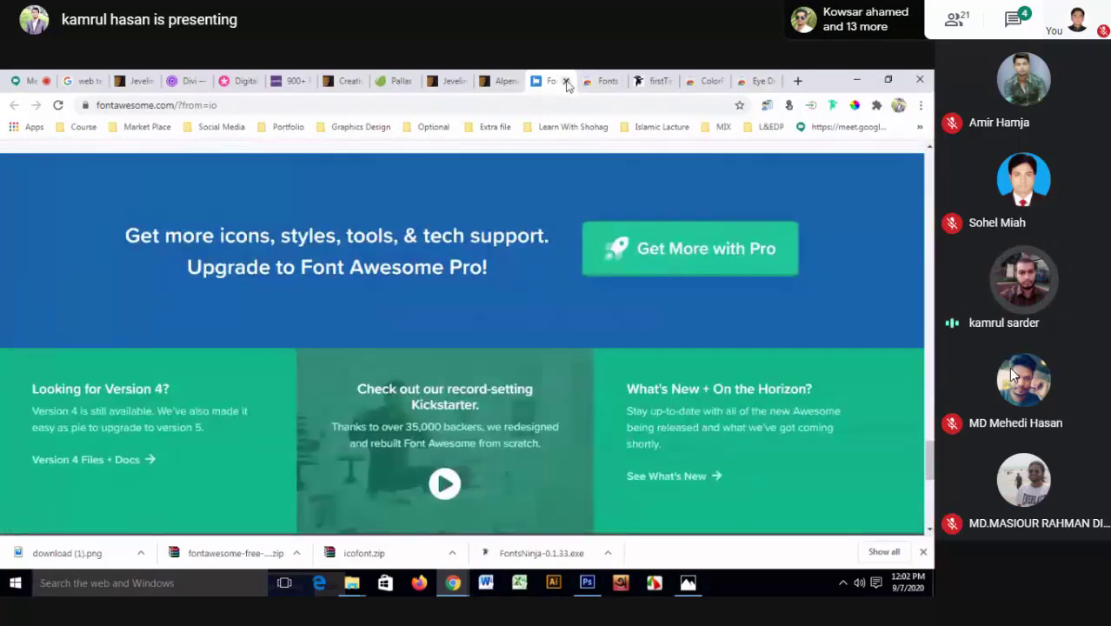
left_click(566, 81)
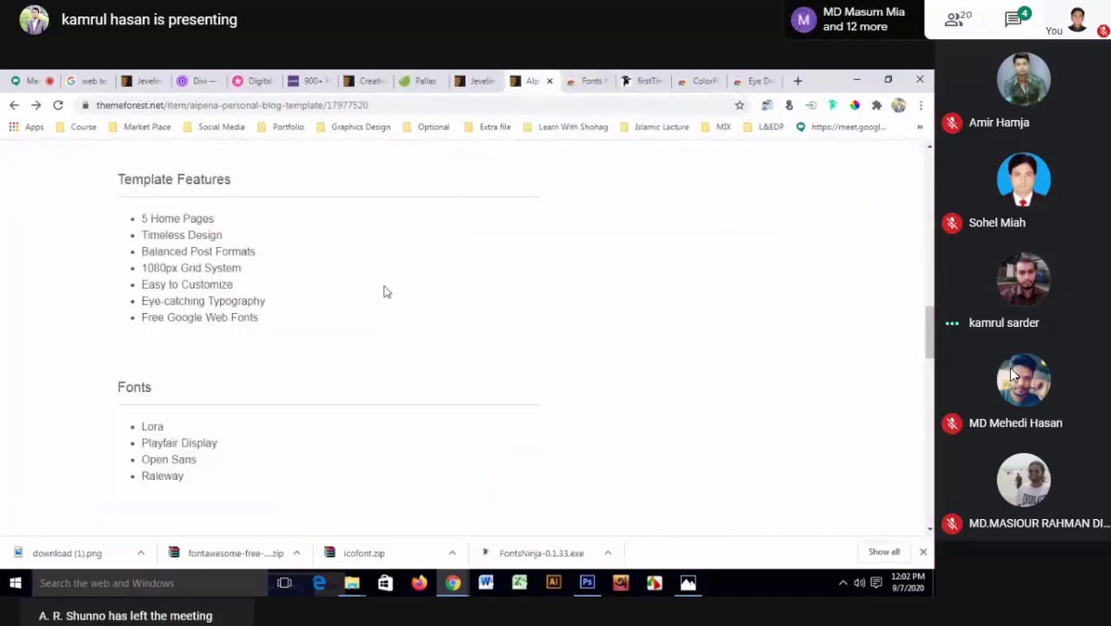
scroll(387, 292, "up", 1)
scroll(387, 292, "up", 5)
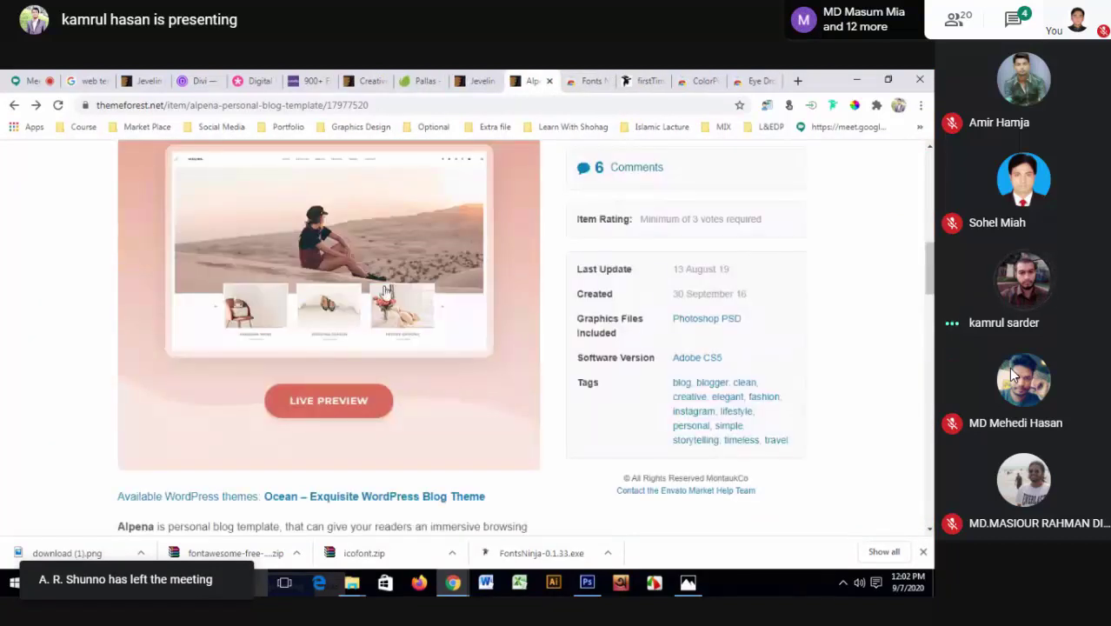
scroll(387, 292, "up", 4)
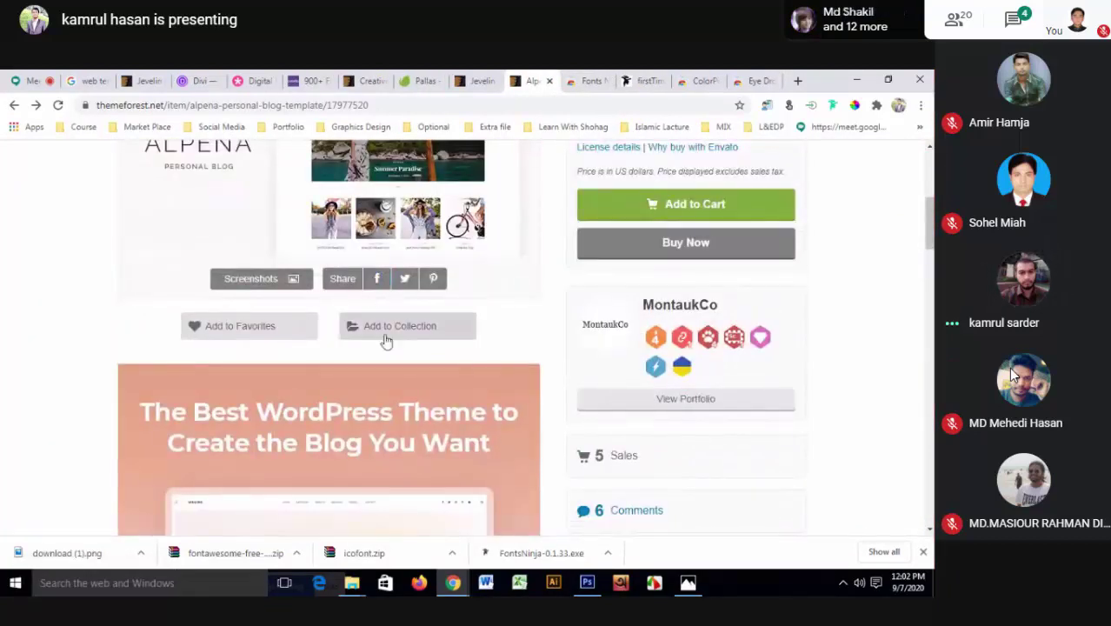
scroll(384, 340, "up", 1)
scroll(391, 335, "up", 4)
scroll(390, 335, "down", 1)
scroll(391, 336, "down", 2)
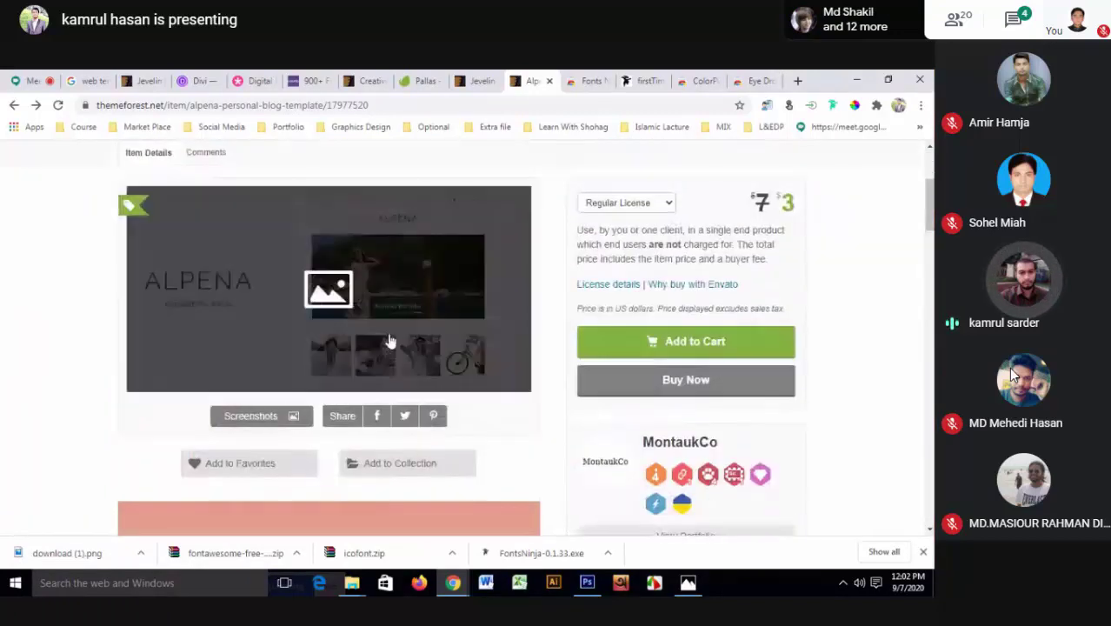
scroll(390, 337, "down", 2)
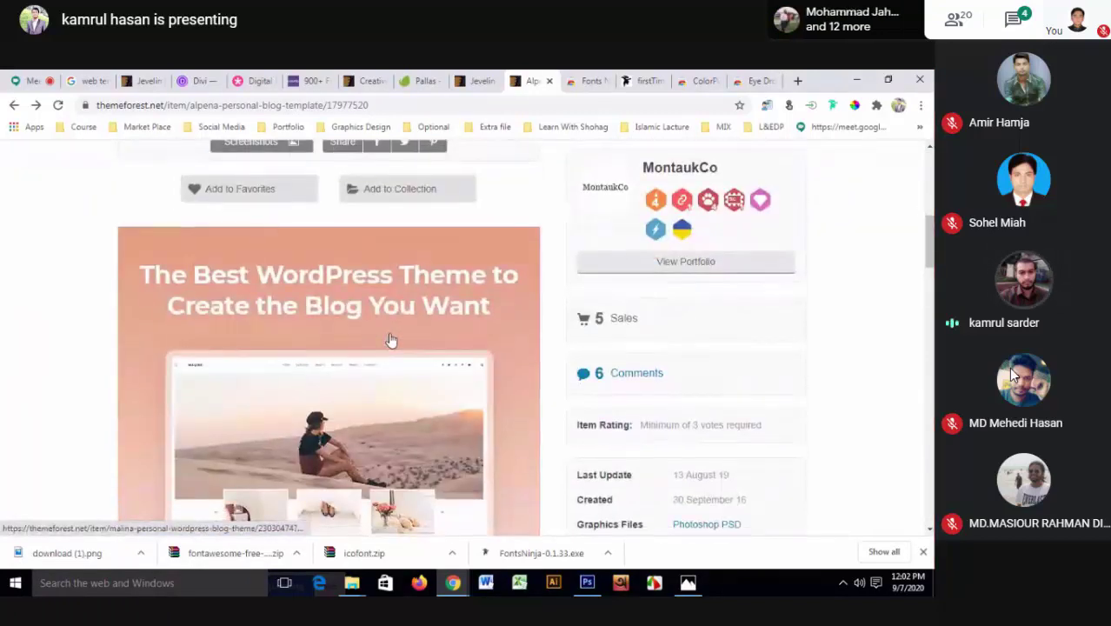
scroll(390, 340, "down", 1)
scroll(390, 340, "down", 5)
scroll(528, 333, "down", 1)
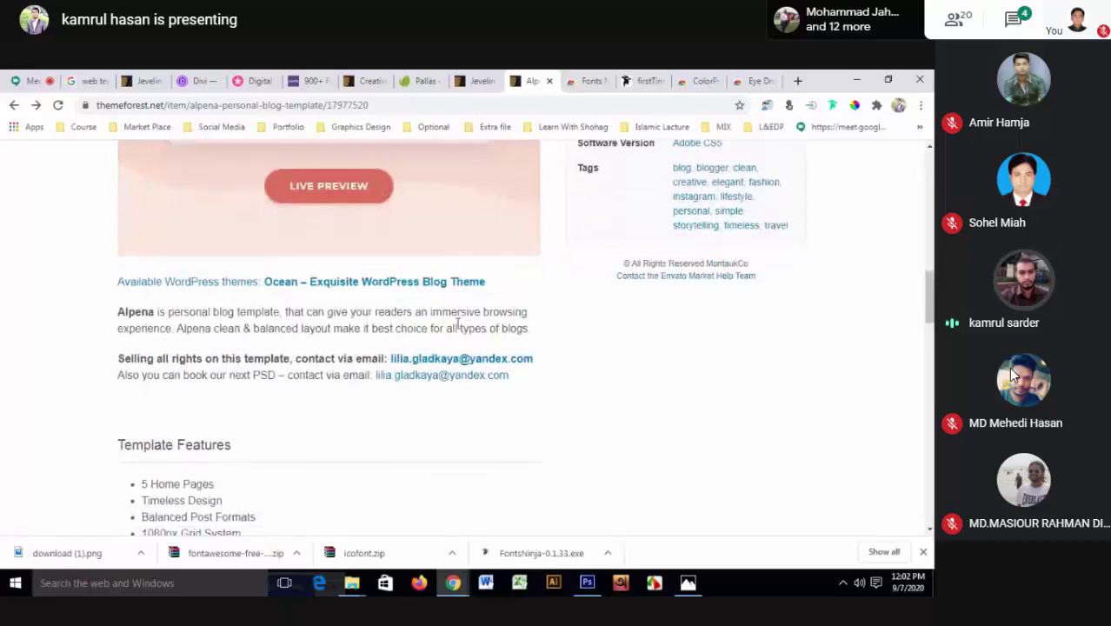
scroll(458, 327, "down", 4)
scroll(458, 329, "up", 3)
scroll(458, 328, "up", 2)
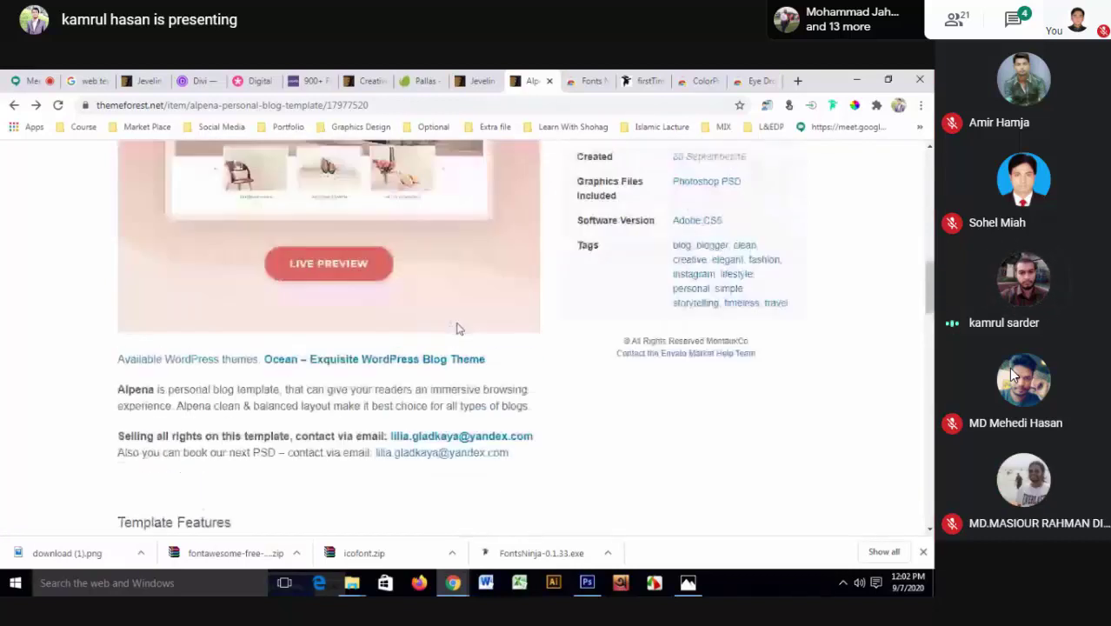
scroll(458, 328, "up", 5)
scroll(458, 329, "down", 3)
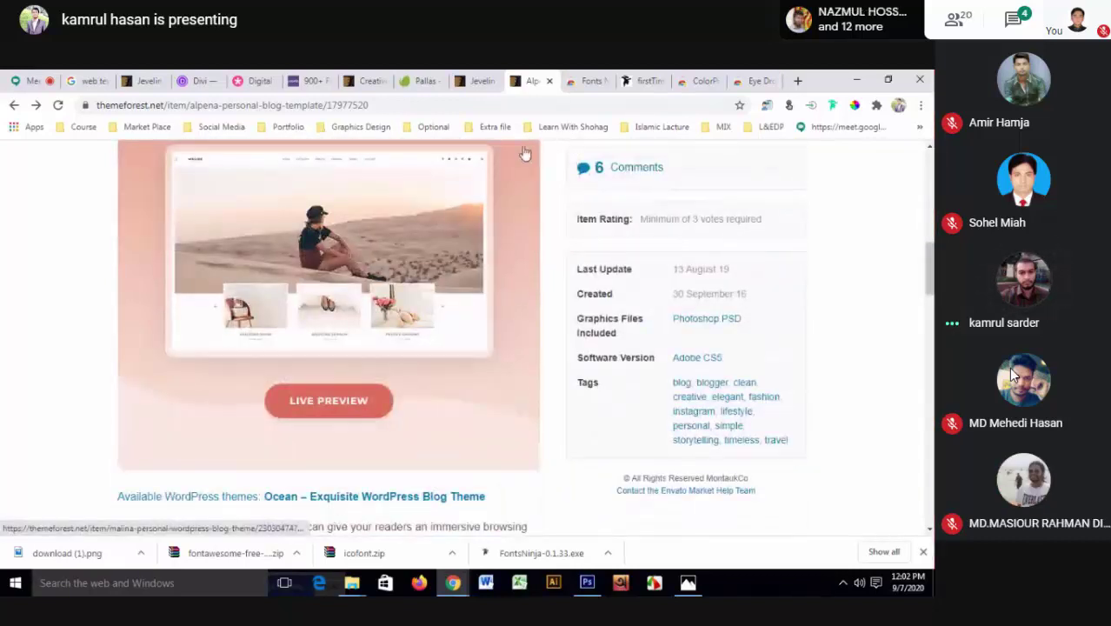
- Scroll through the Jevelin theme page, then open a new blank browser tab
left_click(476, 81)
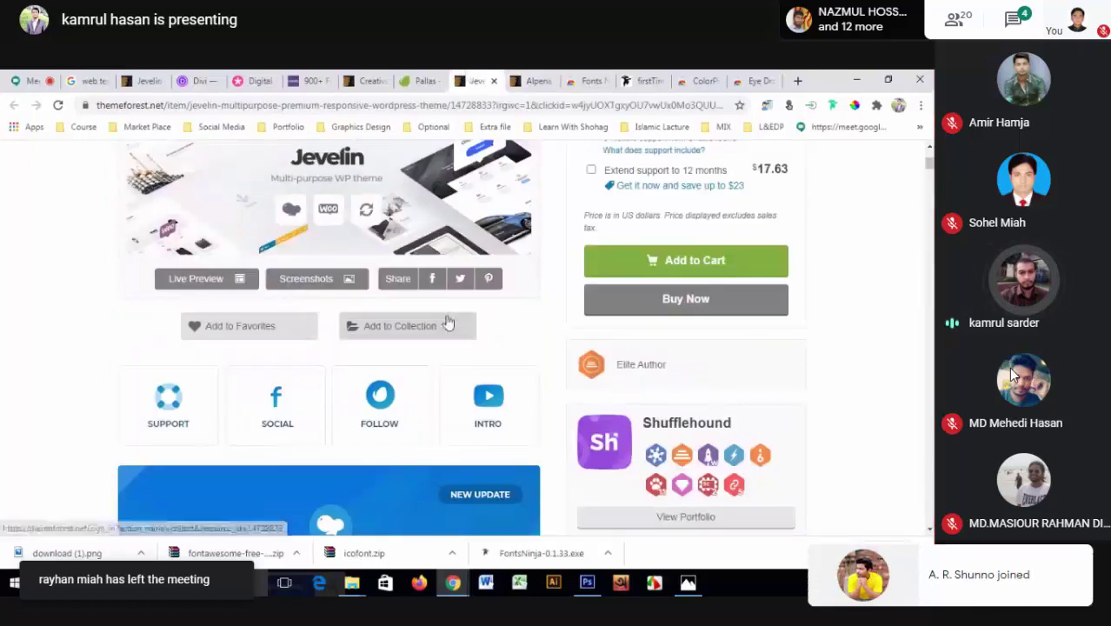
scroll(447, 323, "up", 2)
scroll(470, 319, "down", 3)
scroll(521, 315, "down", 5)
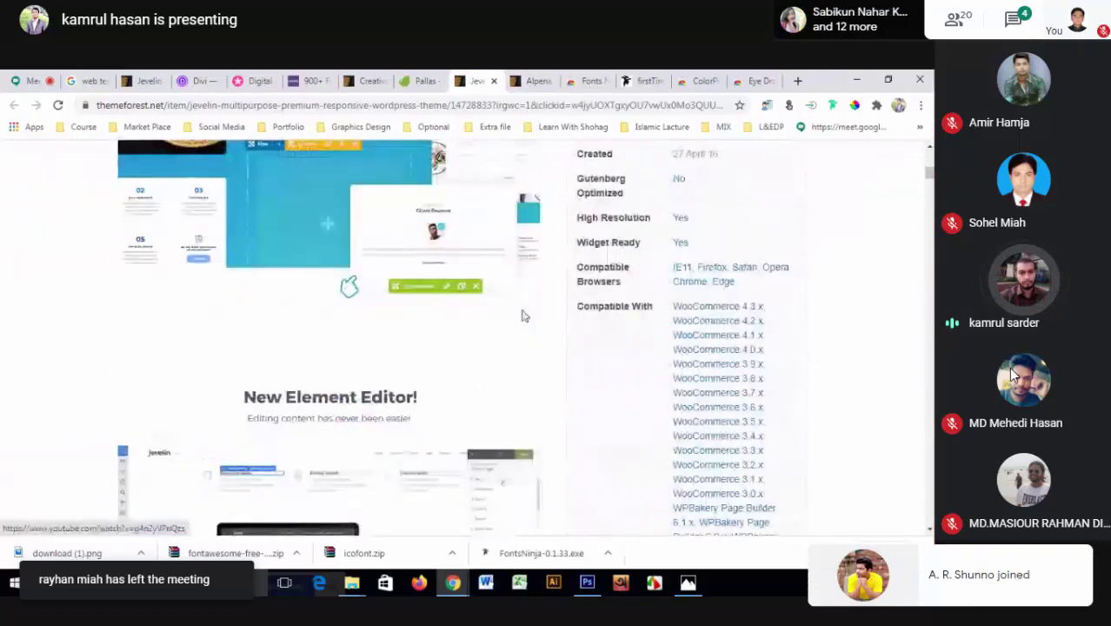
scroll(522, 315, "down", 3)
scroll(476, 323, "down", 5)
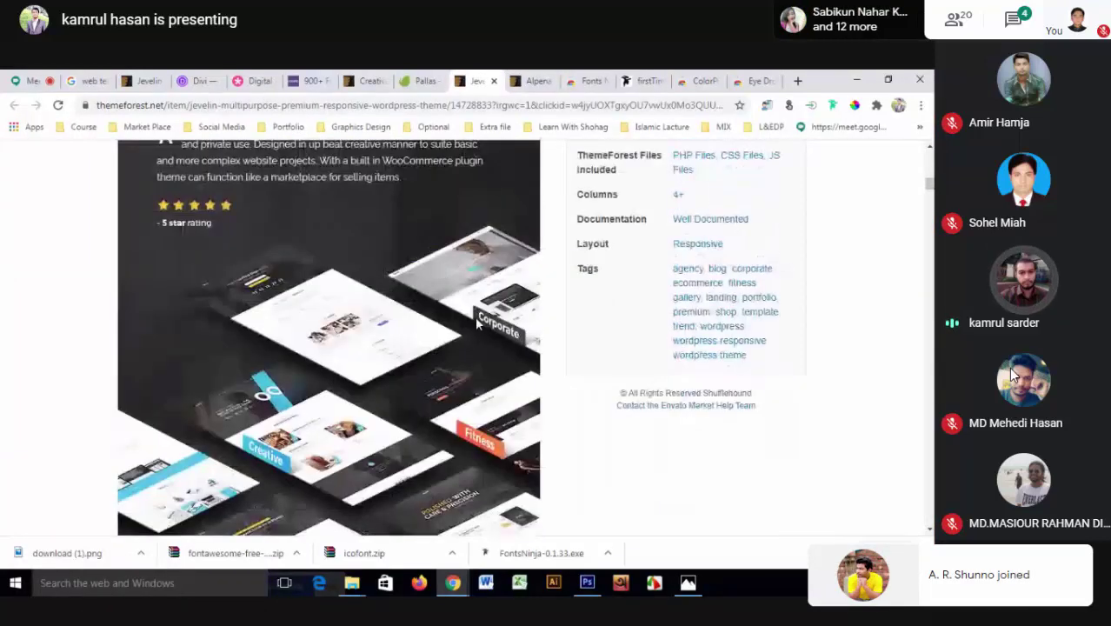
scroll(476, 324, "down", 5)
scroll(475, 314, "down", 5)
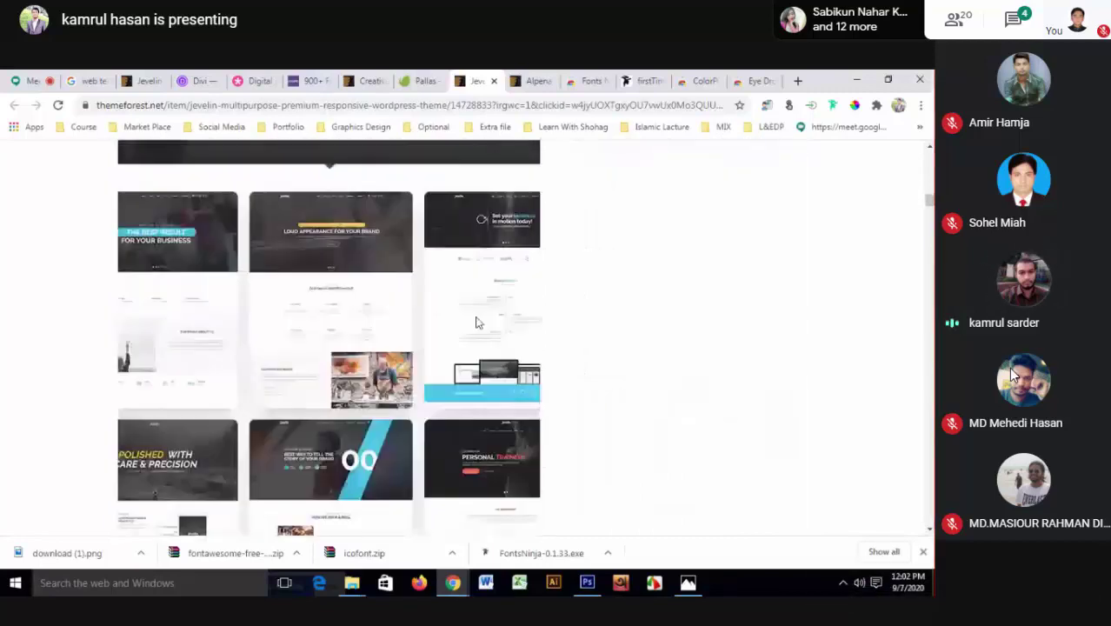
left_click(798, 82)
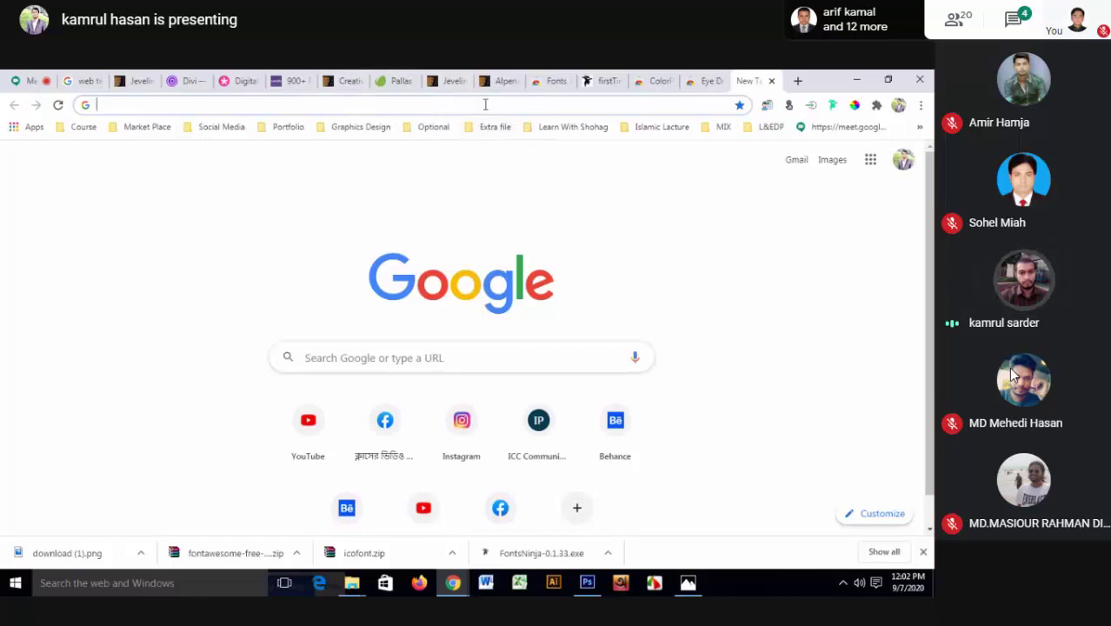
- Bring Photoshop to the front and dismiss its File menu without choosing a command
left_click(586, 582)
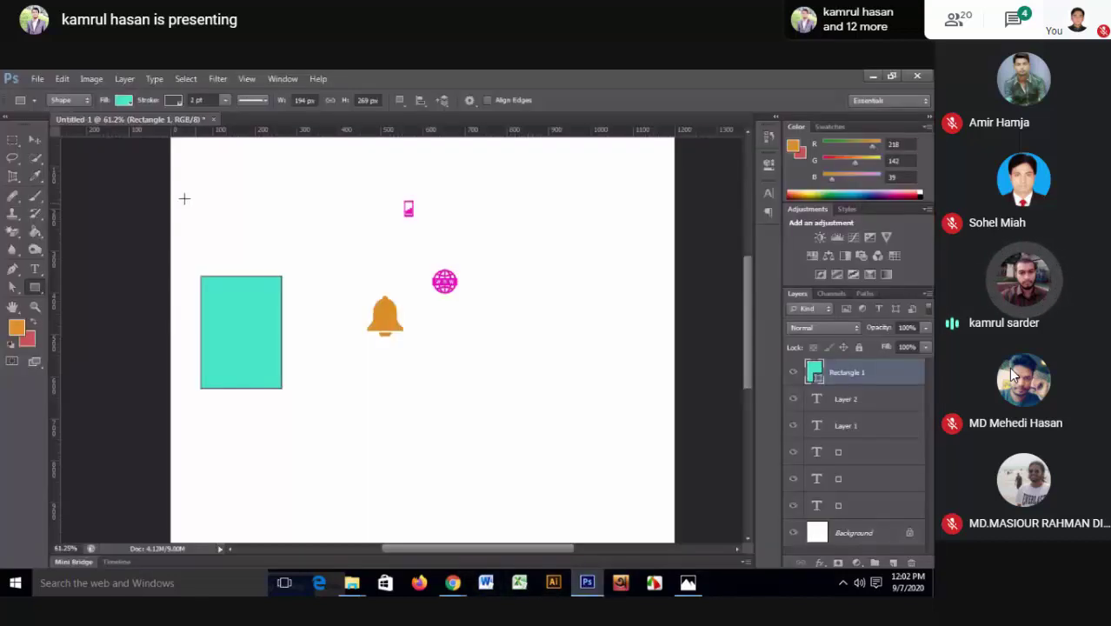
left_click(39, 80)
left_click(39, 79)
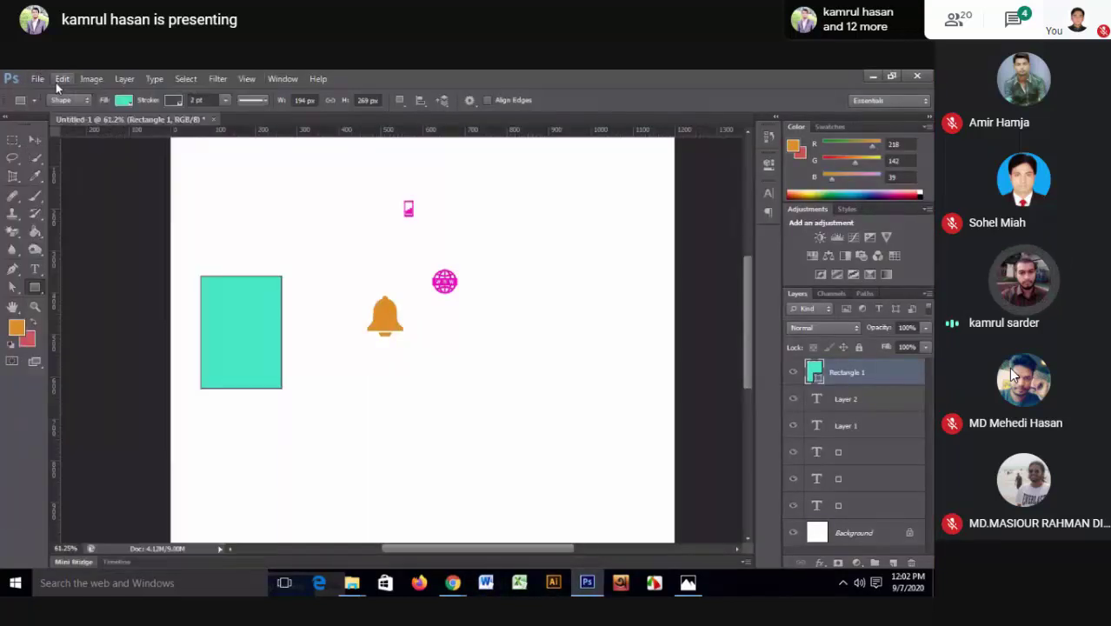
left_click(278, 310)
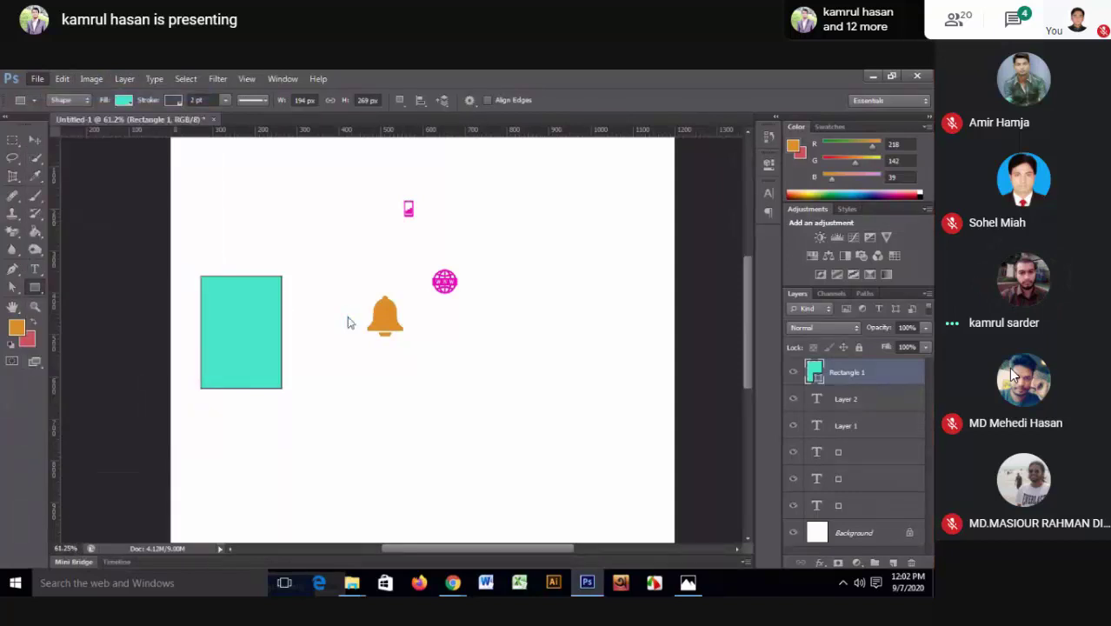
- Set the new document's width and height units to inches, then cancel without creating it
left_click(489, 239)
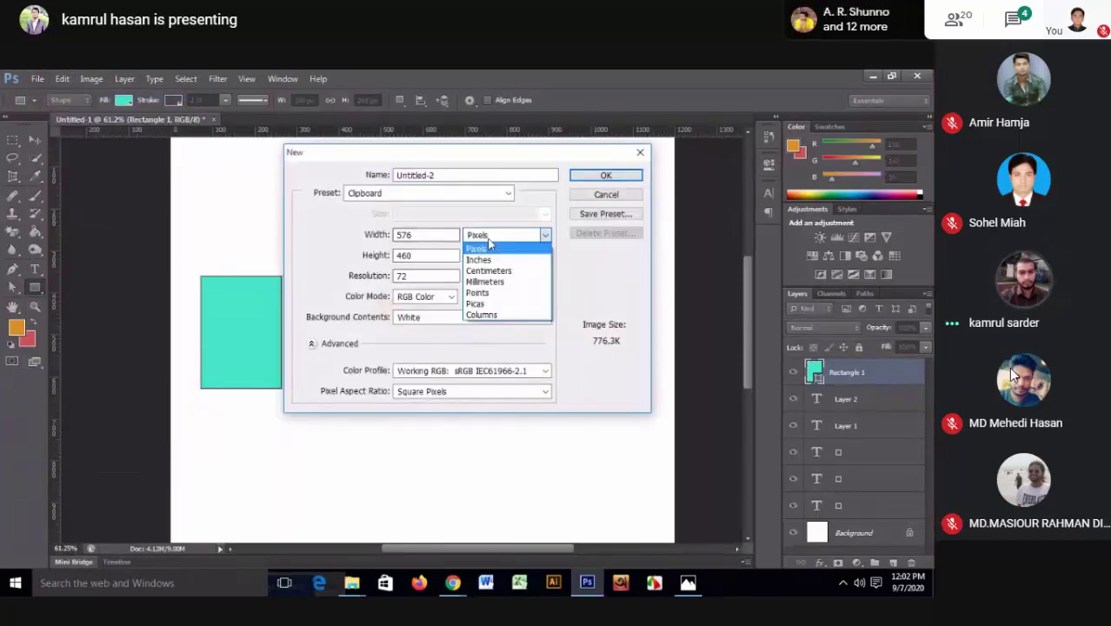
left_click(478, 259)
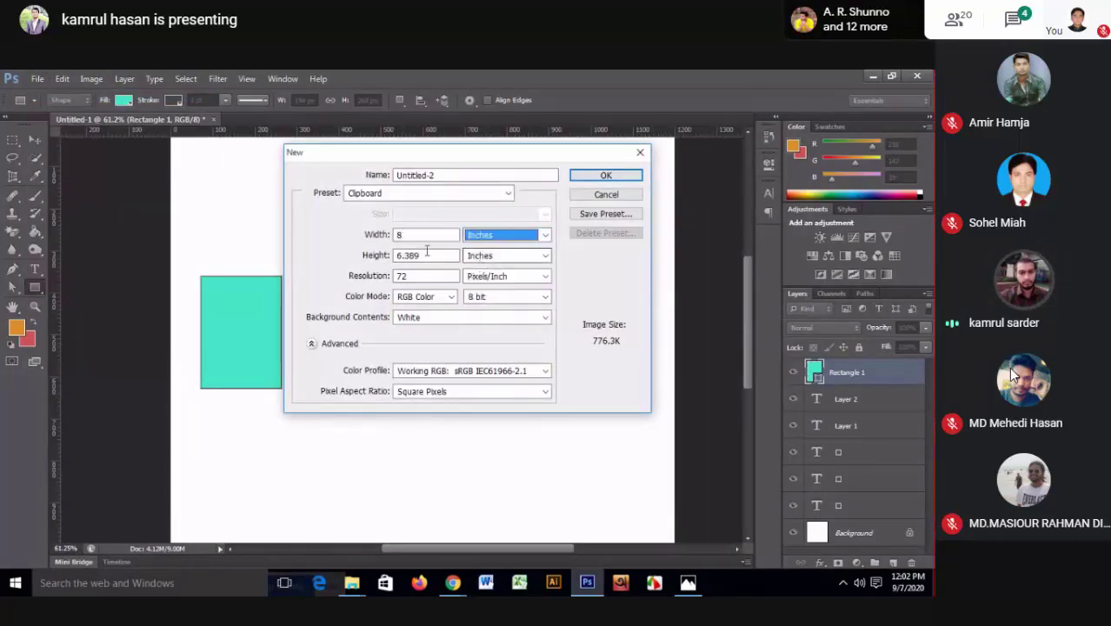
left_click(495, 257)
left_click(408, 235)
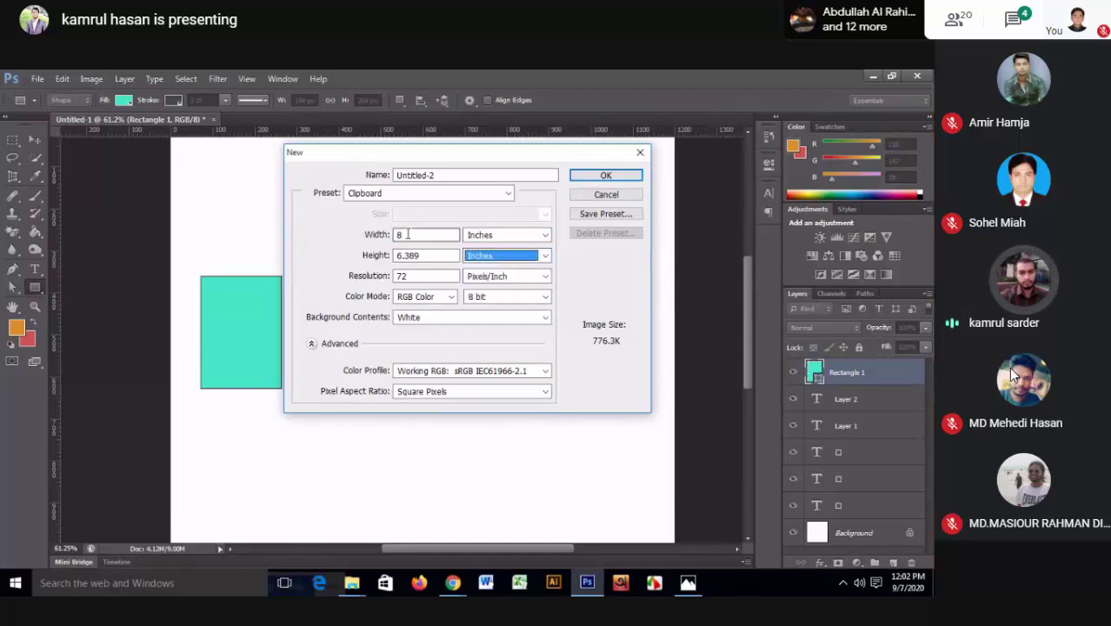
left_click(607, 195)
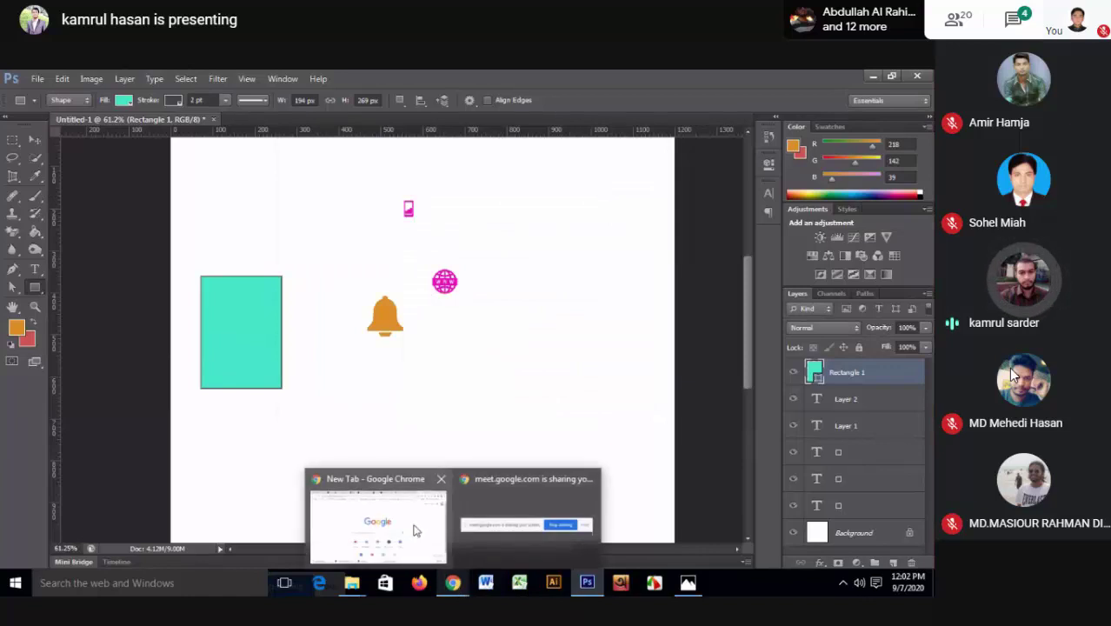
- Search Google for 'bootstrap 3 responsive grid psd templates'
left_click(416, 528)
left_click(532, 106)
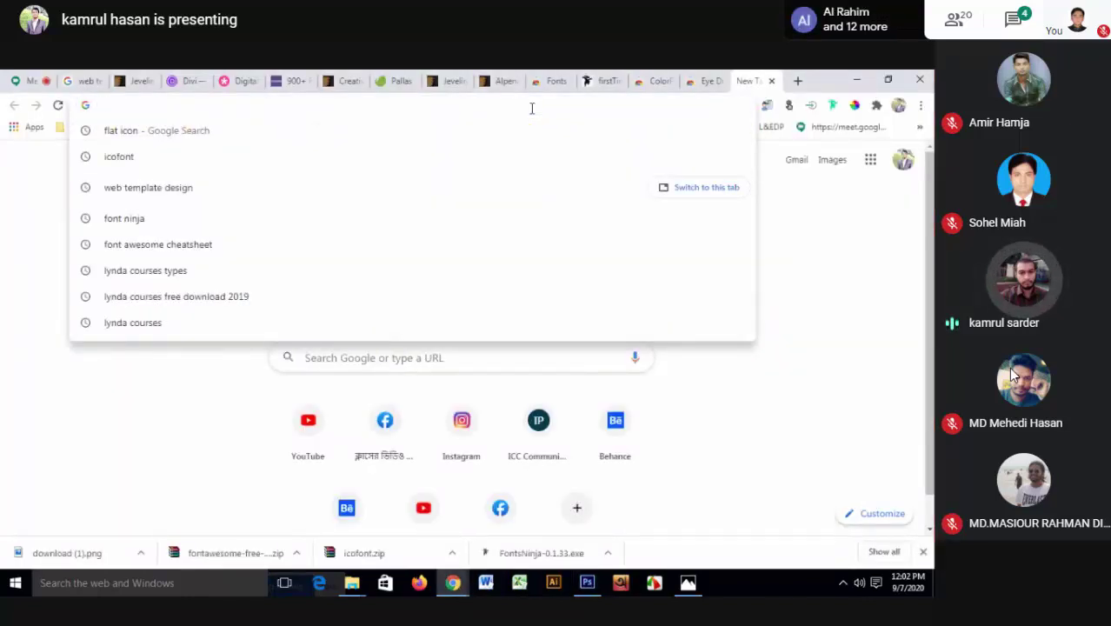
type("bo")
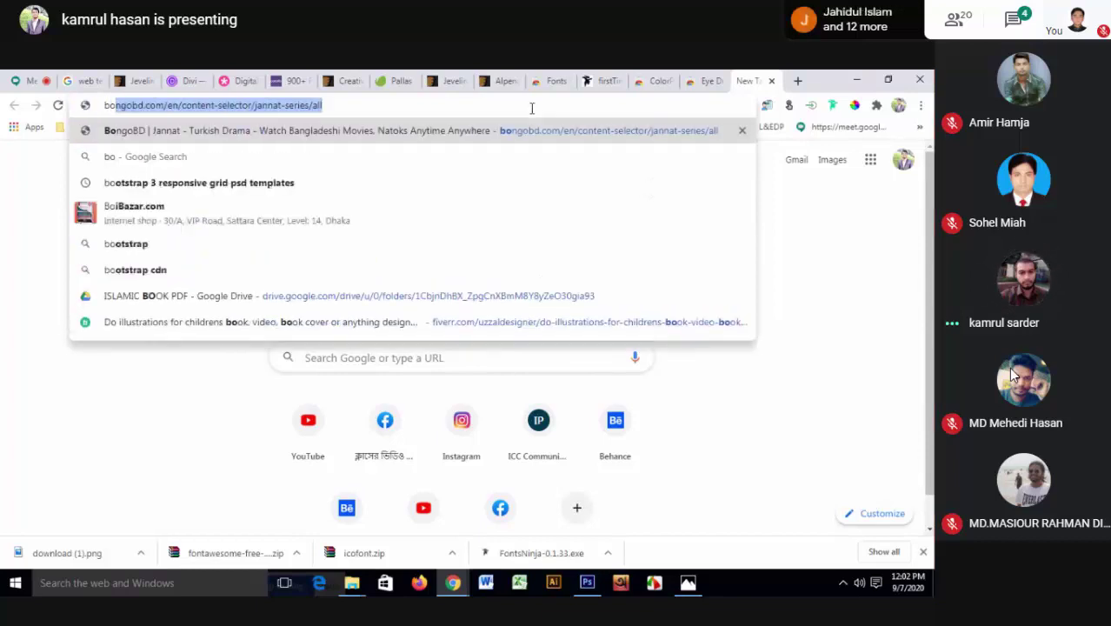
type("o")
key("Down")
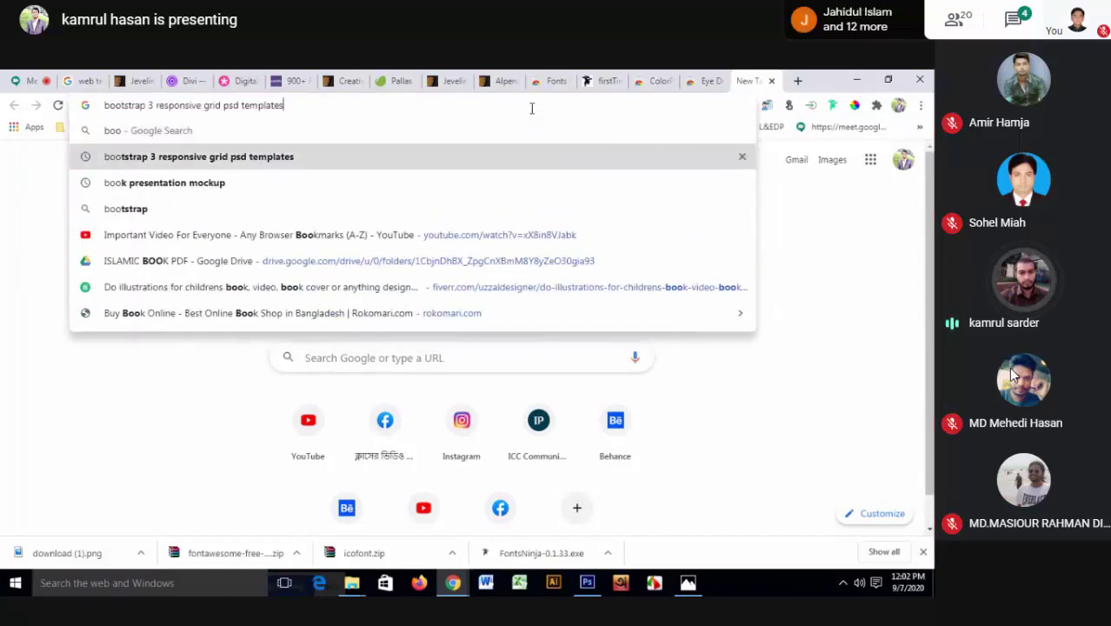
key("Return")
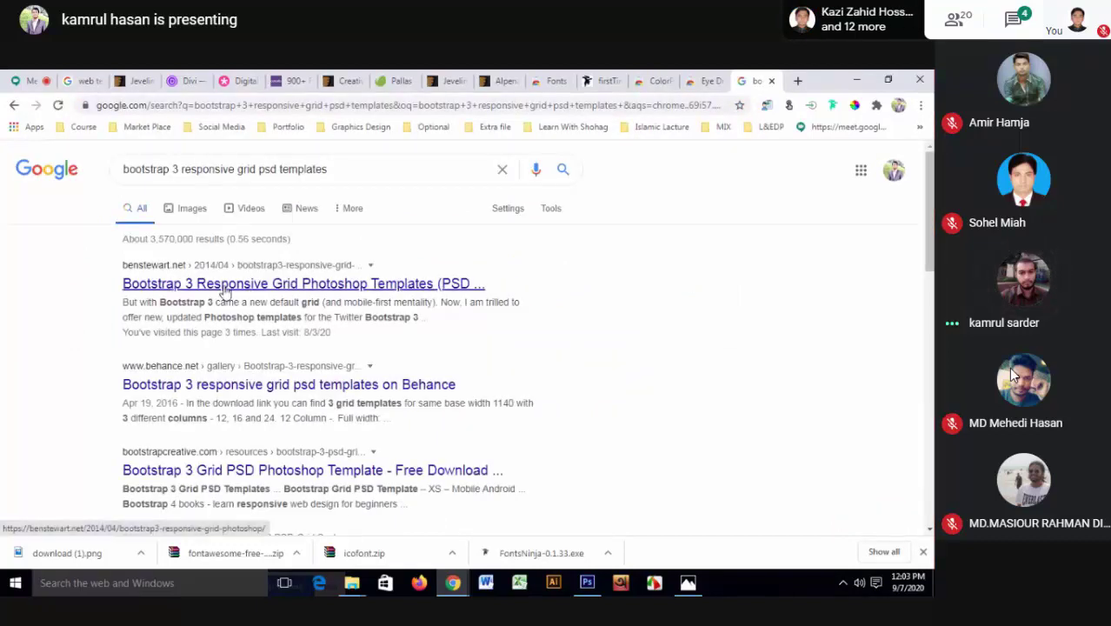
- Open the first result and the bootstrapcreative result in new background tabs
right_click(254, 289)
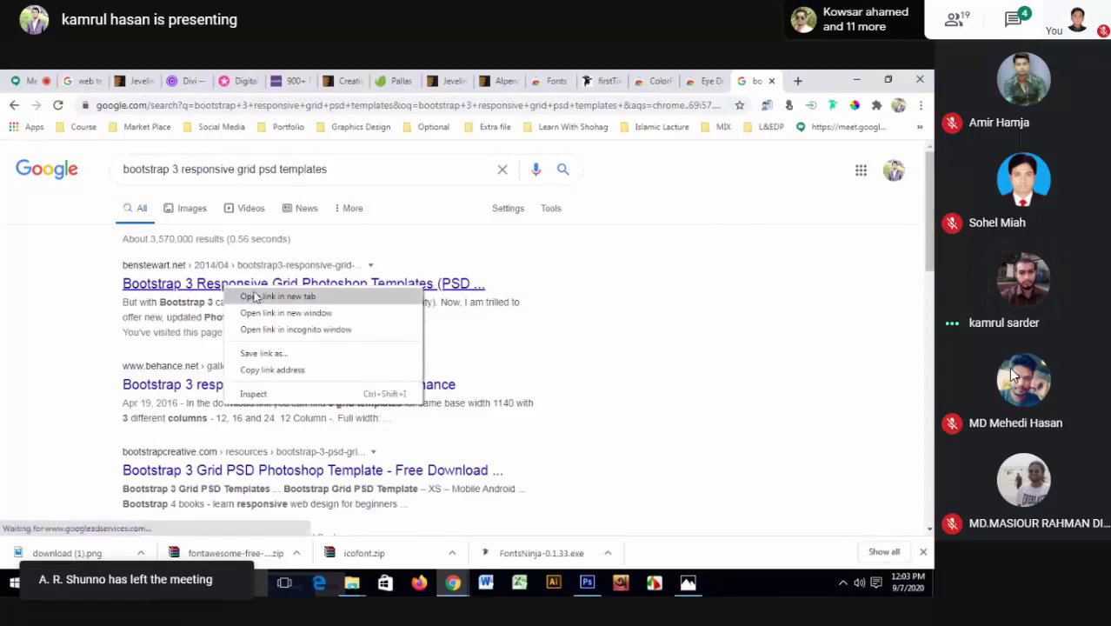
left_click(260, 295)
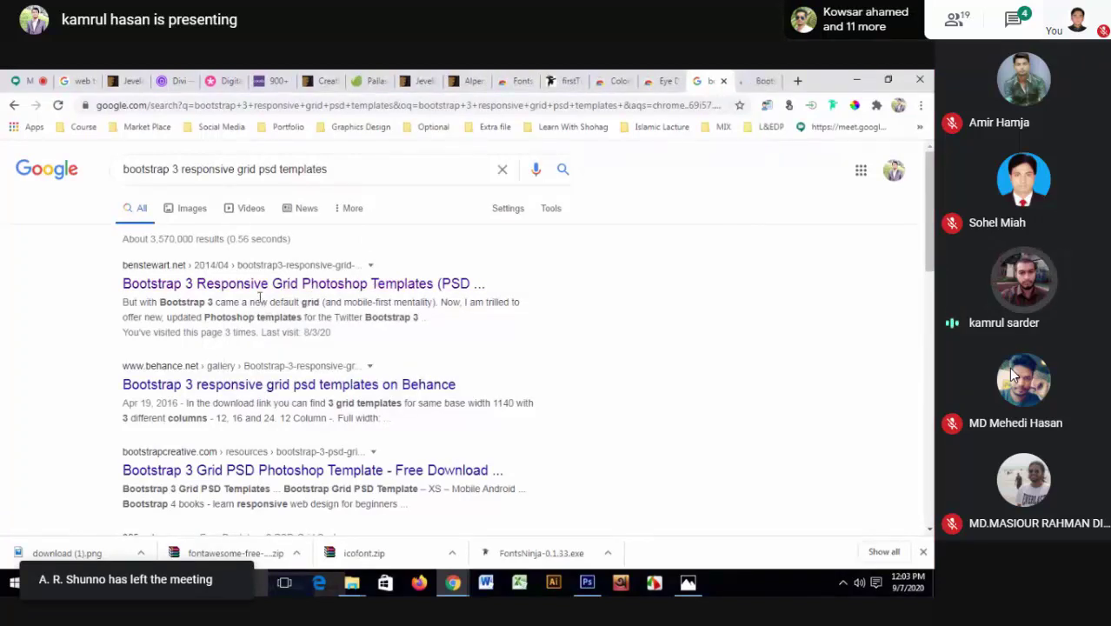
right_click(327, 472)
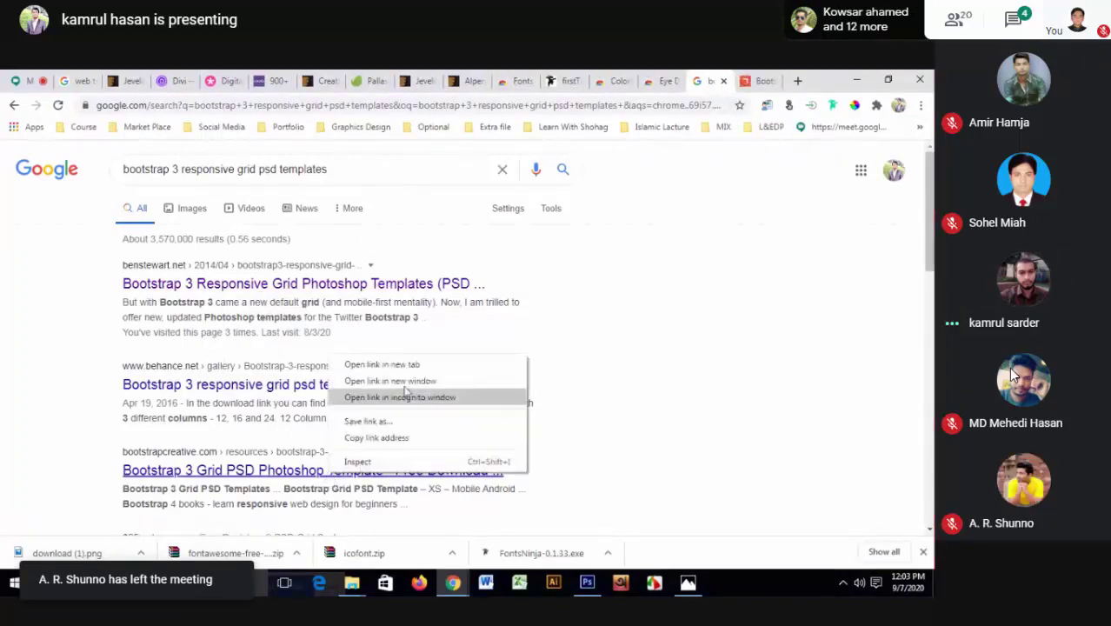
left_click(405, 372)
scroll(426, 362, "down", 3)
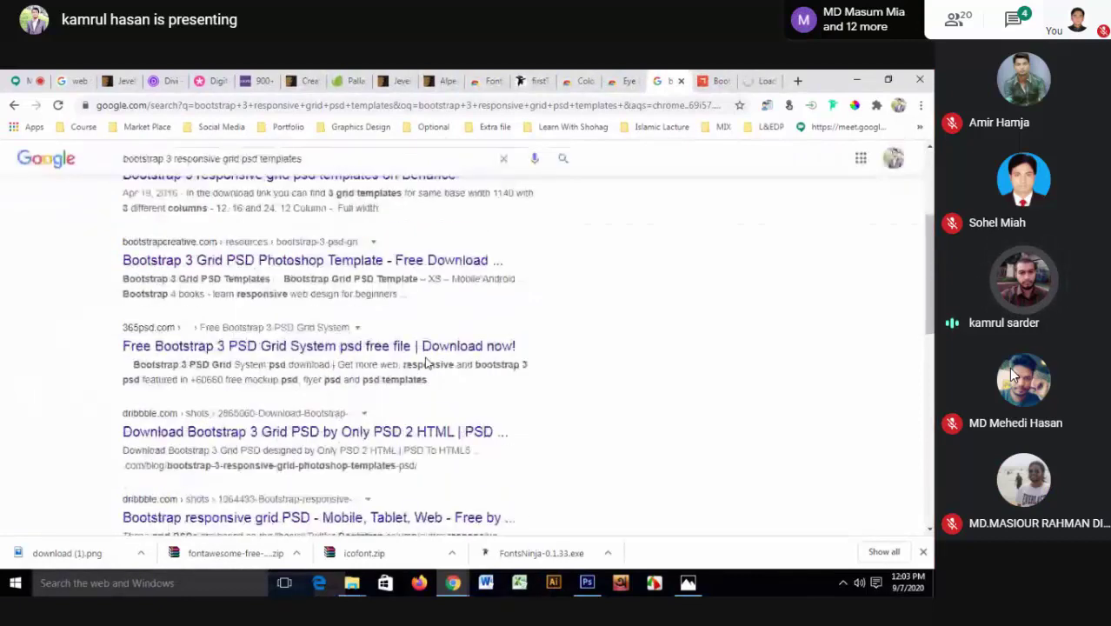
scroll(425, 363, "down", 2)
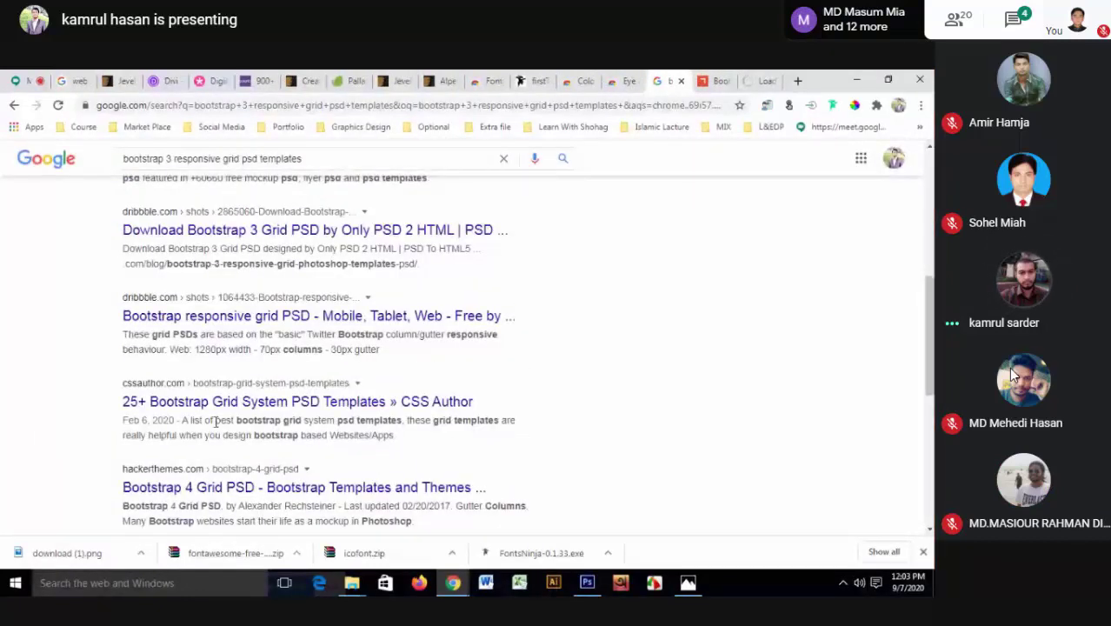
- Switch to the Bootstrap 3 grid templates article and scroll down through it
left_click(713, 81)
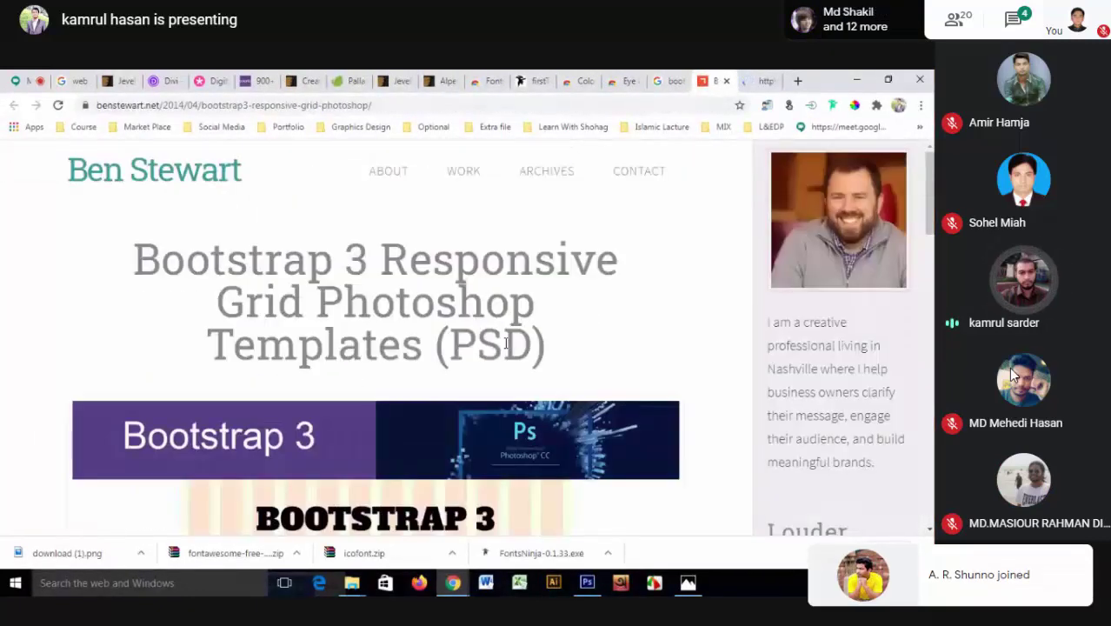
scroll(506, 343, "down", 5)
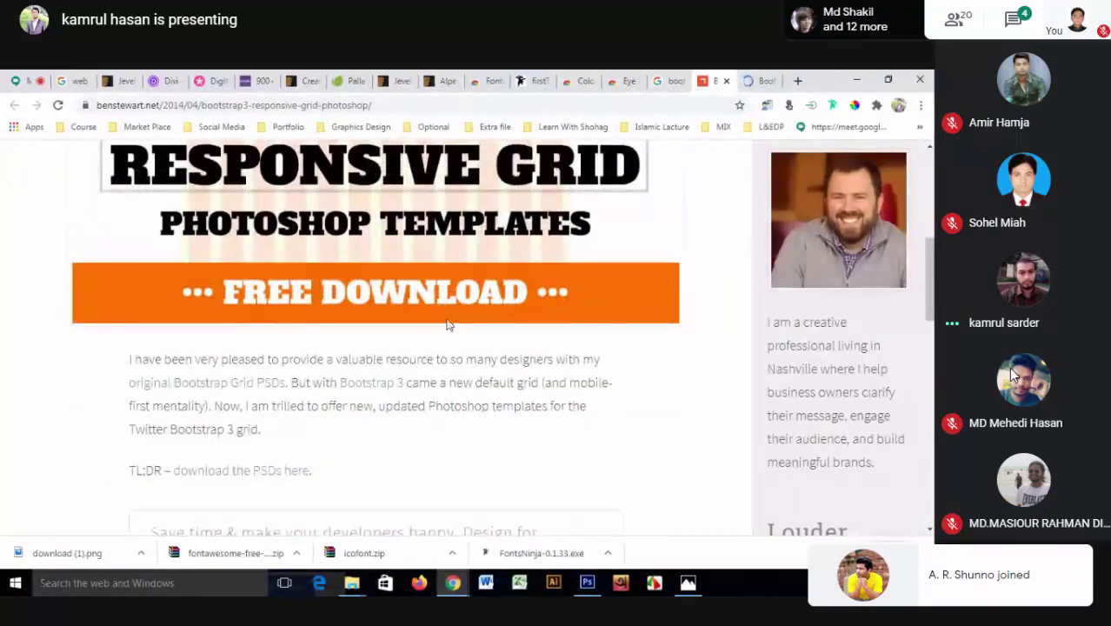
scroll(447, 324, "down", 3)
scroll(447, 322, "down", 2)
scroll(448, 322, "down", 2)
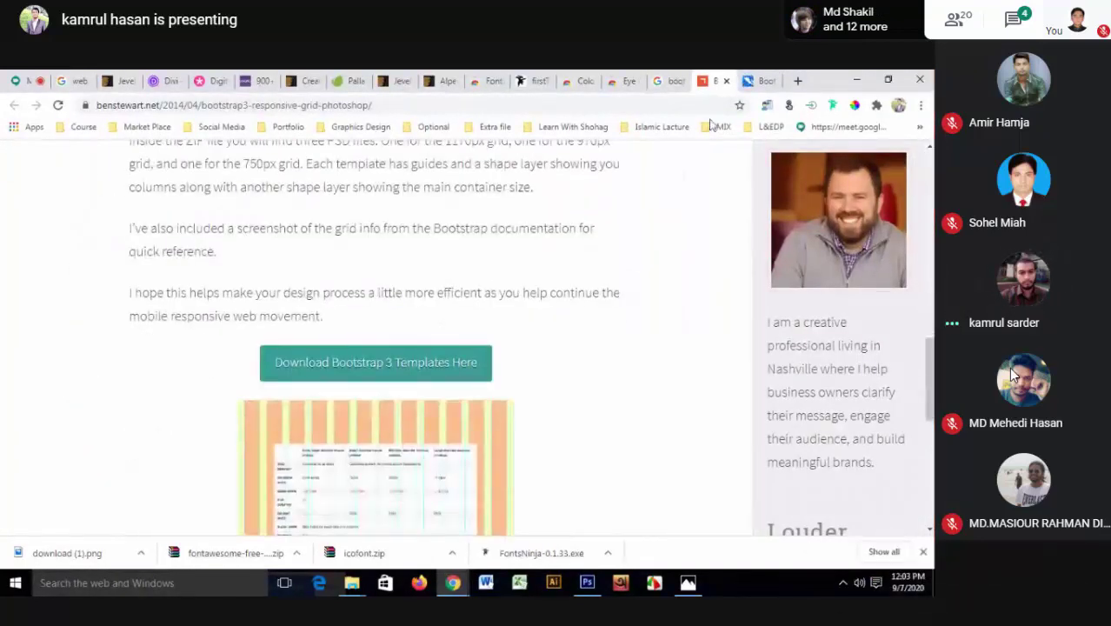
- Open the Free Bootstrap 3 PSD Grid System Dribbble link from bootstrapcreative and browse it
left_click(756, 81)
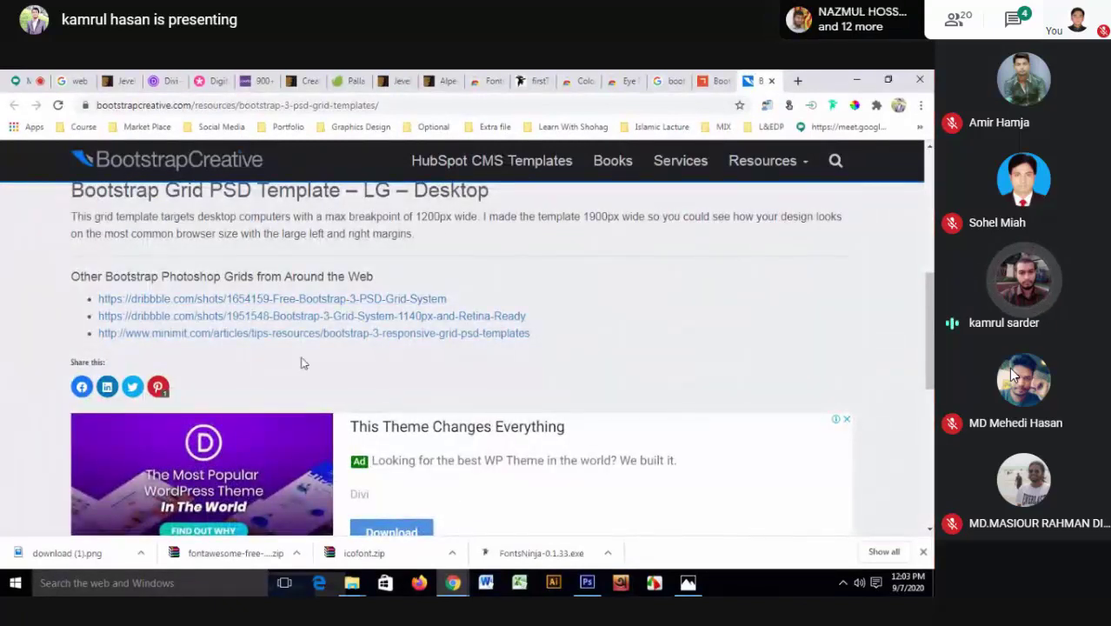
left_click(293, 300)
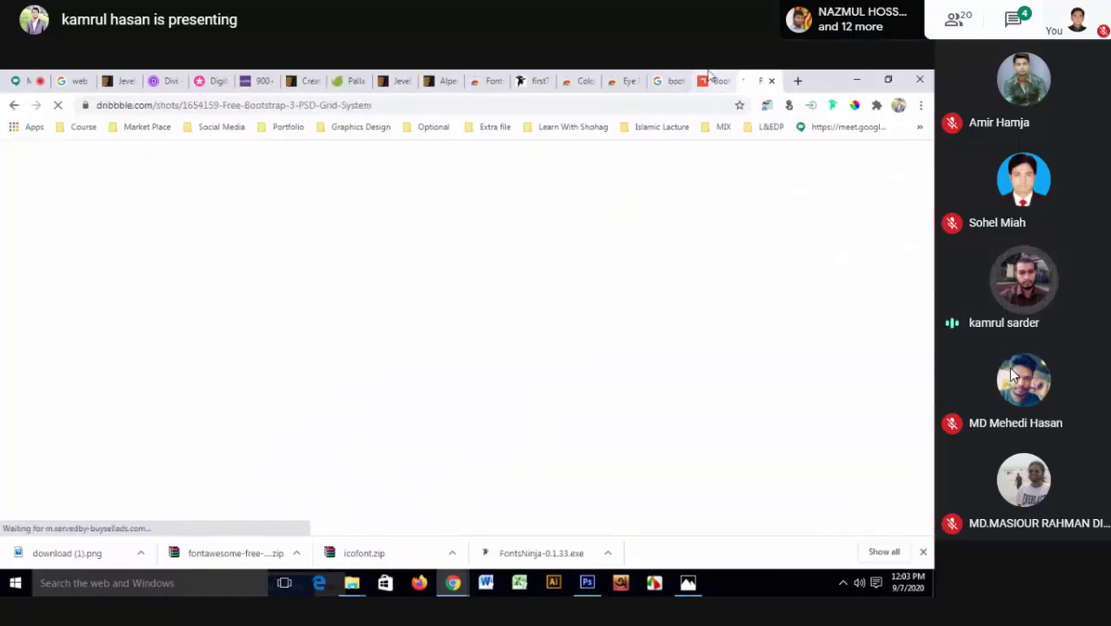
key("ctrl+Page_Up")
key("ctrl+Page_Down")
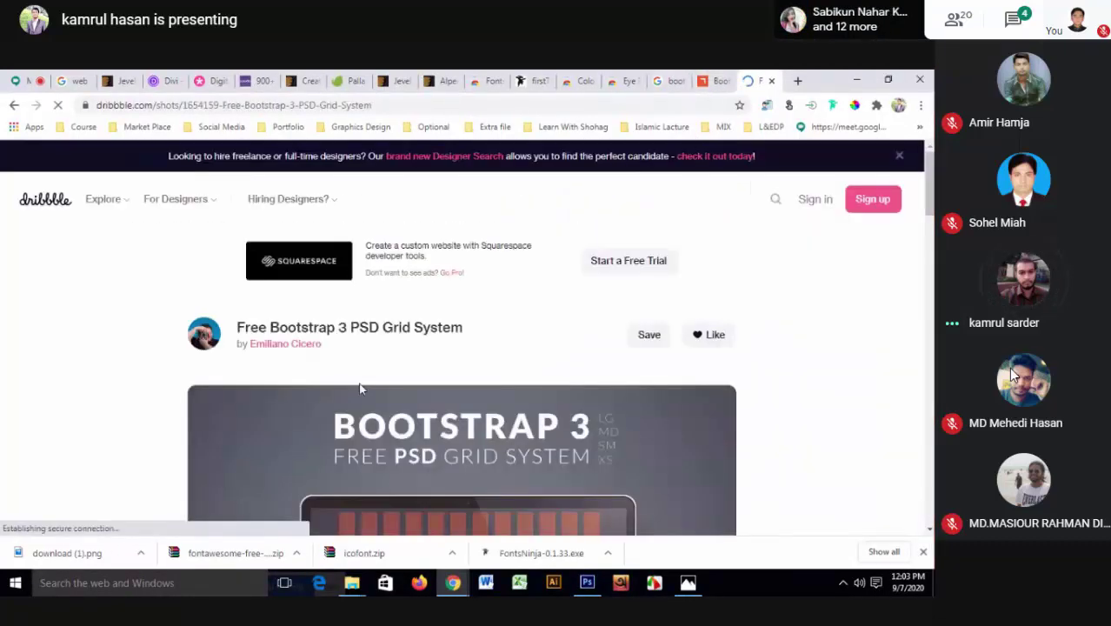
scroll(360, 388, "down", 5)
scroll(360, 389, "down", 10)
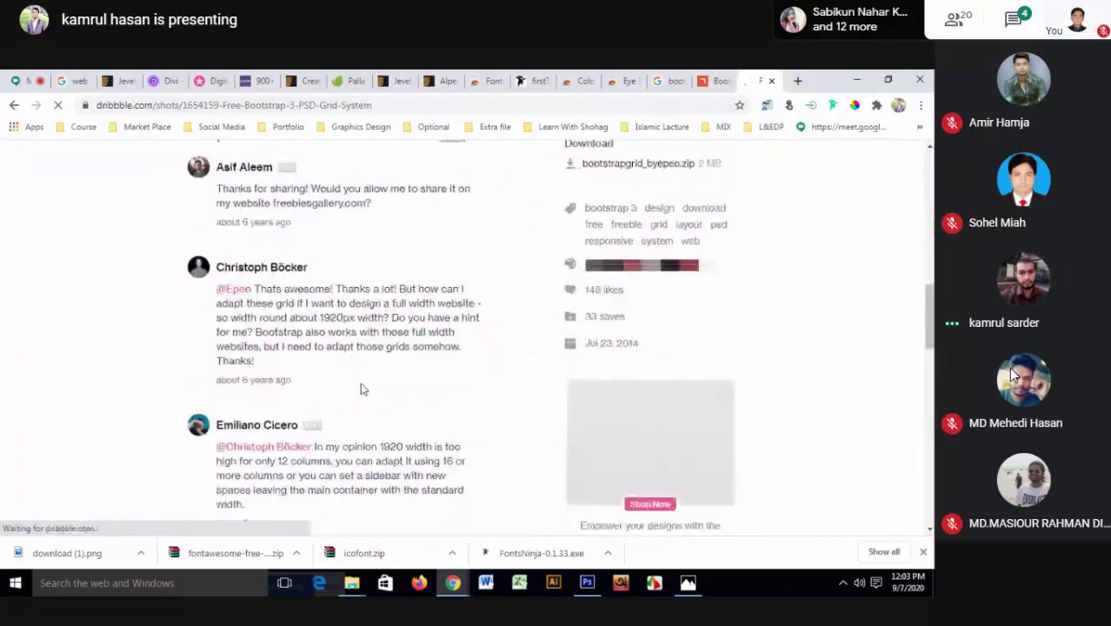
scroll(363, 391, "down", 3)
scroll(363, 391, "down", 5)
scroll(363, 391, "up", 5)
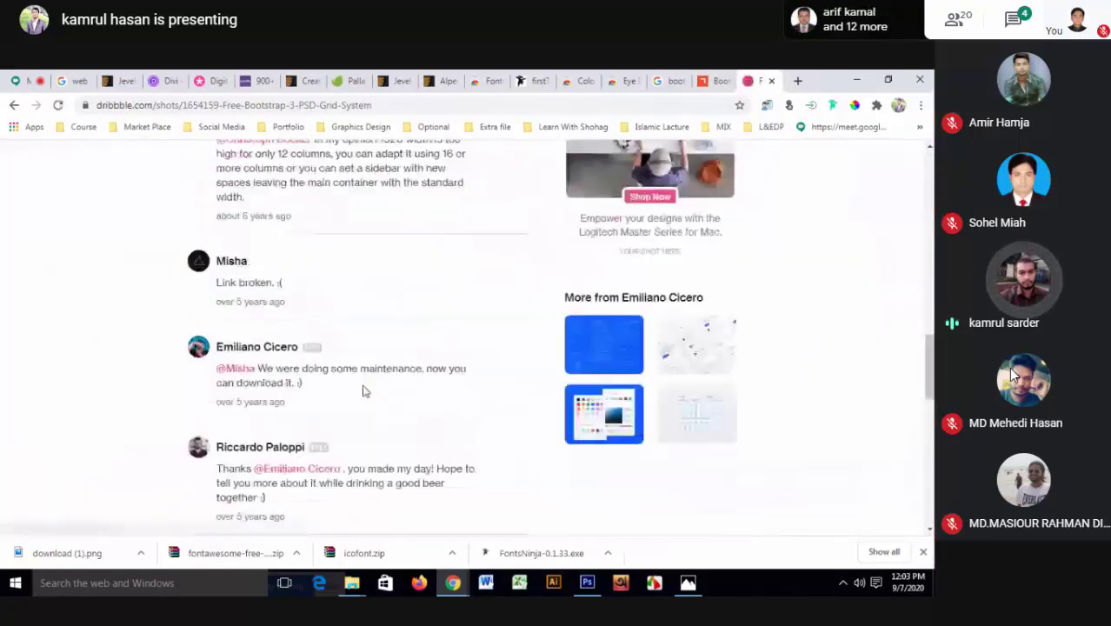
scroll(363, 392, "up", 5)
scroll(364, 391, "up", 5)
scroll(363, 391, "up", 4)
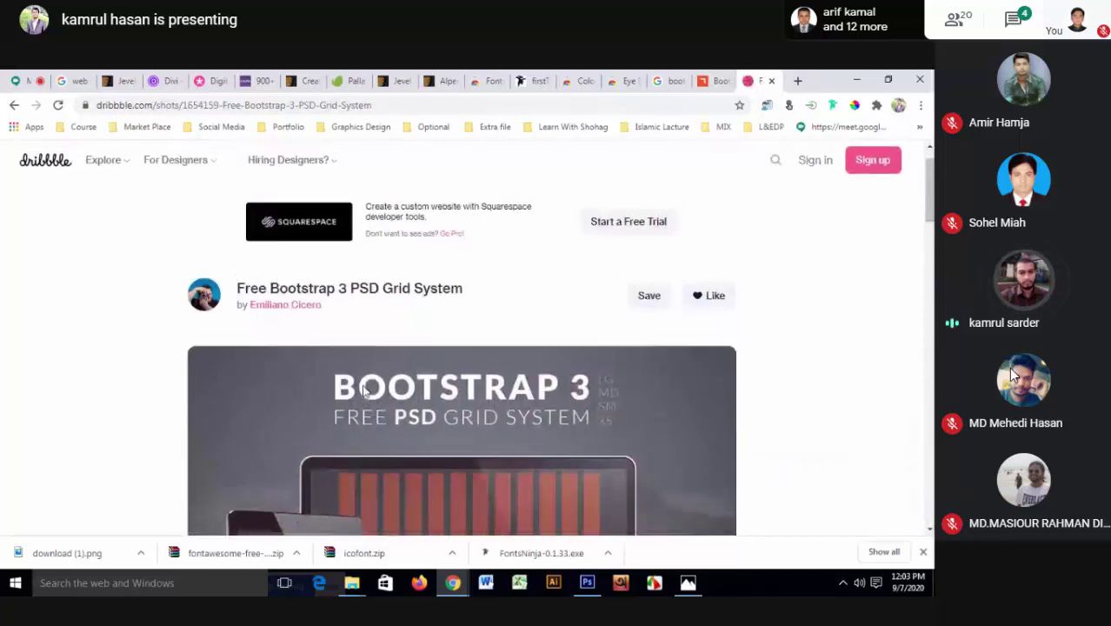
scroll(363, 391, "down", 1)
scroll(364, 391, "down", 5)
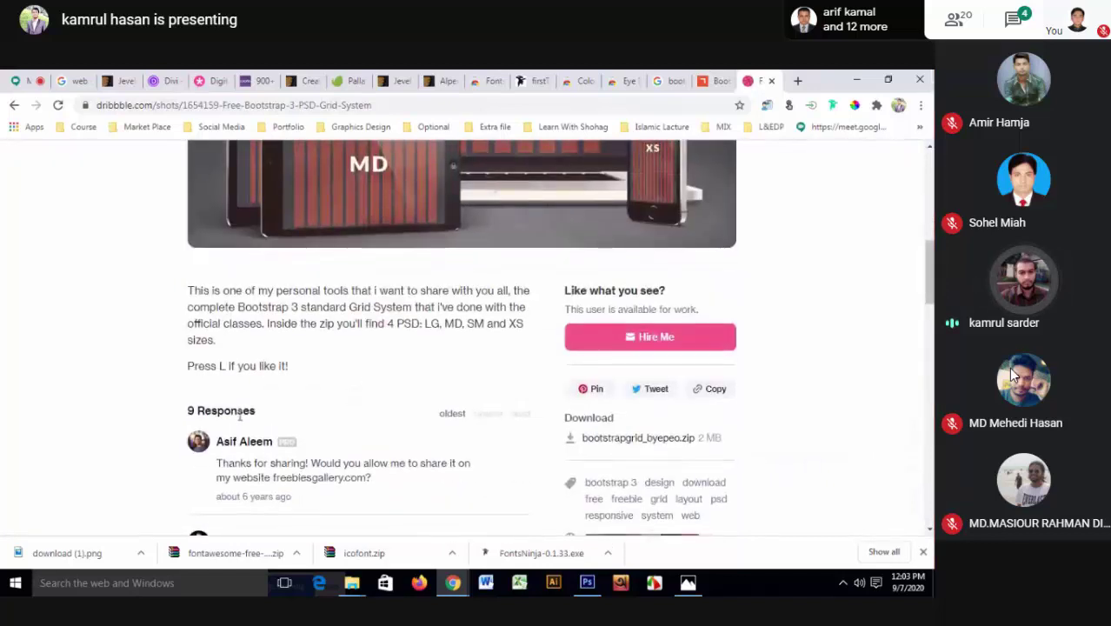
- Return to the benstewart.net article and scroll to its download button
left_click(706, 80)
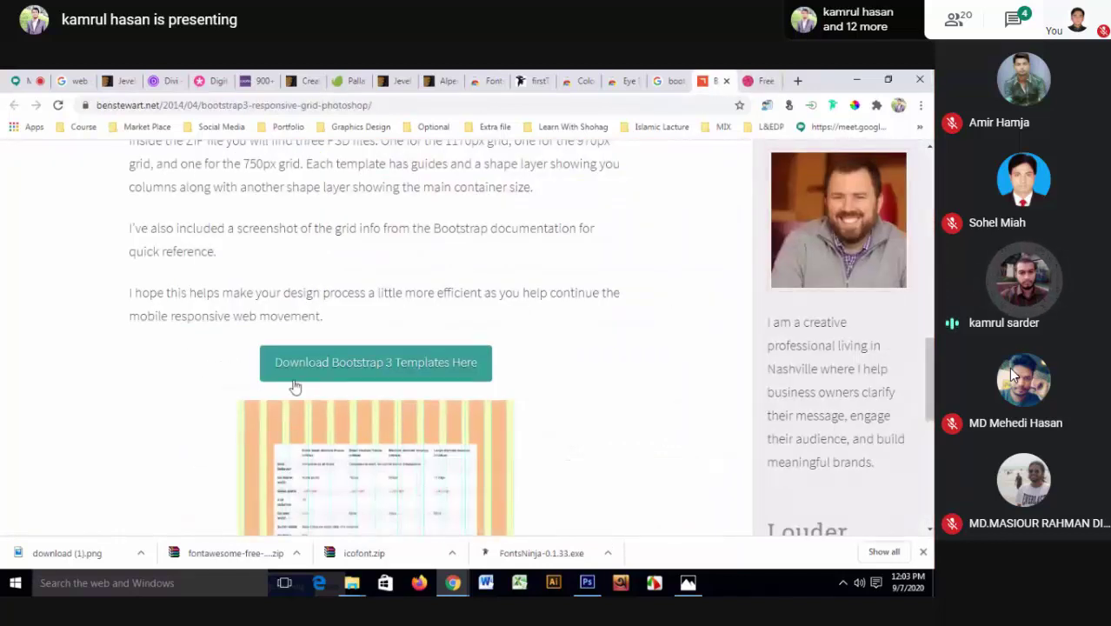
scroll(386, 376, "down", 3)
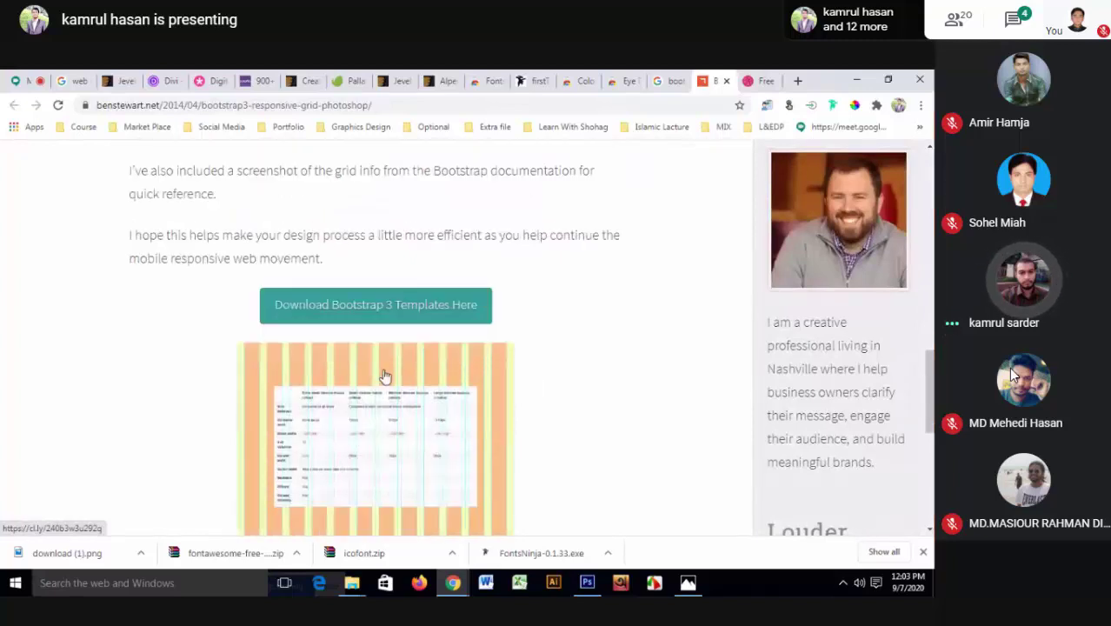
scroll(386, 375, "up", 2)
scroll(386, 376, "up", 1)
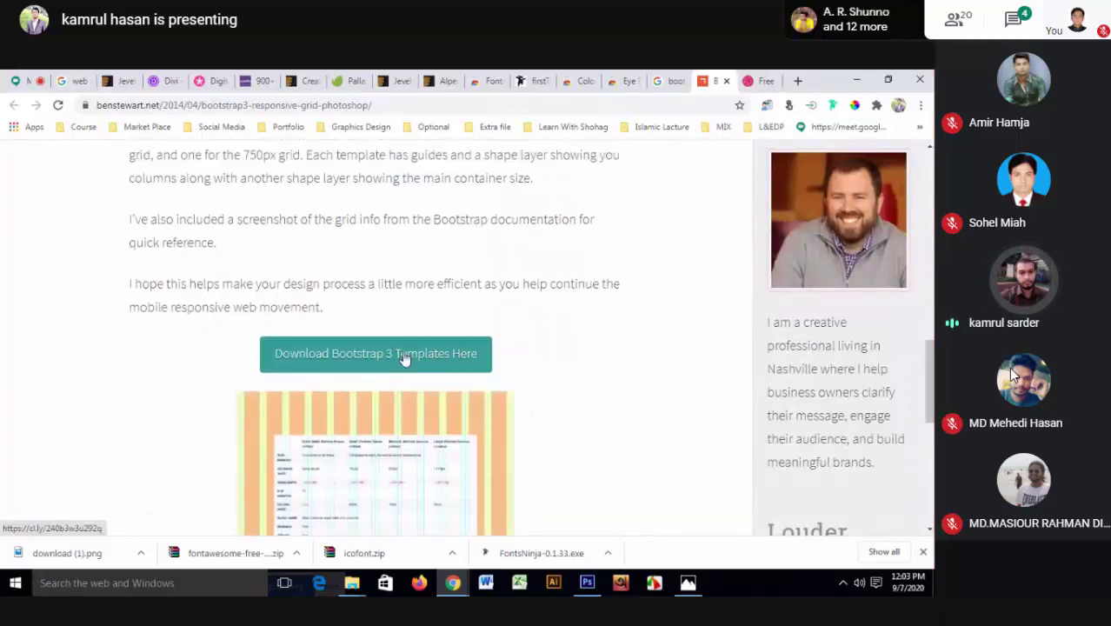
- Download bootstrap3-psds.zip from the CloudApp link and show it in the Downloads folder
left_click(405, 357)
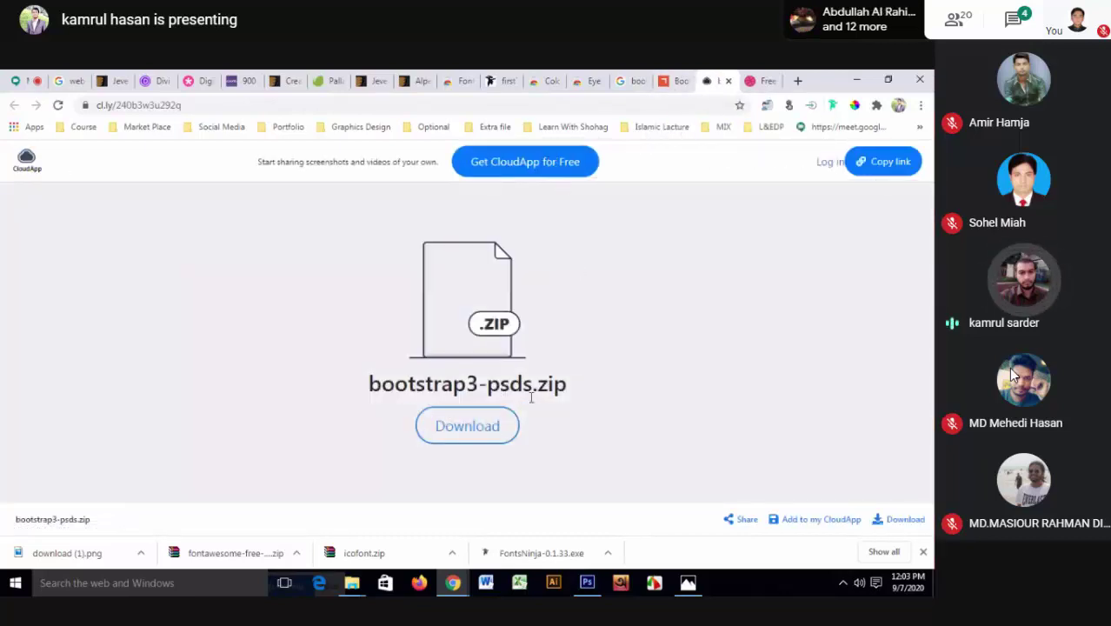
left_click(464, 433)
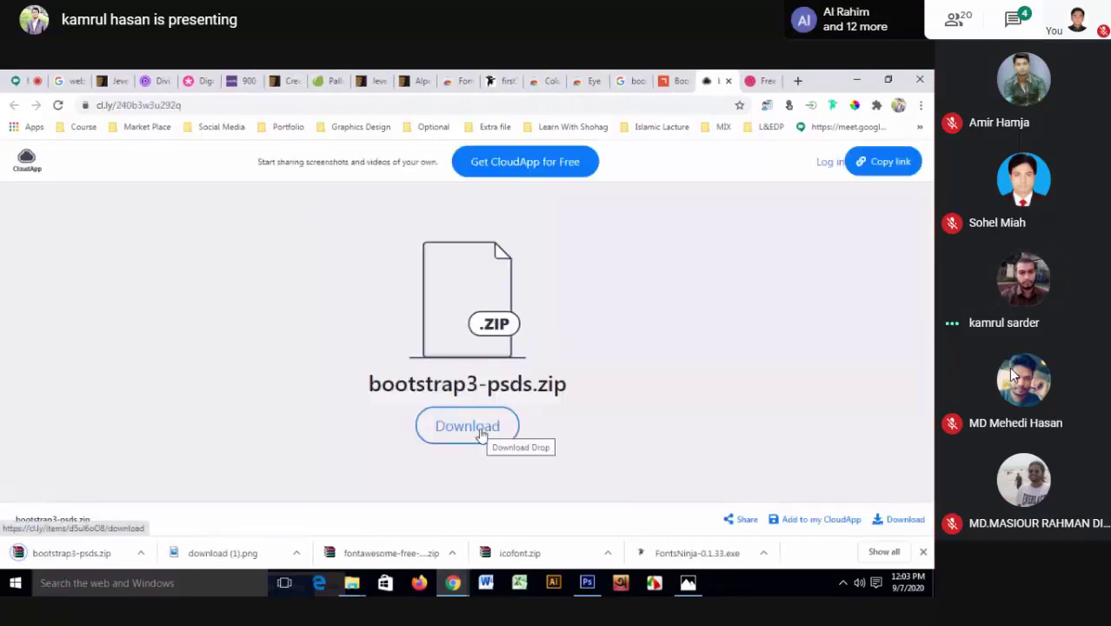
left_click(140, 553)
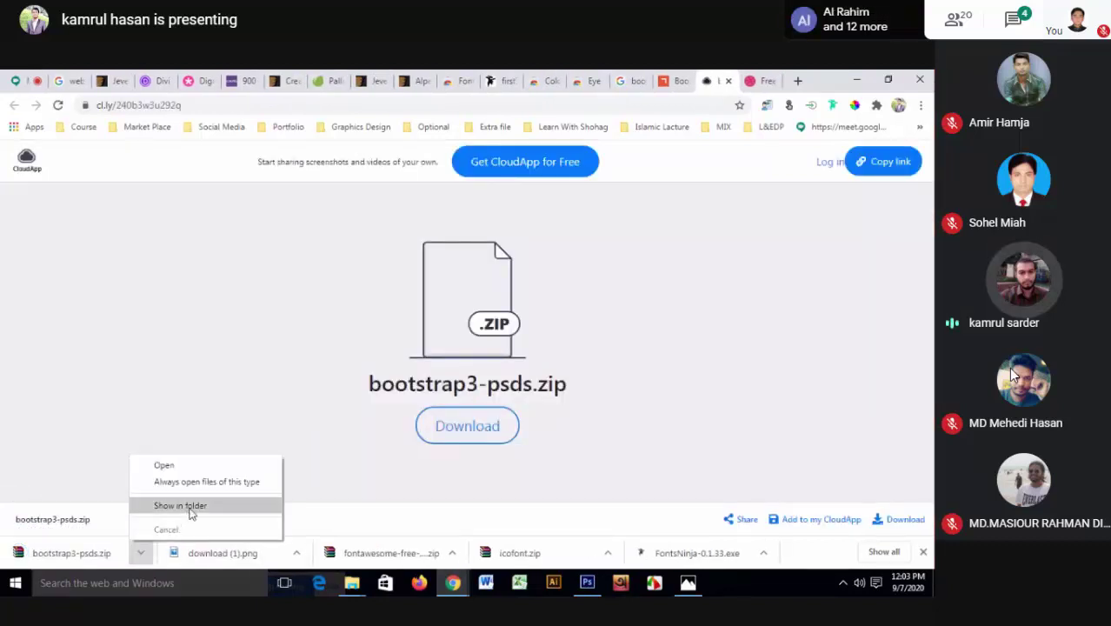
left_click(180, 506)
- Extract bootstrap3-psds.zip using the default destination and options
right_click(179, 543)
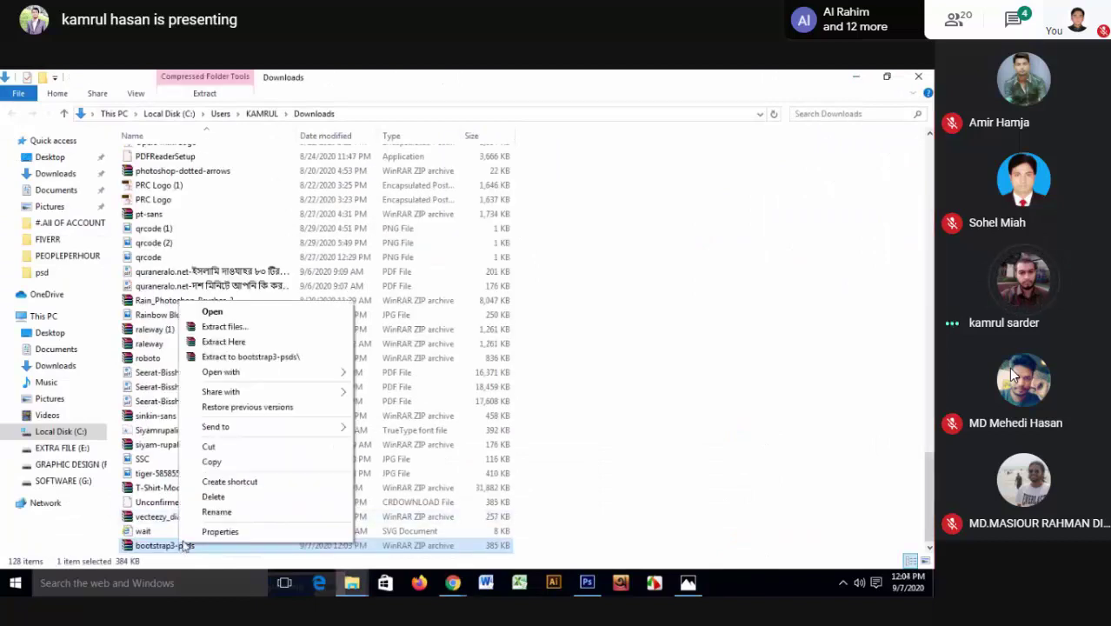
left_click(232, 342)
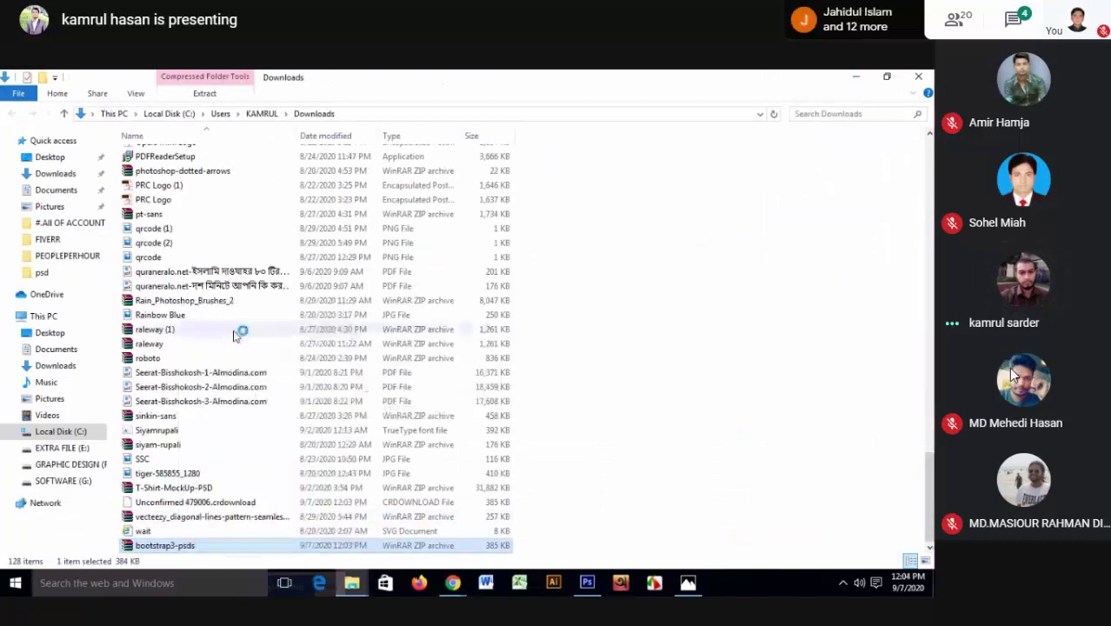
left_click(476, 476)
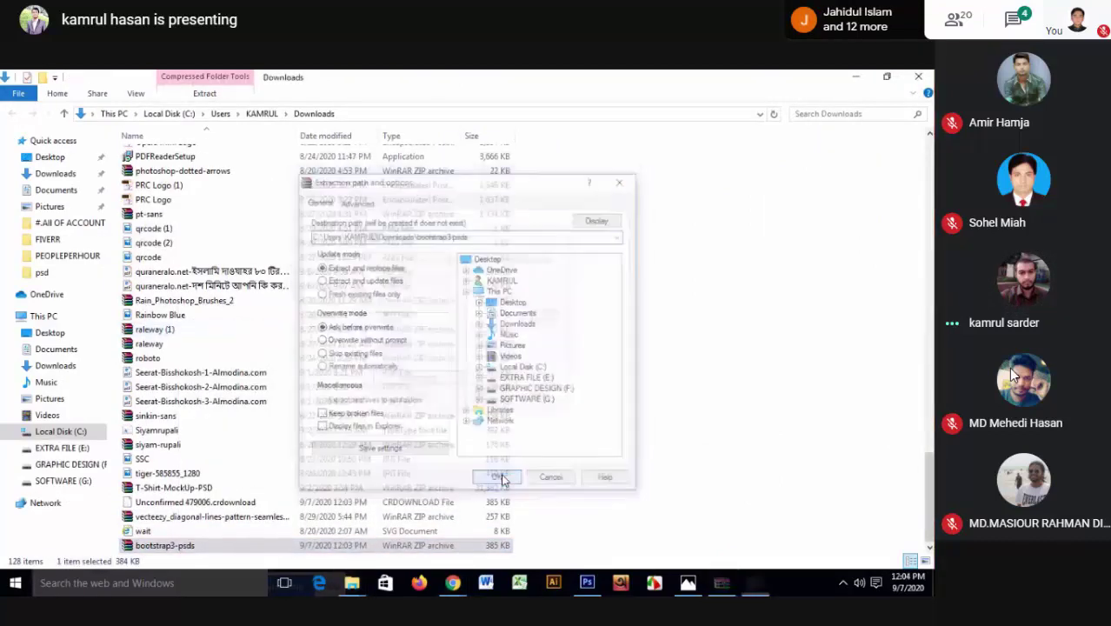
- Open the extracted bootstrap3-psds folder showing the 750, 970 and 1170 PSDs
scroll(342, 445, "up", 10)
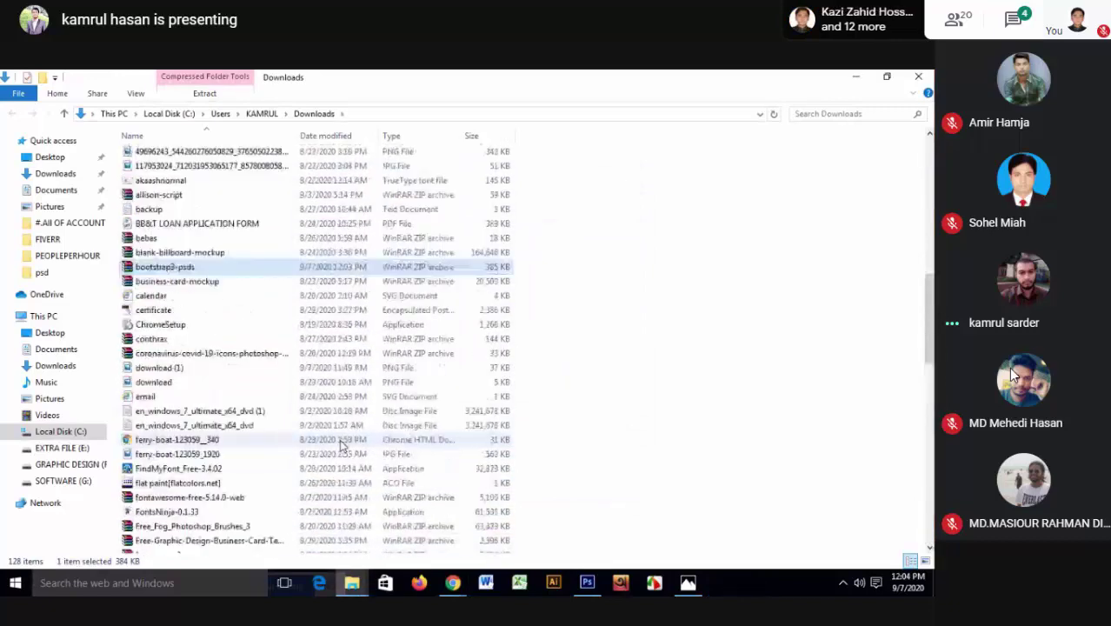
scroll(342, 445, "up", 10)
scroll(341, 445, "up", 8)
scroll(339, 439, "up", 5)
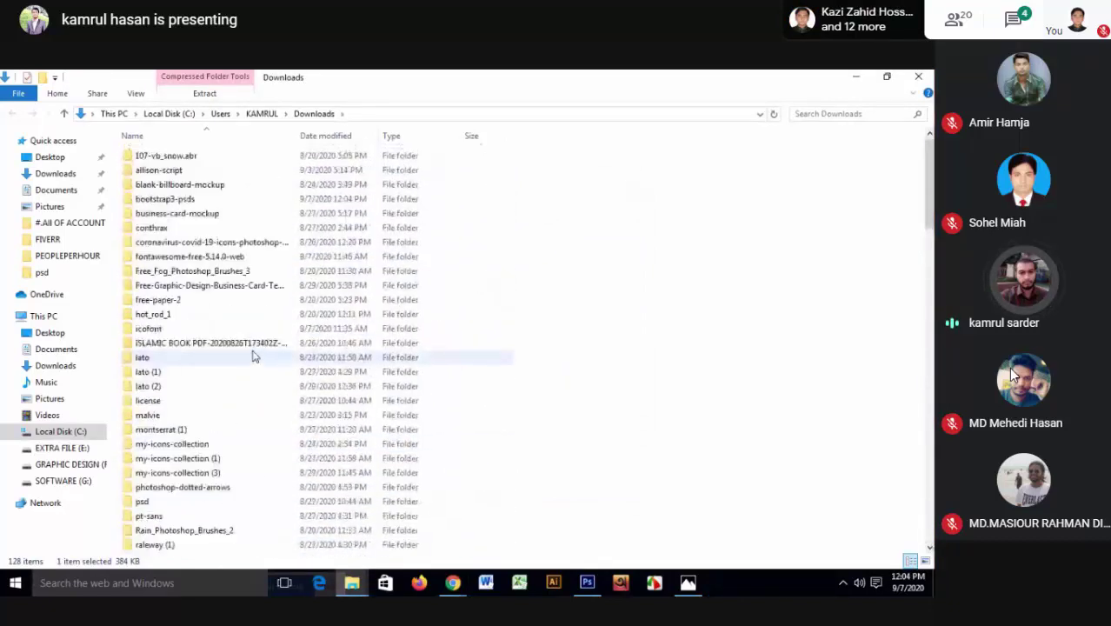
double_click(172, 202)
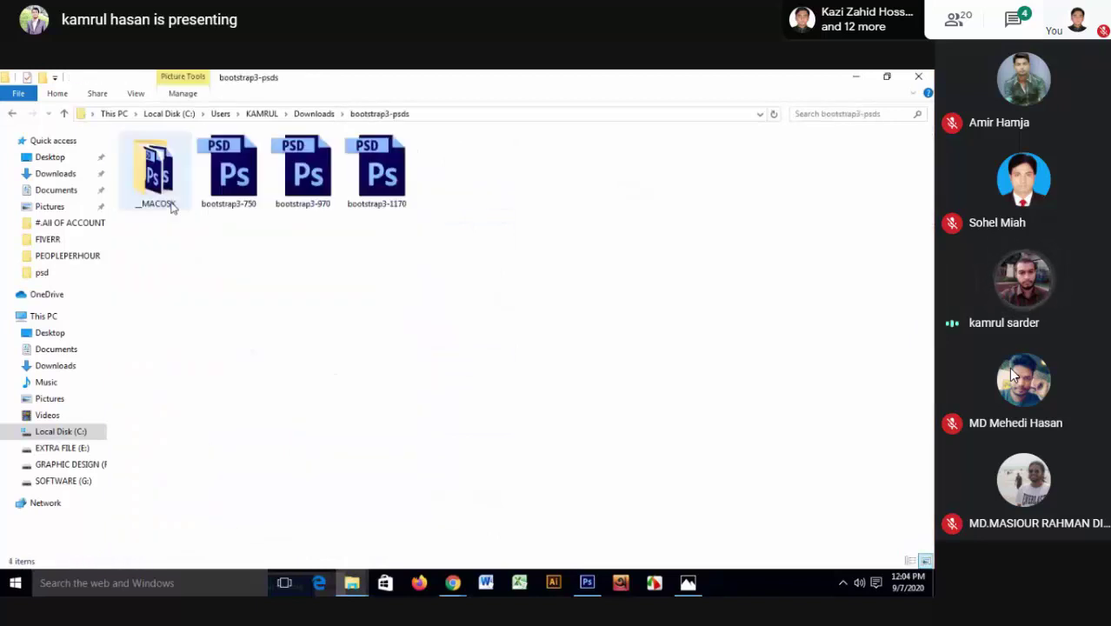
left_click_drag(178, 241, 408, 201)
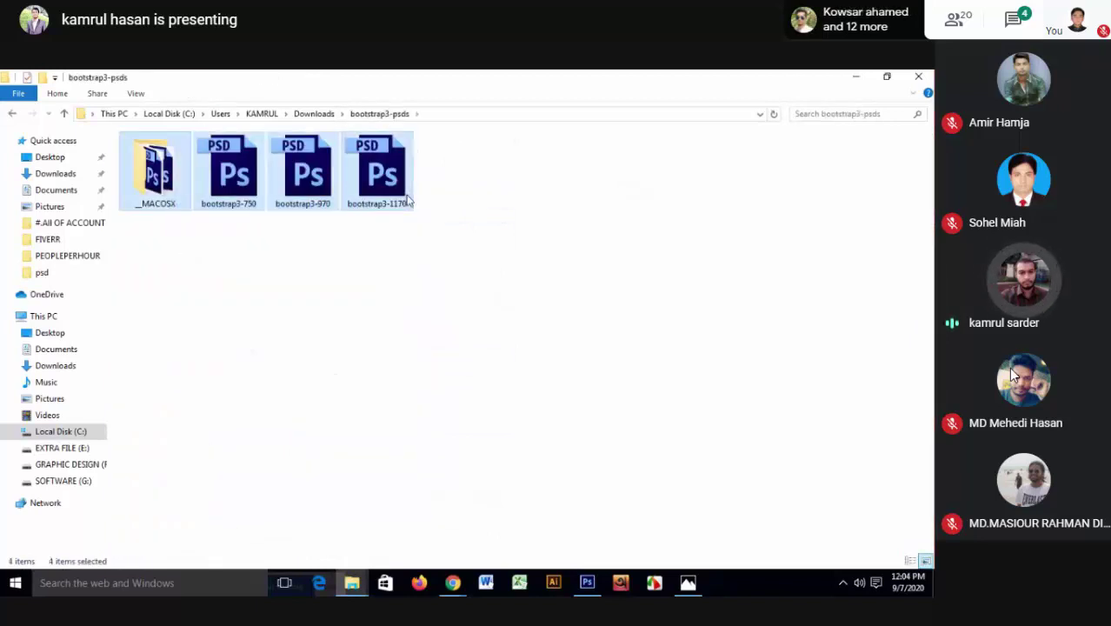
left_click(467, 189)
- Copy the benstewart.net Bootstrap 3 grid article URL and post it in the Meet chat
left_click(855, 77)
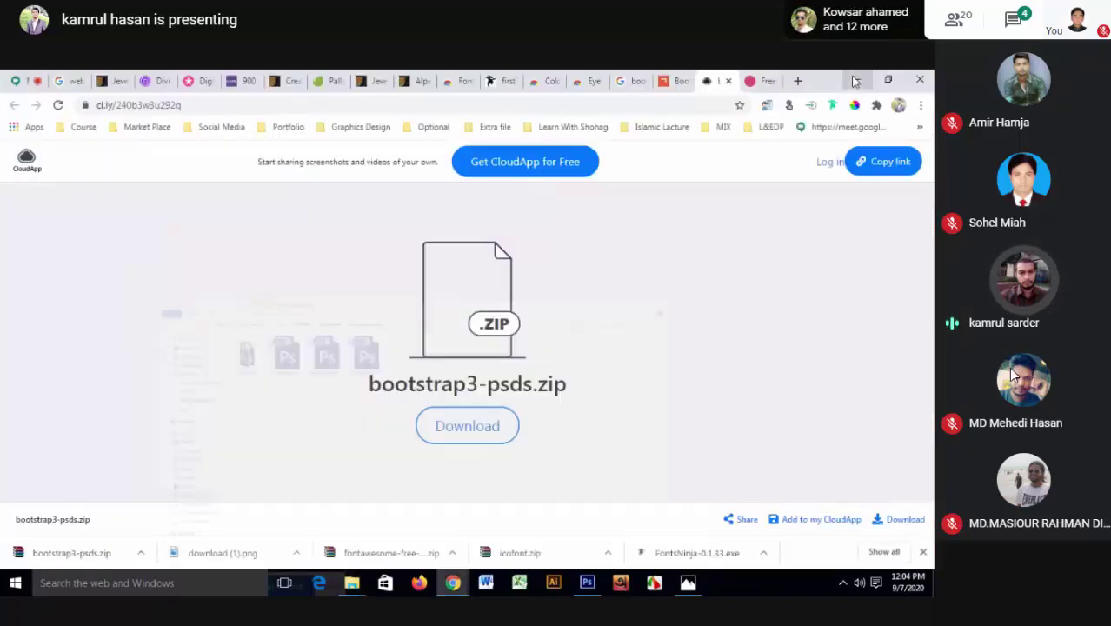
left_click(671, 81)
left_click(411, 105)
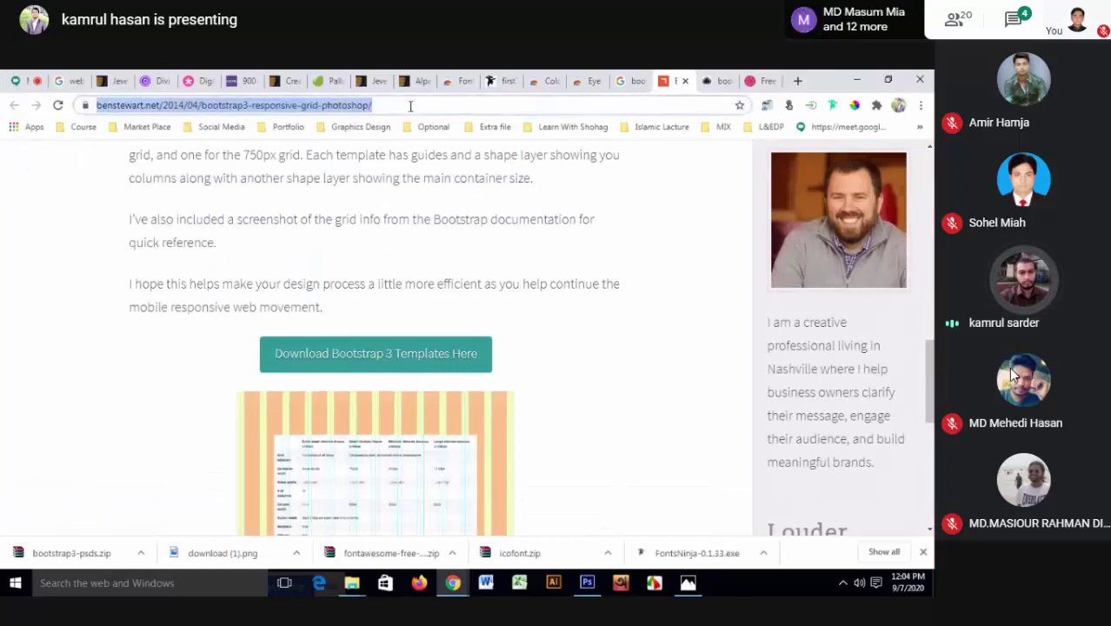
left_click(26, 81)
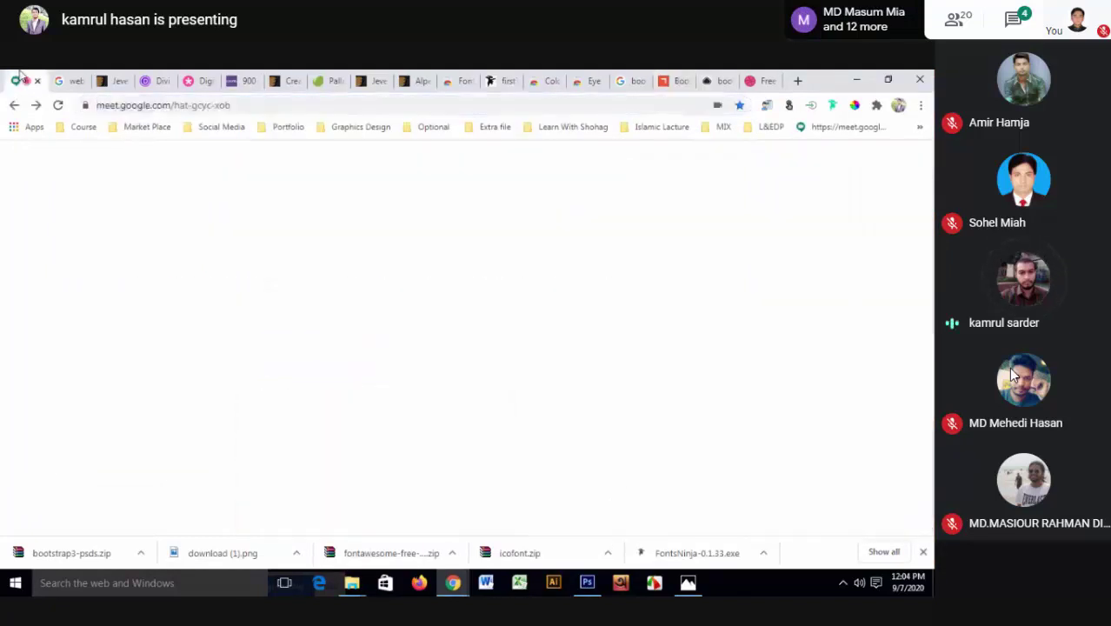
mouse_move(826, 465)
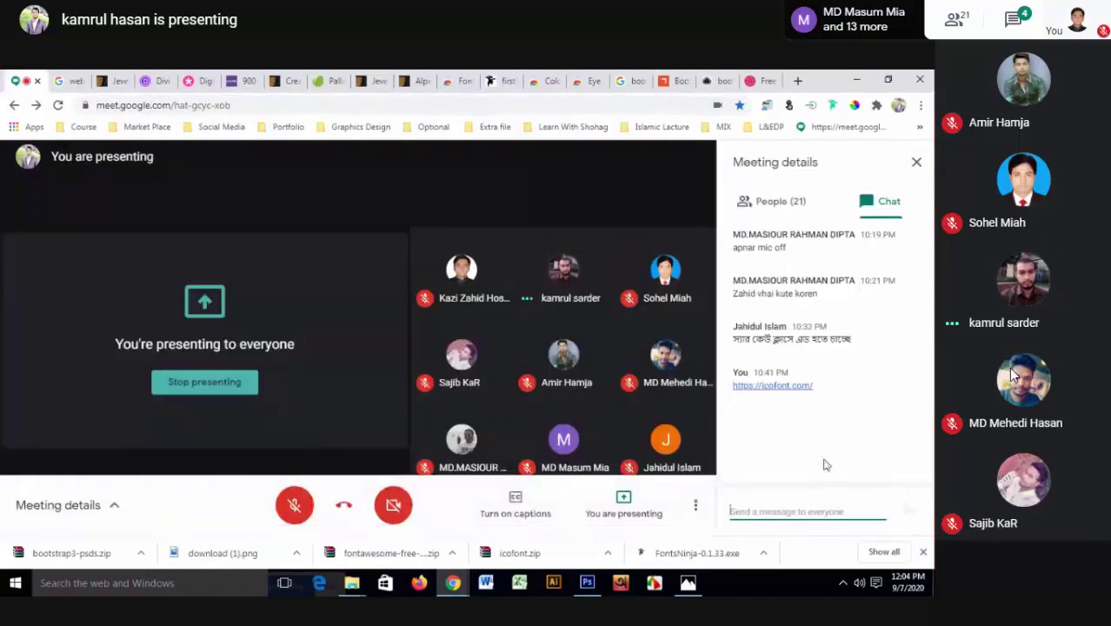
left_click(787, 515)
type("https://benstewart.net/2014/04/bootstrap3-responsive-grid-photoshop/")
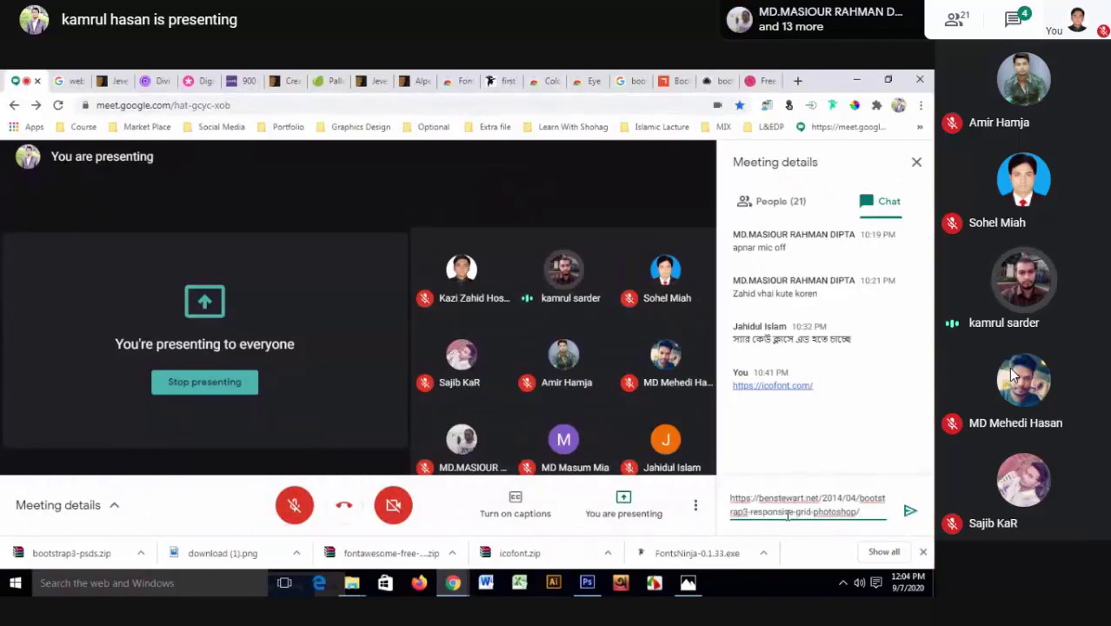
key("Return")
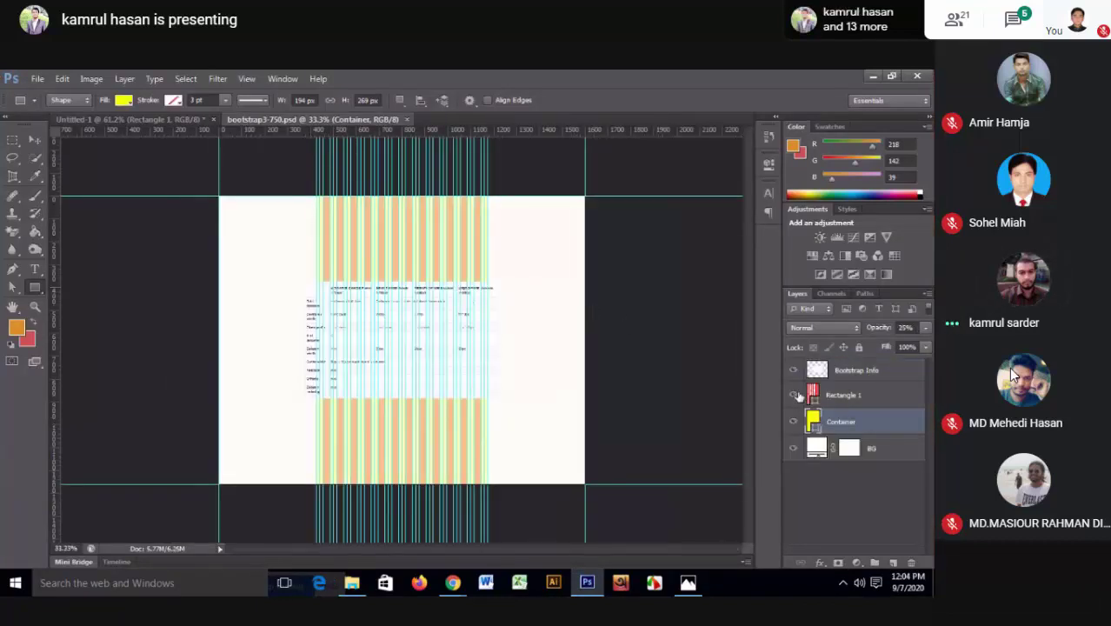
- Hide the Bootstrap Info and Container layers in bootstrap3-750.psd
left_click(795, 372)
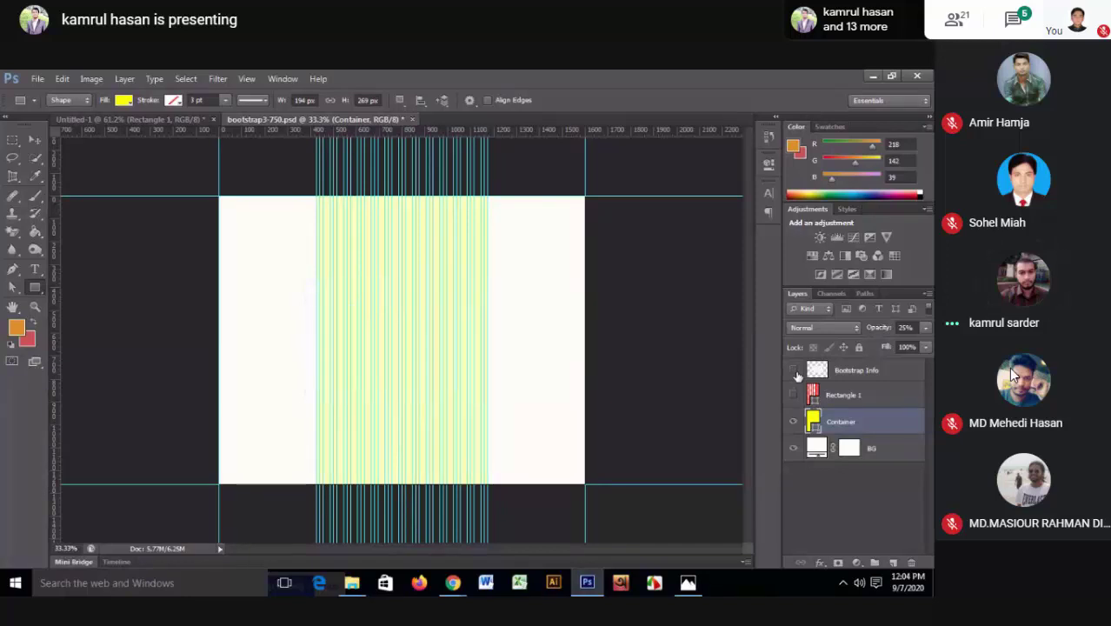
left_click(792, 421)
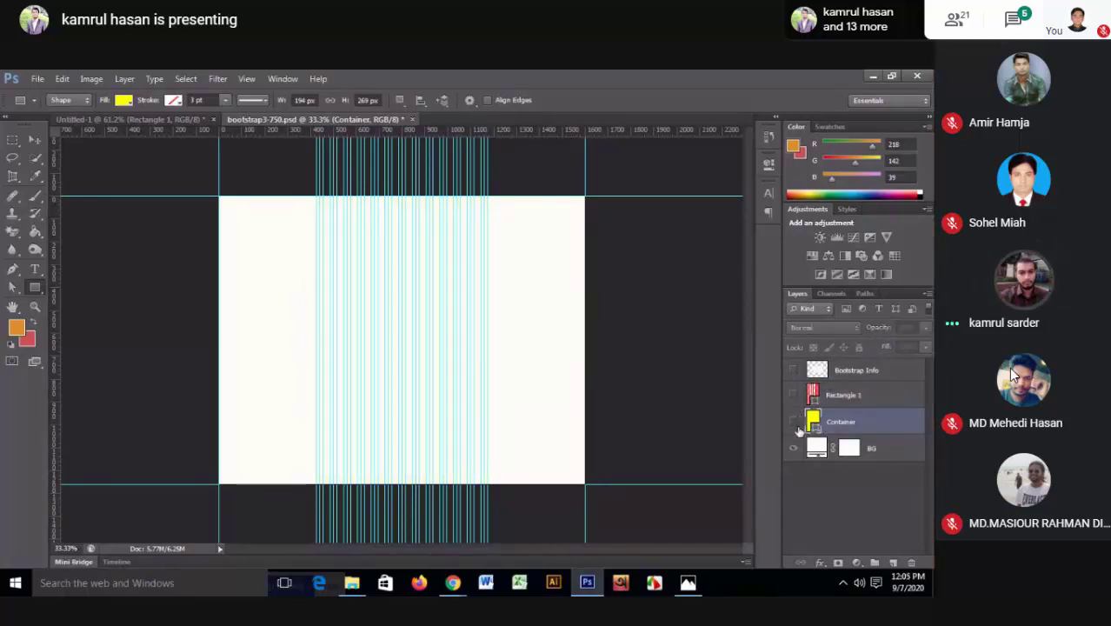
scroll(408, 302, "up", 2)
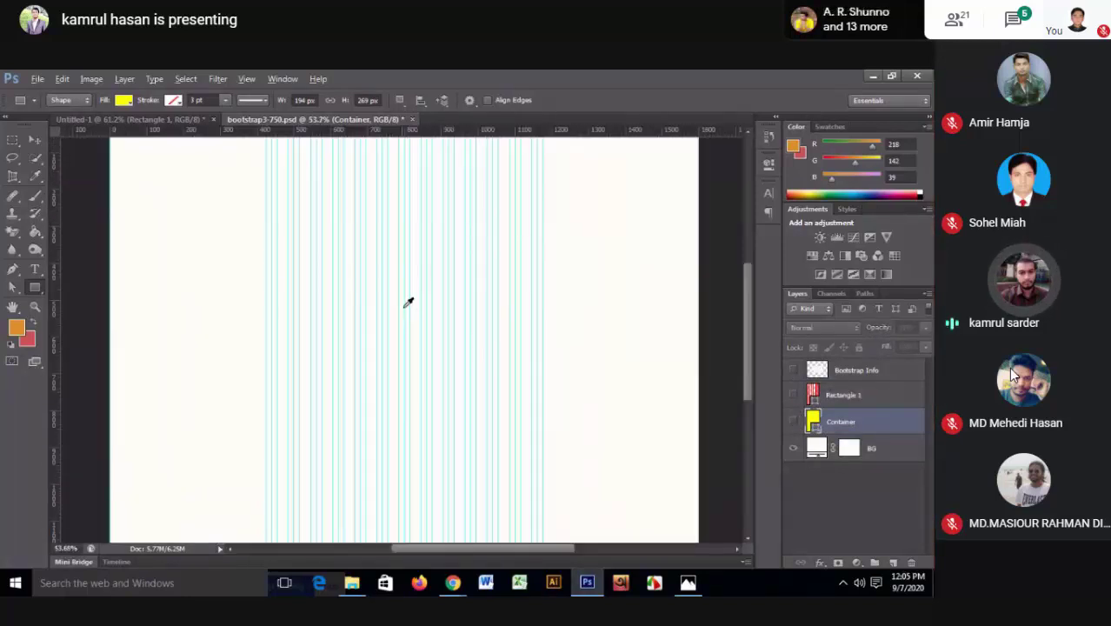
scroll(407, 303, "up", 1)
scroll(411, 303, "down", 1)
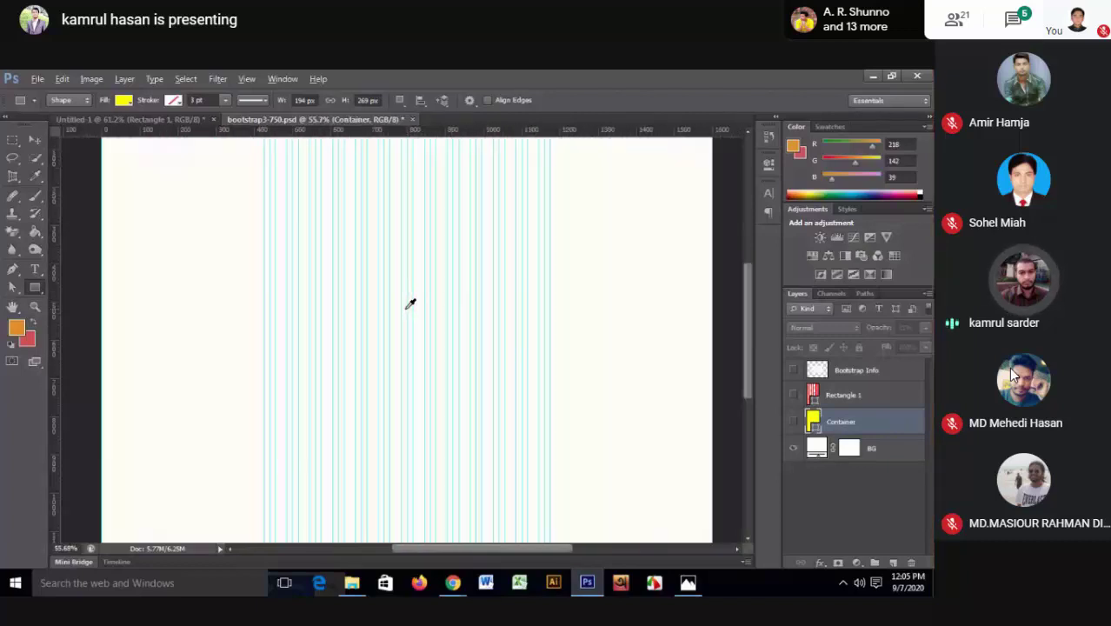
scroll(469, 285, "down", 1)
scroll(471, 288, "up", 3)
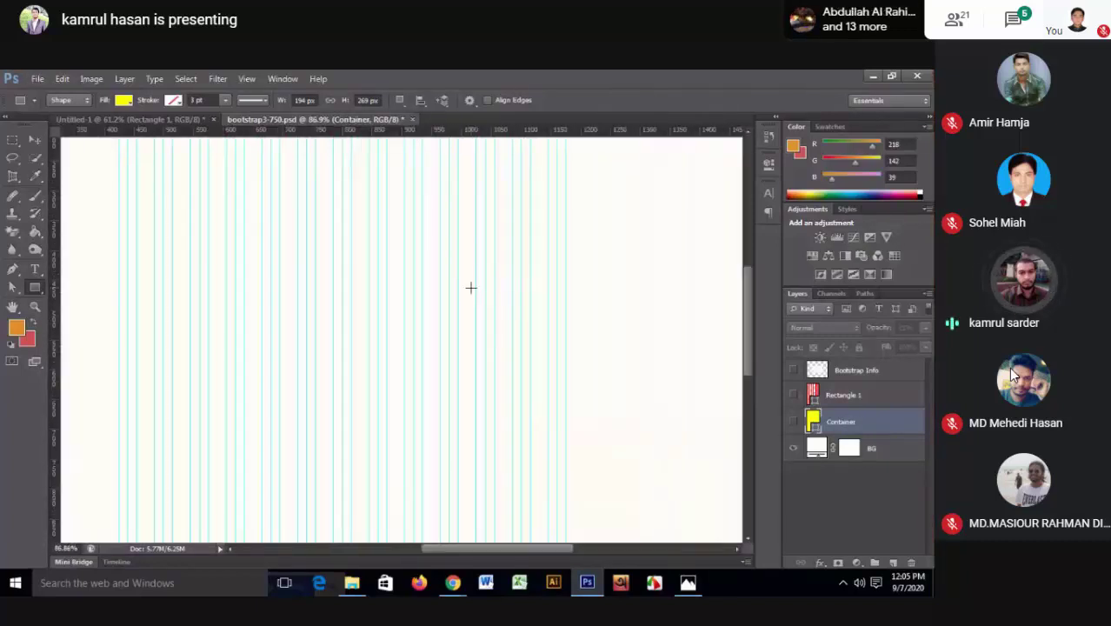
scroll(228, 274, "down", 1)
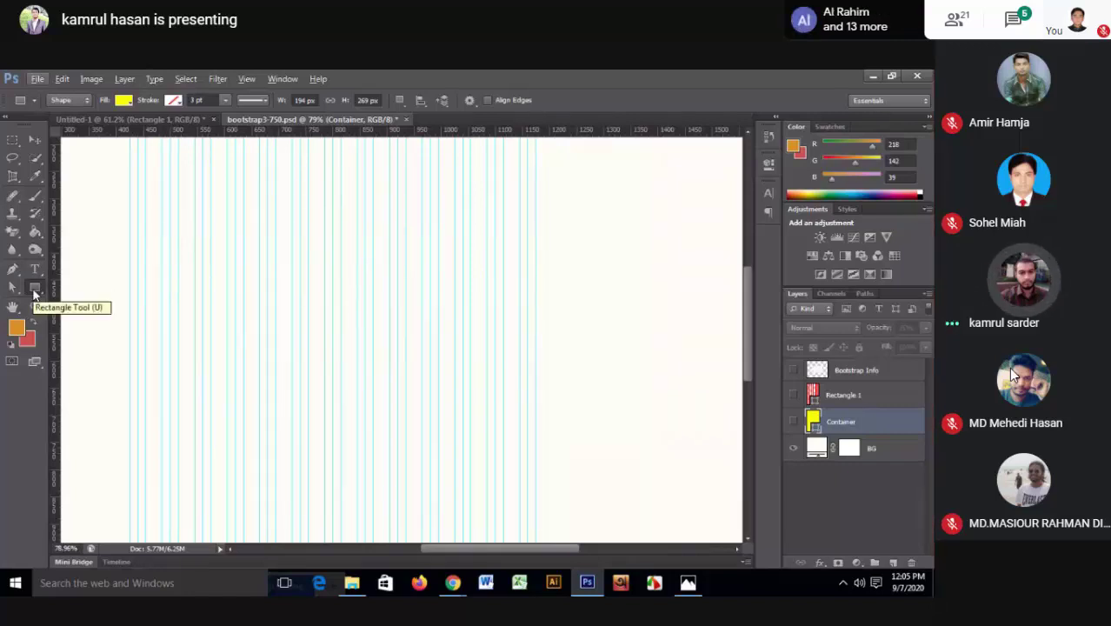
key("alt+Tab")
key("alt+Tab")
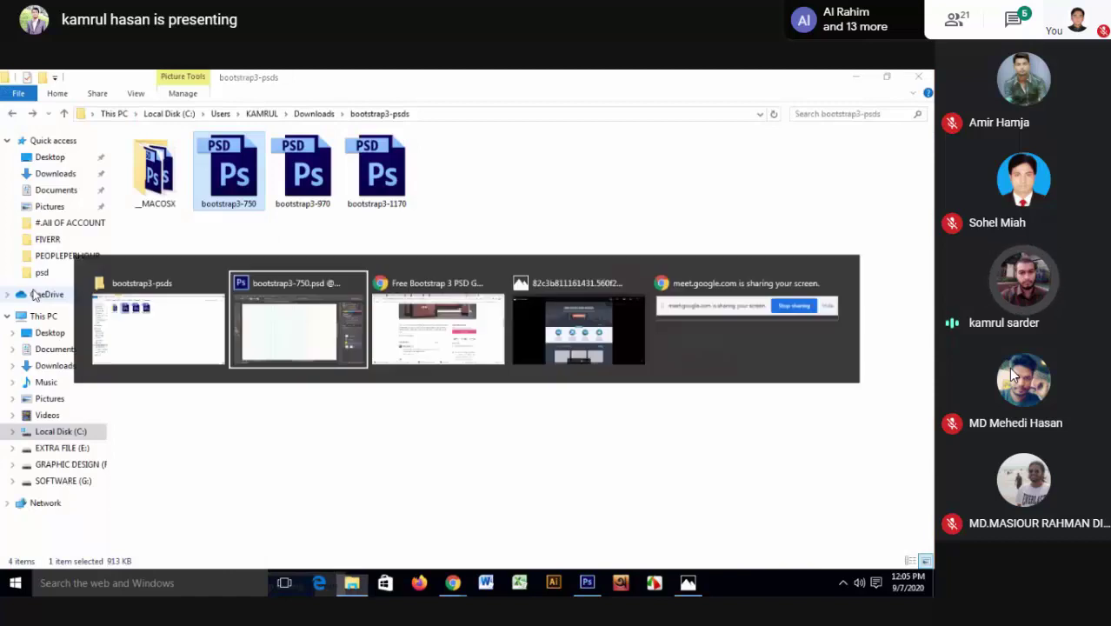
key("alt+Tab")
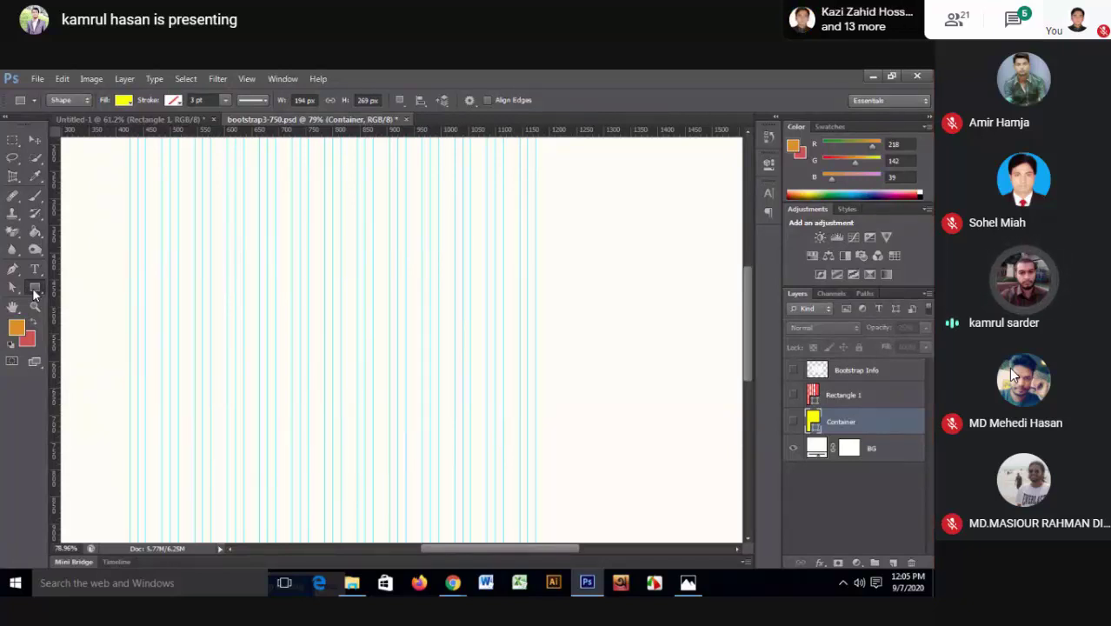
- Open bootstrap3-970.psd from the bootstrap3-psds folder, keeping its layers
scroll(168, 280, "down", 2)
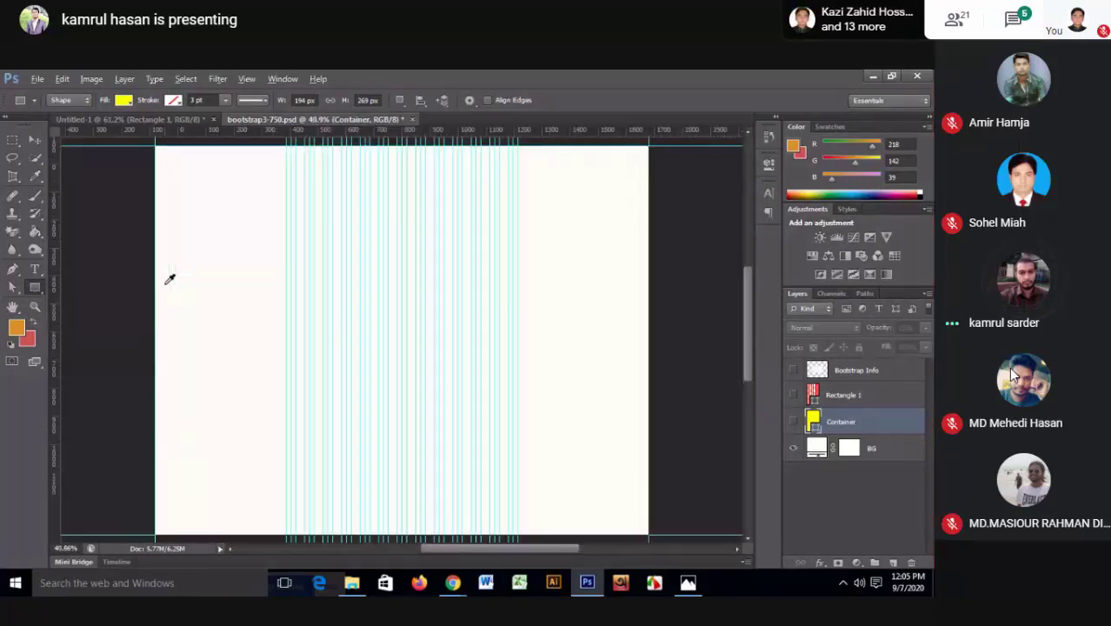
scroll(374, 268, "up", 2)
scroll(375, 268, "up", 2)
scroll(374, 267, "up", 1)
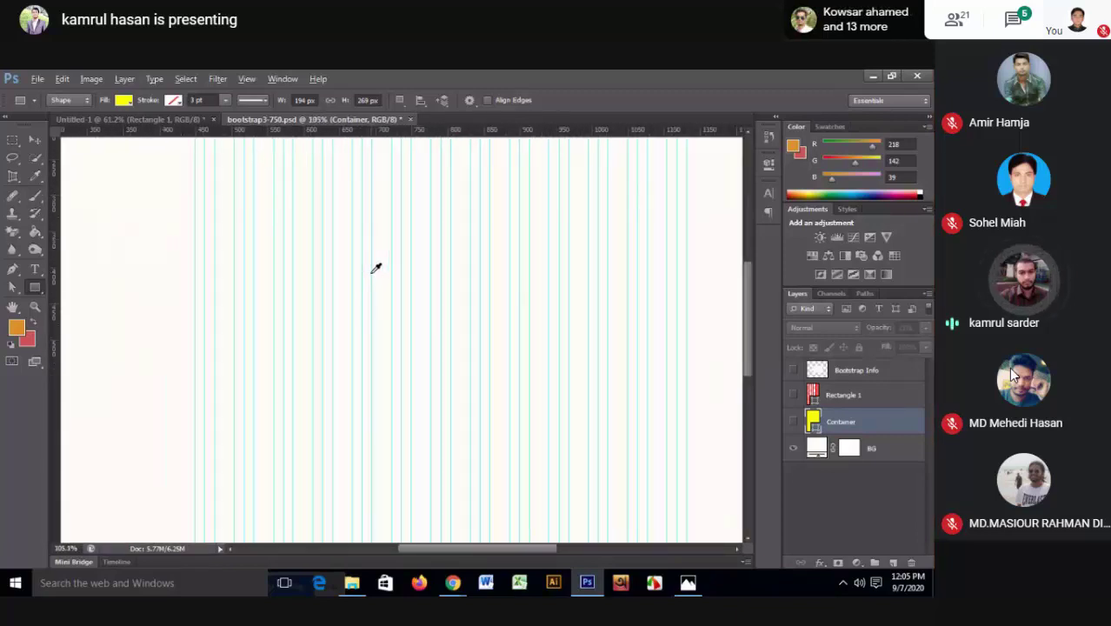
scroll(375, 267, "up", 1)
scroll(342, 264, "down", 1)
scroll(342, 264, "down", 1)
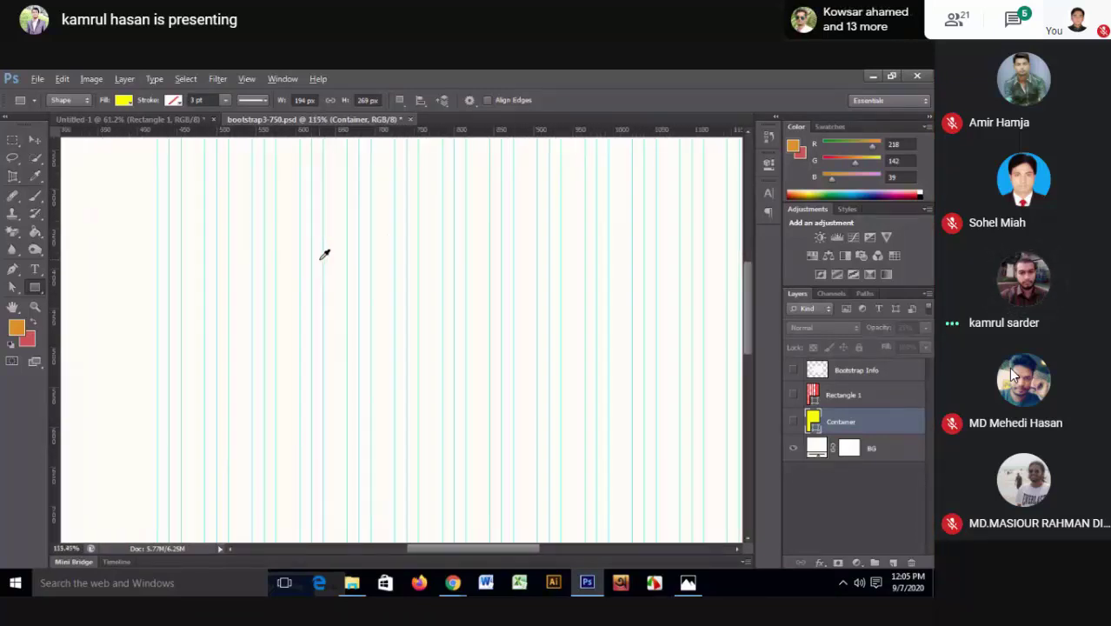
scroll(343, 264, "down", 1)
scroll(342, 264, "down", 1)
key("alt+Tab")
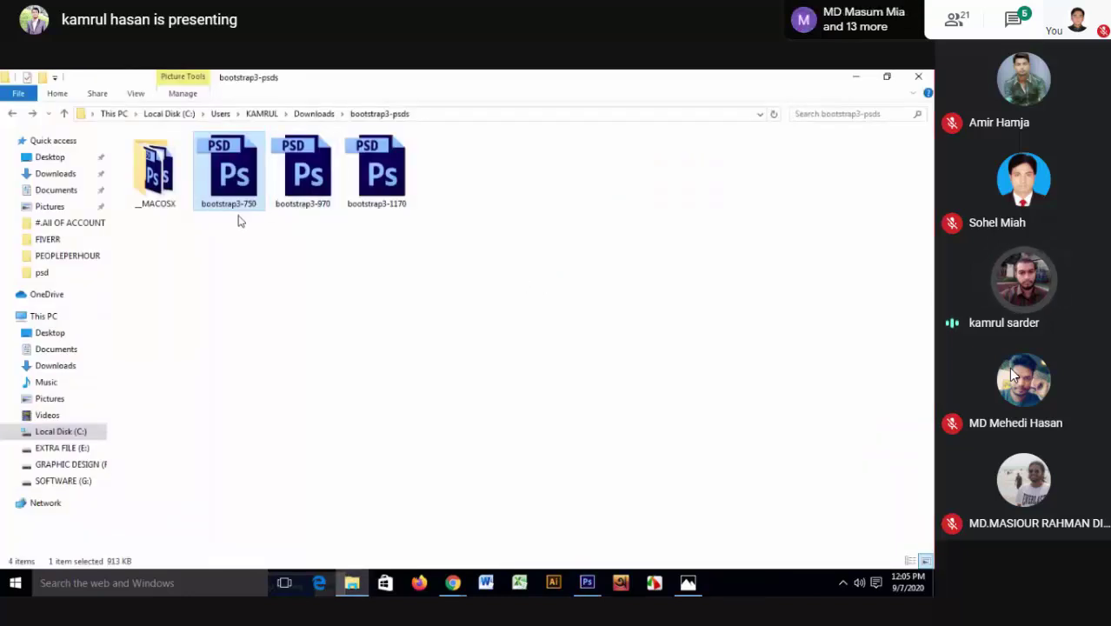
double_click(318, 202)
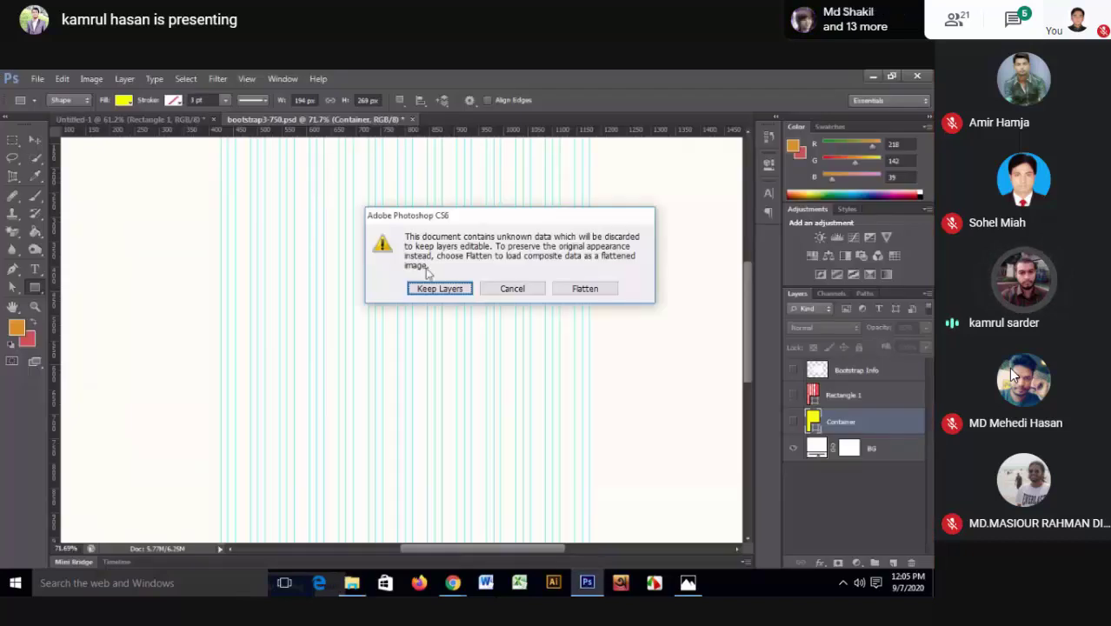
left_click(449, 288)
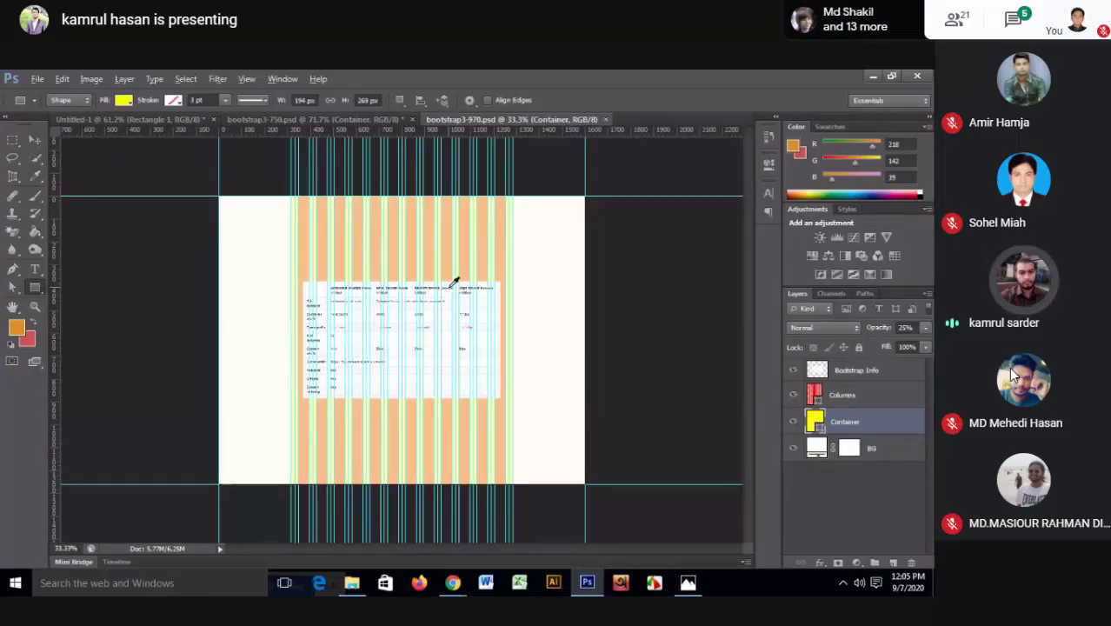
- Keep the layers of bootstrap3-1170.psd and return to that document
scroll(452, 282, "up", 3)
scroll(453, 282, "up", 2)
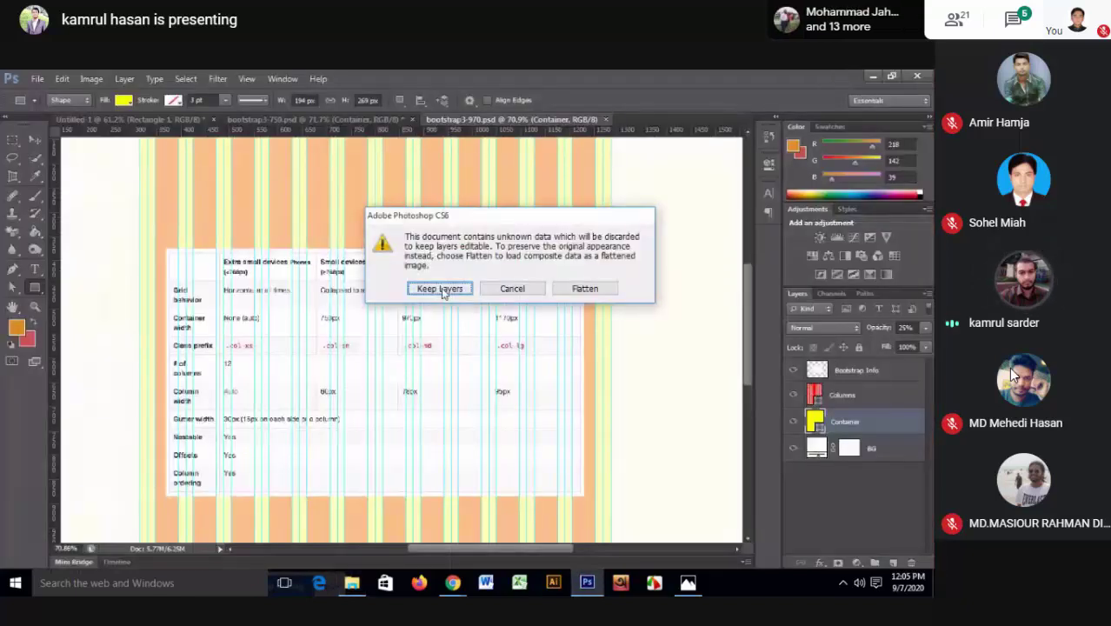
left_click(442, 289)
scroll(451, 278, "up", 3)
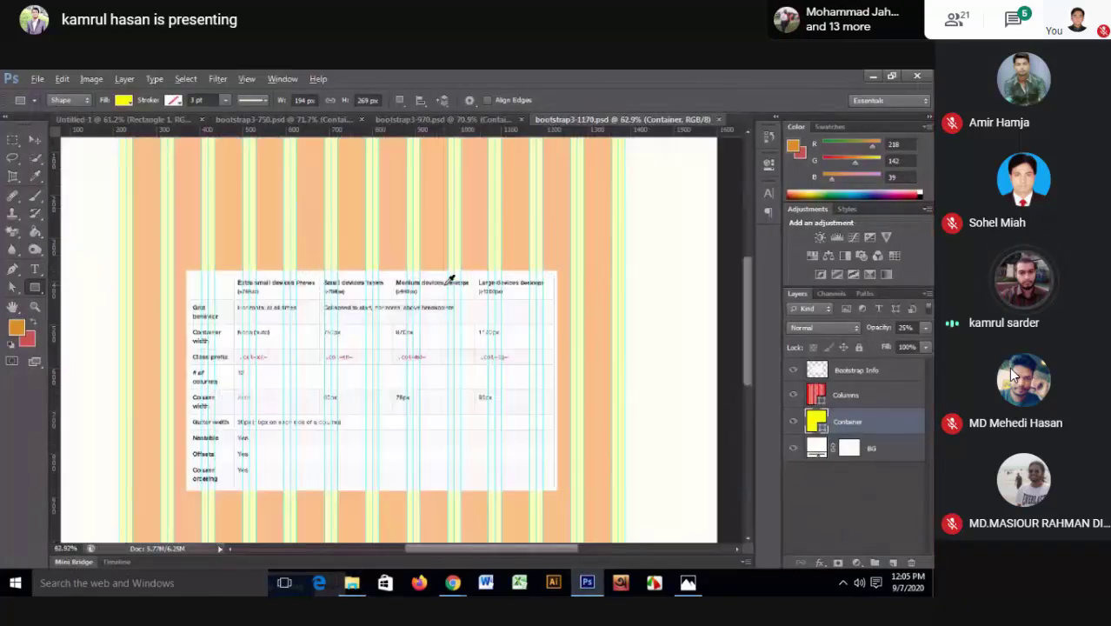
scroll(451, 278, "down", 2)
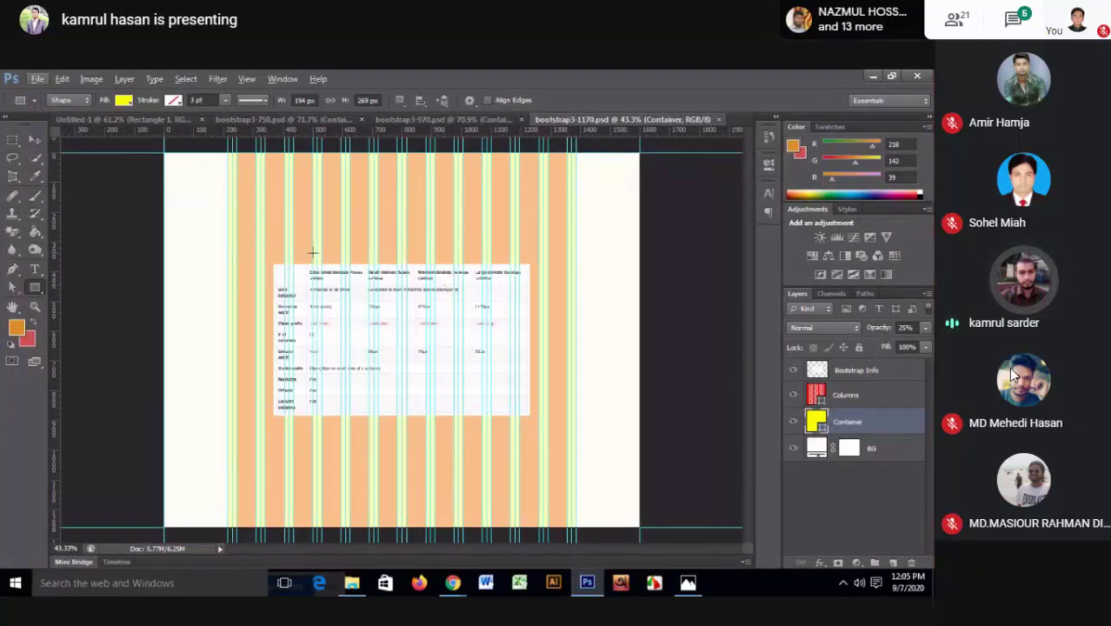
key("alt+Tab")
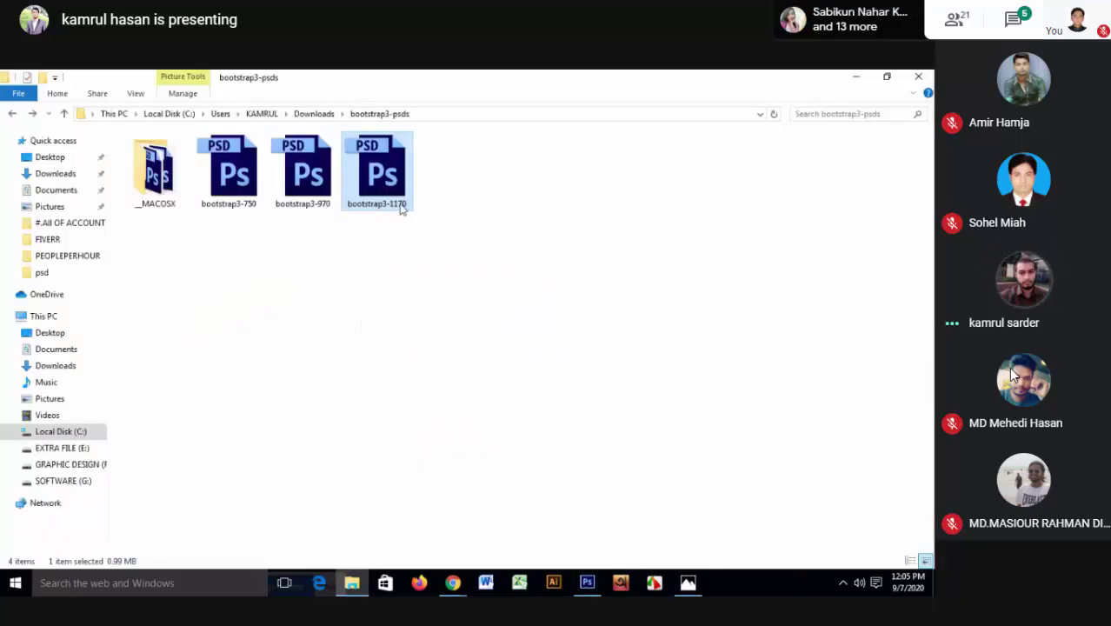
key("alt+Tab")
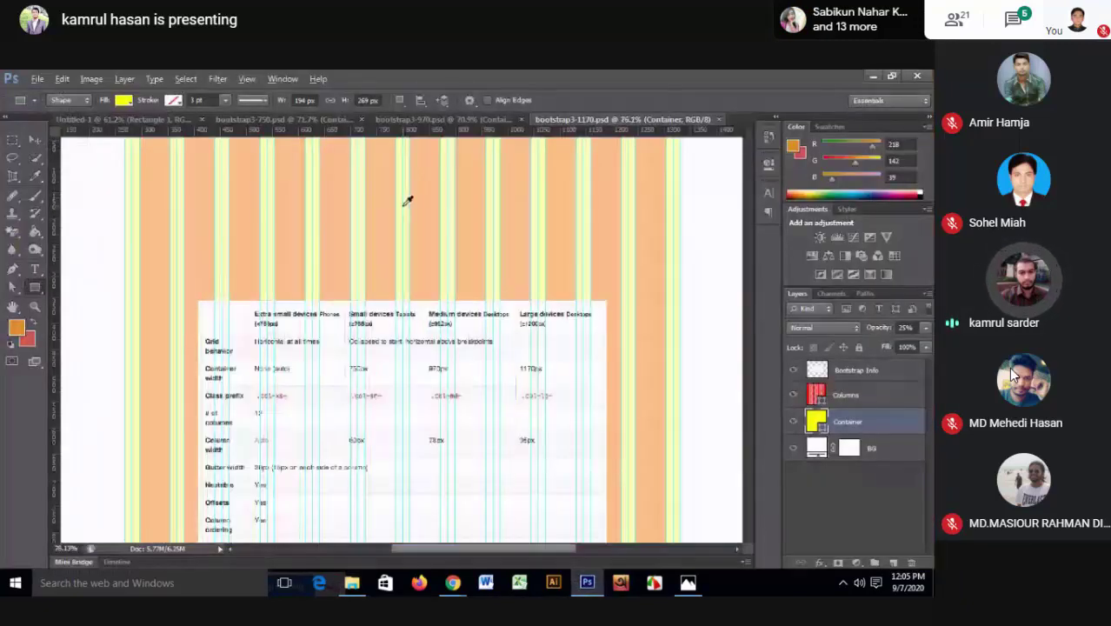
- Draw a 1170 × 96 px rectangular marquee selection across the top of the grid
left_click(14, 142)
left_click(87, 137)
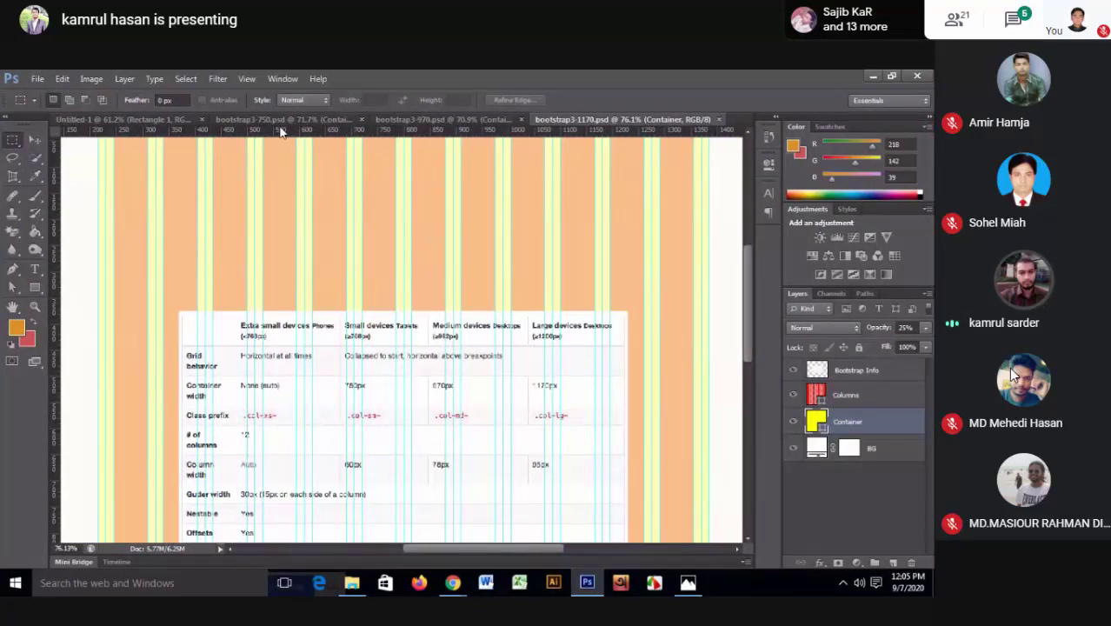
right_click(340, 130)
left_click(360, 141)
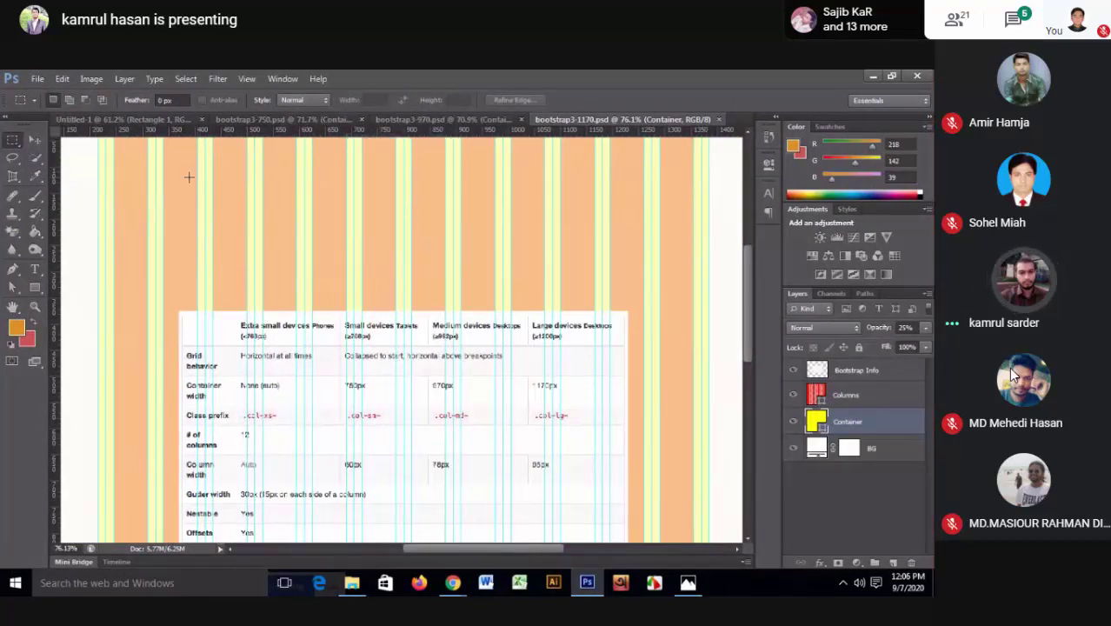
left_click_drag(96, 183, 708, 232)
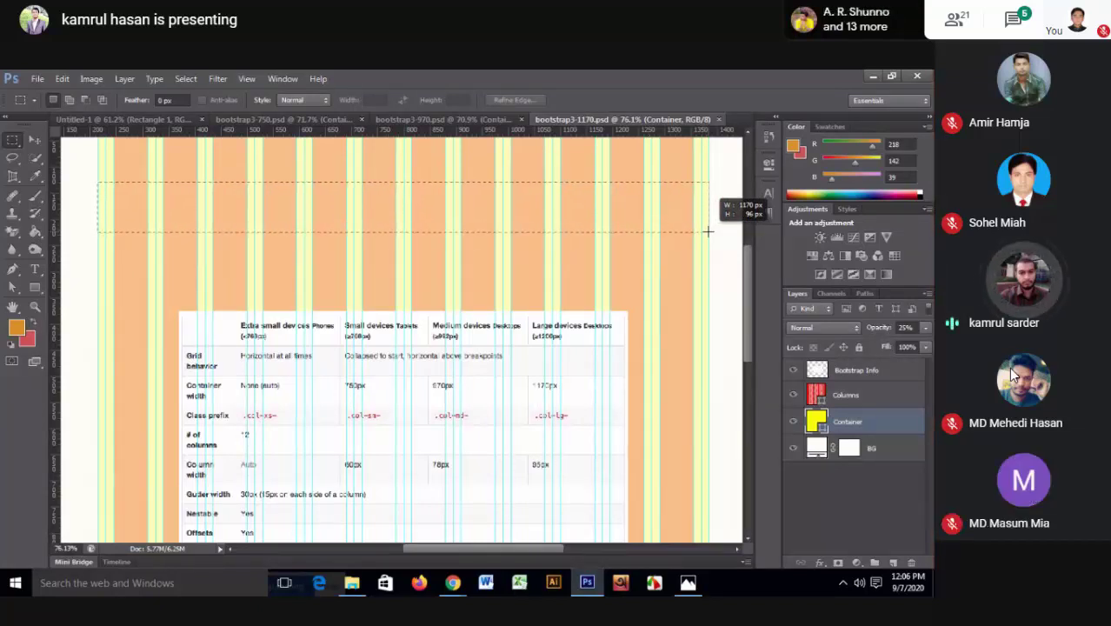
left_click_drag(708, 231, 708, 232)
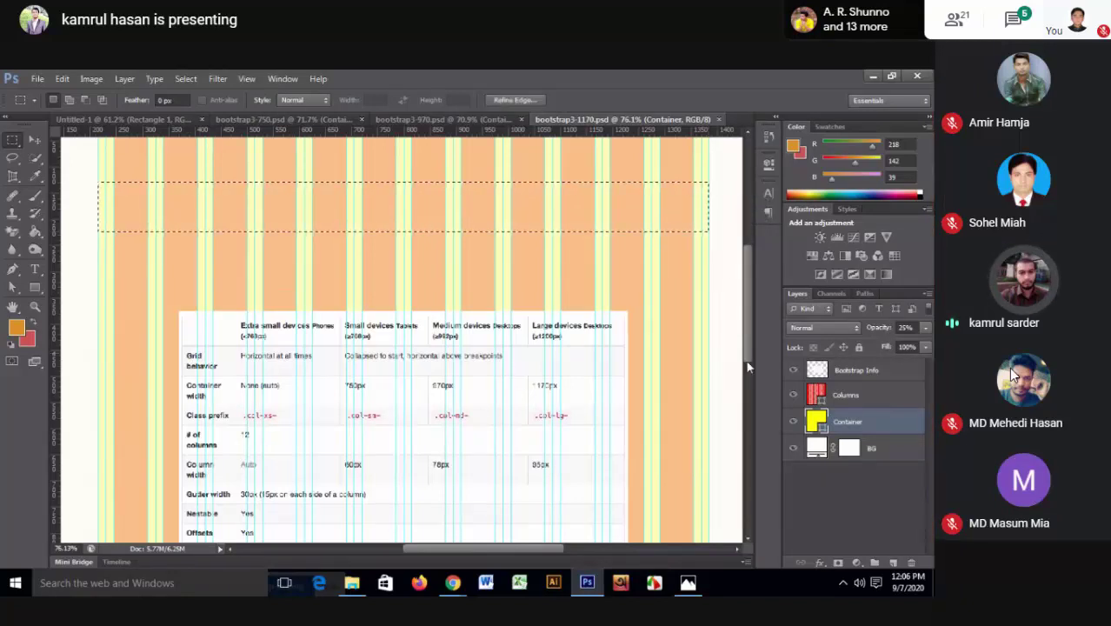
- Hide the Columns, Container and Bootstrap Info layers in bootstrap3-1170.psd
left_click(793, 395)
left_click(793, 421)
left_click(793, 370)
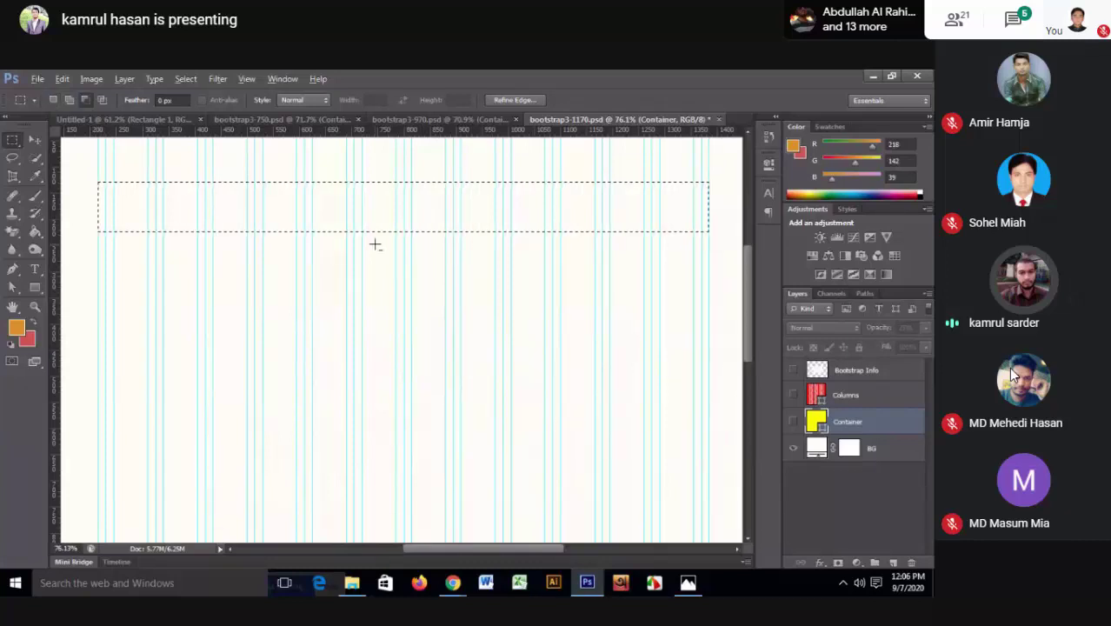
scroll(375, 244, "down", 2)
scroll(375, 244, "up", 1)
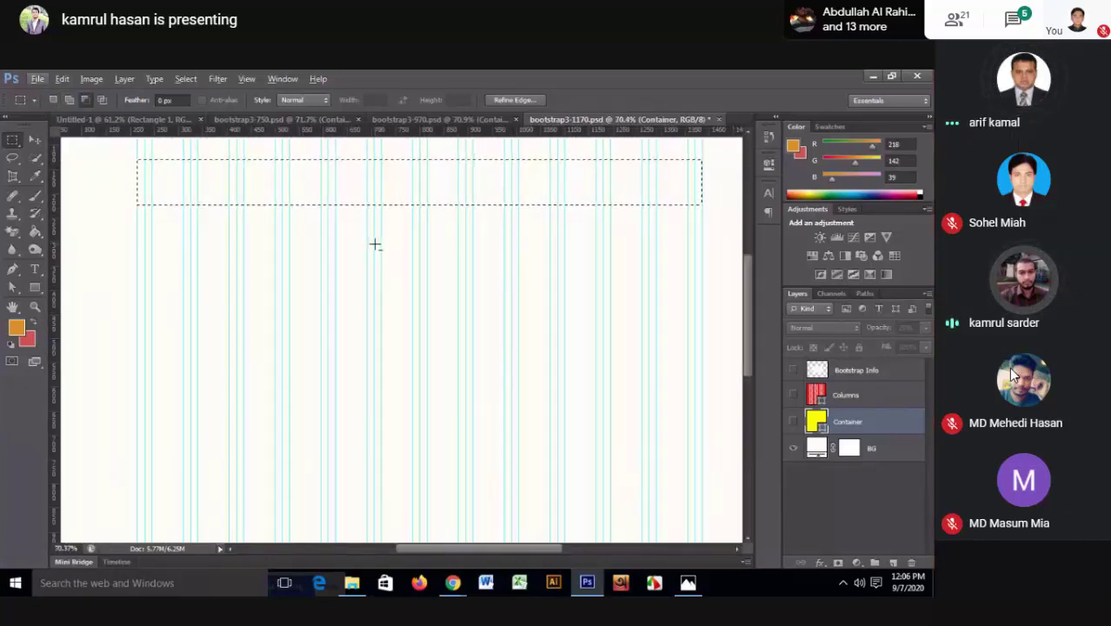
key("alt+Tab")
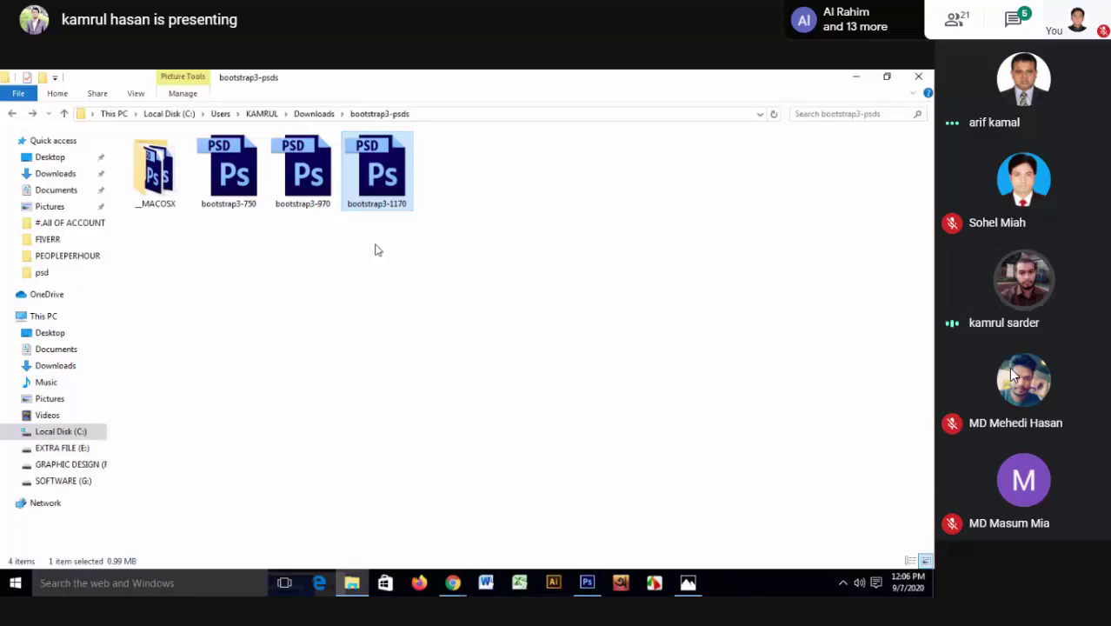
key("alt+Tab")
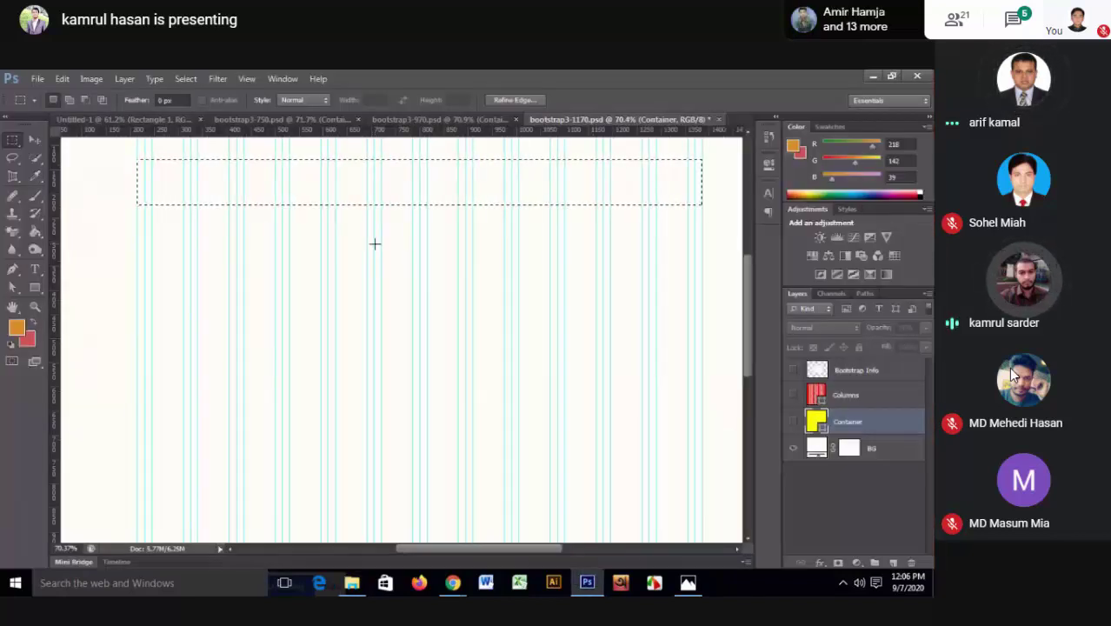
key("alt+Tab")
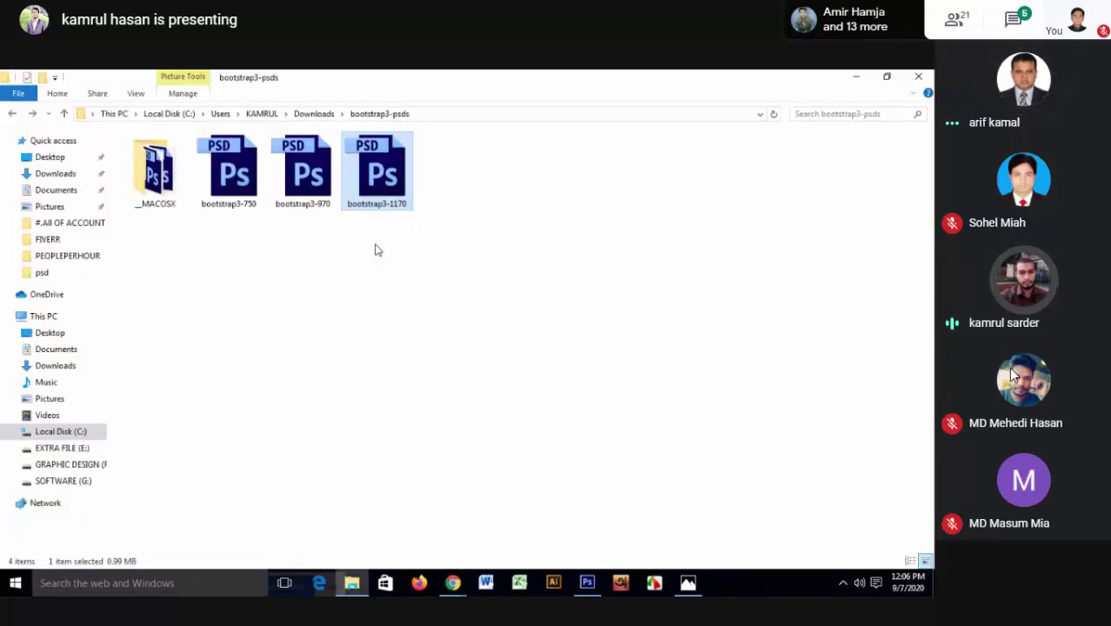
key("alt+Tab")
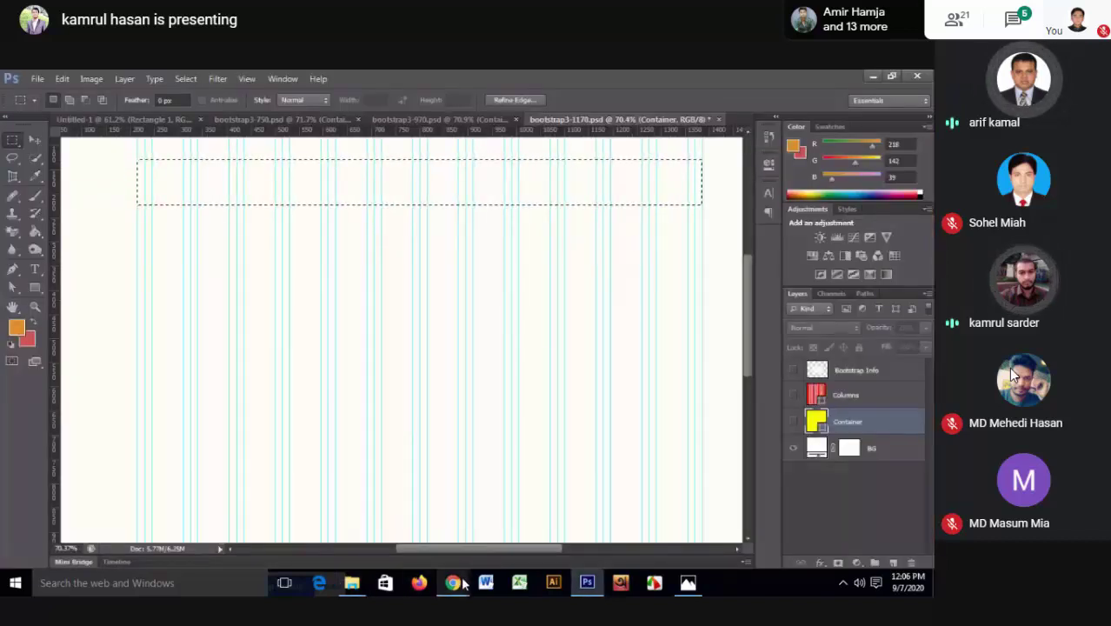
- Bring Chrome forward and look through the Jevelin and Divi gallery tabs
mouse_move(452, 583)
left_click(404, 533)
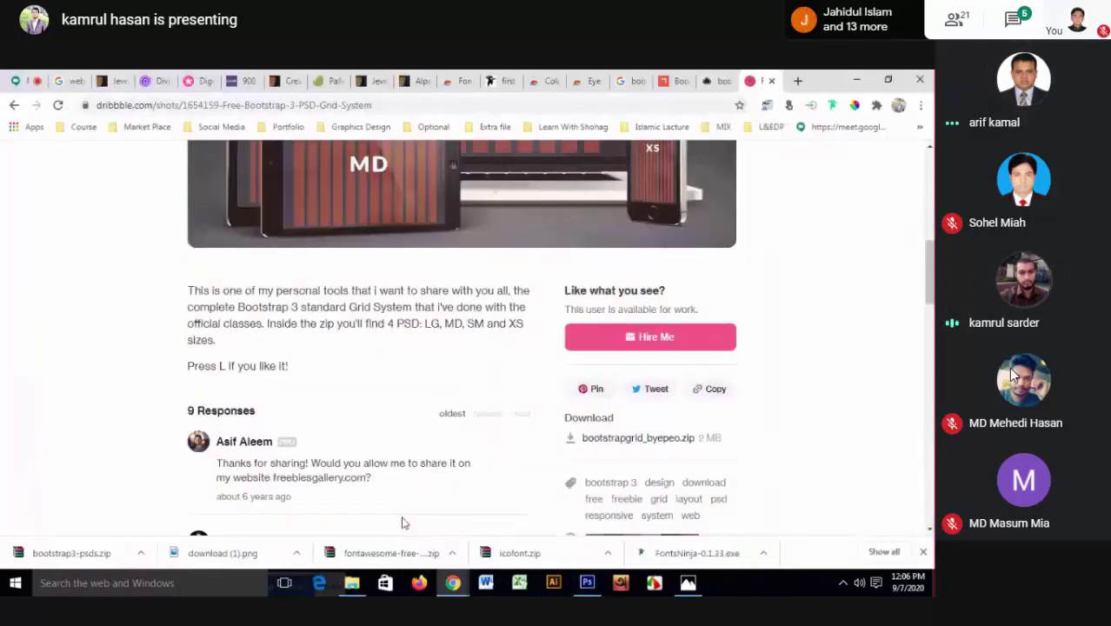
scroll(479, 431, "up", 3)
scroll(479, 432, "up", 3)
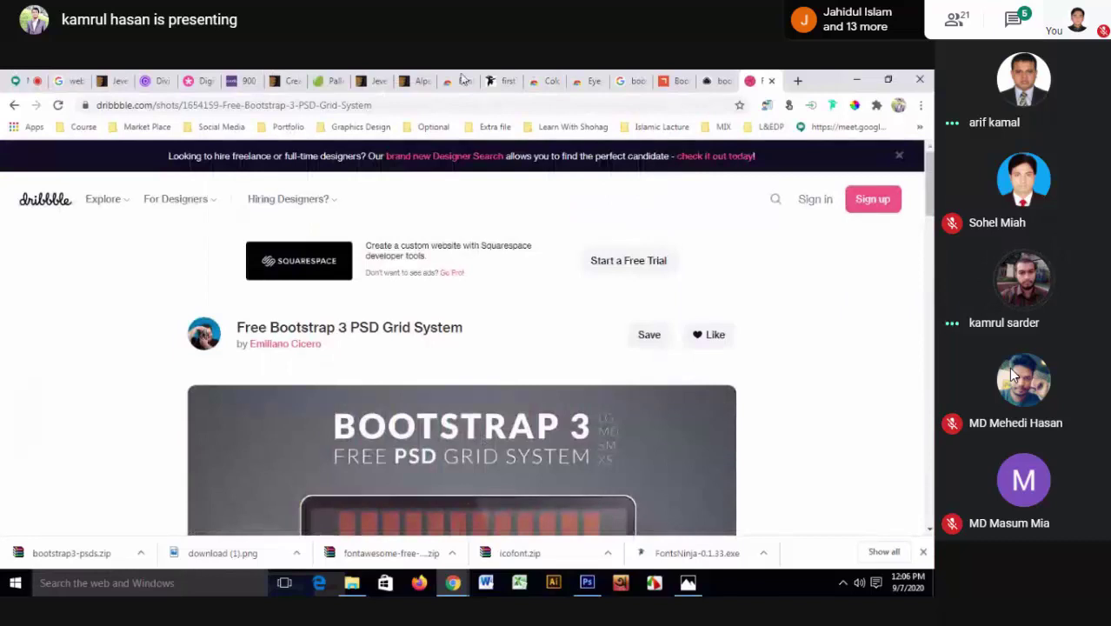
left_click(109, 80)
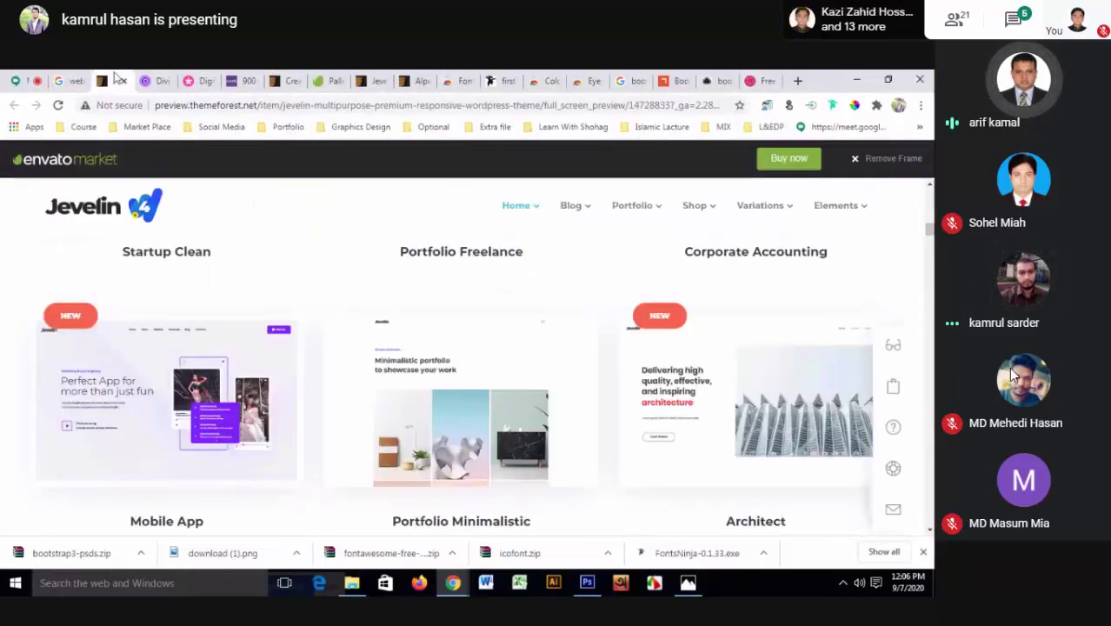
left_click(143, 80)
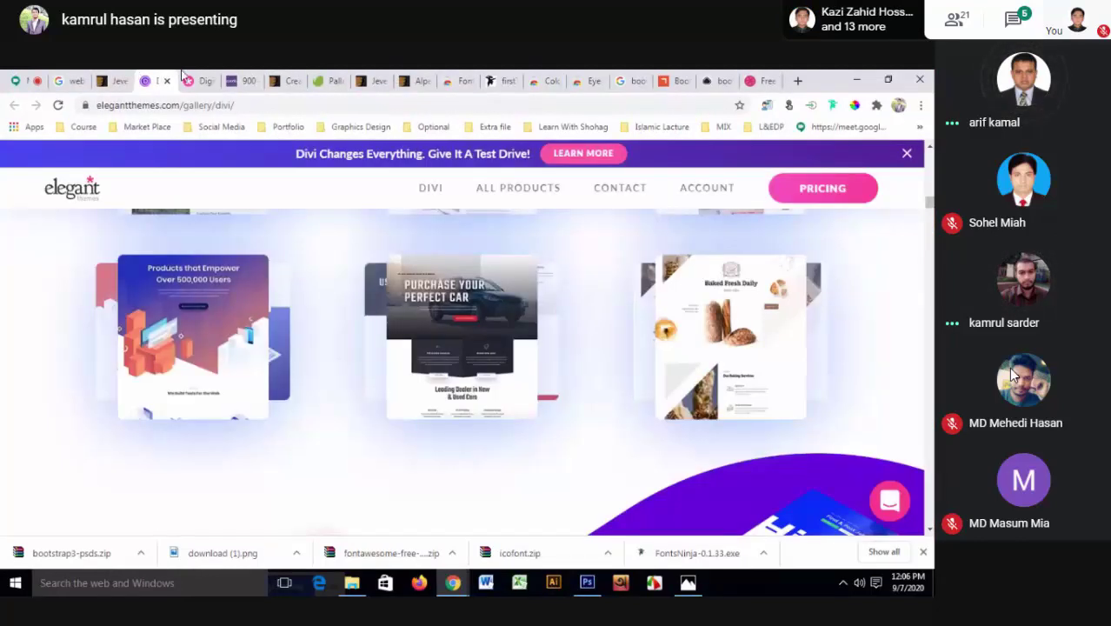
scroll(265, 331, "up", 5)
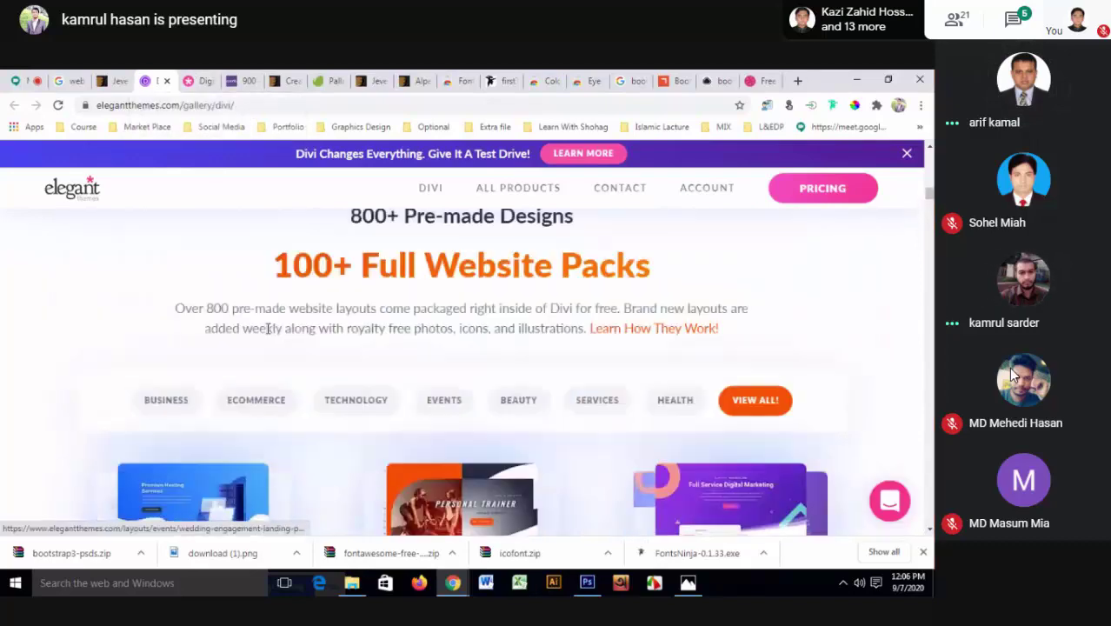
scroll(278, 296, "up", 5)
scroll(289, 278, "up", 3)
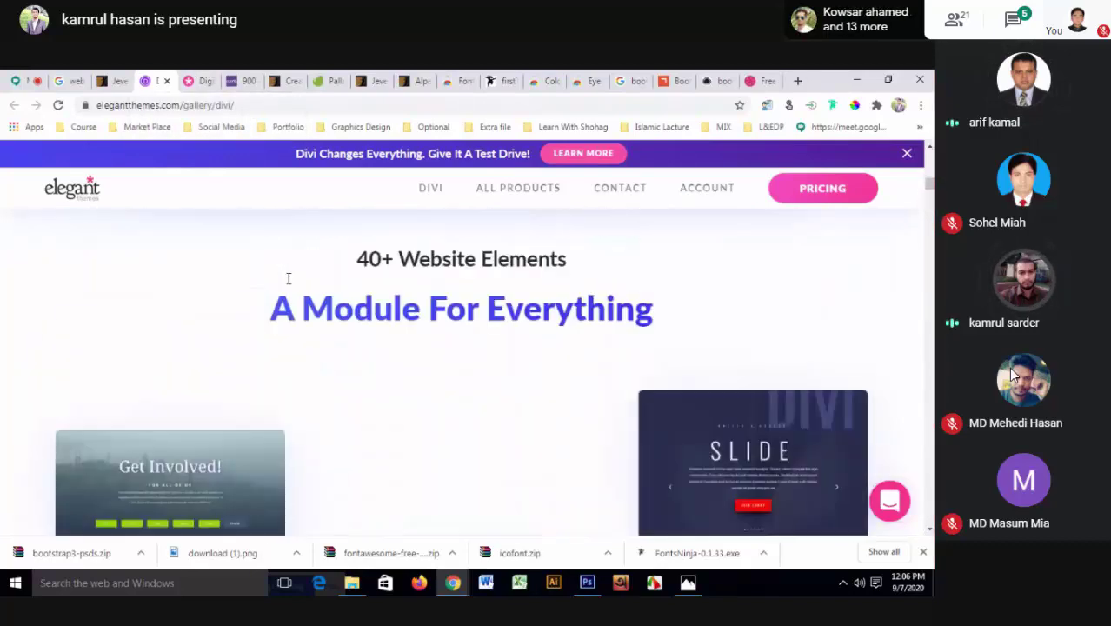
scroll(288, 278, "up", 3)
- Browse the Divi Layout Packs page for the Digital Product Landing Page
left_click(199, 80)
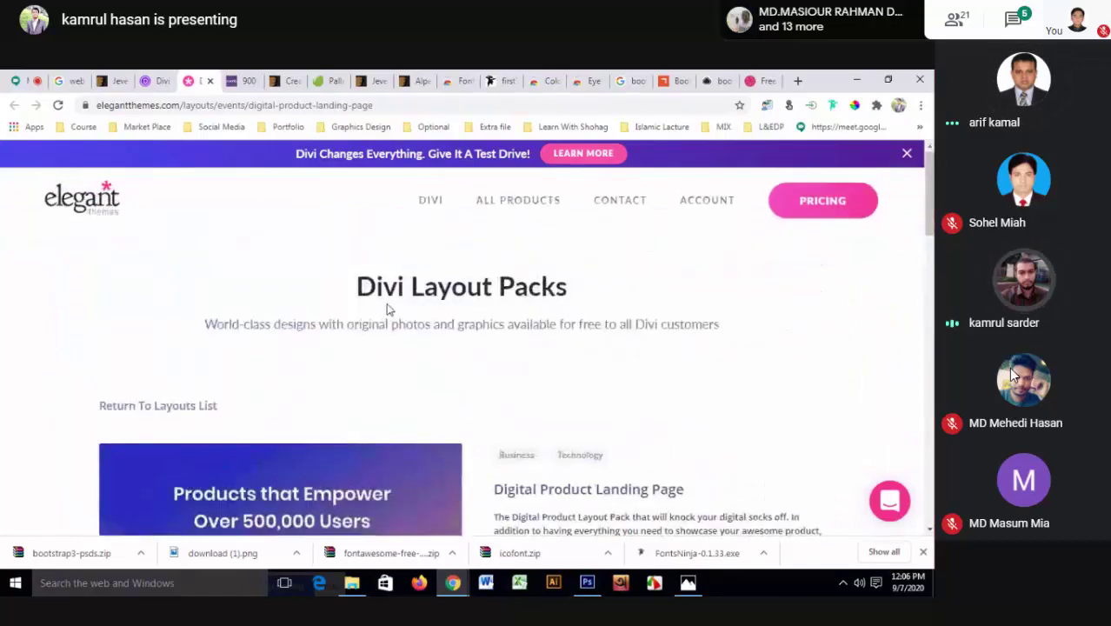
scroll(389, 310, "down", 5)
scroll(388, 309, "down", 5)
scroll(389, 309, "down", 5)
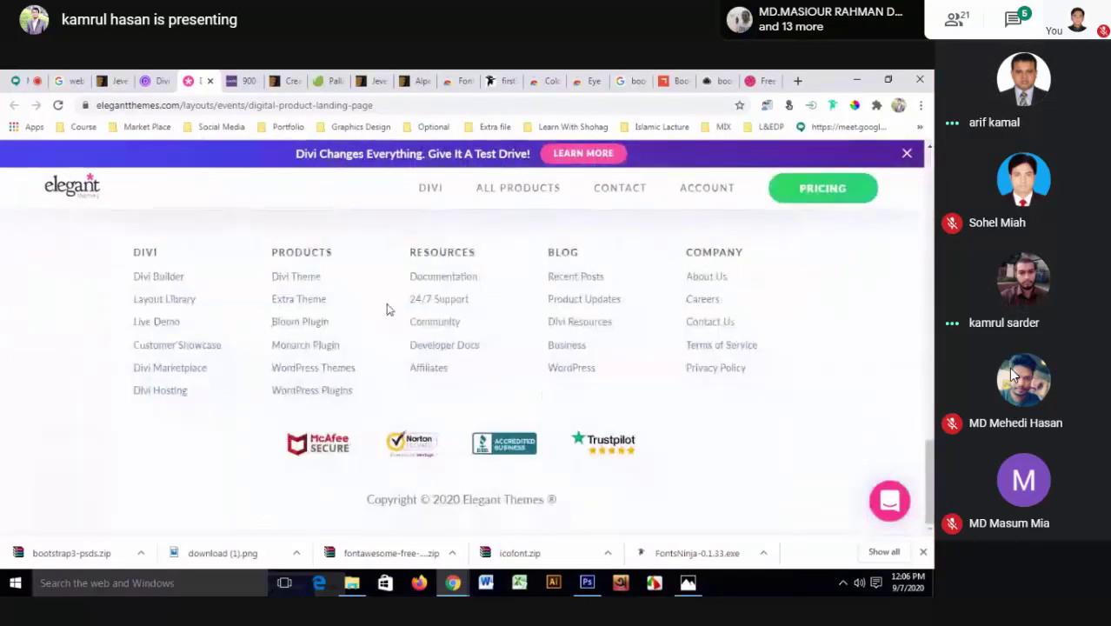
scroll(389, 310, "up", 3)
scroll(388, 309, "up", 3)
scroll(388, 310, "down", 5)
scroll(406, 484, "down", 3)
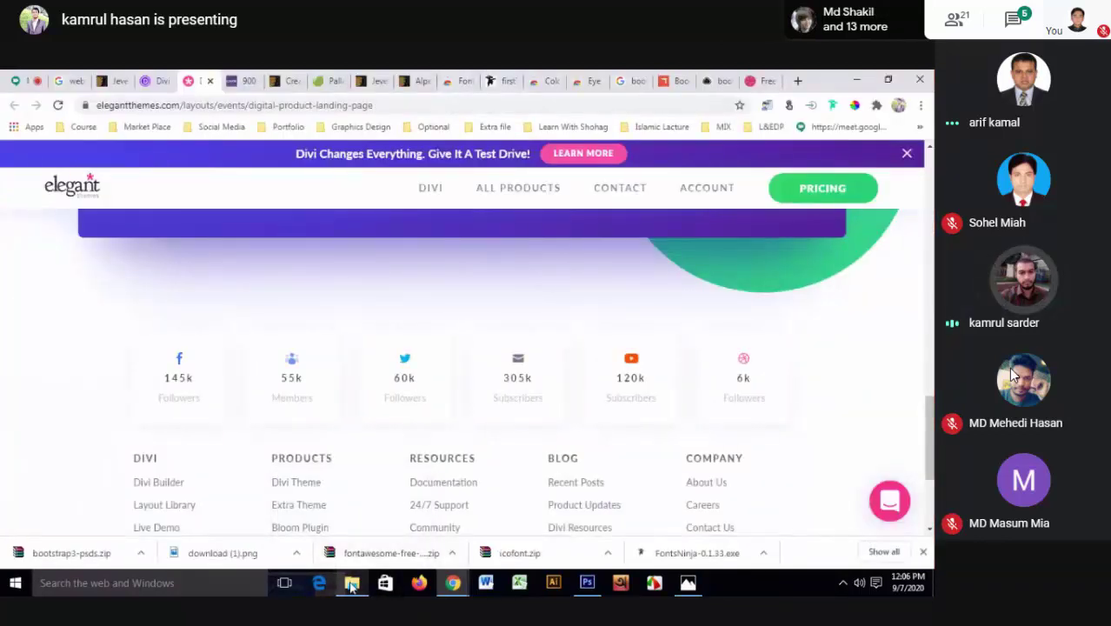
- In File Explorer, open the LEDP > Resorce folder on SOFTWARE (G:)
mouse_move(352, 582)
left_click(355, 538)
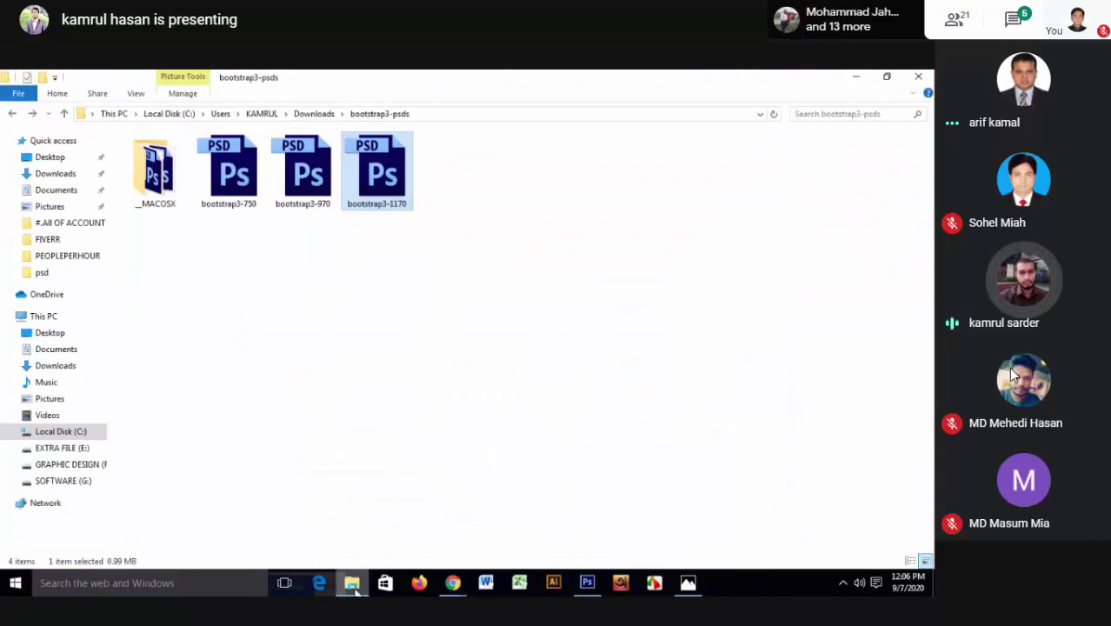
left_click(74, 465)
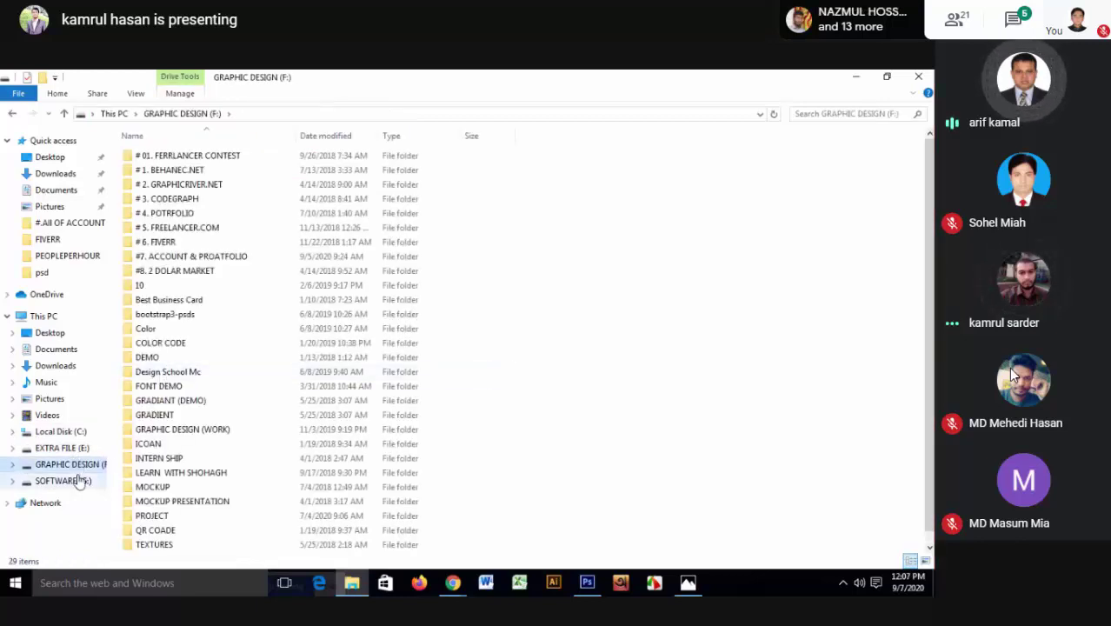
left_click(58, 483)
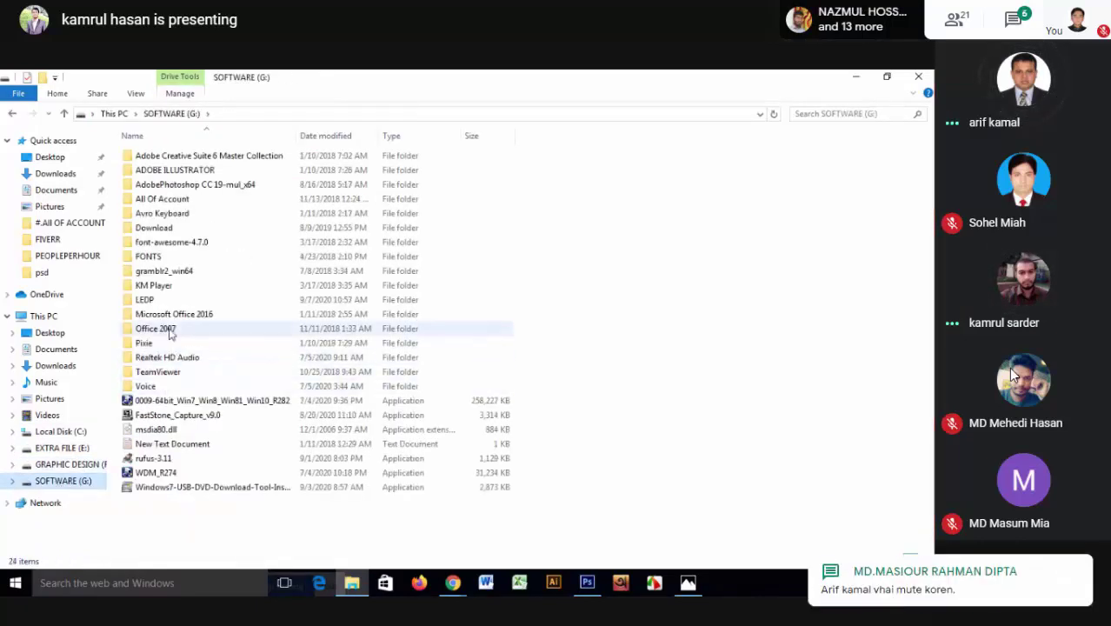
double_click(149, 299)
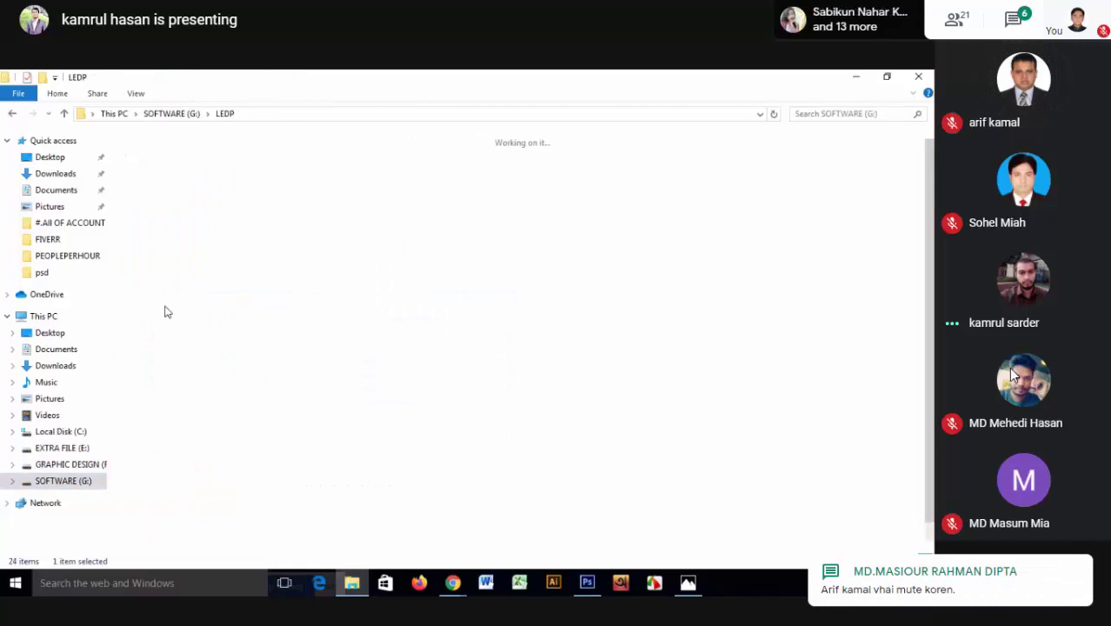
double_click(304, 426)
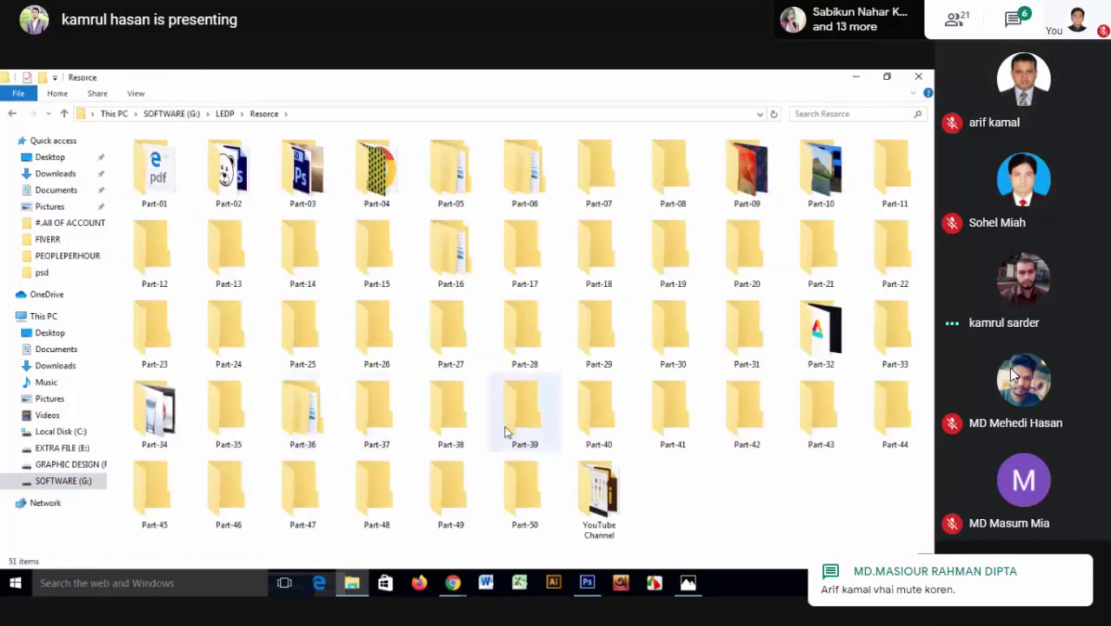
- Open WEB DESIGN PSD (DEMO) from Part-16 > # 2. WEB TEMPLETE (DEMO) without updating text layers
left_click(794, 359)
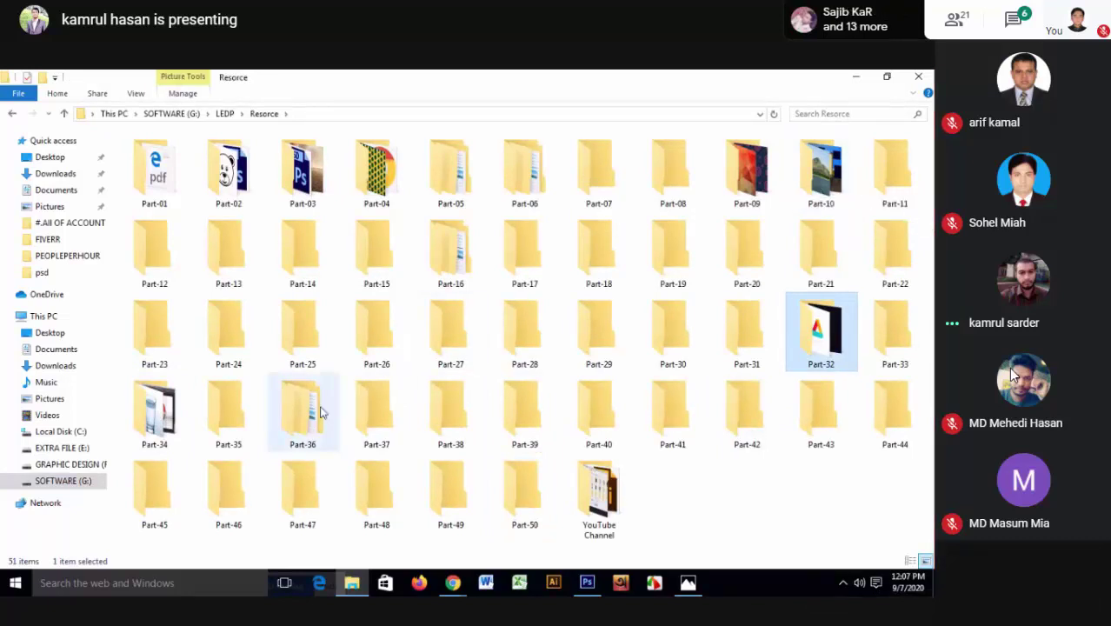
mouse_move(302, 412)
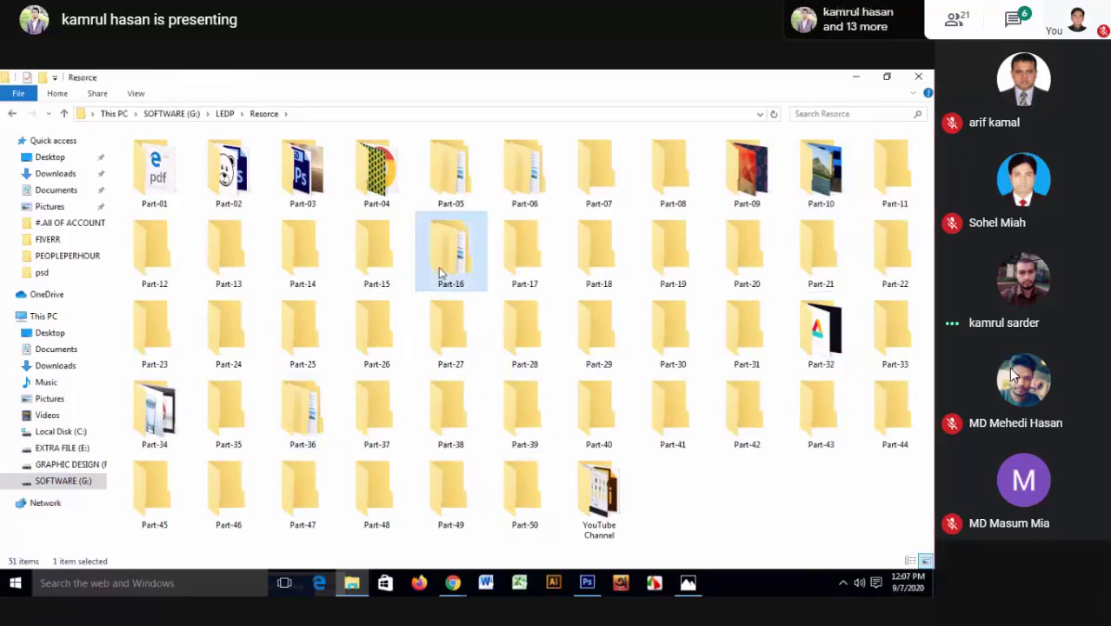
double_click(440, 263)
double_click(258, 245)
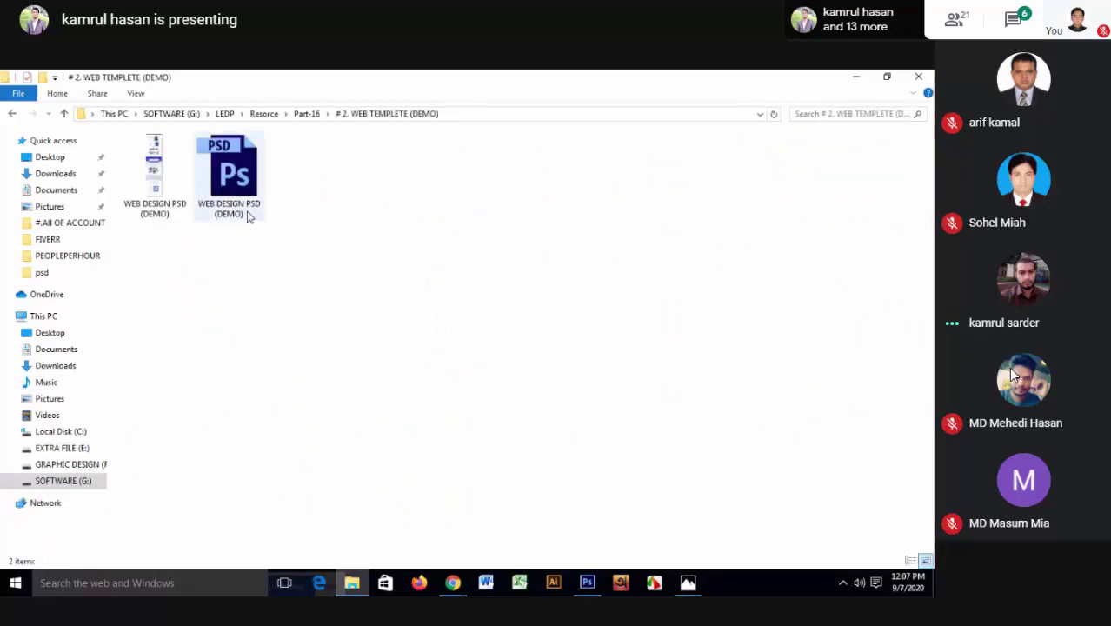
left_click(246, 174)
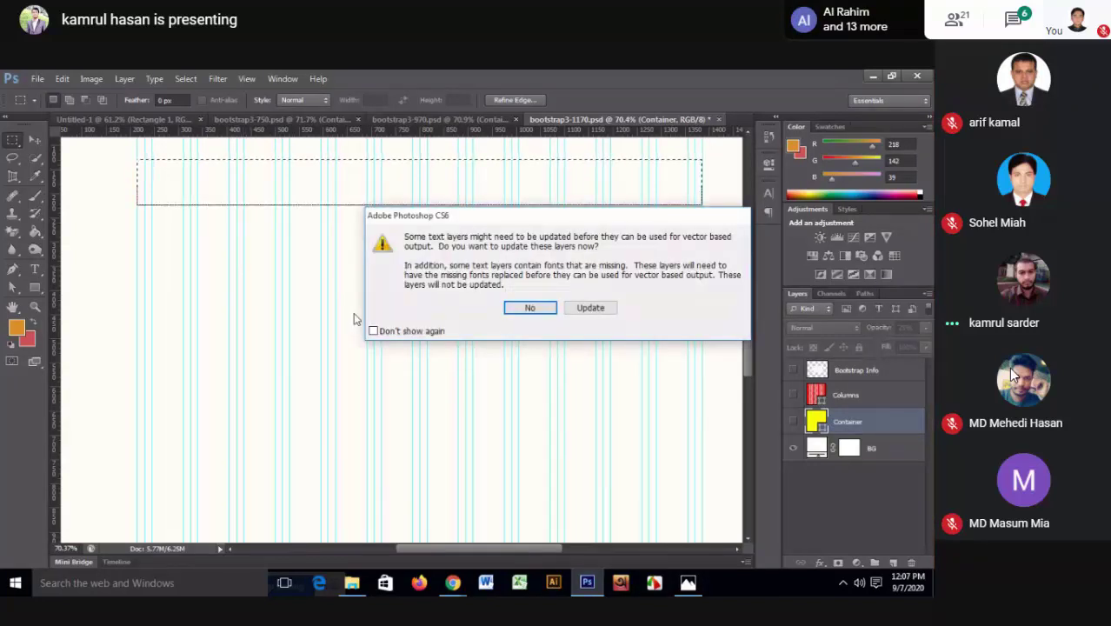
left_click(530, 307)
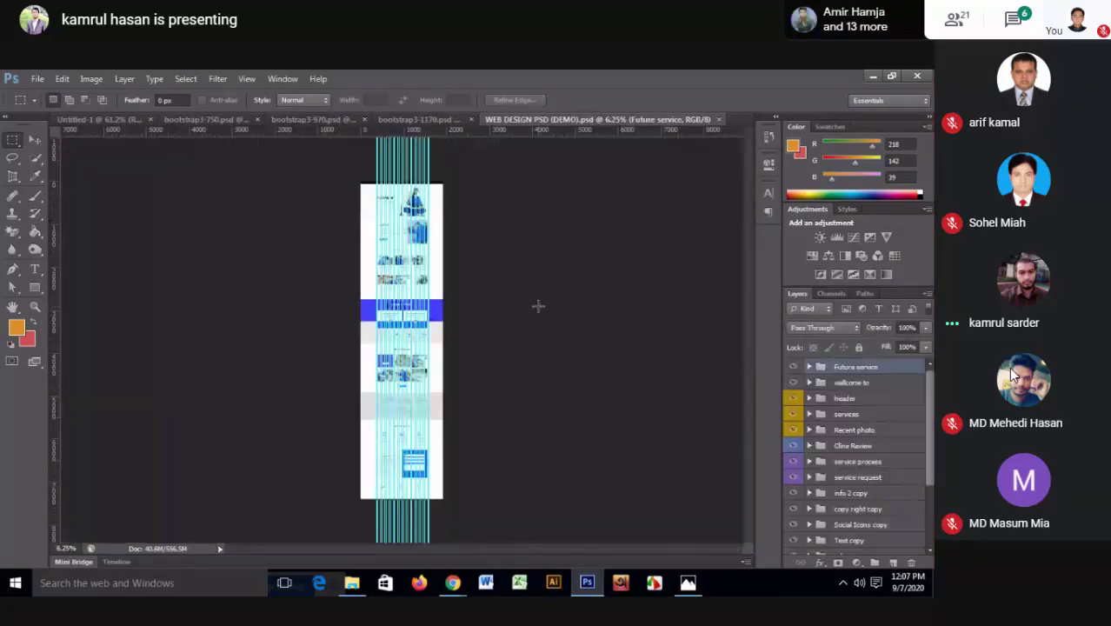
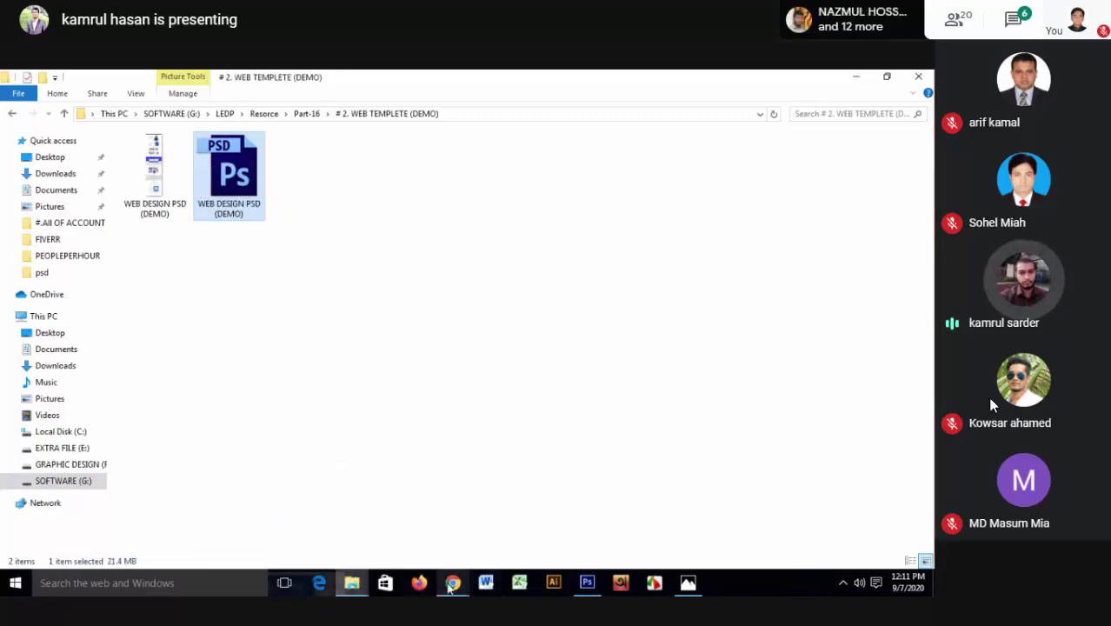
- Bring Chrome's ThemeForest Malina theme page in front of File Explorer
mouse_move(452, 582)
left_click(413, 532)
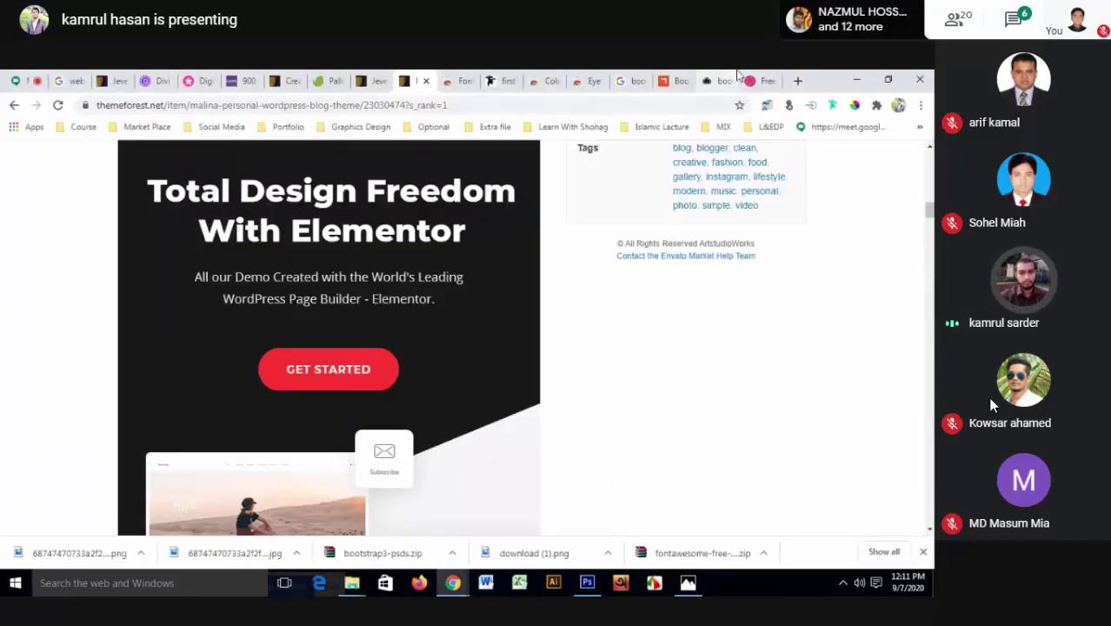
- View the Malina theme landing page in Chrome
left_click(713, 81)
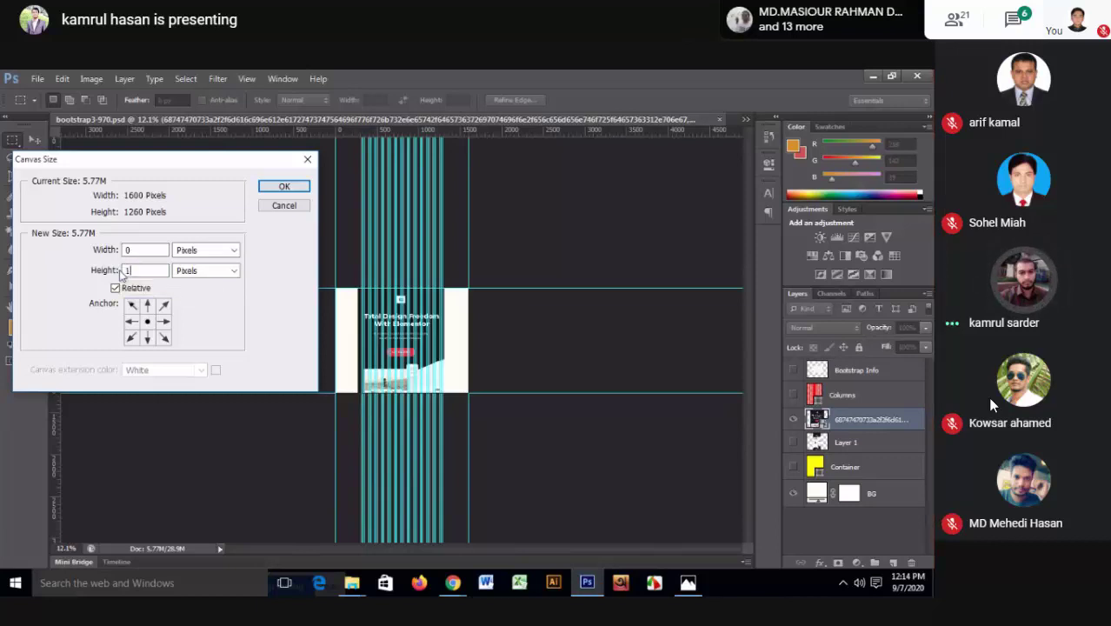
- Add 100 pixels of canvas height, then add 1000 more pixels of relative height
left_click(282, 187)
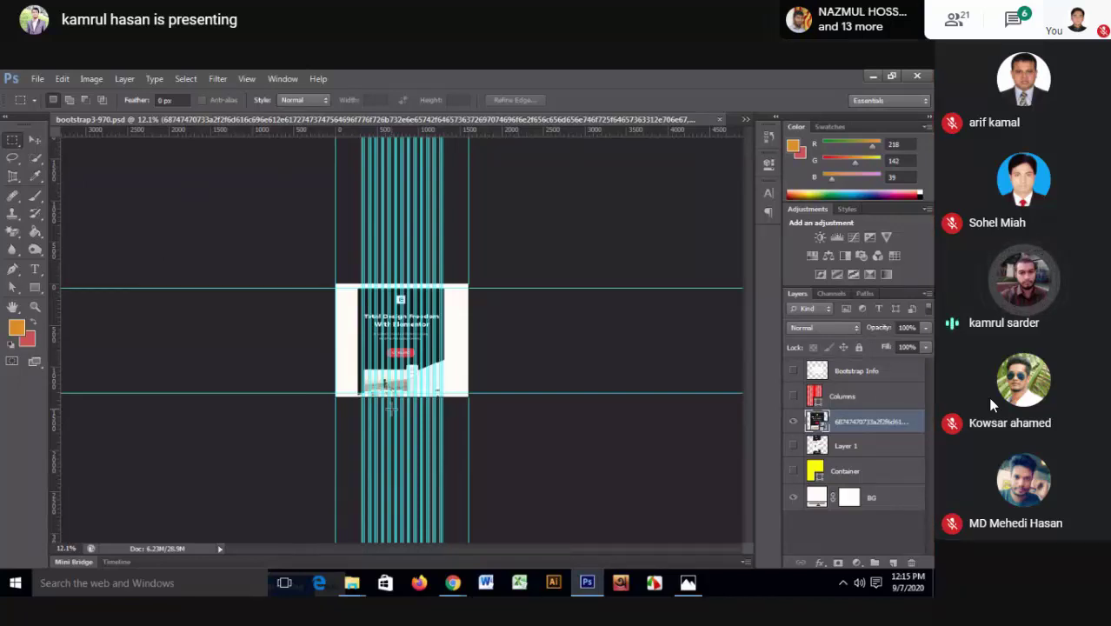
left_click(91, 78)
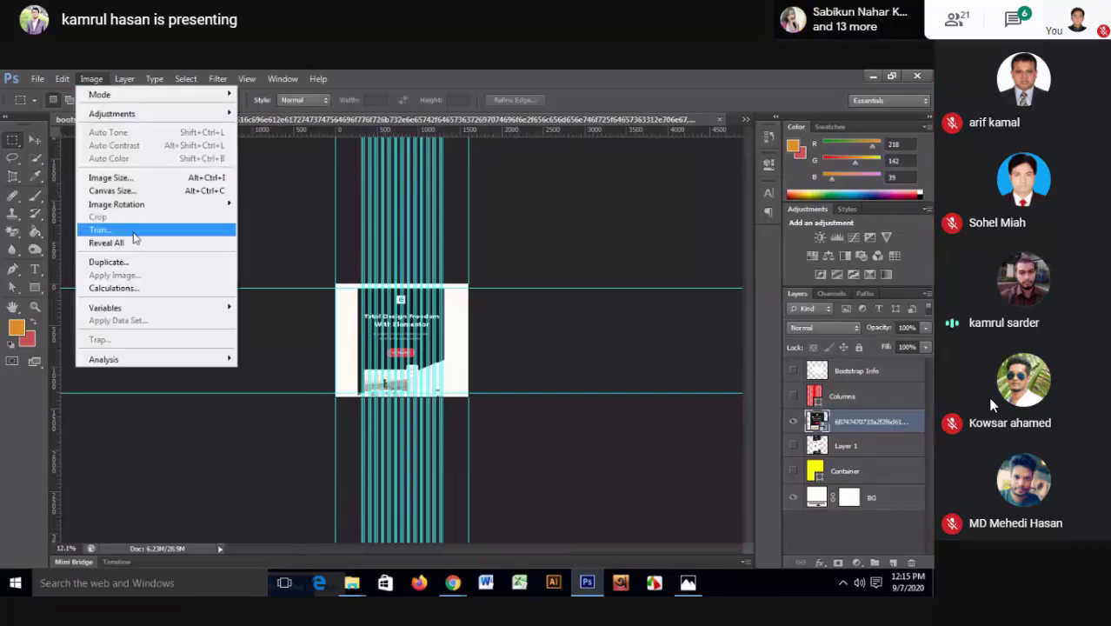
left_click(127, 191)
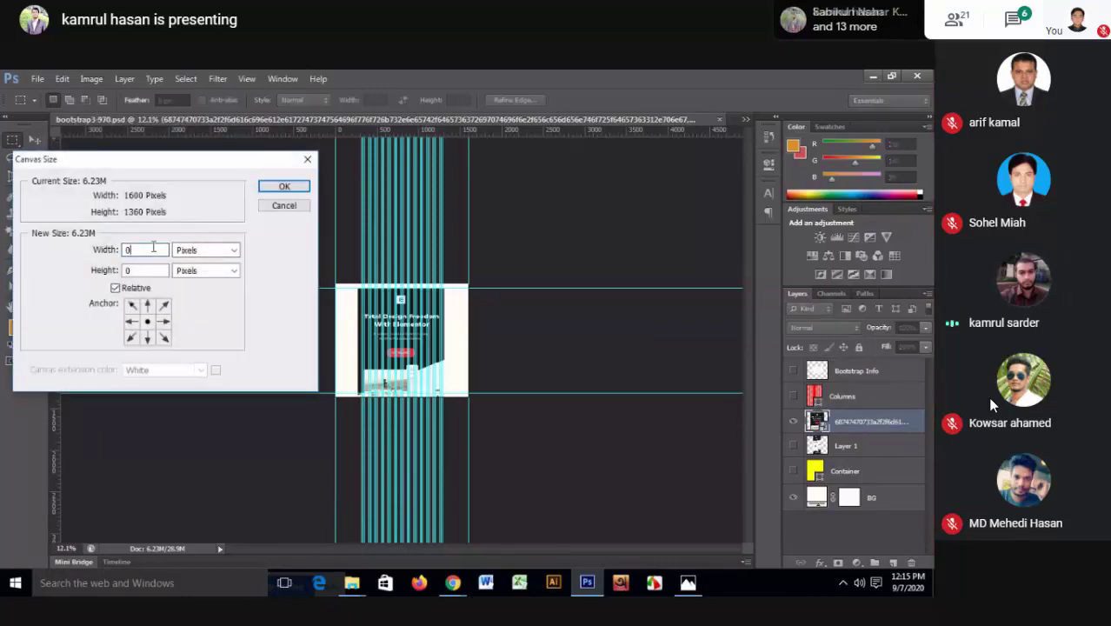
left_click(143, 270)
type("1")
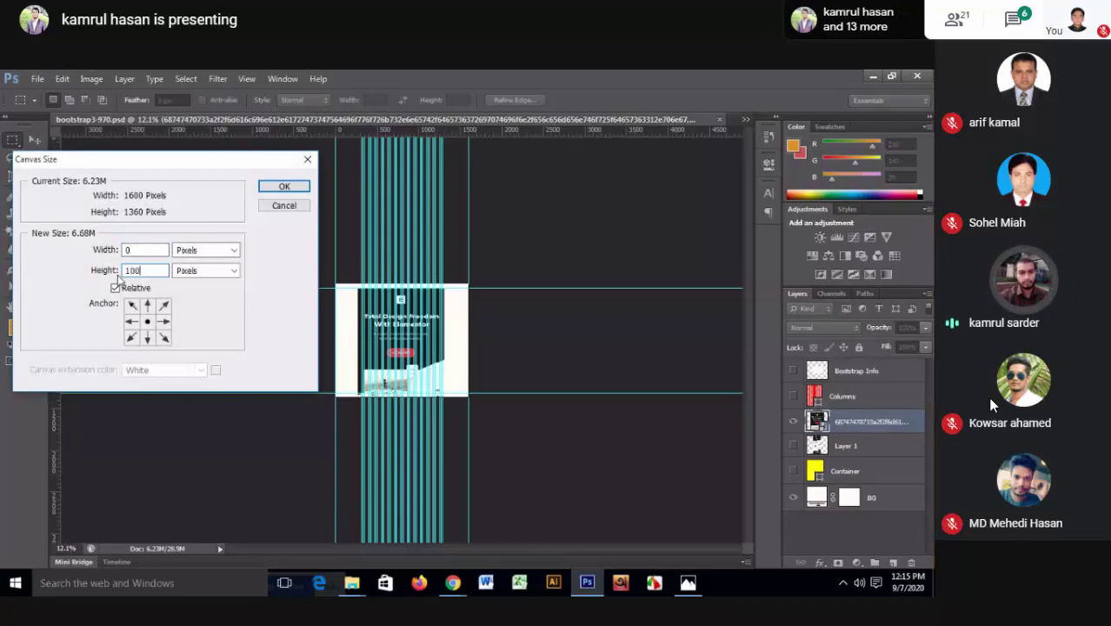
type("0")
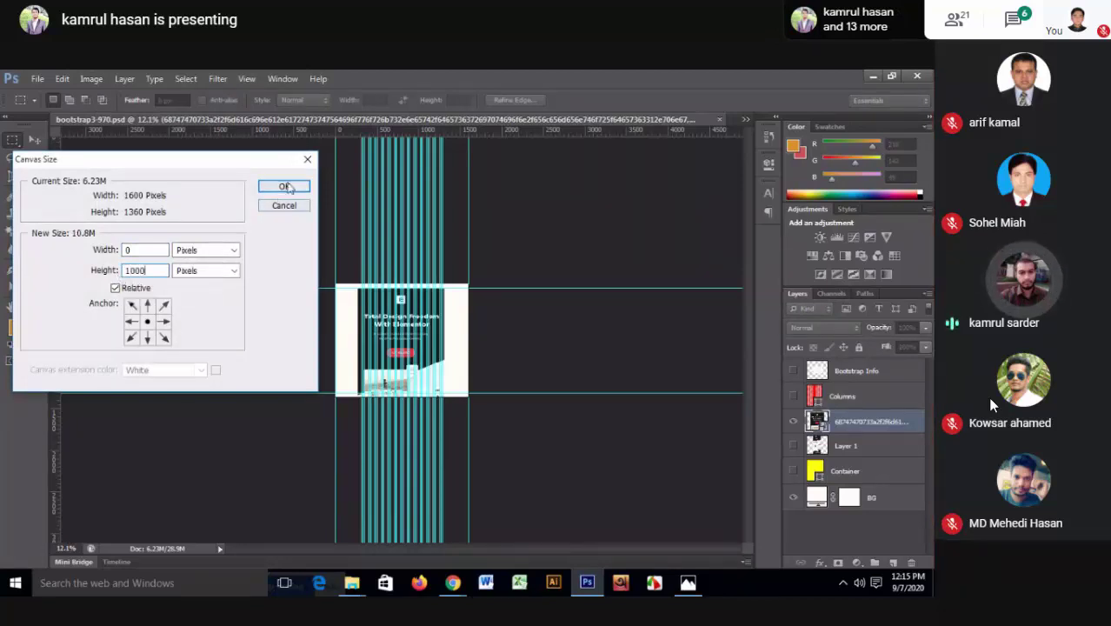
left_click(287, 188)
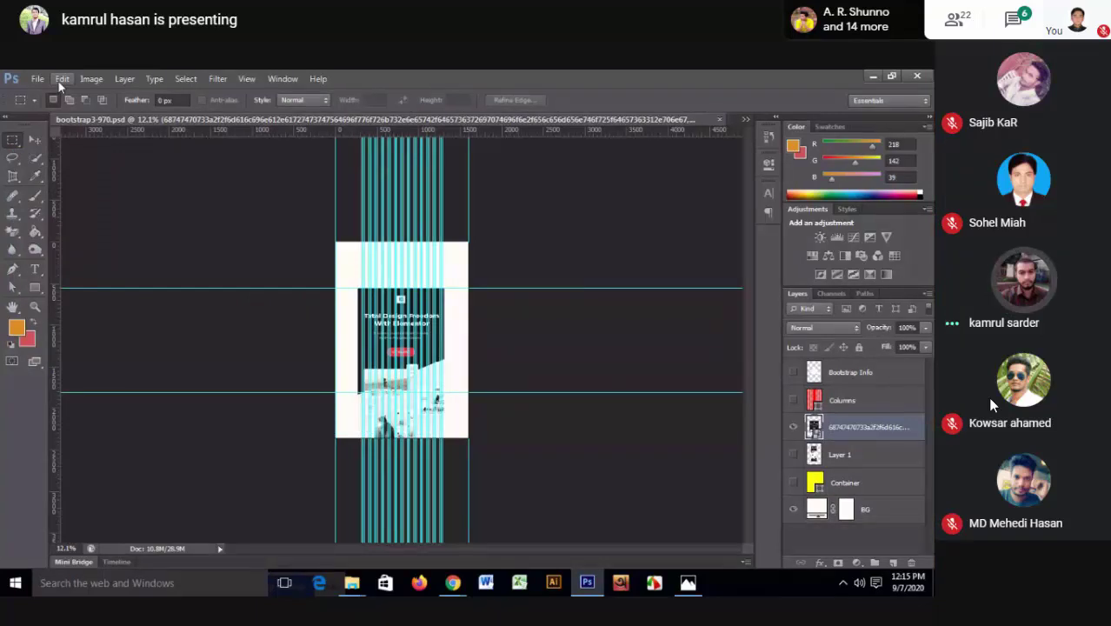
- Add 200 more pixels of relative canvas height and zoom into the lower screenshot area
left_click(87, 79)
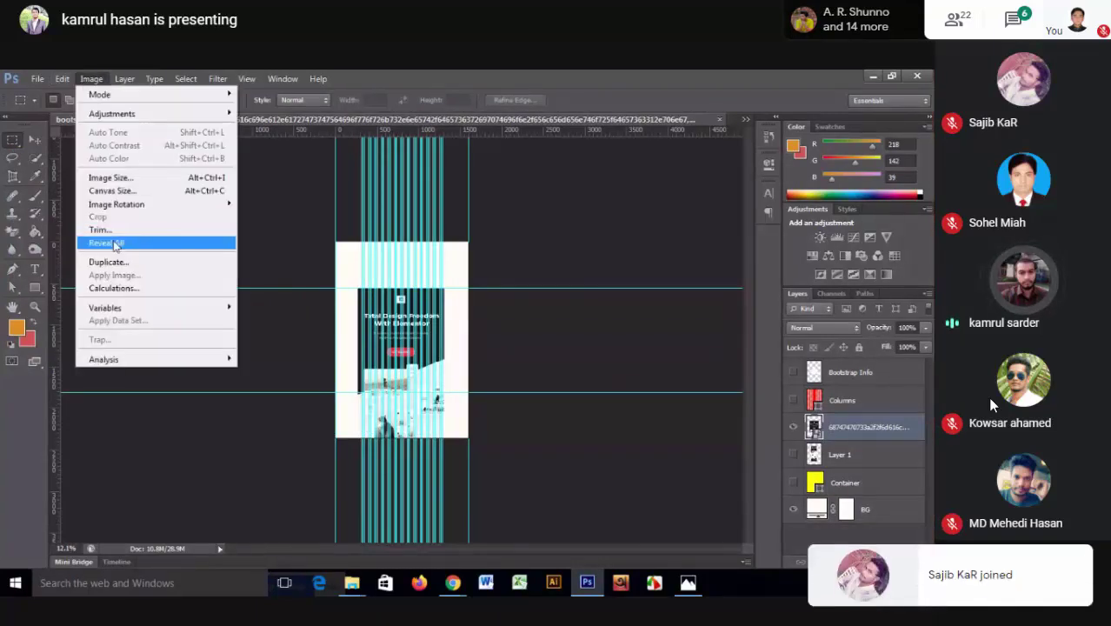
left_click(131, 191)
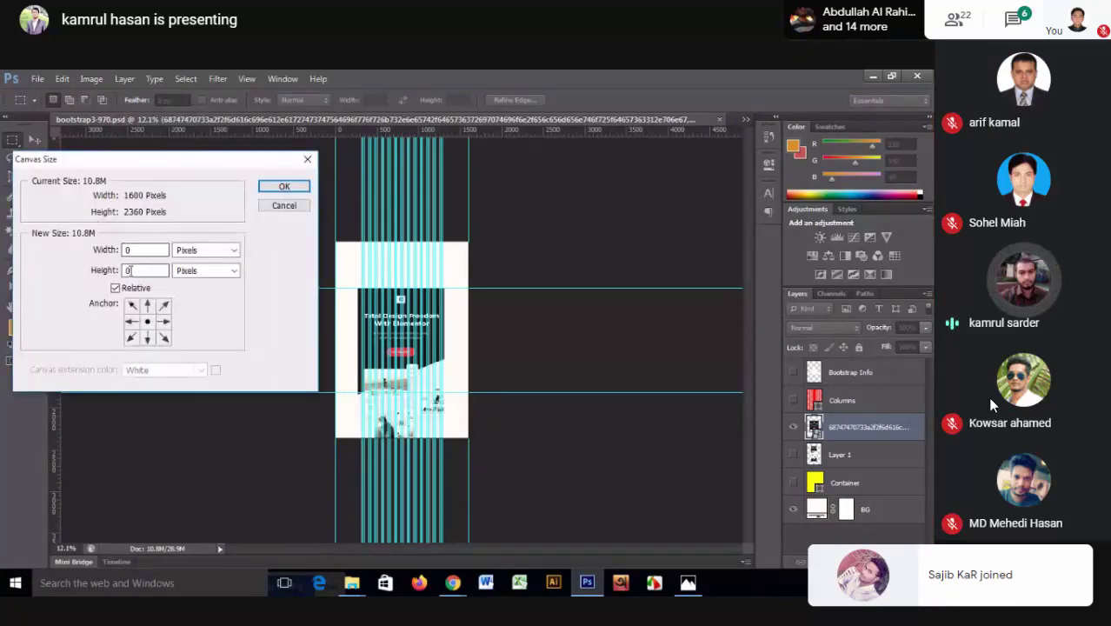
type("2000")
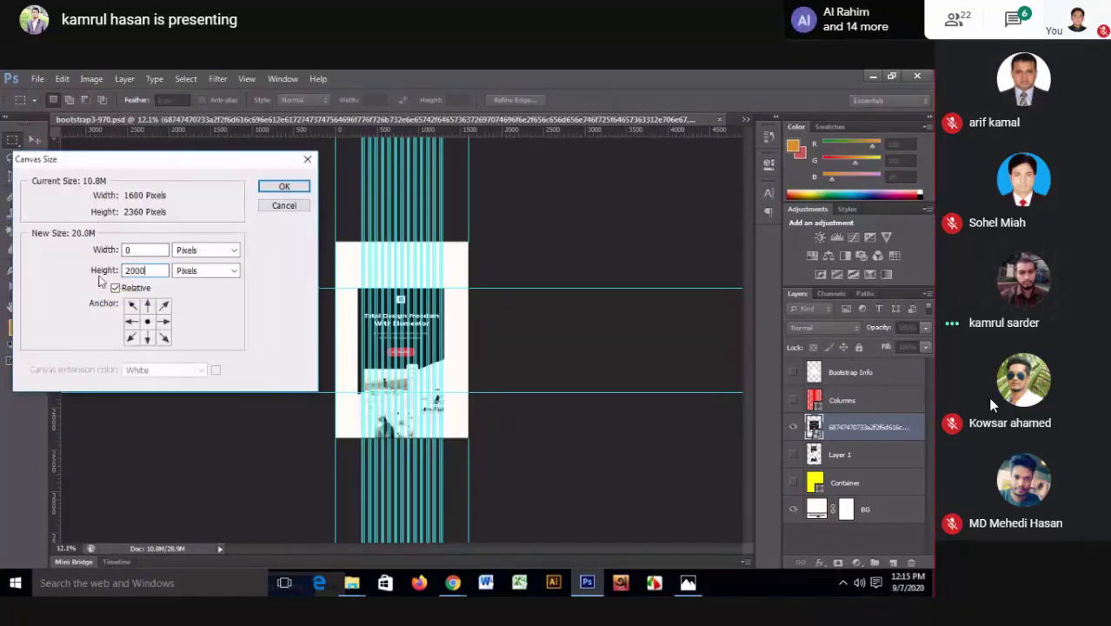
key("Return")
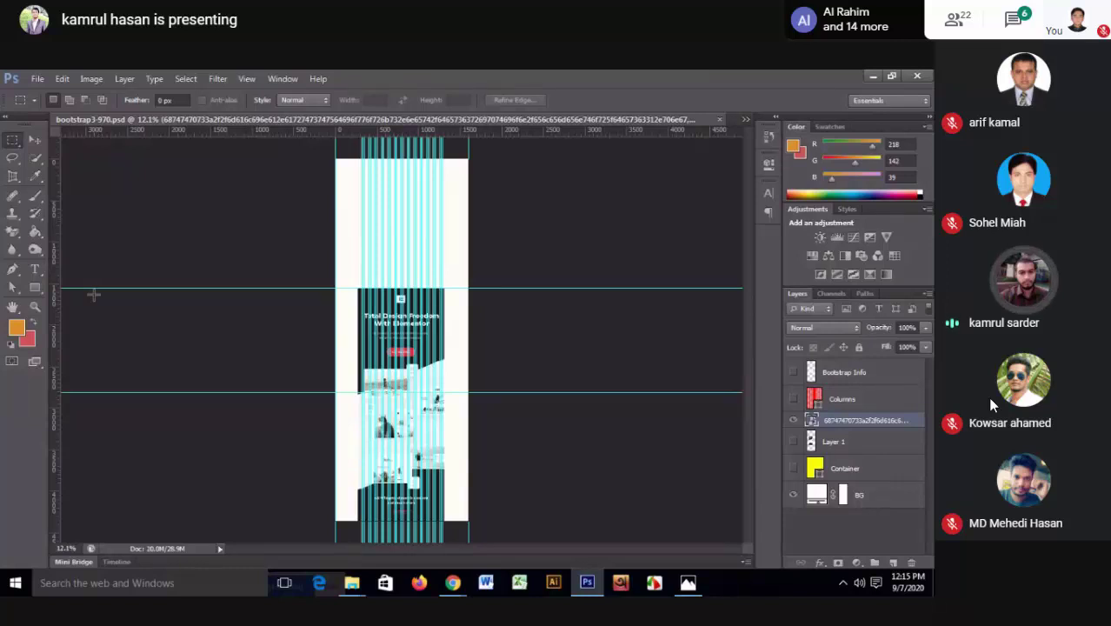
scroll(377, 444, "up", 2)
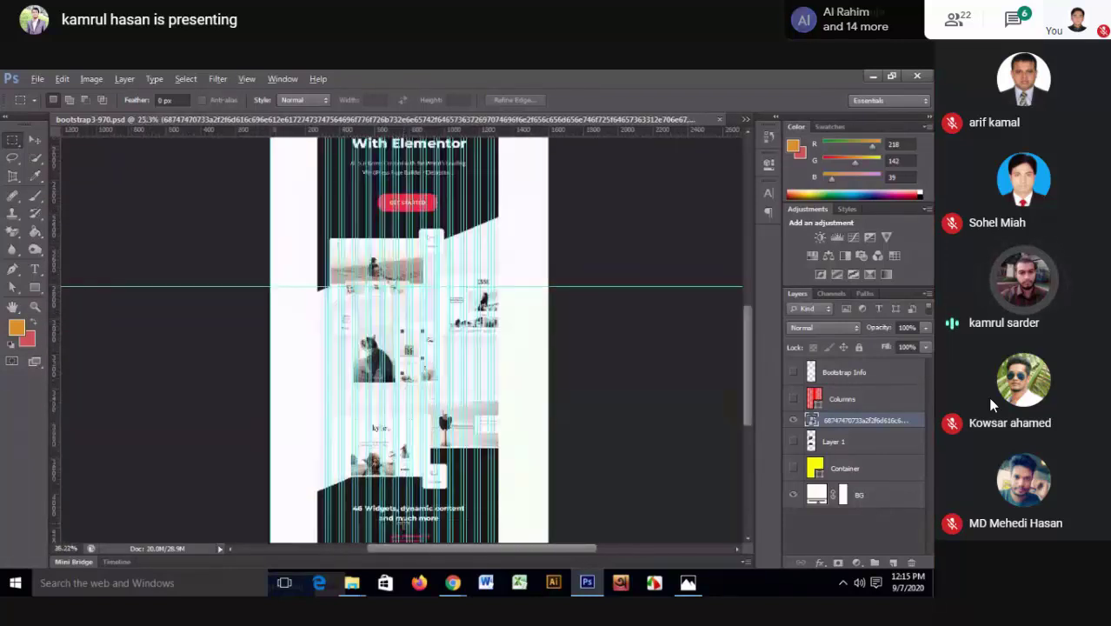
scroll(391, 478, "up", 2)
scroll(412, 511, "up", 2)
scroll(411, 511, "up", 2)
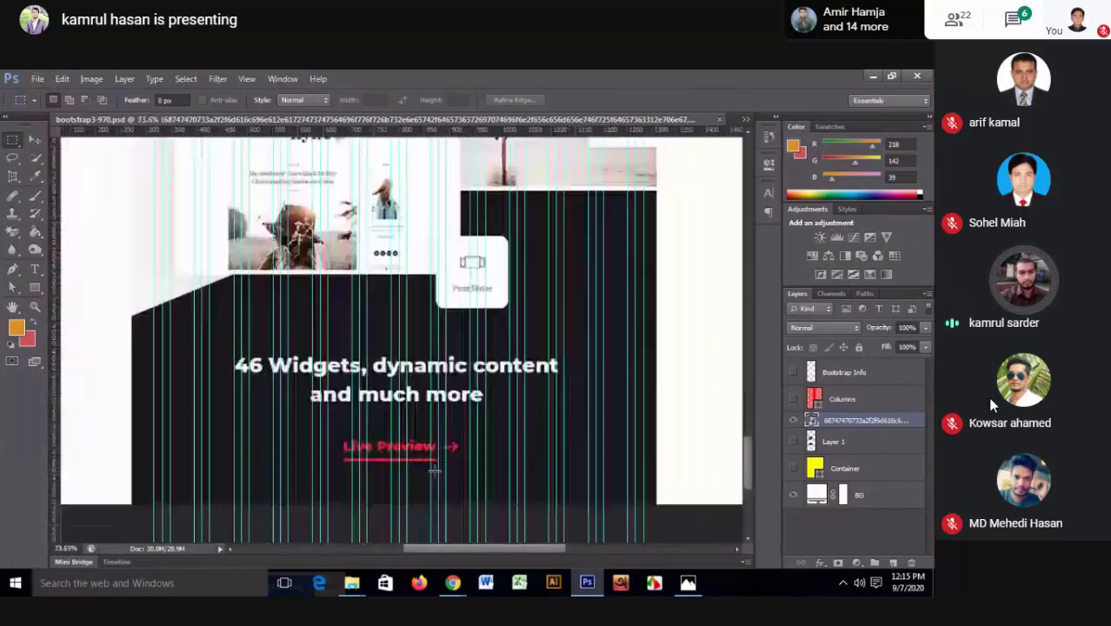
scroll(432, 475, "up", 1)
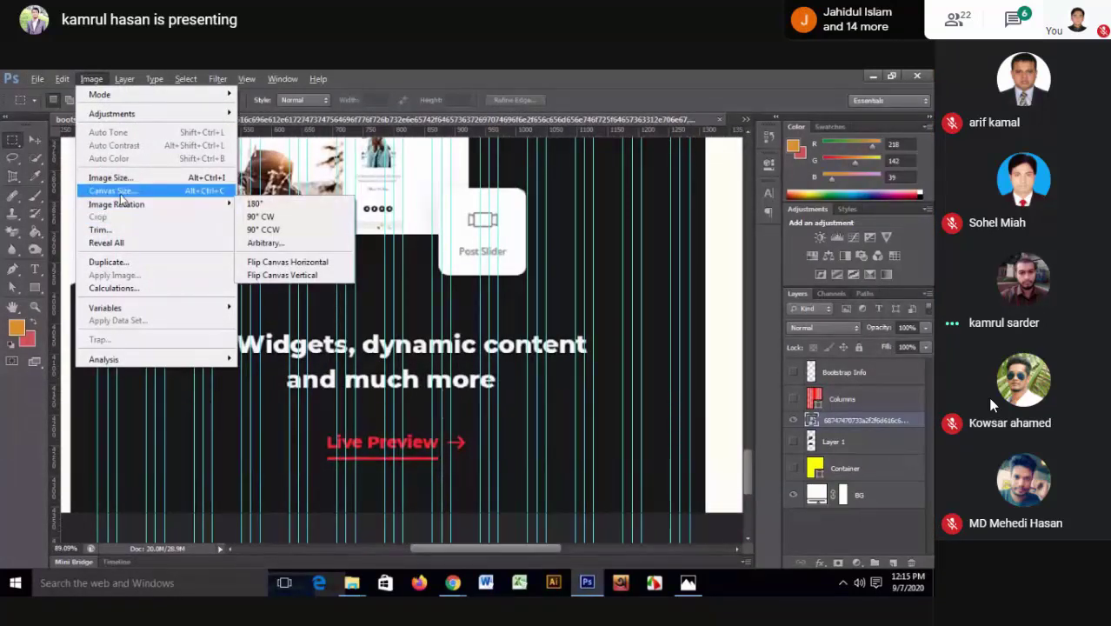
- Recheck Canvas Size and select a rectangle just below the Live Preview link
left_click(112, 190)
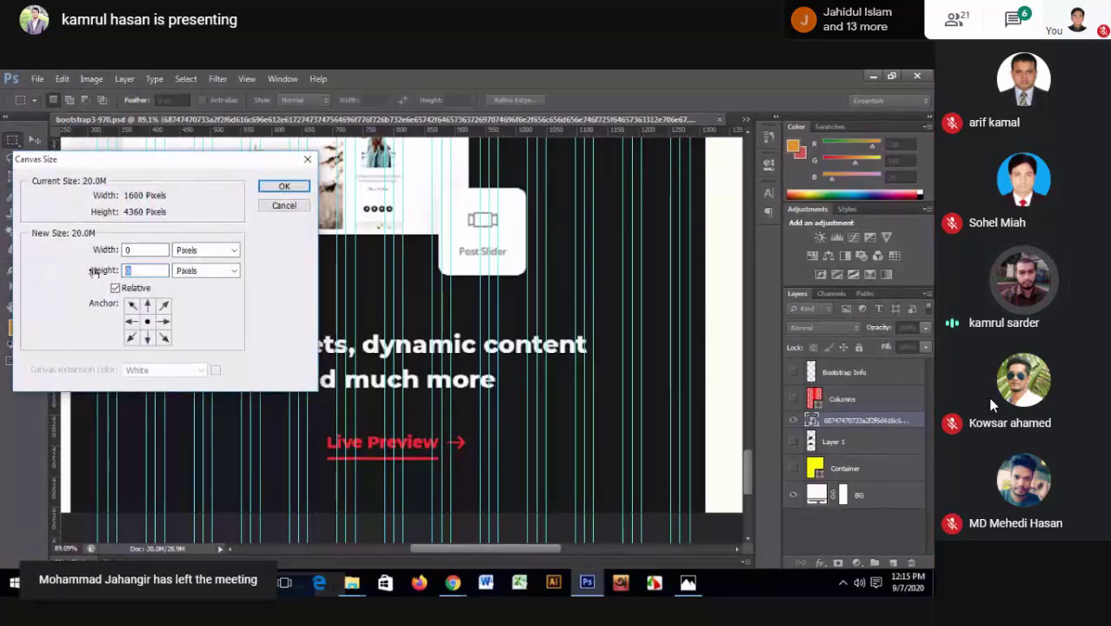
left_click(94, 272)
type("100")
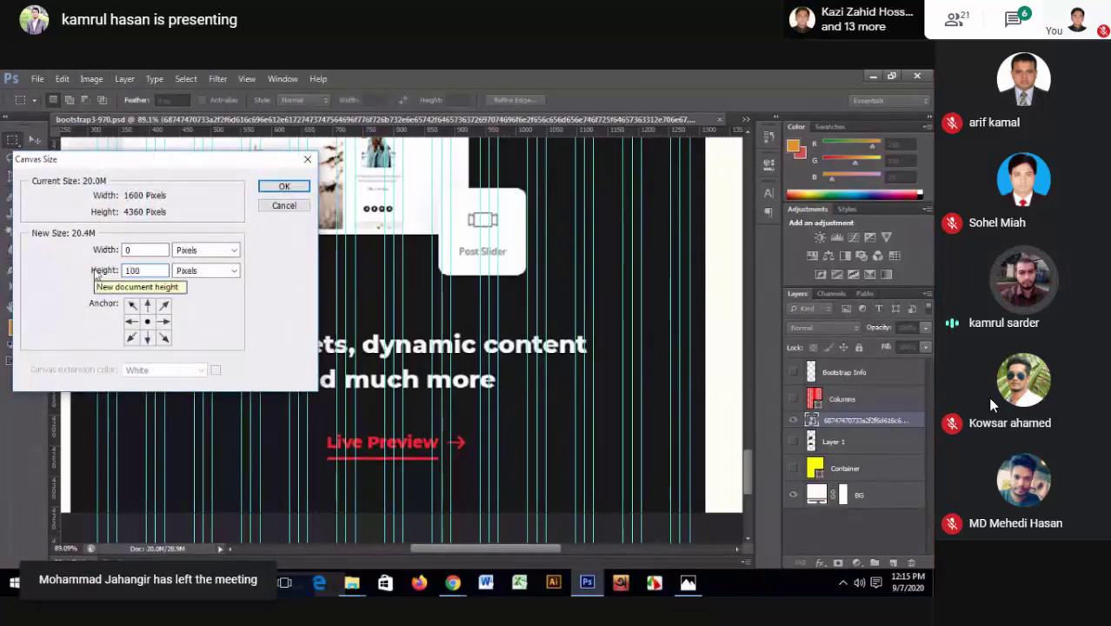
key("Return")
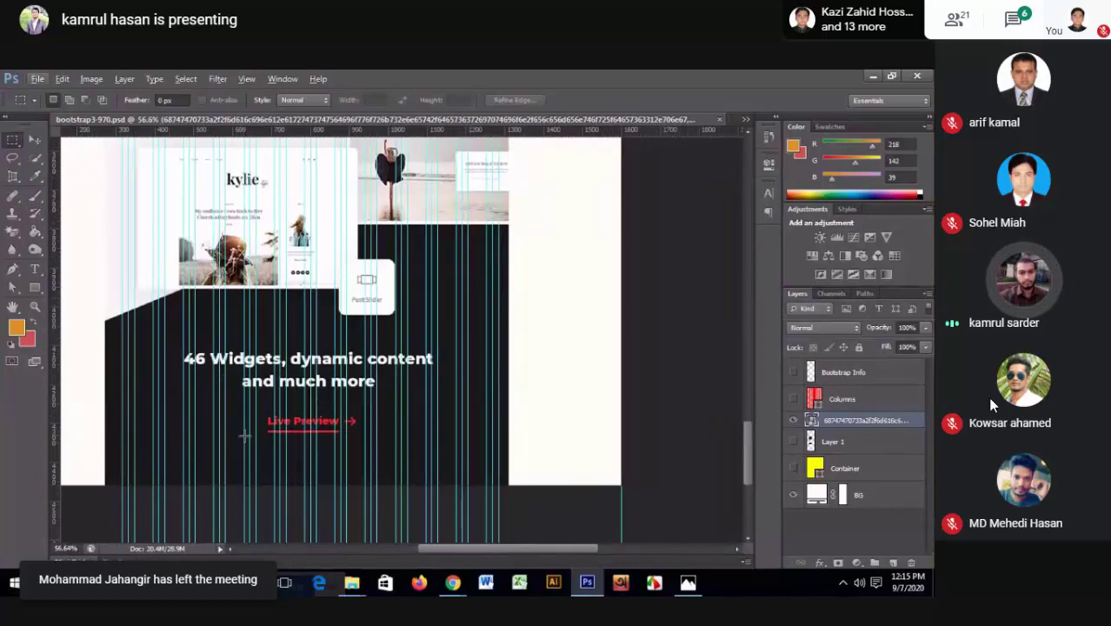
scroll(245, 437, "up", 2)
scroll(279, 418, "up", 2)
scroll(327, 394, "up", 1)
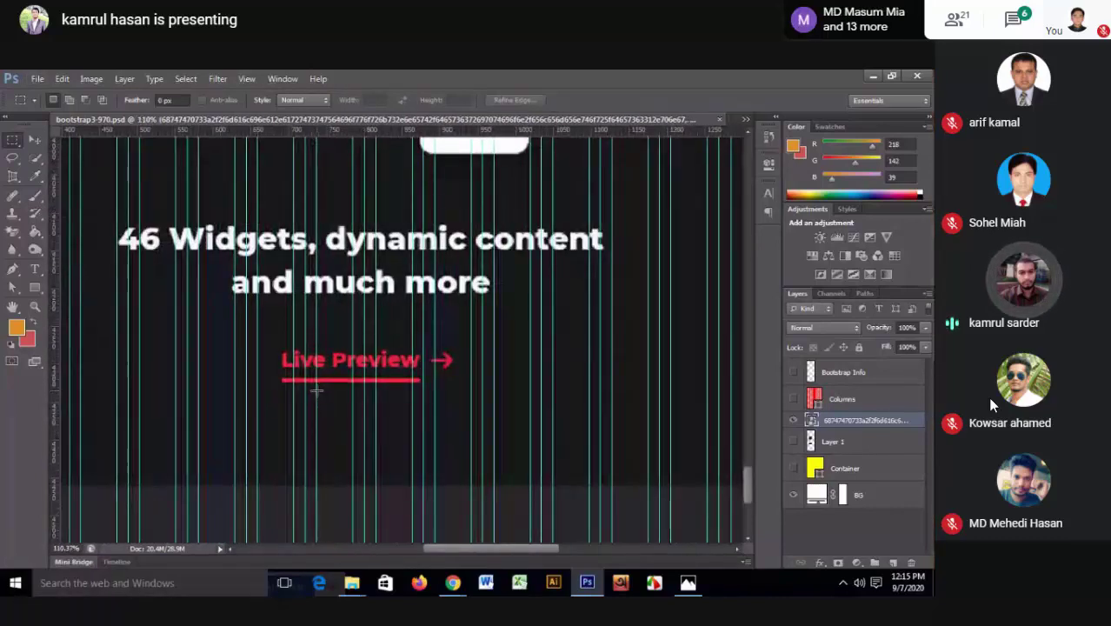
left_click_drag(314, 393, 393, 484)
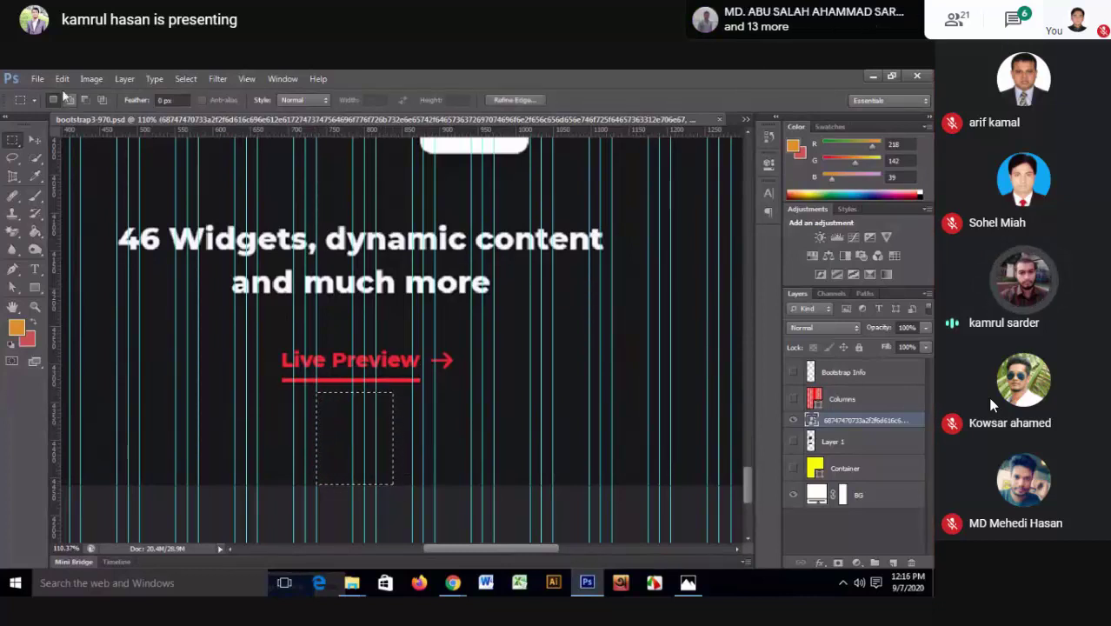
- Reduce the canvas height by 100 pixels, accepting the clipping
left_click(91, 79)
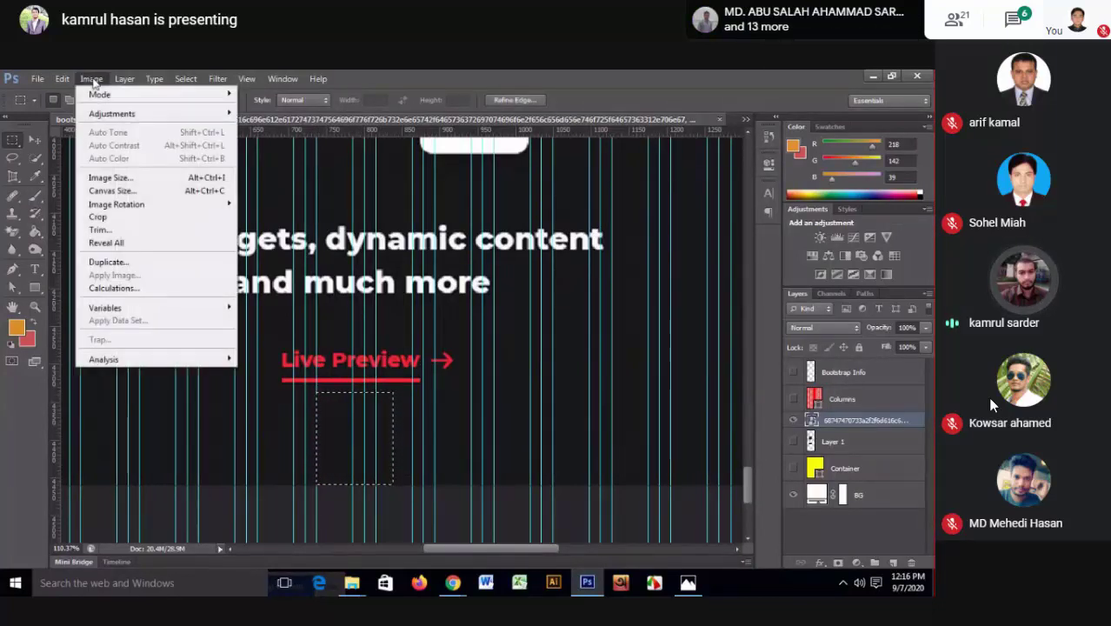
left_click(123, 191)
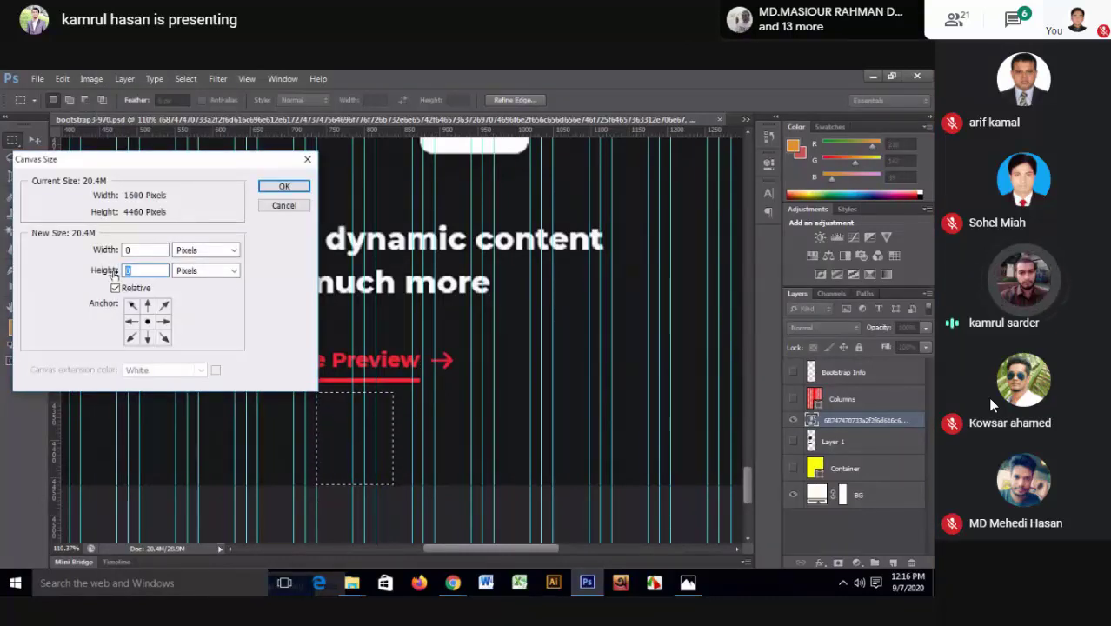
type("-100")
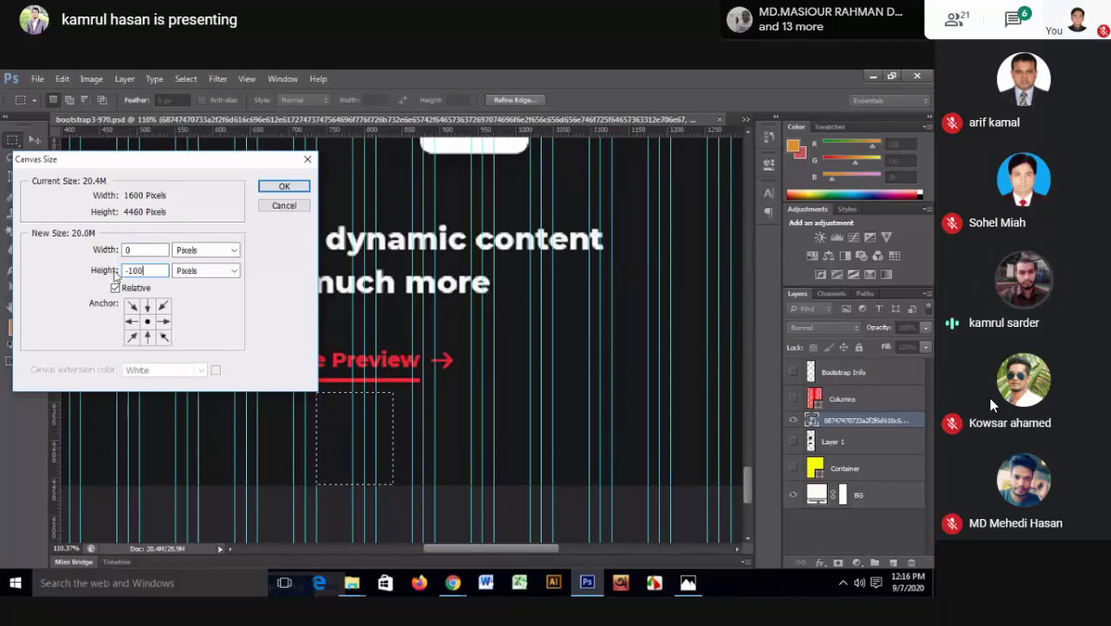
left_click(283, 186)
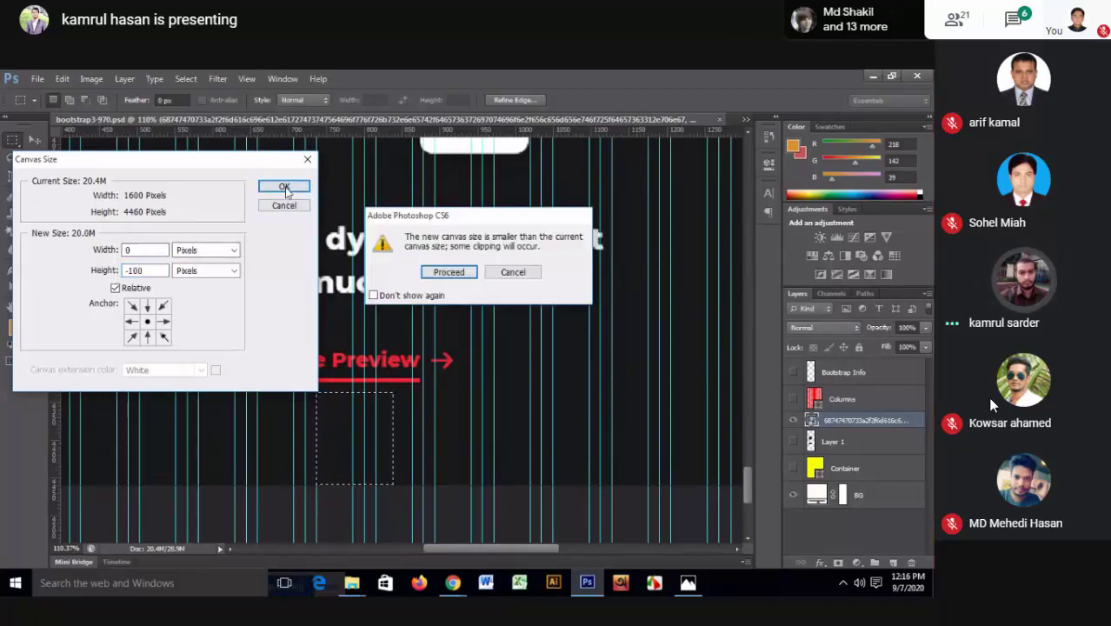
left_click(459, 274)
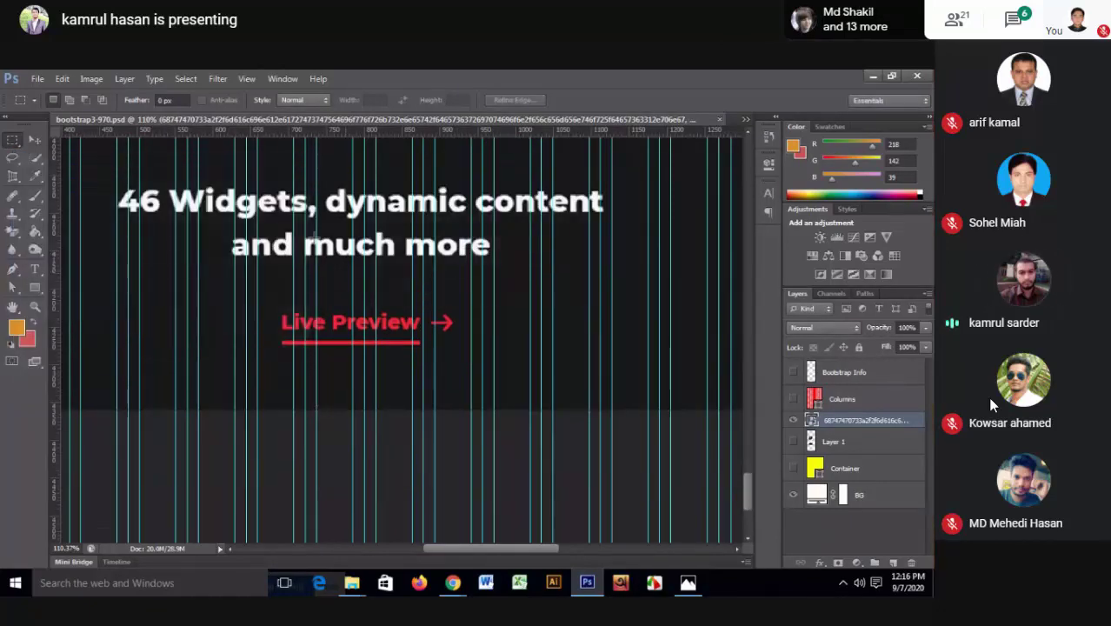
- Trim another 50 pixels from the canvas height, accepting the clipping
left_click(92, 79)
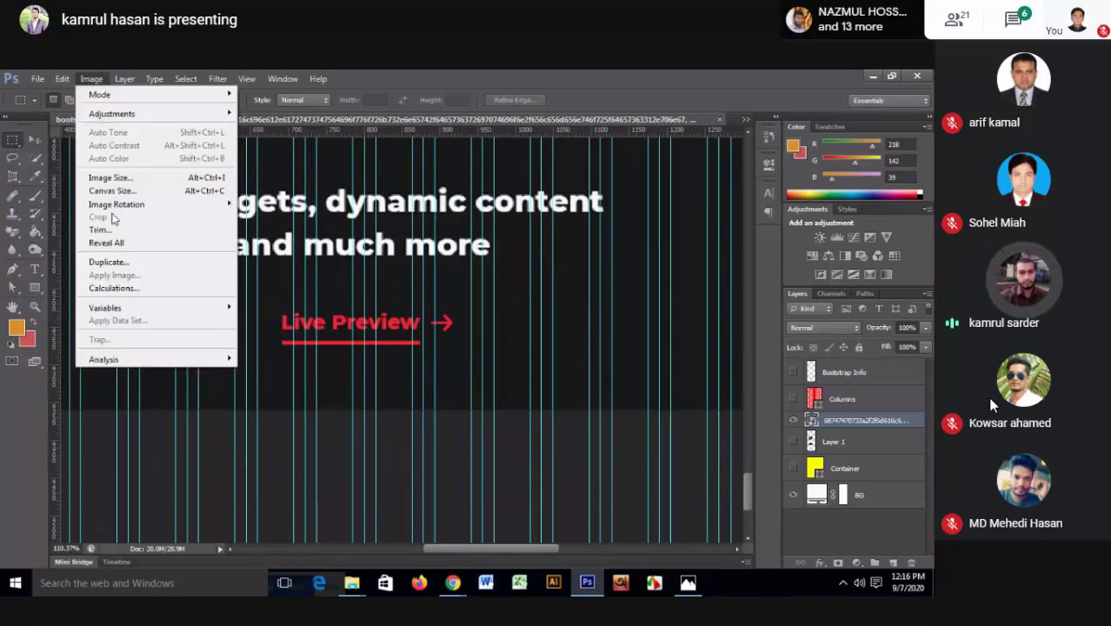
left_click(118, 192)
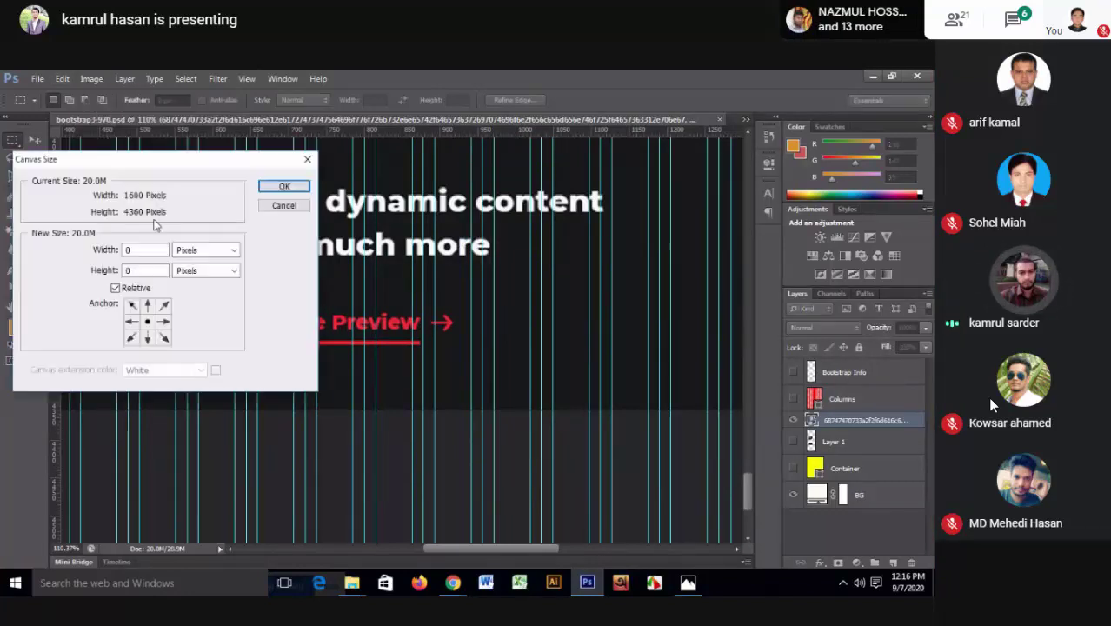
left_click(104, 271)
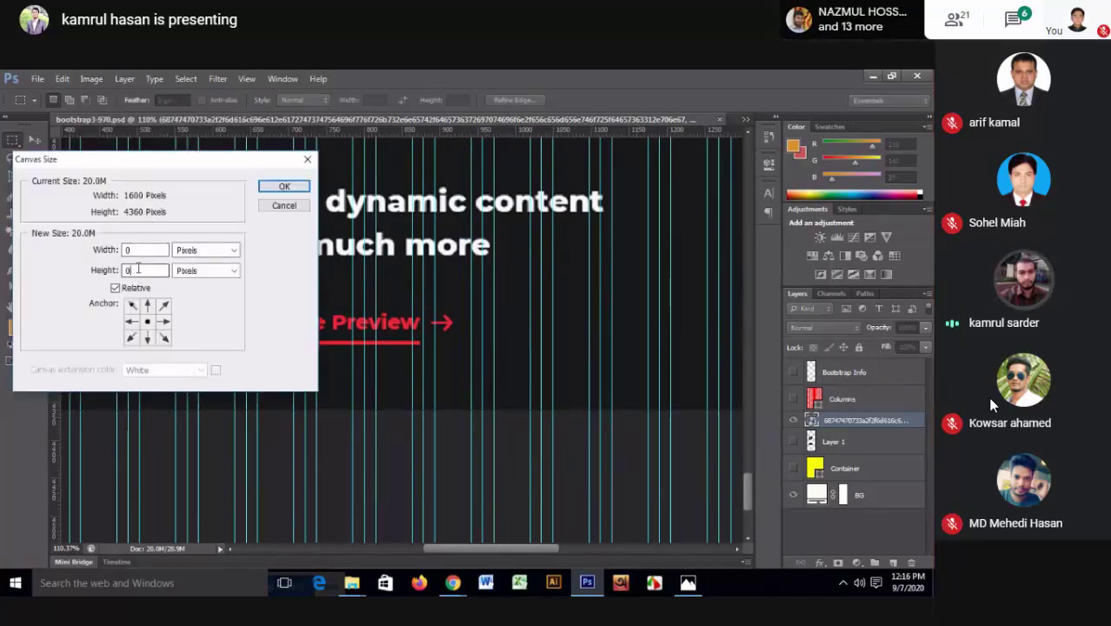
type("-")
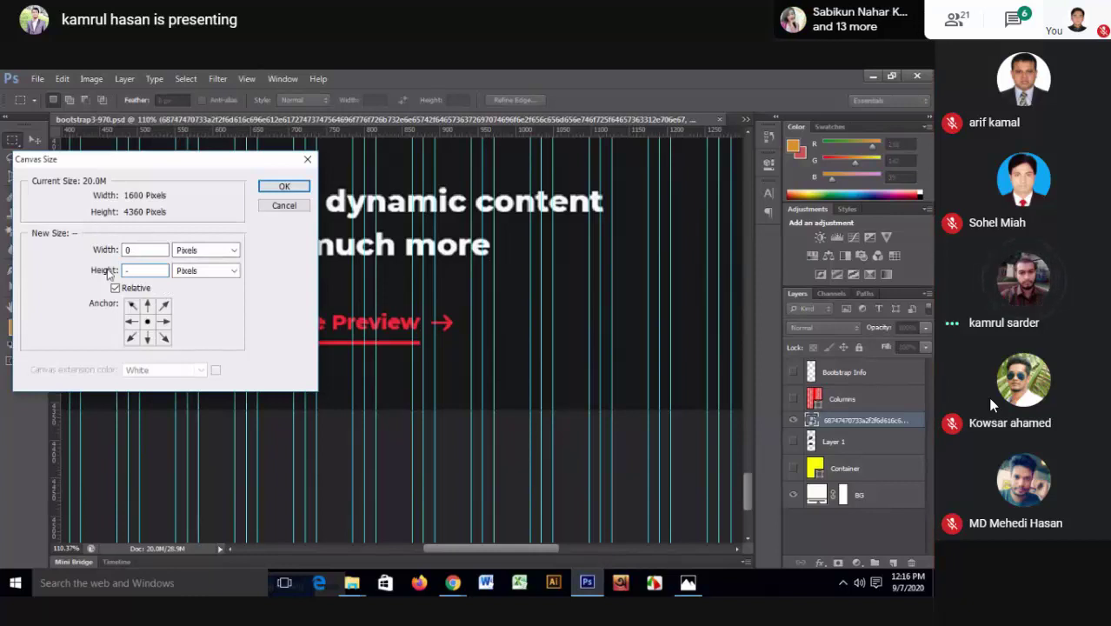
type("50")
key("Return")
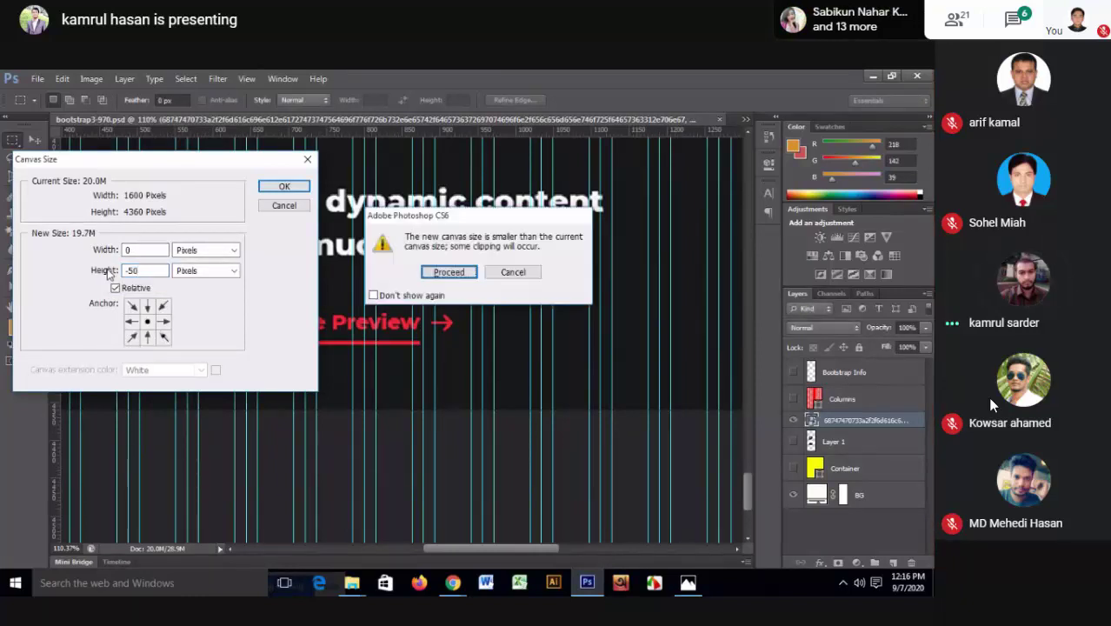
left_click(449, 272)
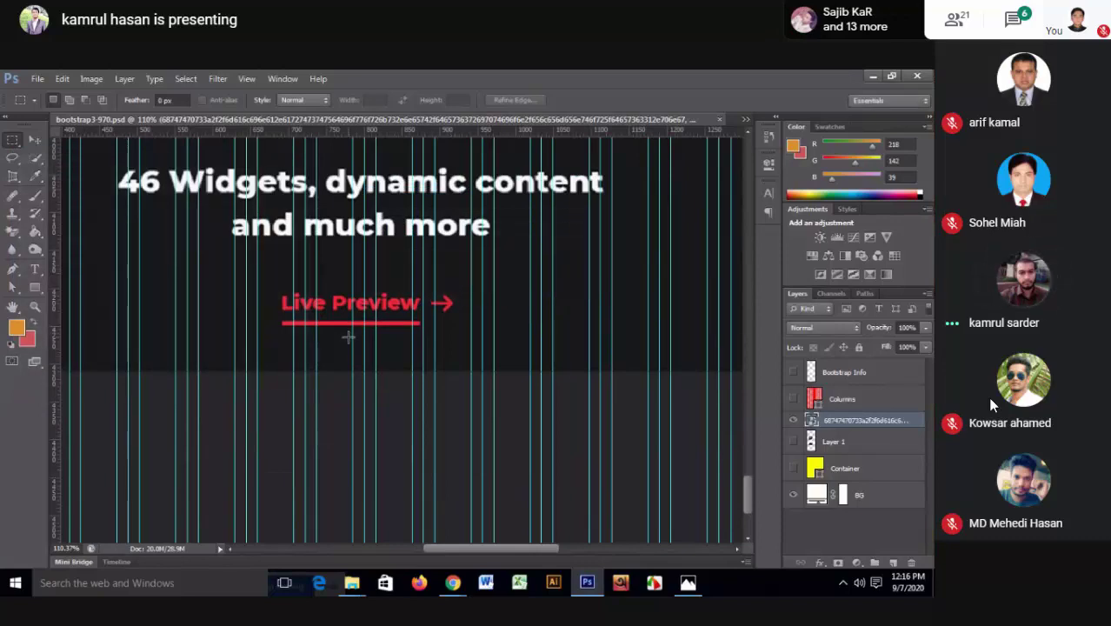
scroll(348, 337, "down", 3)
scroll(348, 339, "down", 2)
scroll(347, 339, "down", 1)
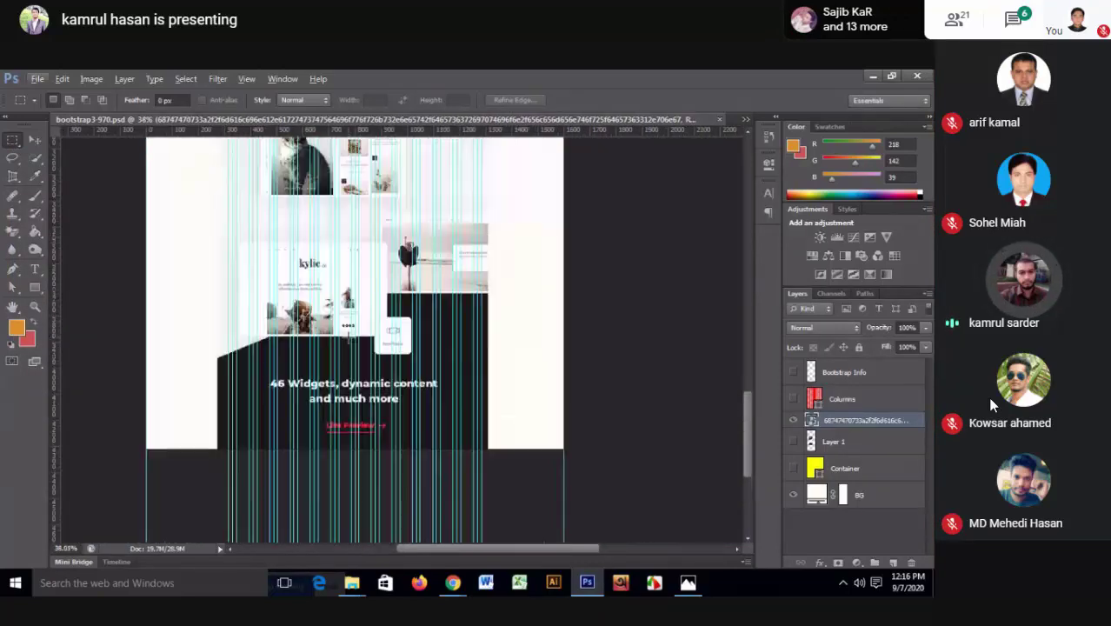
scroll(347, 339, "down", 1)
scroll(347, 340, "down", 1)
scroll(349, 341, "up", 5)
scroll(349, 304, "up", 2)
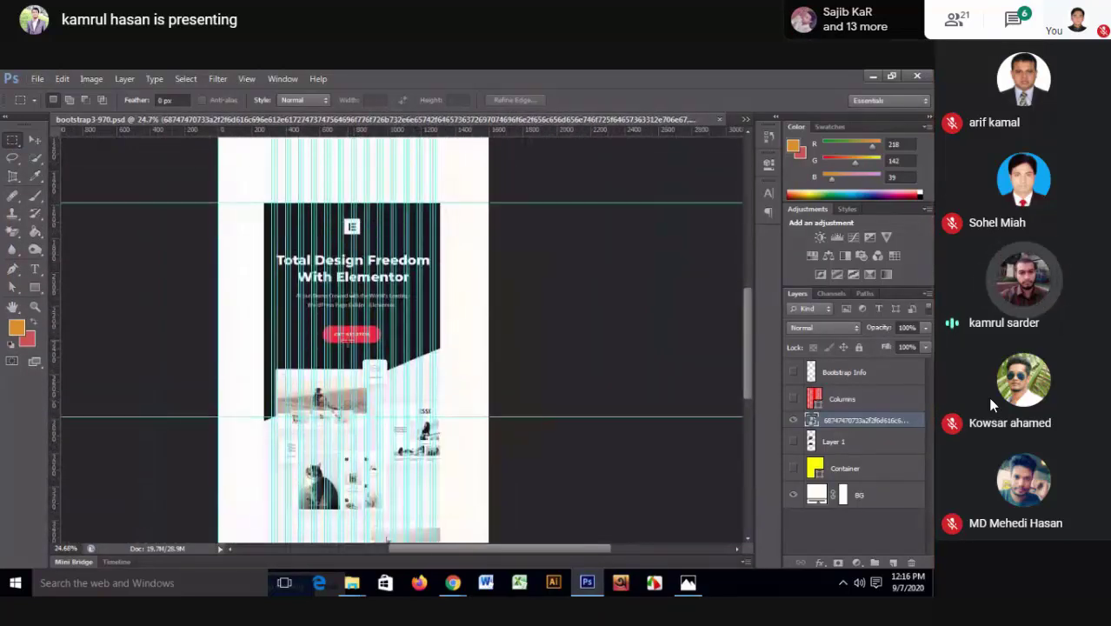
scroll(350, 250, "up", 2)
scroll(352, 248, "down", 1)
scroll(352, 248, "down", 1)
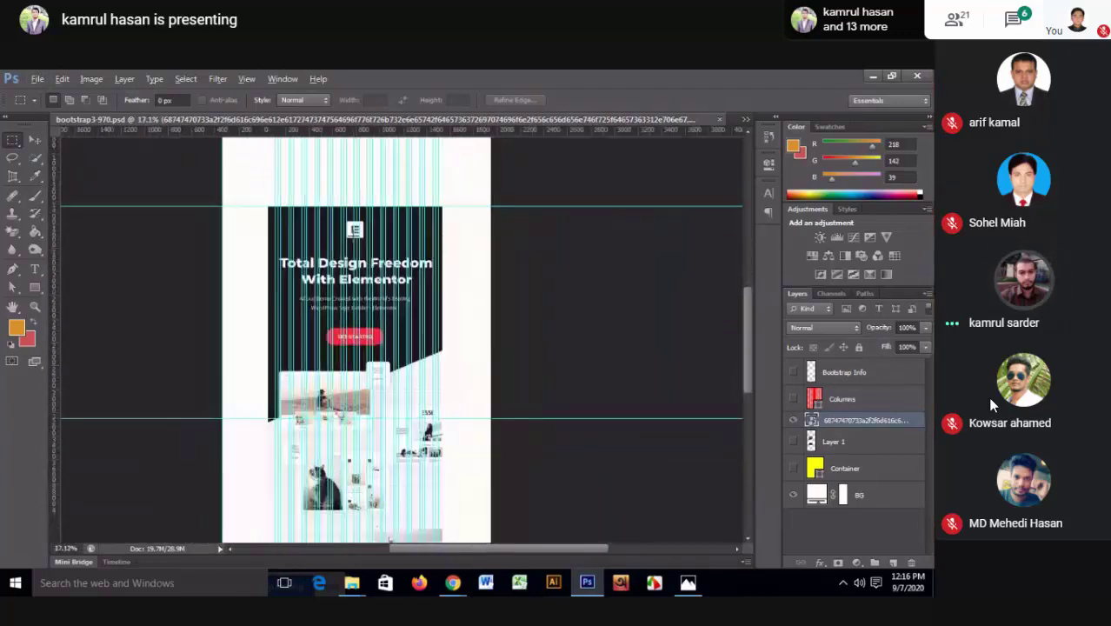
scroll(352, 243, "down", 1)
scroll(352, 239, "up", 2)
scroll(353, 236, "up", 1)
scroll(352, 235, "up", 3)
scroll(353, 235, "up", 1)
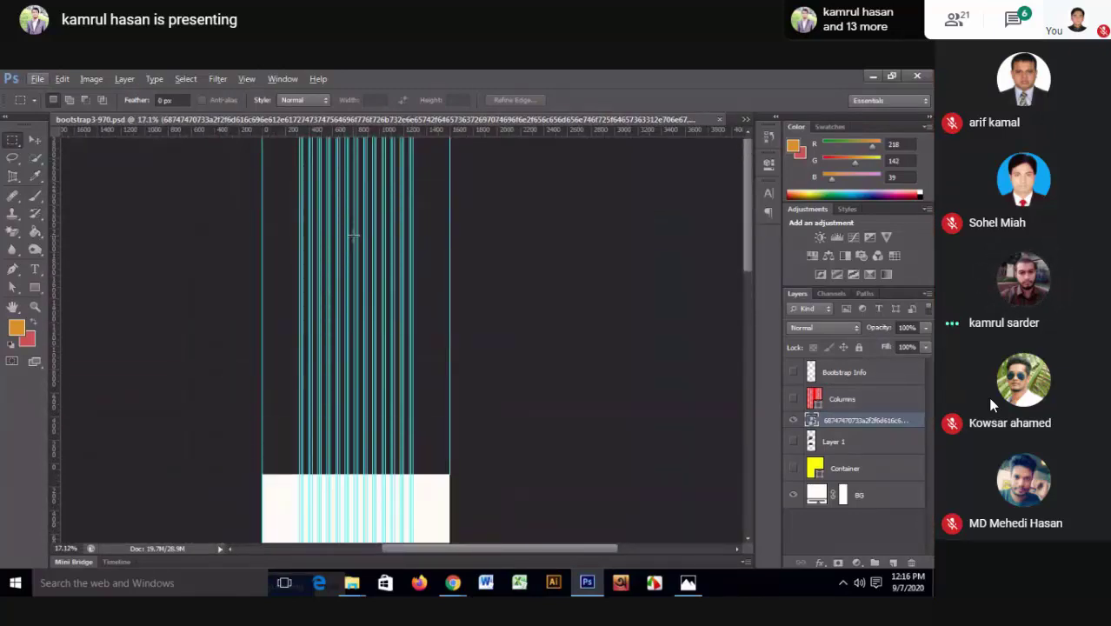
scroll(352, 235, "down", 1)
scroll(353, 235, "down", 3)
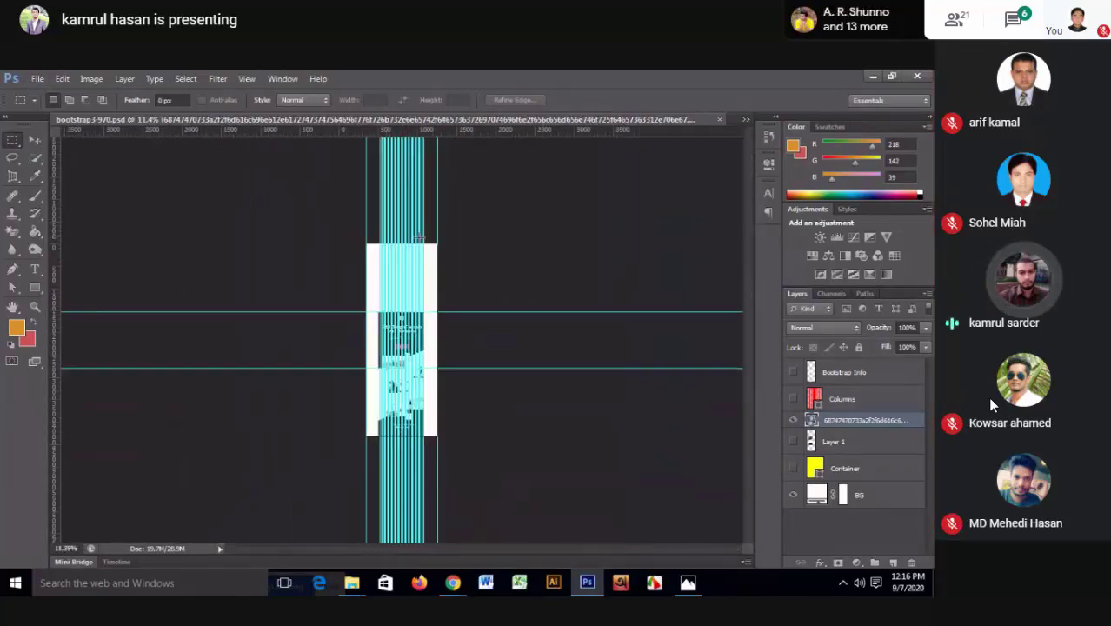
scroll(432, 254, "up", 2)
scroll(432, 254, "up", 2)
scroll(432, 254, "down", 2)
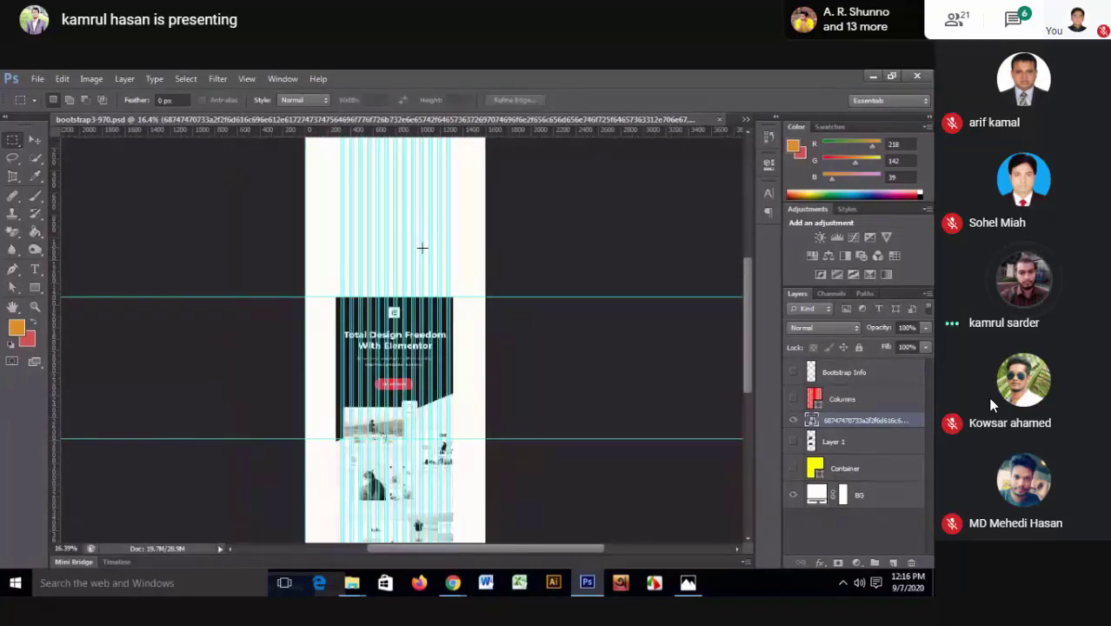
scroll(435, 294, "up", 1)
scroll(430, 313, "up", 2)
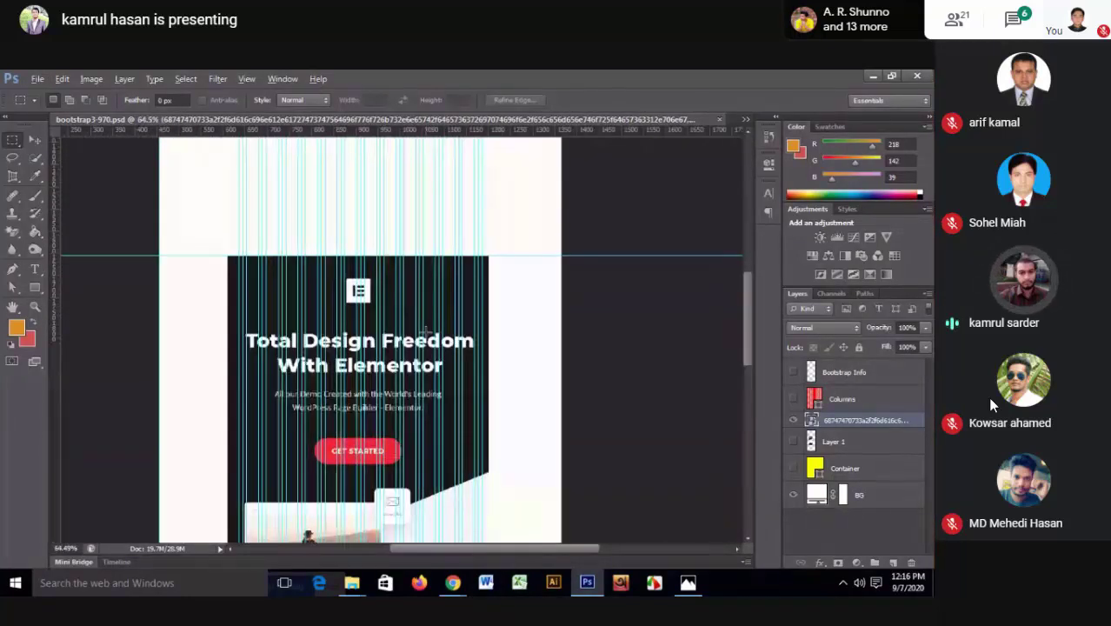
scroll(425, 331, "up", 1)
scroll(426, 331, "down", 2)
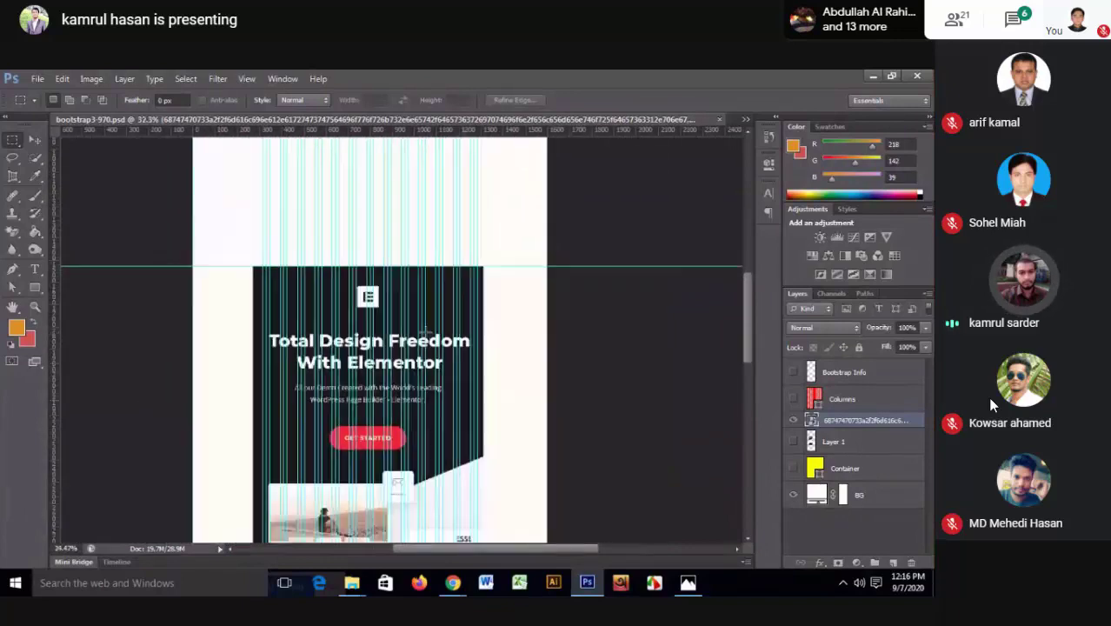
scroll(424, 326, "down", 1)
scroll(421, 318, "up", 1)
scroll(421, 315, "up", 2)
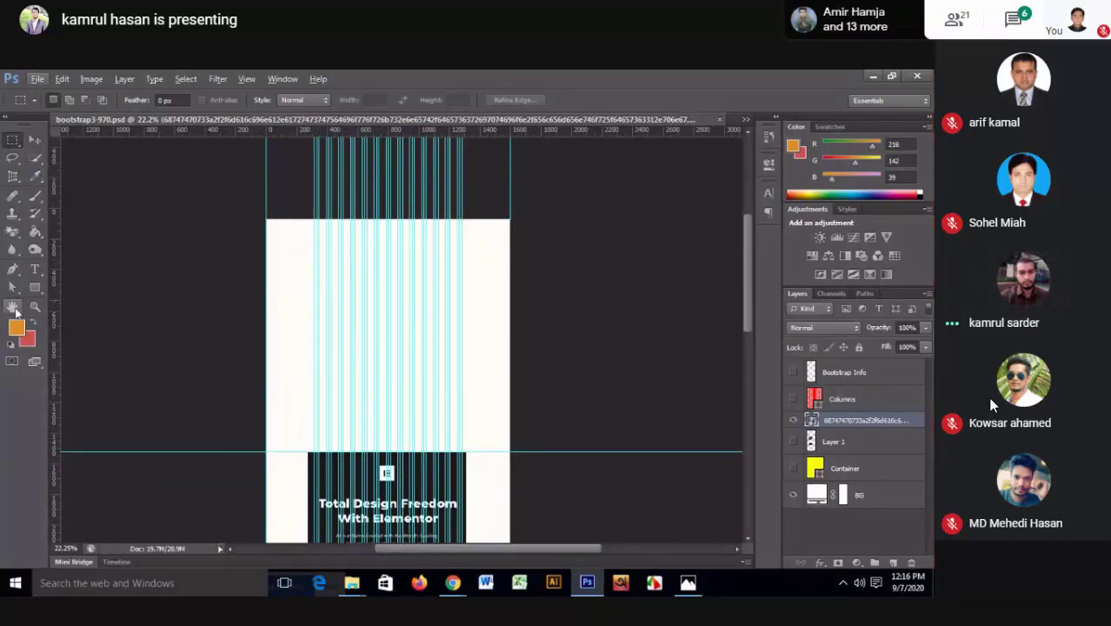
- Select the BG background layer and scroll the view
left_click(861, 495)
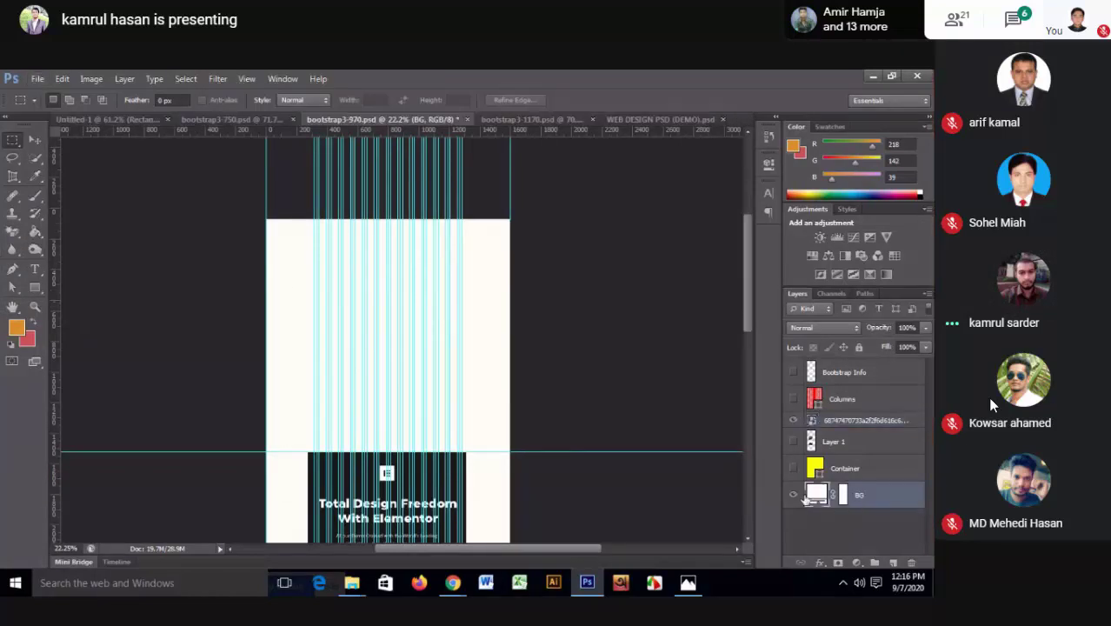
left_click(791, 495)
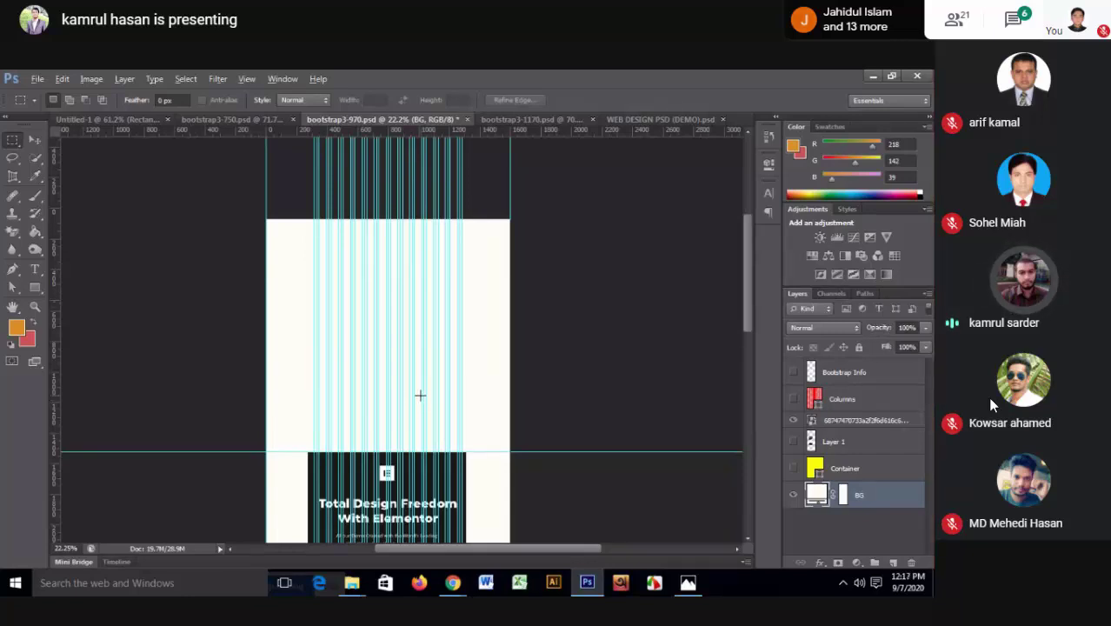
scroll(420, 396, "down", 3)
scroll(418, 438, "up", 2)
scroll(425, 418, "down", 2)
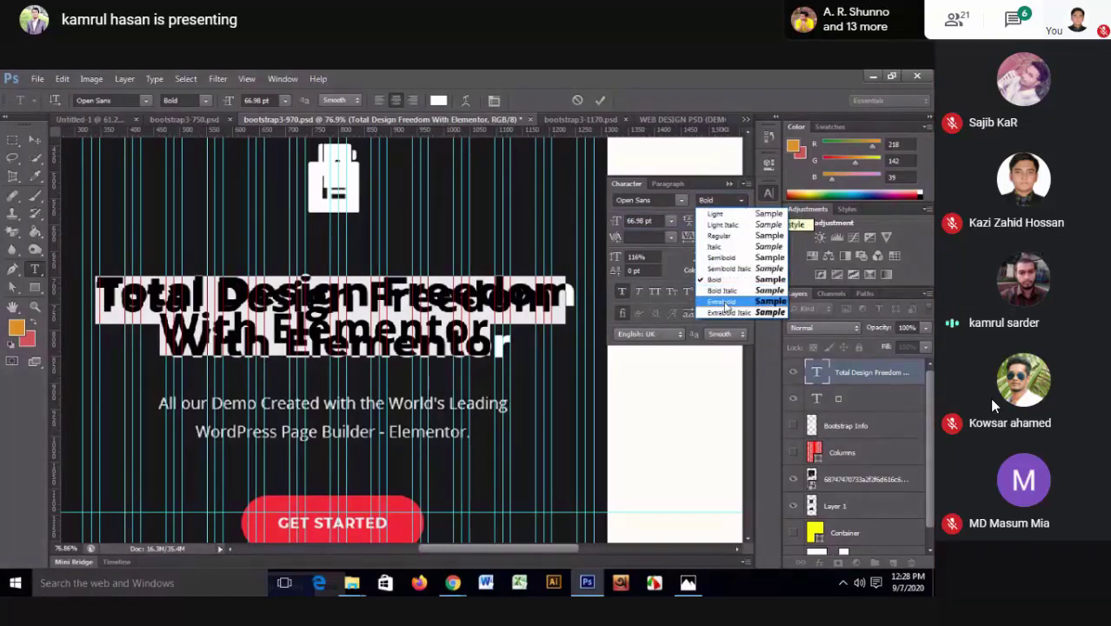
- Make the headline Open Sans Extrabold, commit it, and nudge it two steps up and right
left_click(722, 301)
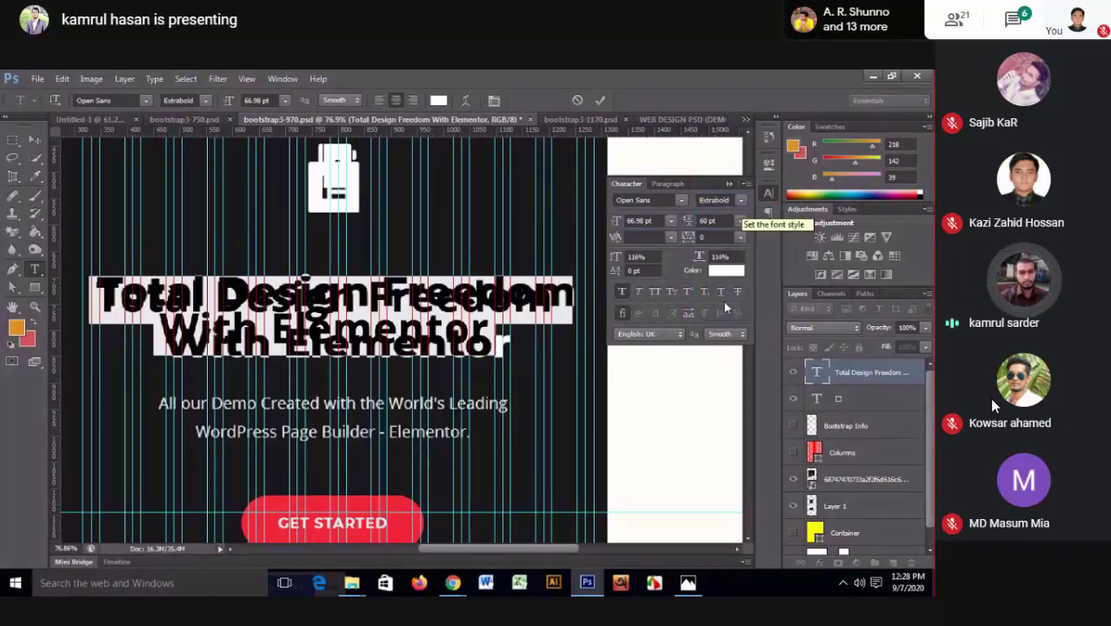
left_click(643, 220)
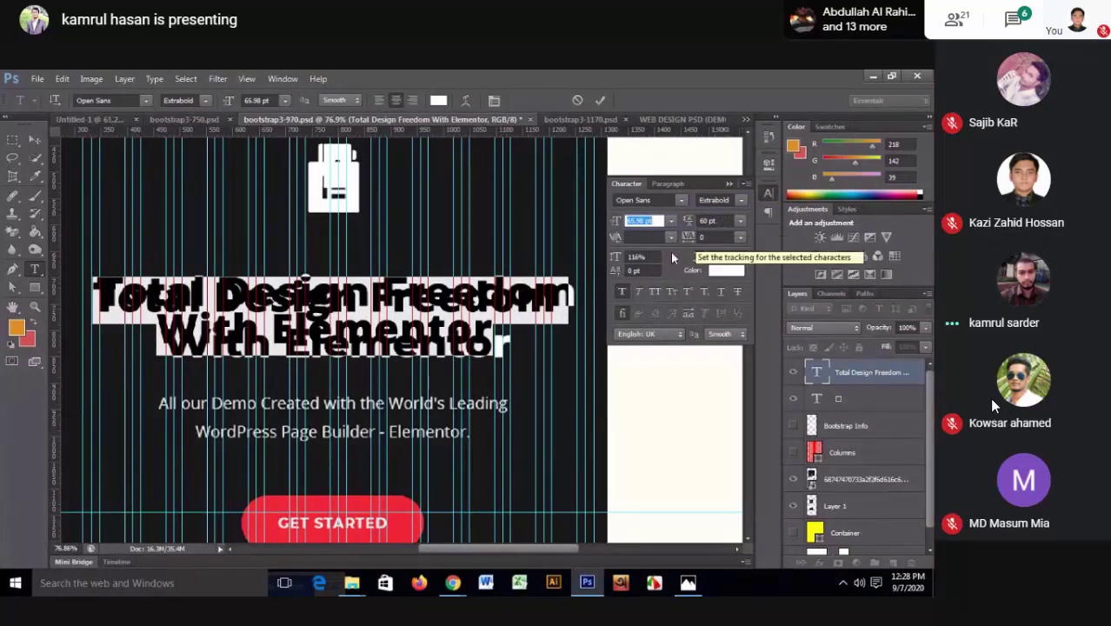
key("ctrl+Return")
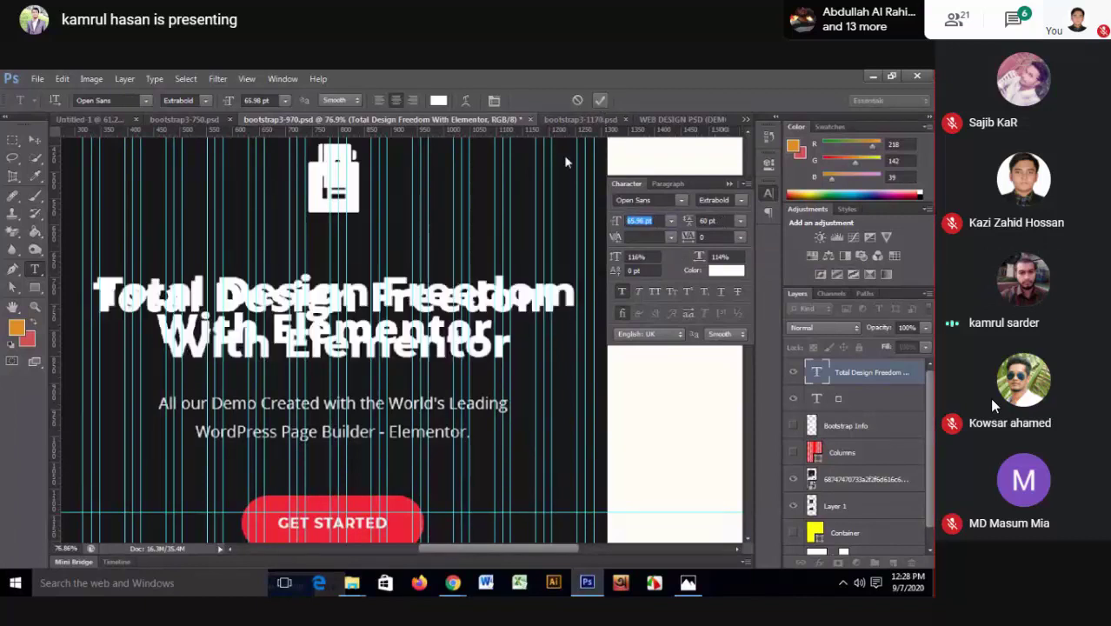
key("ctrl+t")
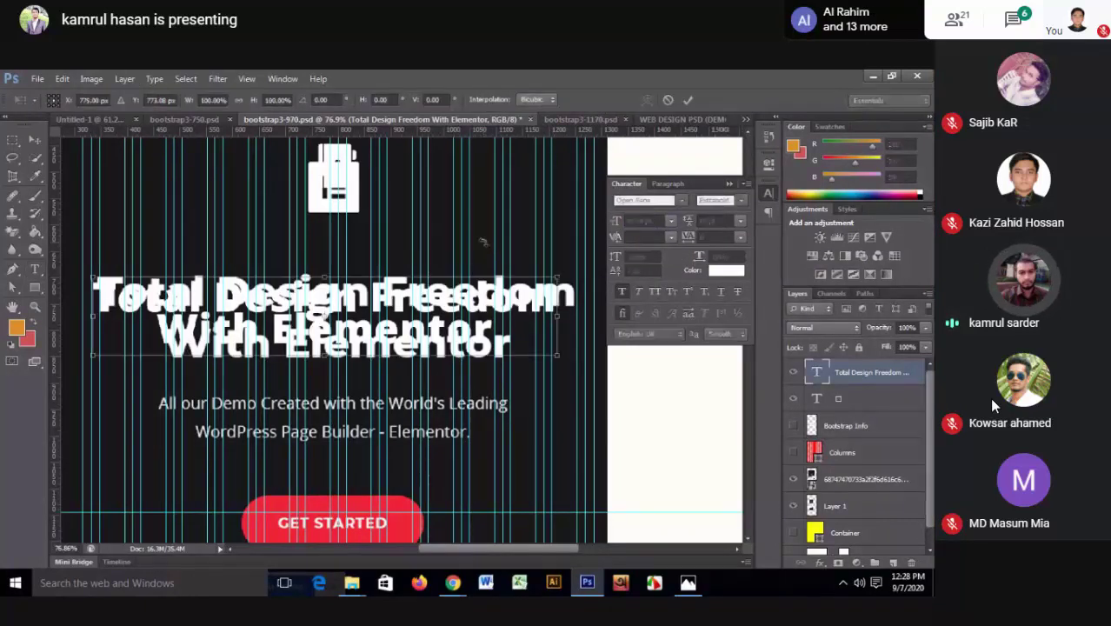
key("Up")
key("Up")
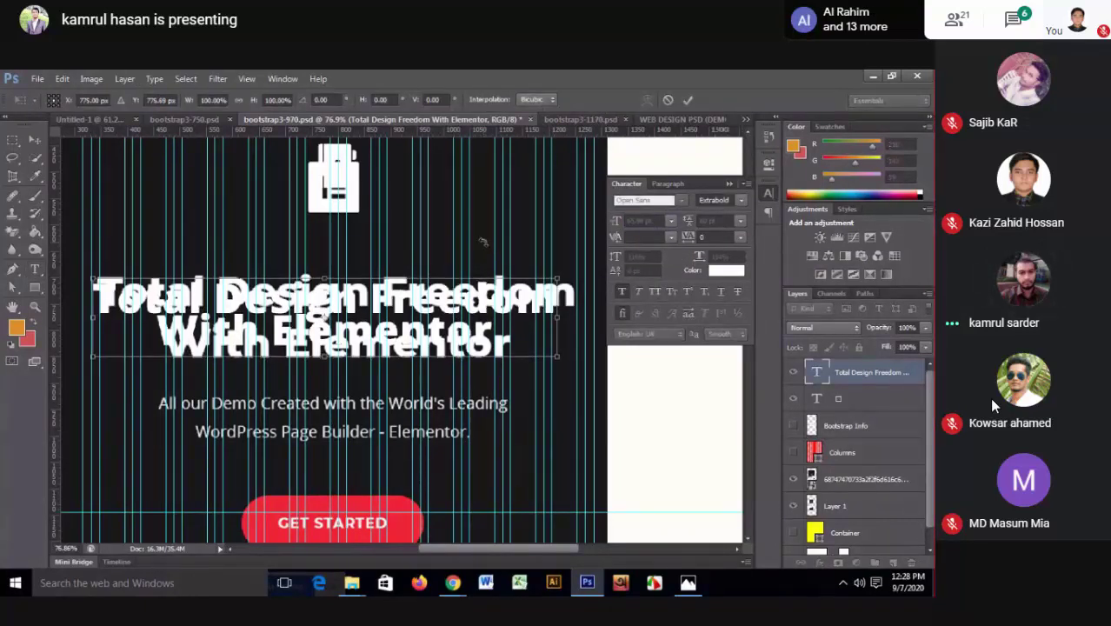
key("Up")
key("Up")
key("Up")
key("Up")
key("Up")
key("Up")
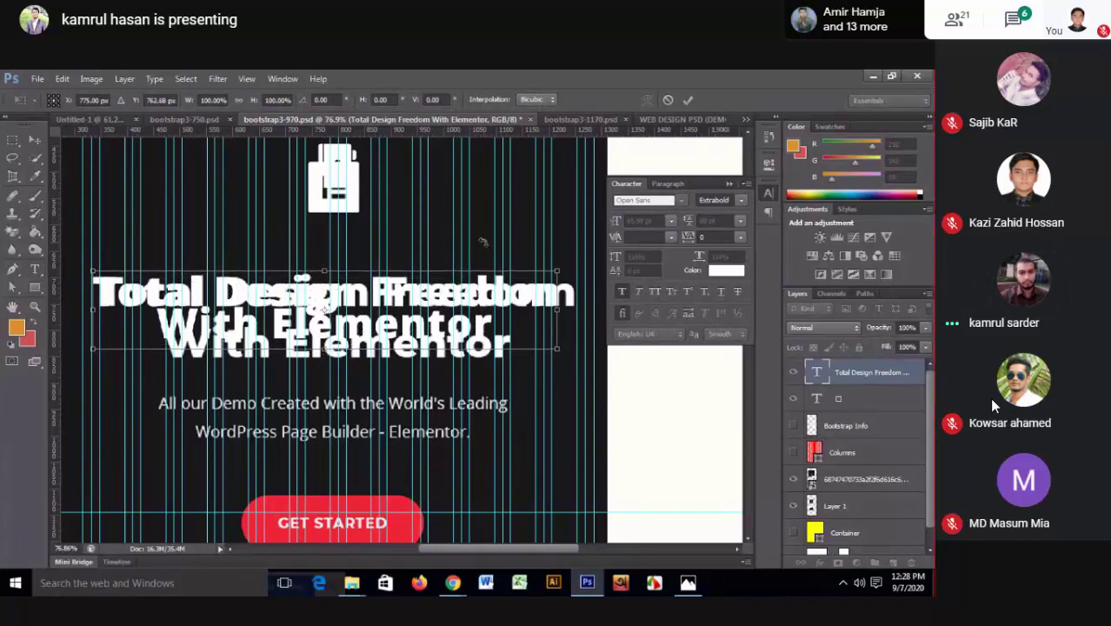
key("Right")
key("Right")
key("Right")
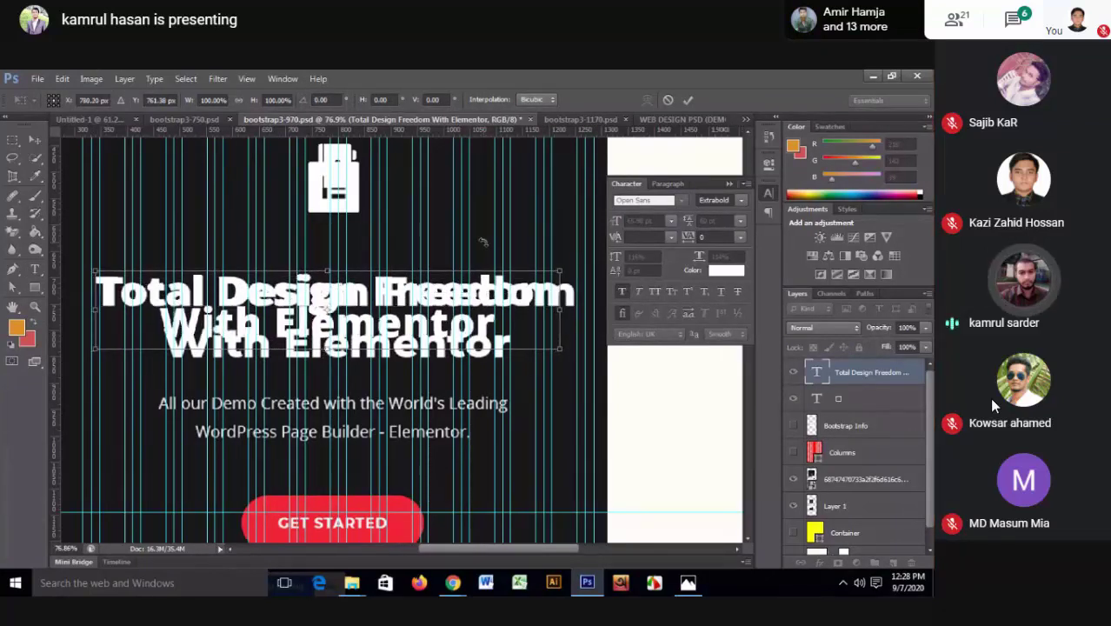
key("Right")
key("Right")
key("Right")
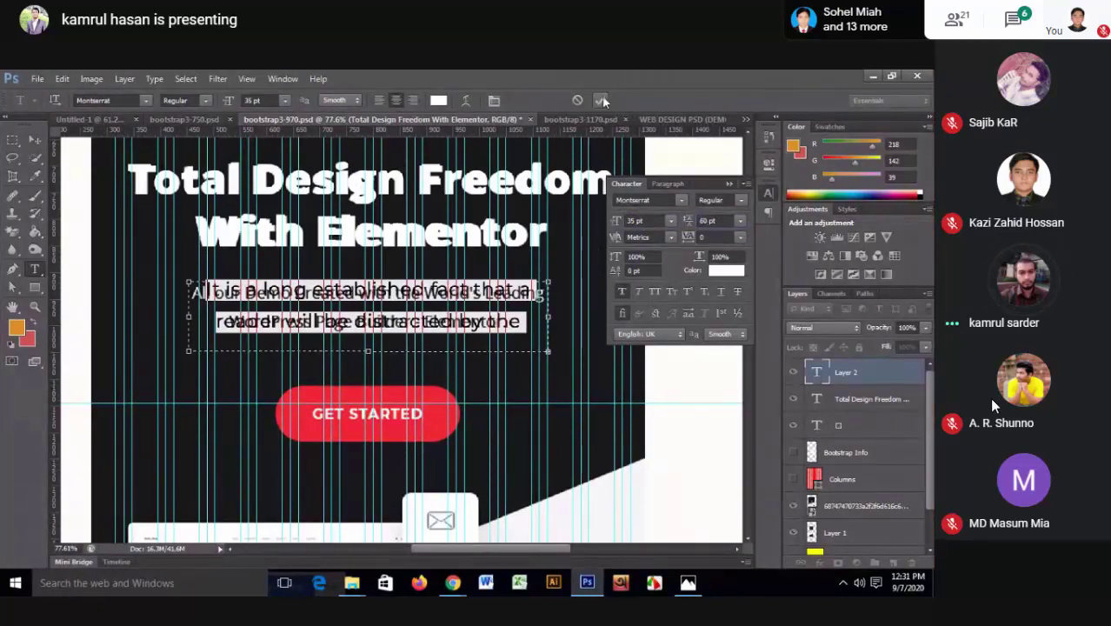
- Switch to the Move tool and scroll down the view
left_click(35, 141)
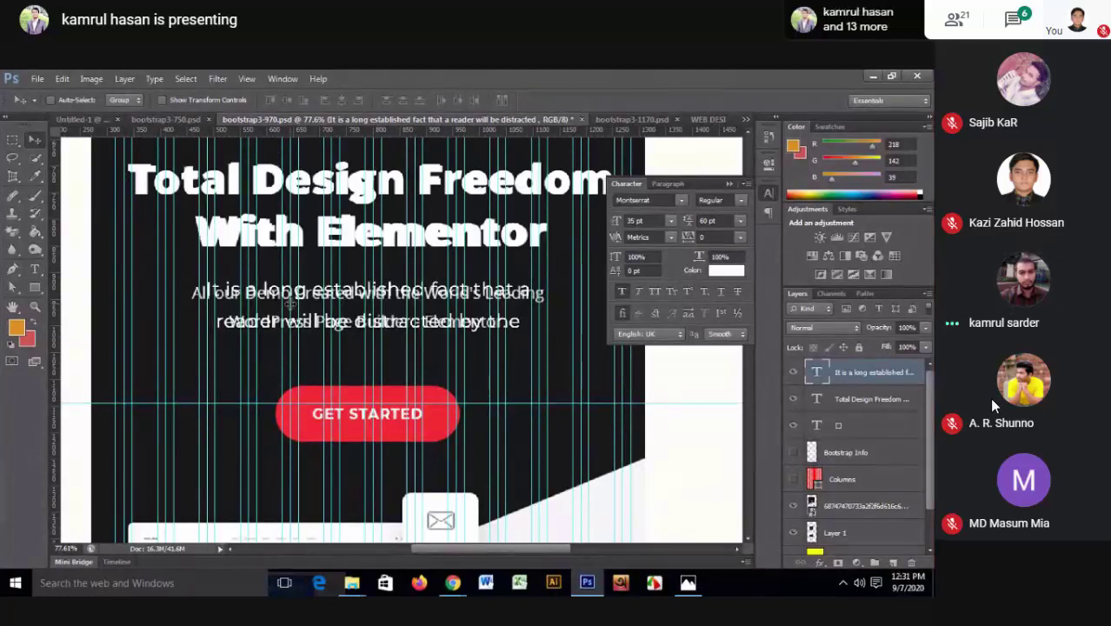
scroll(290, 304, "down", 1)
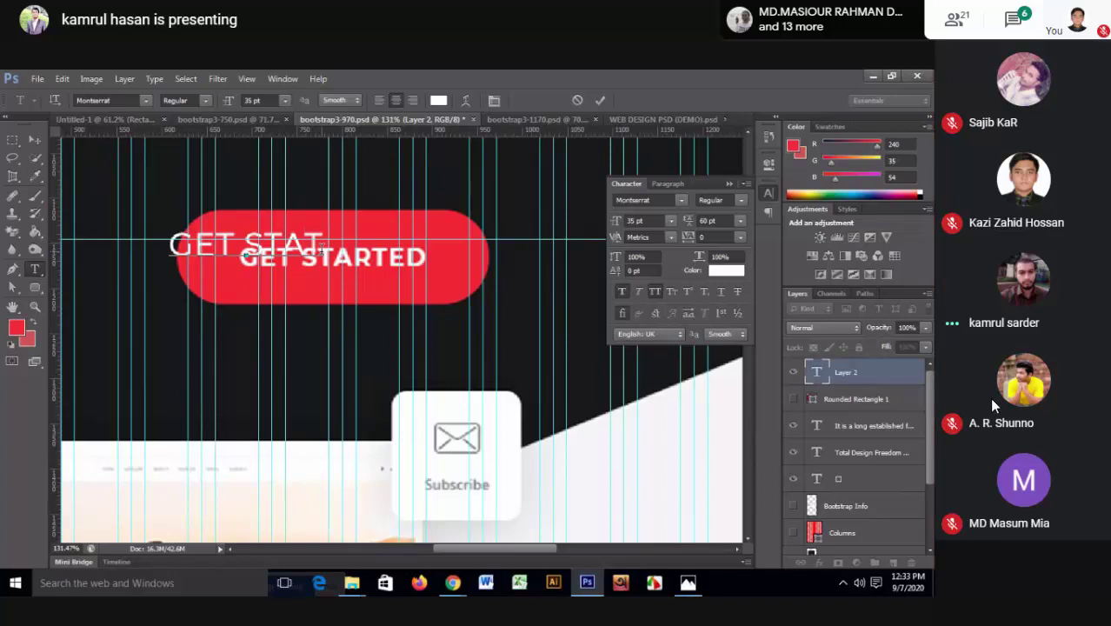
- Finish typing GET STARTED and change the label's font to Montserrat
type("T")
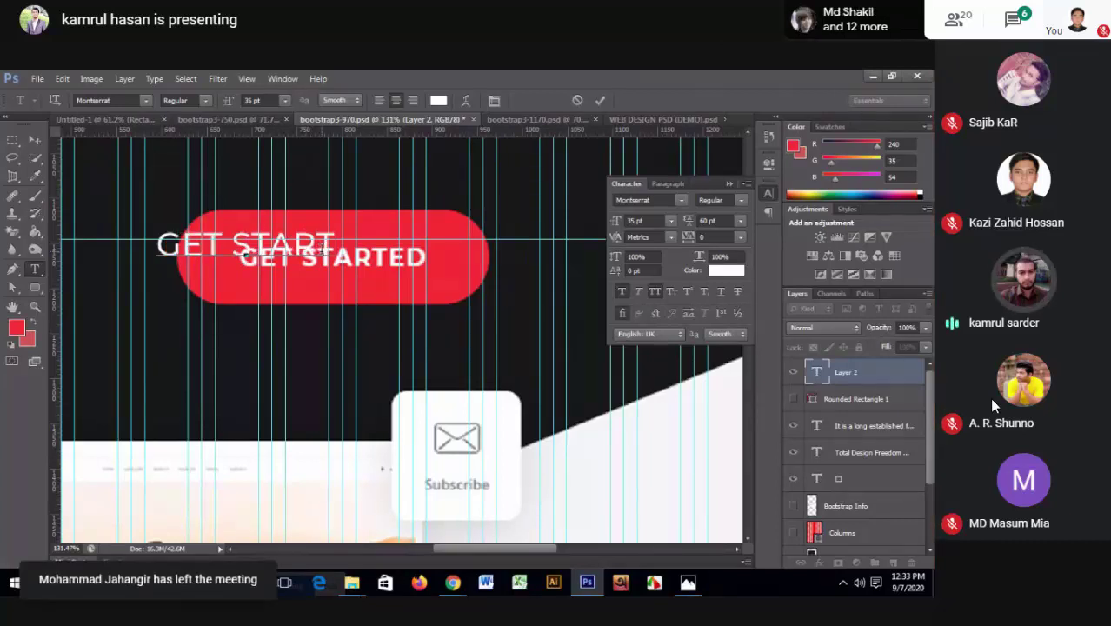
type("ED")
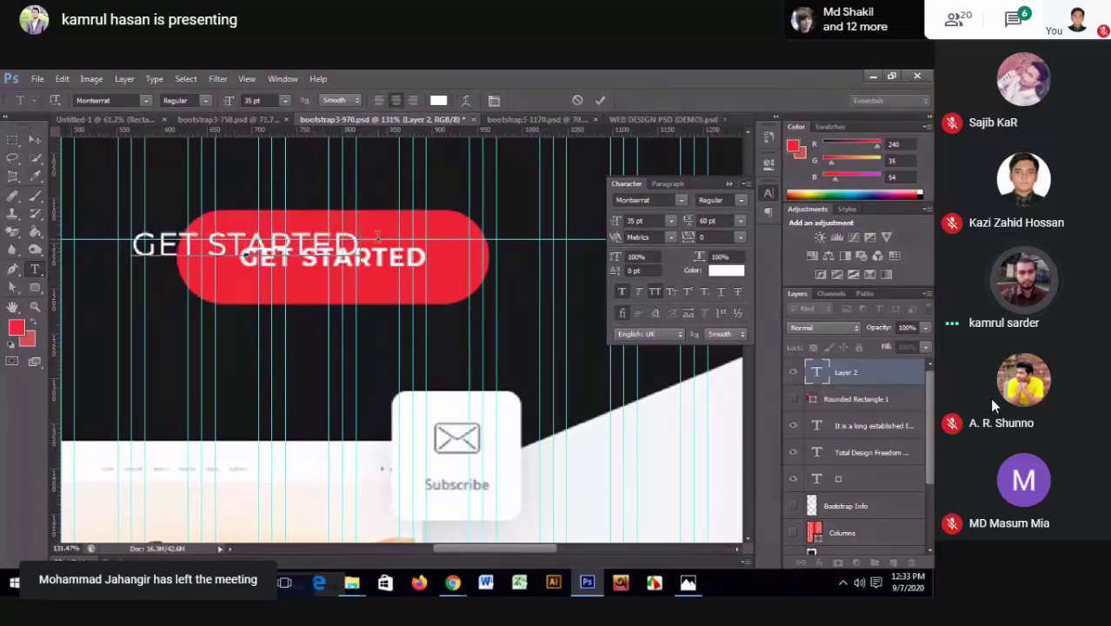
left_click_drag(360, 245, 131, 245)
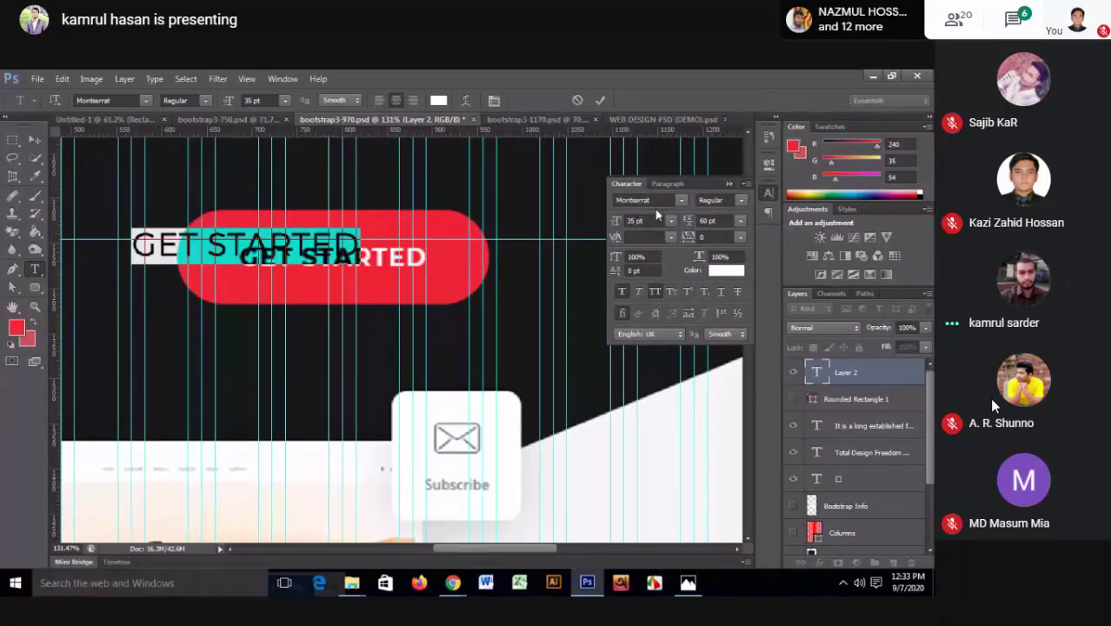
left_click(648, 200)
type("pen Sans")
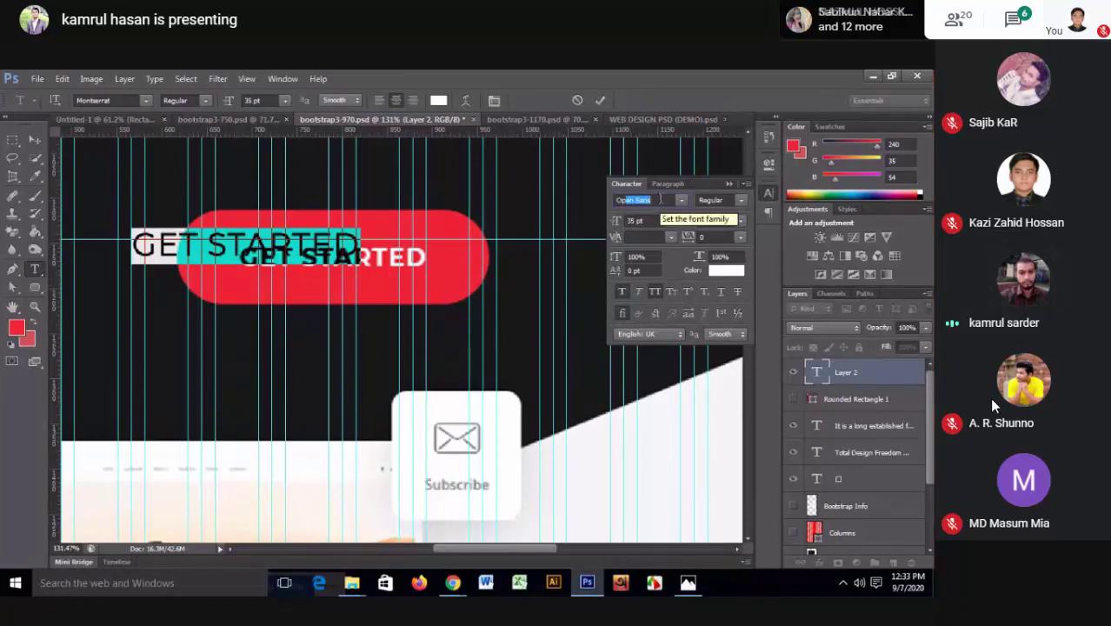
key("Return")
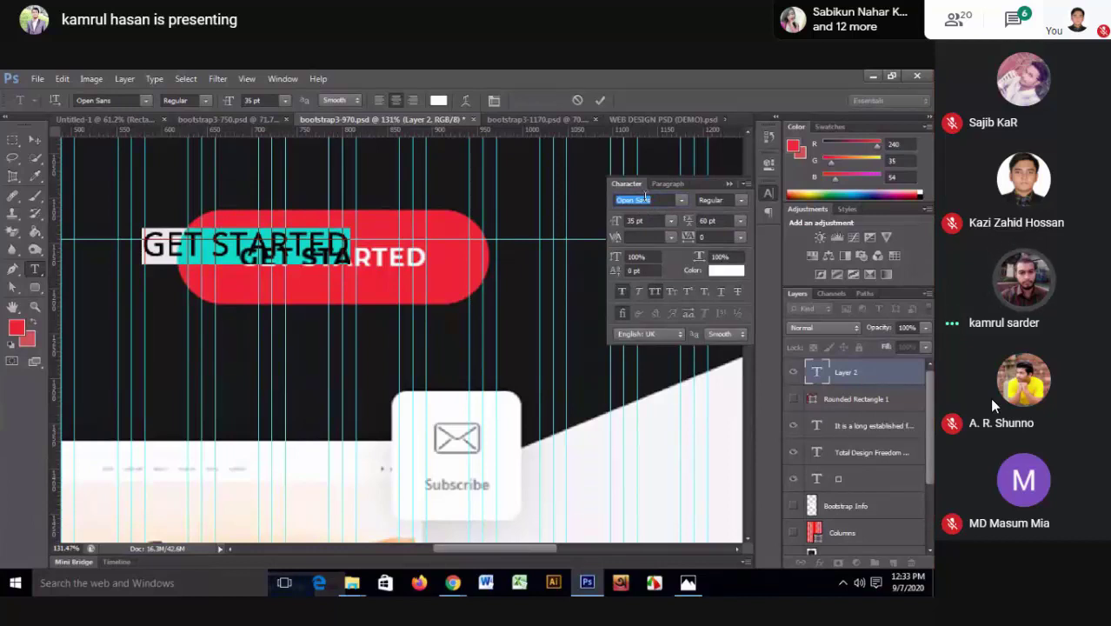
type("Montserrat")
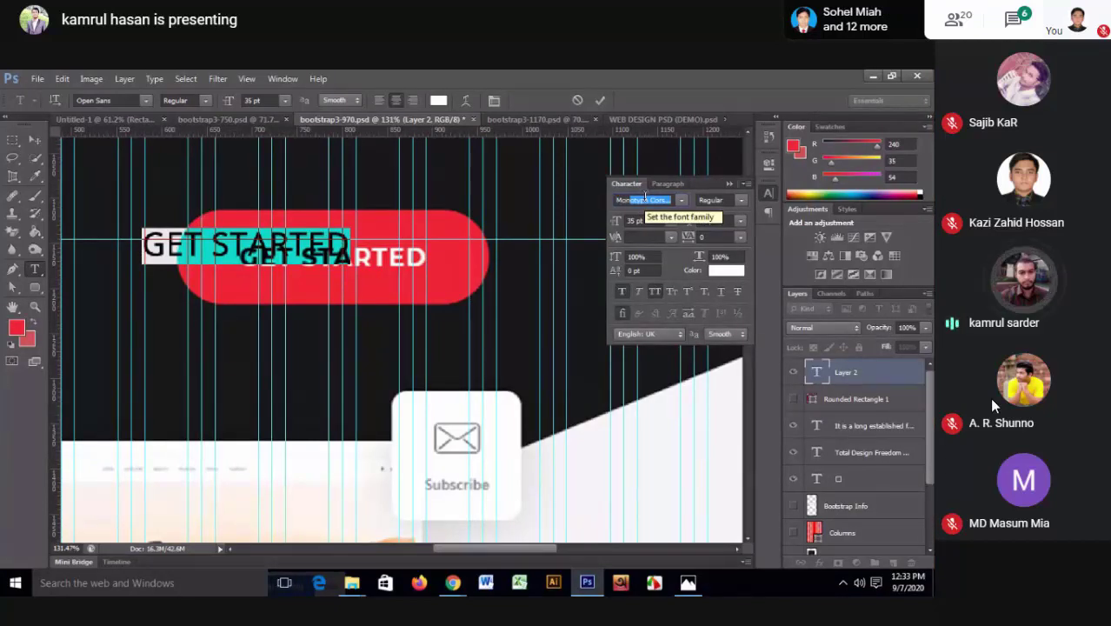
key("Return")
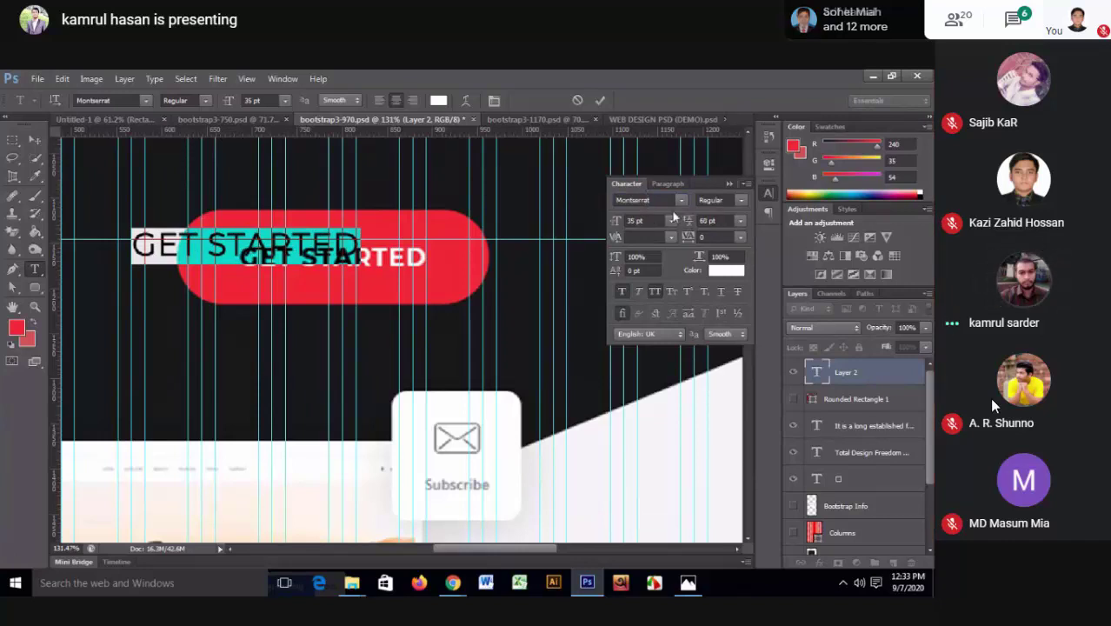
- Make the label Montserrat SemiBold 30 pt without faux bold, commit it, and show the red button
left_click(741, 201)
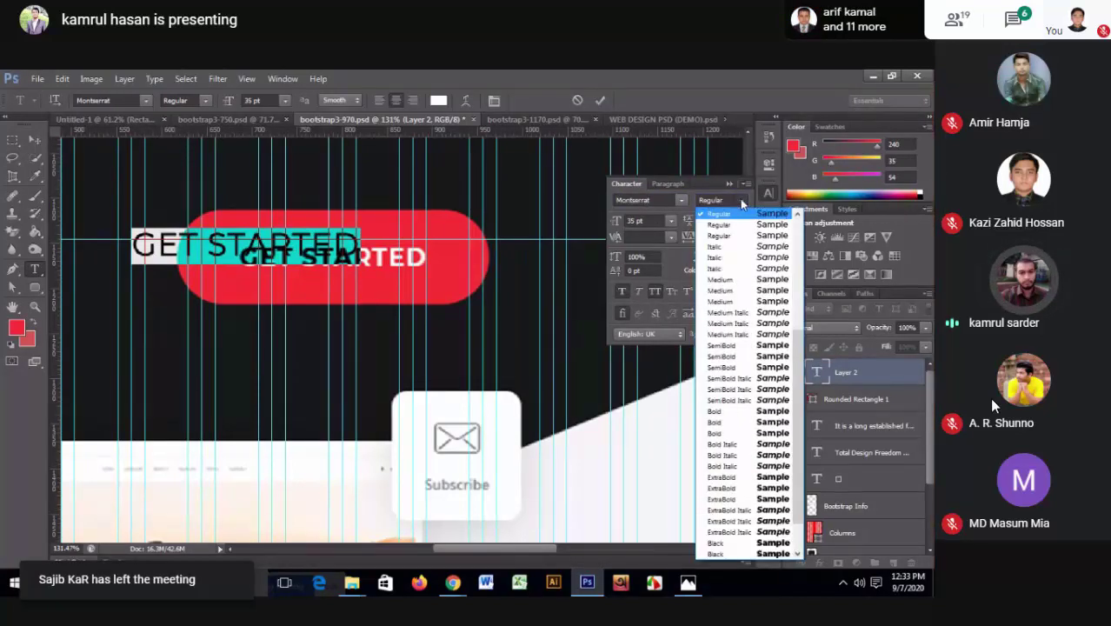
left_click(727, 435)
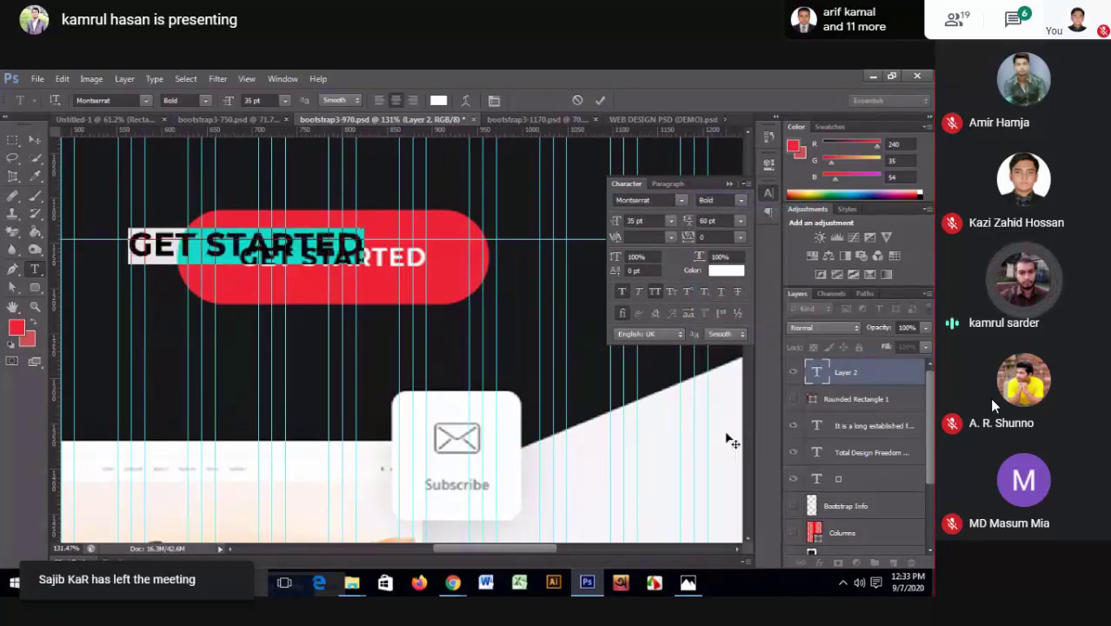
left_click(621, 292)
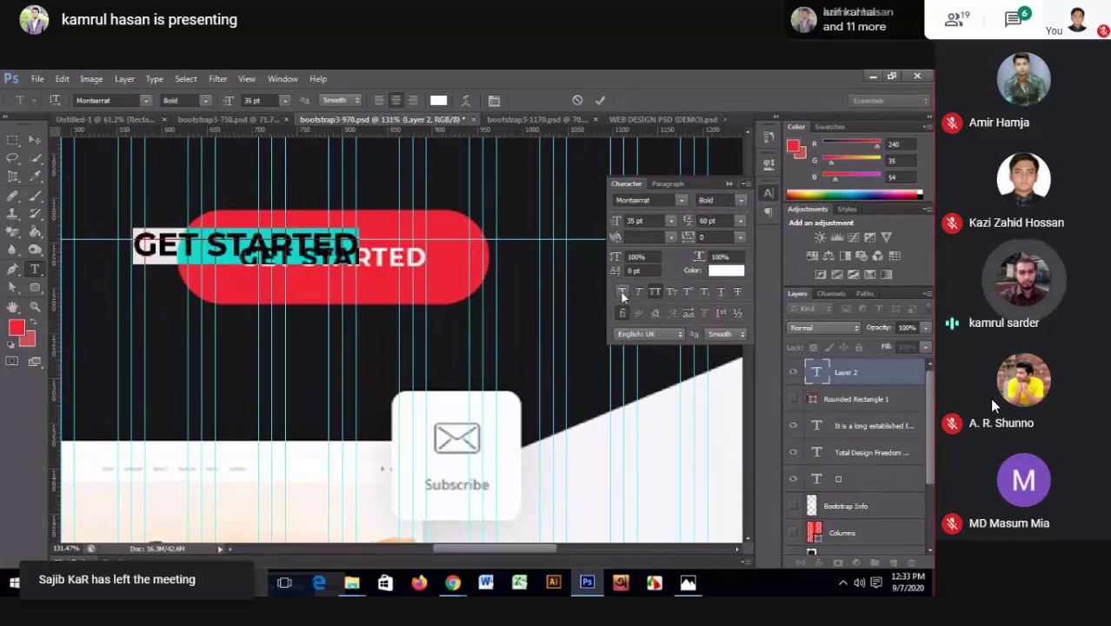
left_click(742, 201)
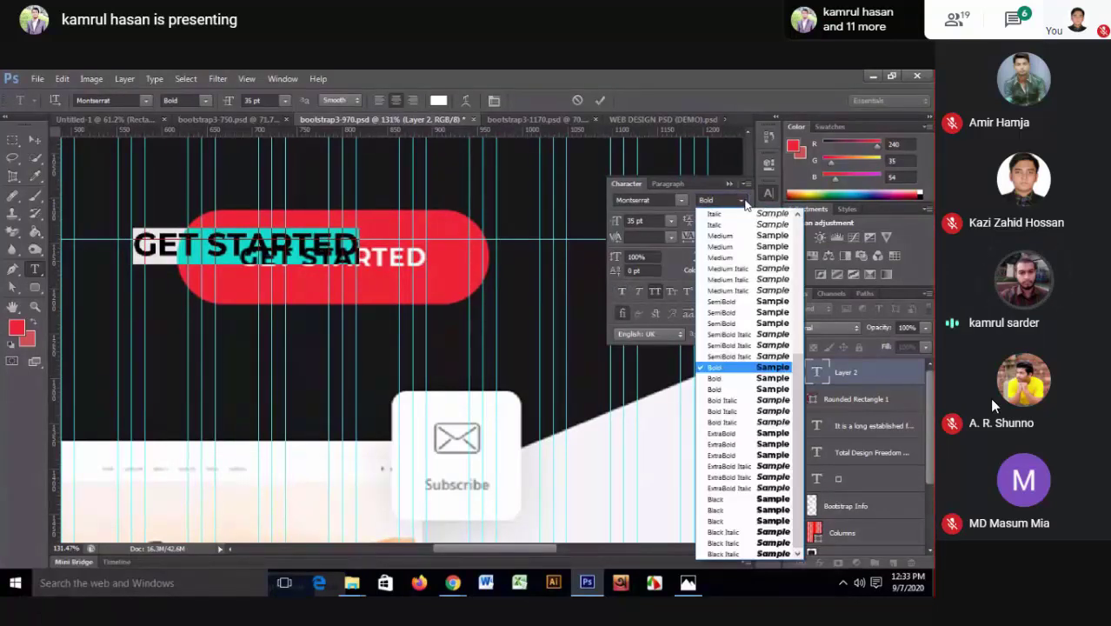
left_click(727, 323)
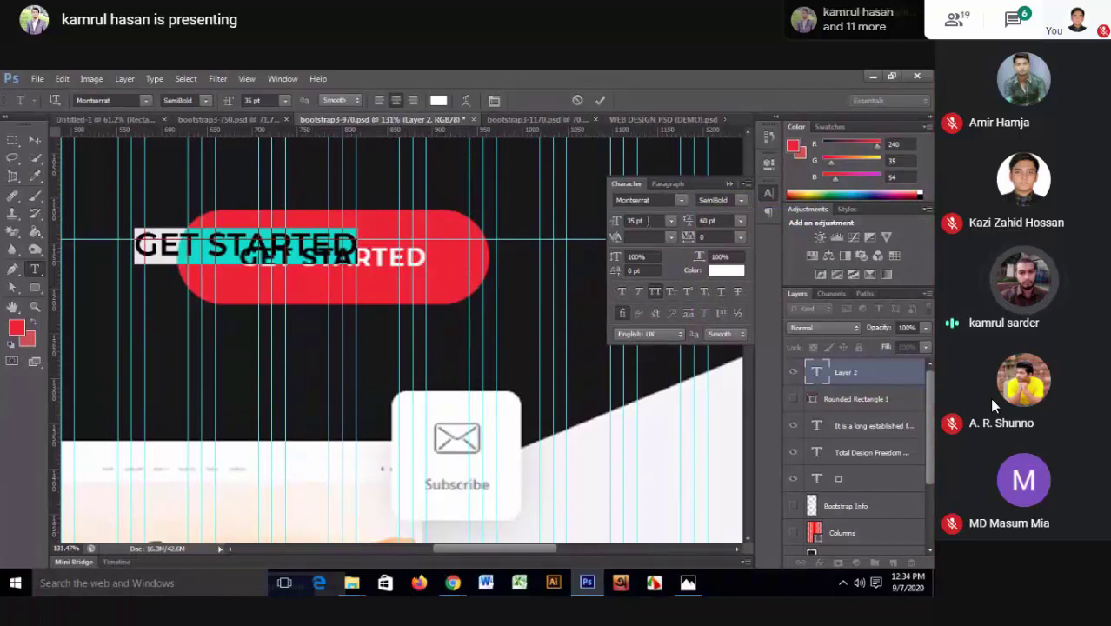
key("Down")
key("Down")
key("Down")
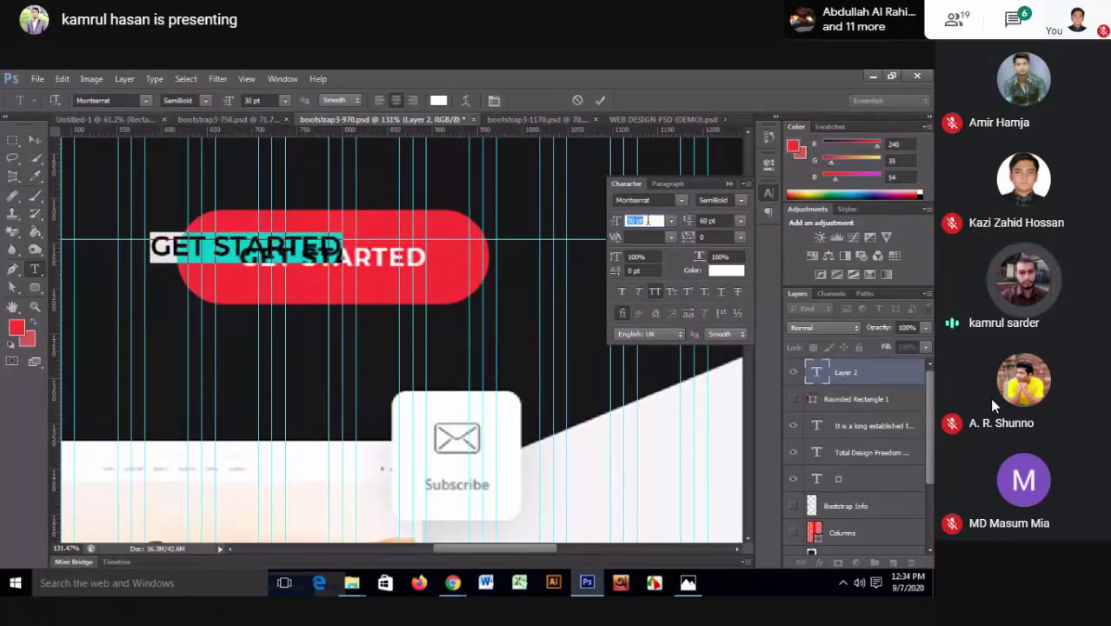
left_click(600, 101)
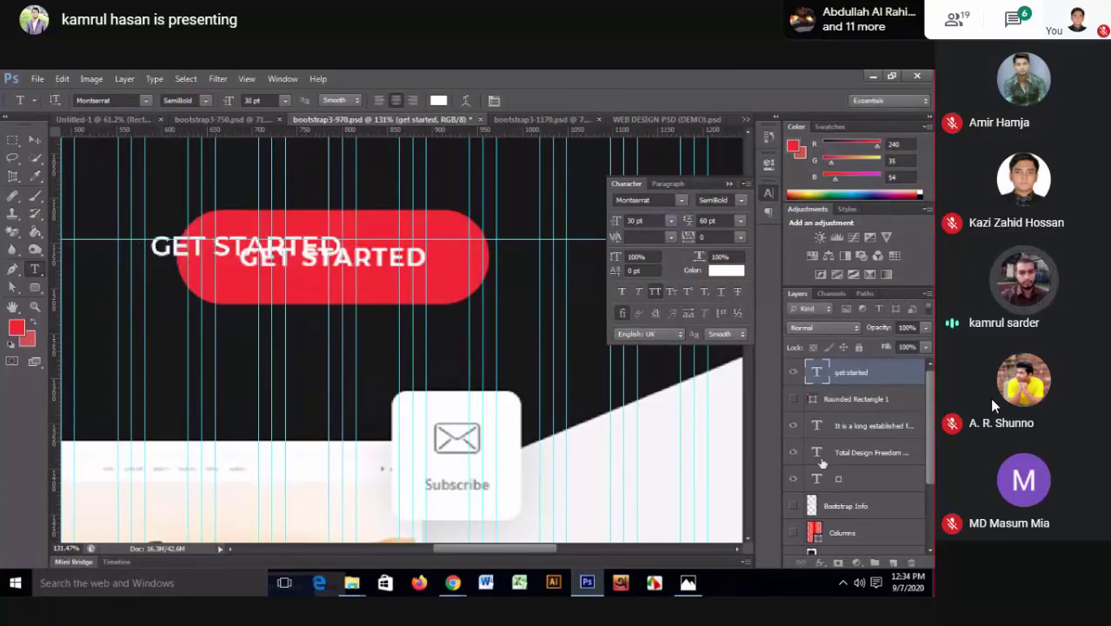
left_click(794, 399)
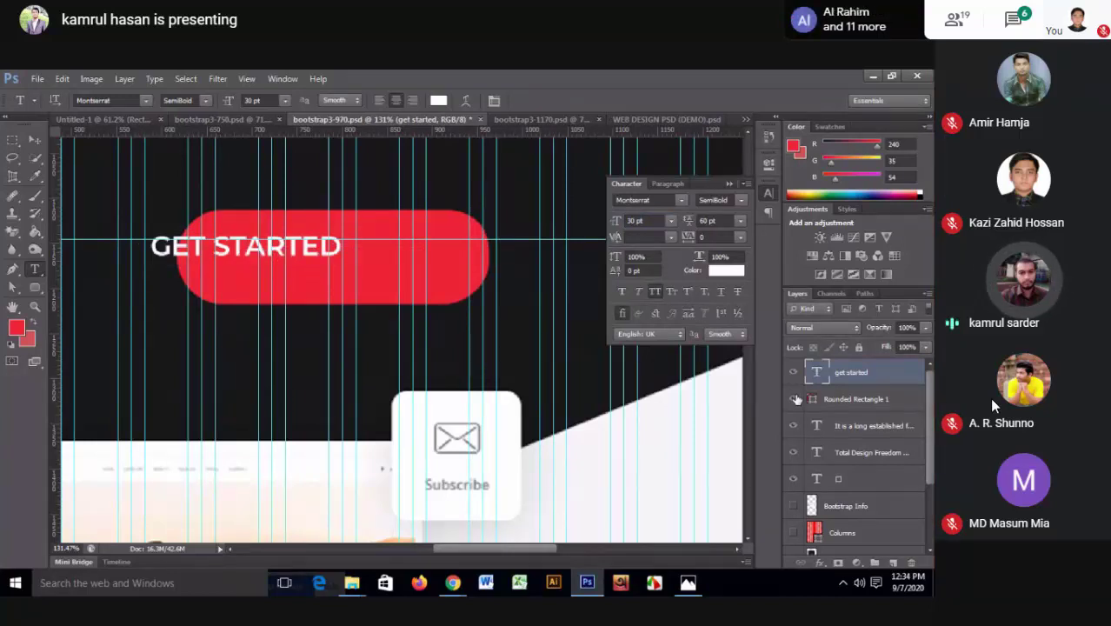
- Select the button and text layers and align their vertical and horizontal centres
left_click(833, 403)
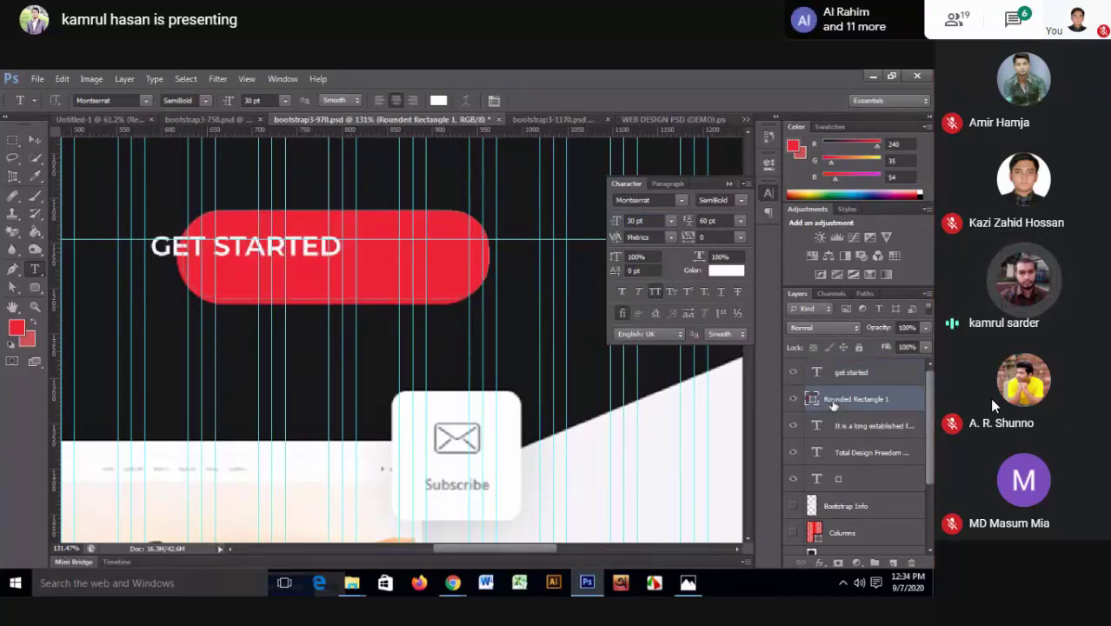
left_click(843, 374, "shift")
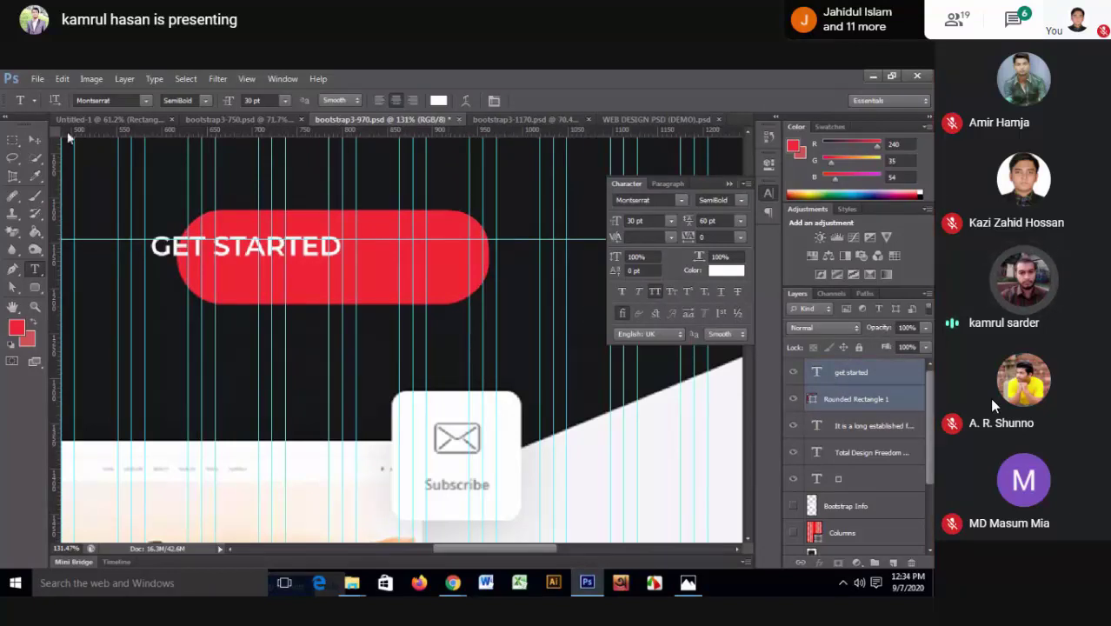
left_click(40, 139)
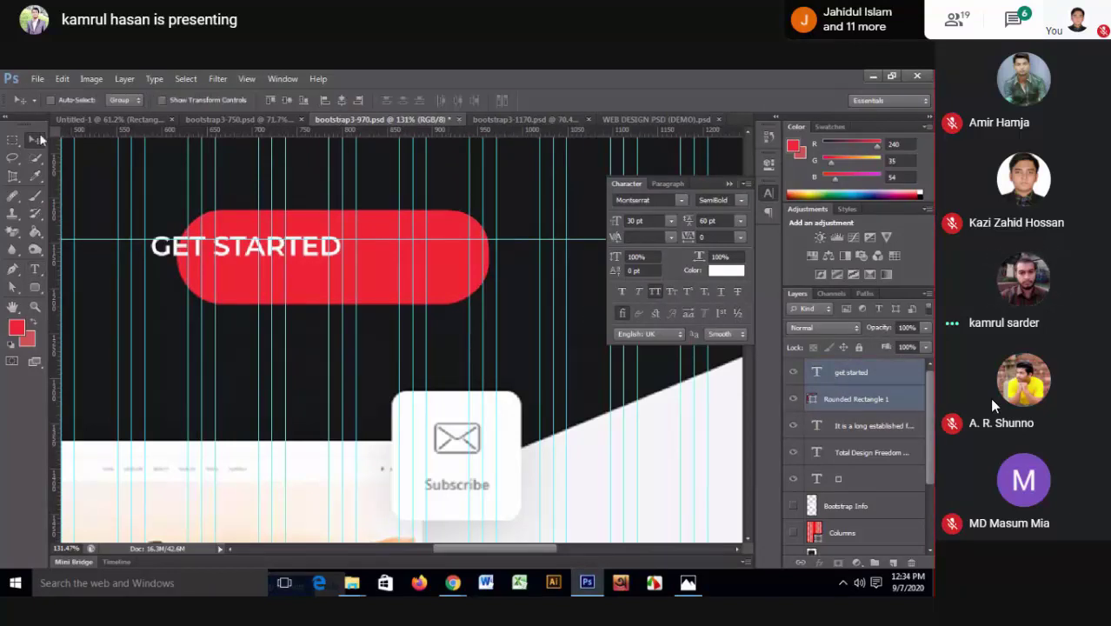
left_click(280, 101)
left_click(340, 102)
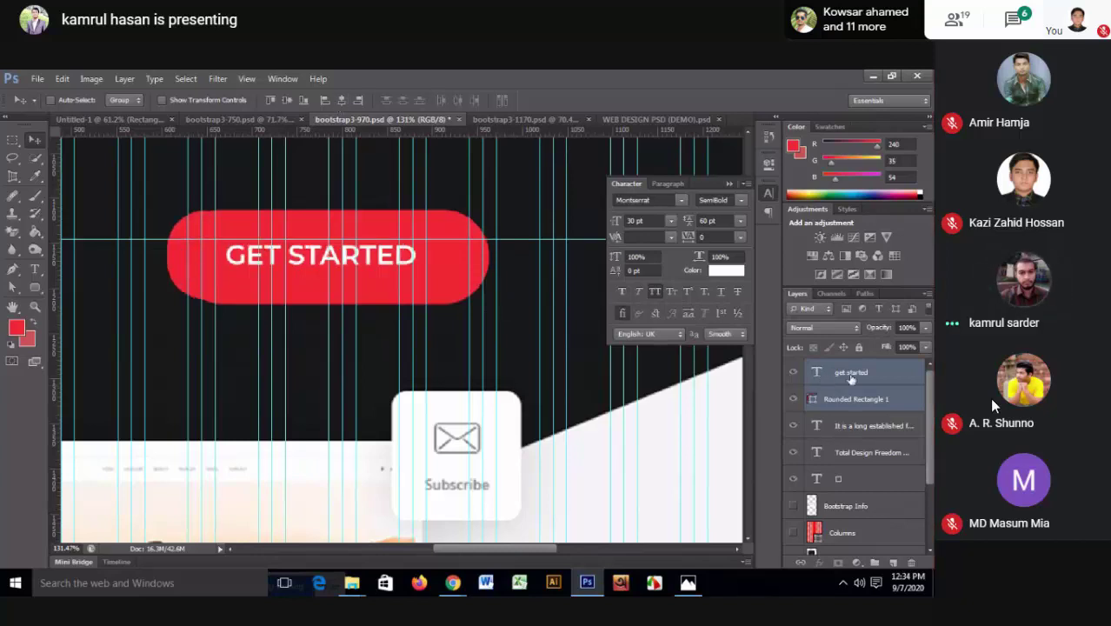
- Nudge the button and label together five steps right and apply the transform
key("ctrl+t")
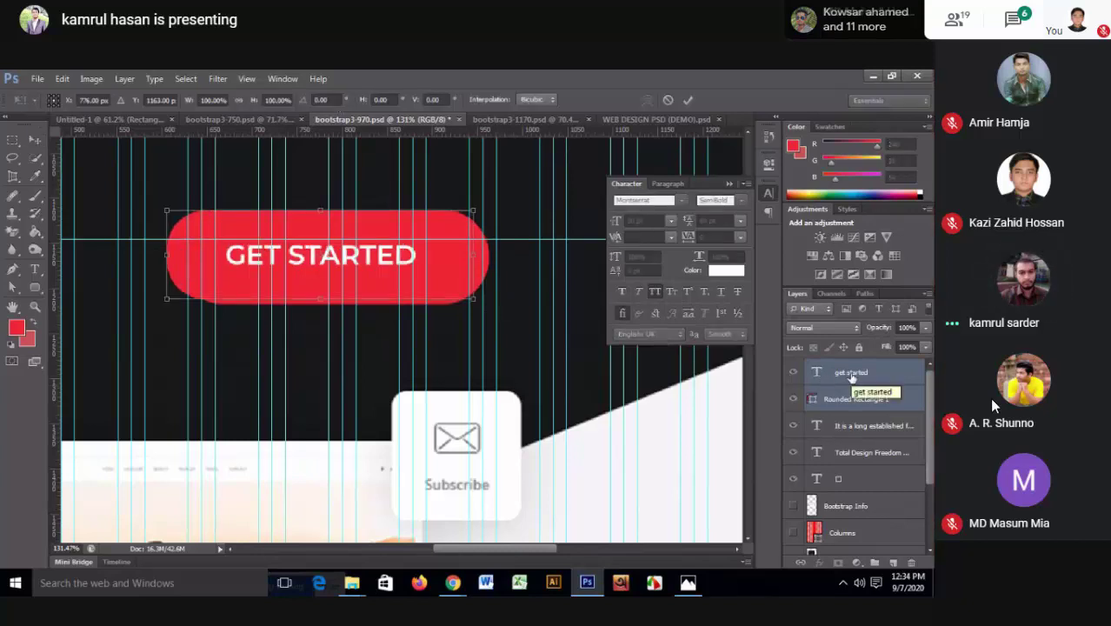
key("Right")
key("Right")
key("Right")
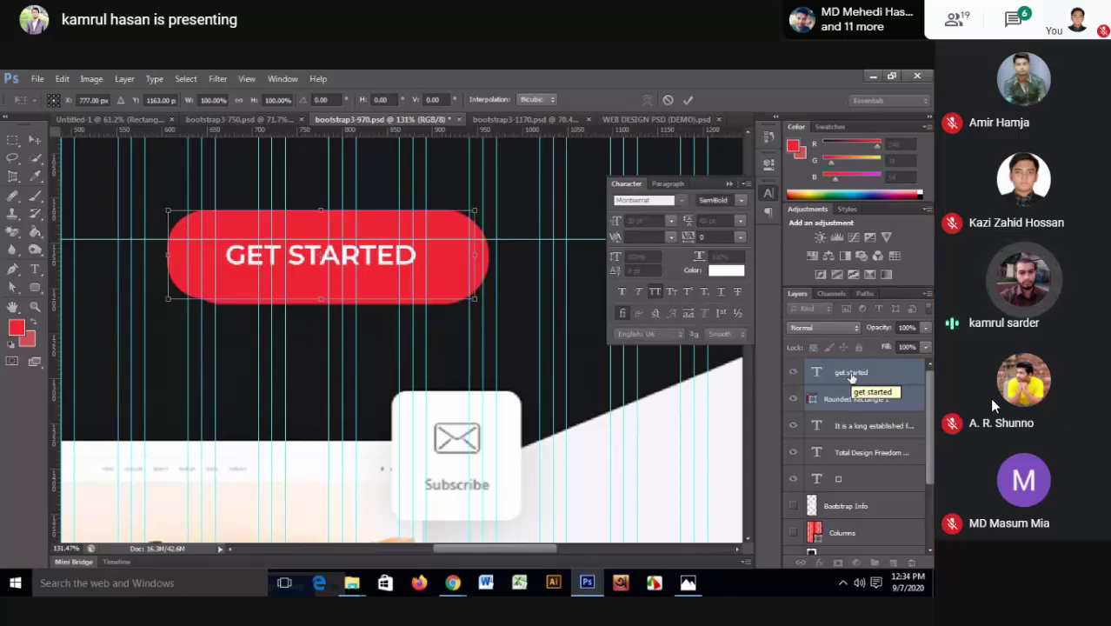
key("Right")
key("Right")
key("Right")
key("Right")
key("Right")
key("Right")
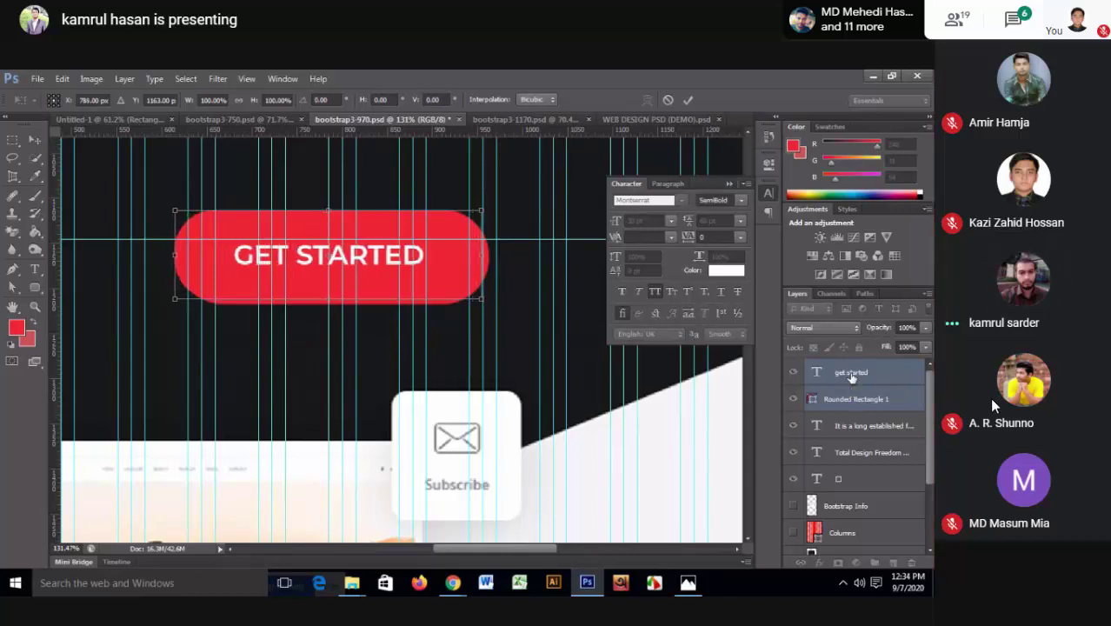
key("Right")
key("Right")
key("Right")
key("Right")
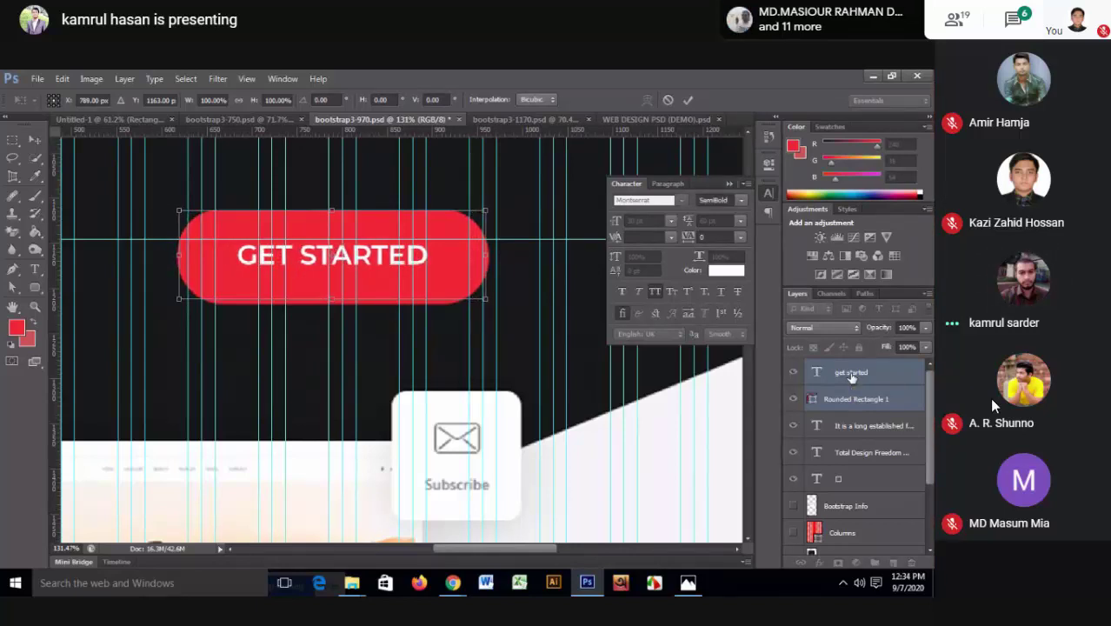
key("Right")
key("Right")
key("Right")
key("Right")
key("Right")
key("Right")
key("Right")
key("Right")
key("Right")
key("Right")
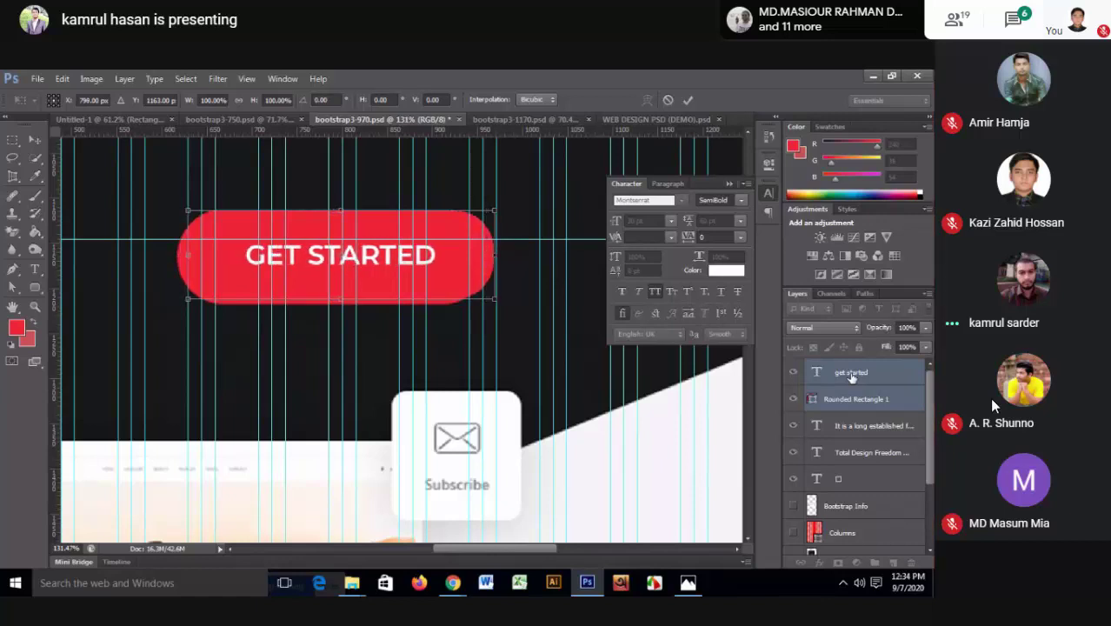
key("Right")
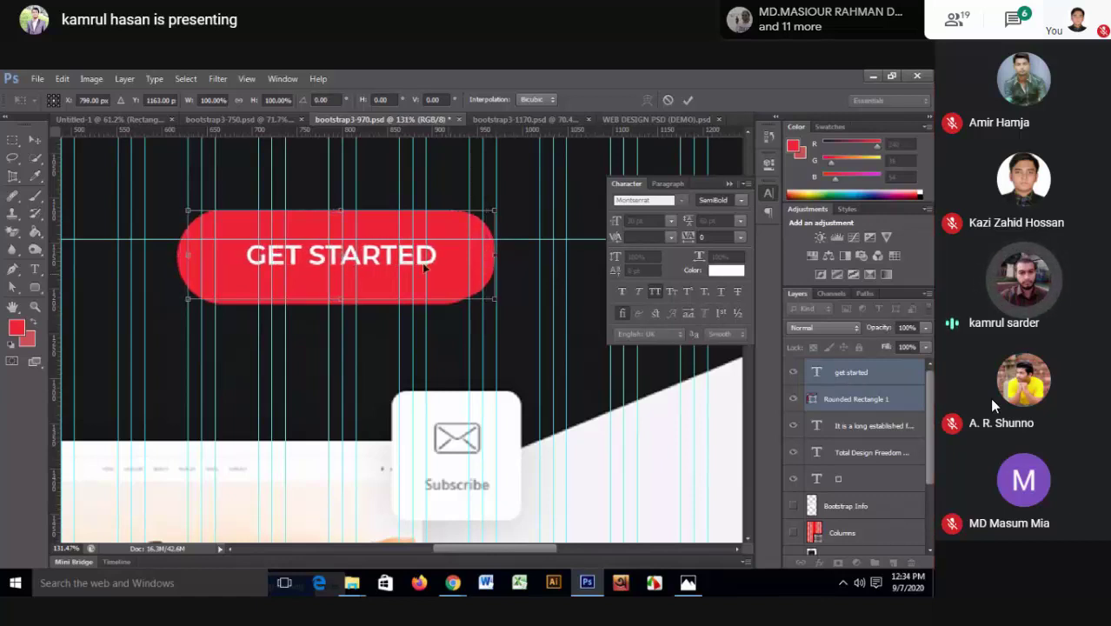
left_click(690, 99)
scroll(472, 224, "down", 5, "alt")
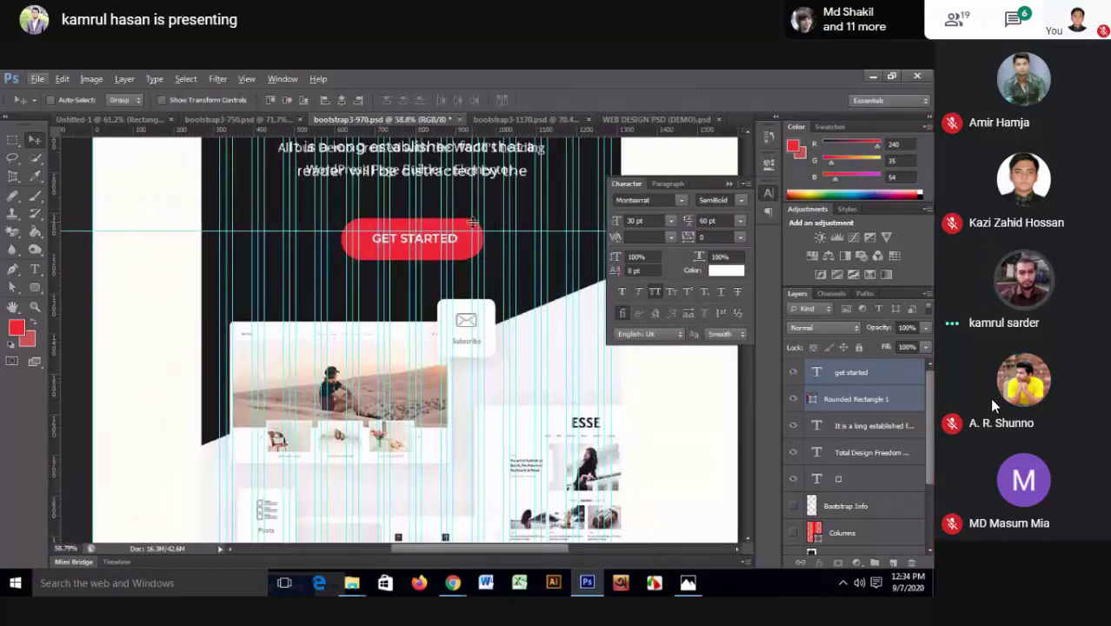
scroll(472, 224, "down", 1, "alt")
scroll(472, 223, "down", 1, "alt")
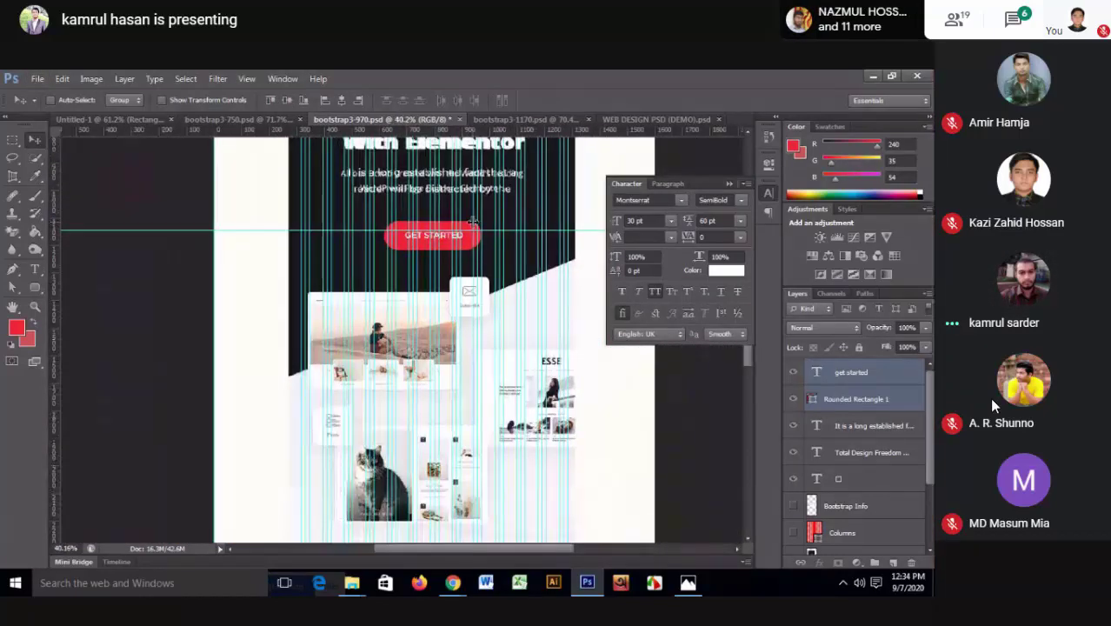
scroll(472, 223, "up", 2, "alt")
scroll(452, 322, "down", 2, "alt")
scroll(428, 414, "up", 1, "alt")
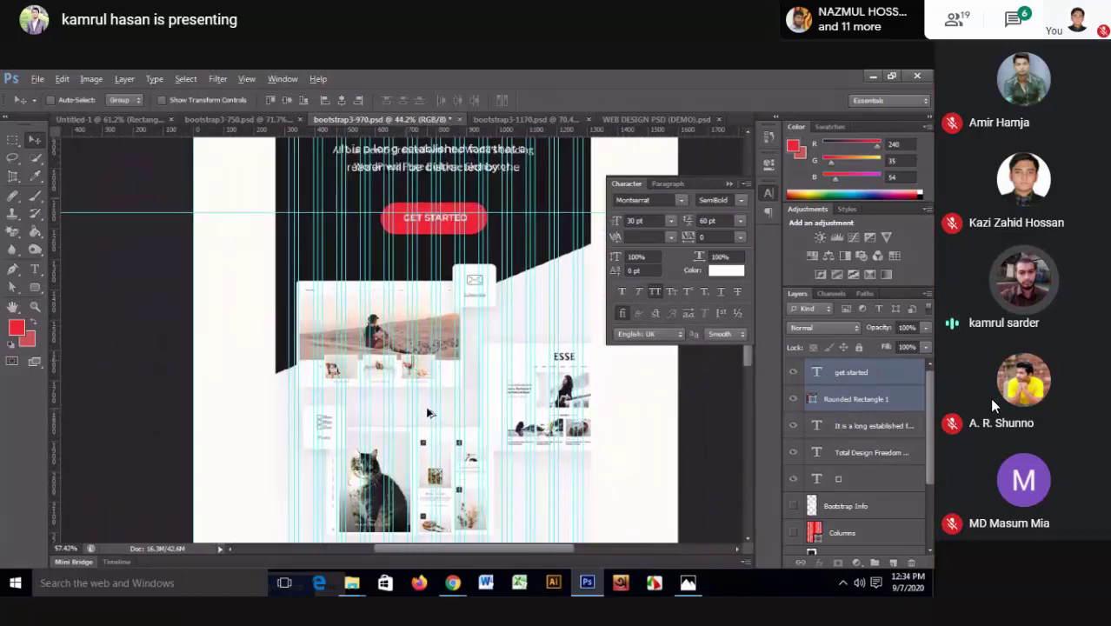
scroll(427, 414, "up", 3, "alt")
scroll(426, 373, "down", 2, "alt")
scroll(427, 367, "down", 1, "alt")
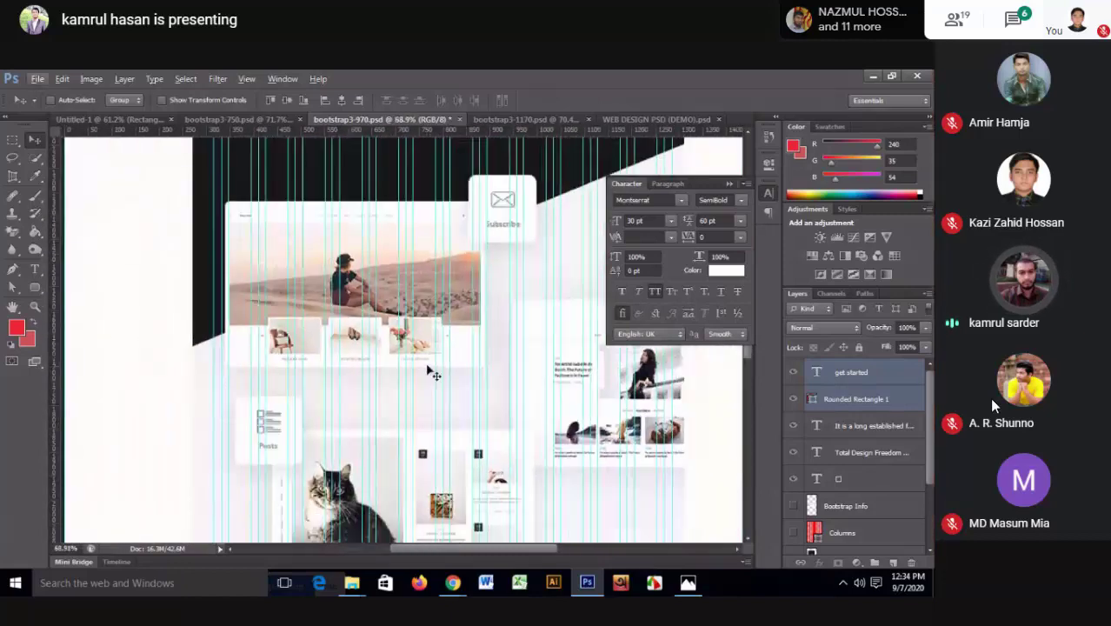
scroll(448, 358, "left", 2)
scroll(448, 358, "up", 1)
scroll(449, 358, "up", 1)
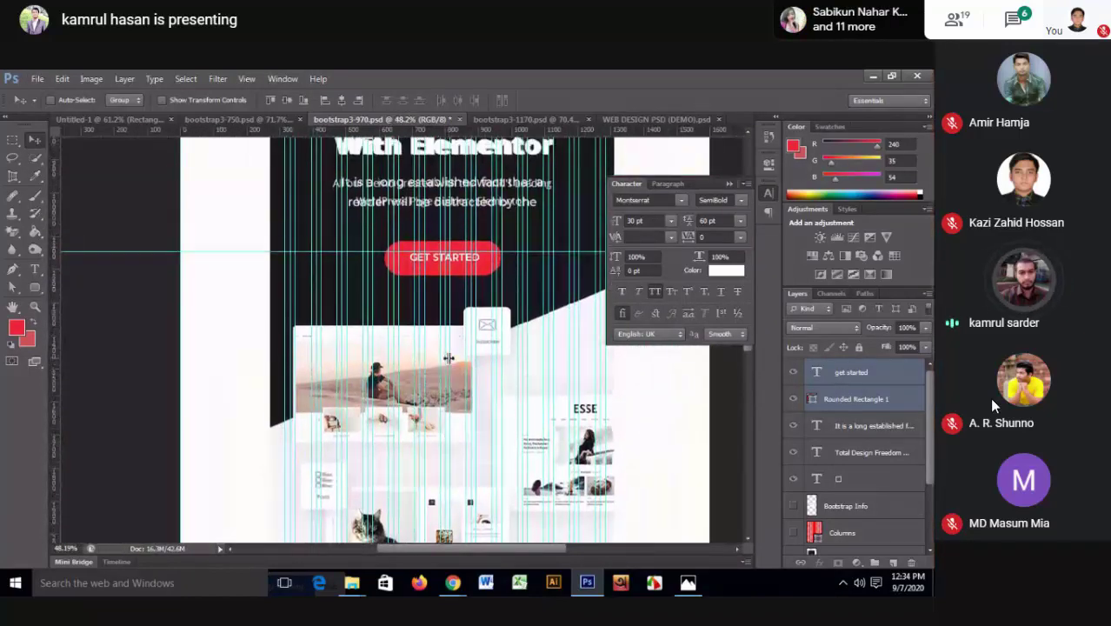
scroll(449, 358, "up", 2)
scroll(448, 358, "up", 1)
scroll(448, 357, "up", 2)
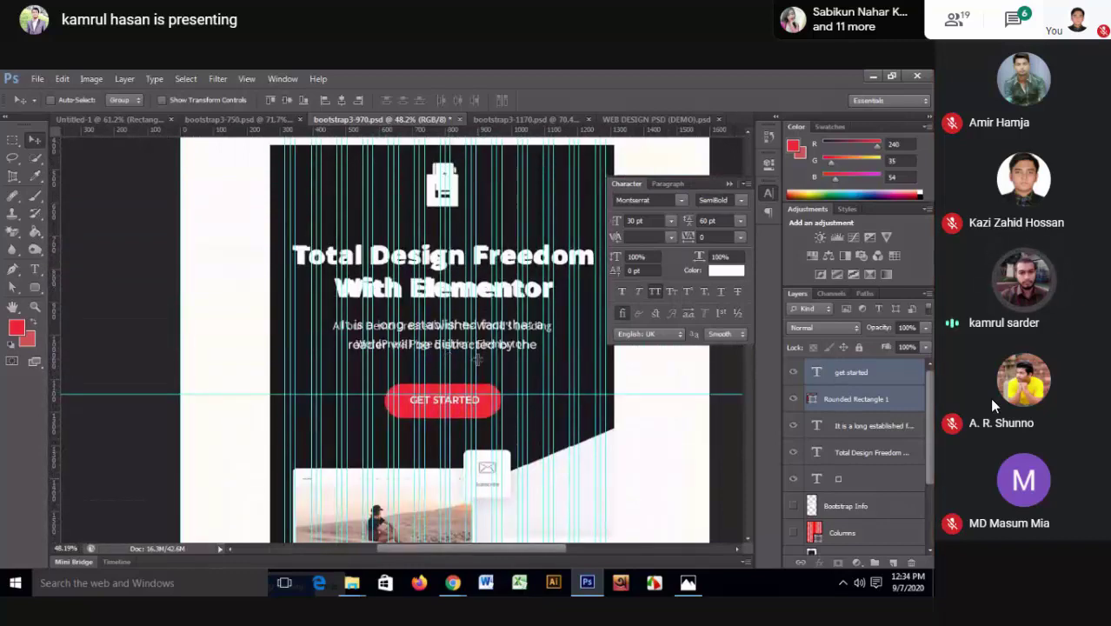
- Add an empty 'Layer 2' directly above the 'get started' text layer
left_click(856, 376)
key("ctrl+shift+n")
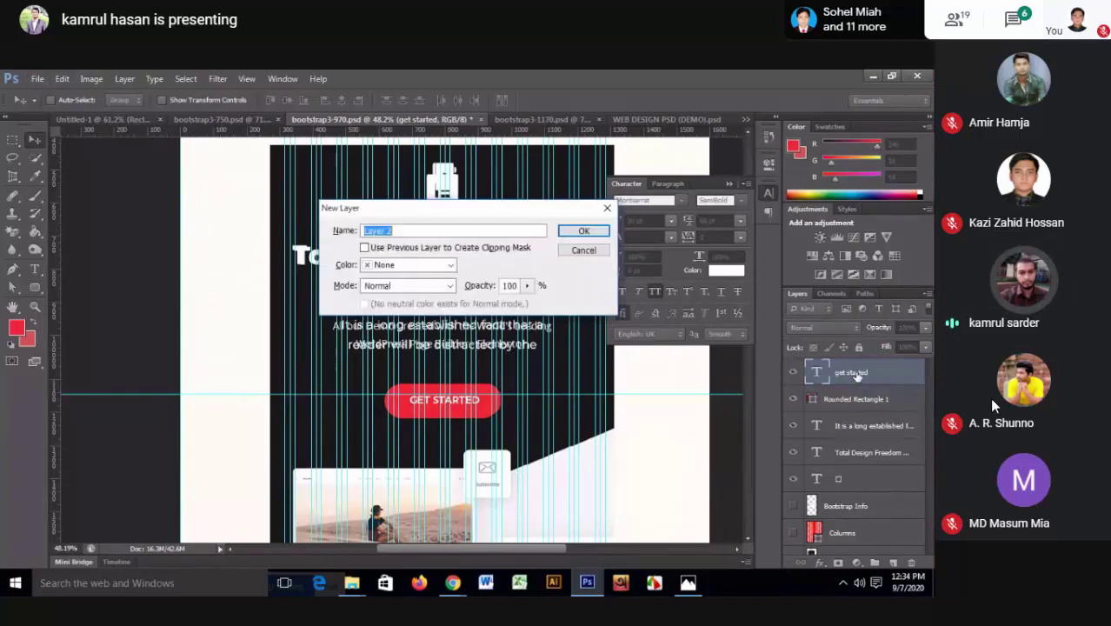
key("Return")
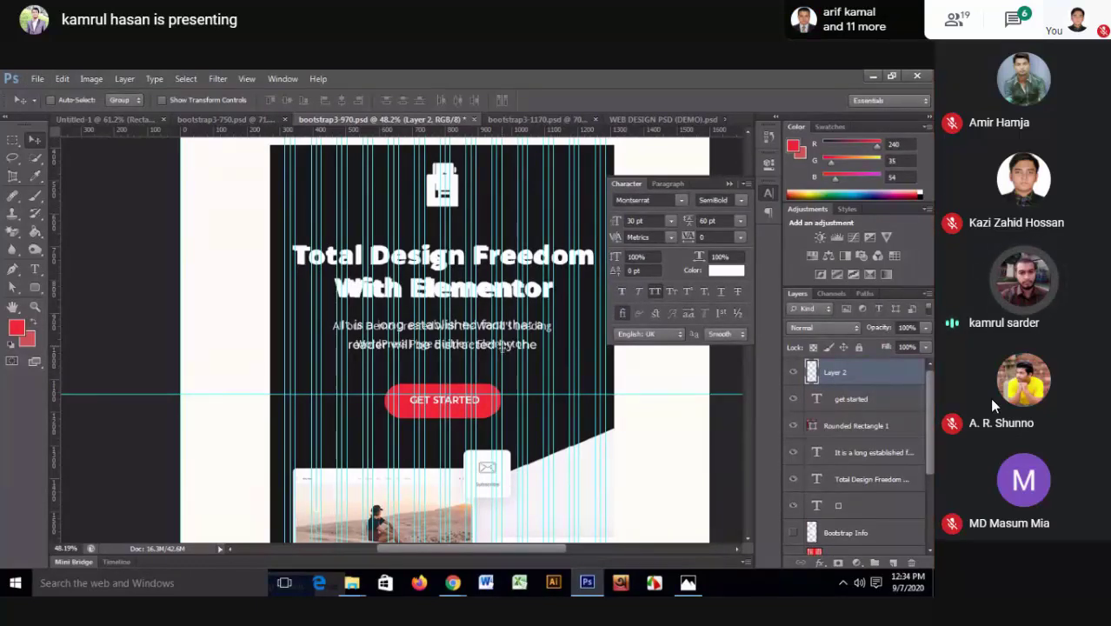
scroll(567, 426, "down", 2)
scroll(568, 425, "down", 2)
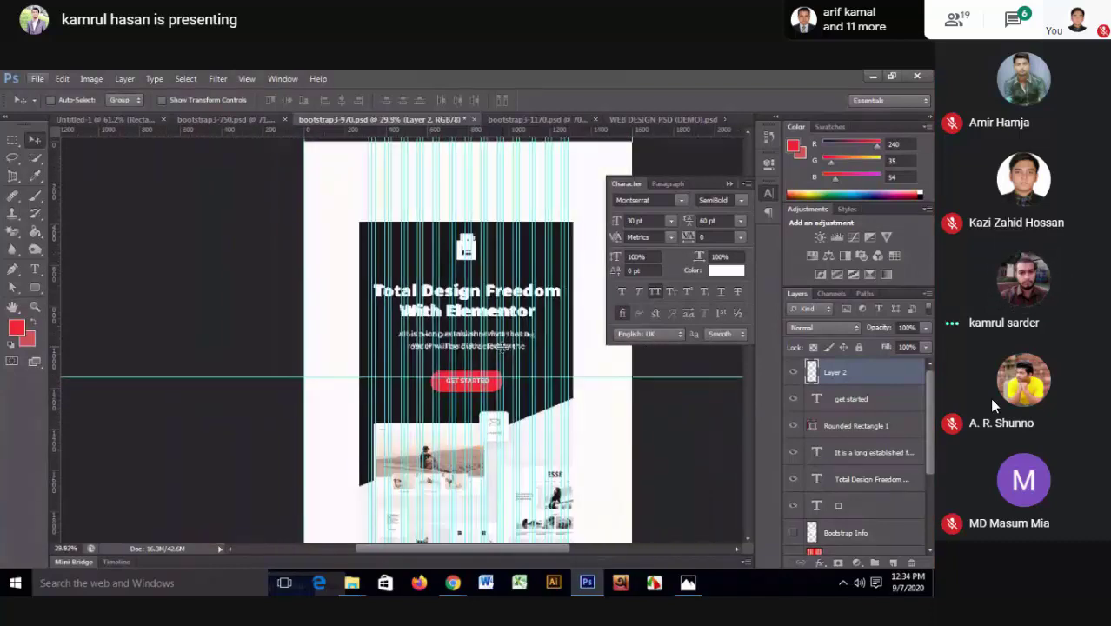
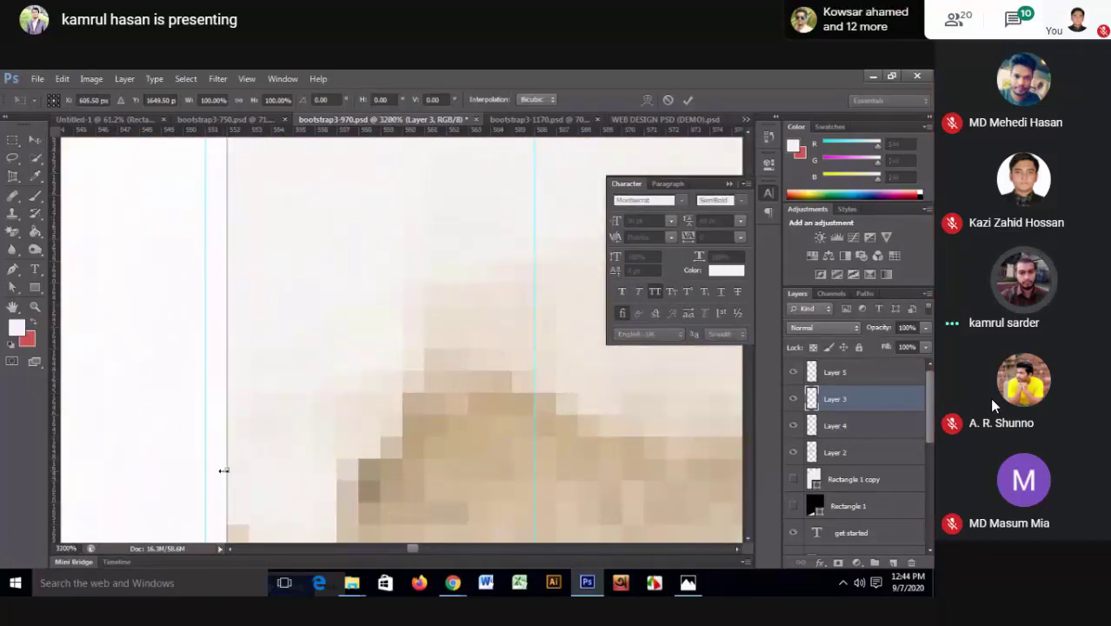
- Apply the pending resize of the sandals thumbnail
scroll(311, 479, "down", 5)
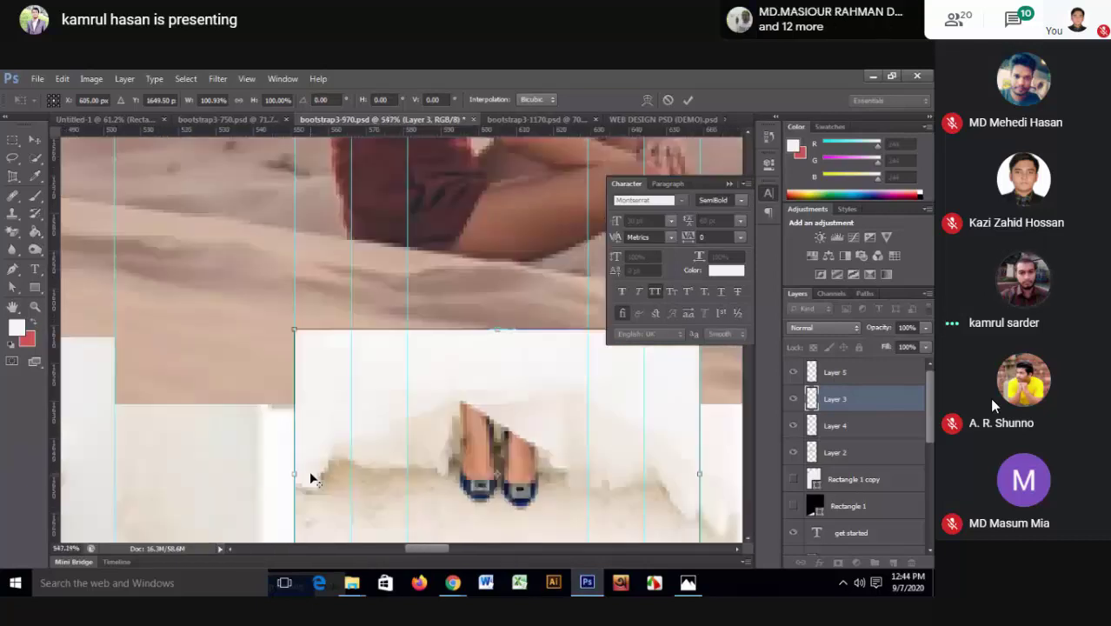
scroll(310, 473, "down", 3)
scroll(310, 474, "down", 2)
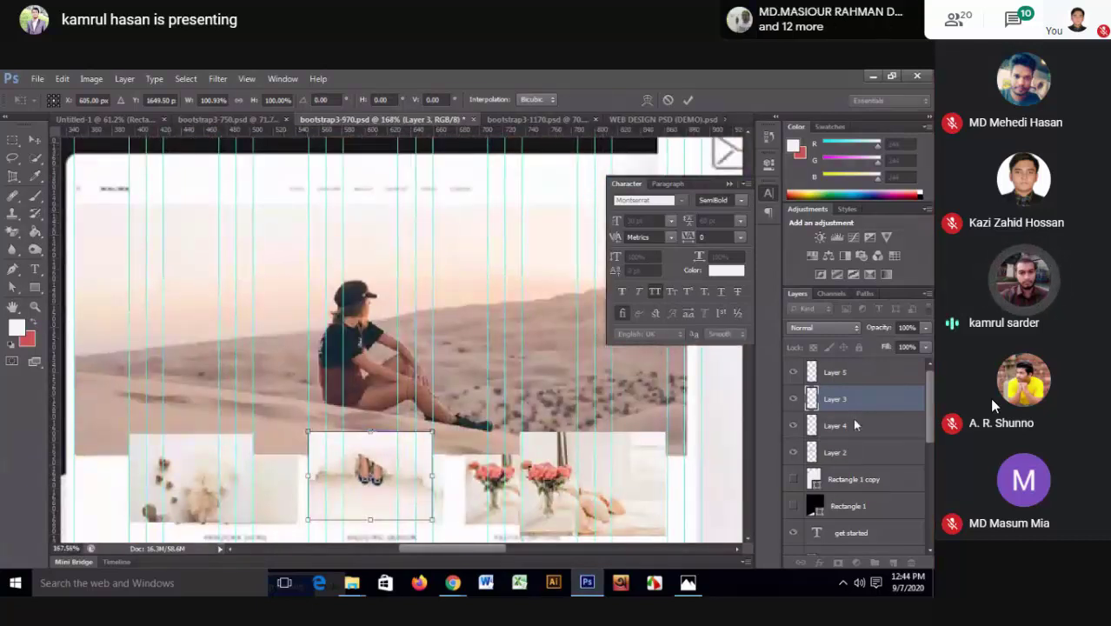
left_click(687, 99)
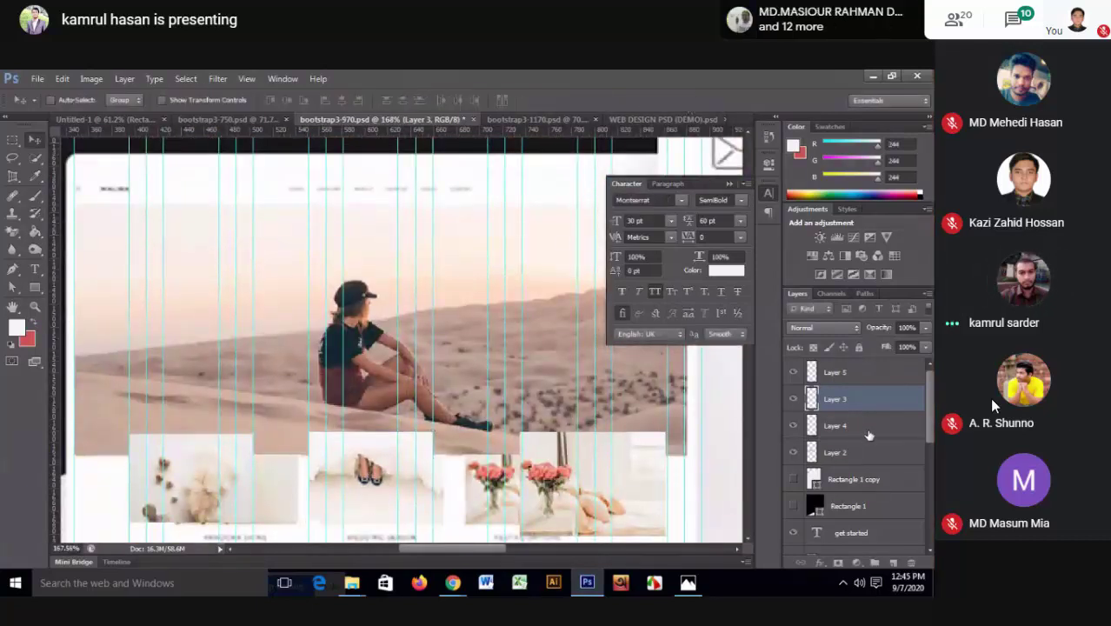
- Select Layer 4 and move the flowers image about 40 px left
left_click(868, 431)
scroll(661, 479, "up", 1)
scroll(644, 473, "up", 2)
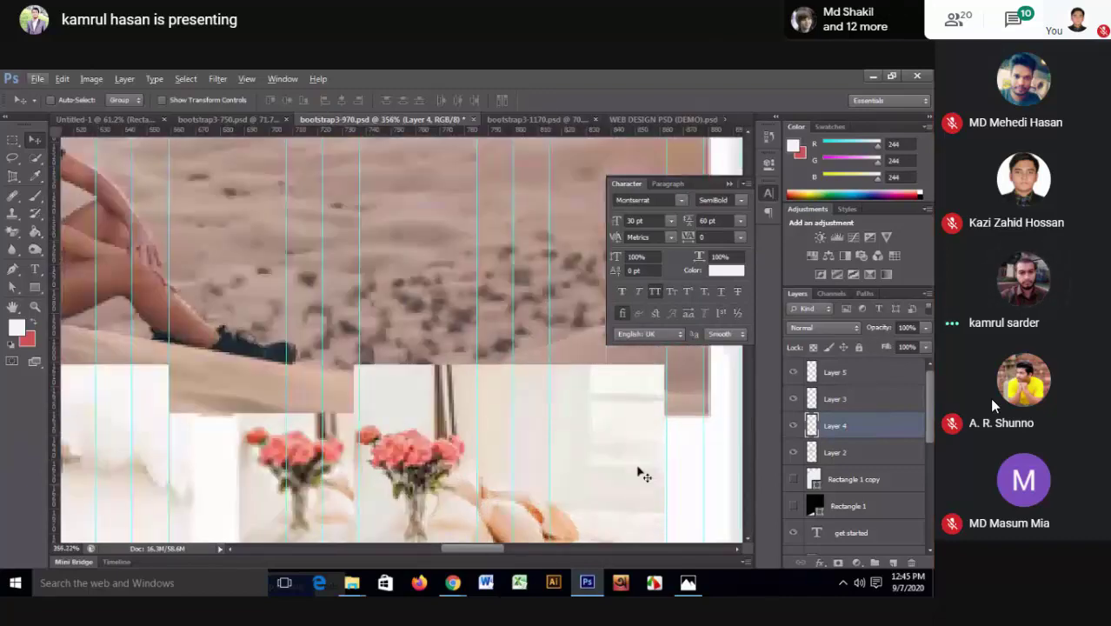
scroll(644, 474, "down", 2)
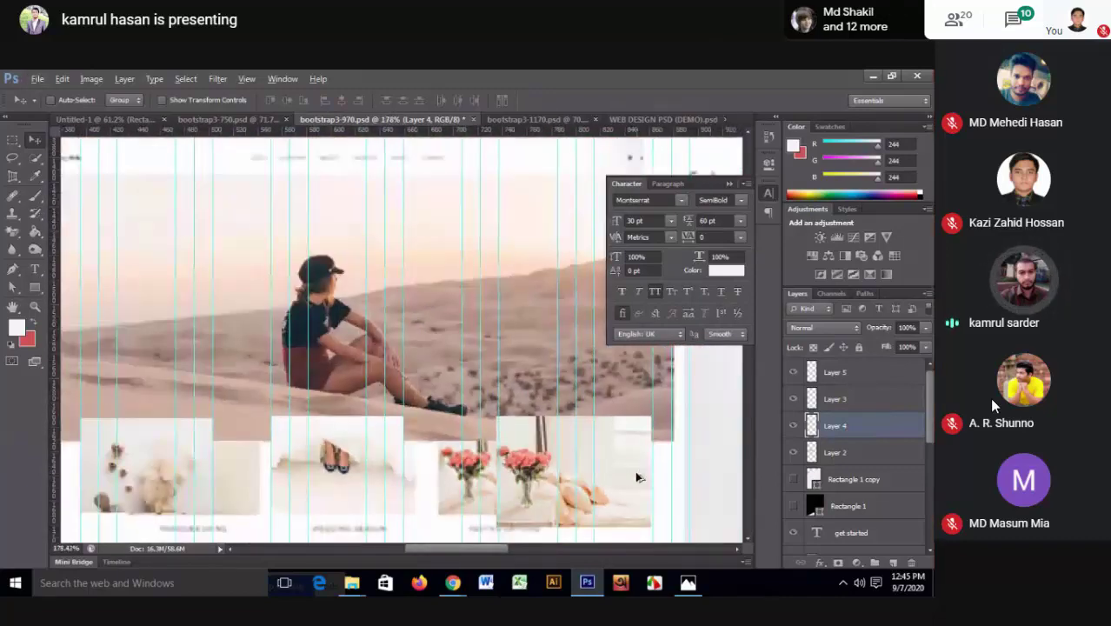
left_click_drag(637, 473, 603, 473)
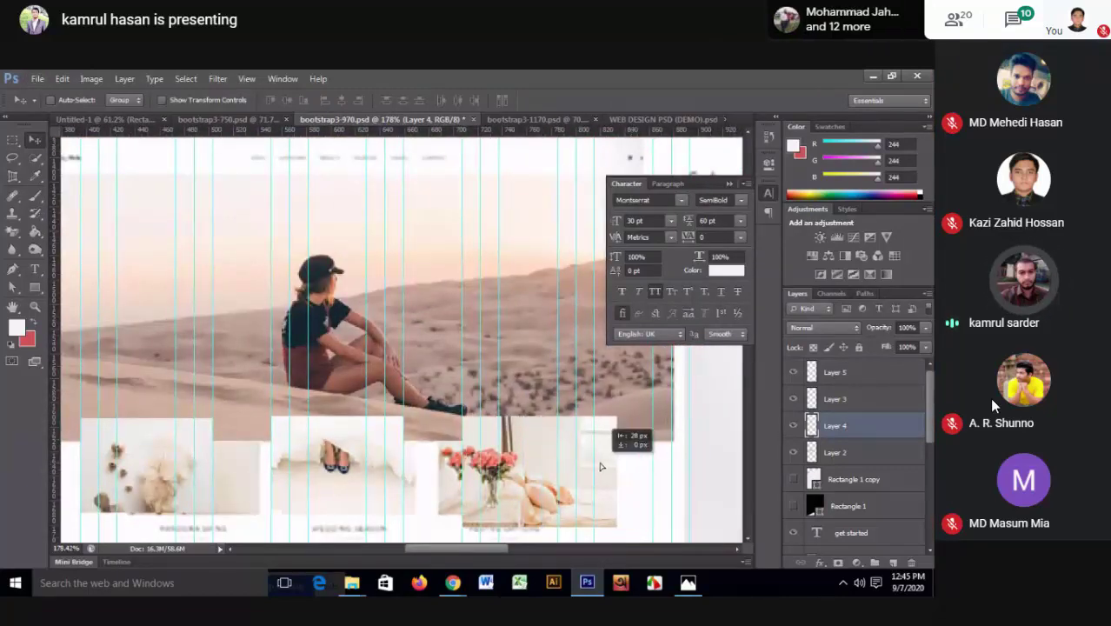
scroll(590, 503, "up", 1)
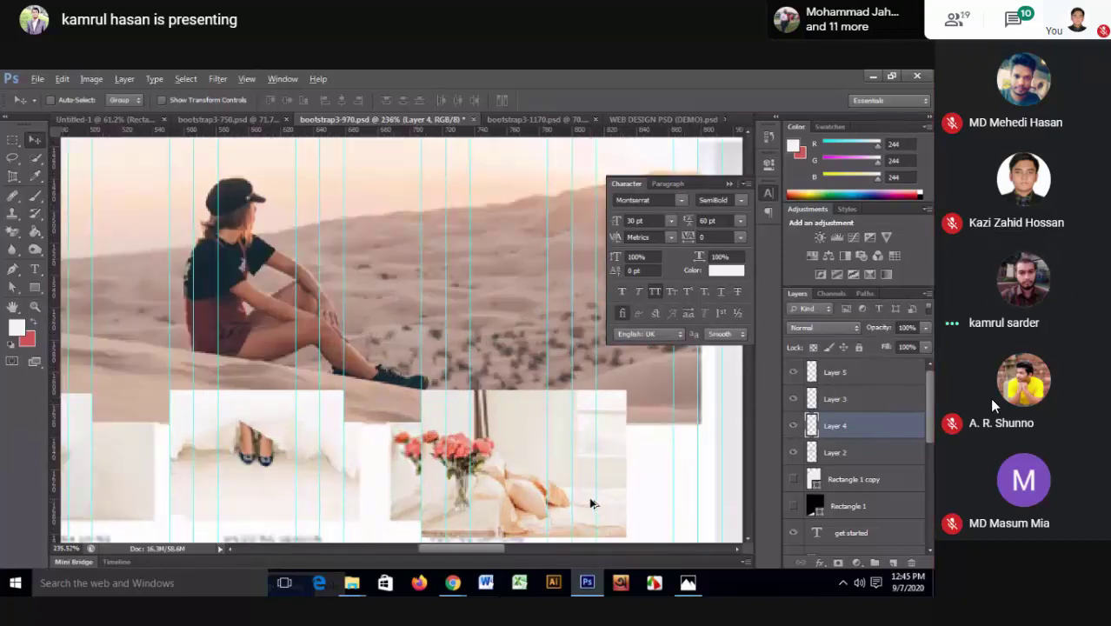
- Scale the flowers image on Layer 4 to about 86%, nudge it 1 px left, and commit
key("ctrl+t")
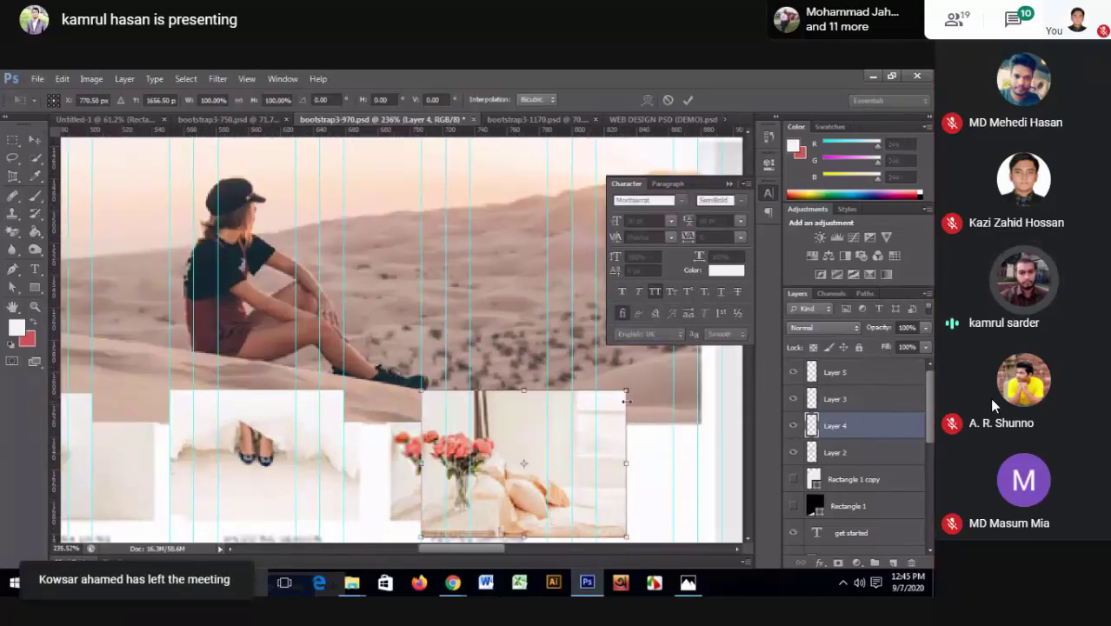
left_click_drag(626, 392, 588, 435)
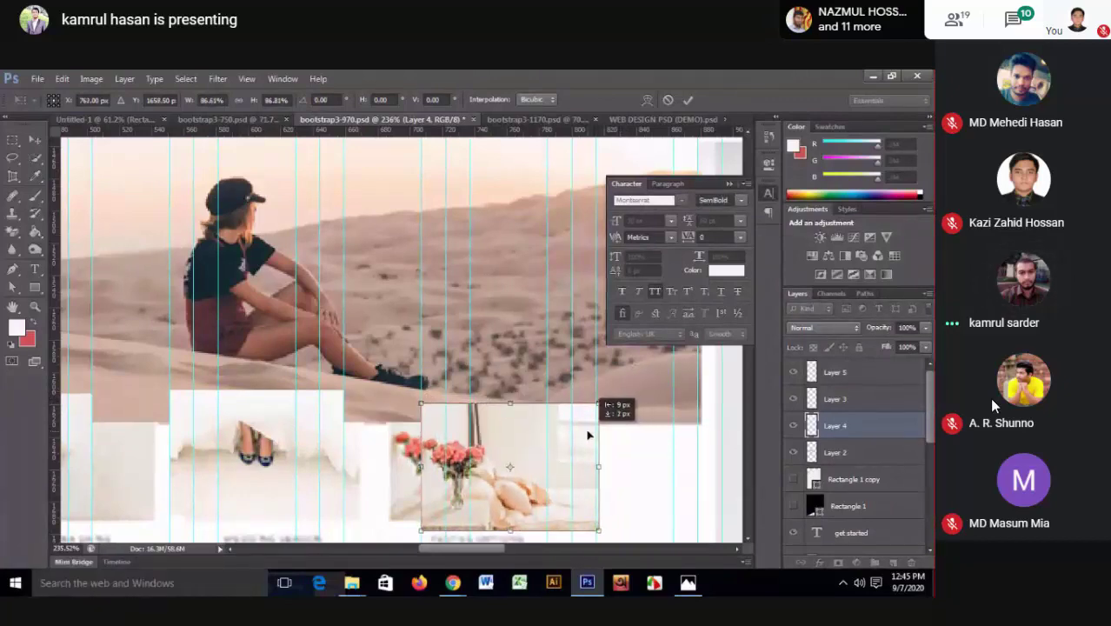
scroll(591, 453, "up", 3)
scroll(602, 417, "up", 3)
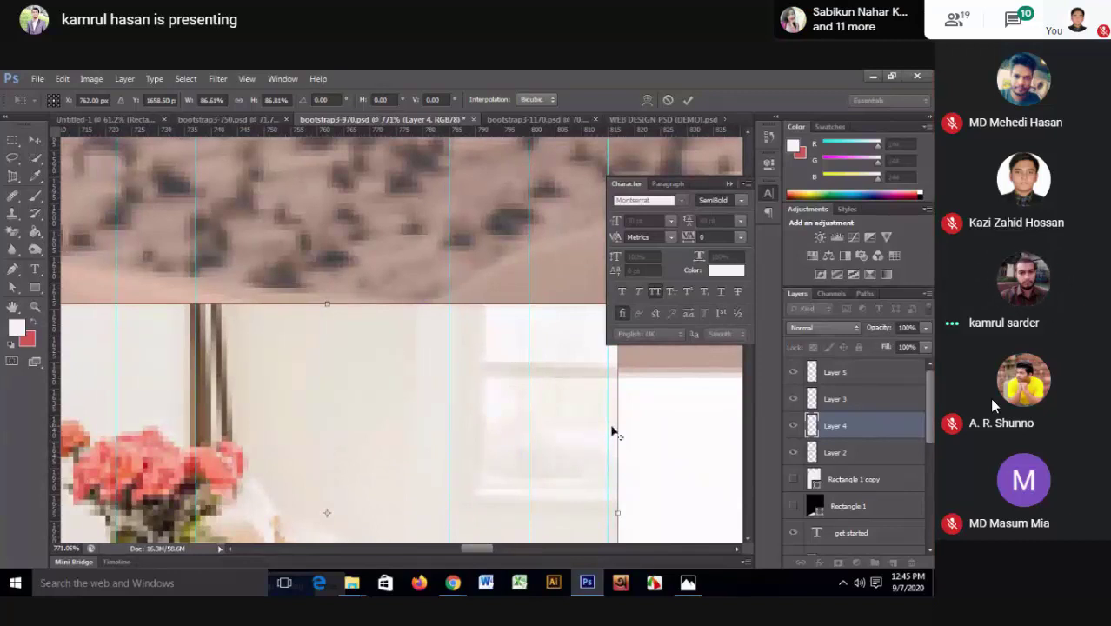
scroll(613, 433, "down", 2)
scroll(613, 430, "down", 1)
scroll(612, 430, "down", 2)
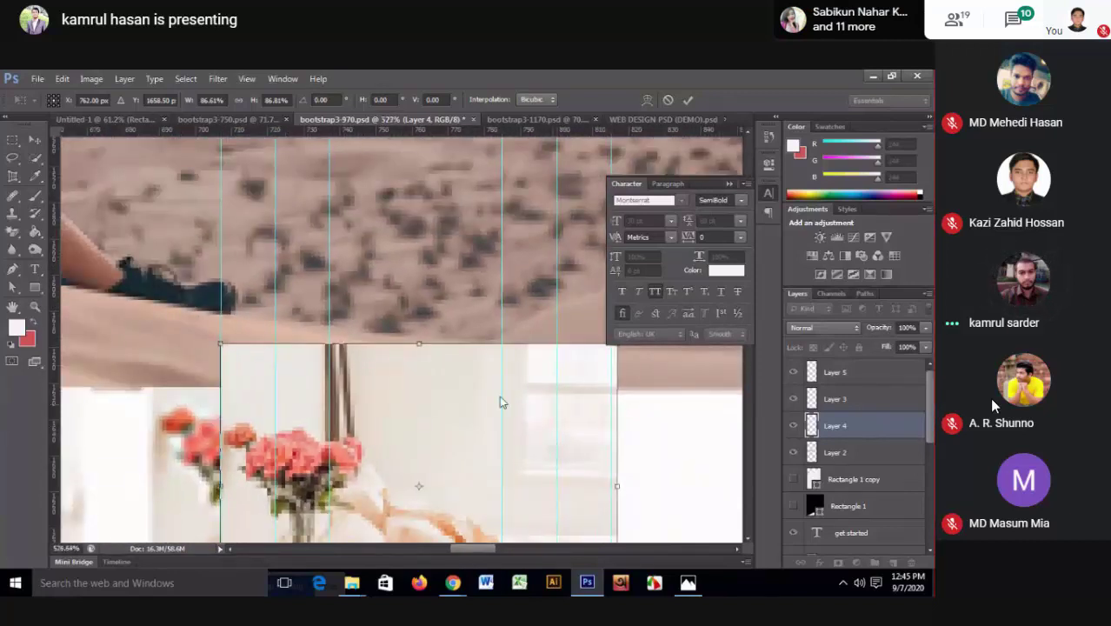
scroll(634, 383, "up", 1)
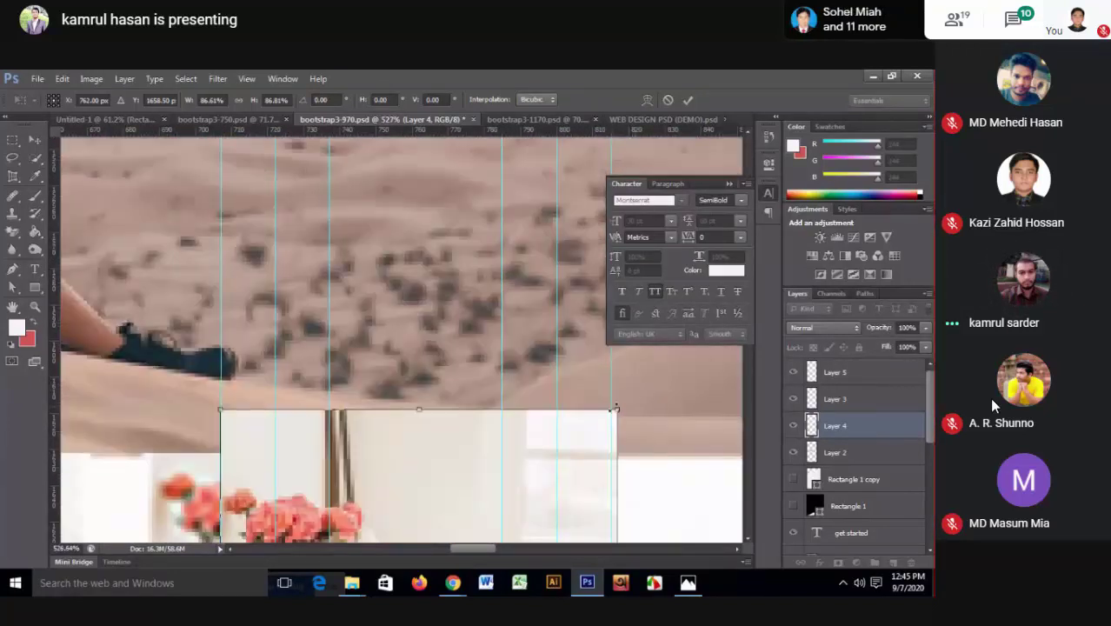
left_click_drag(616, 410, 622, 418)
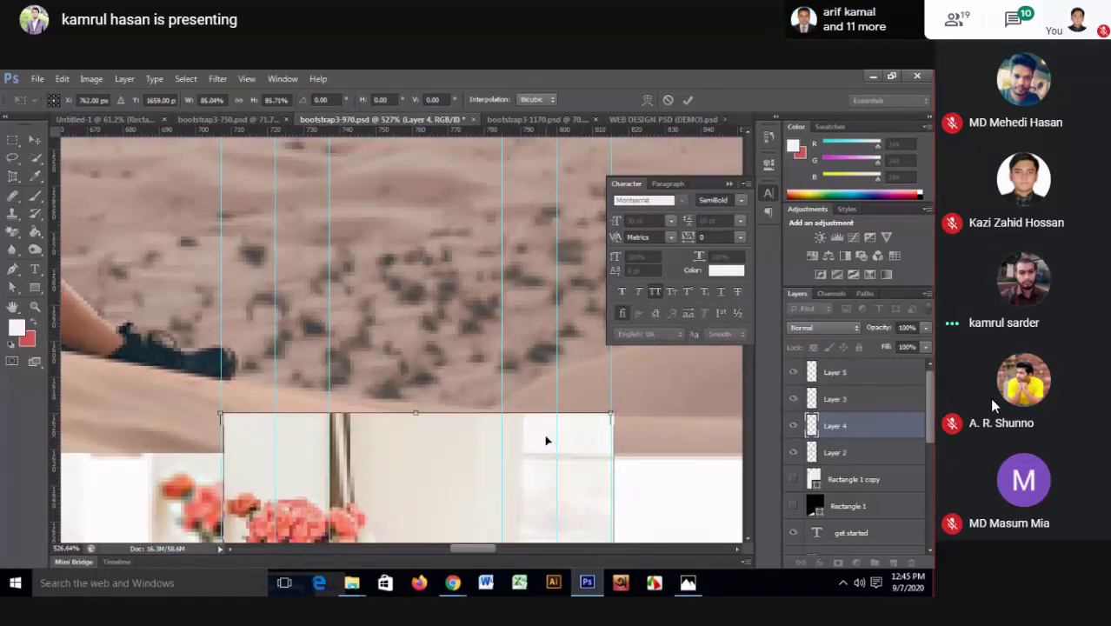
key("Left")
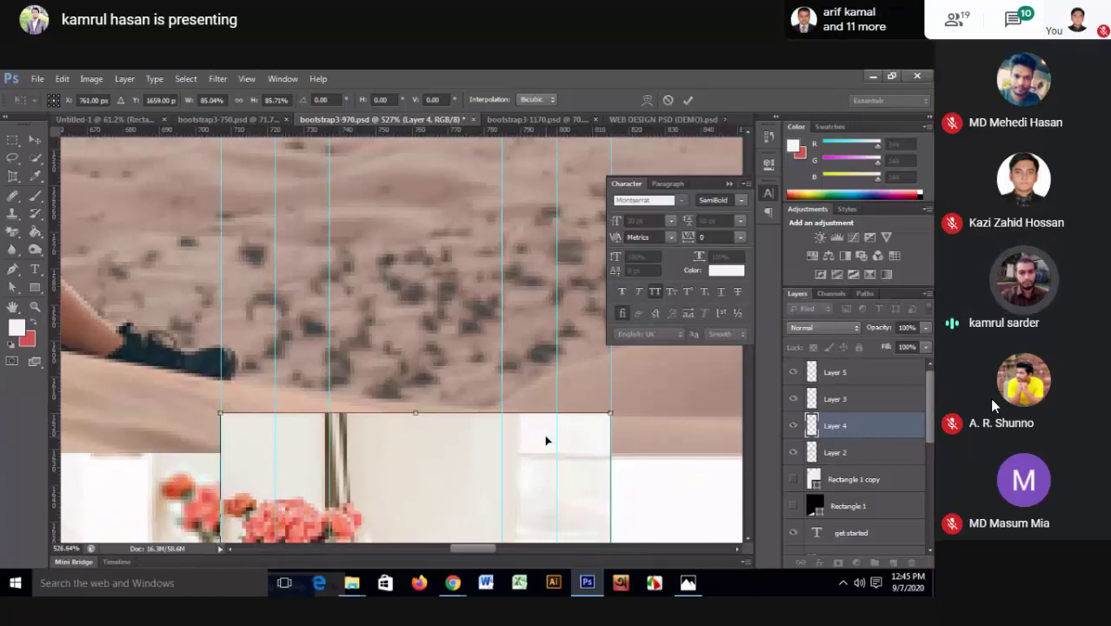
scroll(230, 459, "up", 3)
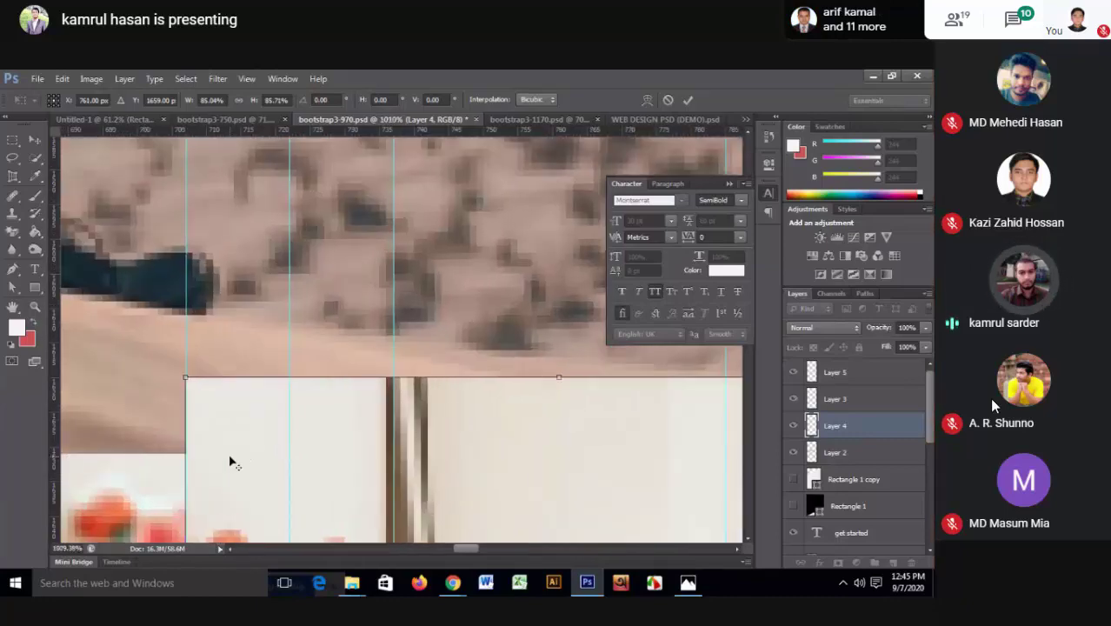
scroll(231, 458, "down", 2)
left_click(687, 99)
- Zoom around to check the three thumbnails line up beneath the desert photo
scroll(458, 376, "down", 2)
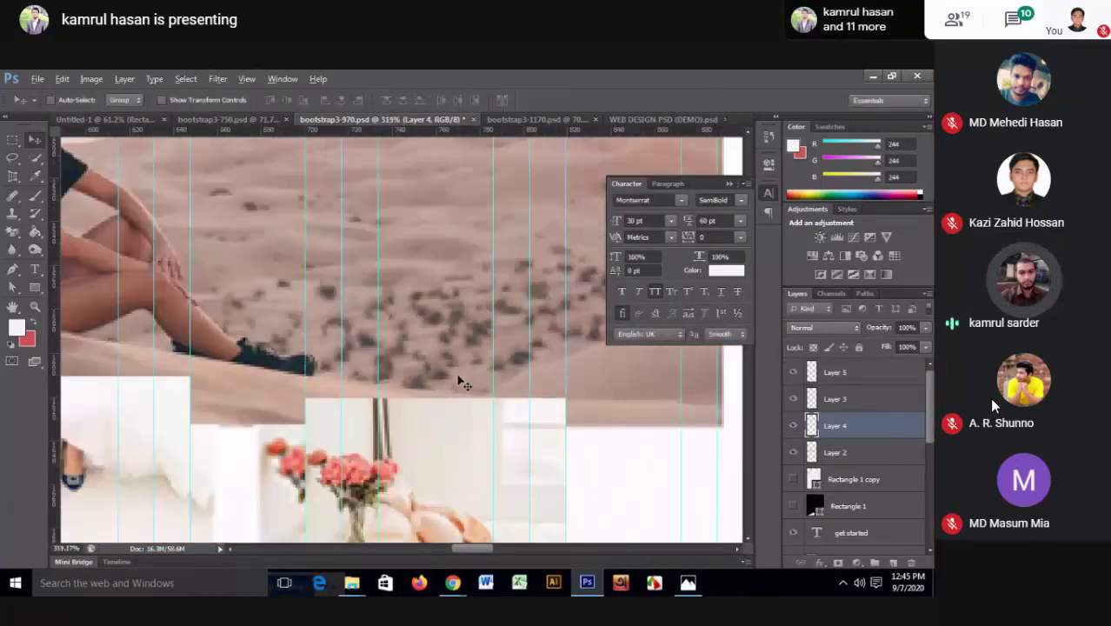
scroll(459, 376, "down", 2)
scroll(460, 379, "down", 2)
key("alt")
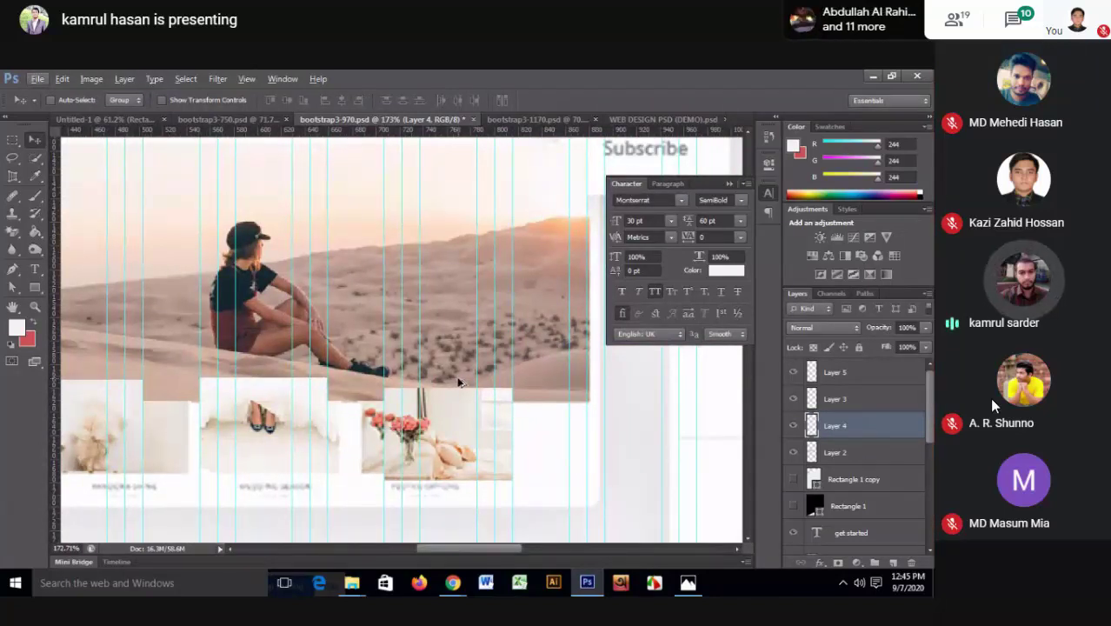
scroll(467, 417, "down", 5)
scroll(306, 433, "up", 5)
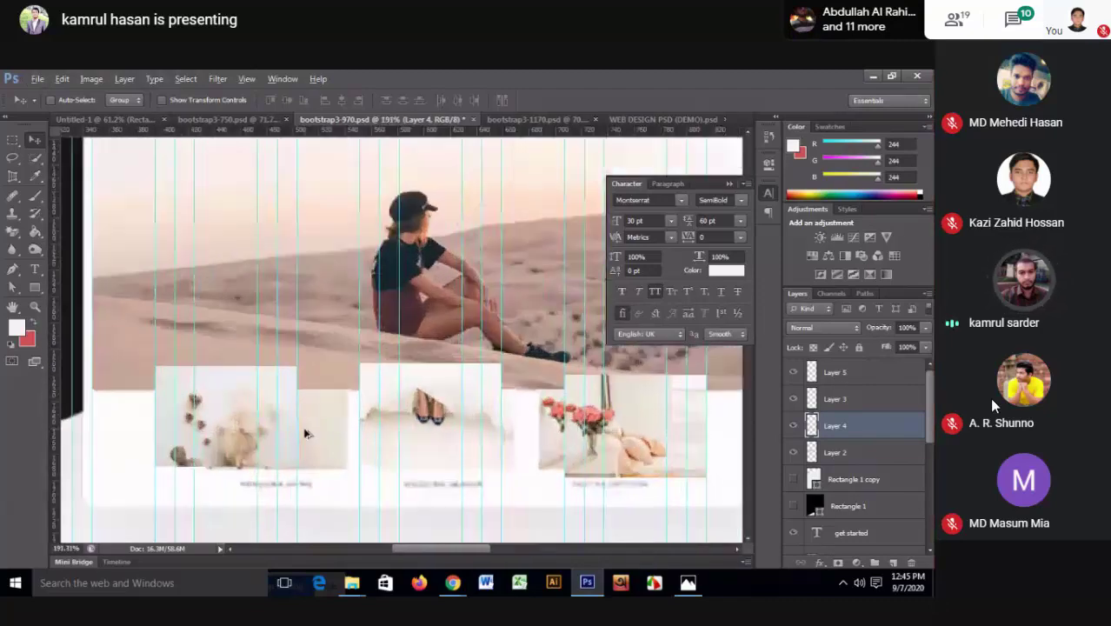
key("alt")
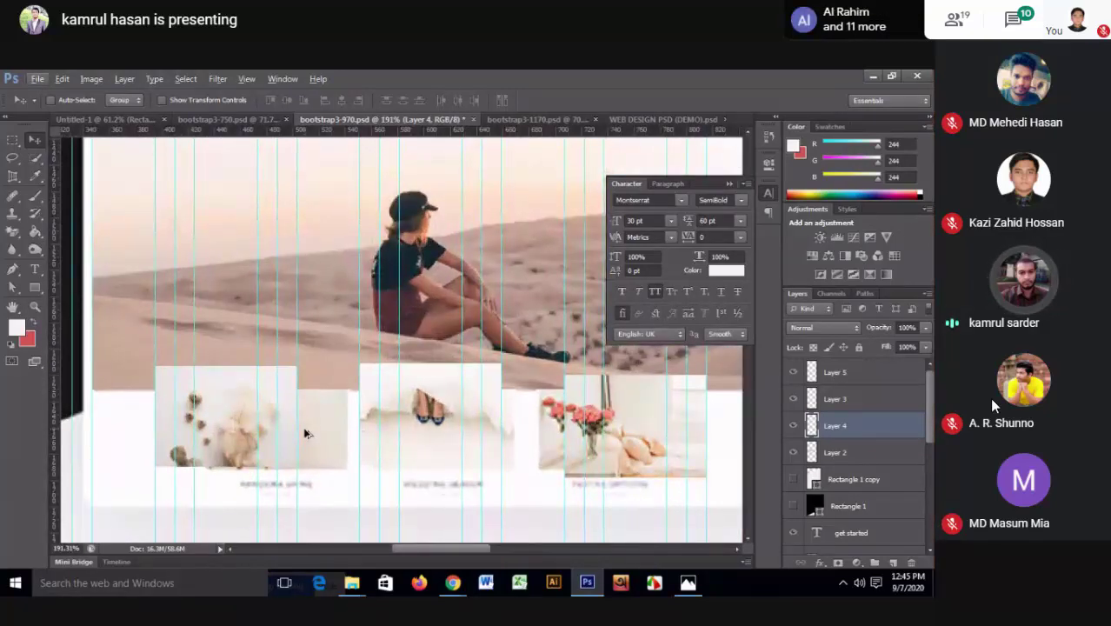
scroll(246, 426, "up", 1)
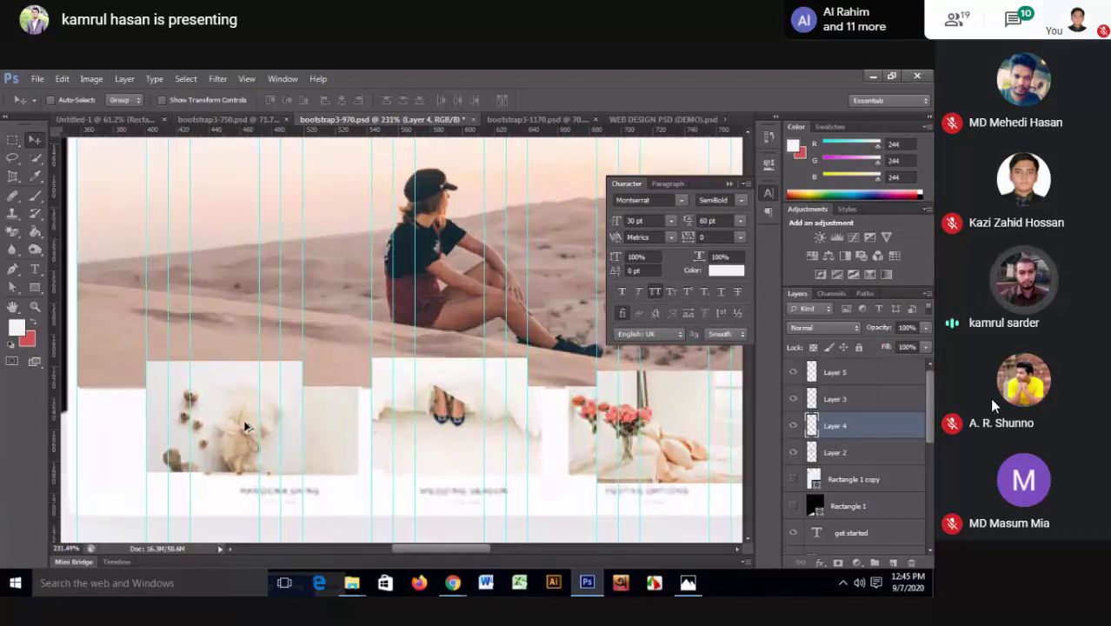
scroll(247, 428, "up", 2)
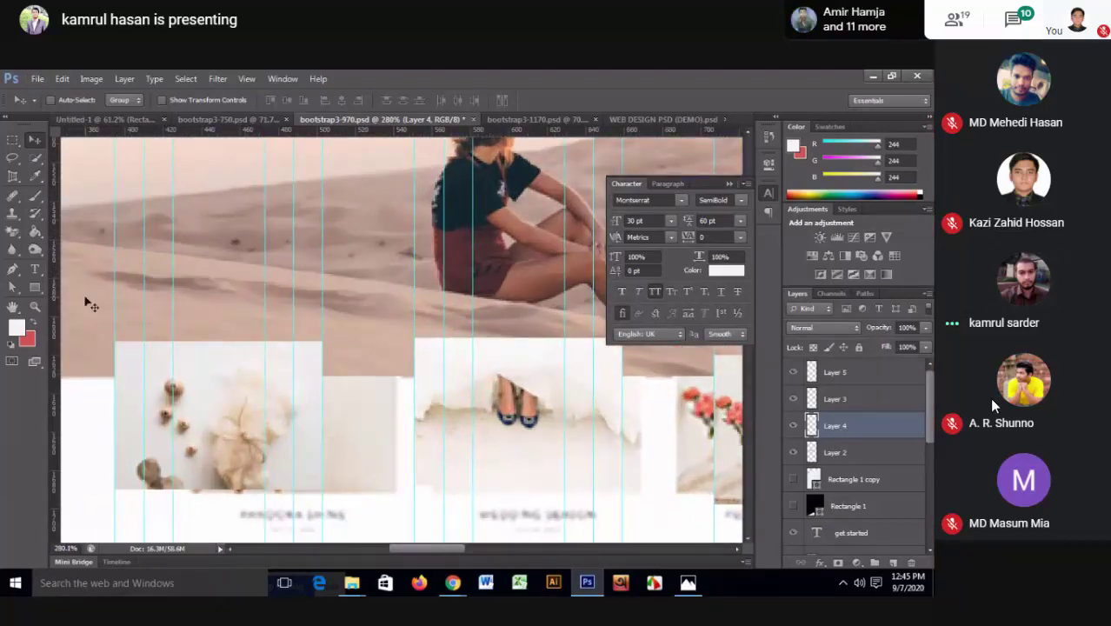
- Draw a black rectangle, Rectangle 2, over the left thumbnail with the Rectangle Tool
left_click(33, 289)
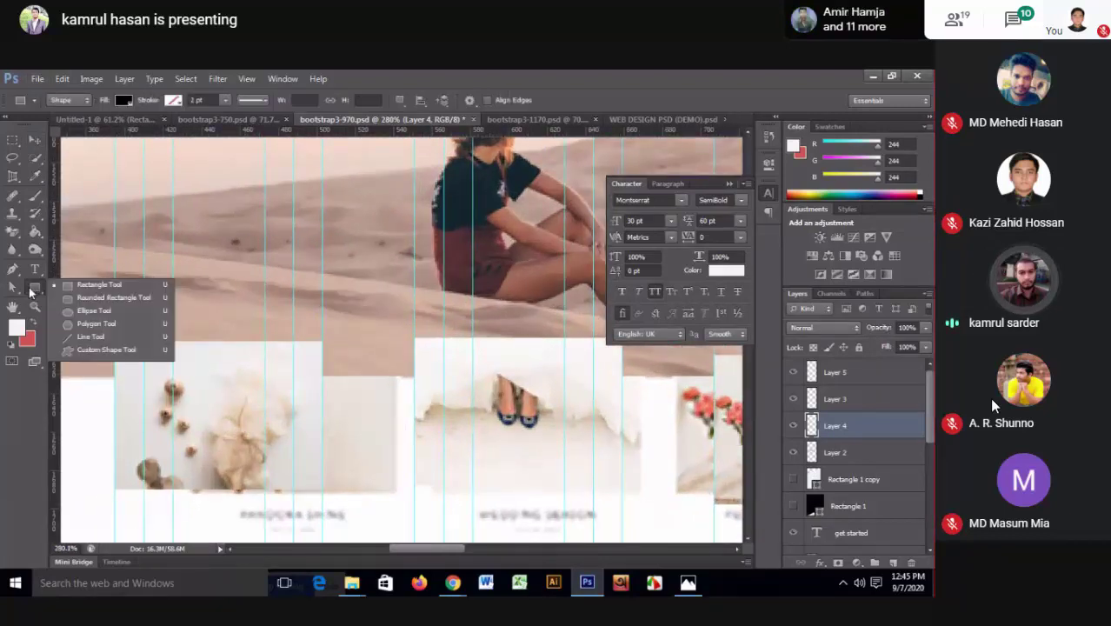
left_click(98, 286)
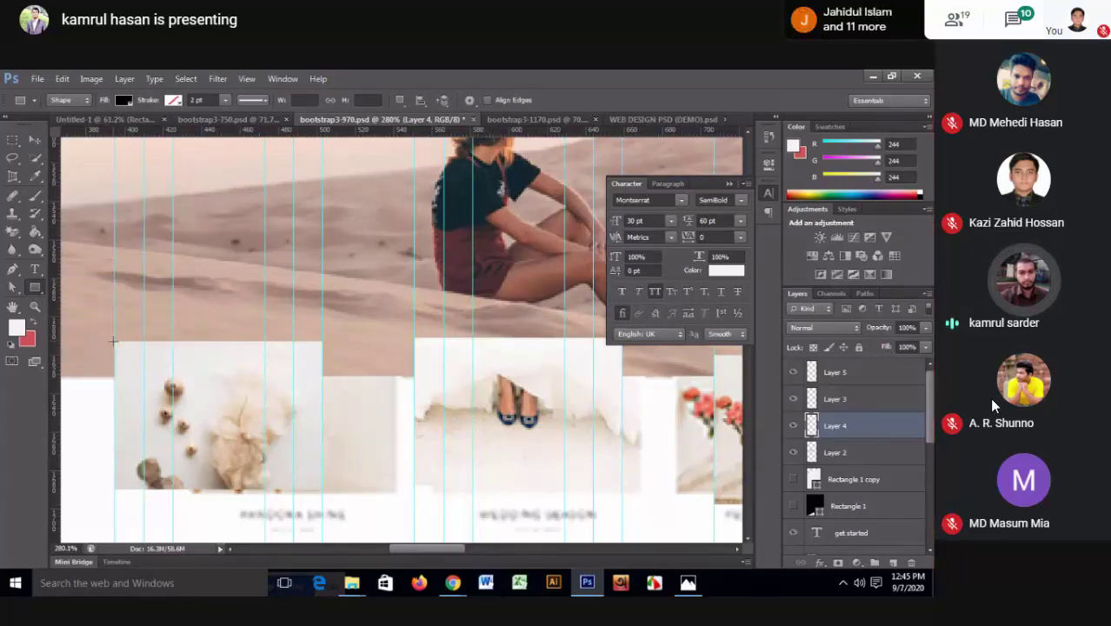
mouse_move(113, 340)
left_mouse_down()
mouse_move(320, 491)
mouse_move(296, 476)
left_mouse_up()
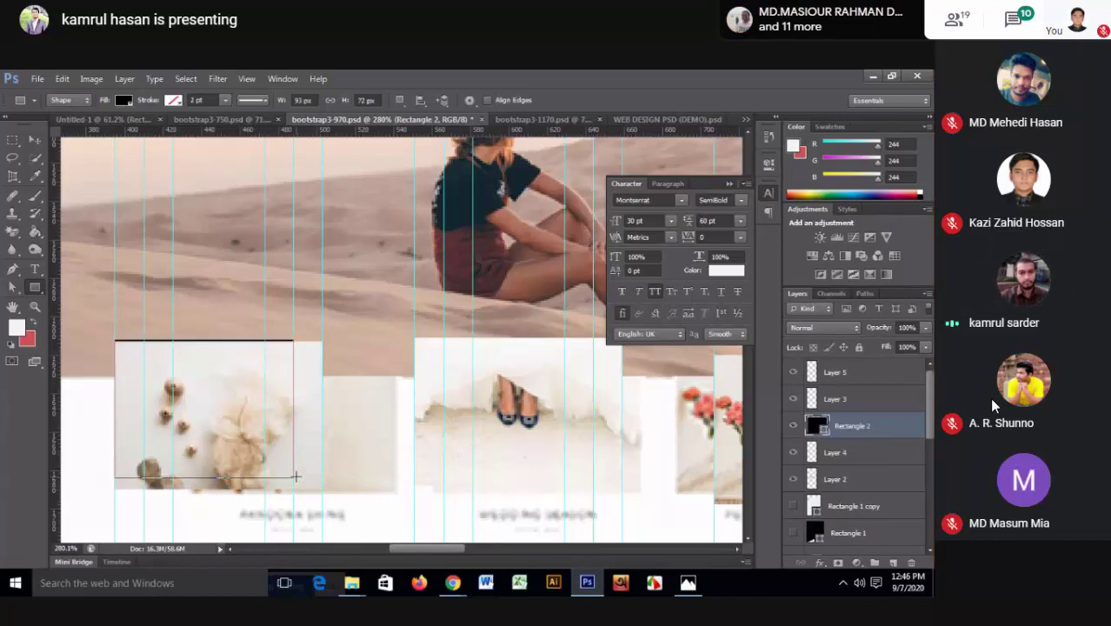
left_click(34, 136)
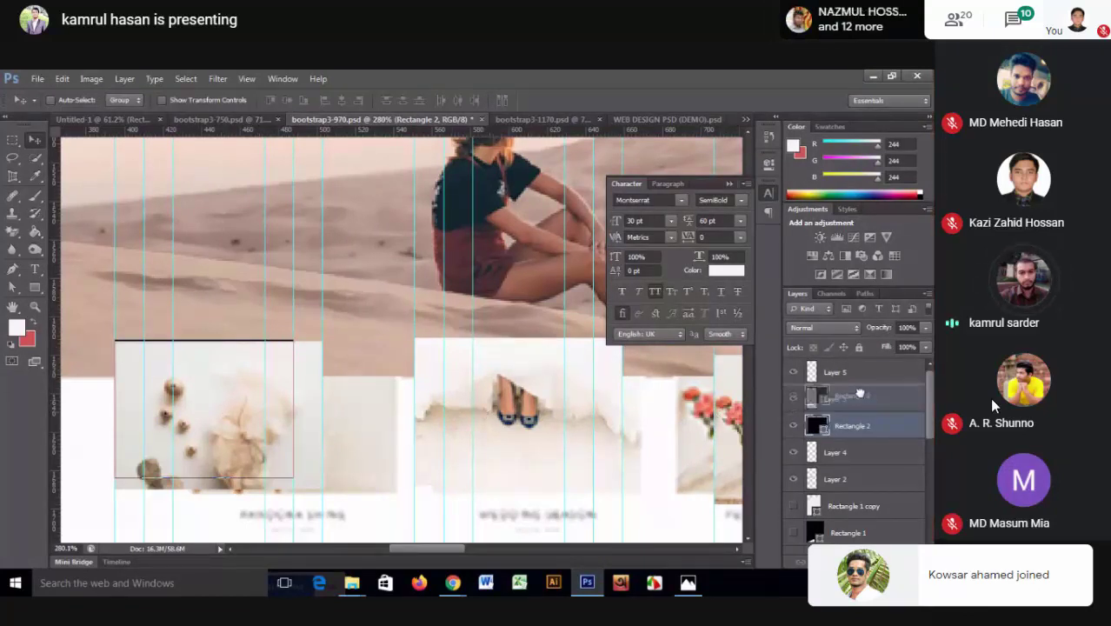
- Place Rectangle 2 beneath Layer 5 and clip the Layer 5 photo into it
mouse_move(867, 426)
left_mouse_down()
mouse_move(858, 401)
mouse_move(858, 501)
left_mouse_up()
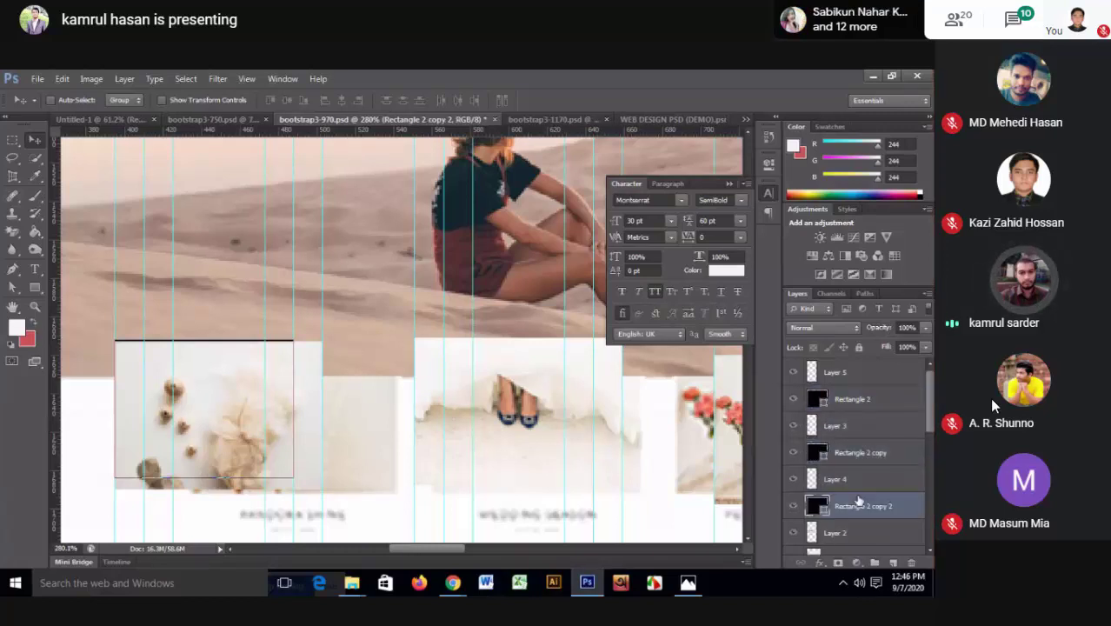
left_click(872, 381)
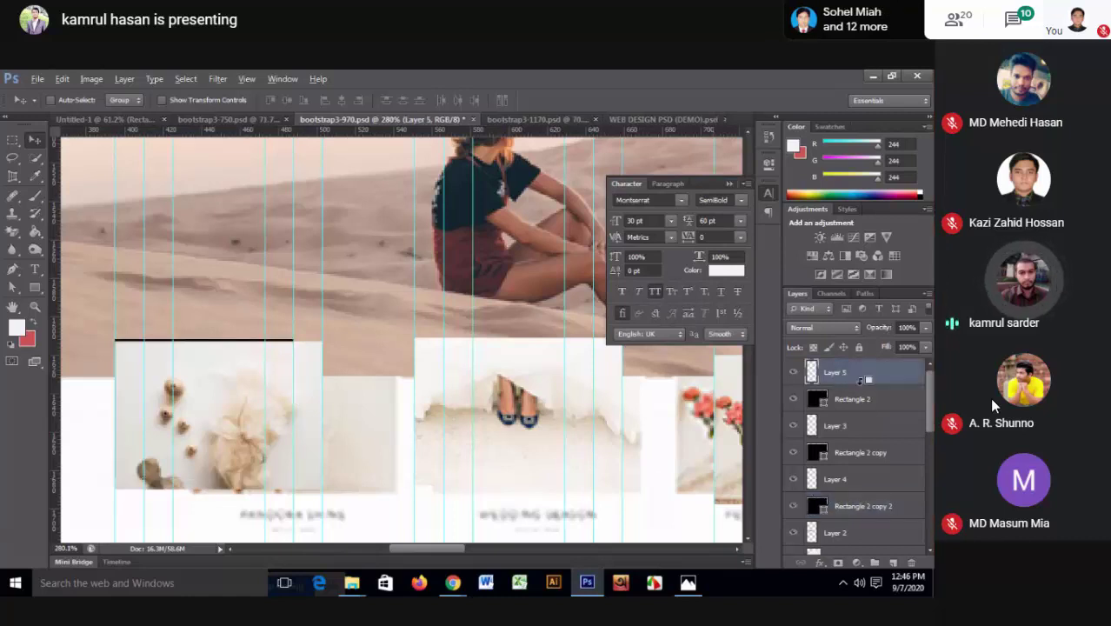
left_click(863, 383, "alt")
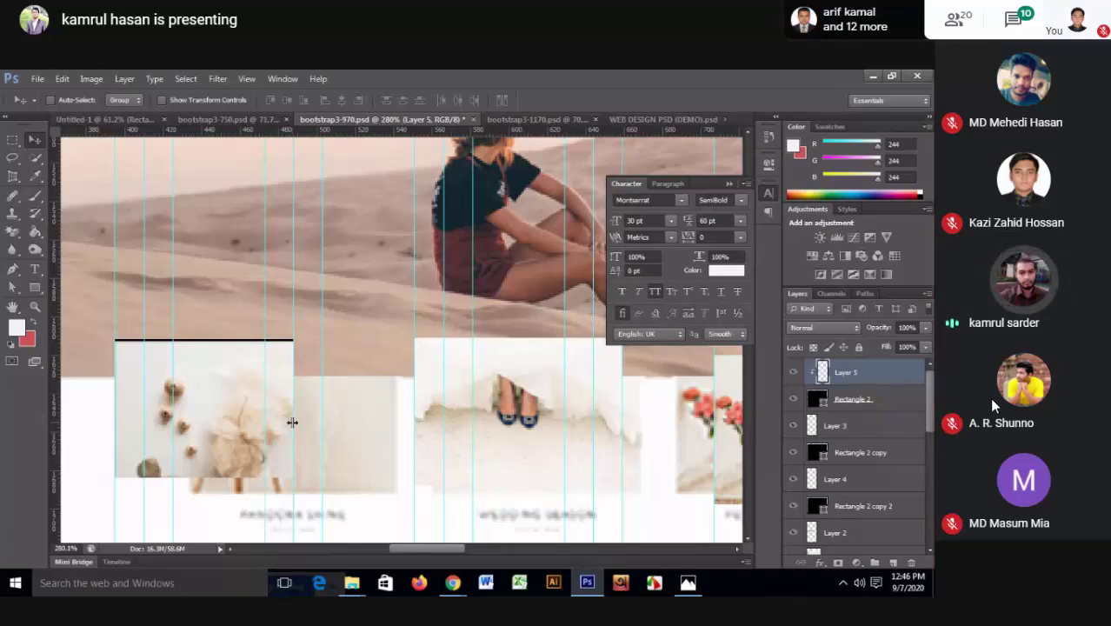
- Nudge the clipped Layer 5 photo up and left and commit its position
key("ctrl+t")
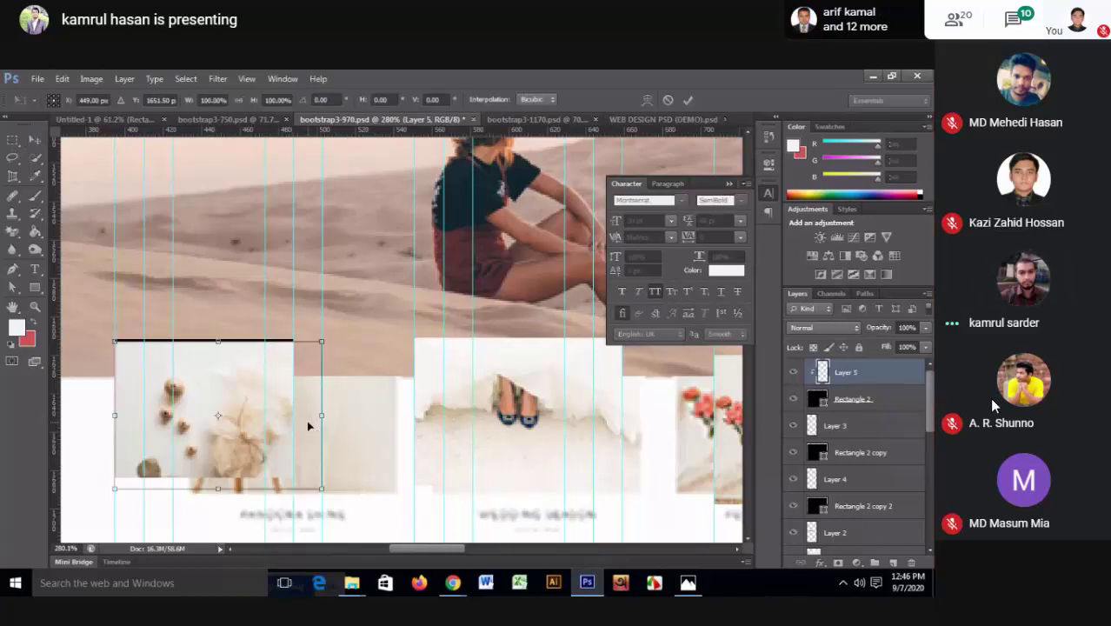
key("Up")
key("Up")
key("Up")
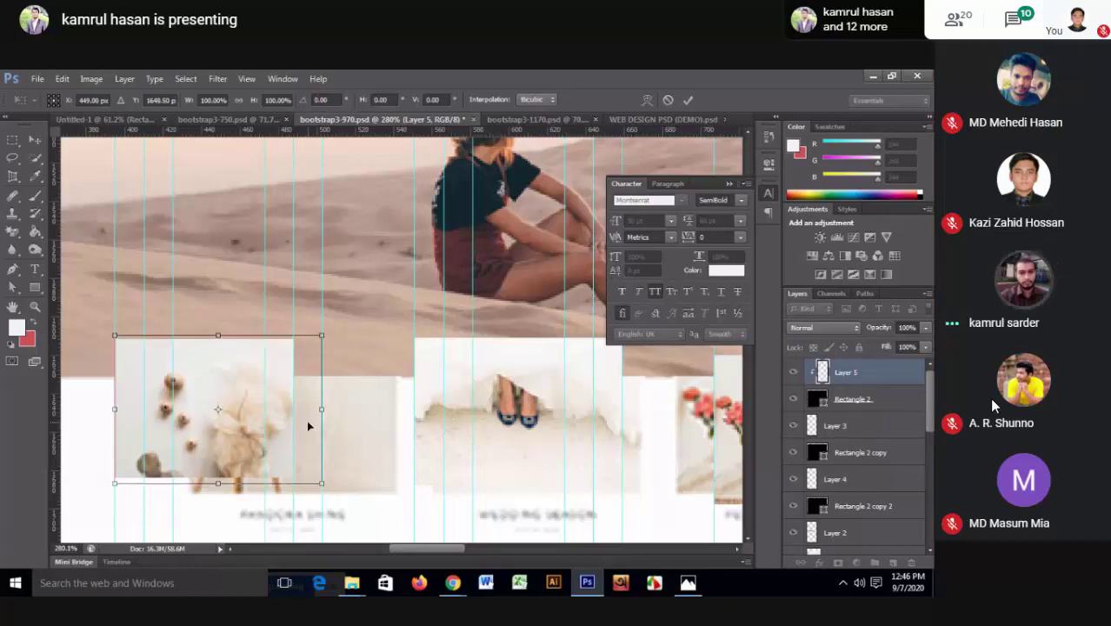
key("Left")
key("Left")
key("Left")
key("Left")
key("Left")
key("Left")
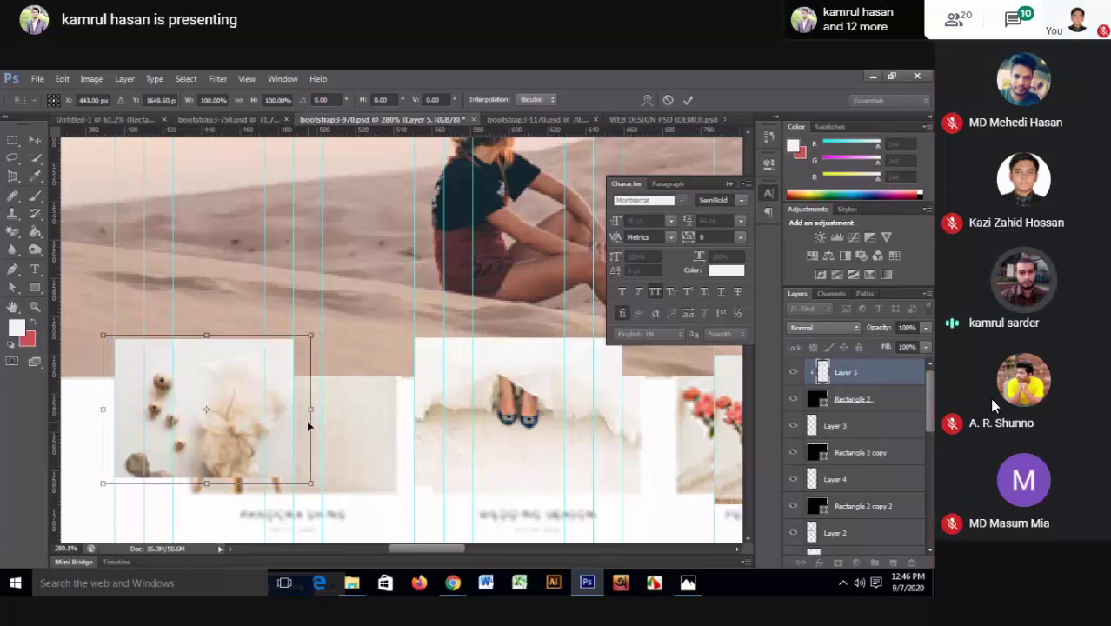
left_click(688, 100)
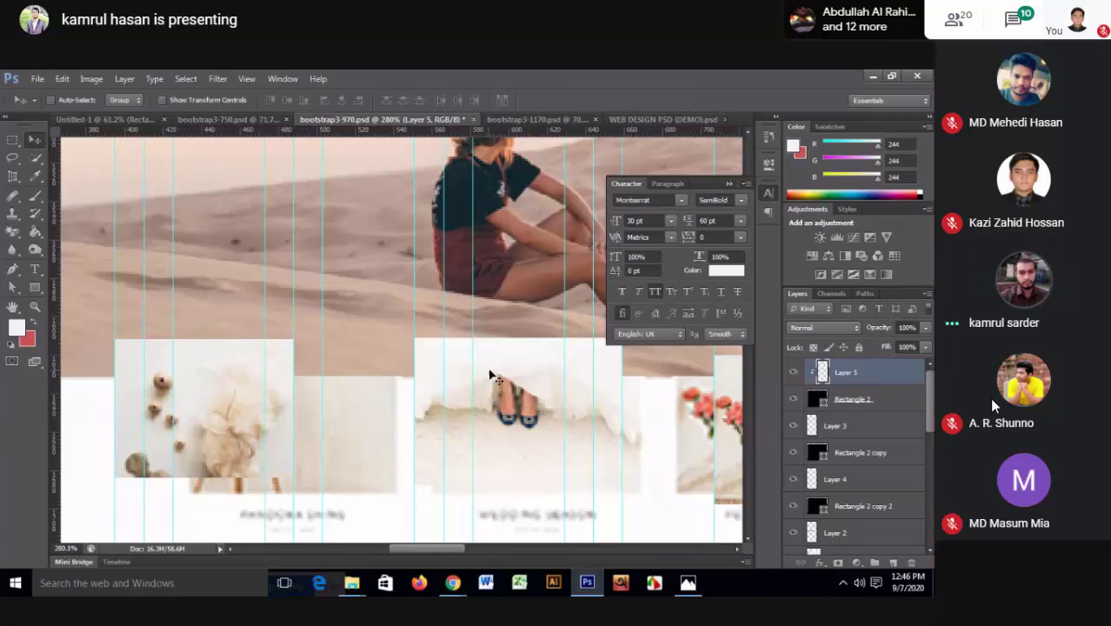
scroll(416, 379, "down", 3)
scroll(412, 376, "down", 1)
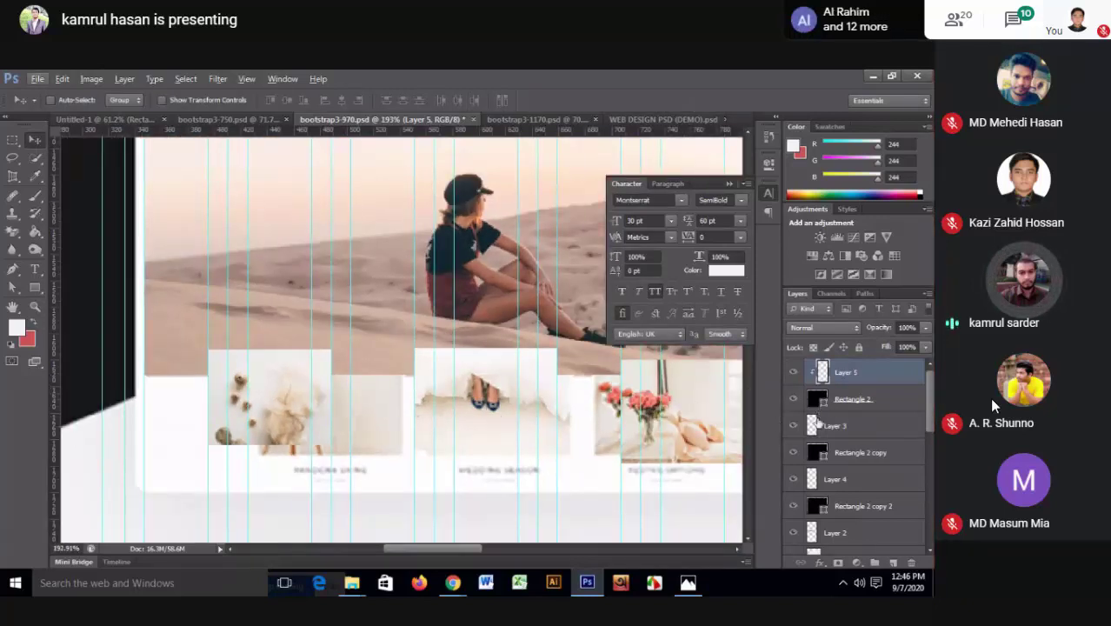
- Move the Rectangle 2 copy onto the middle thumbnail
left_click(842, 402)
left_click(844, 453)
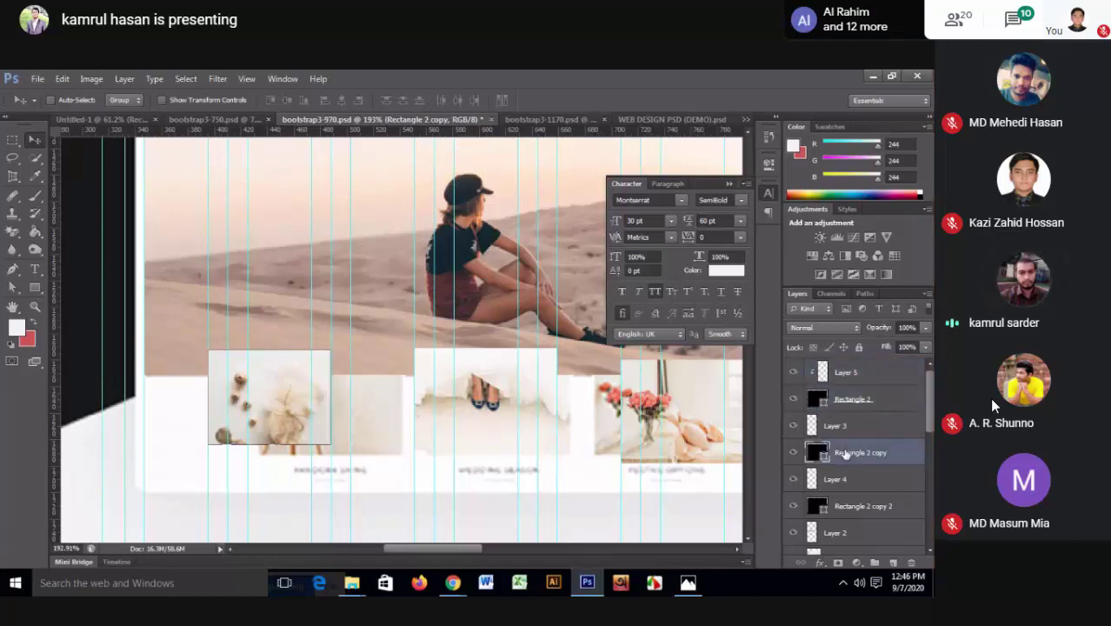
key("ctrl+t")
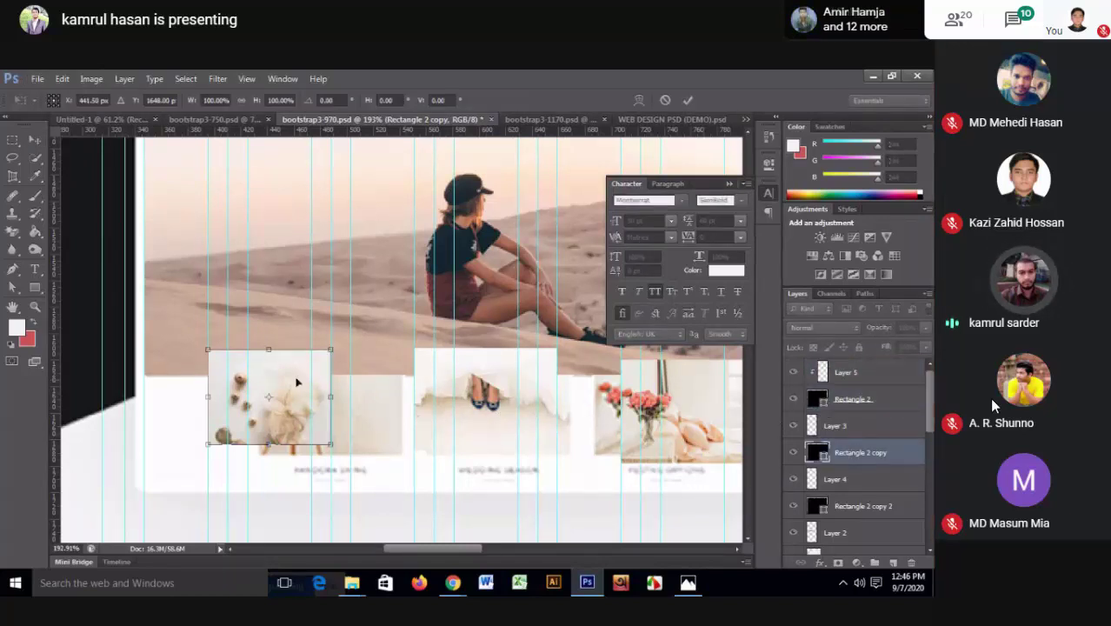
left_click_drag(287, 380, 482, 382)
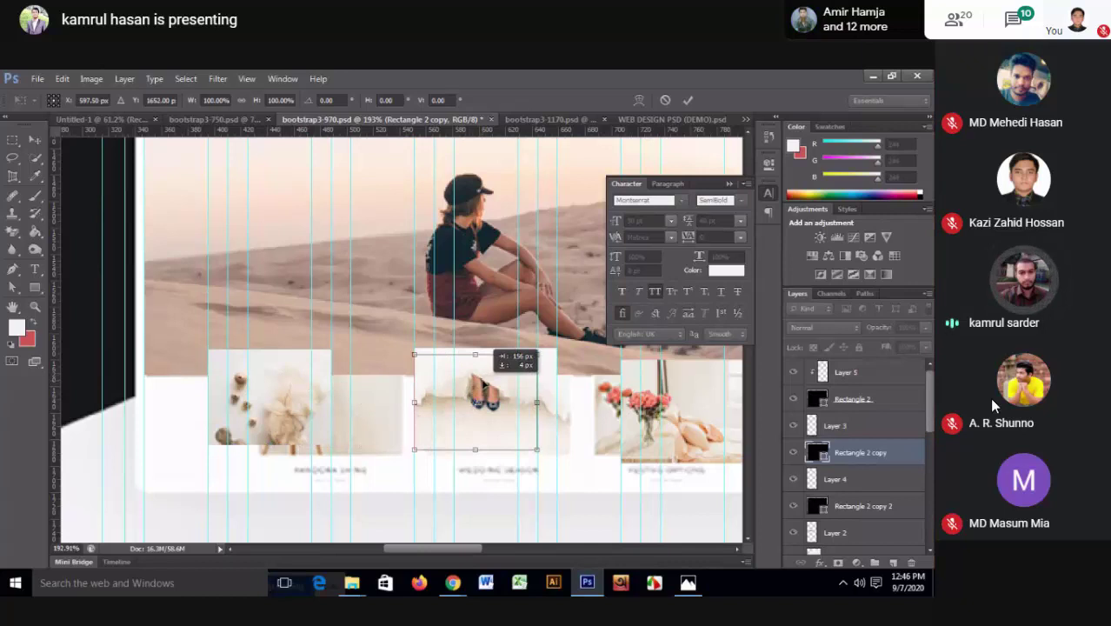
left_click(687, 101)
- Hide the Layer 5, Layer 3 and Layer 4 photos to reveal the rectangles
left_click(792, 372)
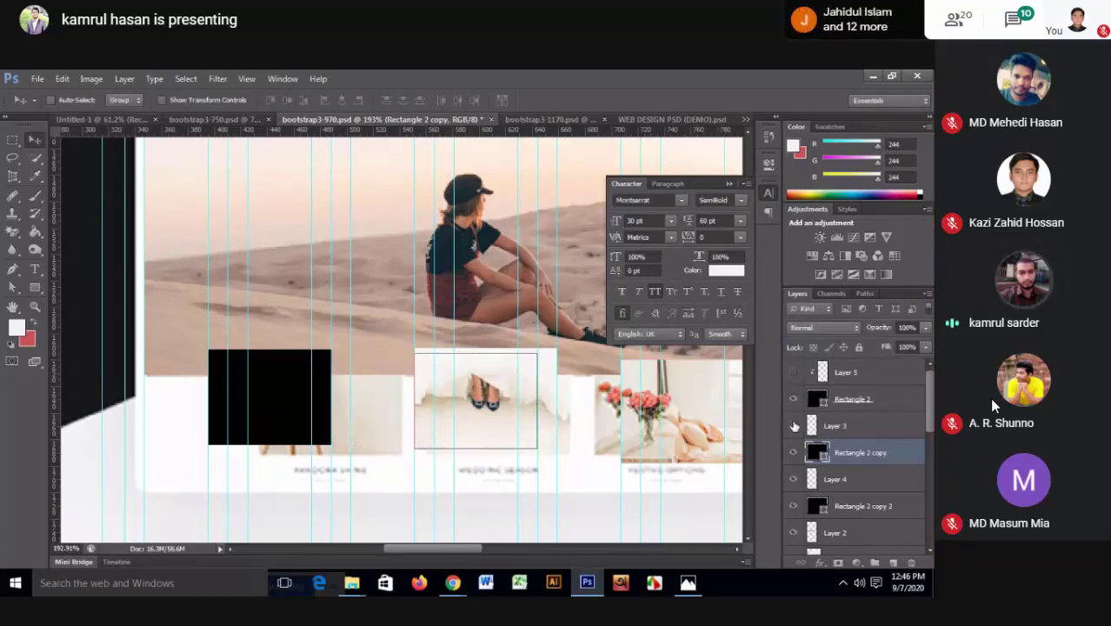
left_click(792, 426)
left_click(793, 479)
left_click_drag(623, 441, 495, 418)
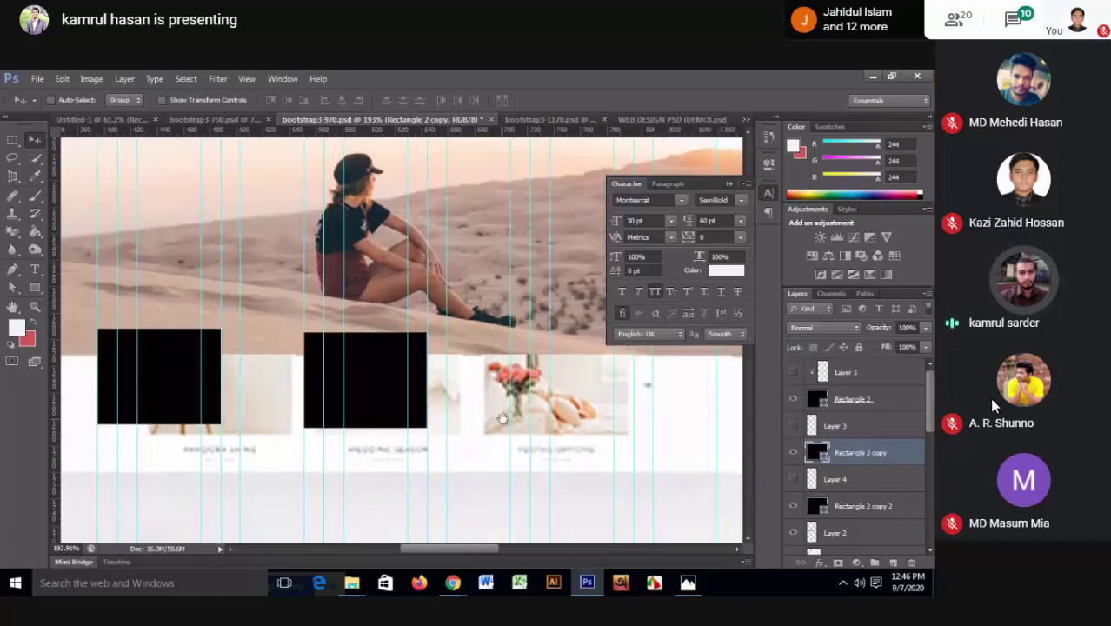
- Move Rectangle 2 copy 2 over the right thumbnail and commit
left_click(850, 506)
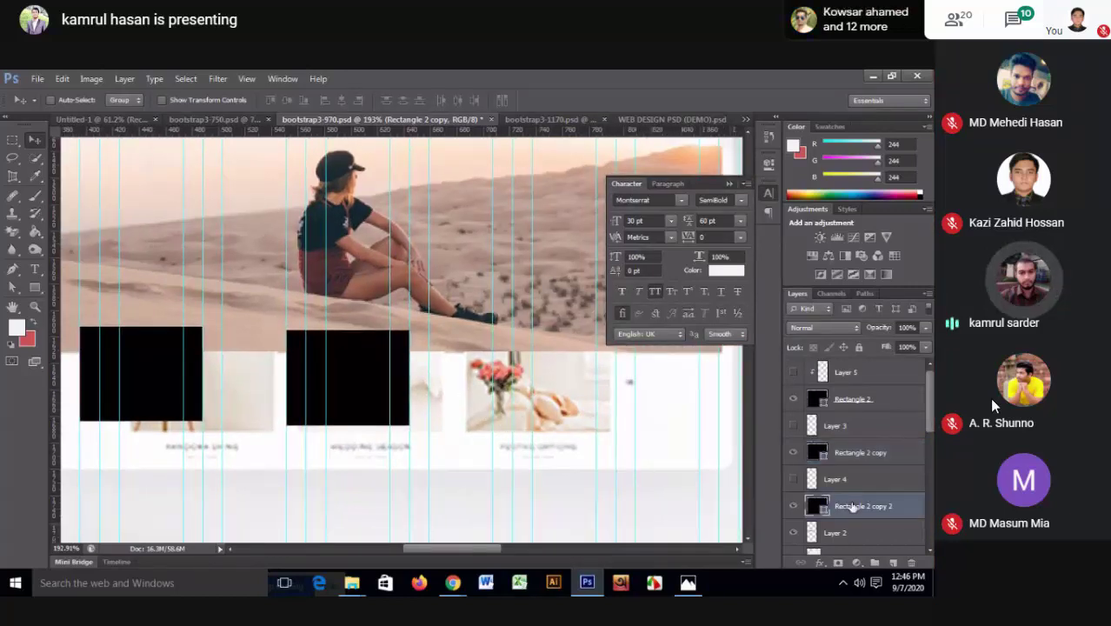
key("ctrl+t")
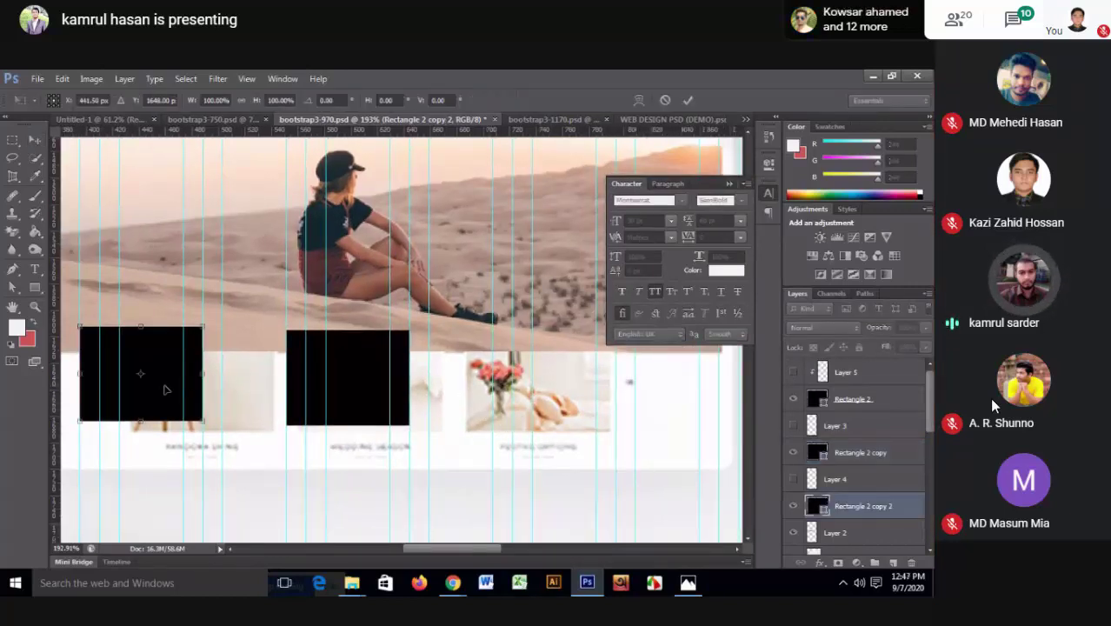
left_click_drag(166, 389, 591, 401)
scroll(591, 402, "down", 1)
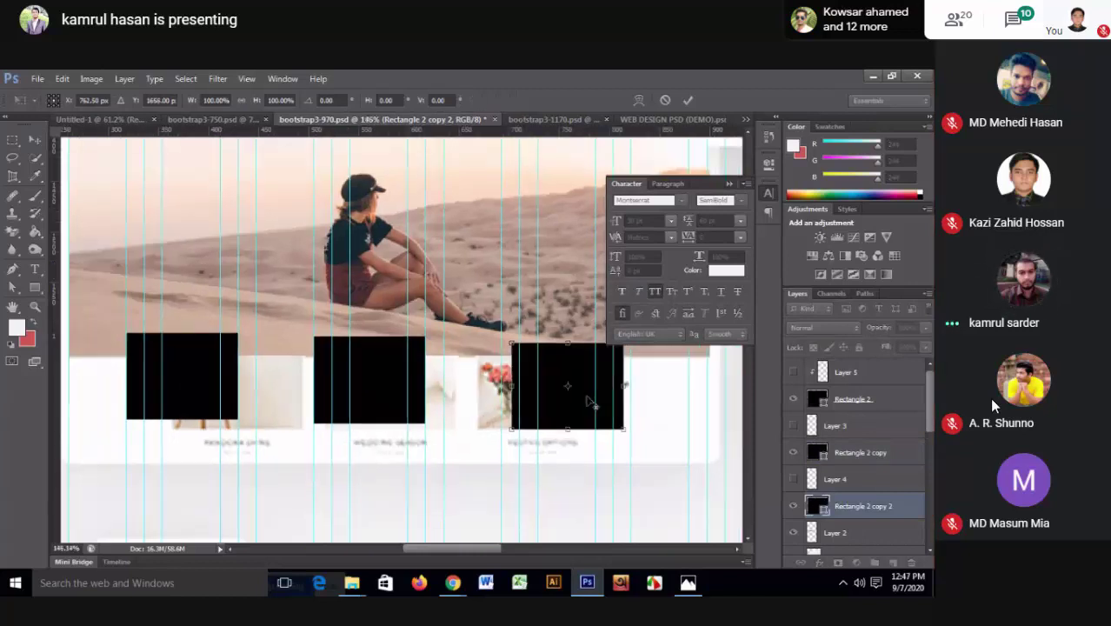
scroll(600, 405, "down", 1)
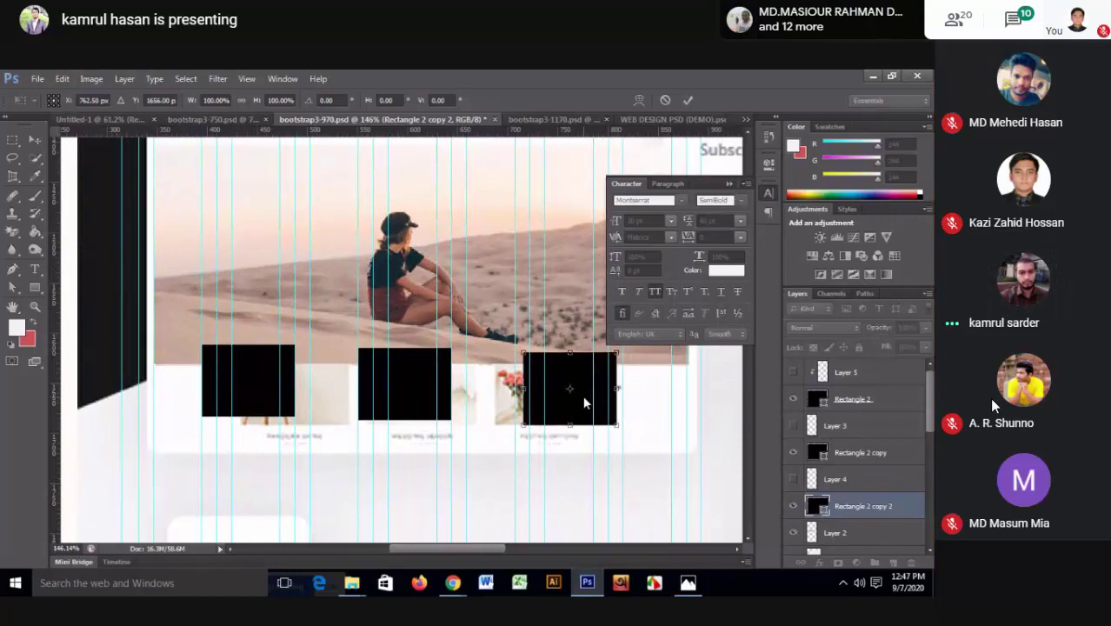
left_click_drag(572, 406, 628, 405)
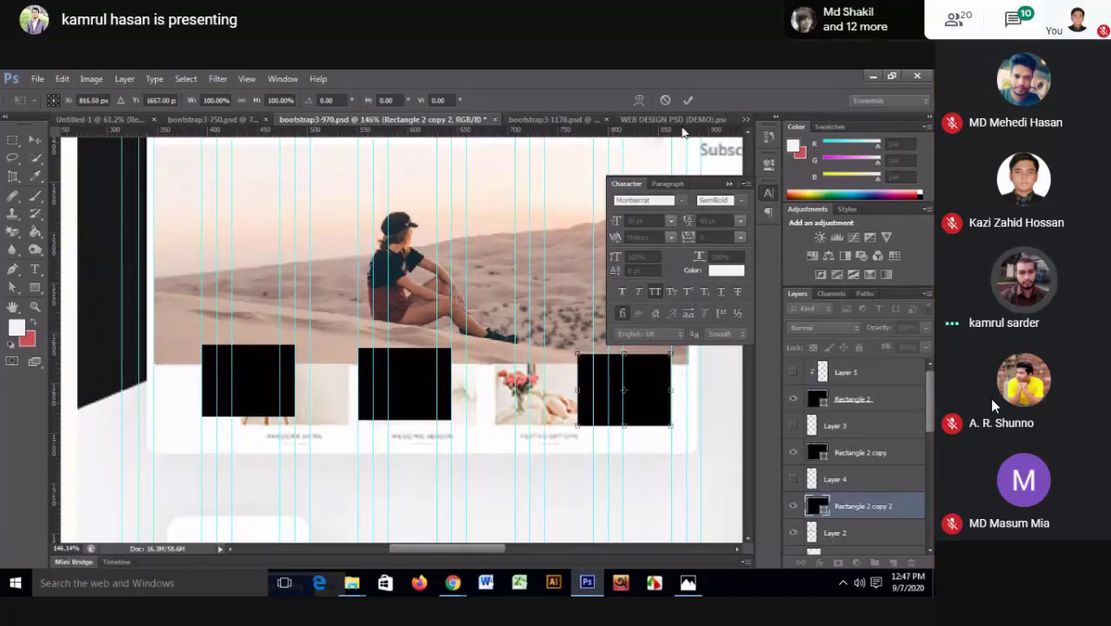
left_click(687, 100)
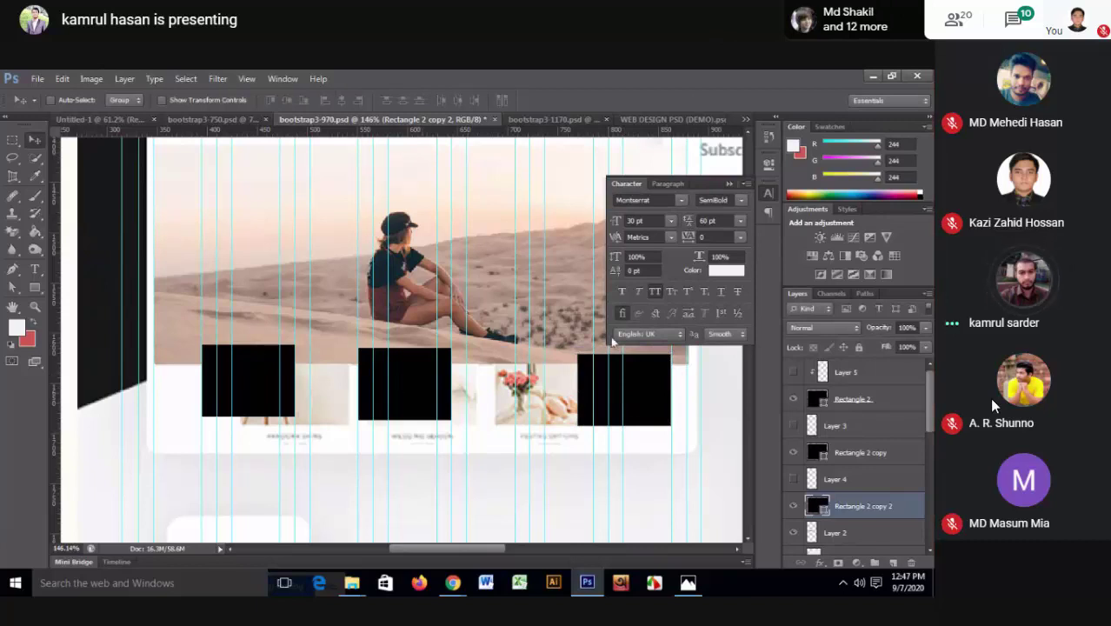
- Align the three rectangle layers and distribute them evenly
left_click(864, 445, "ctrl")
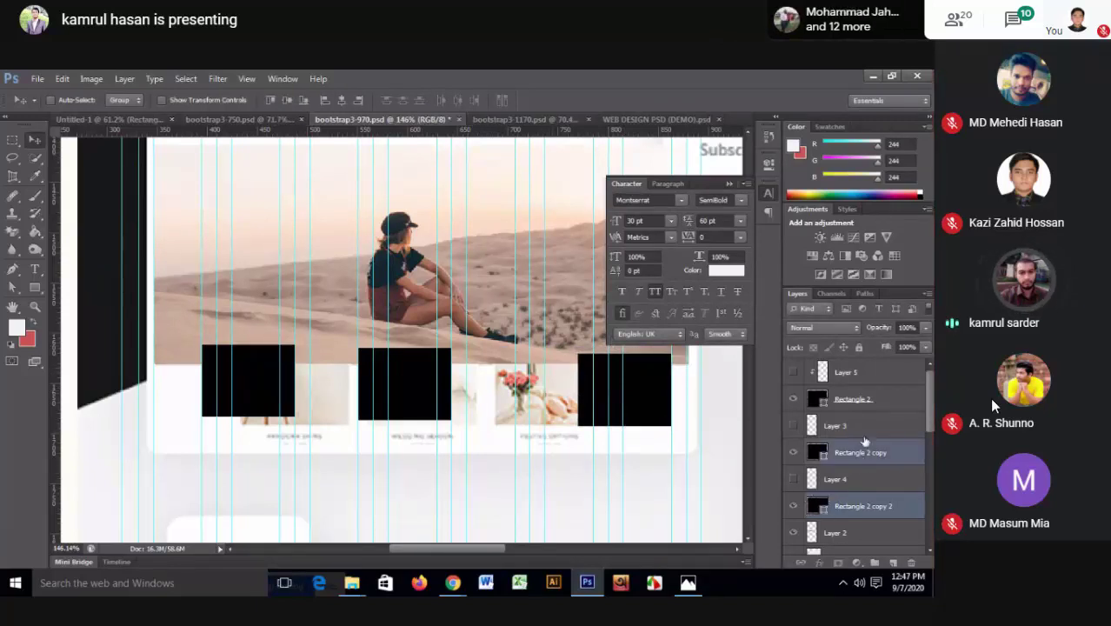
left_click(858, 399, "ctrl")
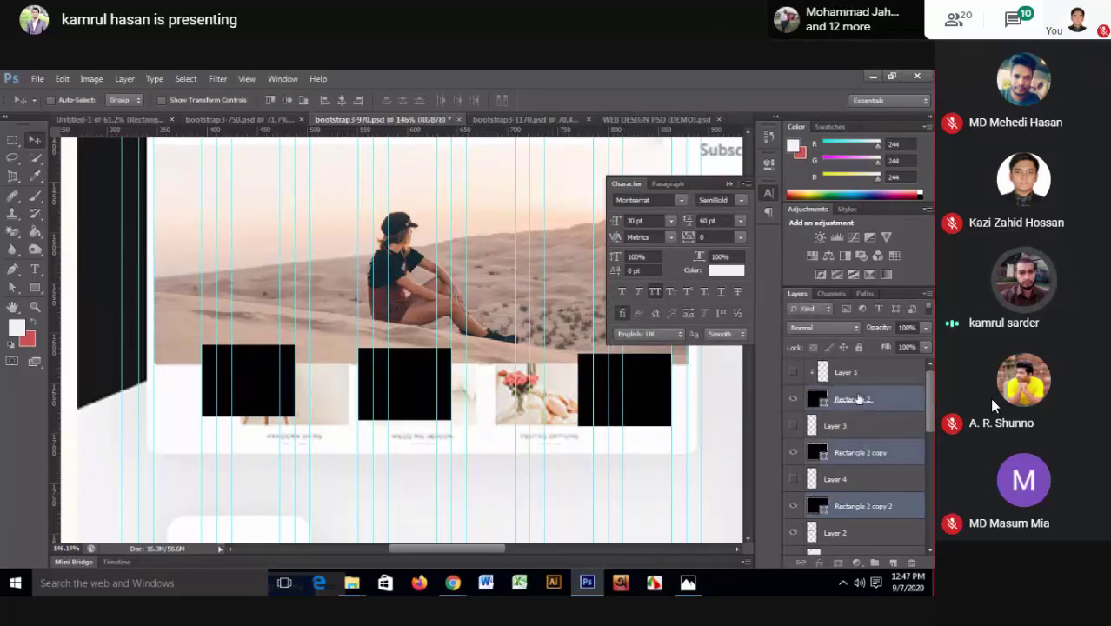
left_click(288, 103)
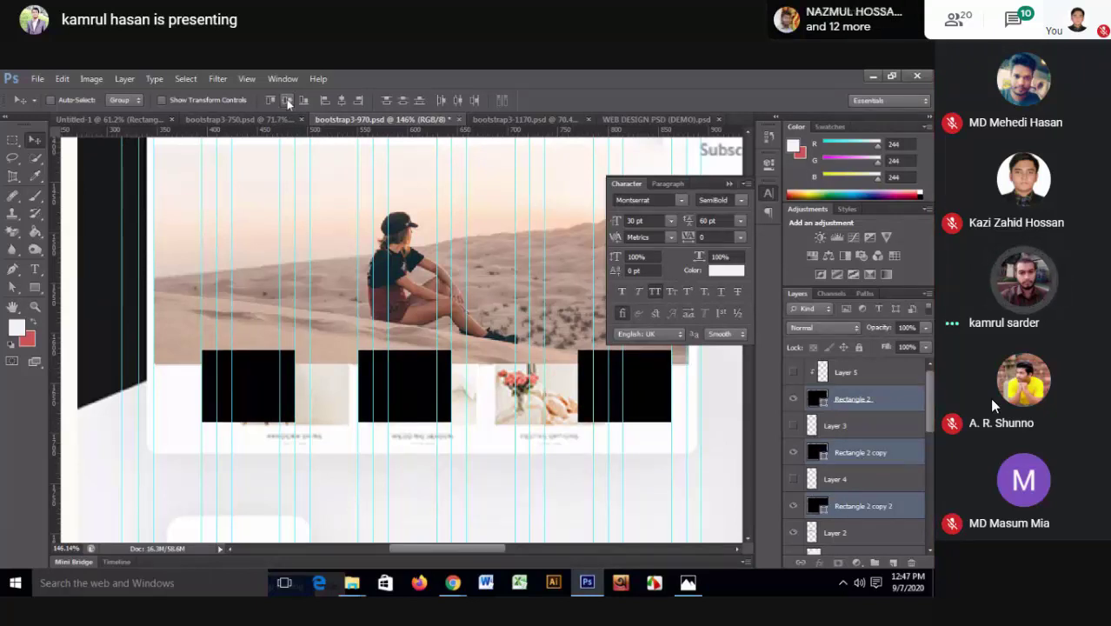
left_click(442, 100)
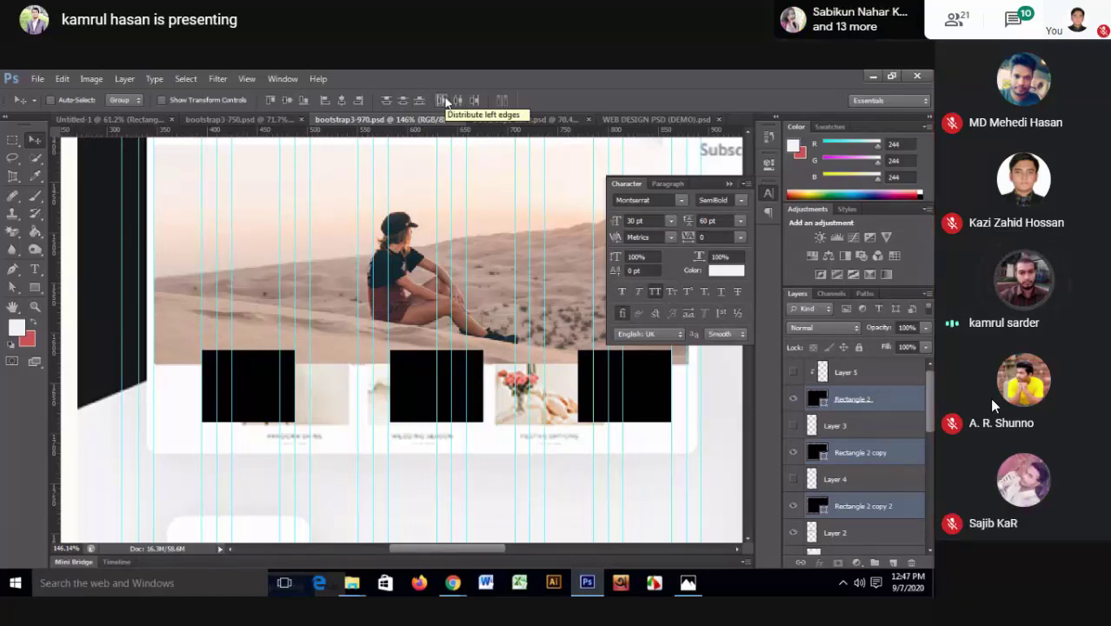
- Show the first two thumbnail photos and hide the Rectangle 2 copy shape
left_click(793, 372)
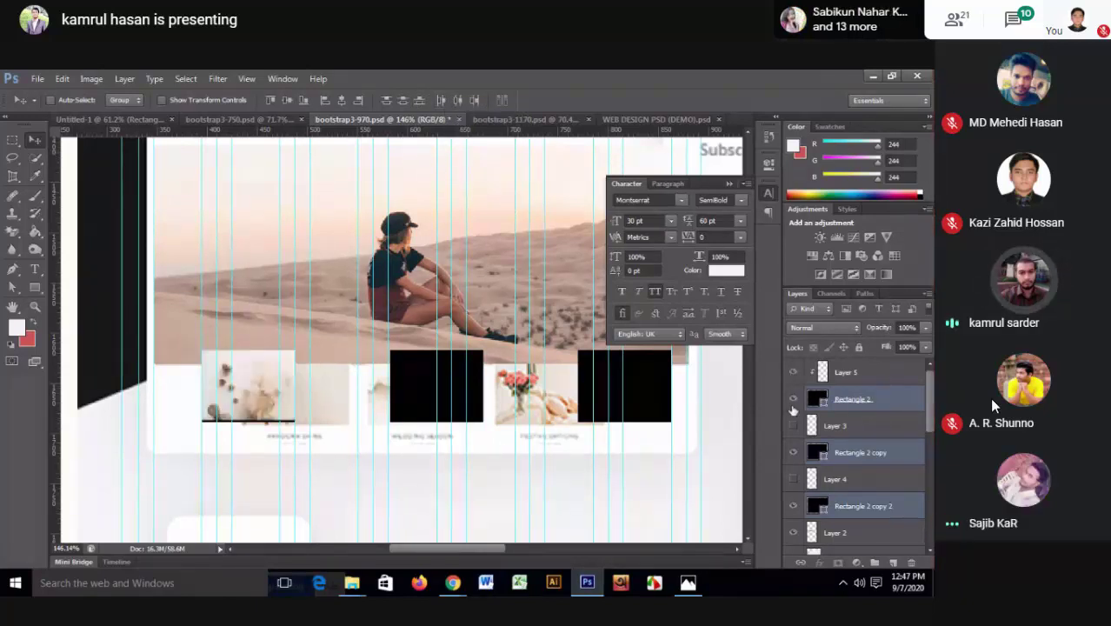
left_click(793, 425)
left_click(793, 452)
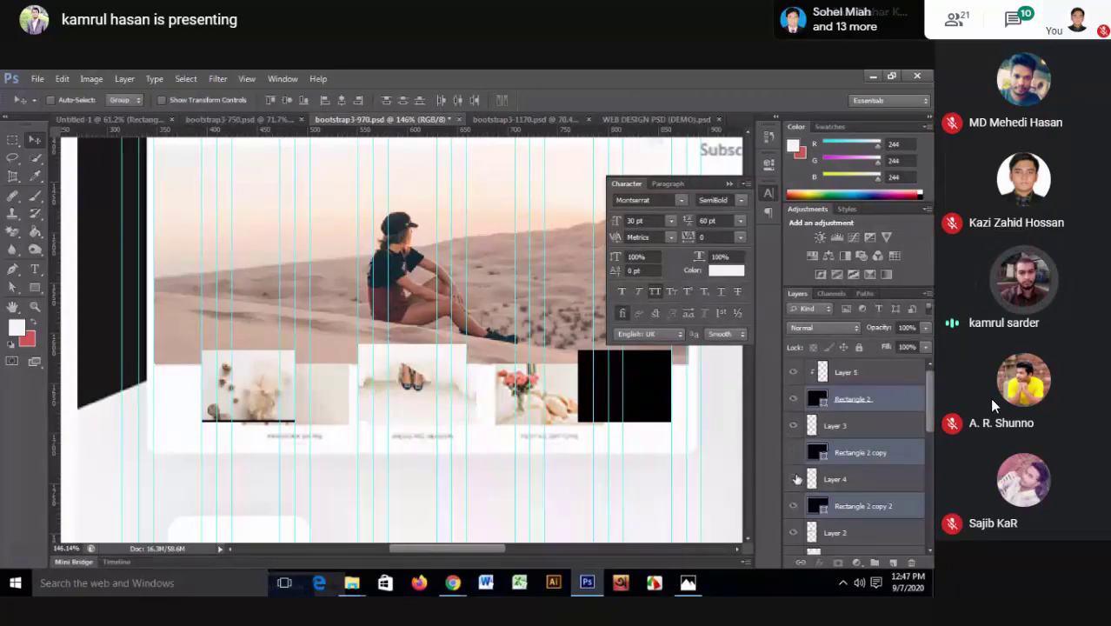
- Show the Layer 4 flowers photo, then select Layer 5 and free-transform it
left_click(792, 479)
left_click(842, 372)
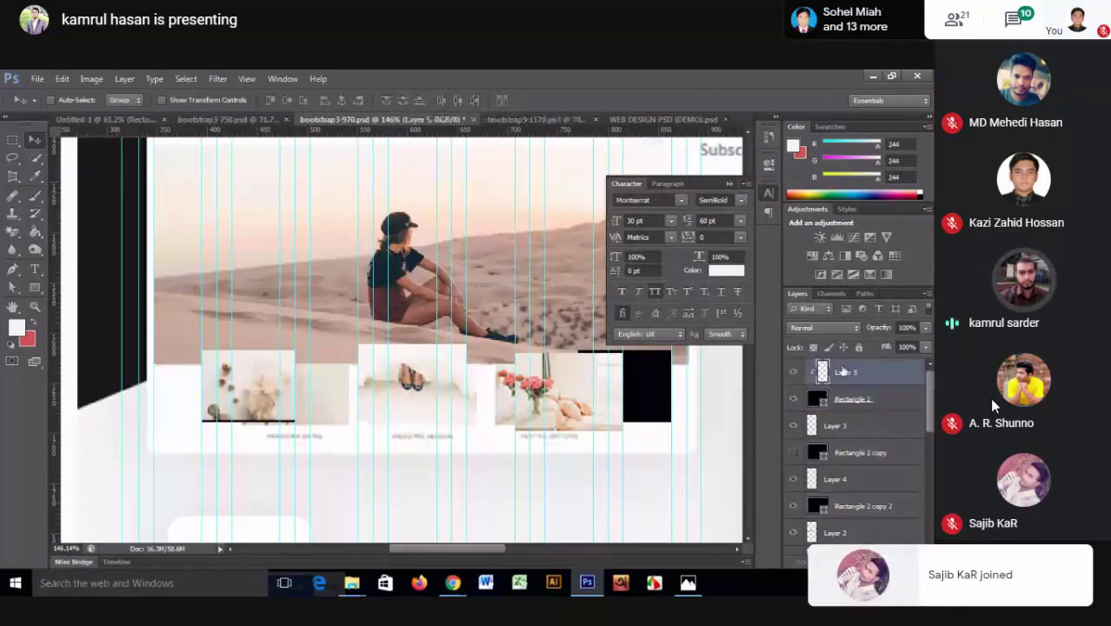
key("ctrl+t")
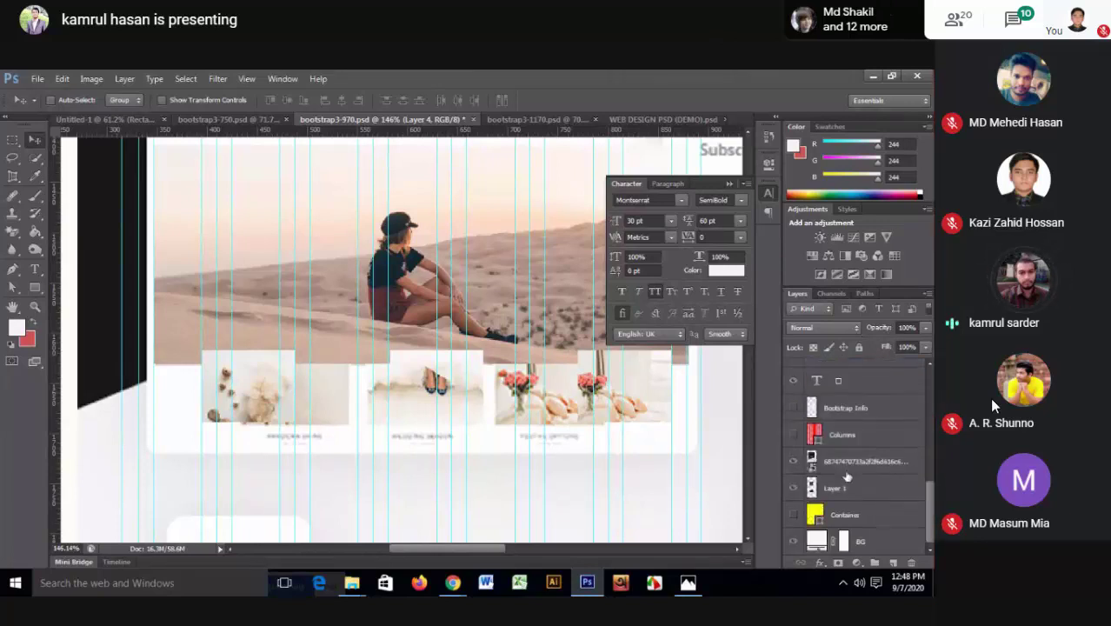
- Hide the dark reference block and the Layer 1 reference mockup image
left_click(791, 485)
left_click(792, 490)
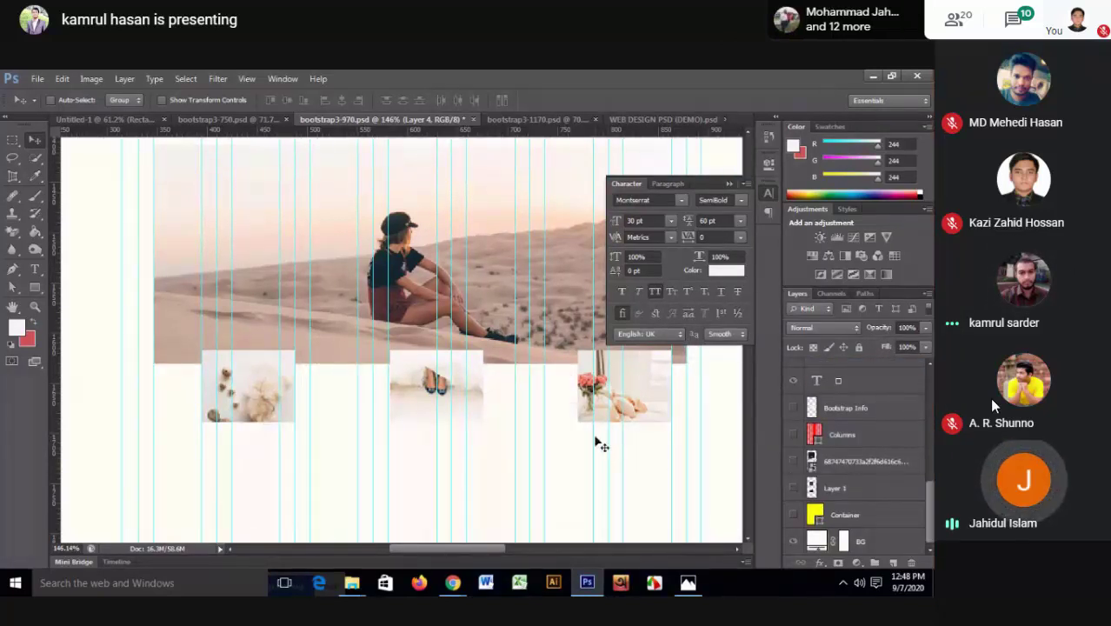
scroll(599, 441, "down", 3)
scroll(604, 440, "up", 2)
scroll(603, 439, "up", 2)
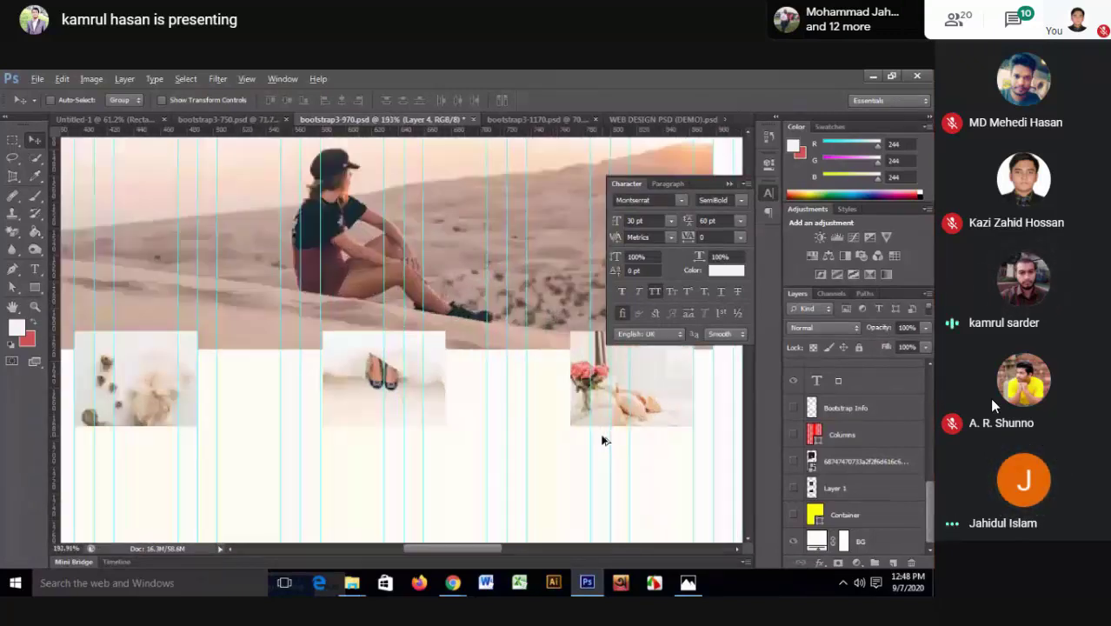
scroll(603, 440, "up", 2)
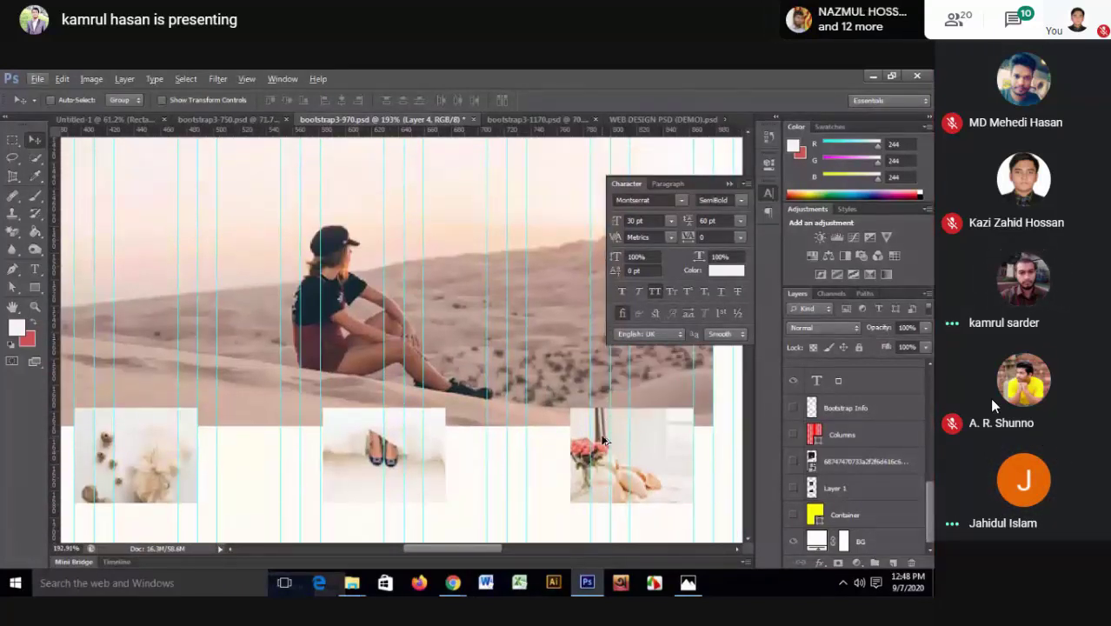
scroll(603, 441, "down", 2)
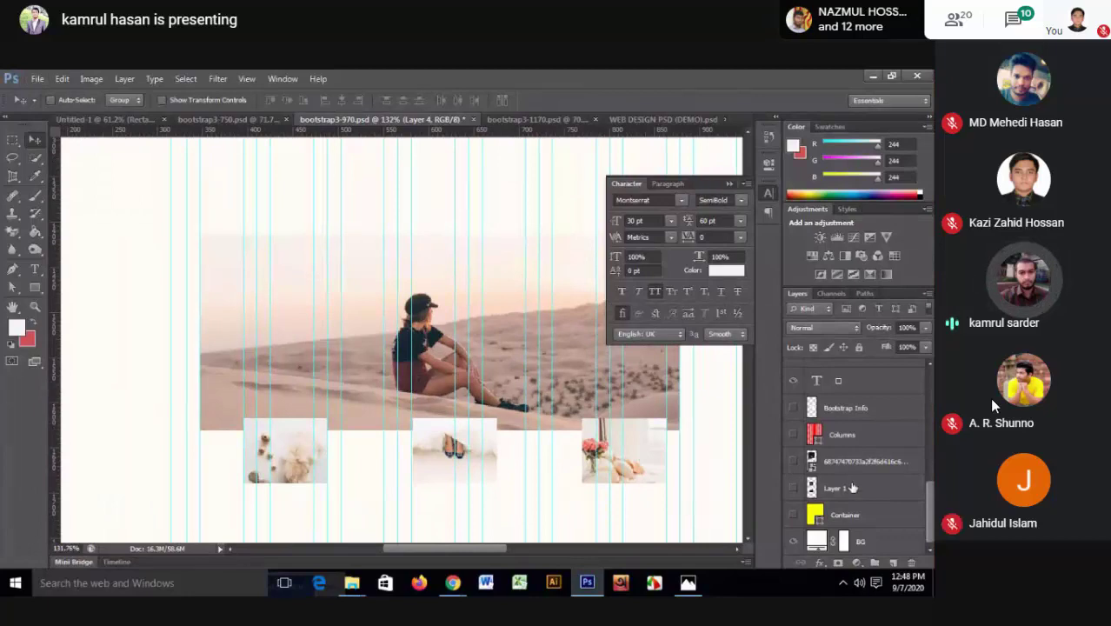
scroll(621, 451, "up", 2)
scroll(623, 453, "up", 1)
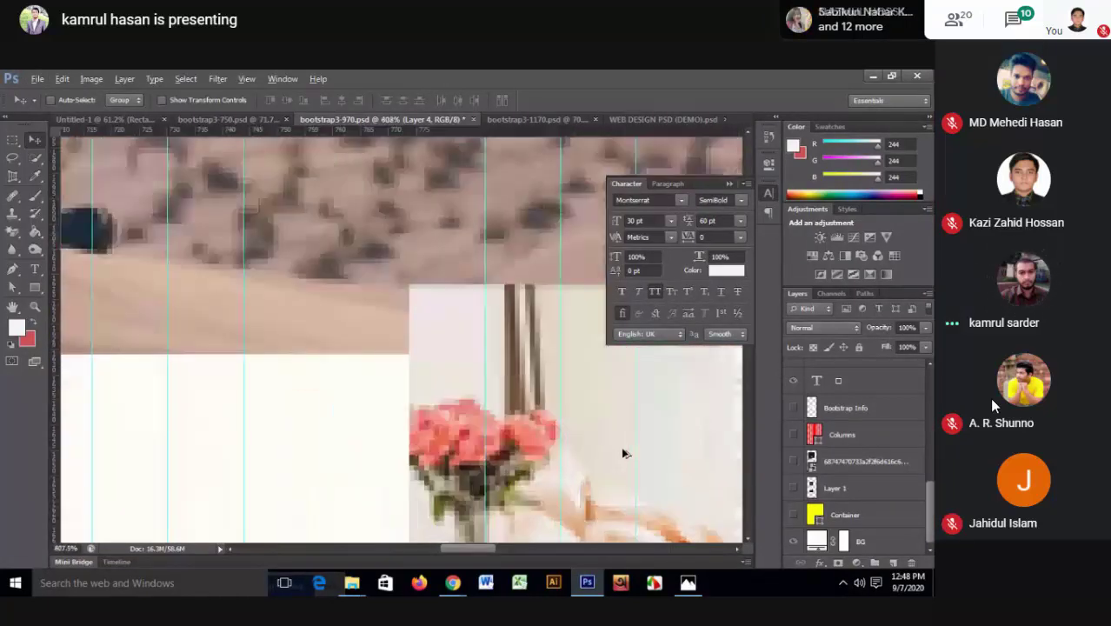
scroll(623, 453, "down", 2)
scroll(622, 453, "down", 1)
scroll(622, 453, "down", 1)
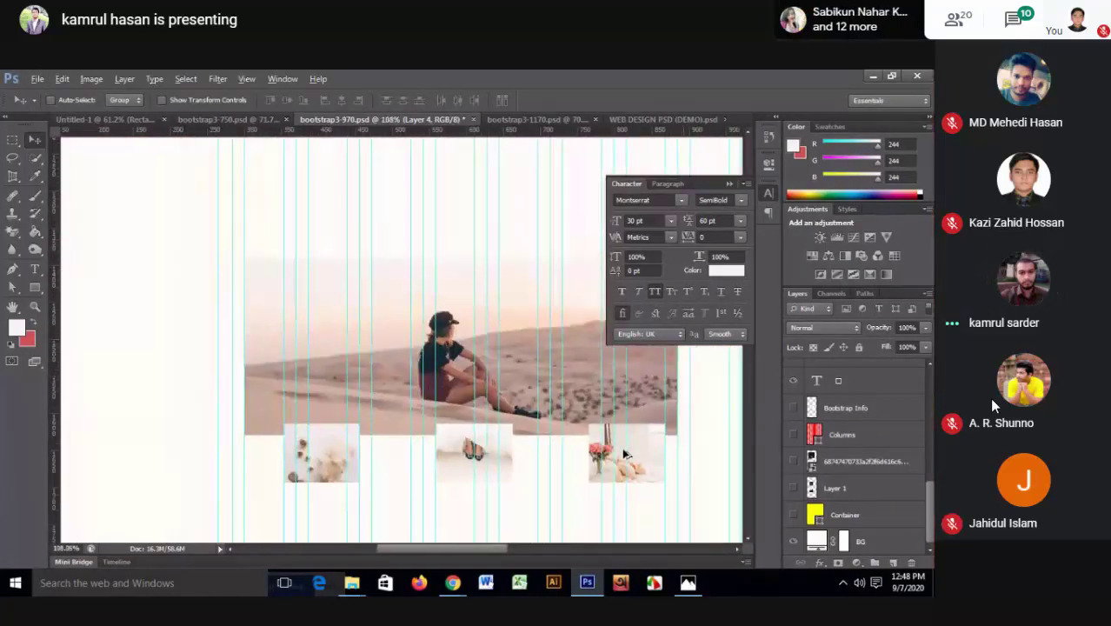
scroll(622, 453, "down", 1)
scroll(459, 464, "up", 1)
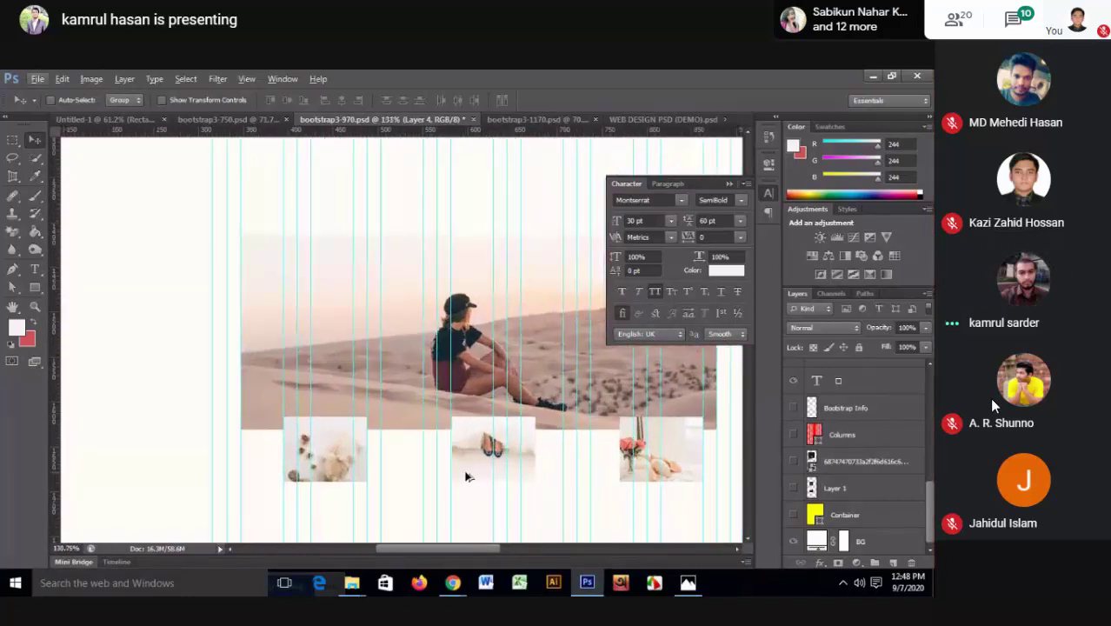
- Hide the cyan column guides and zoom out to review the mockup
key("ctrl+semicolon")
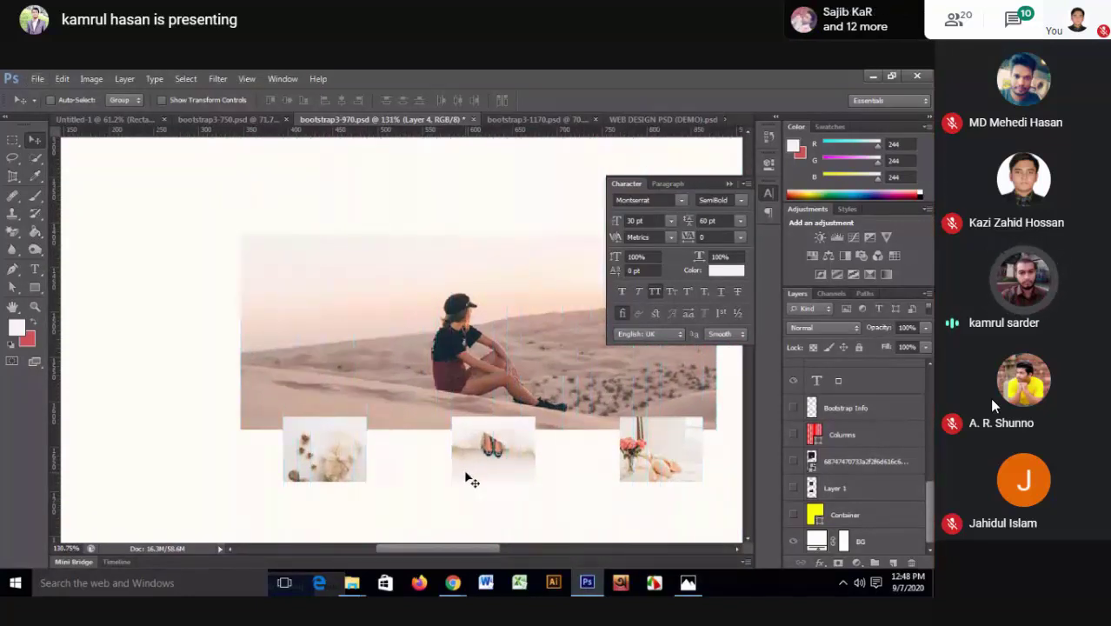
scroll(470, 480, "up", 2)
scroll(470, 480, "down", 2)
scroll(467, 477, "down", 1)
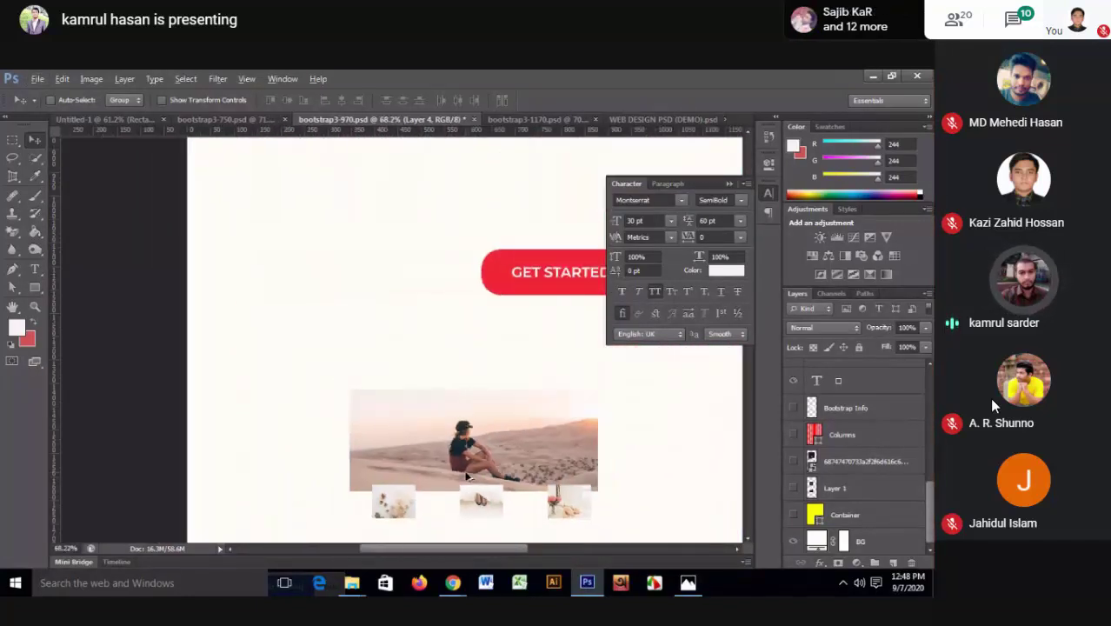
scroll(467, 477, "down", 2)
scroll(467, 478, "down", 1)
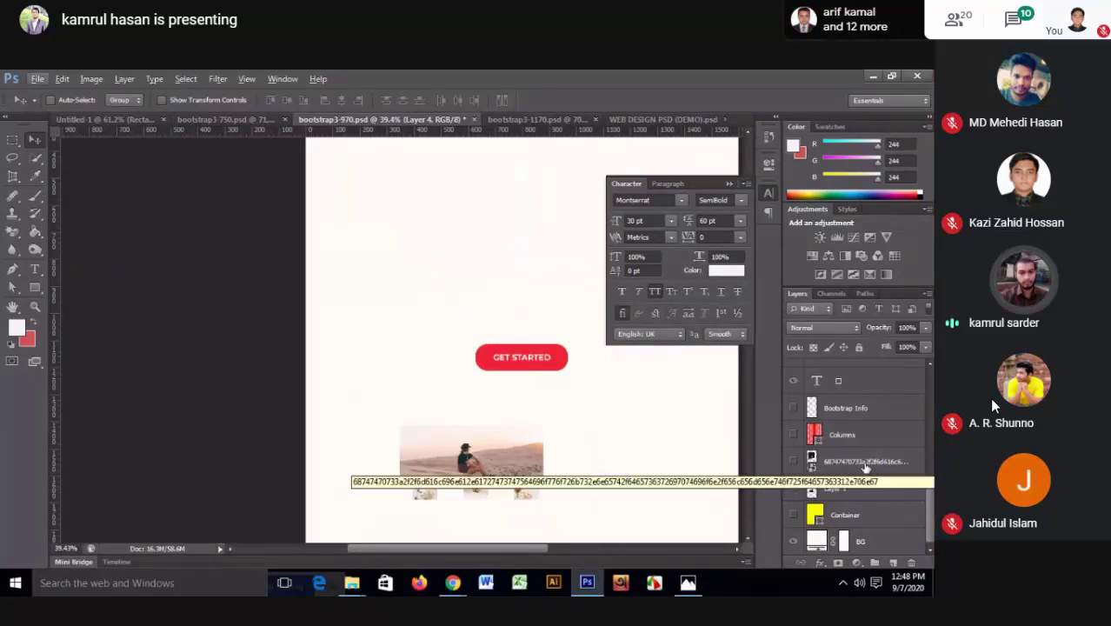
scroll(865, 467, "up", 2)
scroll(865, 468, "up", 2)
scroll(865, 468, "up", 1)
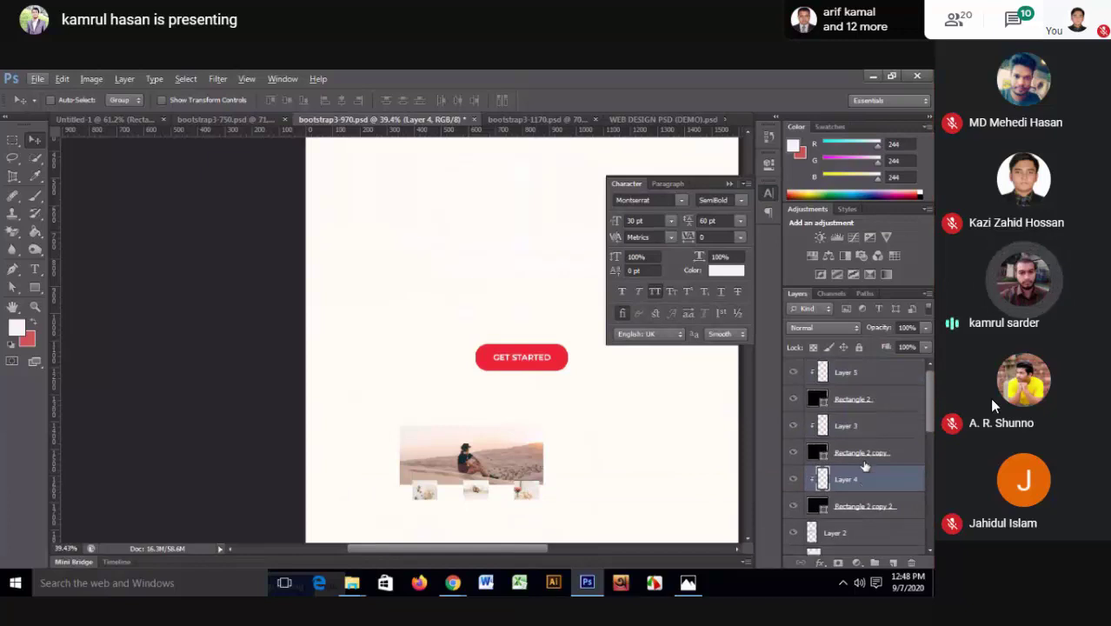
scroll(865, 468, "down", 2)
scroll(865, 468, "down", 1)
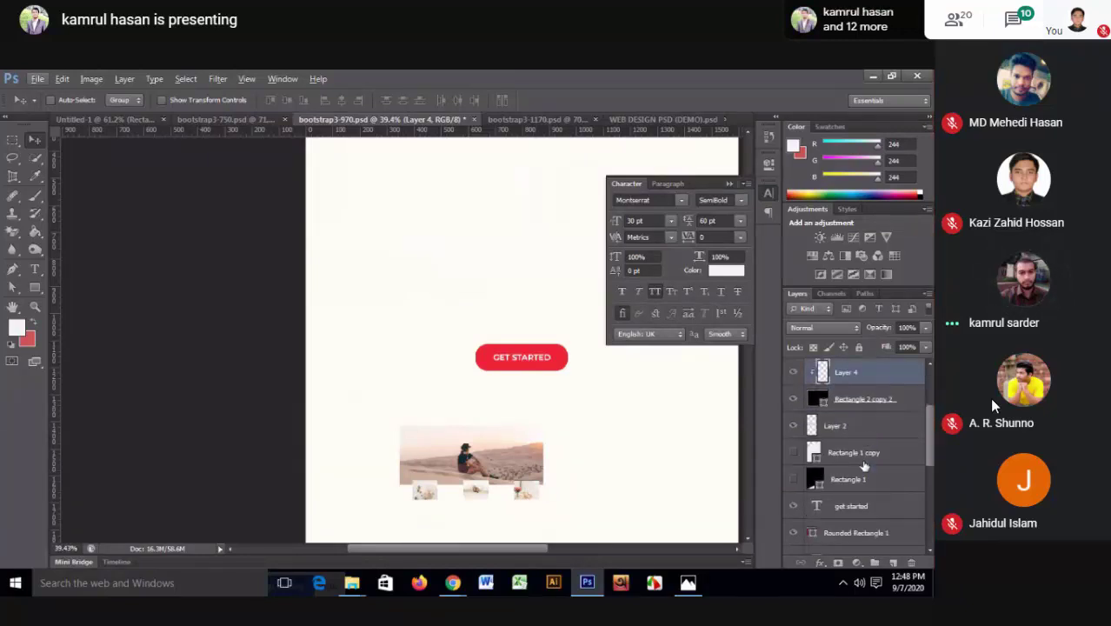
- Select Rectangle 1 and its copy and drag them lower in the Layers panel
left_click(847, 457)
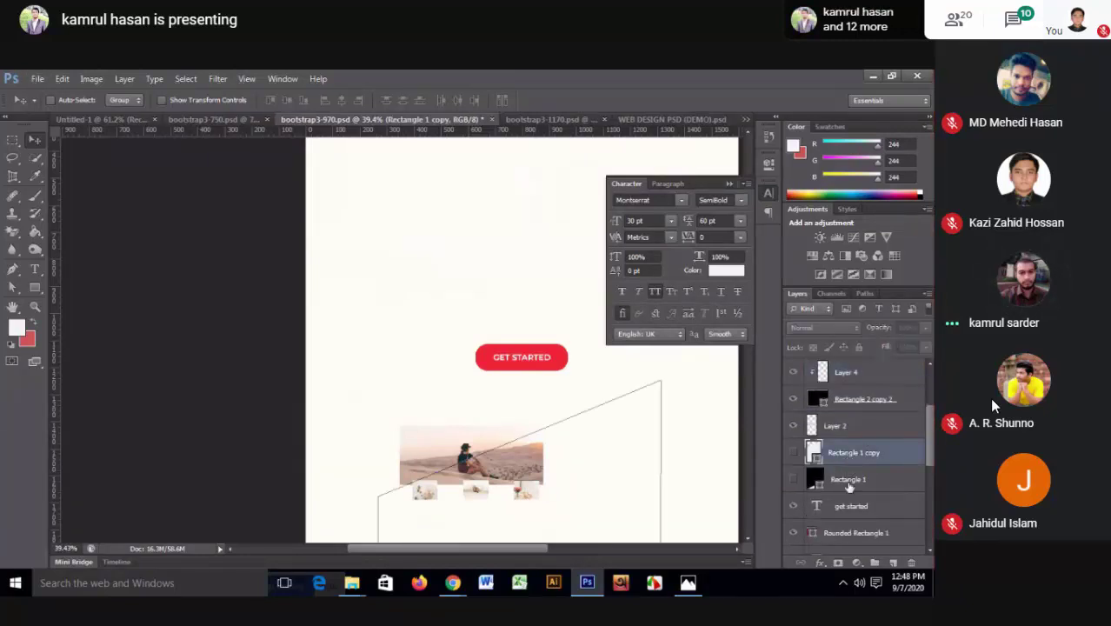
left_click(849, 484)
scroll(857, 478, "down", 1)
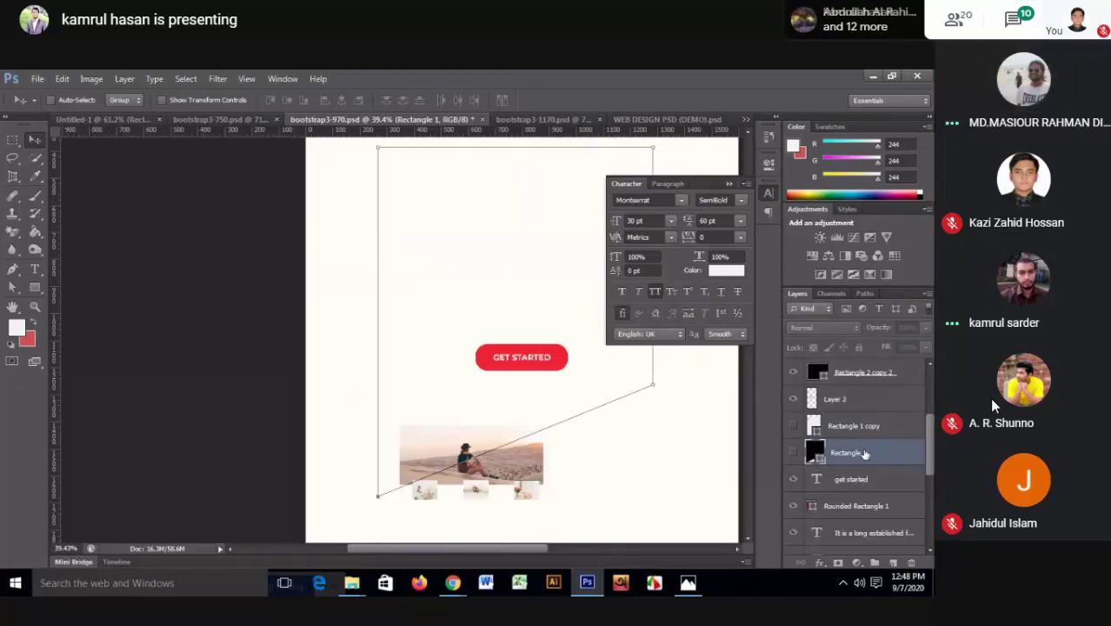
left_click(863, 454, "ctrl")
scroll(865, 454, "down", 4)
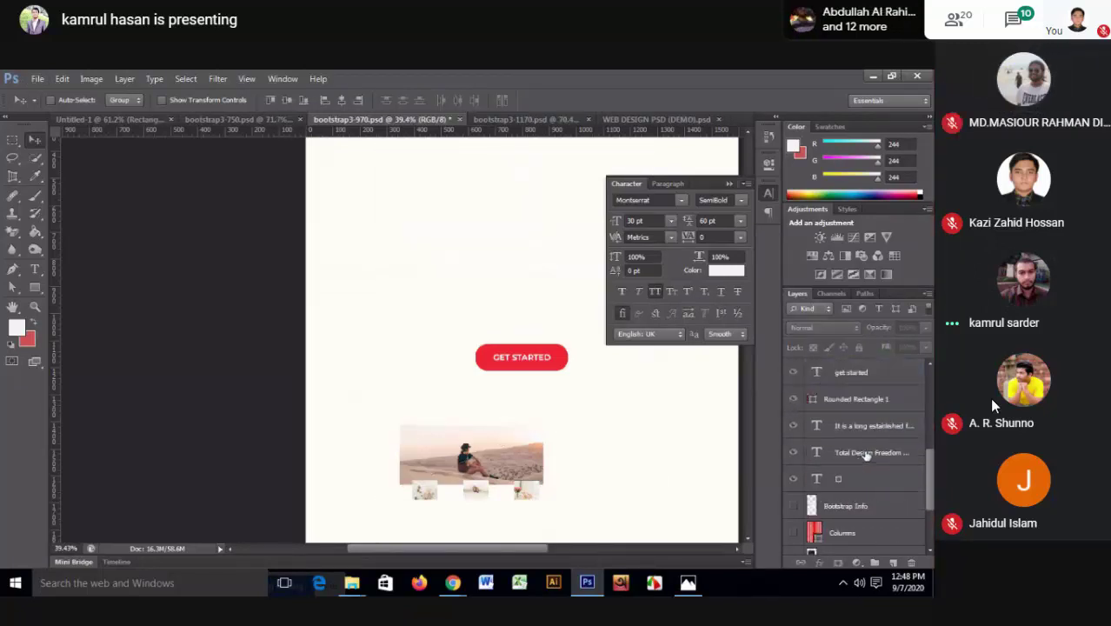
scroll(865, 455, "up", 1)
mouse_move(873, 373)
left_mouse_down()
mouse_move(908, 534)
mouse_move(885, 396)
mouse_move(904, 488)
left_mouse_up()
- Make the black Rectangle 1 hero block and its copy visible and show the column guides
left_click(793, 435)
left_click(792, 460)
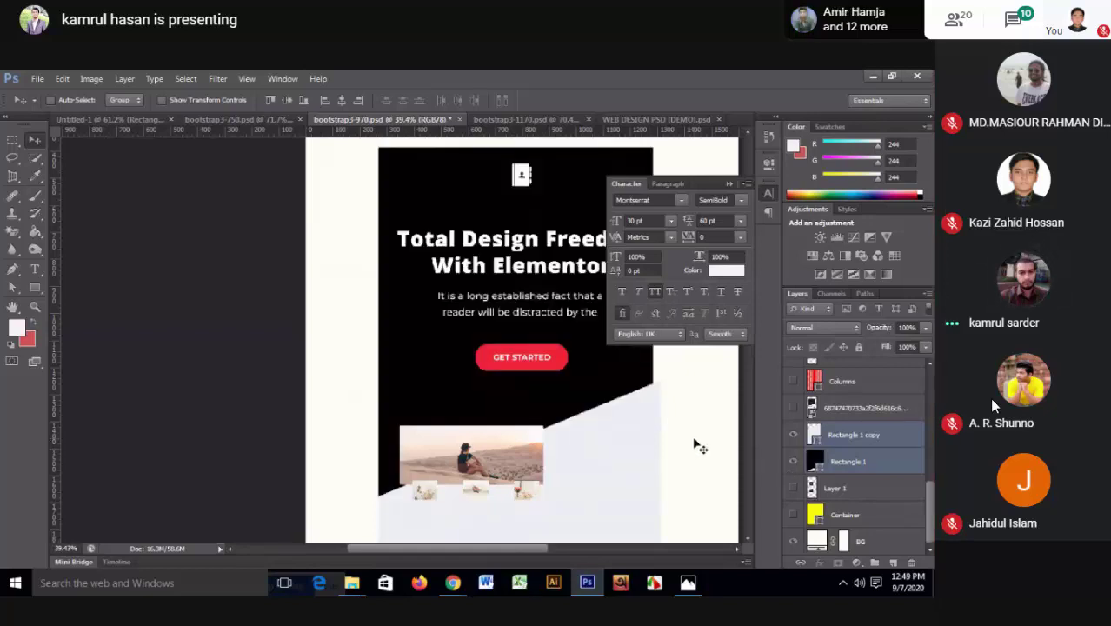
key("ctrl+semicolon")
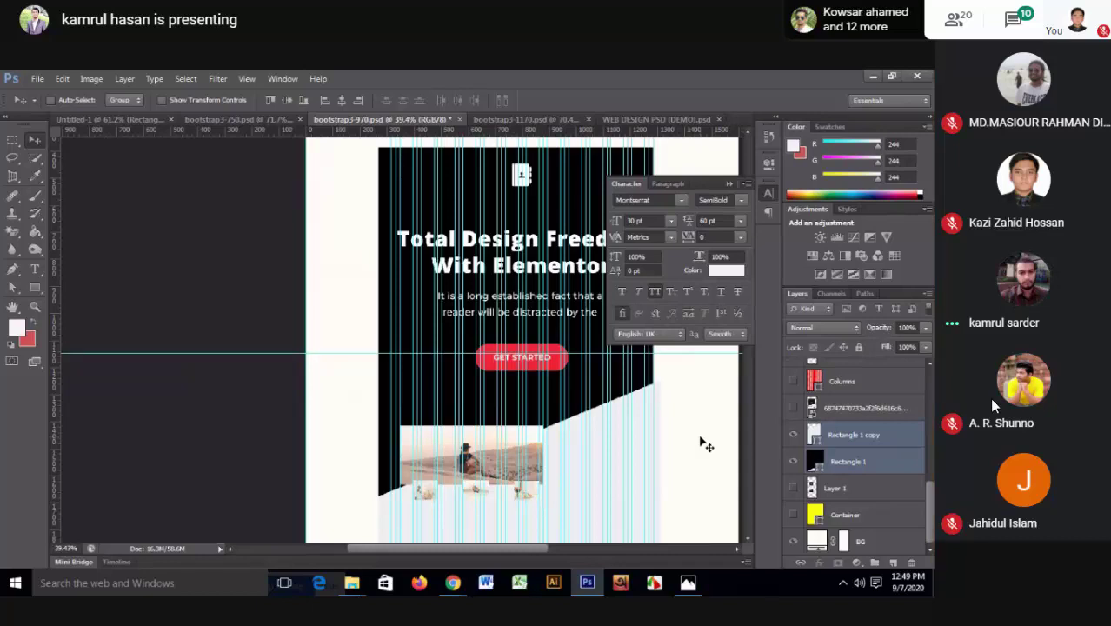
scroll(702, 448, "up", 1)
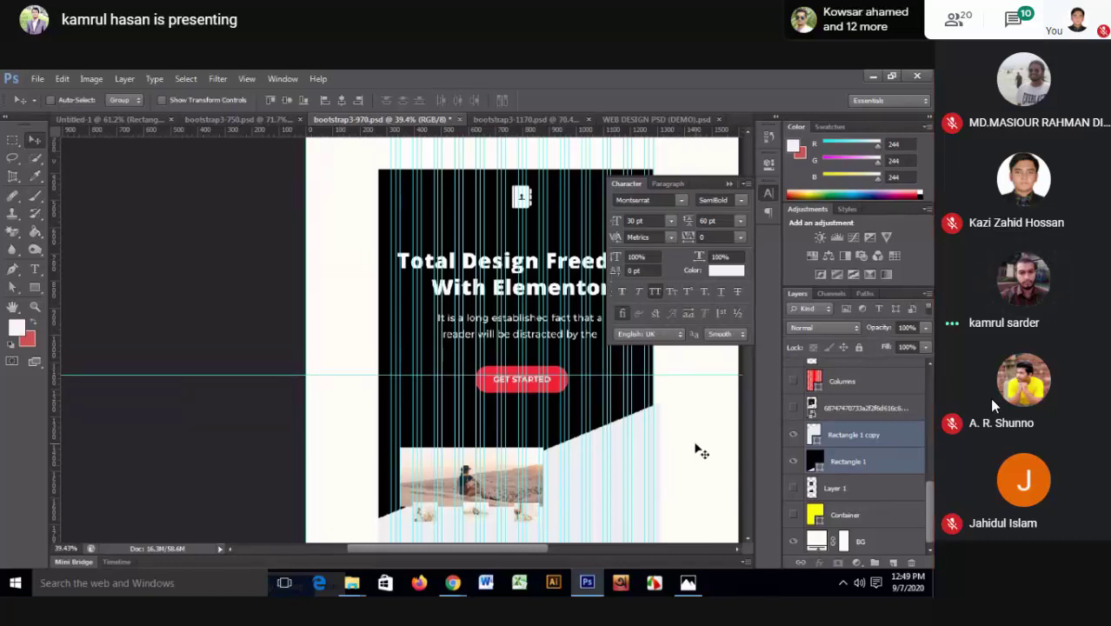
scroll(701, 450, "up", 3)
scroll(701, 448, "up", 1)
scroll(700, 447, "up", 1)
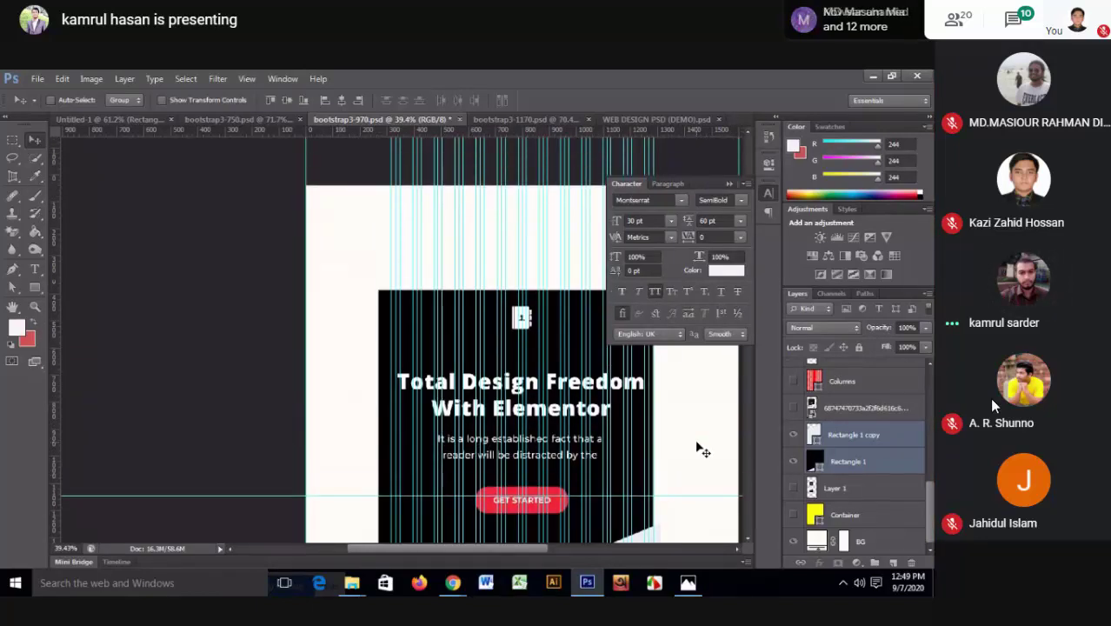
scroll(701, 445, "up", 1)
scroll(701, 445, "up", 1)
scroll(700, 445, "up", 1)
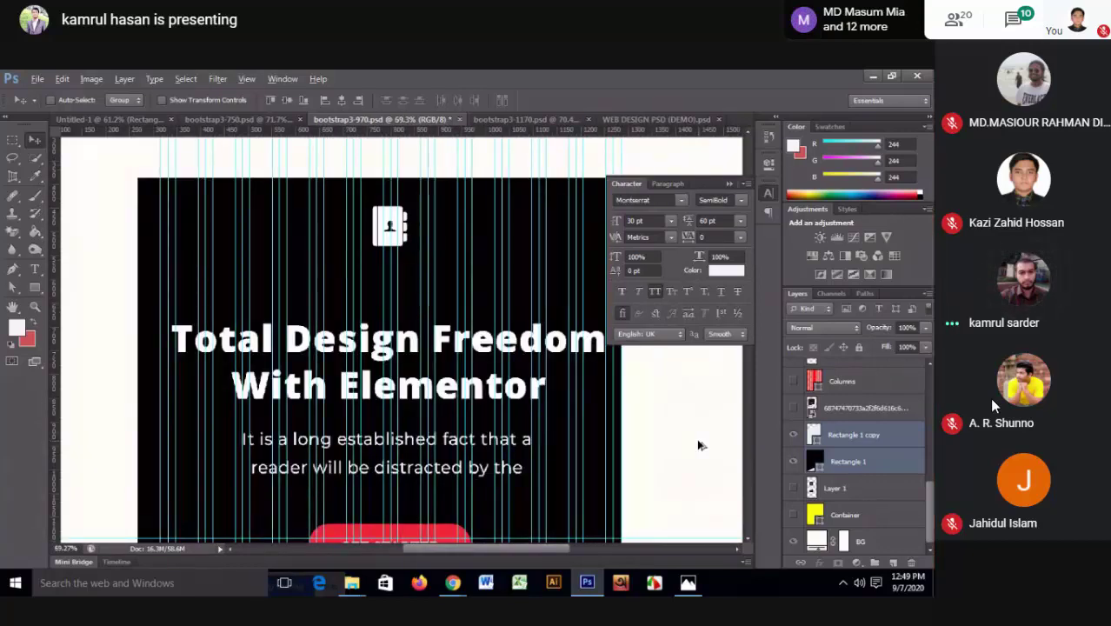
scroll(700, 445, "down", 1)
scroll(700, 445, "down", 1)
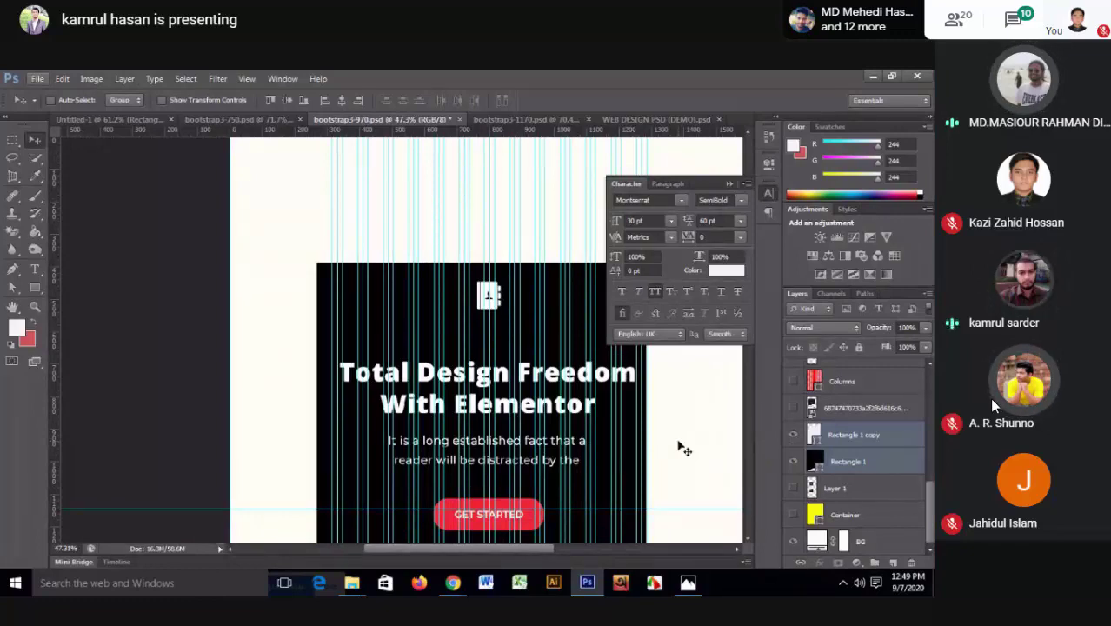
- Hide the guides to review the hero panel without them
key("ctrl+semicolon")
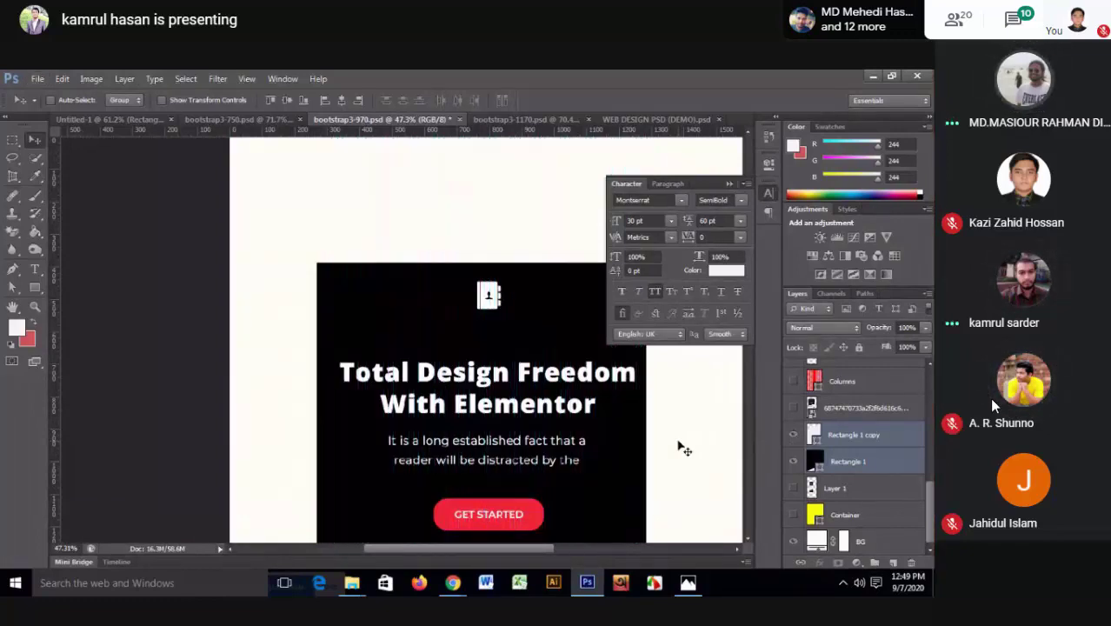
scroll(681, 444, "down", 1)
scroll(685, 442, "down", 1)
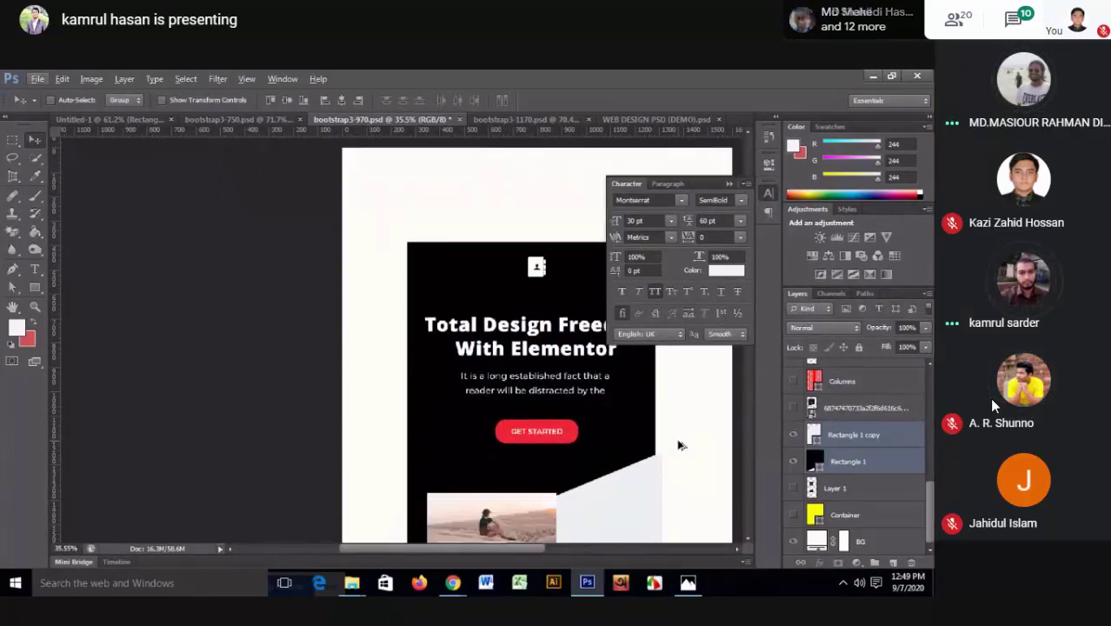
scroll(688, 441, "up", 2)
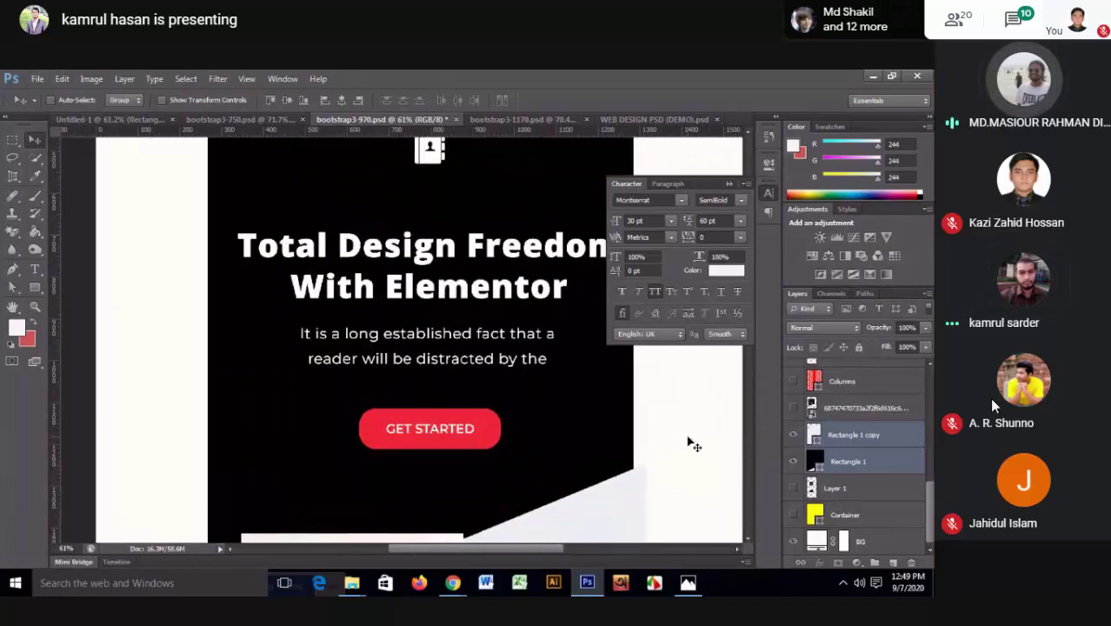
scroll(693, 445, "down", 1)
scroll(693, 445, "down", 1)
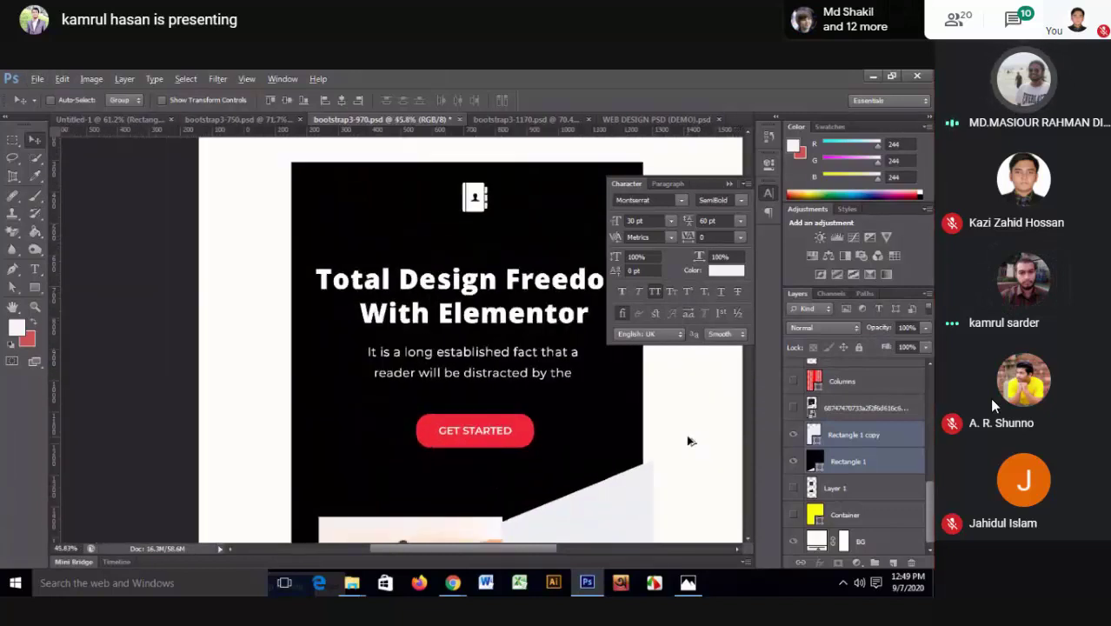
scroll(693, 445, "down", 1)
scroll(693, 446, "down", 1)
scroll(693, 445, "down", 2)
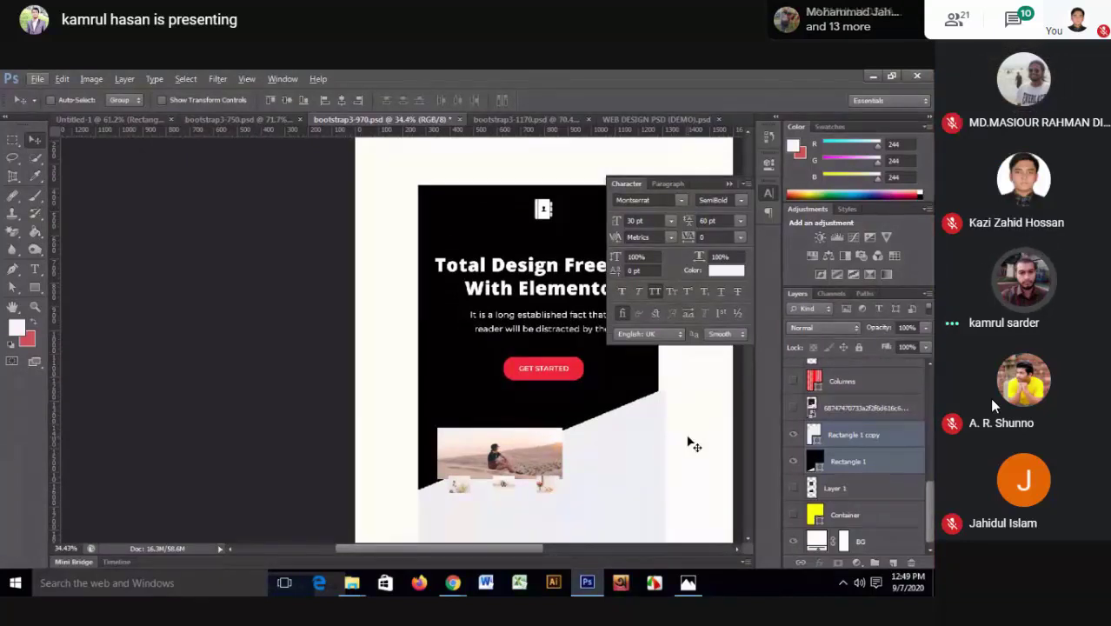
- Turn the column guides back on and pan across the mockup
key("ctrl+semicolon")
scroll(439, 302, "up", 8)
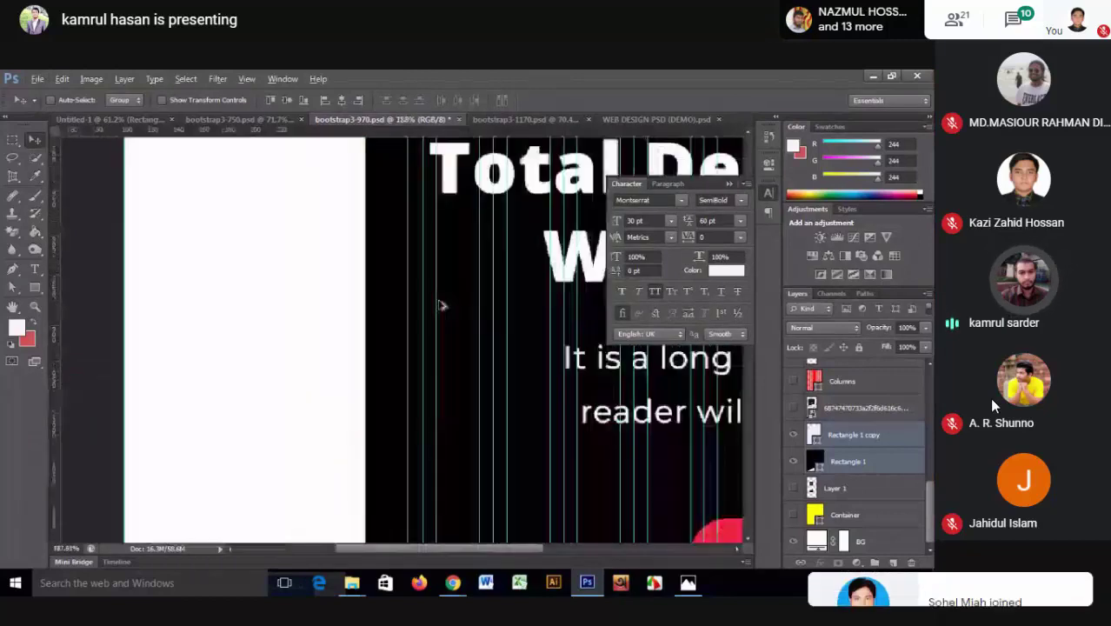
scroll(439, 303, "up", 6)
scroll(436, 302, "down", 3)
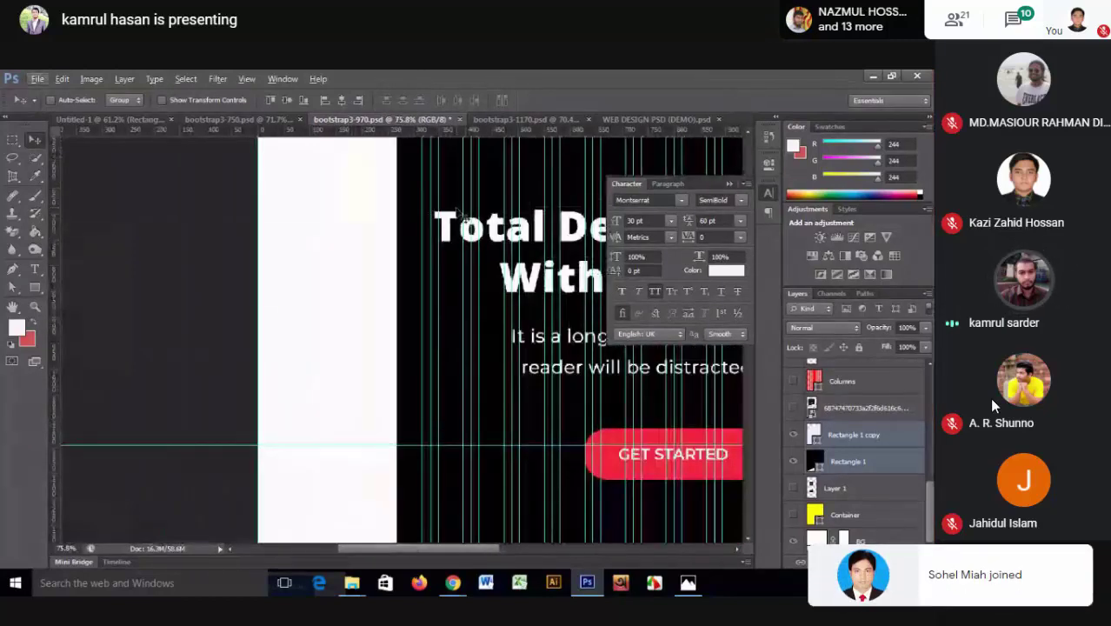
scroll(260, 287, "down", 2)
scroll(223, 273, "down", 2)
scroll(348, 253, "down", 1)
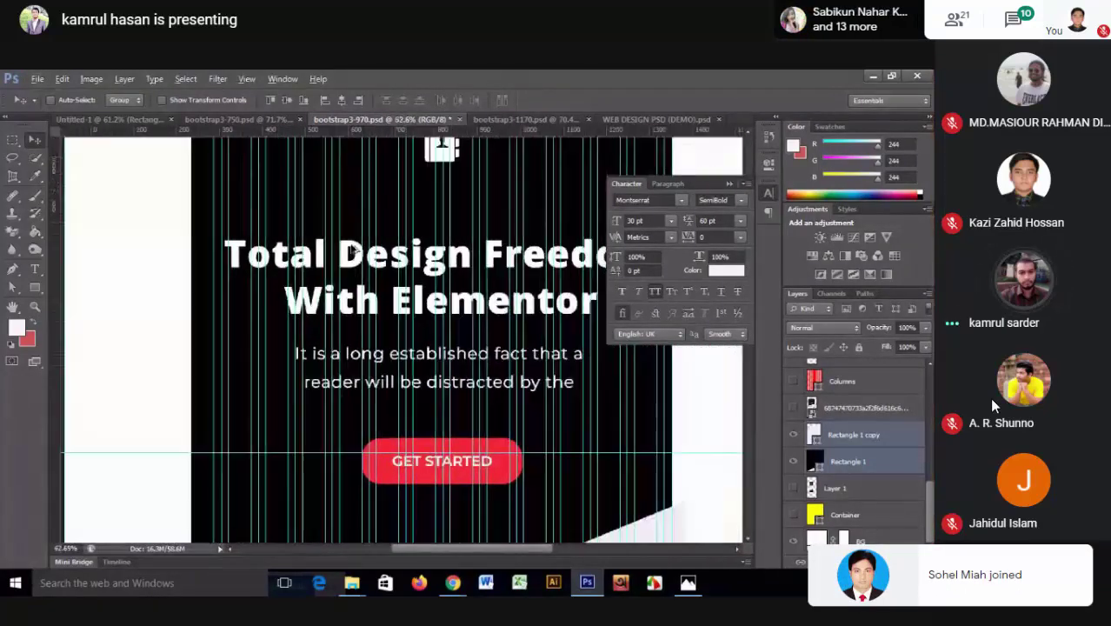
scroll(481, 252, "down", 1)
left_click_drag(484, 254, 389, 266)
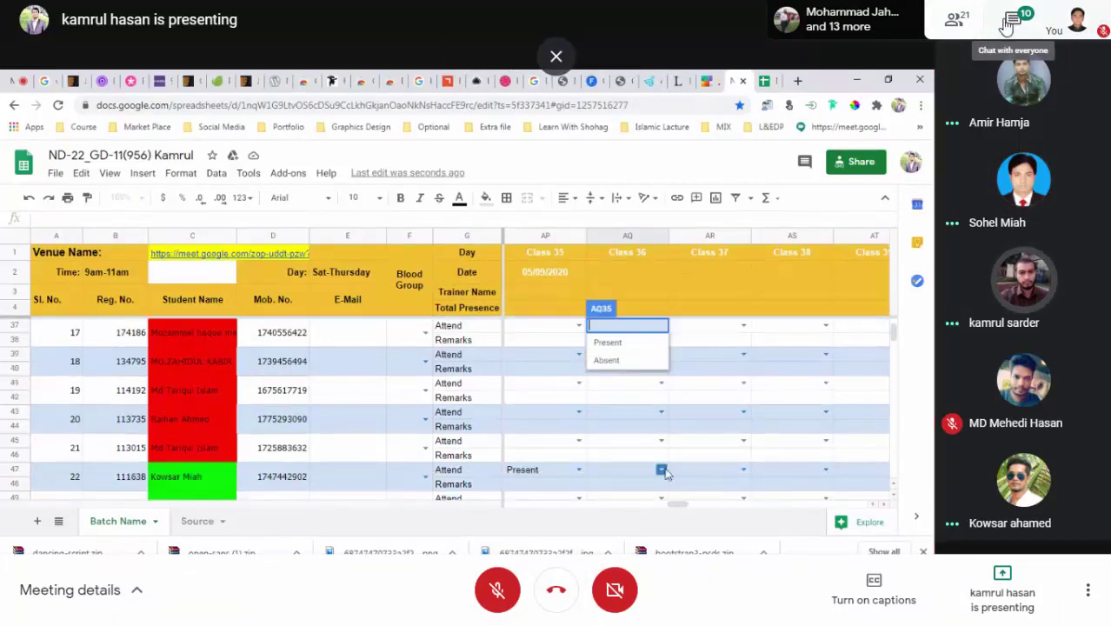
- Leave full screen, open the Facebook group bookmark in a new tab, then rejoin the Meet call
key("Escape")
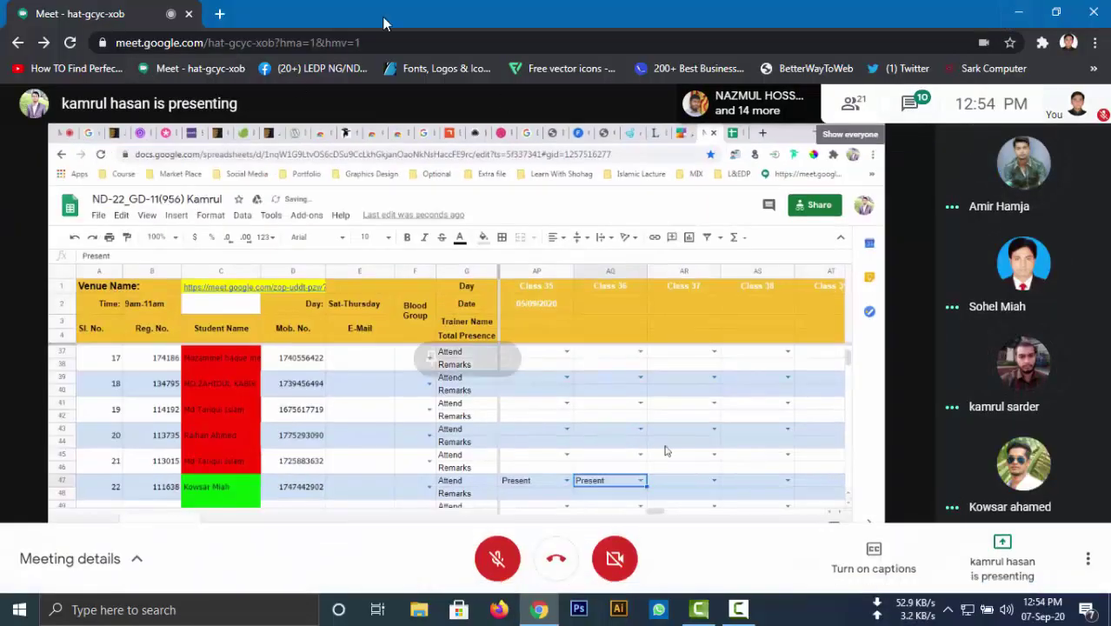
left_click(221, 16)
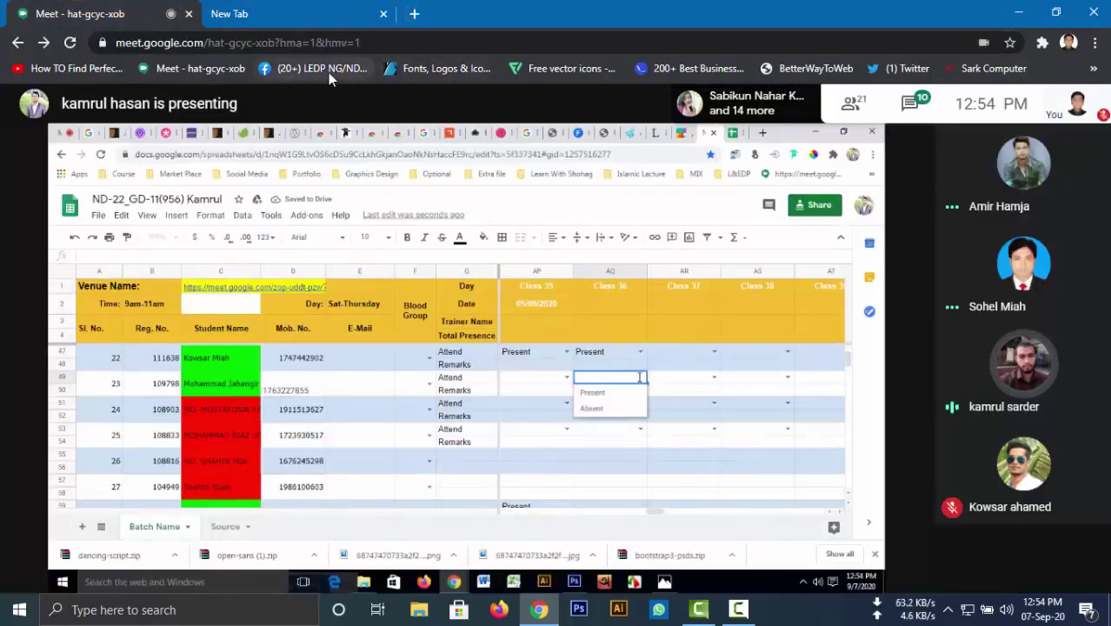
left_click(328, 72)
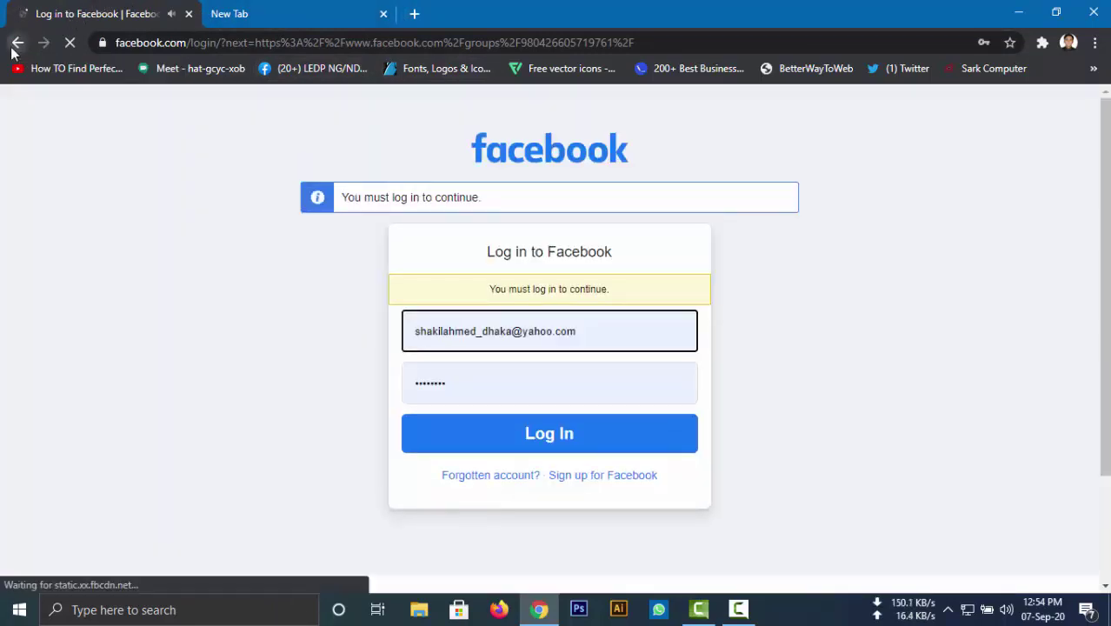
left_click(18, 43)
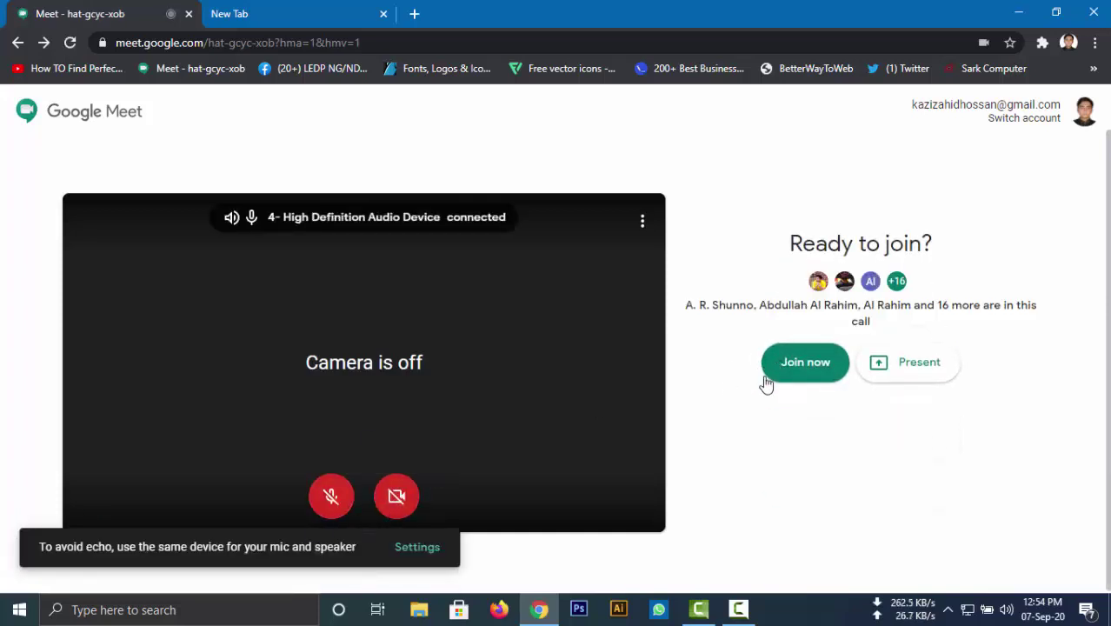
left_click(765, 372)
- Load the Facebook bookmark in the other tab and return to the meeting tab
left_click(318, 9)
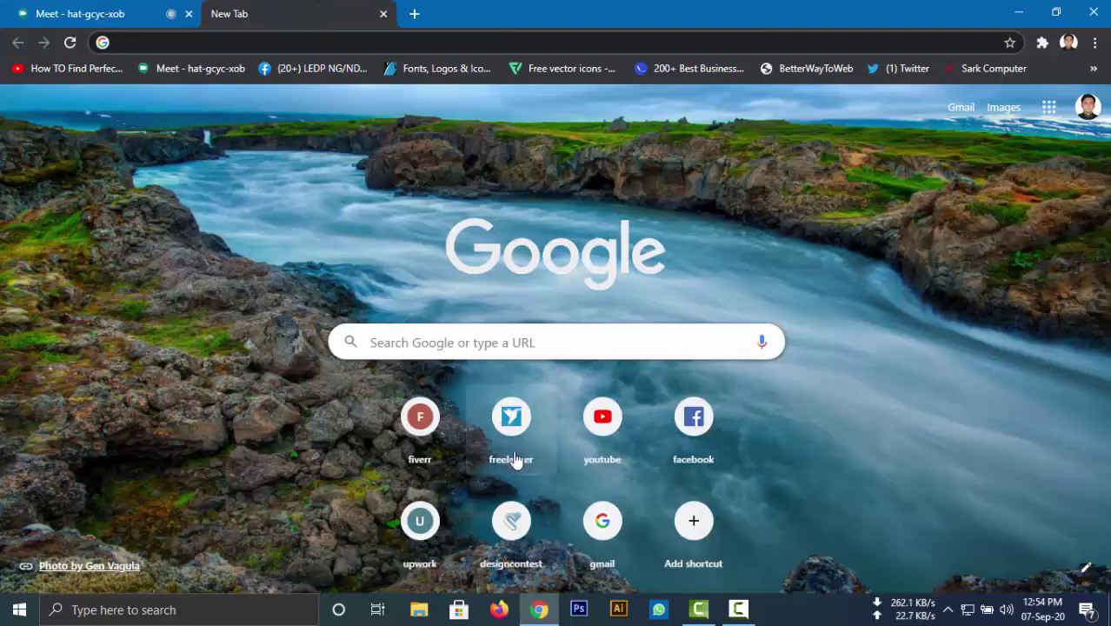
left_click(291, 69)
left_click(78, 13)
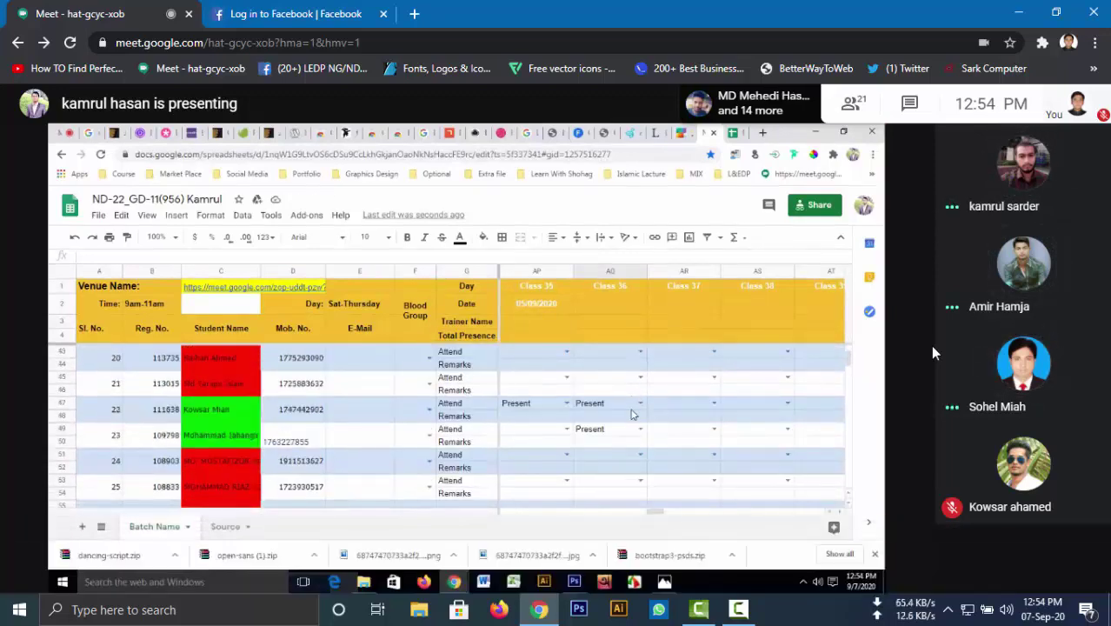
- Open and close the meeting chat panel, then put the meeting in full screen
left_click(911, 106)
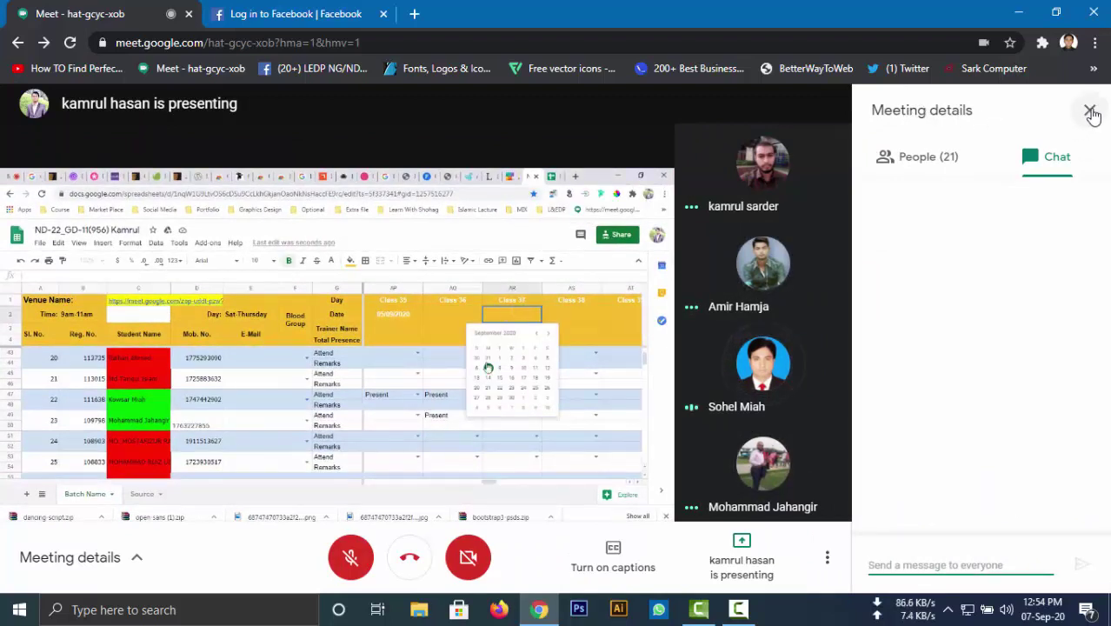
left_click(1090, 112)
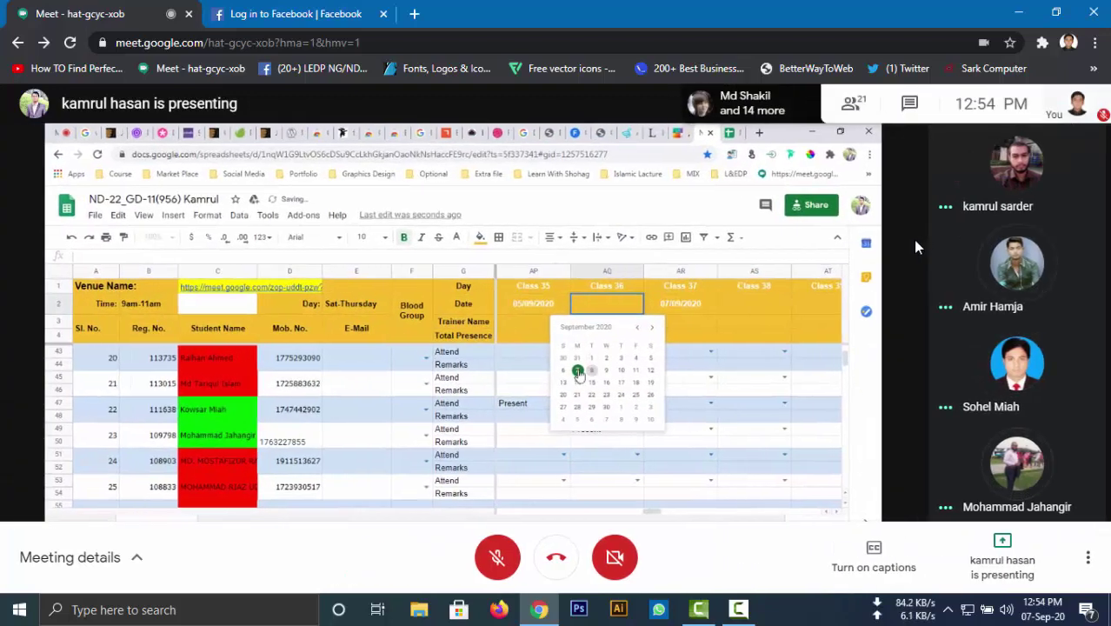
left_click(1087, 565)
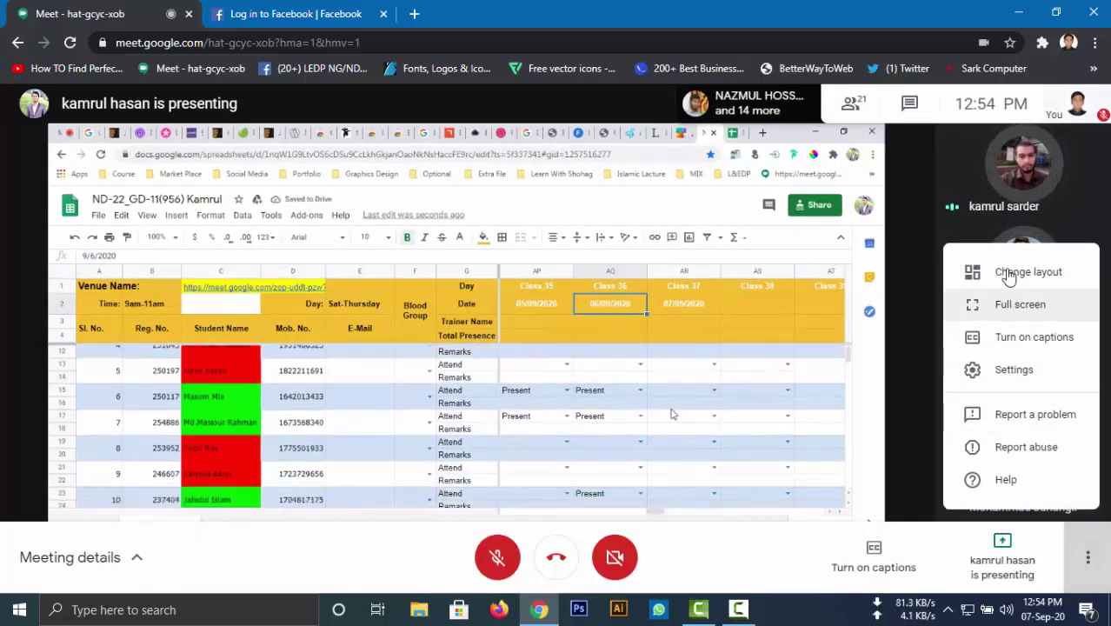
left_click(1020, 304)
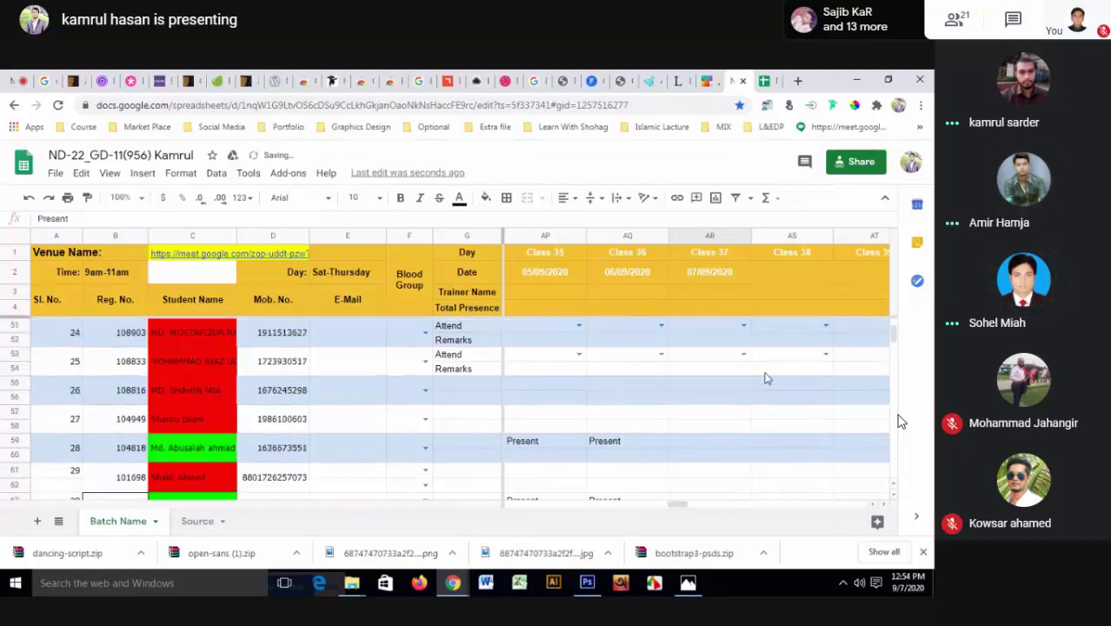
- Enter Present in AR59, then mark AQ15 and AQ17 Present for Class 36
left_click(716, 382)
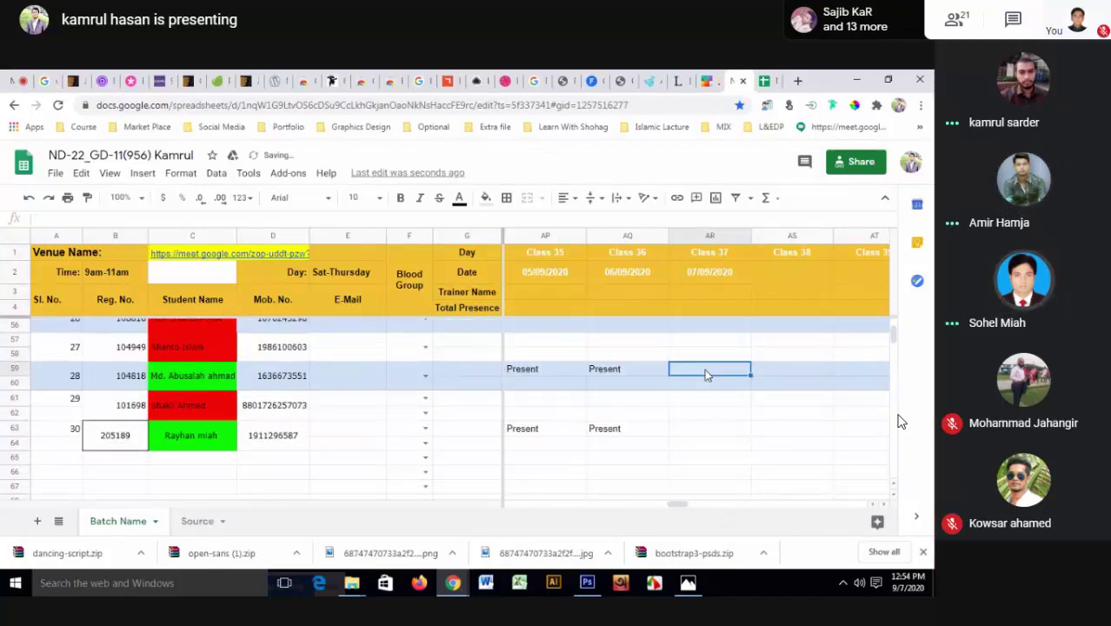
type("Present")
left_click(710, 429)
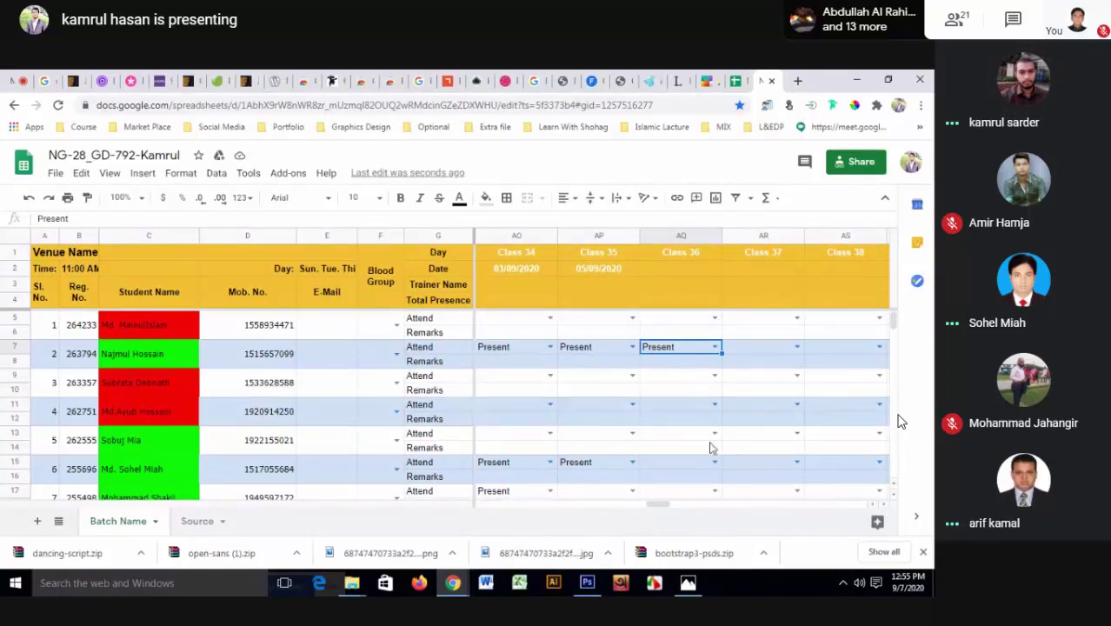
scroll(714, 463, "down", 3)
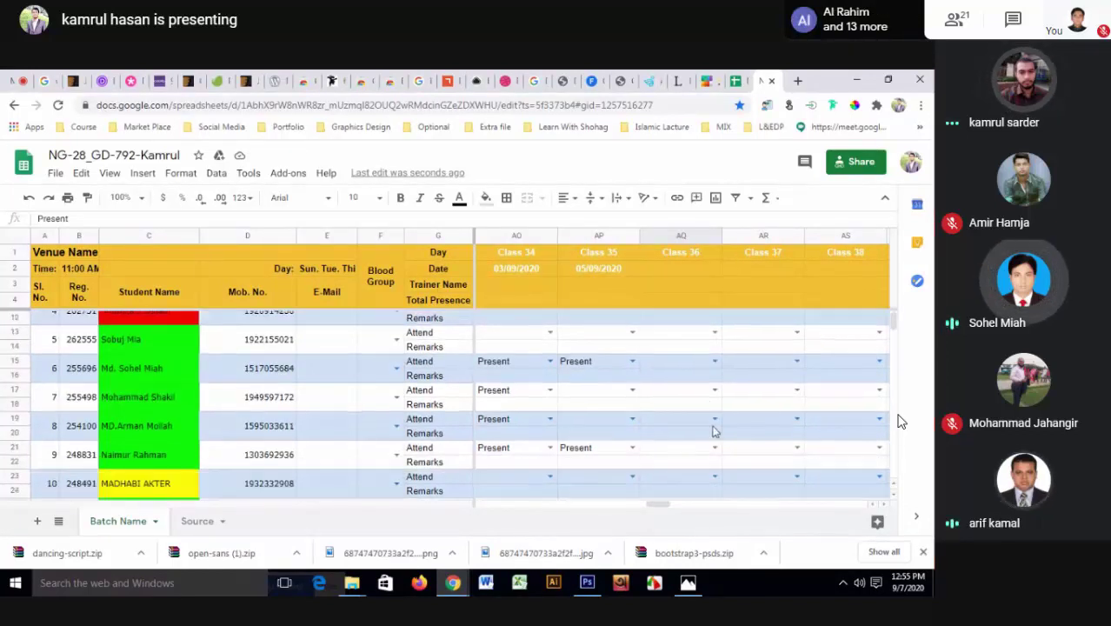
left_click(713, 362)
left_click(685, 380)
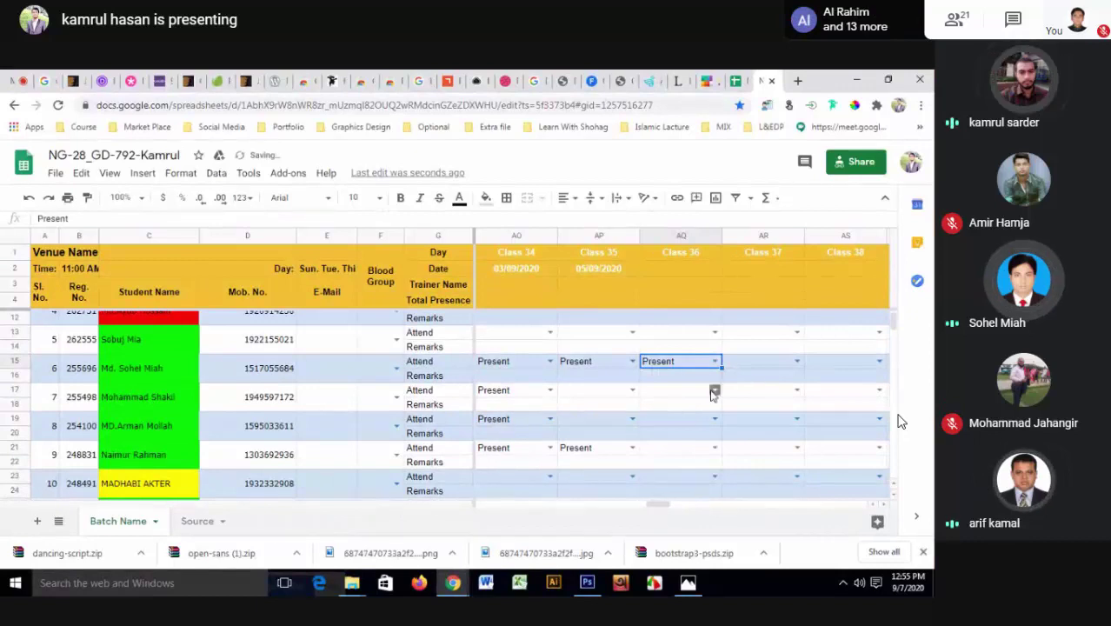
left_click(713, 390)
left_click(711, 407)
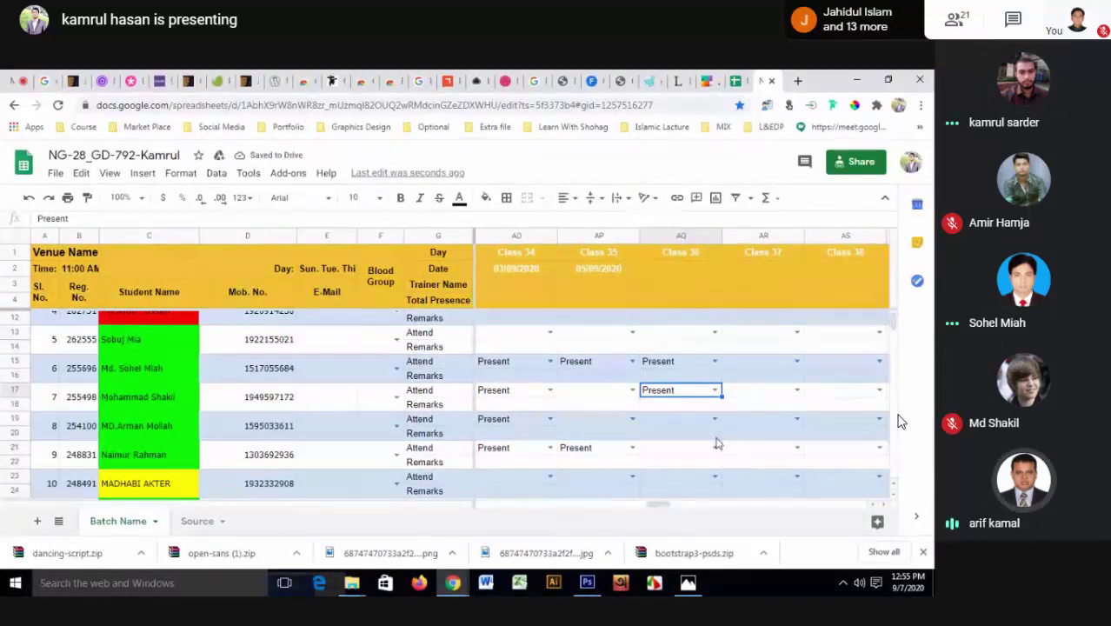
- Mark AQ27, AQ25 and AQ33 as Present for Class 36
scroll(716, 449, "down", 2)
scroll(716, 449, "down", 1)
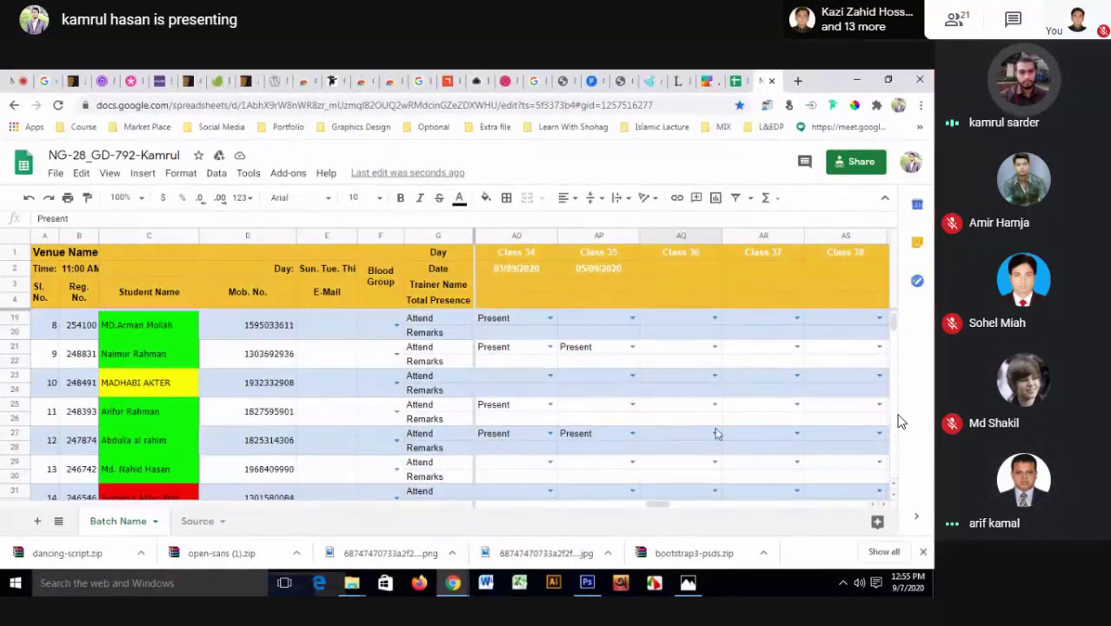
left_click(715, 433)
left_click(681, 419)
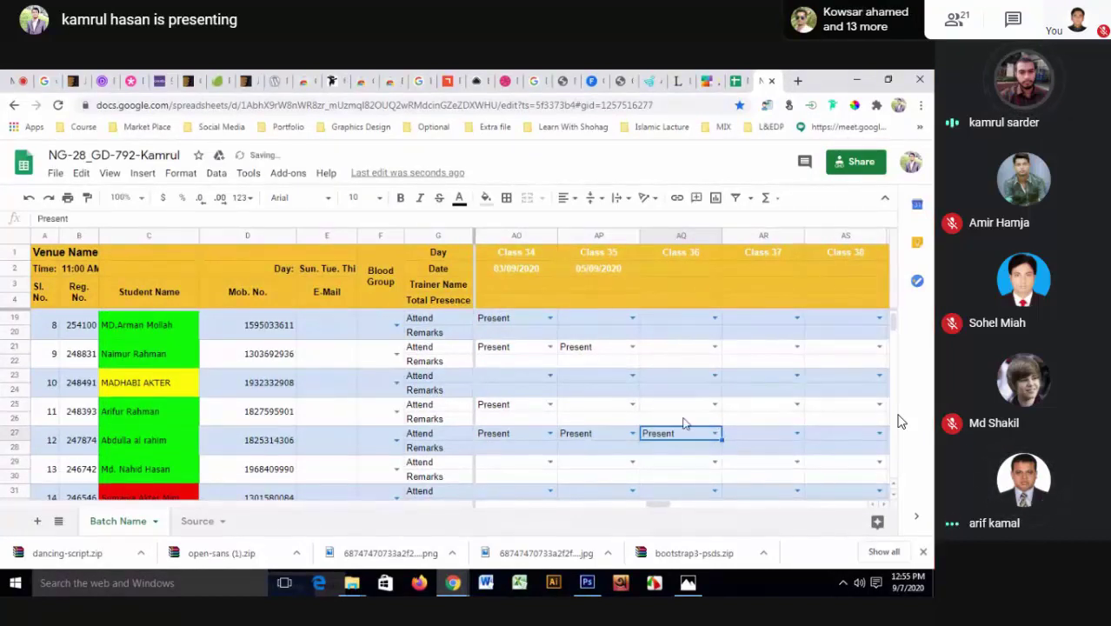
left_click(715, 405)
left_click(665, 426)
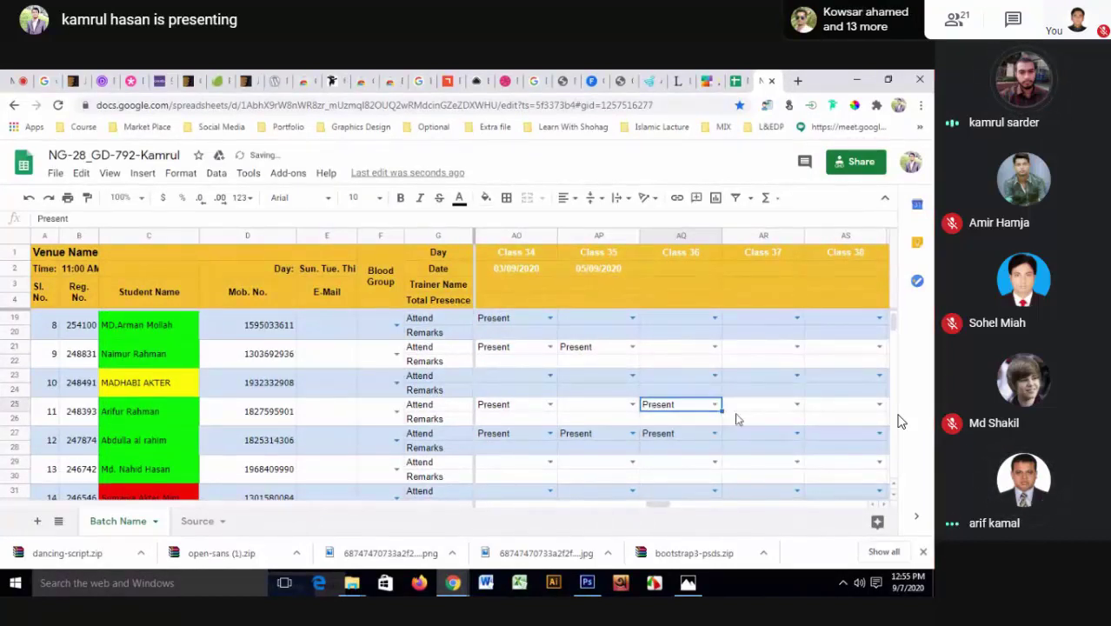
scroll(736, 419, "down", 2)
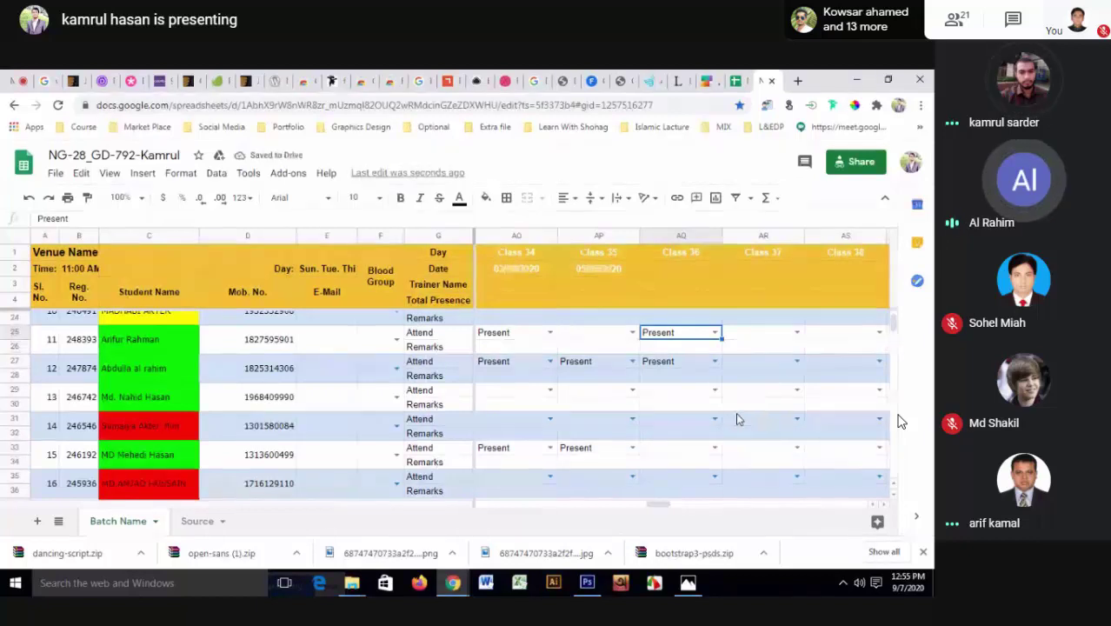
scroll(736, 419, "down", 1)
left_click(714, 419)
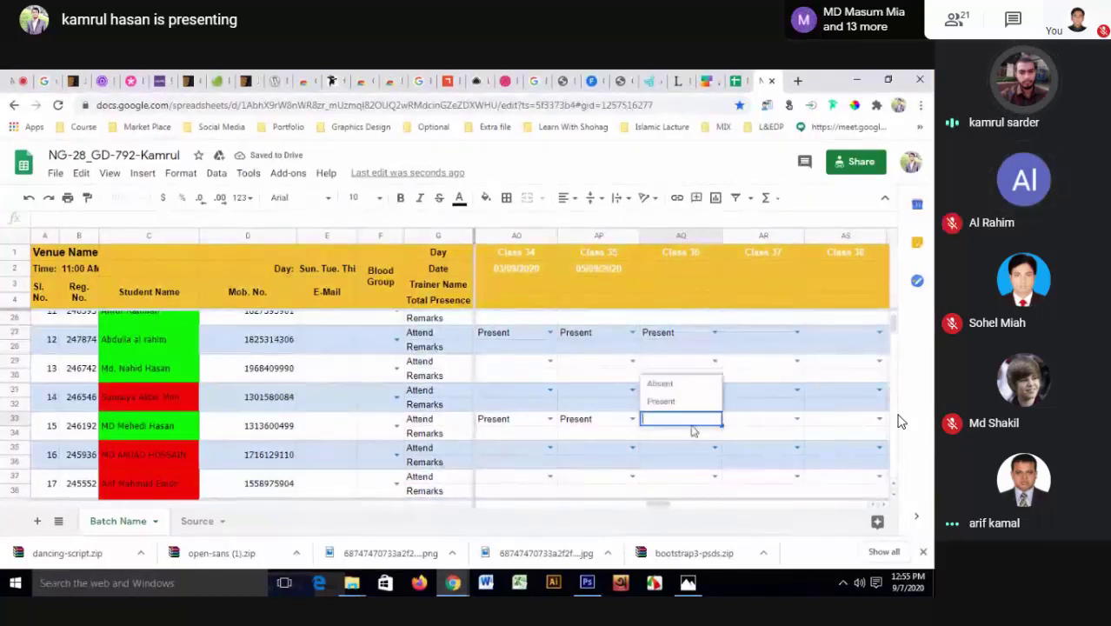
left_click(665, 402)
- Mark AQ41 and AQ43 as Present for Class 36
scroll(720, 408, "down", 3)
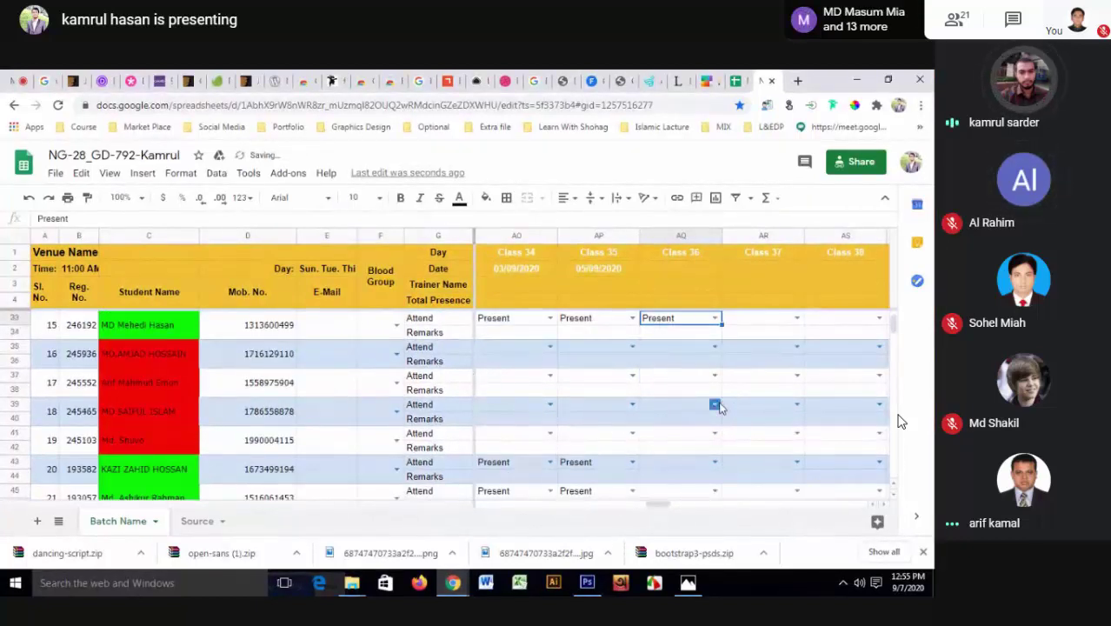
scroll(718, 408, "down", 1)
left_click(714, 404)
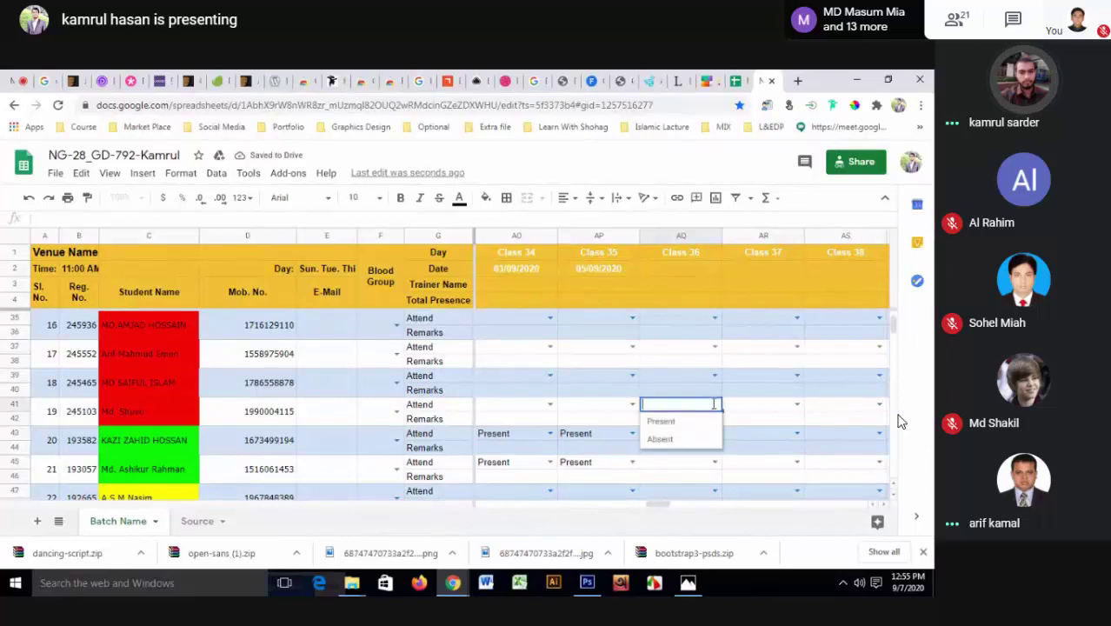
left_click(672, 424)
double_click(681, 405)
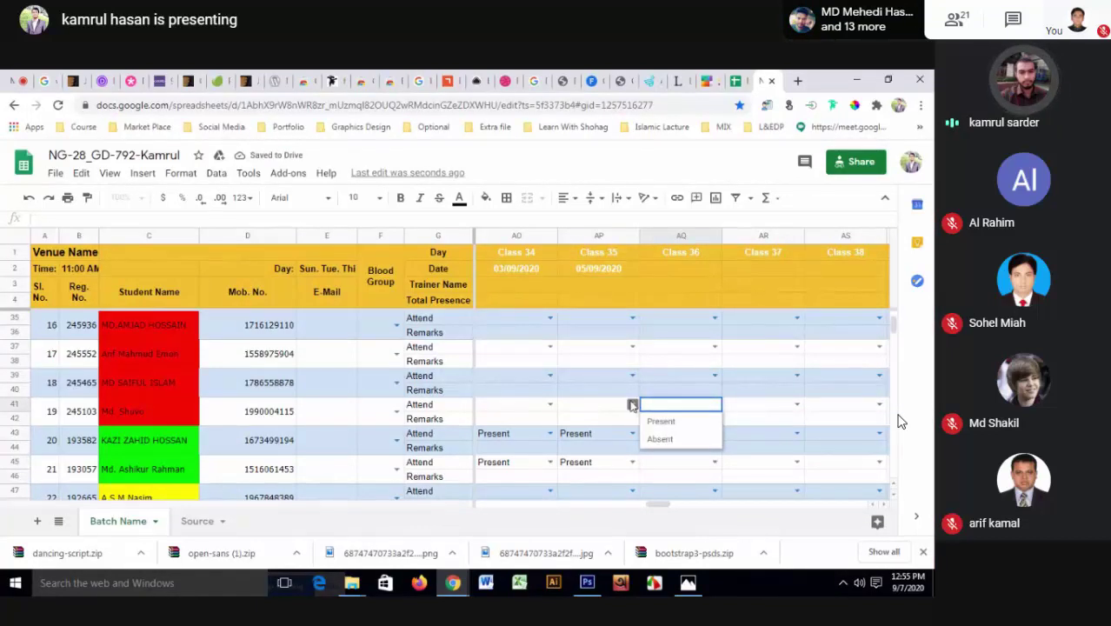
left_click(700, 464)
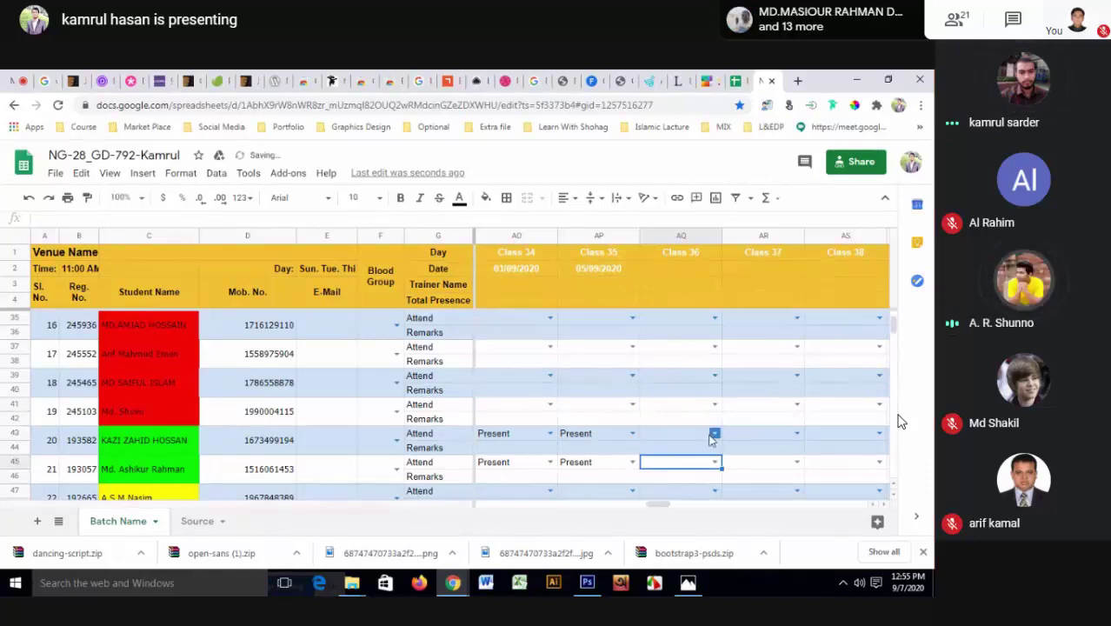
left_click(713, 433)
left_click(665, 416)
- Mark AQ45 and AQ49 as Present for Class 36
scroll(692, 414, "down", 2)
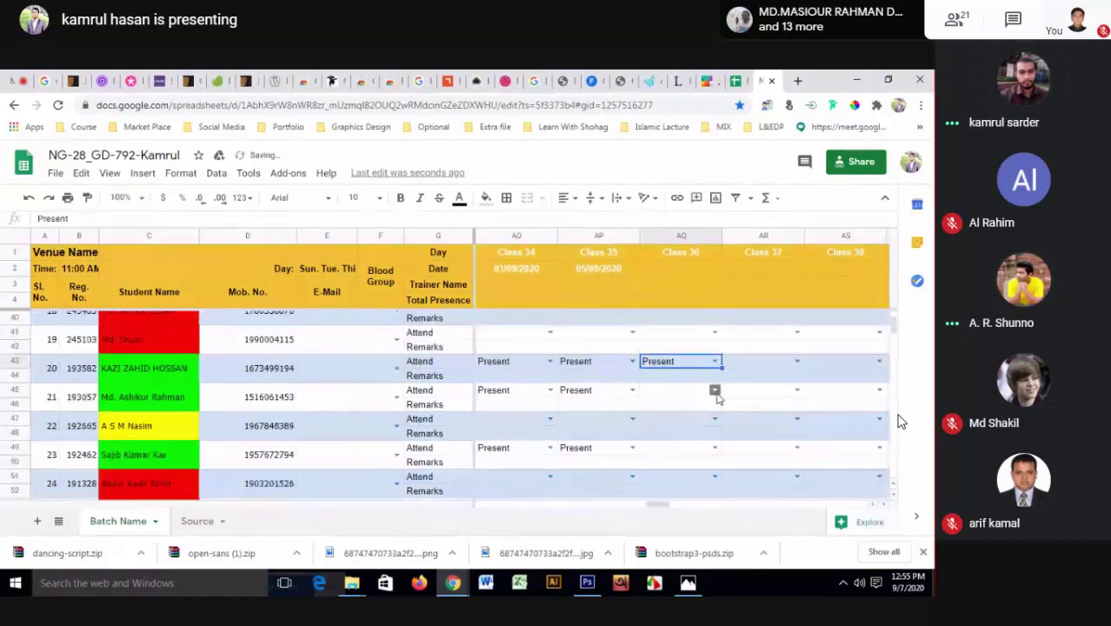
left_click(714, 391)
left_click(663, 407)
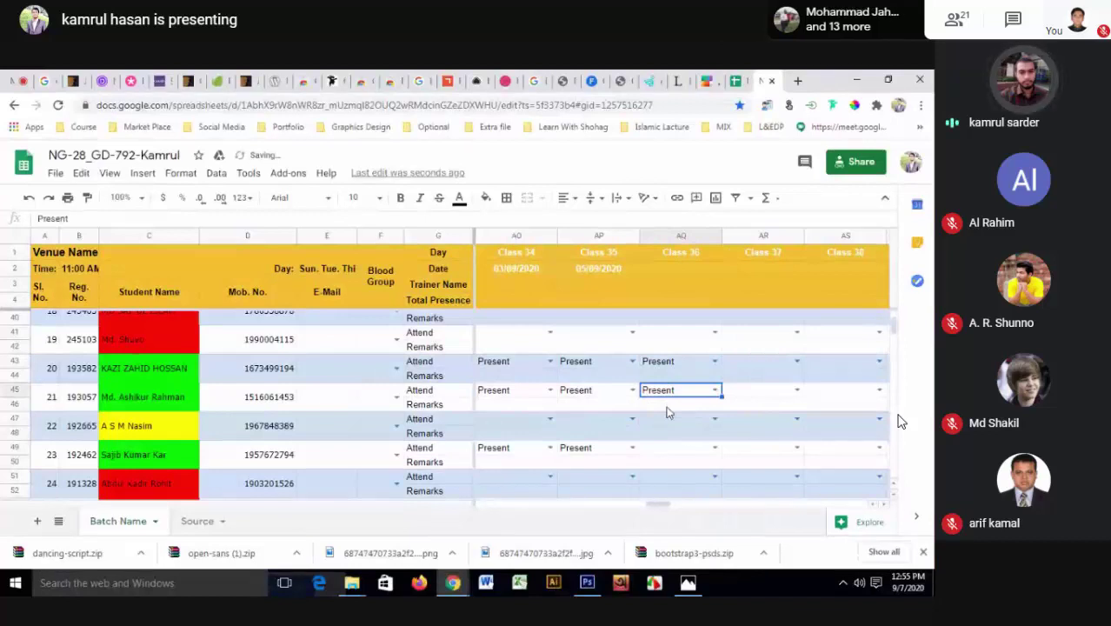
scroll(678, 413, "down", 2)
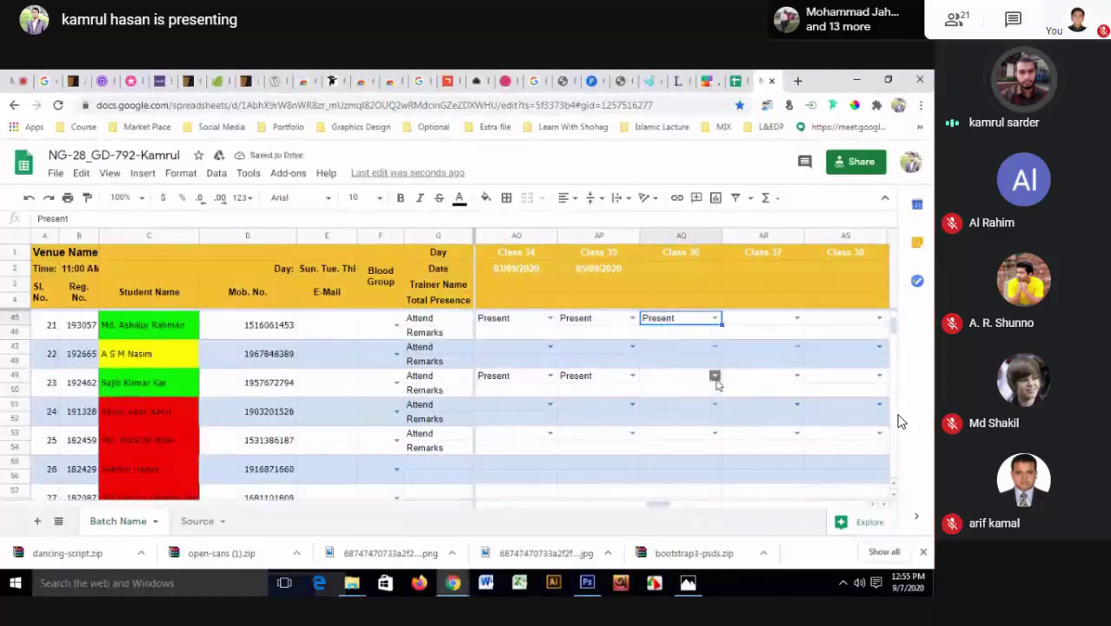
left_click(715, 376)
left_click(674, 390)
- Type Present in student 31's Class 36 cell and start editing the Class 37 date
scroll(685, 393, "down", 3)
scroll(685, 396, "down", 2)
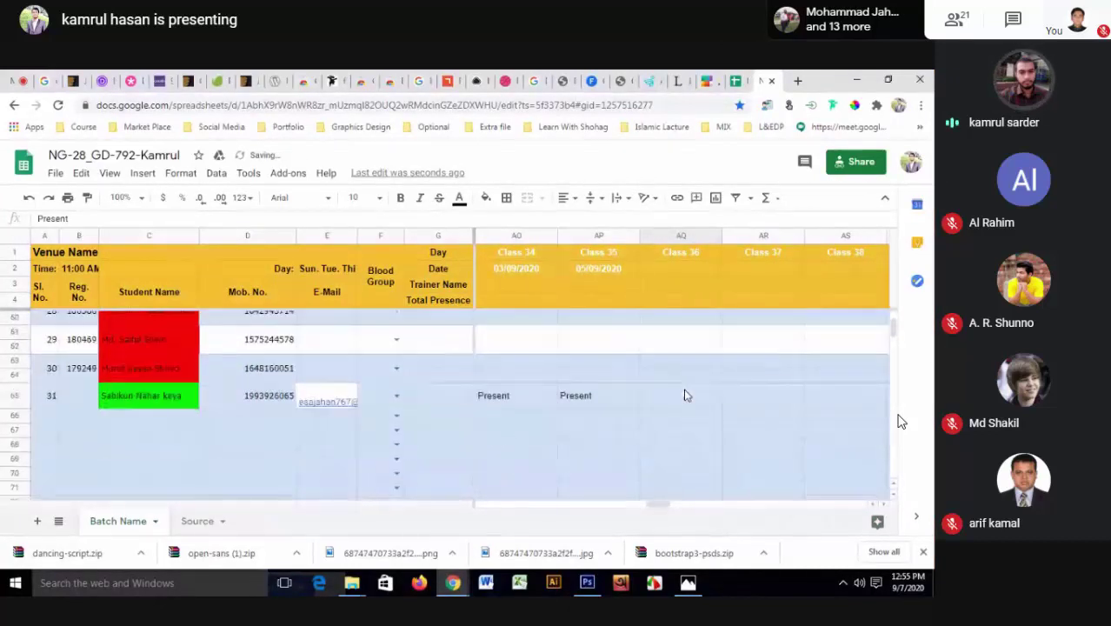
left_click(690, 398)
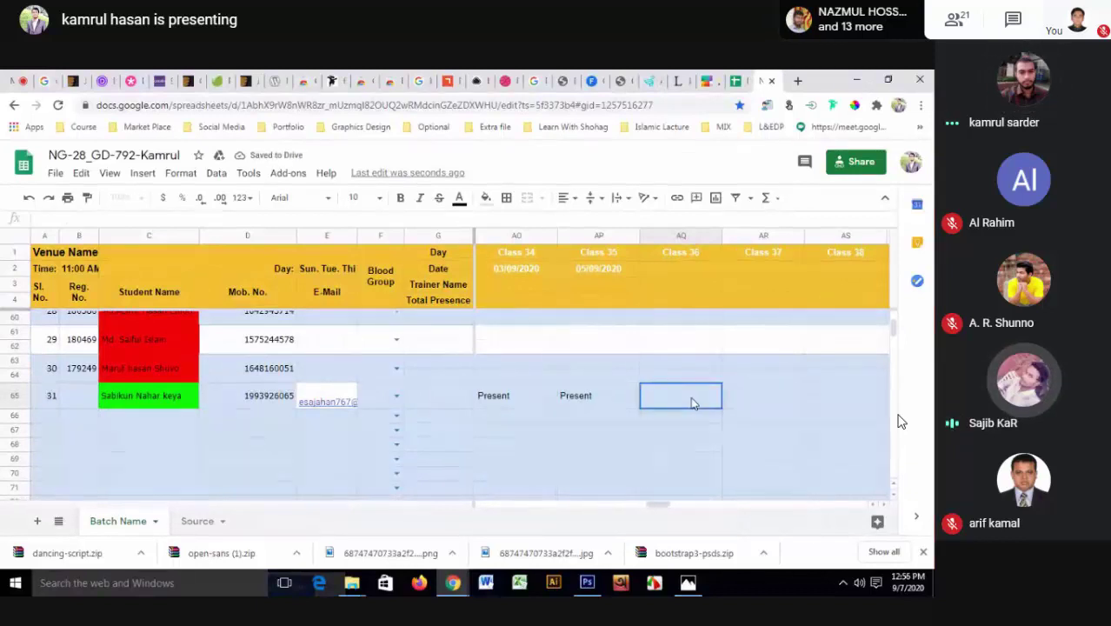
type("Present")
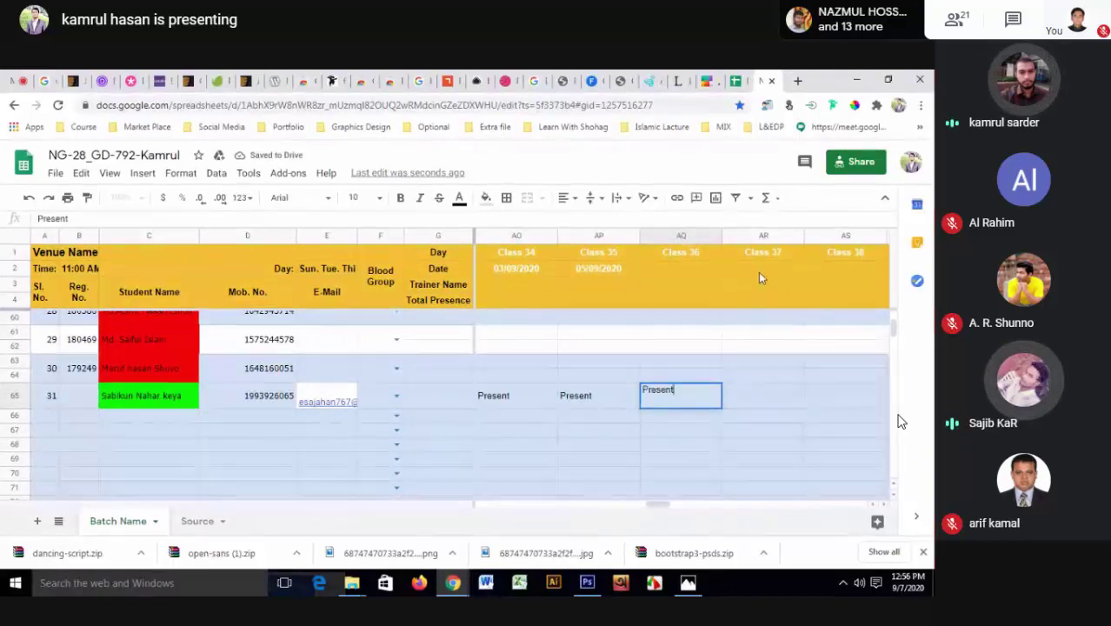
double_click(758, 272)
- Date Class 37 as 07/09/2020 and Class 36 as 06/09/2020
left_click(726, 343)
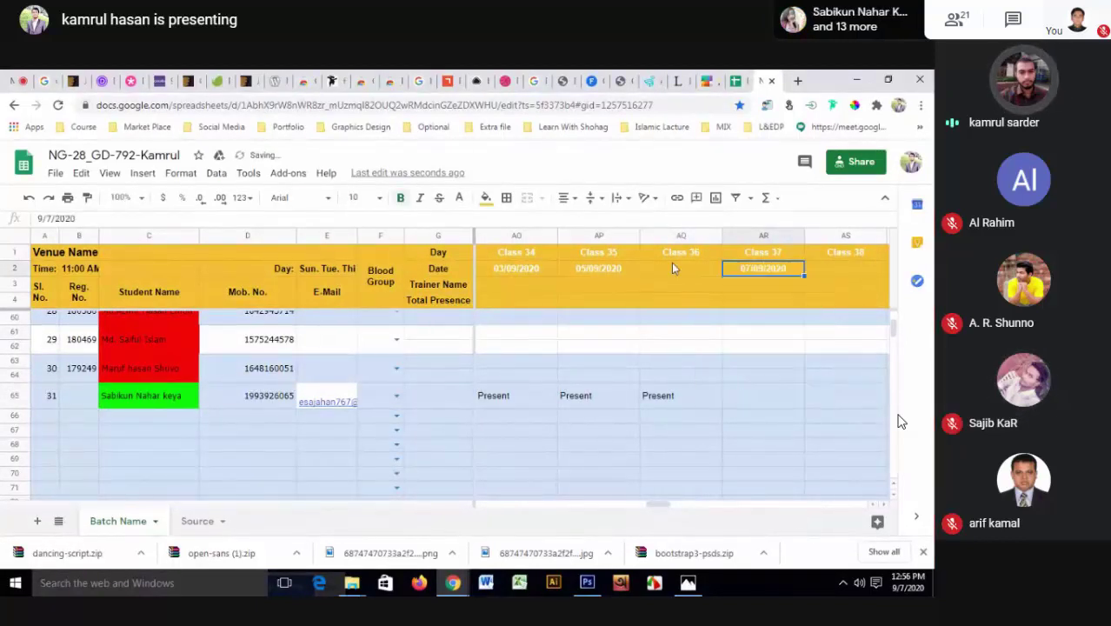
left_click(672, 267)
double_click(675, 274)
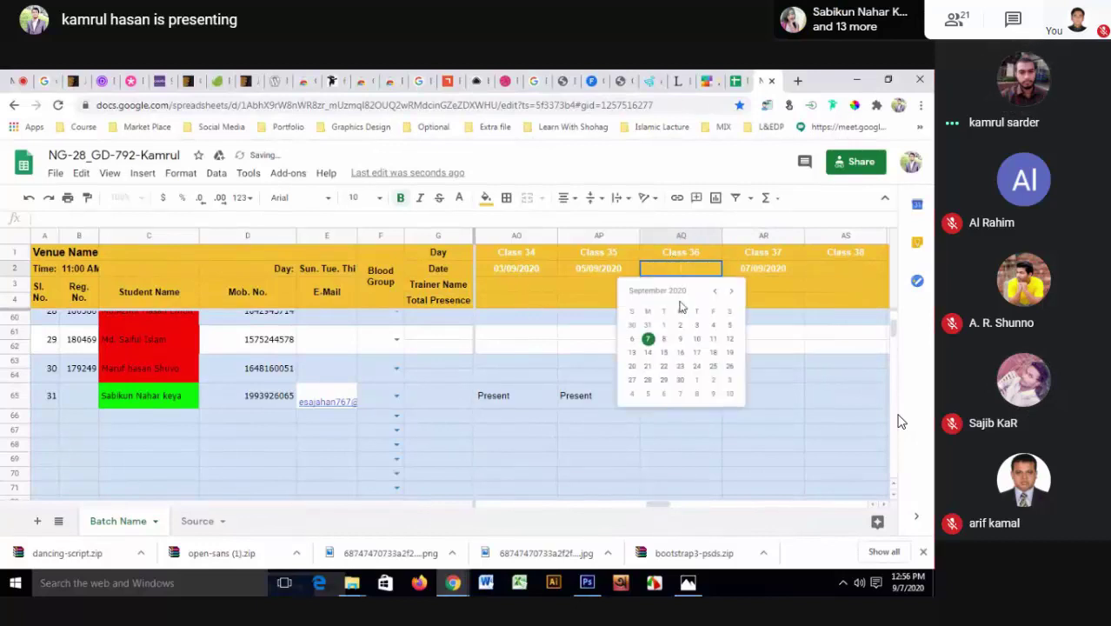
left_click(633, 338)
- Mark AR65 and AR49 as Present for Class 37
double_click(735, 394)
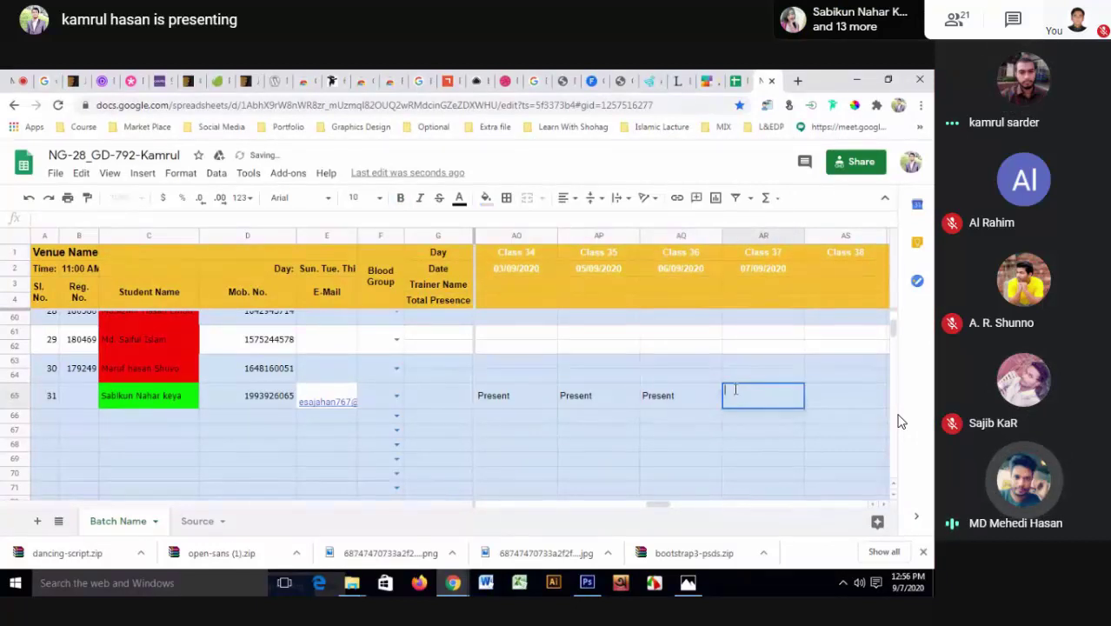
type("Present")
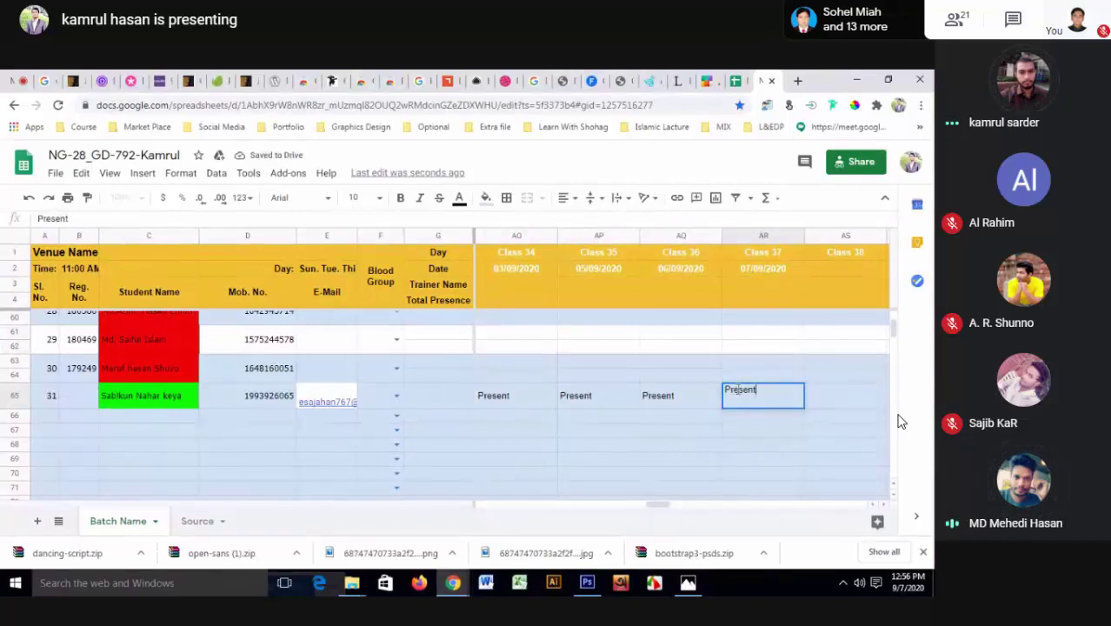
left_click(763, 365)
scroll(763, 364, "up", 2)
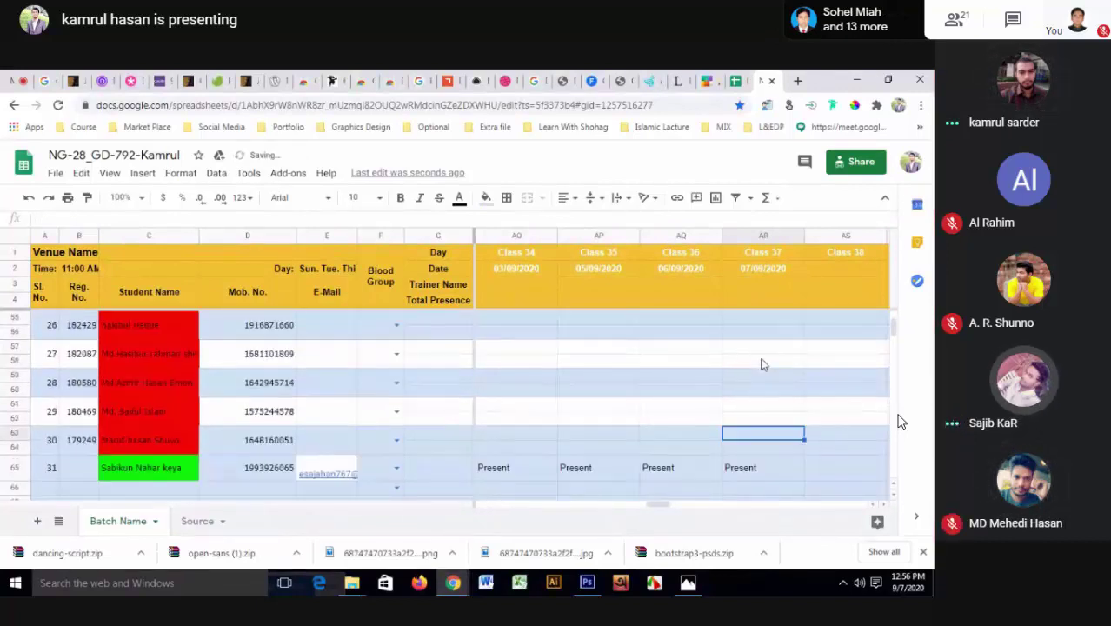
scroll(763, 363, "up", 1)
scroll(762, 363, "up", 2)
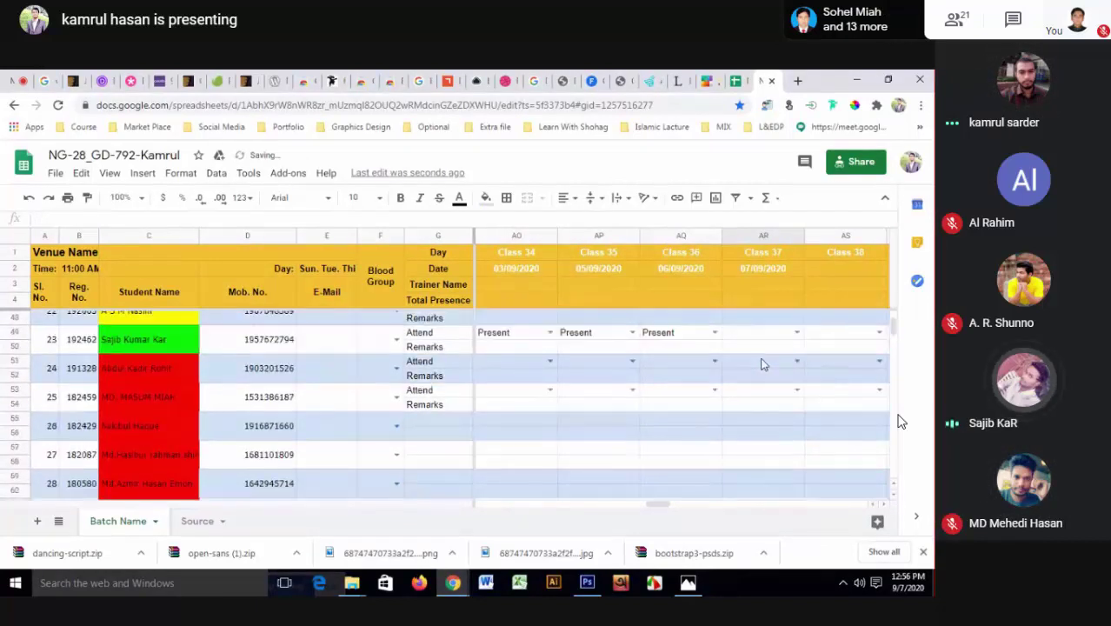
left_click(798, 333)
left_click(763, 349)
- Mark AR45, AR43, AR33 and AR27 as Present for Class 37
scroll(762, 353, "up", 3)
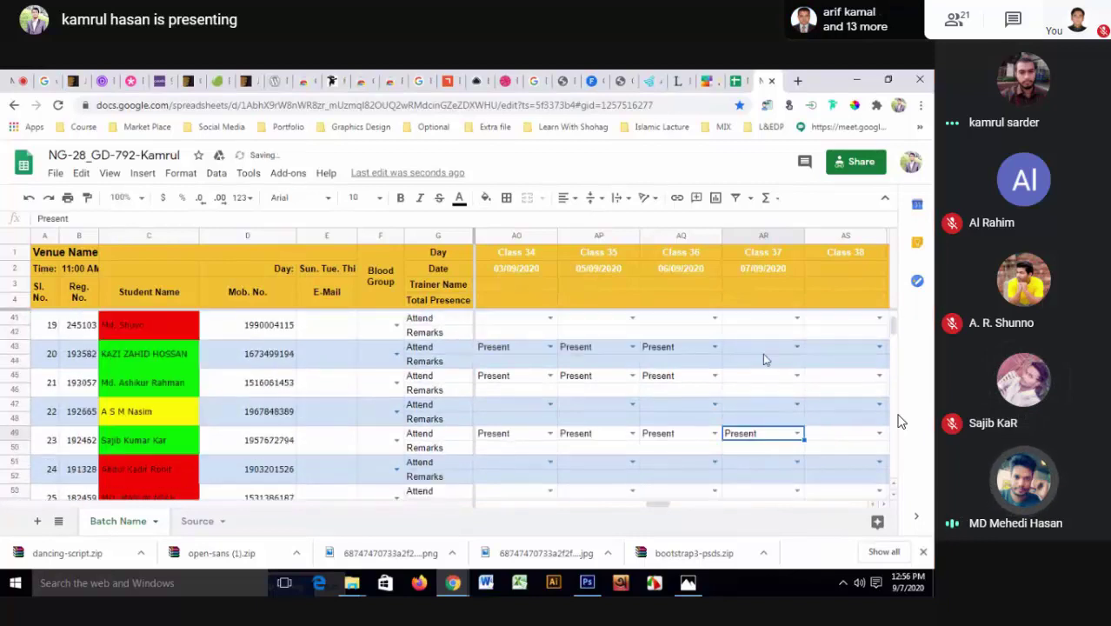
scroll(763, 353, "up", 2)
left_click(797, 446)
left_click(763, 430)
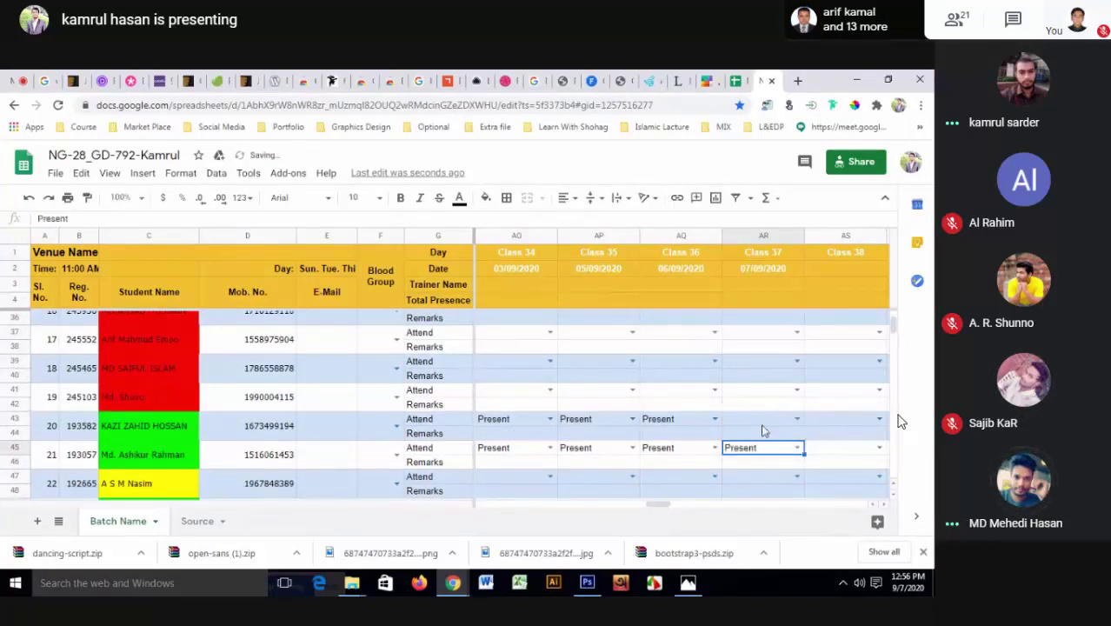
left_click(797, 418)
left_click(747, 402)
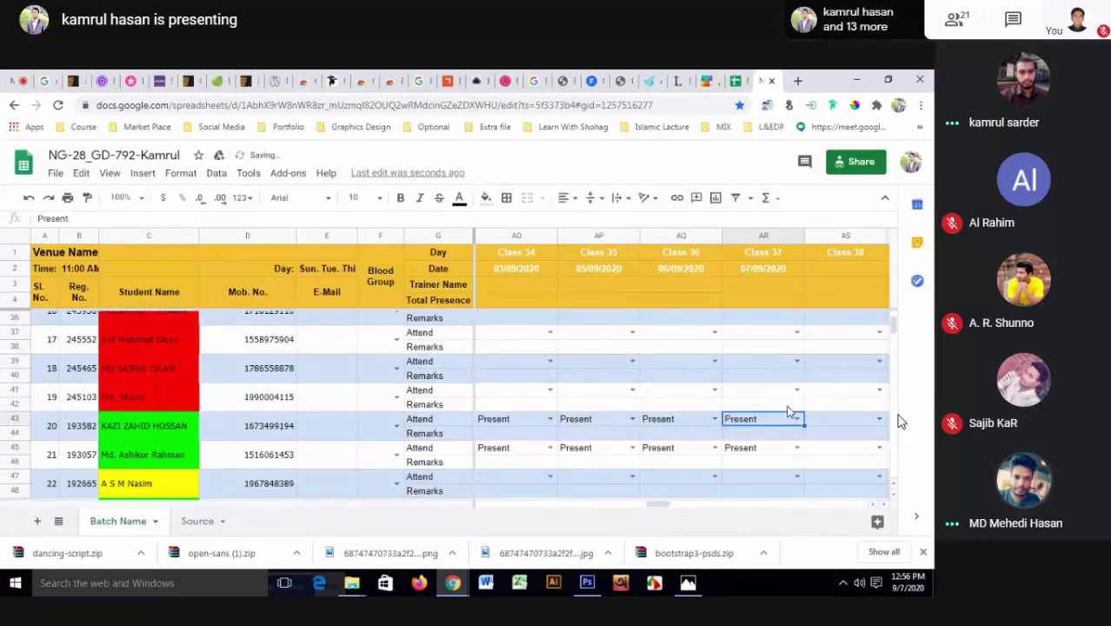
scroll(791, 412, "up", 3)
scroll(791, 412, "up", 1)
left_click(796, 419)
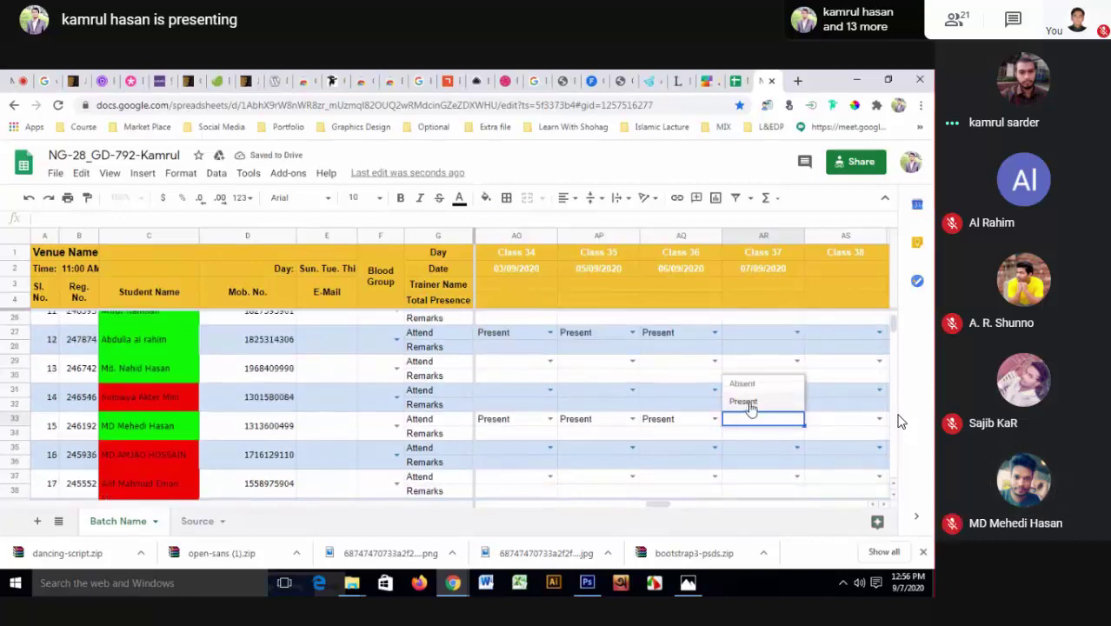
left_click(743, 402)
left_click(796, 332)
left_click(765, 353)
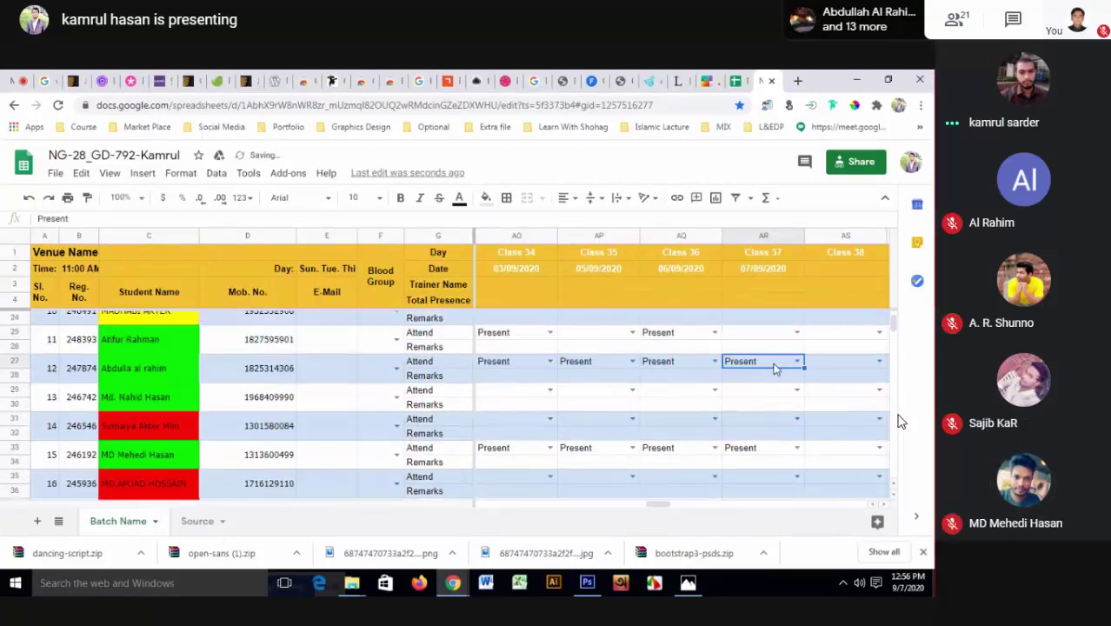
- Mark AR25, AR17, AR15 and AR7 as Present for Class 37
scroll(773, 365, "up", 2)
left_click(796, 405)
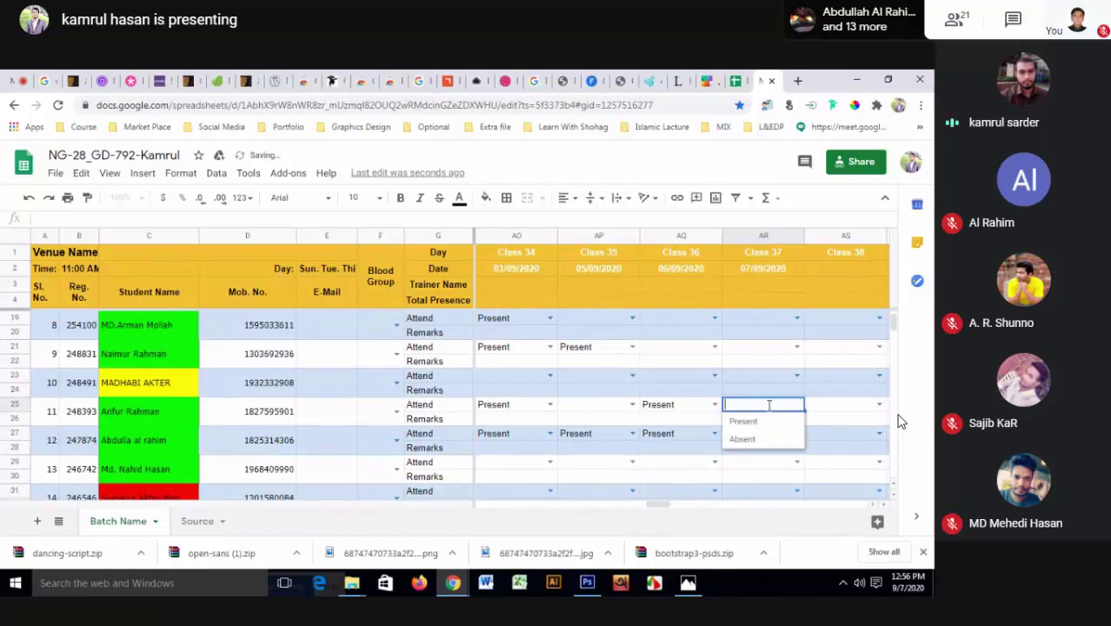
left_click(766, 417)
scroll(799, 391, "up", 2)
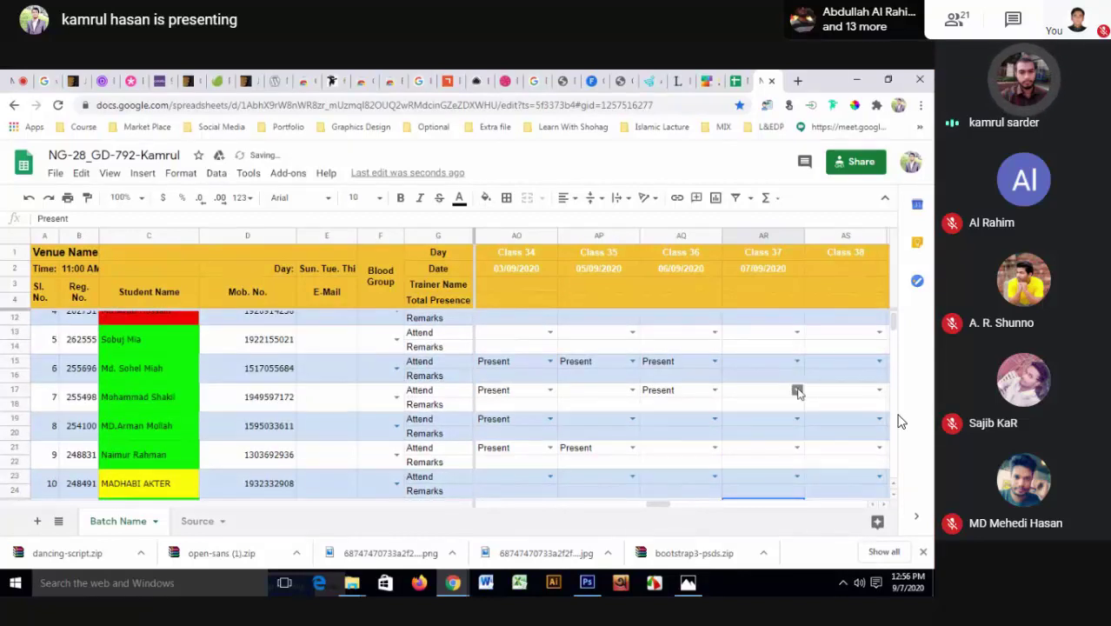
left_click(796, 389)
left_click(747, 407)
left_click(797, 361)
left_click(772, 379)
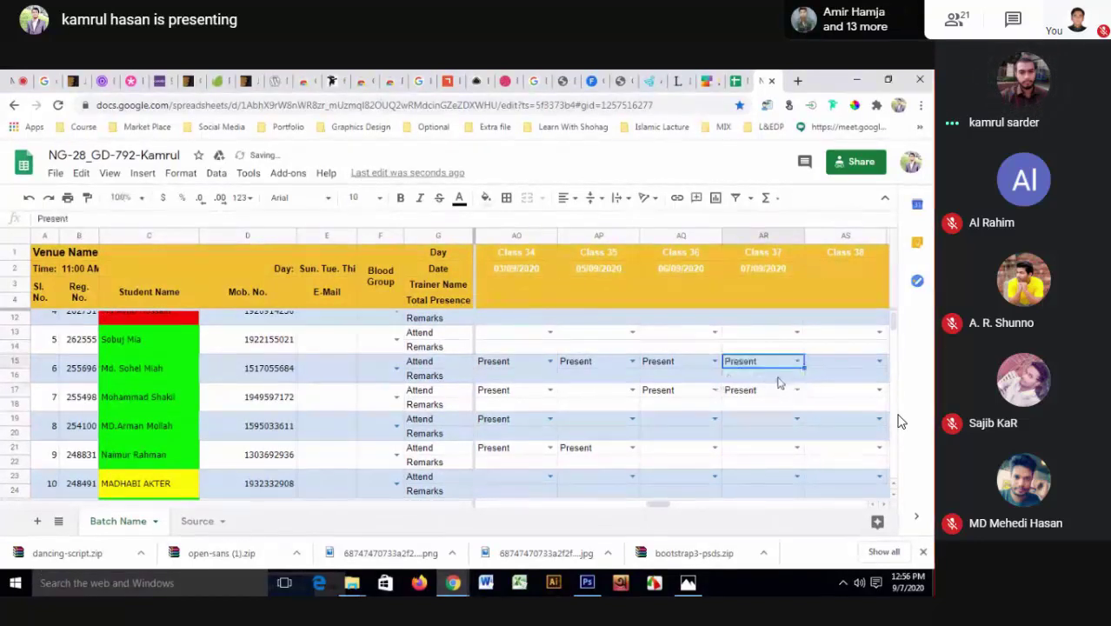
scroll(780, 383, "up", 2)
left_click(796, 347)
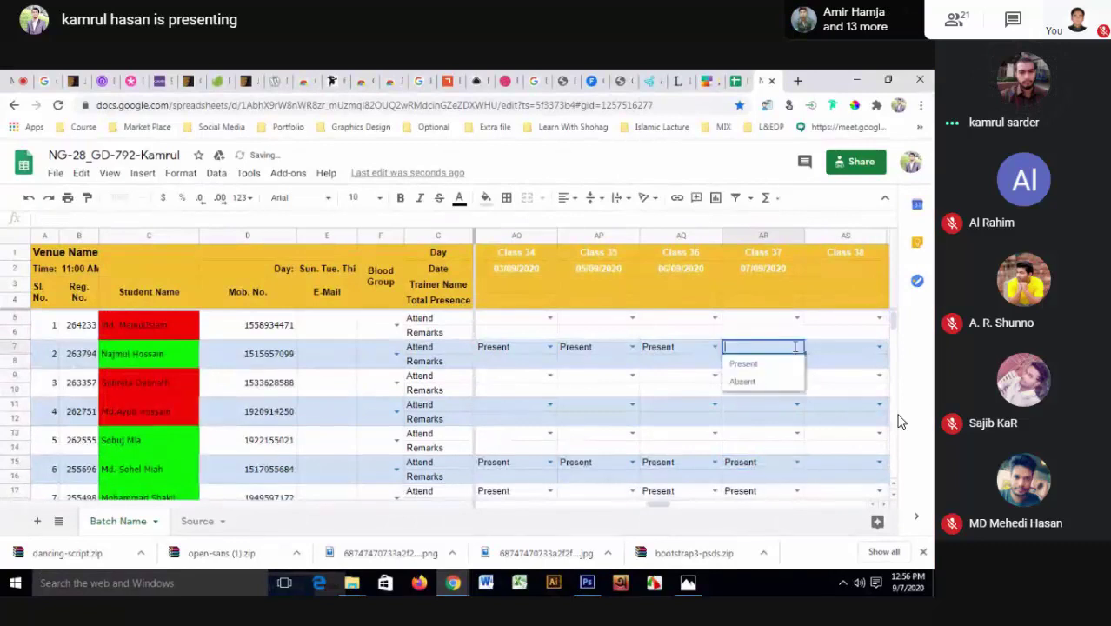
left_click(745, 365)
scroll(755, 380, "down", 2)
scroll(753, 373, "up", 2)
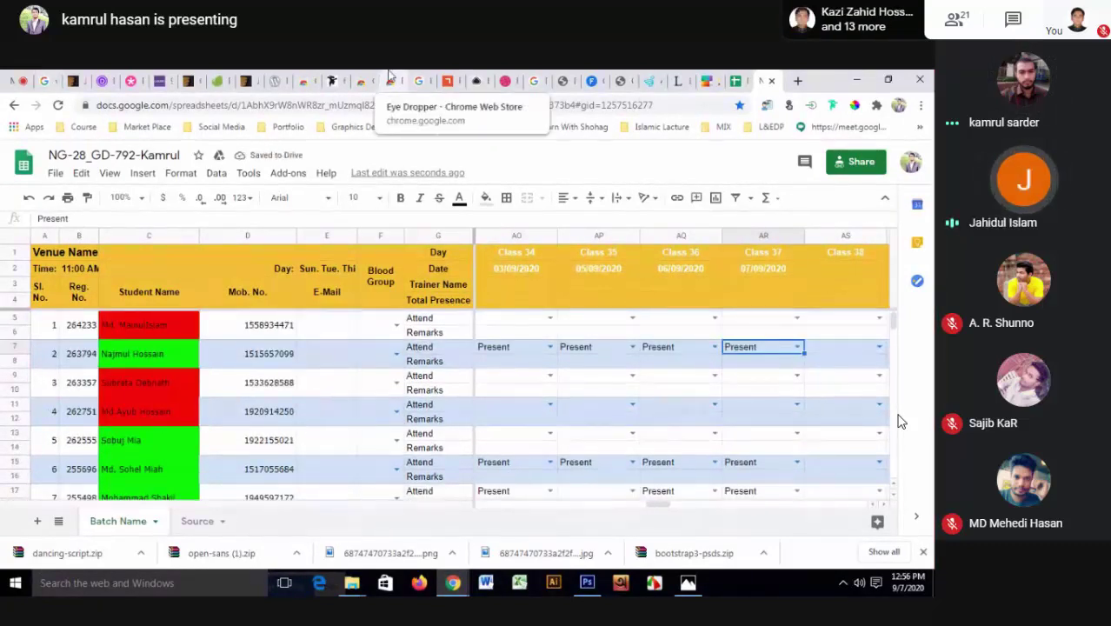
- Look over the Open Sans Google Fonts page, then go back to the Meet presenting tab
left_click(594, 79)
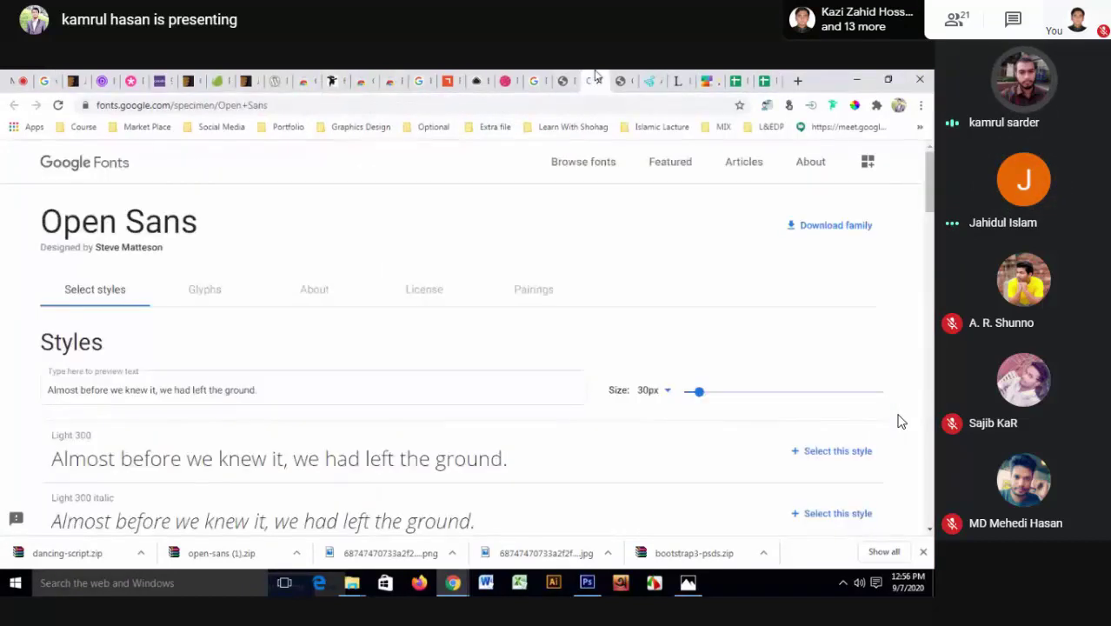
left_click(797, 80)
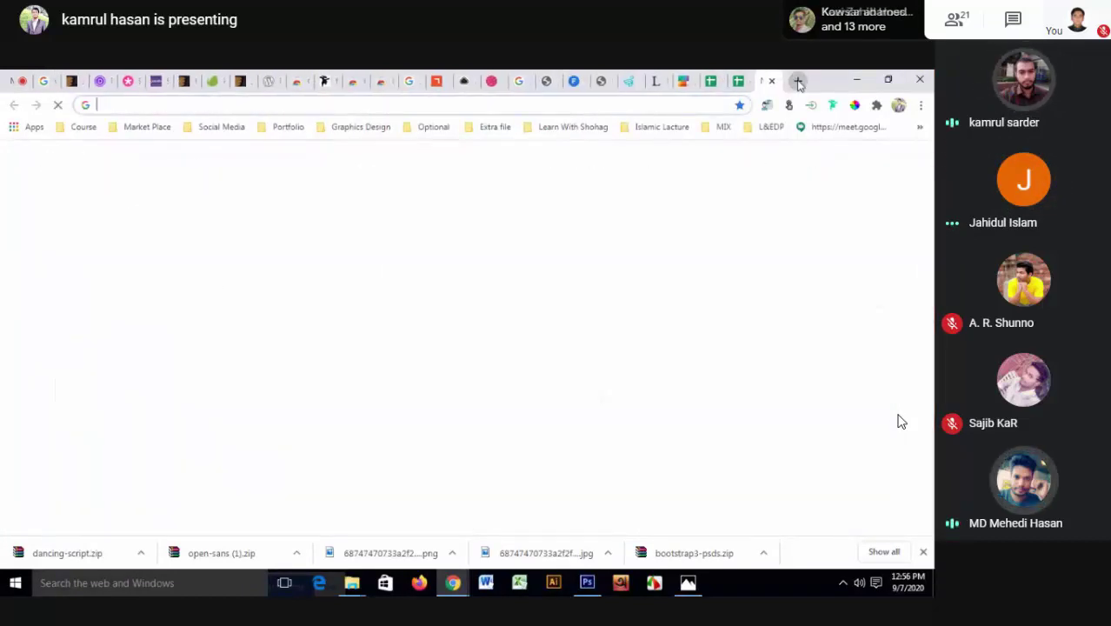
left_click(595, 103)
left_click(786, 219)
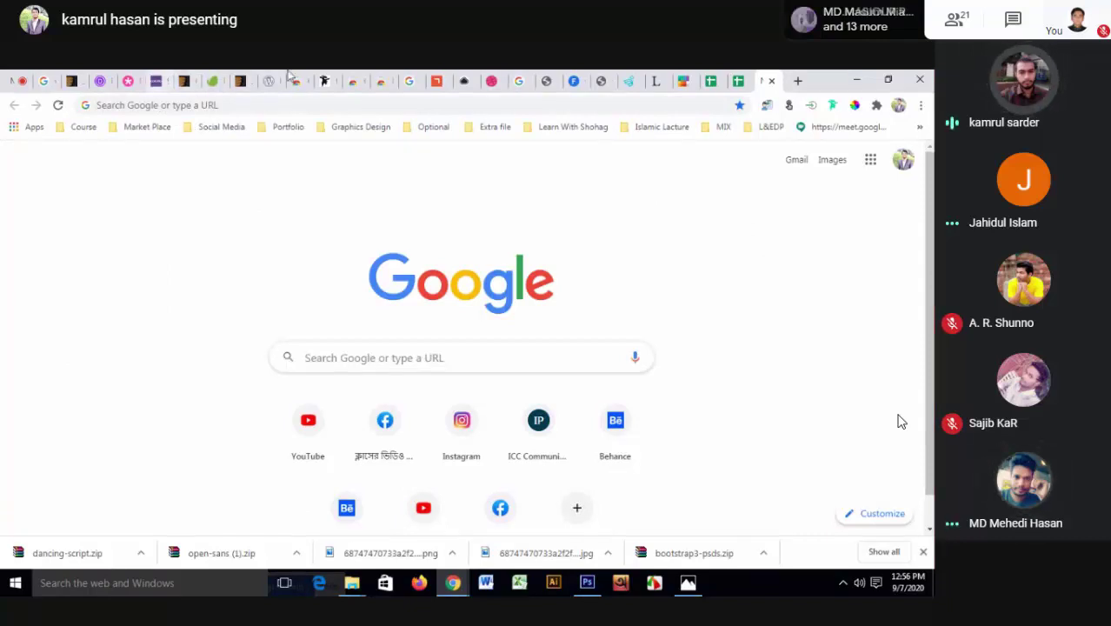
left_click(581, 78)
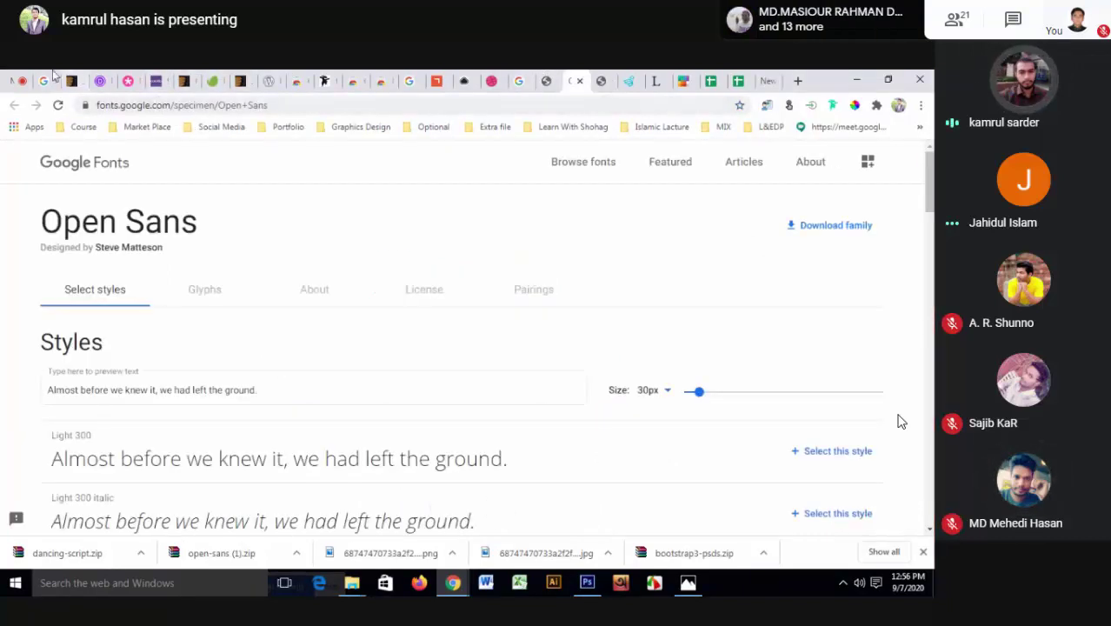
left_click(13, 80)
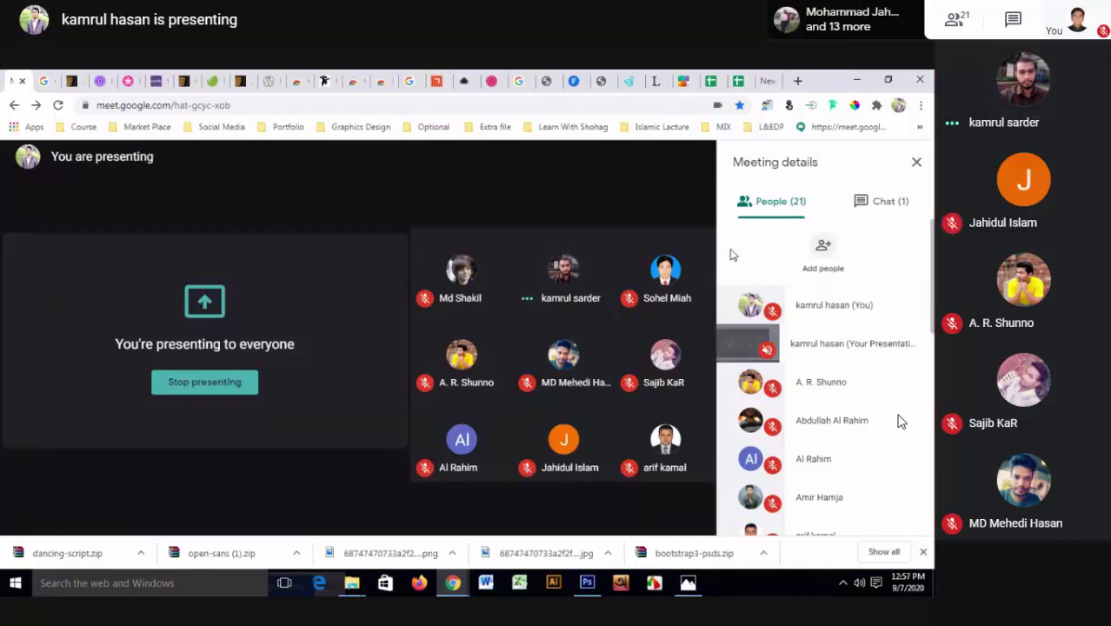
mouse_move(65, 209)
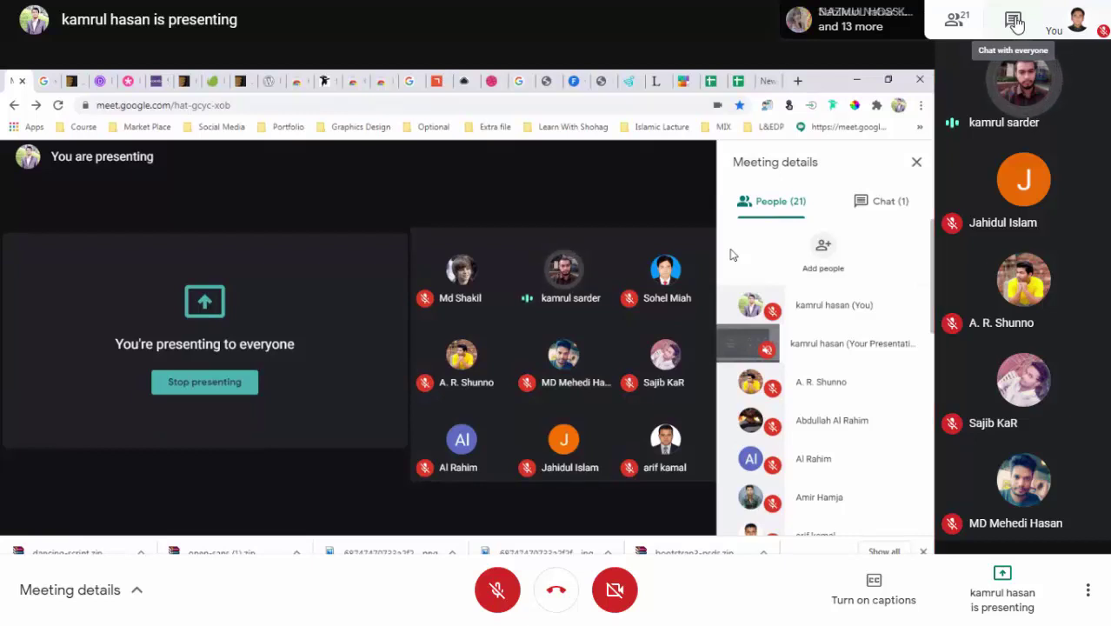
mouse_move(1024, 200)
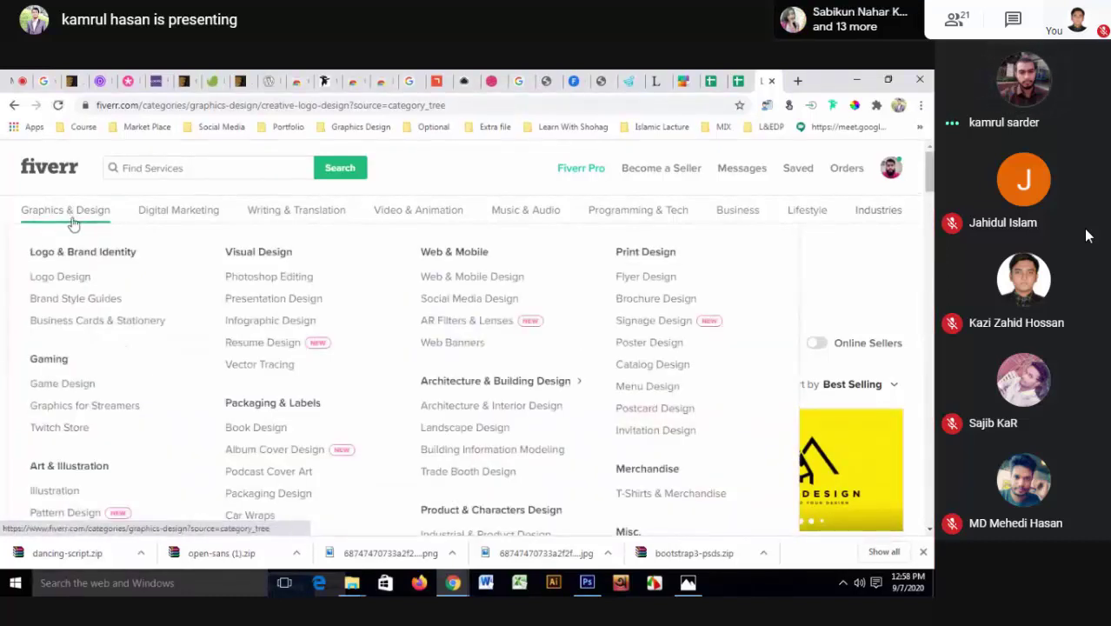
- Scroll down through Fiverr's Graphics & Design listings
scroll(87, 261, "down", 1)
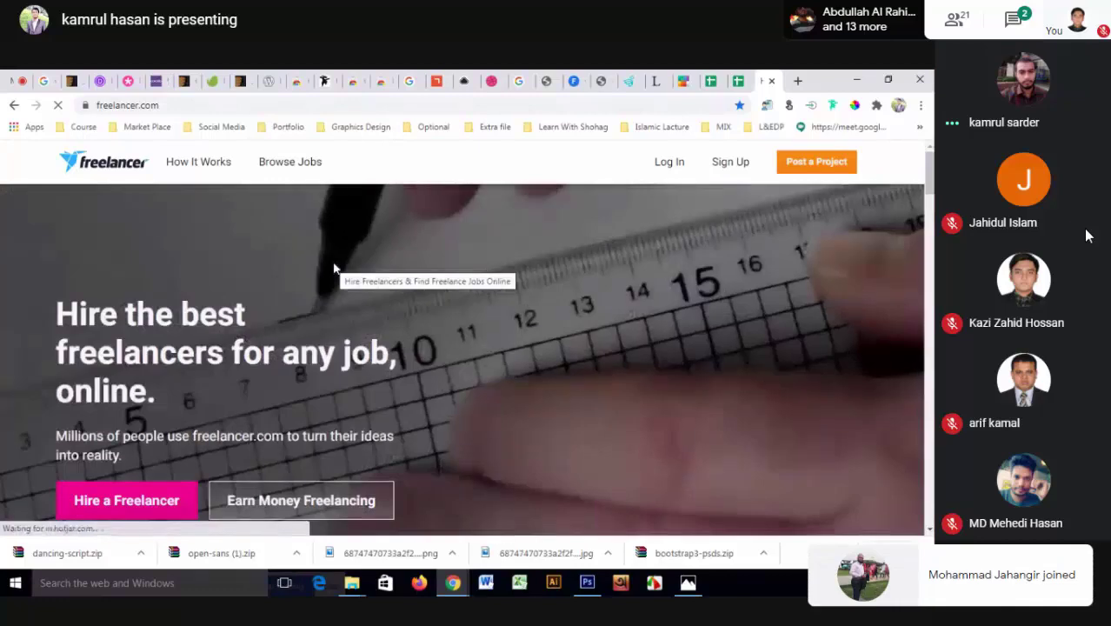
- Scroll down the Freelancer.com home page to review its features
scroll(333, 265, "down", 5)
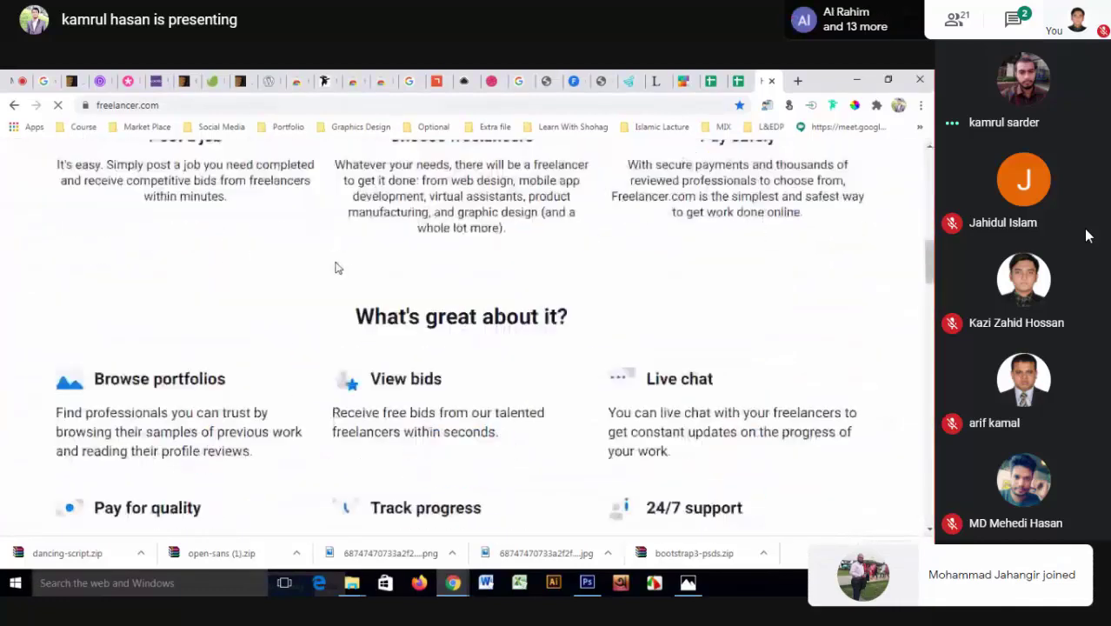
scroll(338, 267, "down", 5)
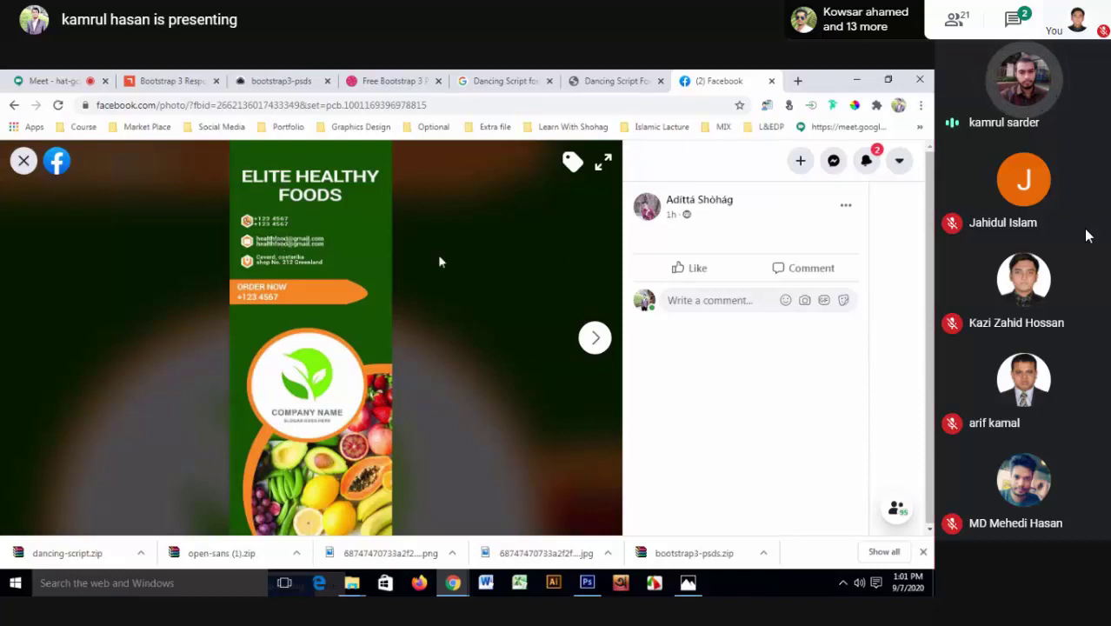
- View the next Facebook photo, close it, and enlarge the letterhead design from the group feed
left_click(595, 337)
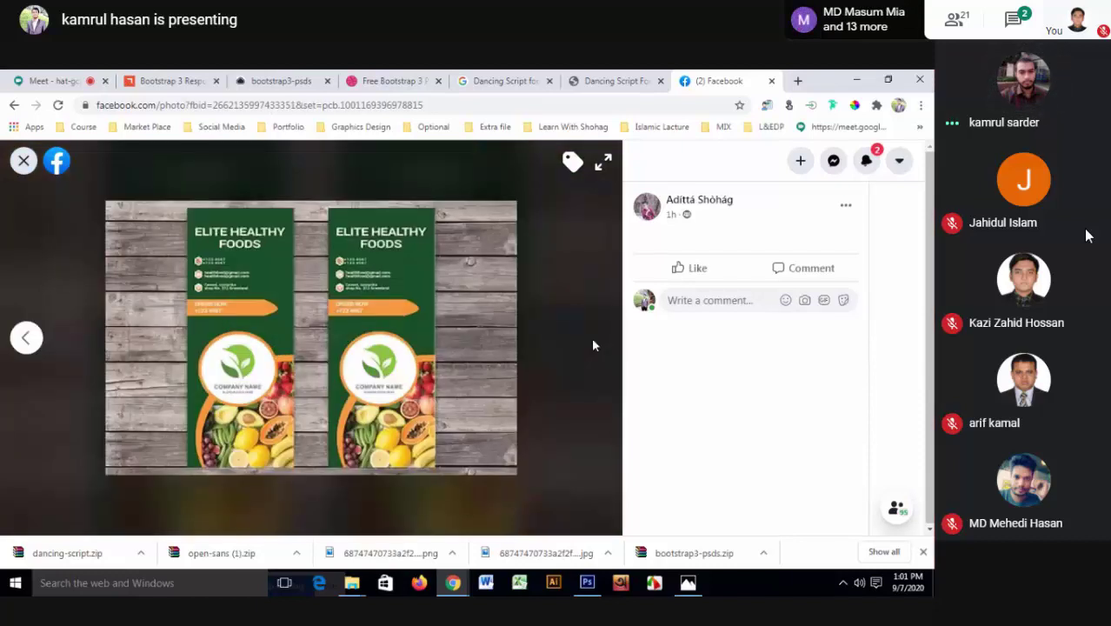
left_click(23, 161)
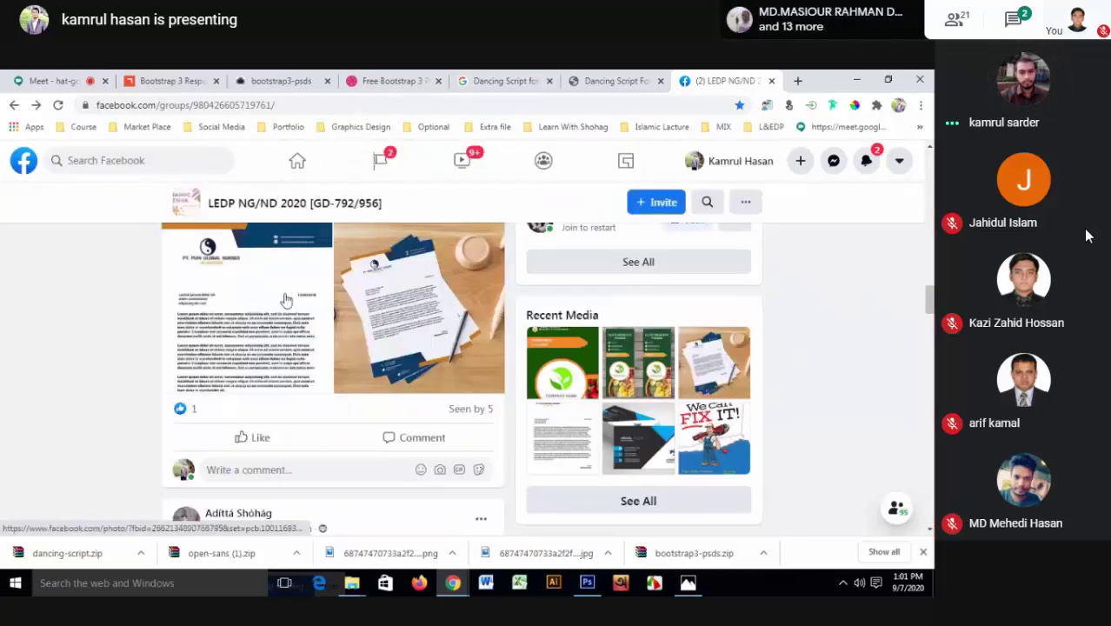
scroll(286, 300, "up", 2)
scroll(286, 300, "down", 2)
left_click(277, 313)
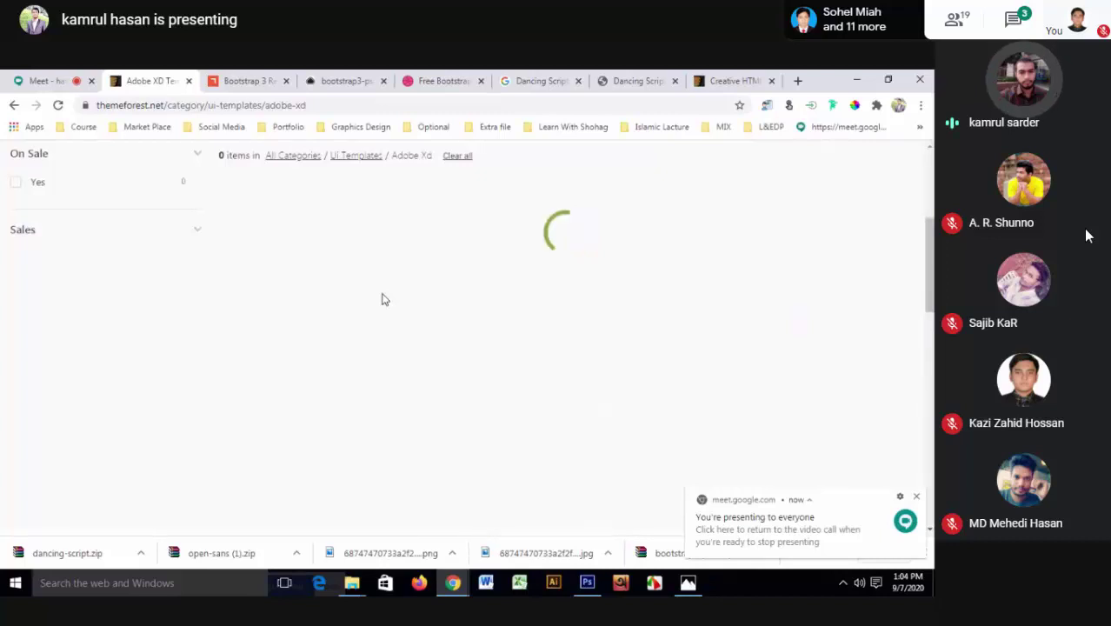
- Copy the address of the themeforest.net link posted in the Meet chat
left_click(1015, 20)
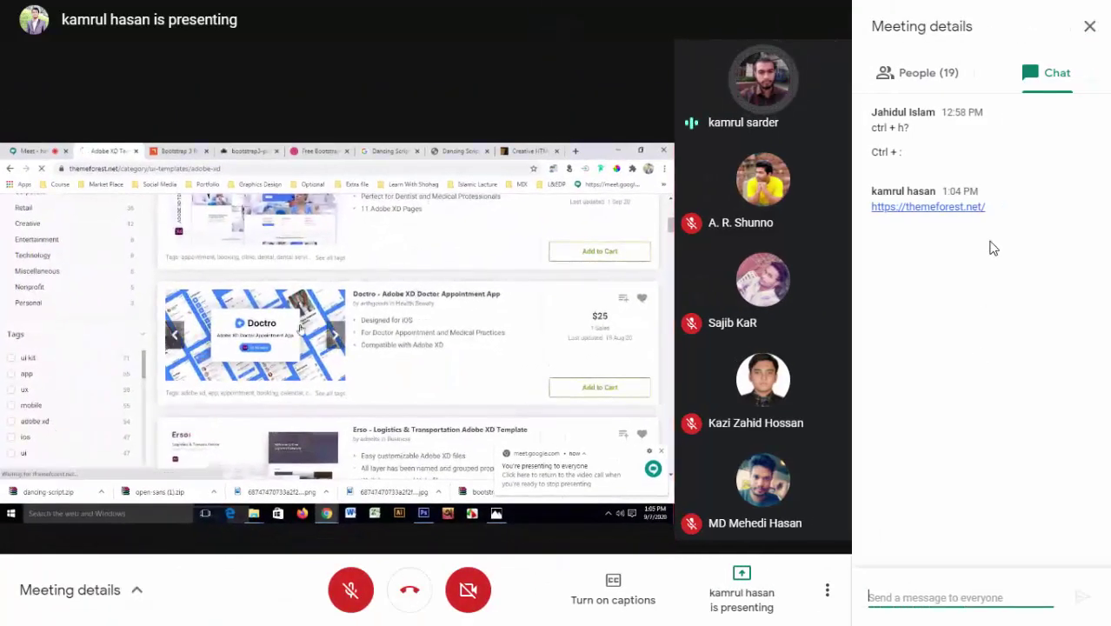
left_click_drag(998, 209, 895, 209)
triple_click(982, 214)
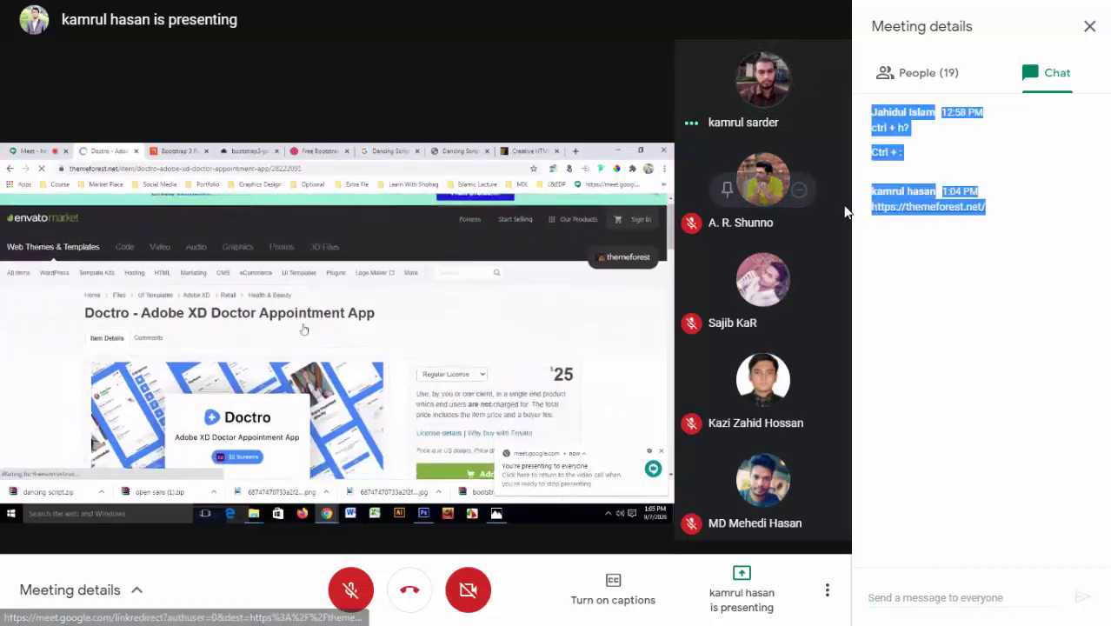
left_click(974, 221)
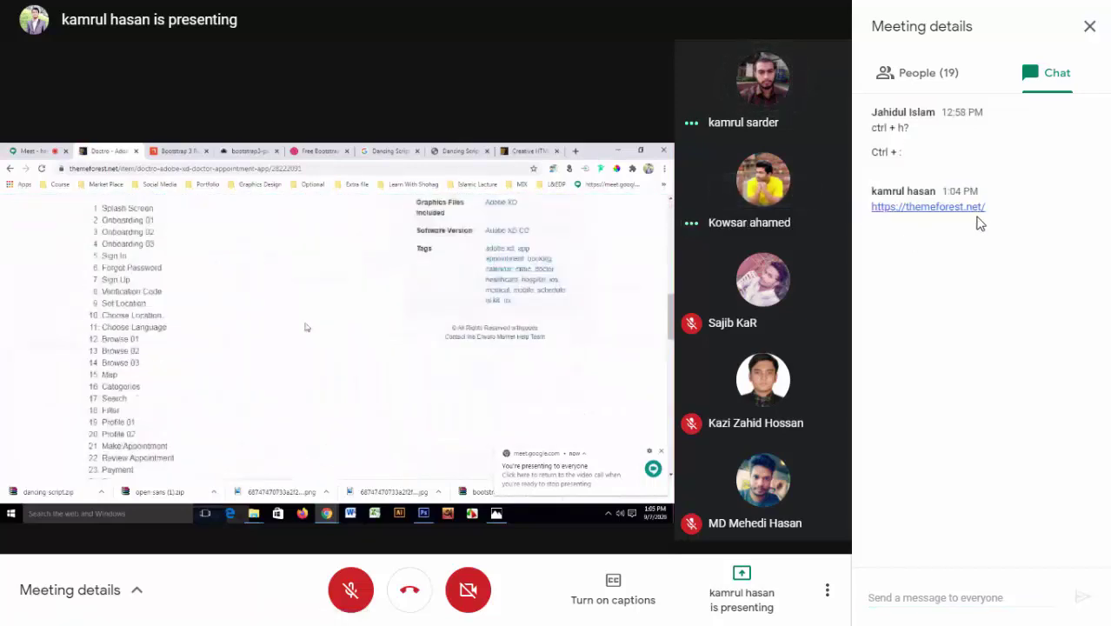
triple_click(855, 219)
right_click(881, 202)
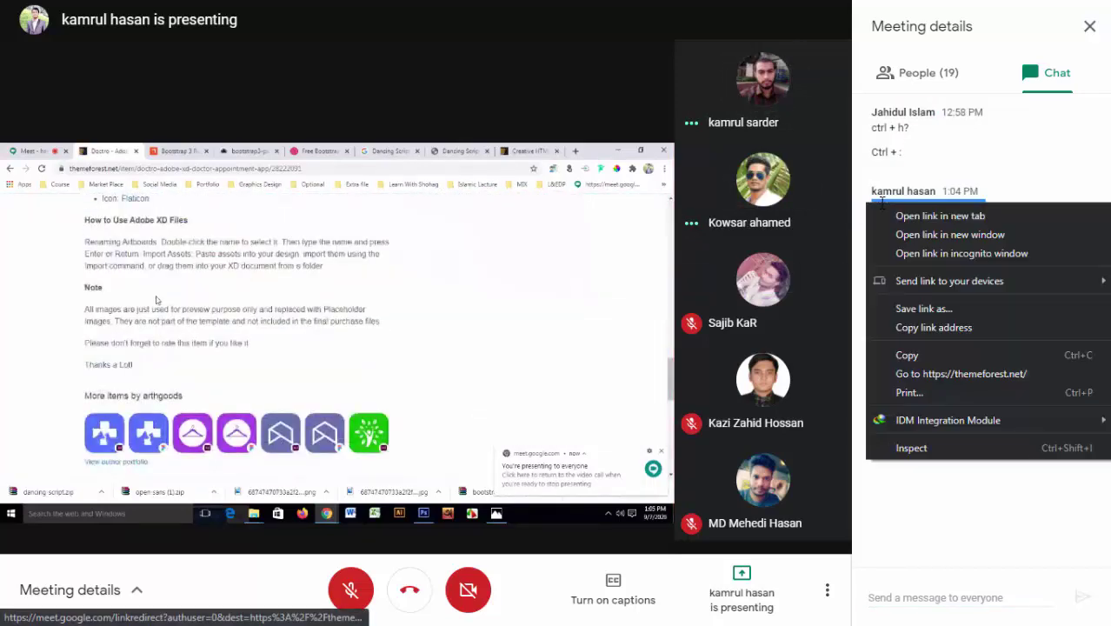
left_click(906, 356)
left_click(1076, 143)
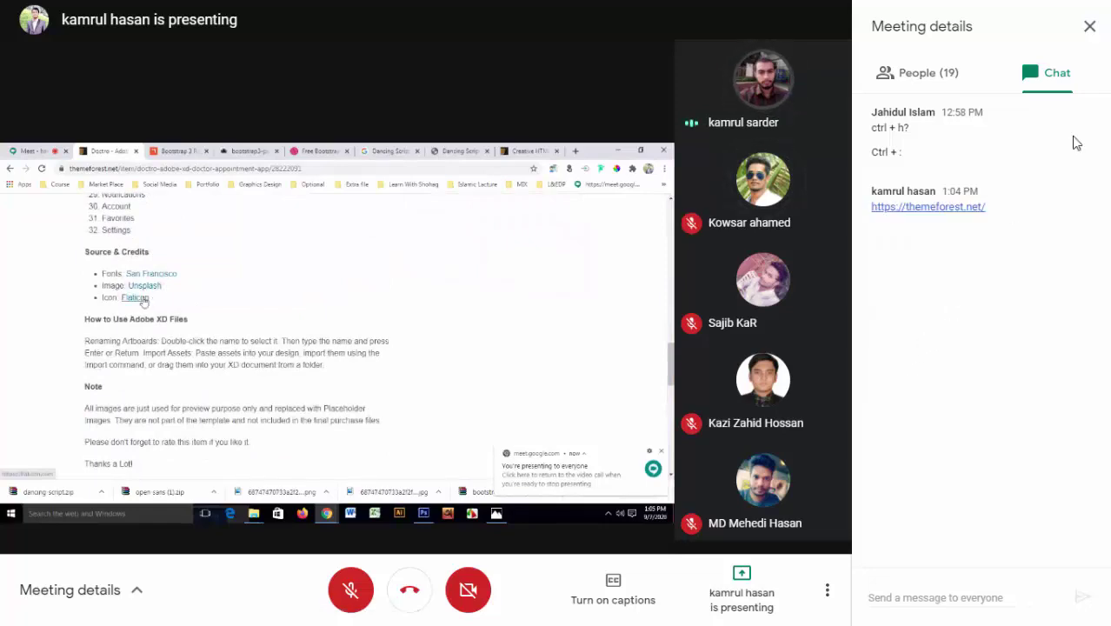
- Close the meeting chat panel so the shared screen fills the view
left_click(1091, 22)
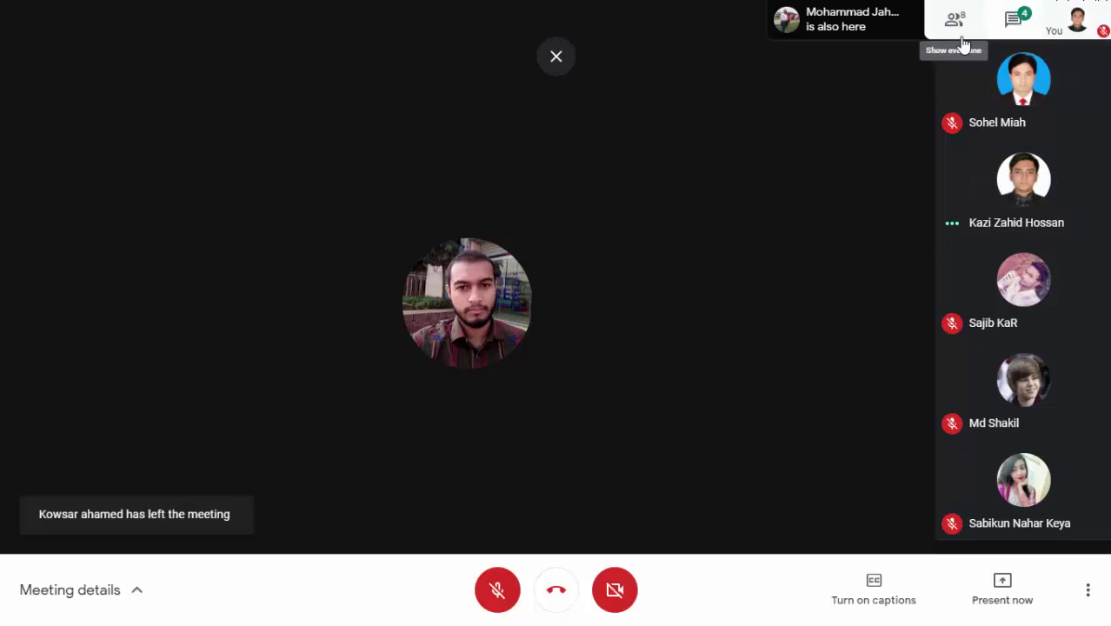
mouse_move(466, 304)
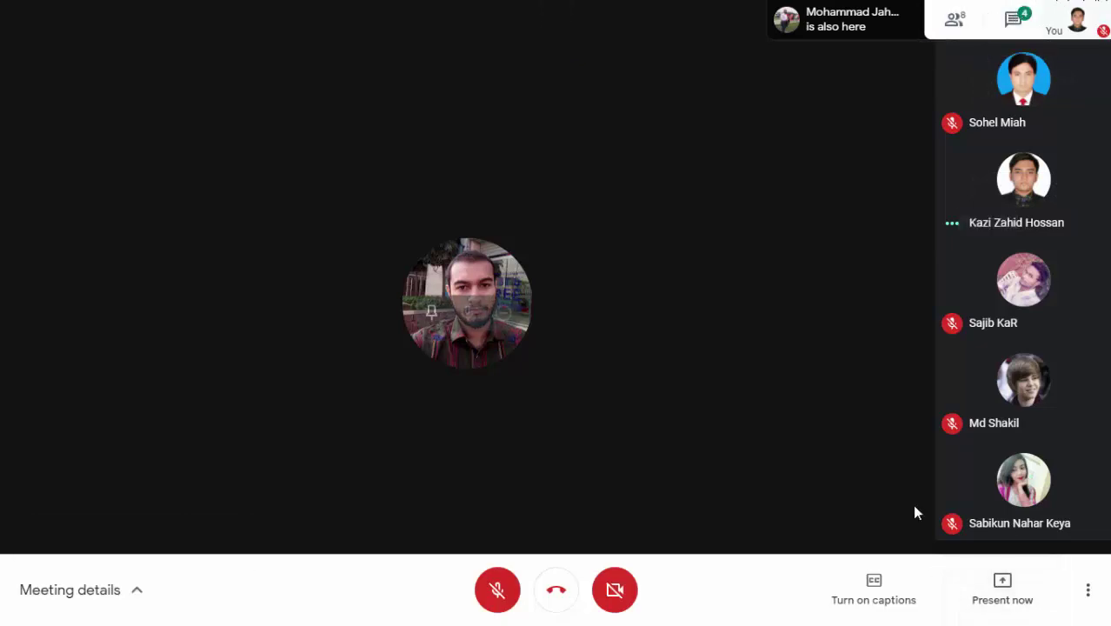
- Exit full screen with F11 and bring up the screen recorder's controls
key("F11")
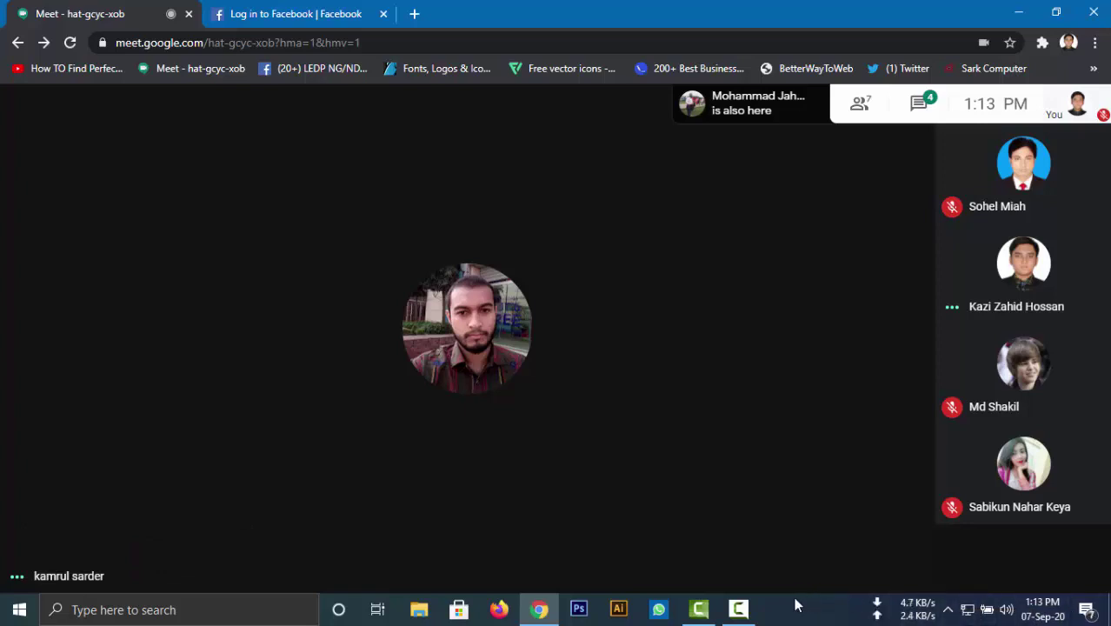
left_click(738, 611)
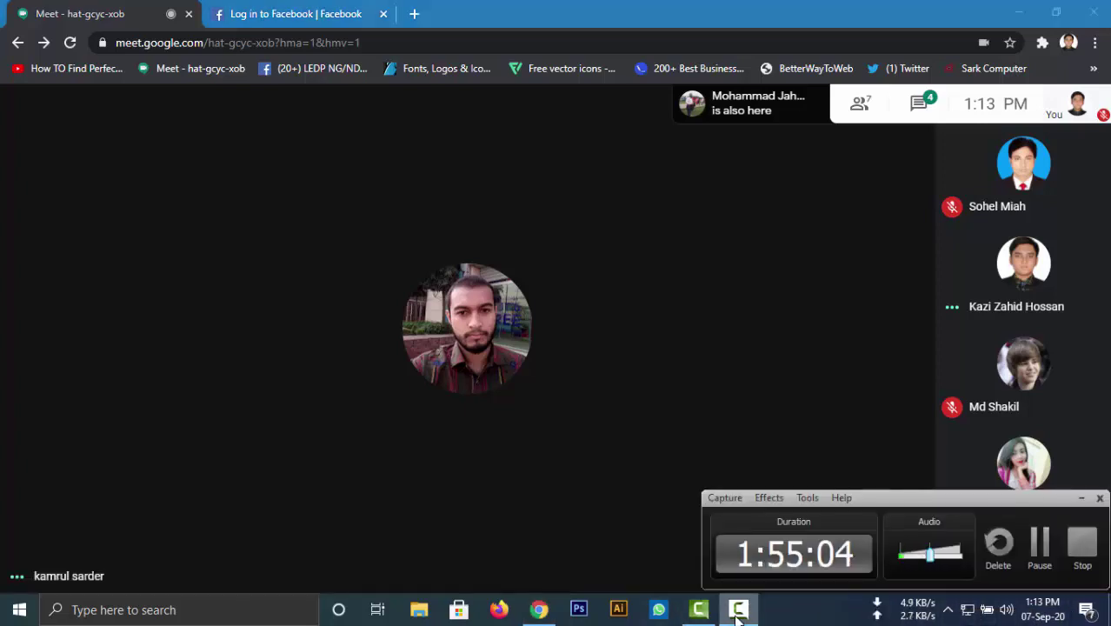